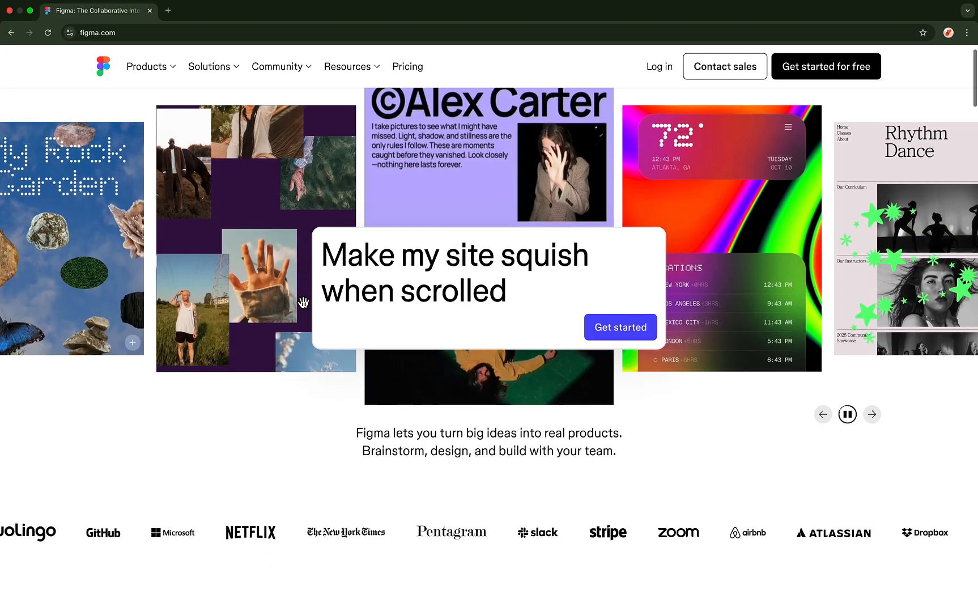
# - Scroll to the homepage showcase and view the Design, Draw, Build, Publish, Jam and Present demos
pyautogui.scroll(-7, 302, 301)
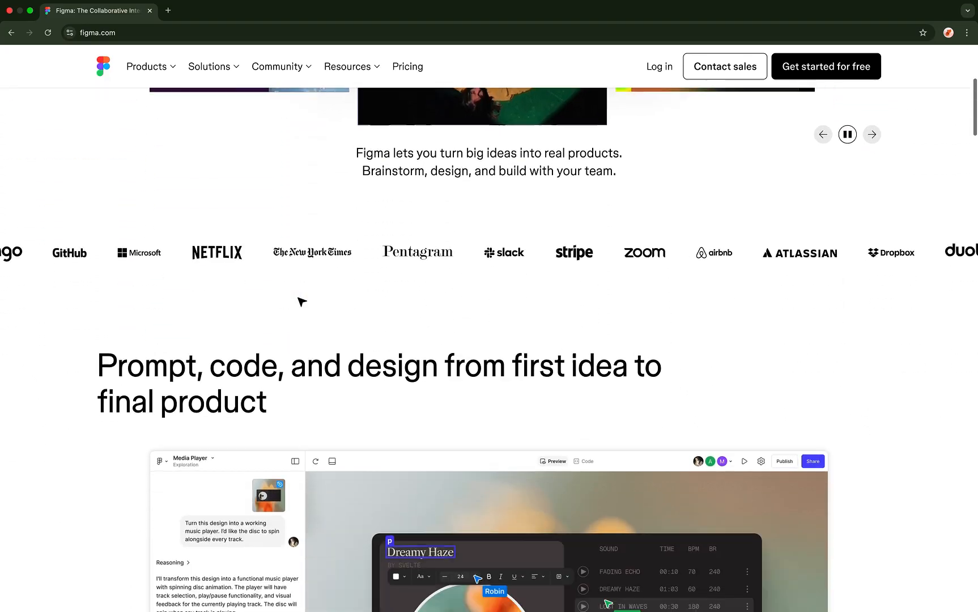
pyautogui.scroll(-10, 299, 300)
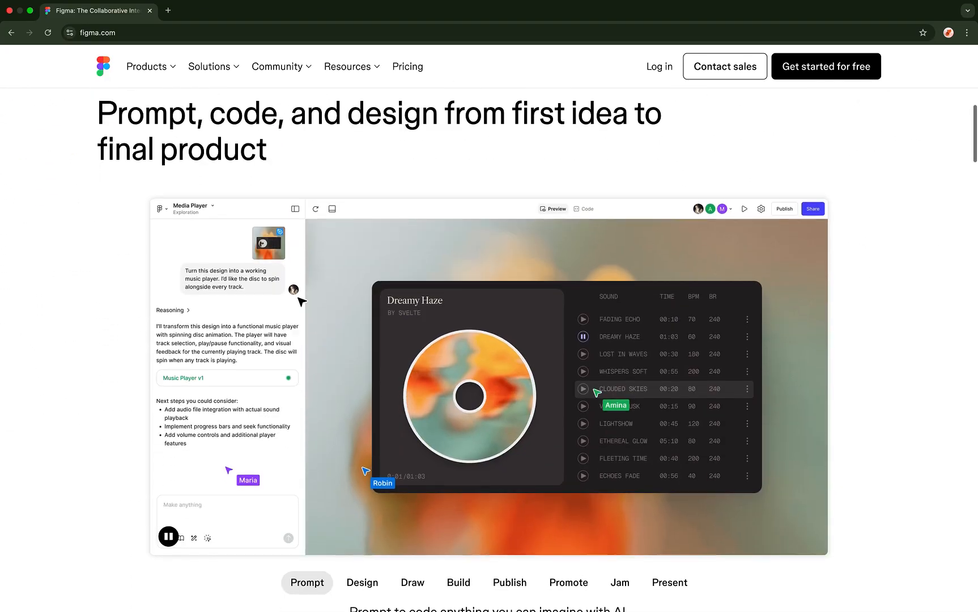
pyautogui.scroll(-1, 302, 303)
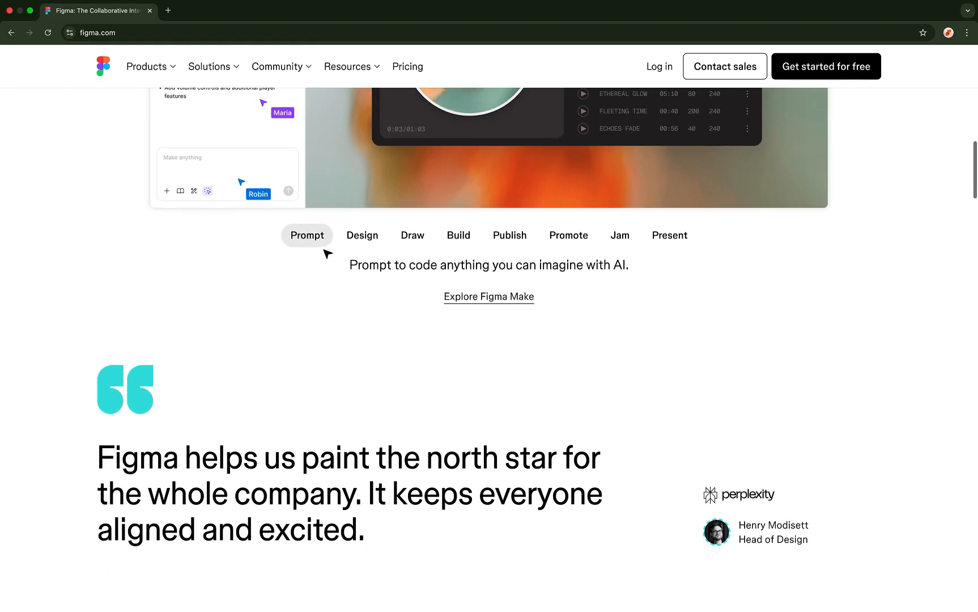
pyautogui.scroll(7, 366, 248)
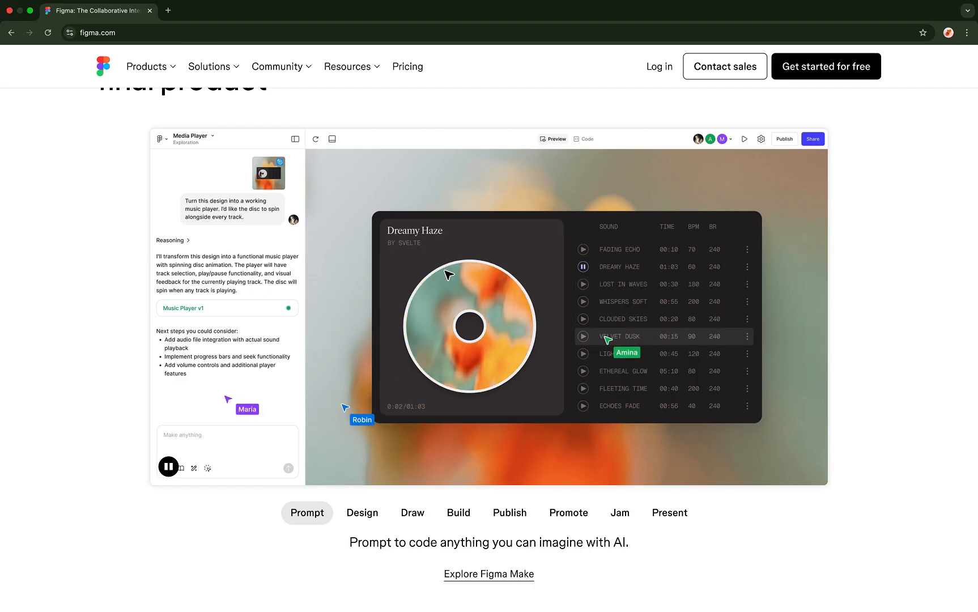
pyautogui.click(370, 520)
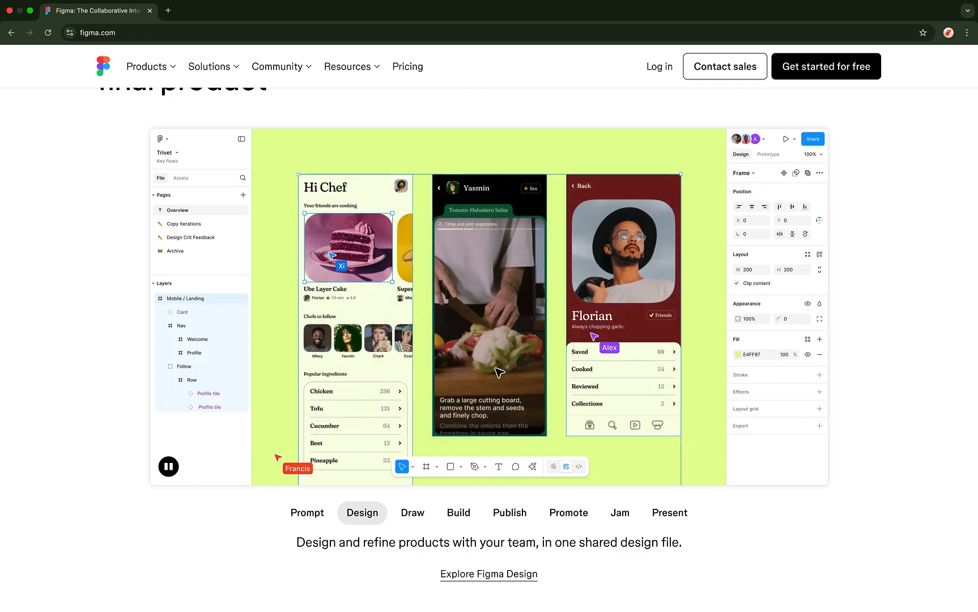
pyautogui.click(421, 517)
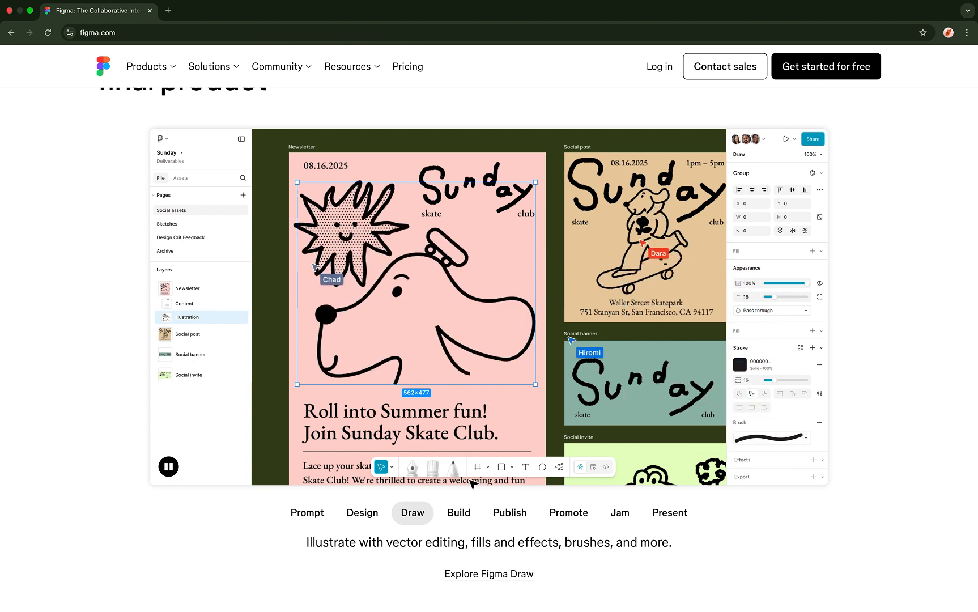
pyautogui.click(466, 515)
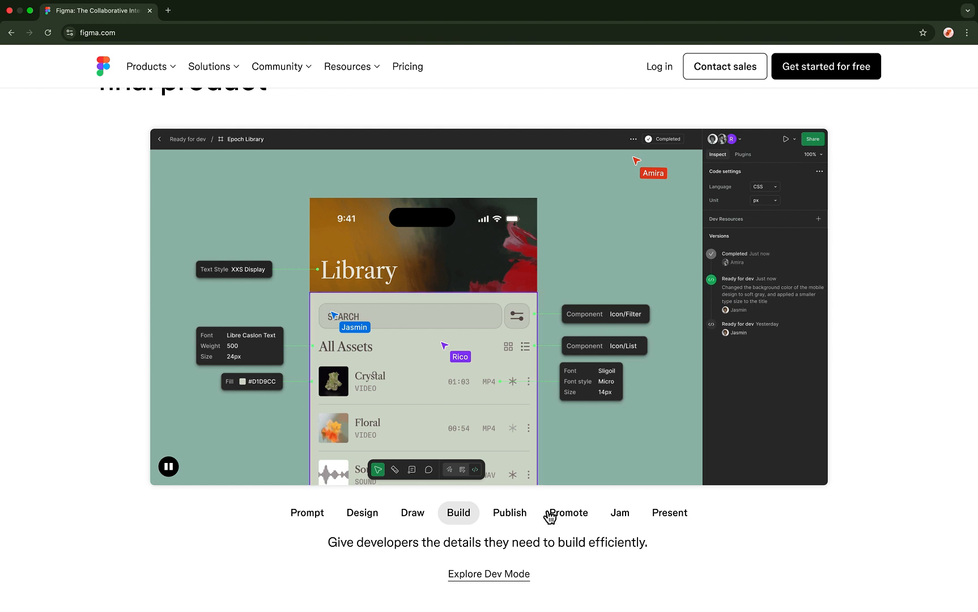
pyautogui.click(525, 512)
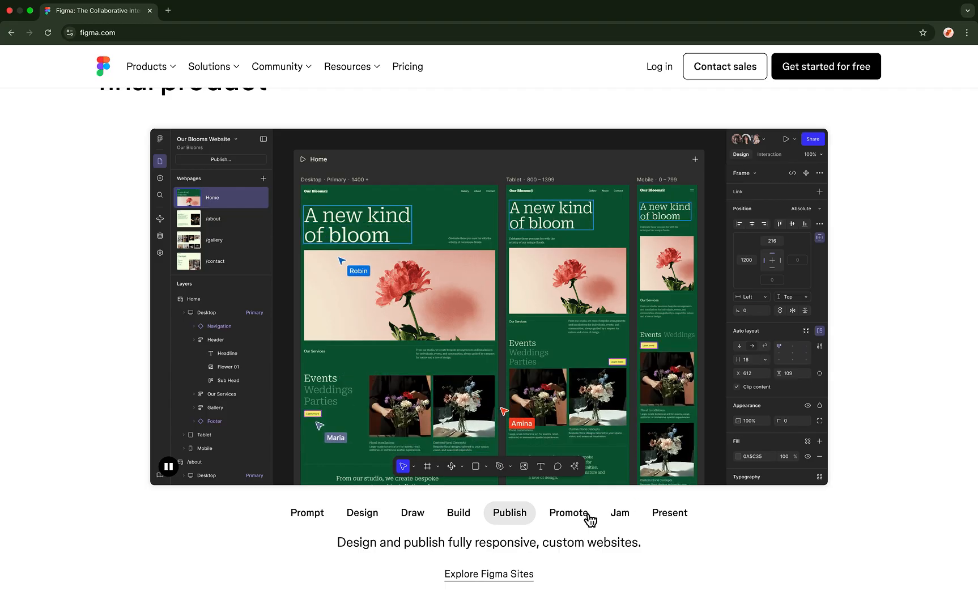
pyautogui.click(620, 512)
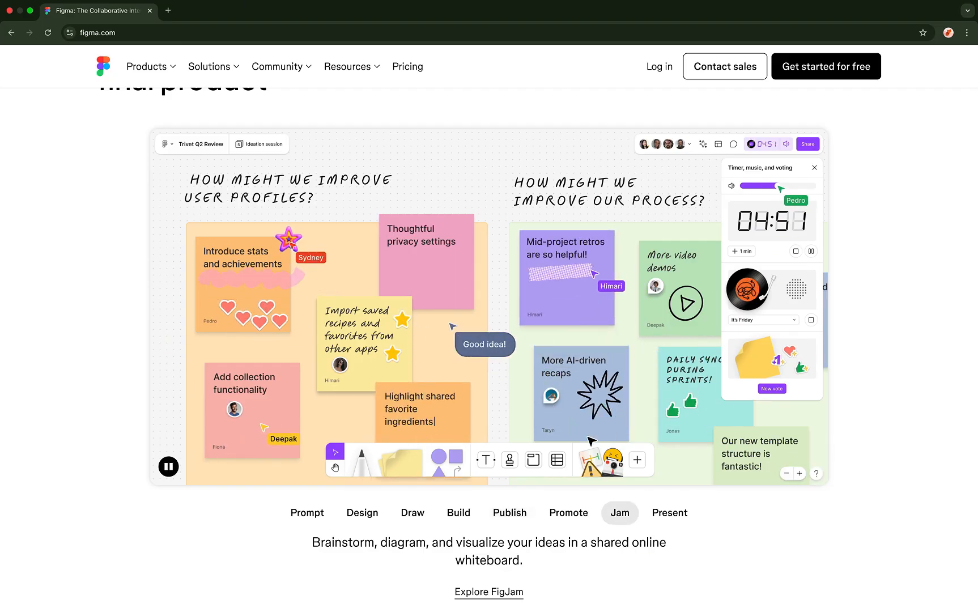
pyautogui.click(657, 512)
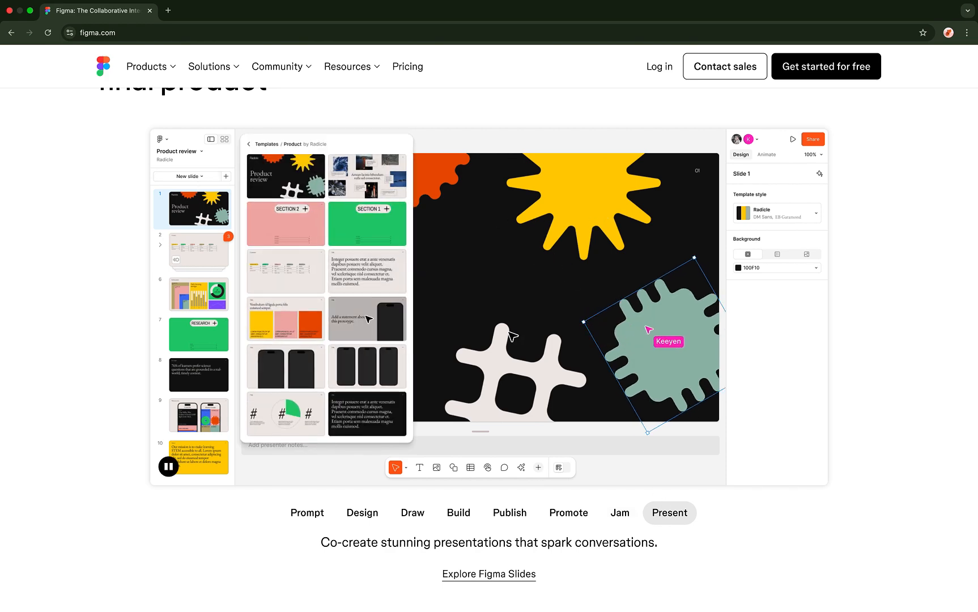
pyautogui.scroll(-1, 513, 336)
pyautogui.scroll(-5, 512, 336)
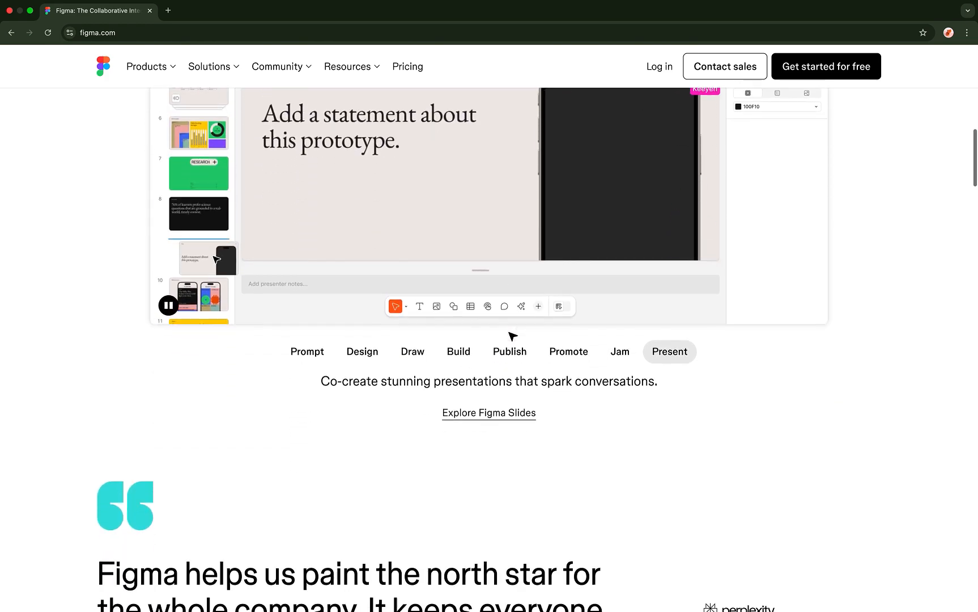
pyautogui.scroll(-5, 512, 337)
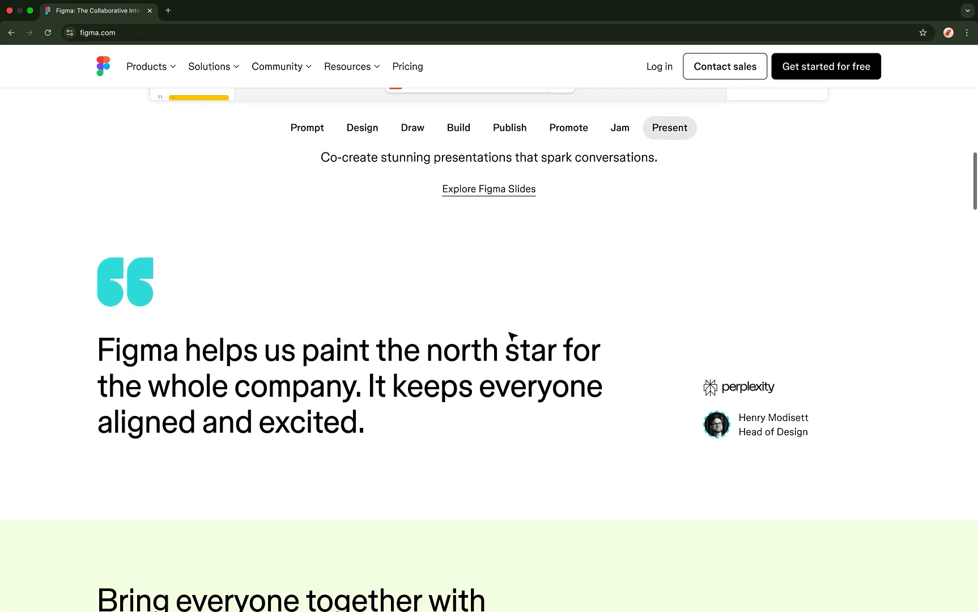
pyautogui.scroll(-2, 509, 337)
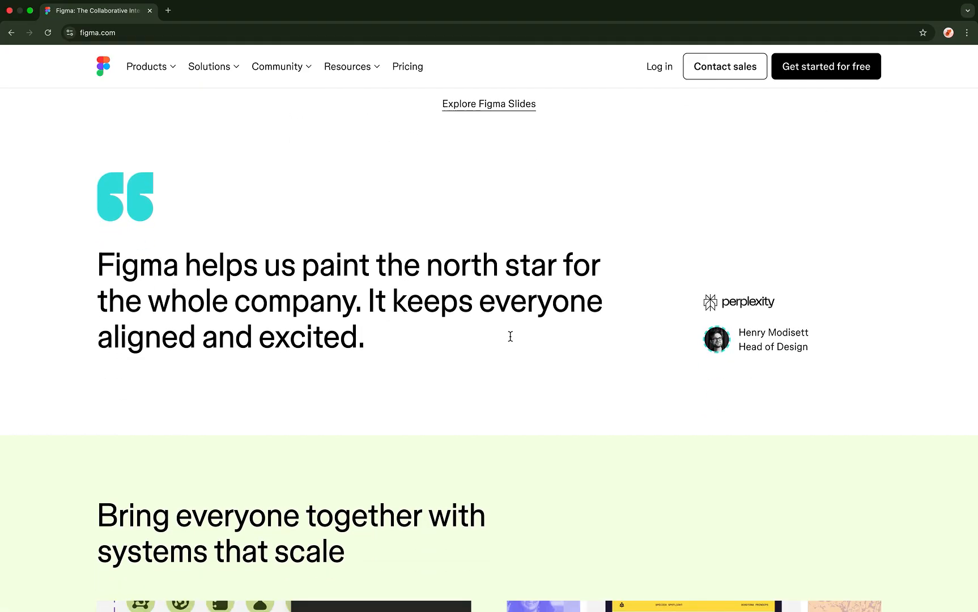
pyautogui.scroll(-20, 510, 337)
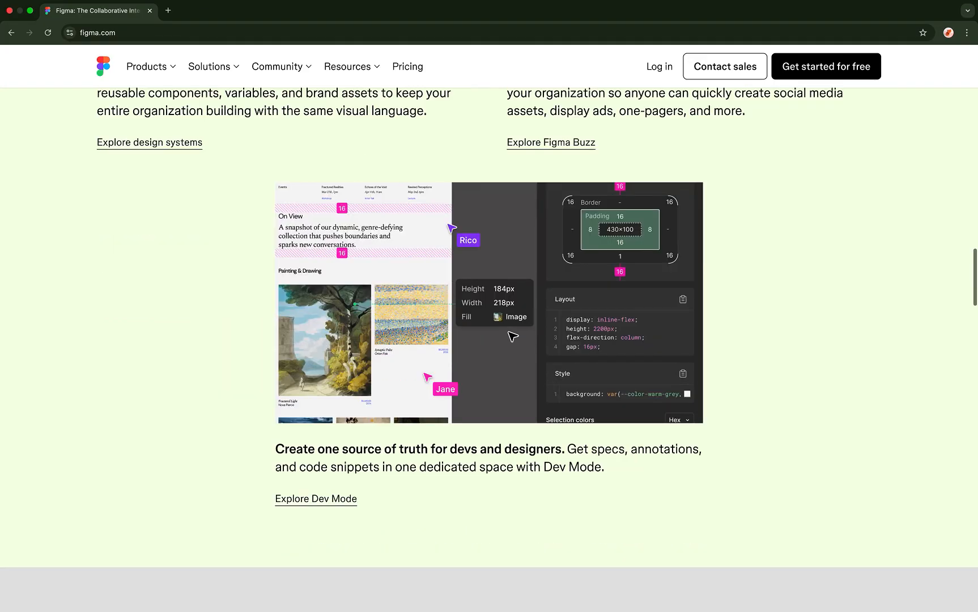
pyautogui.scroll(-20, 512, 336)
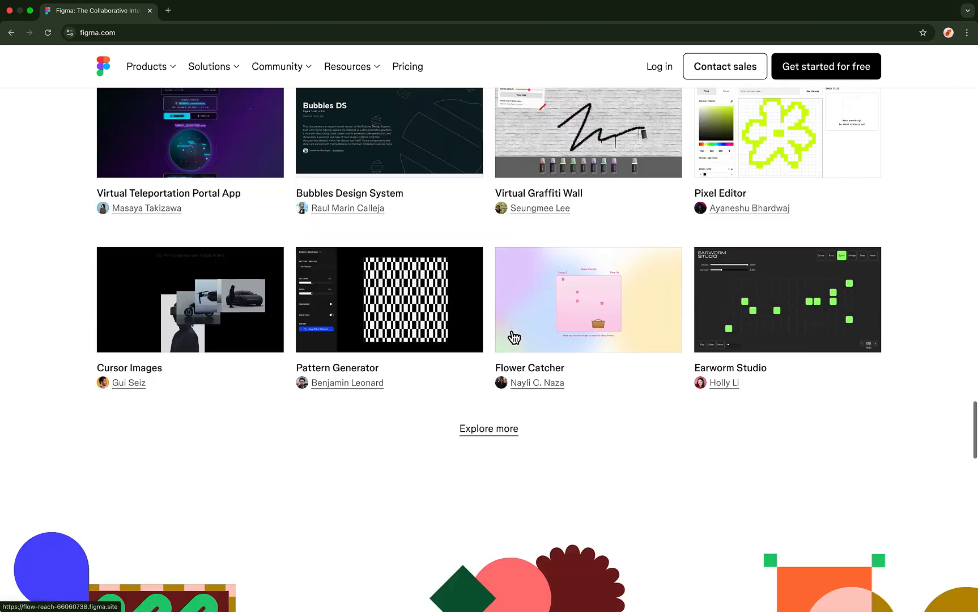
pyautogui.scroll(20, 514, 338)
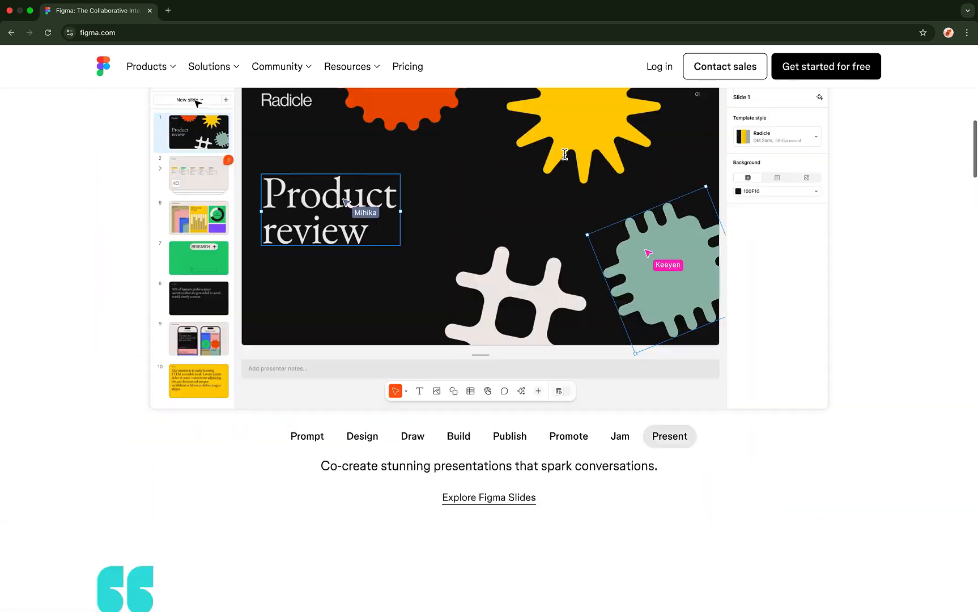
pyautogui.scroll(5, 565, 154)
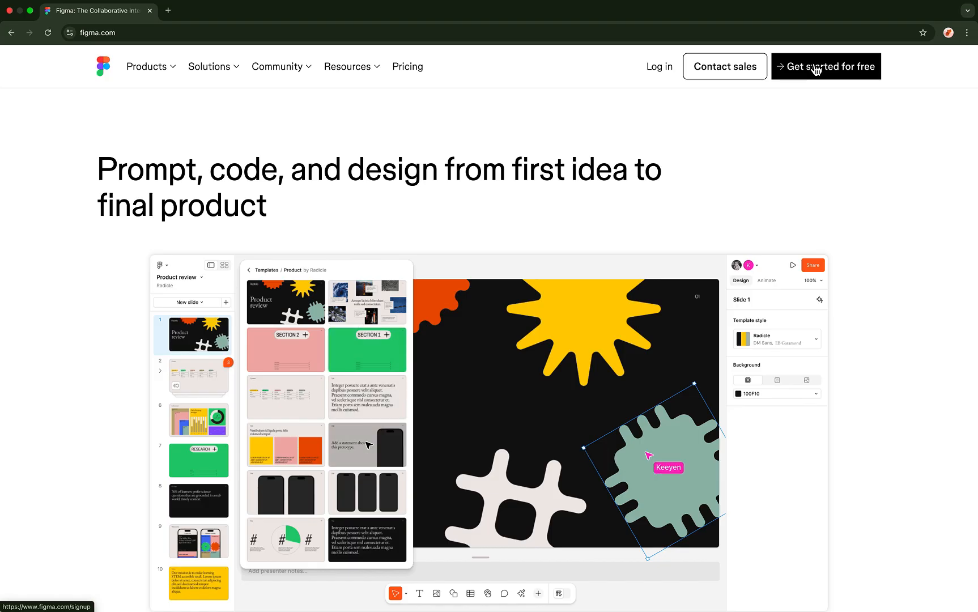
# - Start the free sign-up and choose Continue with Google
pyautogui.click(814, 68)
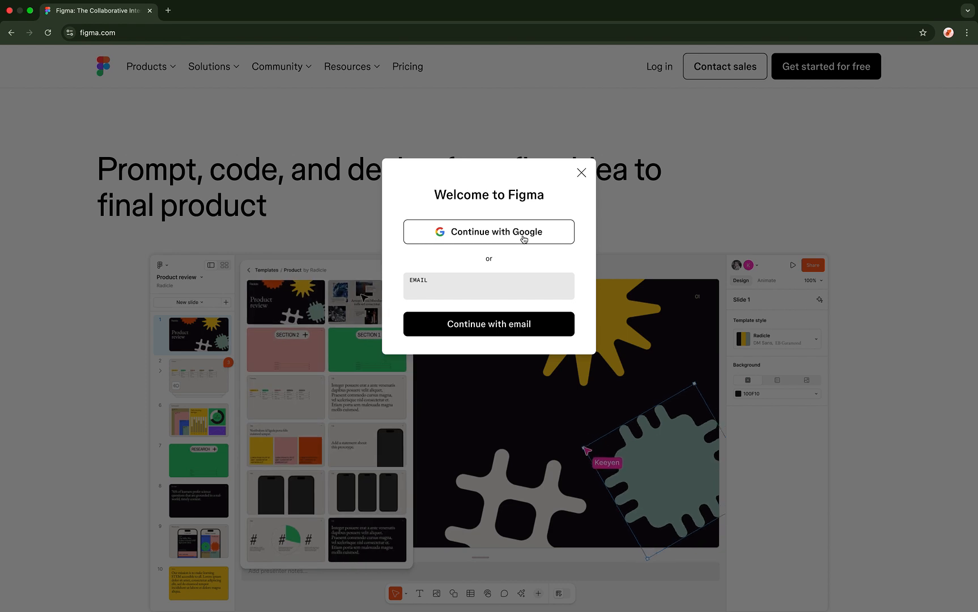
pyautogui.click(524, 238)
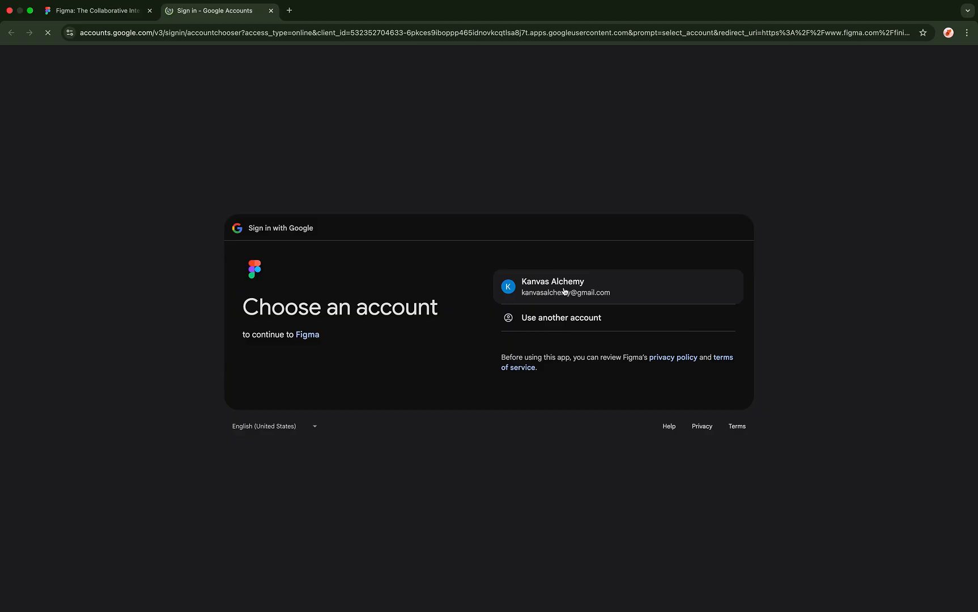
# - Pick the Google account and approve Figma's access on the consent page
pyautogui.click(564, 291)
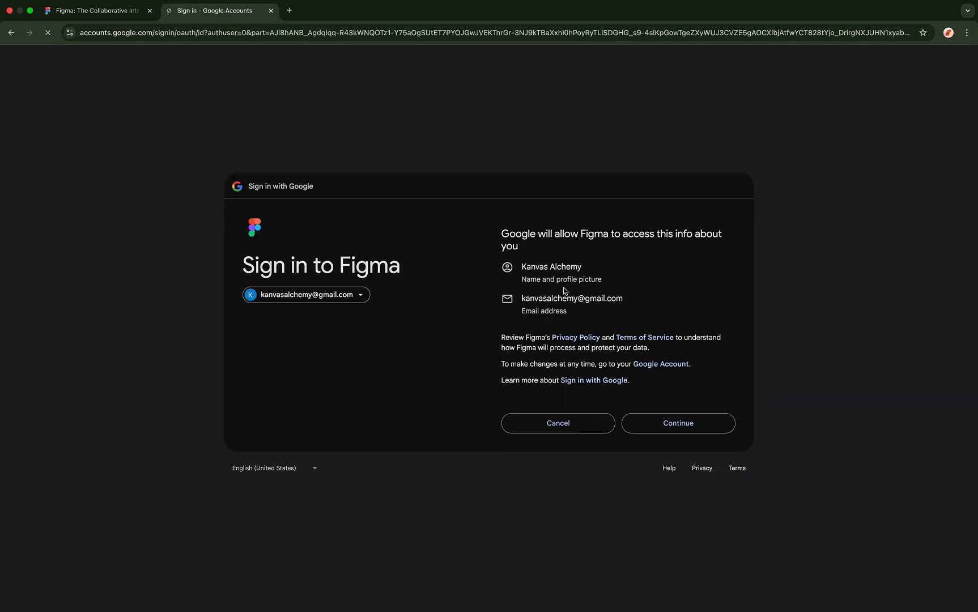
pyautogui.click(649, 423)
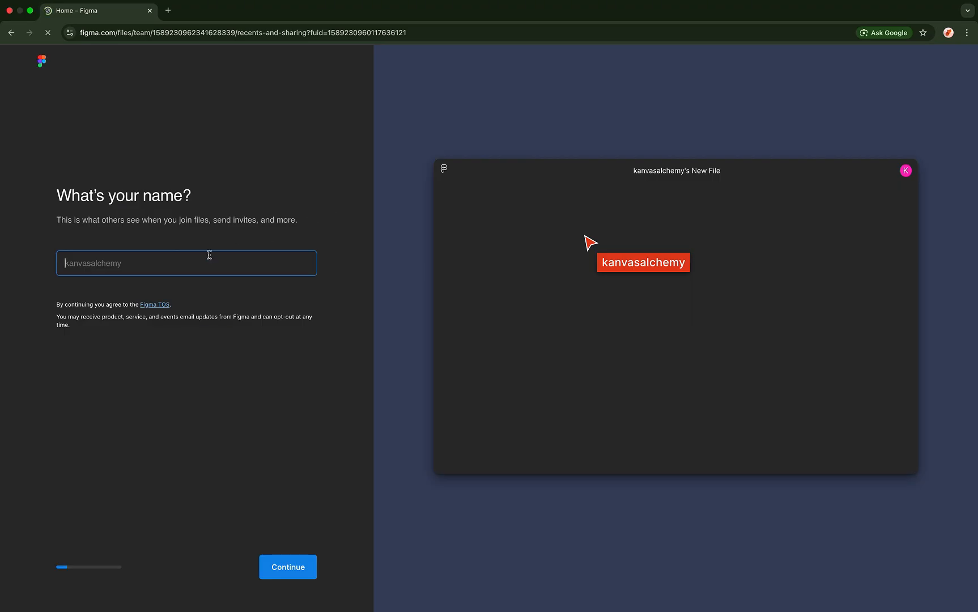
# - Enter a display name in 'What's your name?' and submit it
pyautogui.write('Kanvasalchemy')
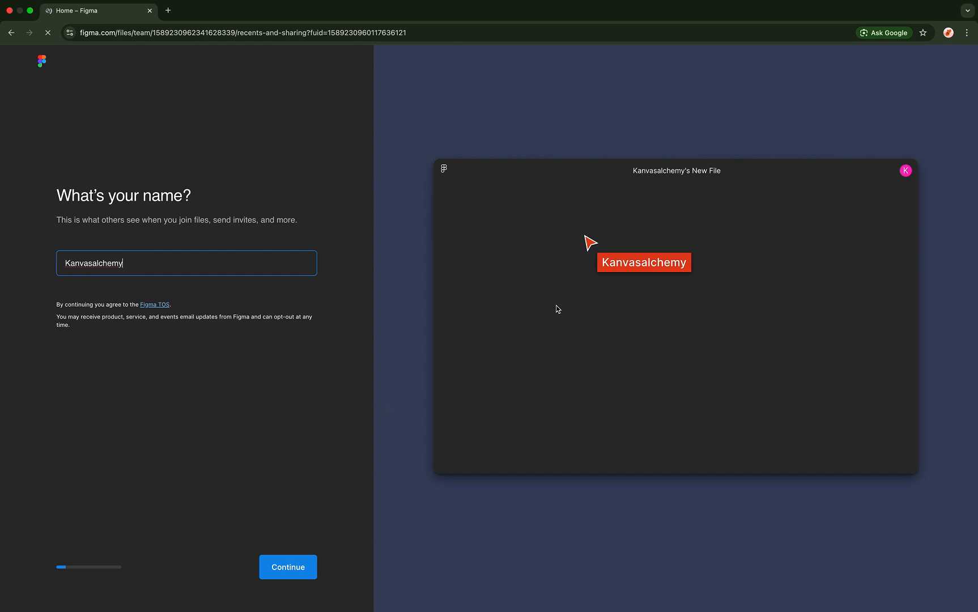
pyautogui.click(293, 567)
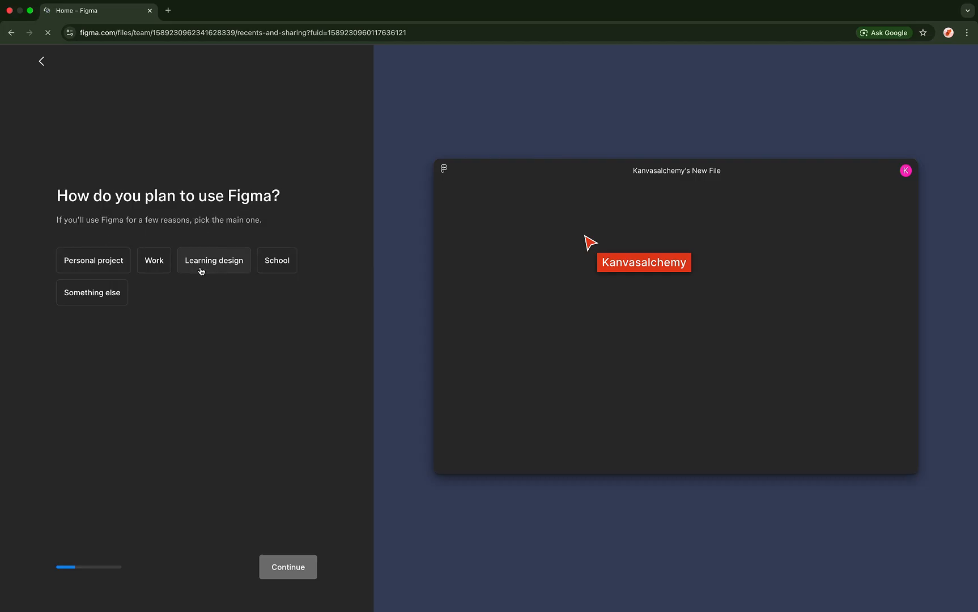
# - Answer the onboarding questions with School, Educator and Online course / Bootcamp
pyautogui.click(277, 262)
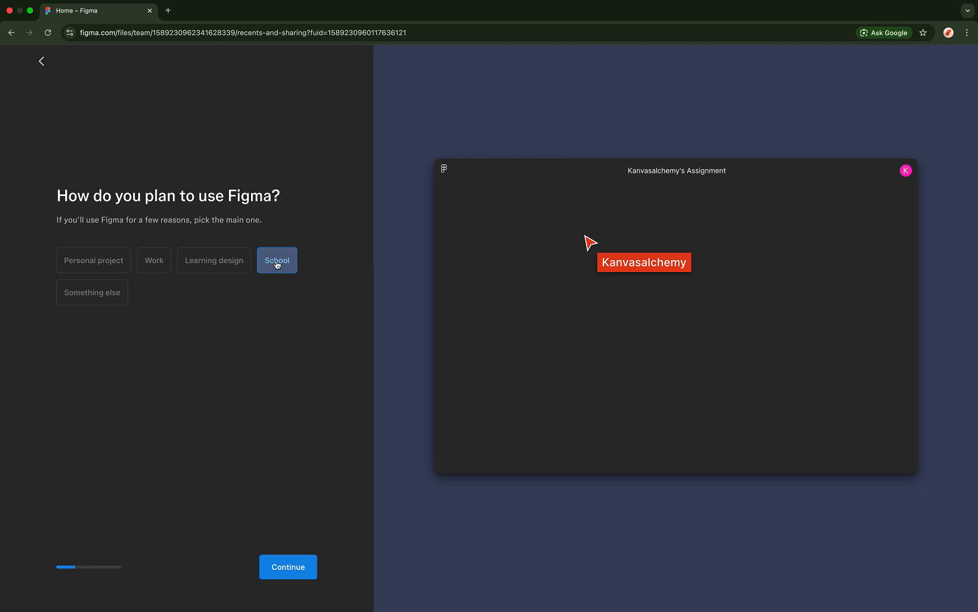
pyautogui.click(153, 269)
pyautogui.click(298, 577)
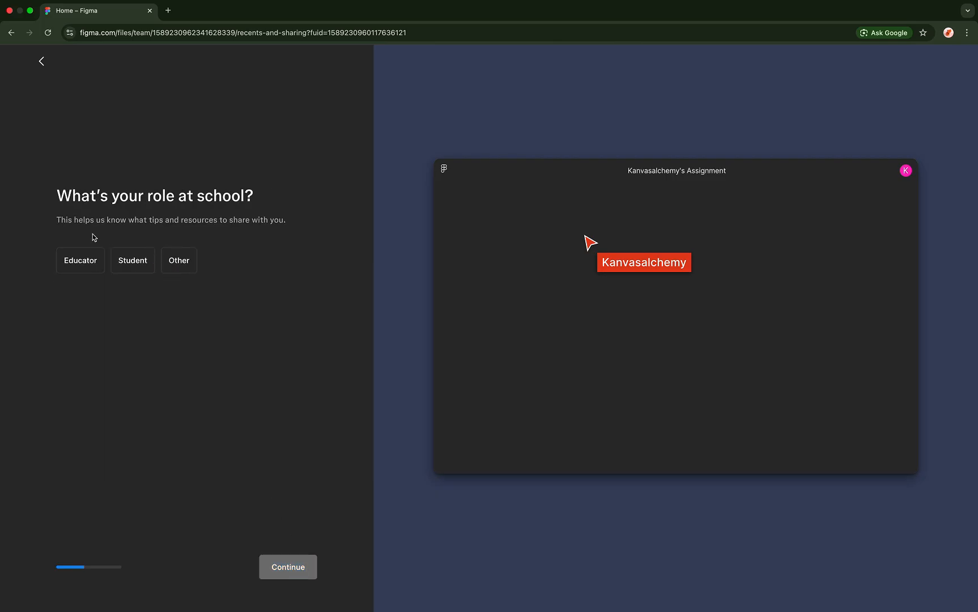
pyautogui.click(95, 260)
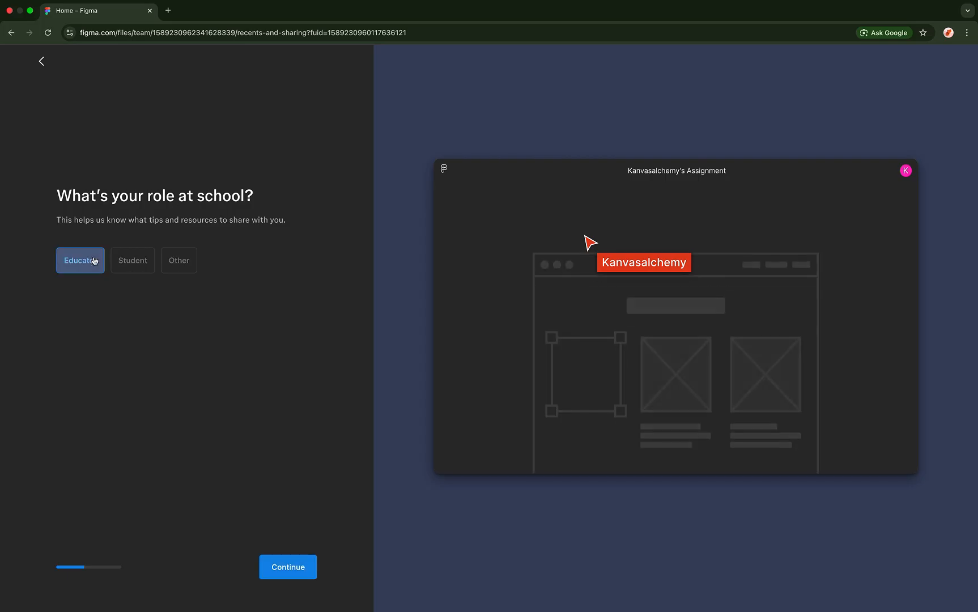
pyautogui.click(278, 569)
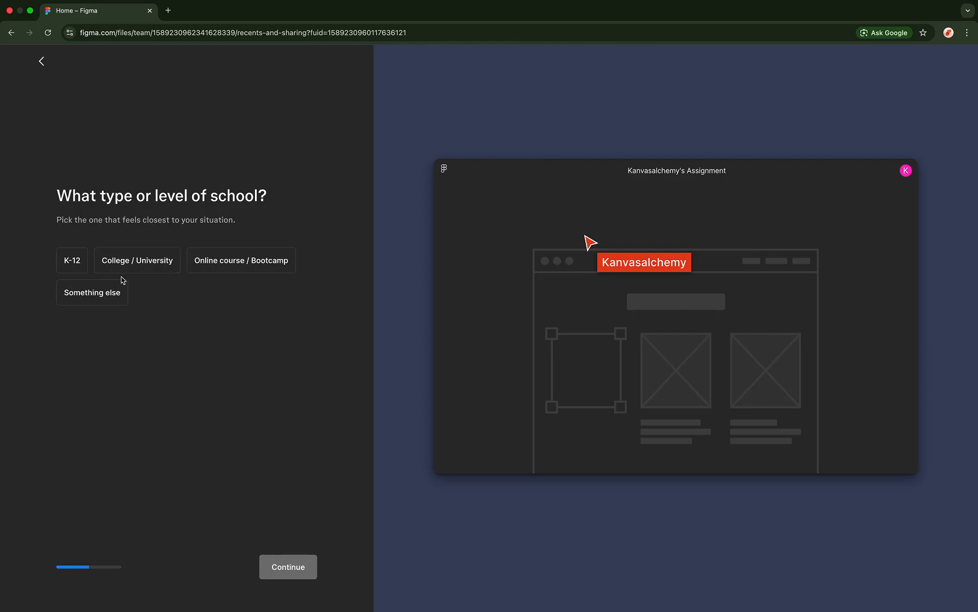
pyautogui.click(224, 264)
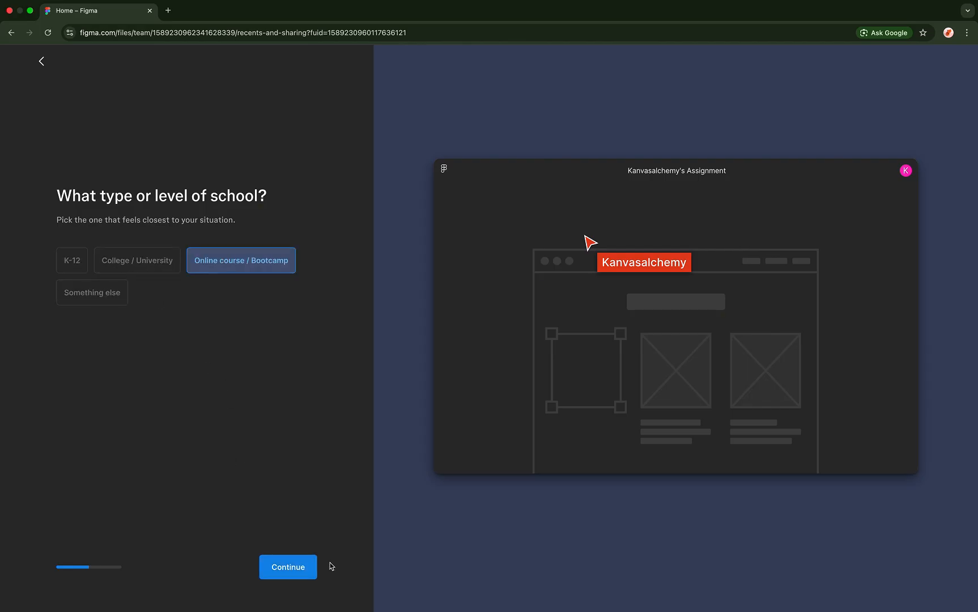
pyautogui.click(291, 565)
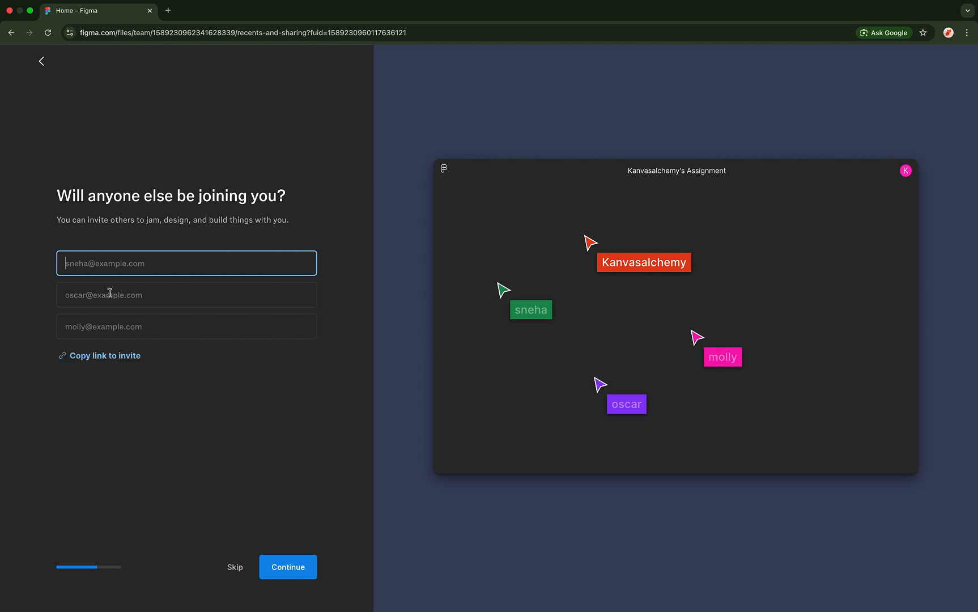
# - Skip inviting collaborators and answer 'Yes, many times' to prior Figma use
pyautogui.click(240, 561)
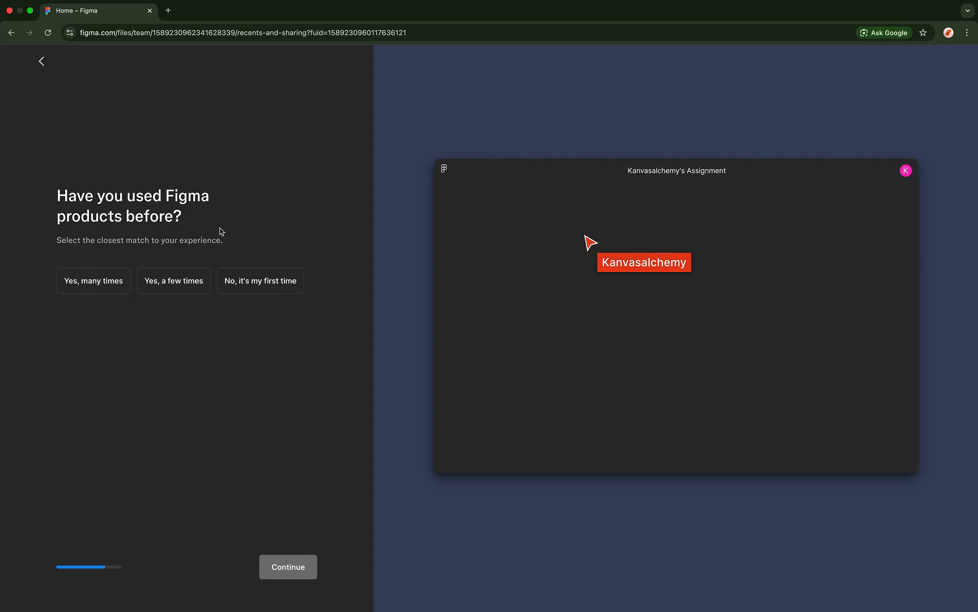
pyautogui.click(111, 280)
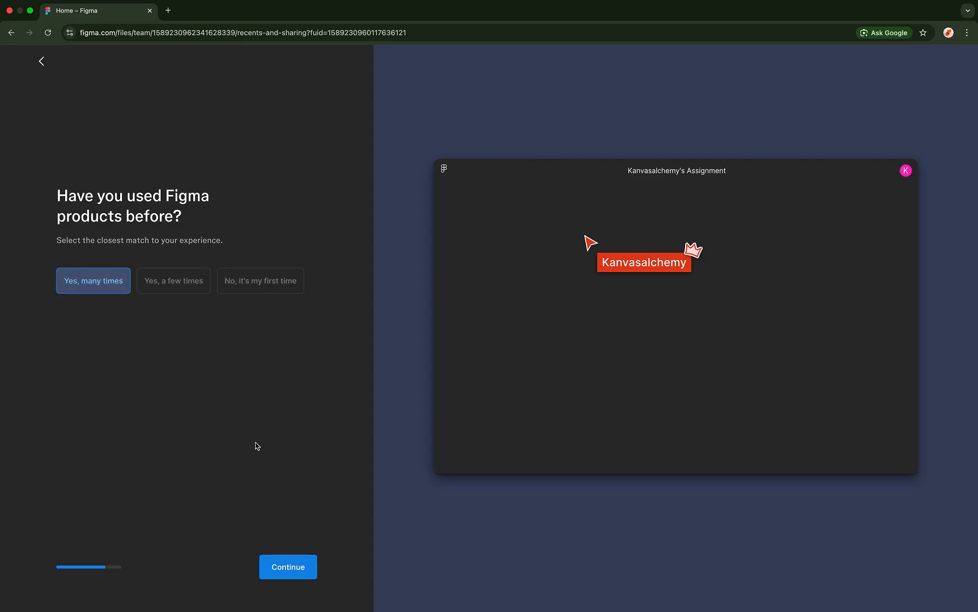
pyautogui.click(287, 567)
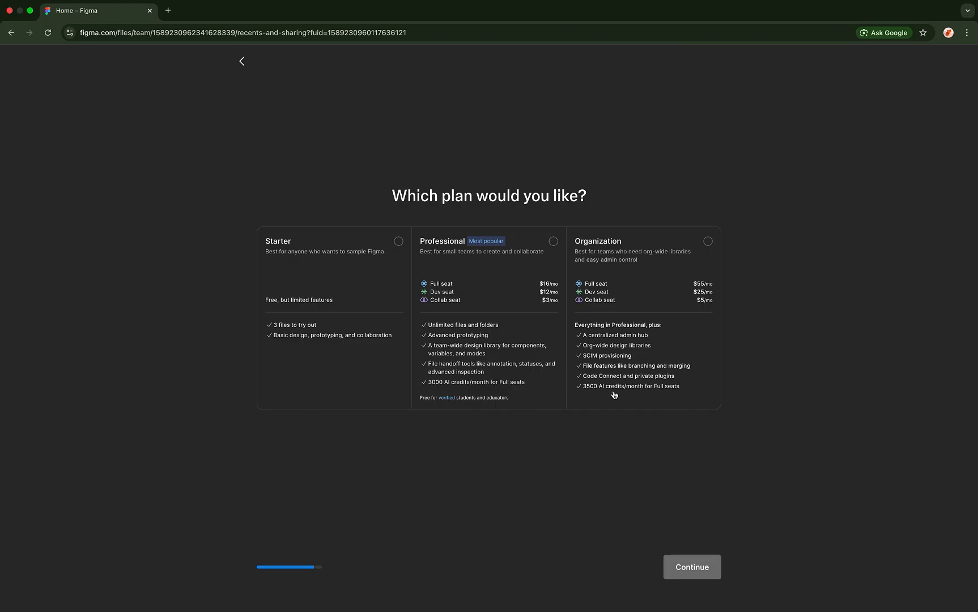
# - Choose the free Starter plan and continue
pyautogui.click(365, 284)
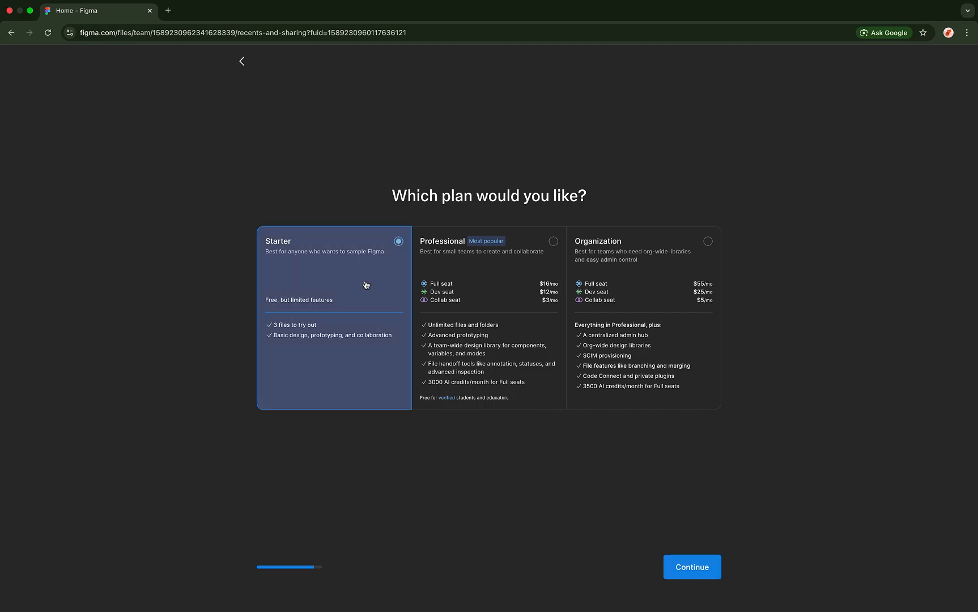
pyautogui.click(682, 569)
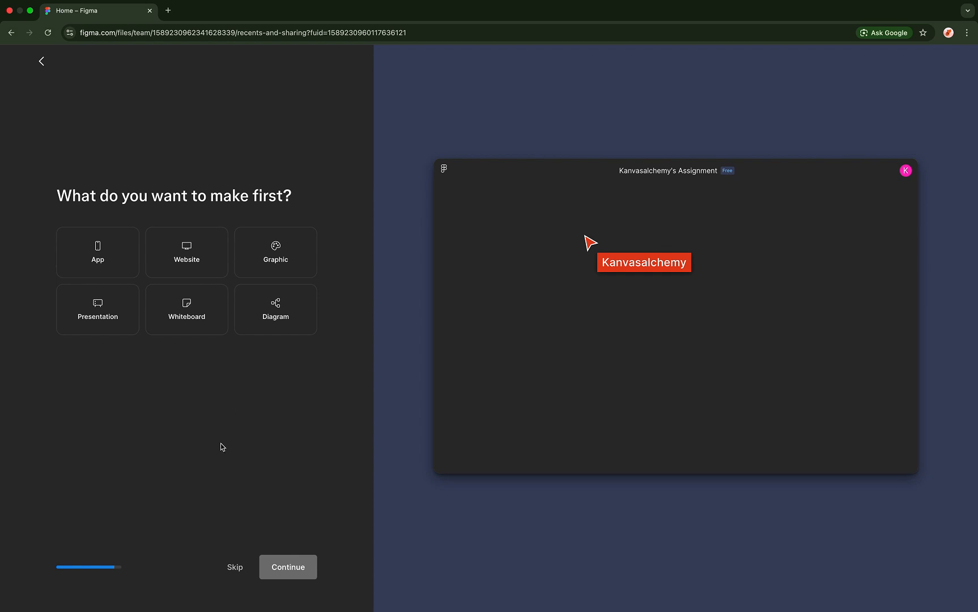
# - Skip both 'What do you want to make first?' and 'What would you like to do first?'
pyautogui.click(232, 568)
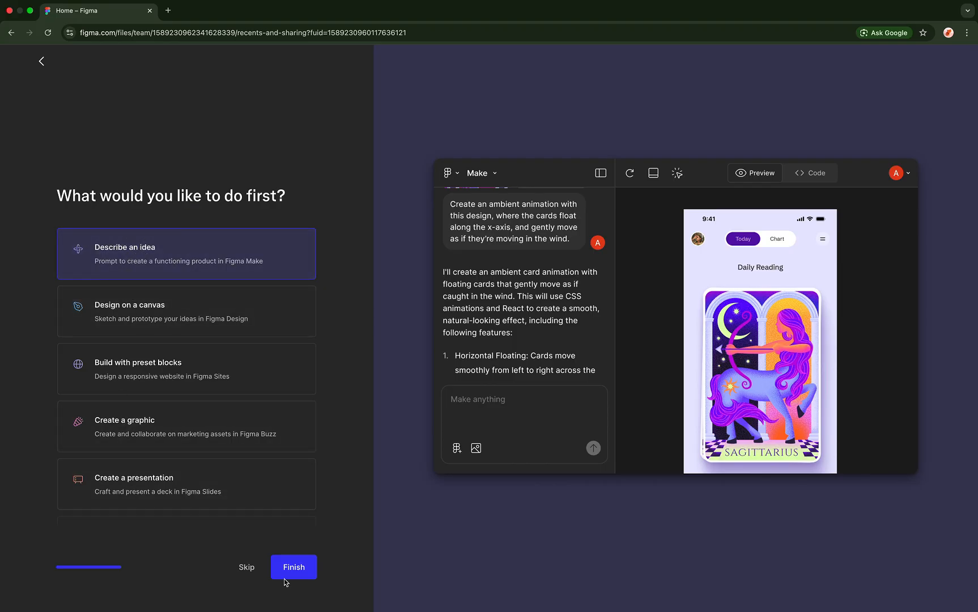
pyautogui.click(252, 570)
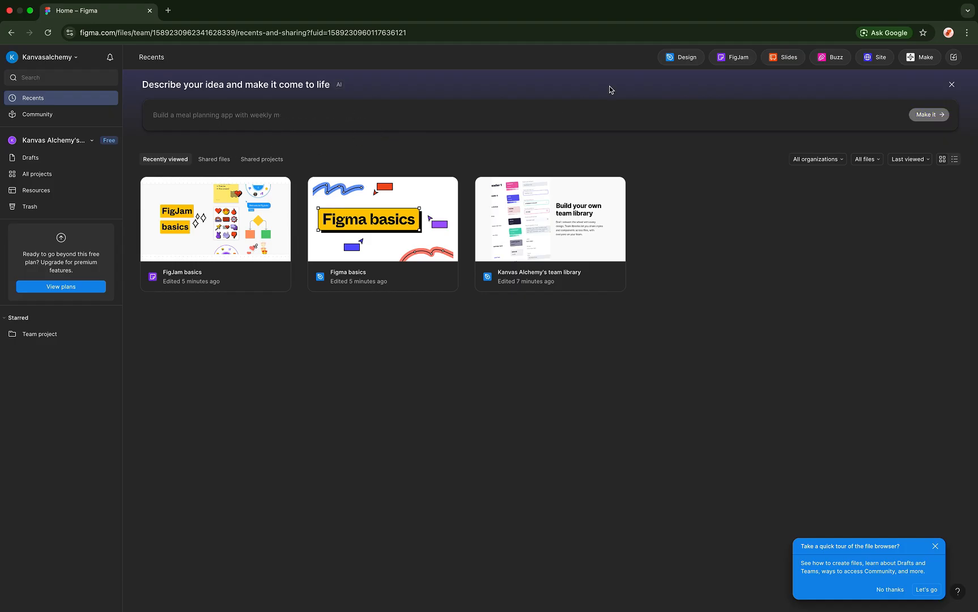
# - Create a new Untitled design file from the home page's Design button
pyautogui.click(680, 58)
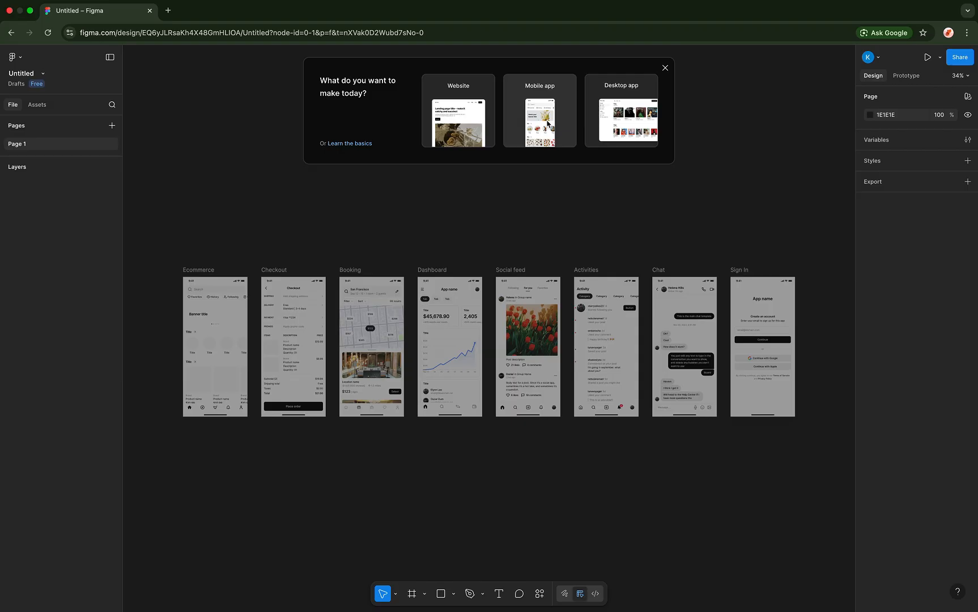
# - Dismiss the prompt dialog and tour tip, keeping the eight sample screens and showing the layers list
pyautogui.click(541, 133)
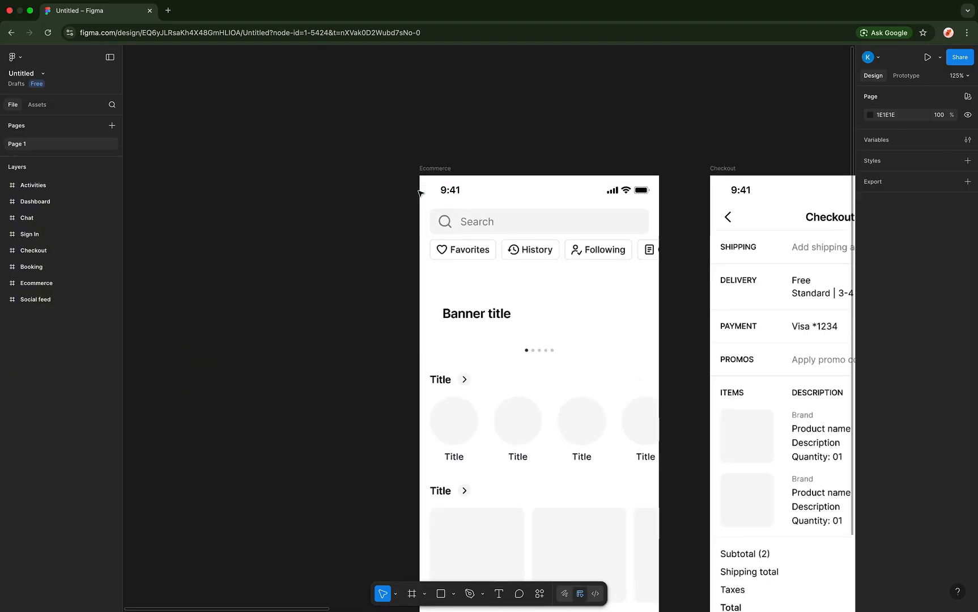
pyautogui.scroll(-10, 420, 195)
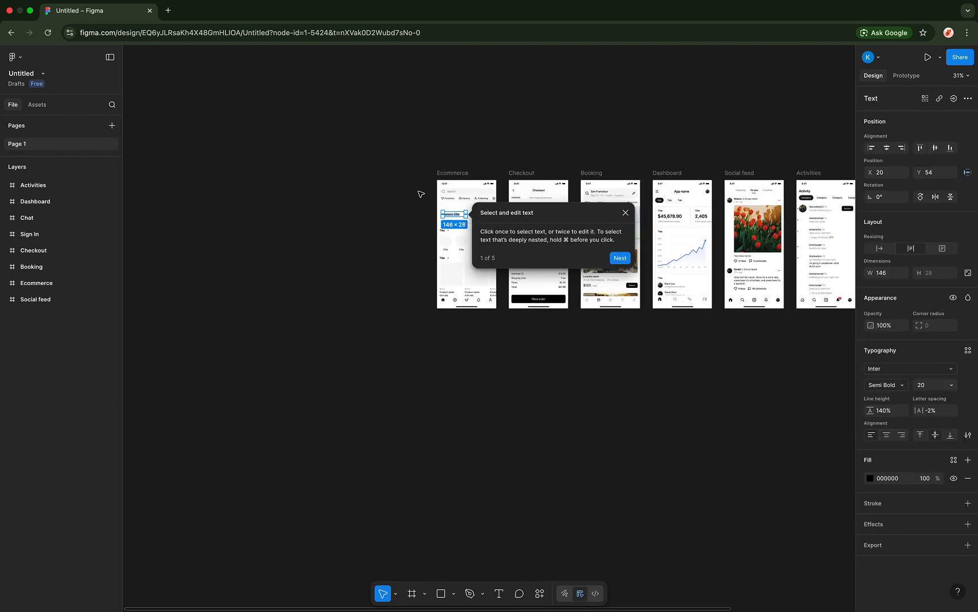
pyautogui.hscroll(-2, 444, 152)
pyautogui.click(444, 152)
pyautogui.hscroll(-7, 444, 151)
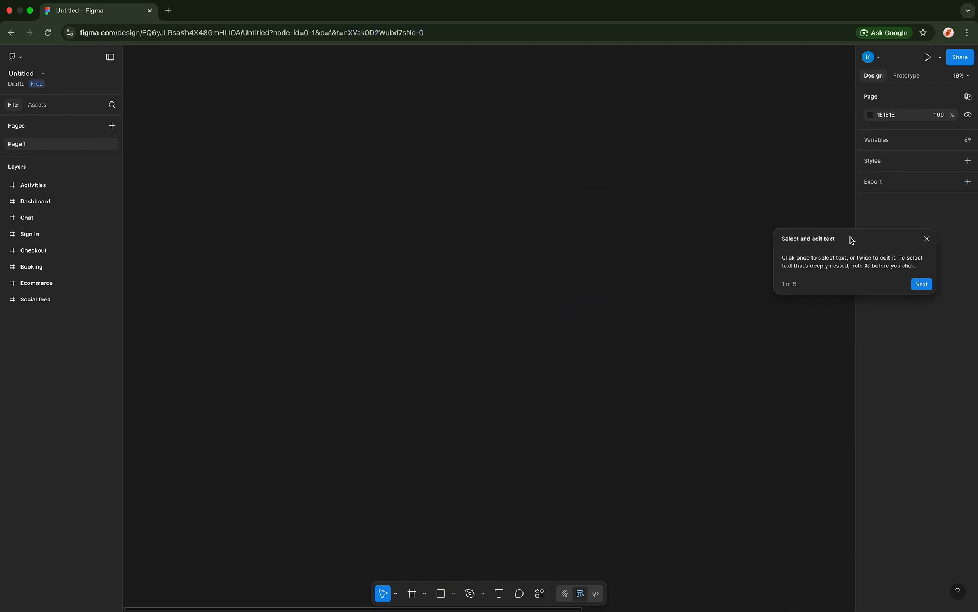
pyautogui.click(926, 238)
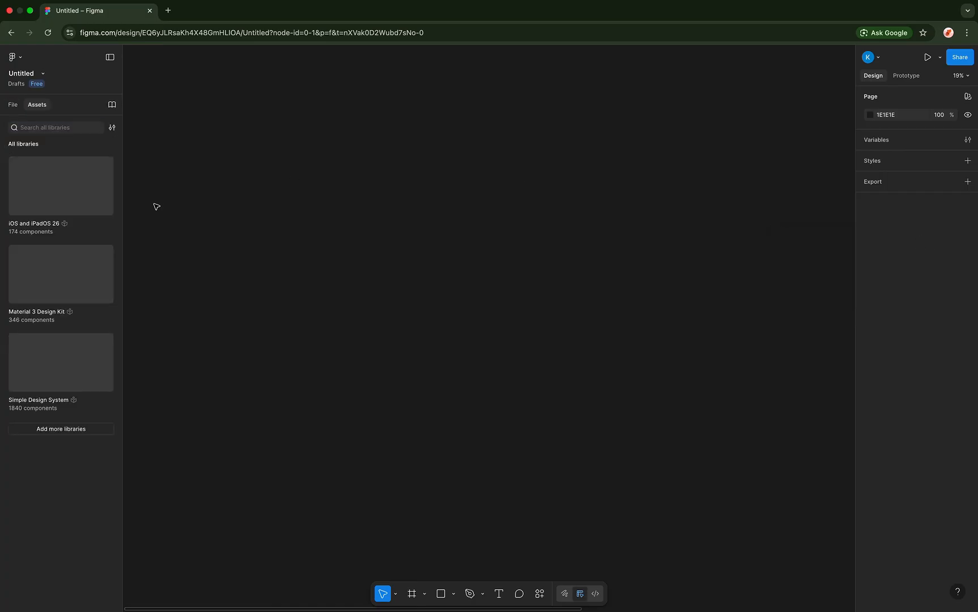
pyautogui.click(16, 109)
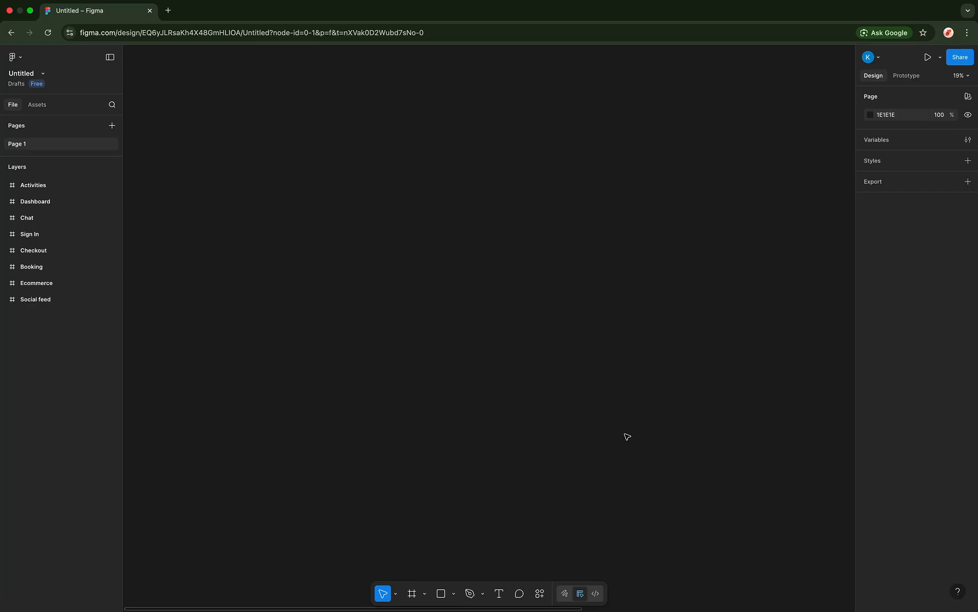
pyautogui.click(22, 60)
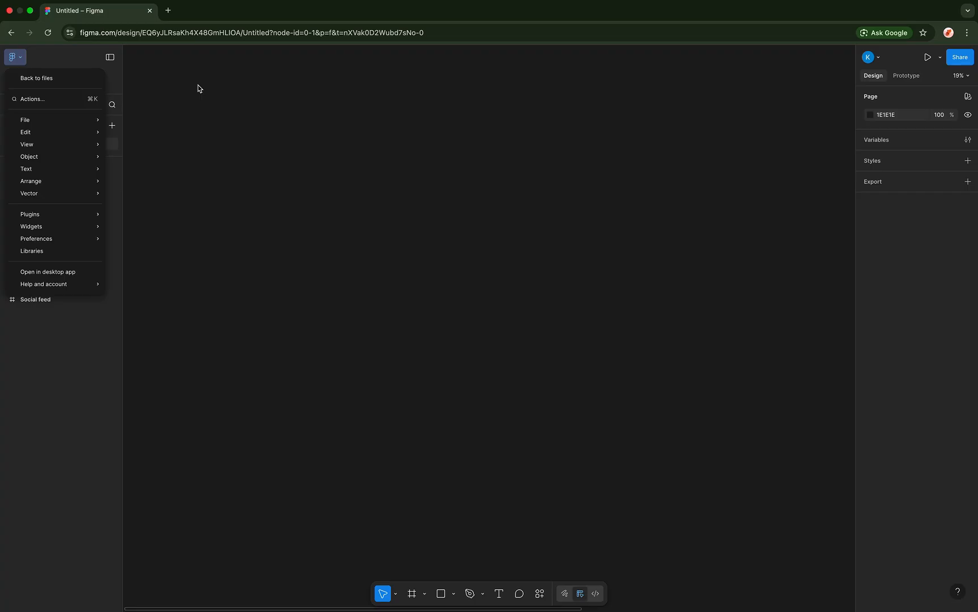
pyautogui.moveTo(79, 120)
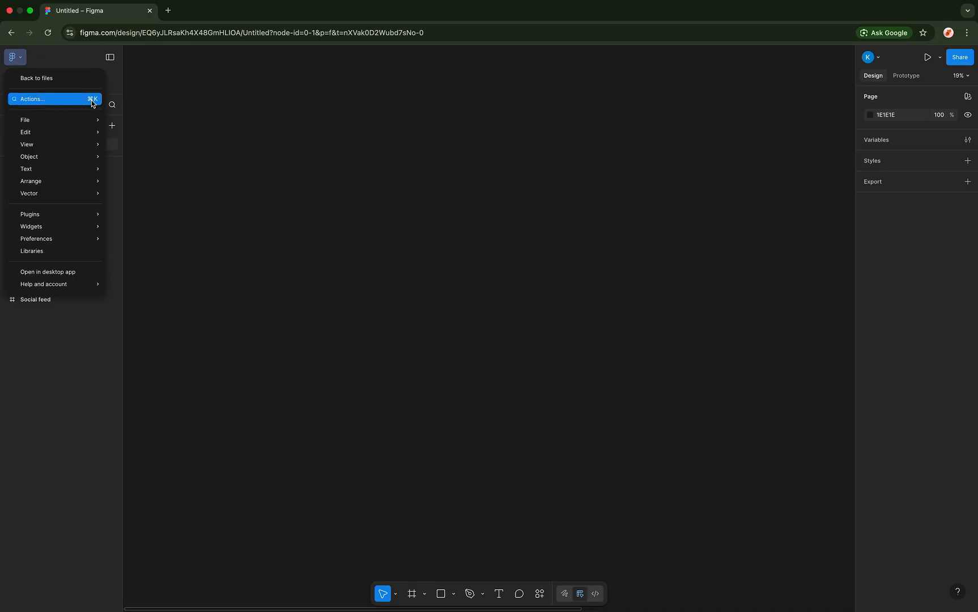
pyautogui.click(38, 100)
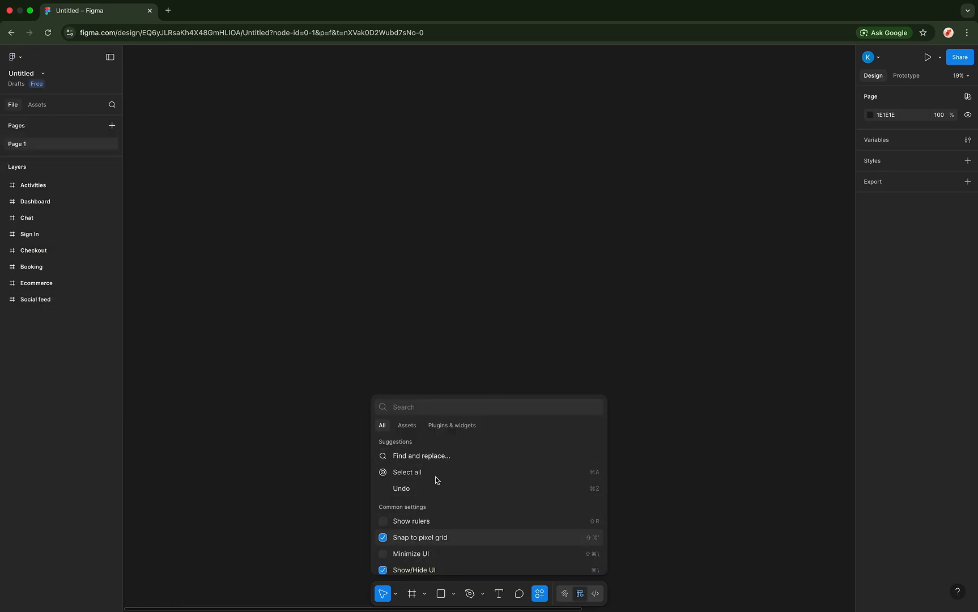
pyautogui.scroll(-2, 413, 524)
pyautogui.scroll(2, 413, 523)
pyautogui.click(325, 344)
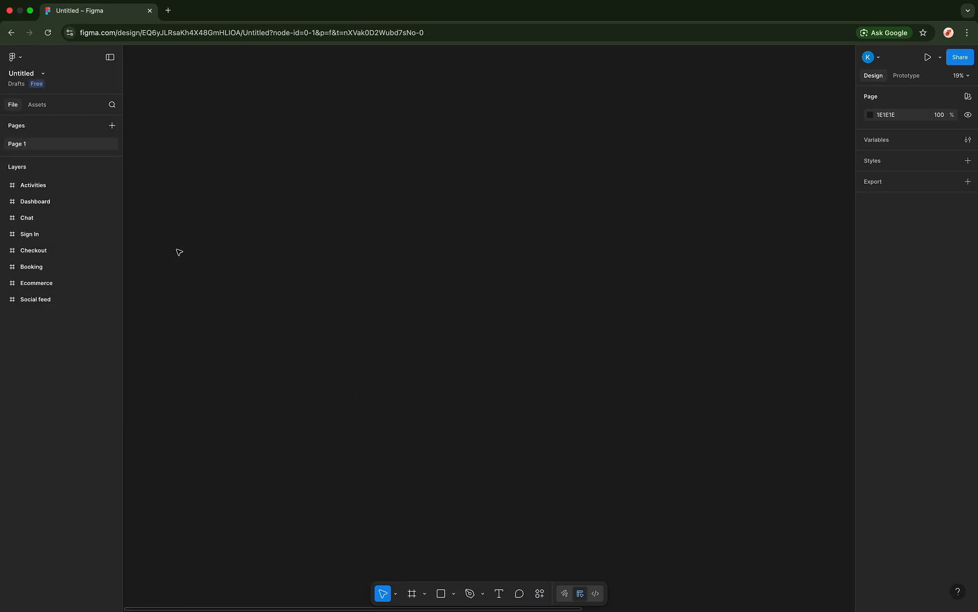
# - Place the BEGINNER DESIGNER.jpg image from the Downloads folder into Figma
pyautogui.click(22, 61)
pyautogui.moveTo(32, 122)
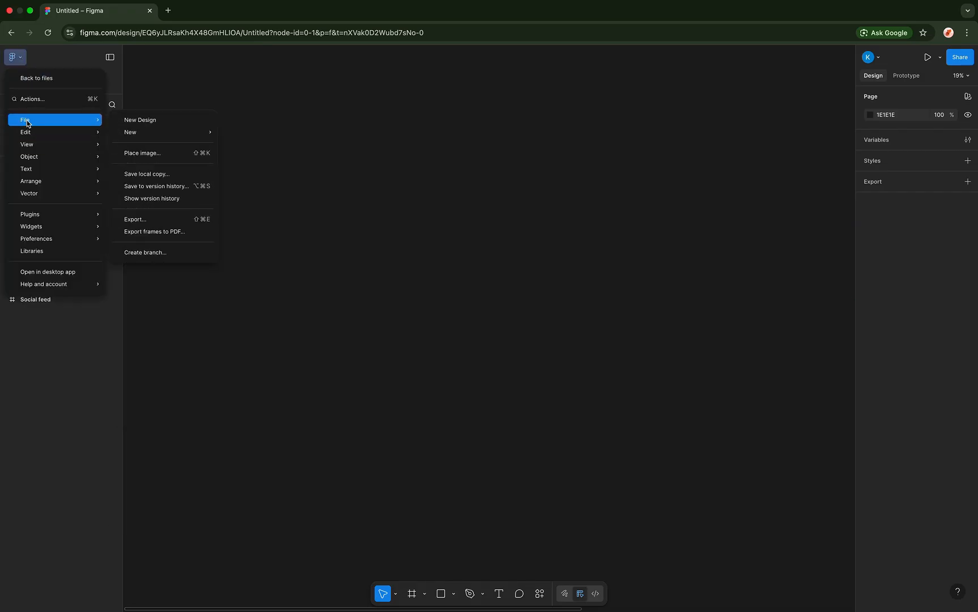
pyautogui.moveTo(165, 132)
pyautogui.click(164, 160)
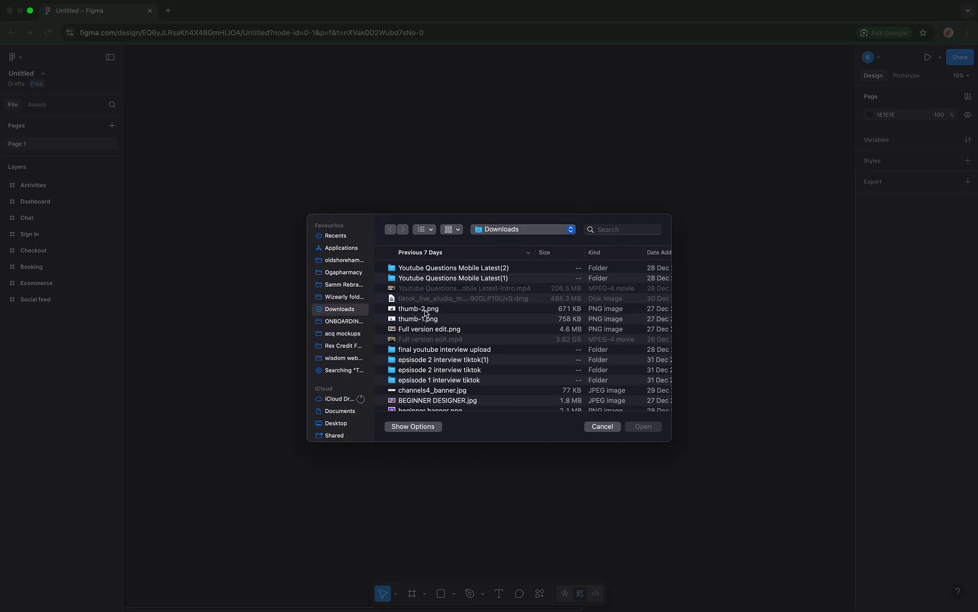
pyautogui.click(425, 311)
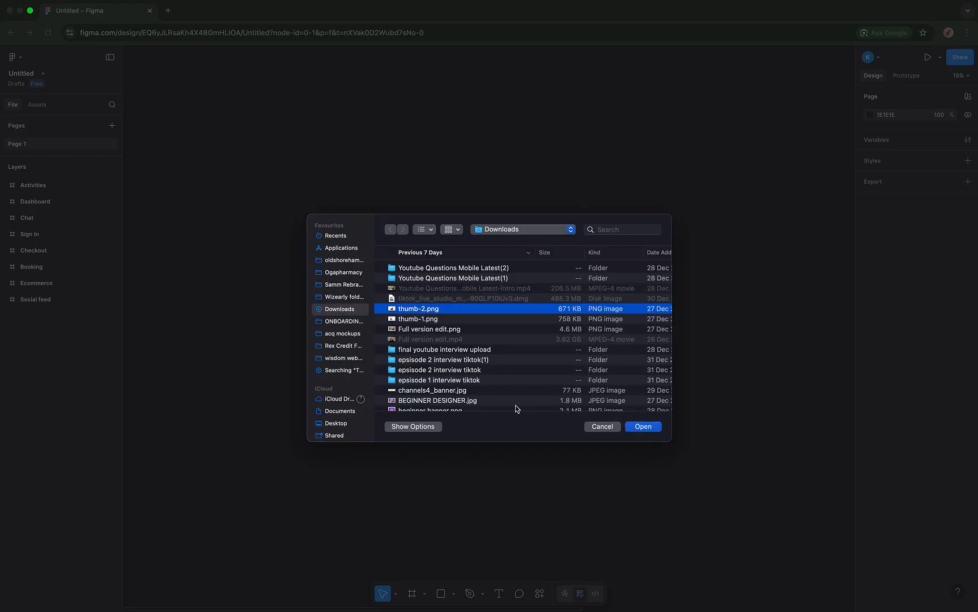
pyautogui.scroll(-2, 515, 406)
pyautogui.scroll(-4, 483, 391)
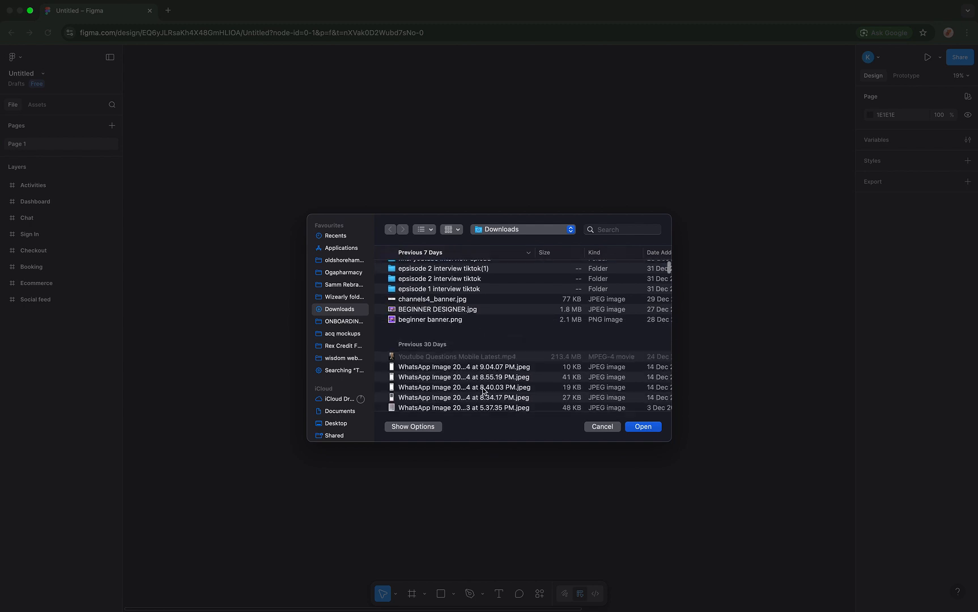
pyautogui.click(464, 309)
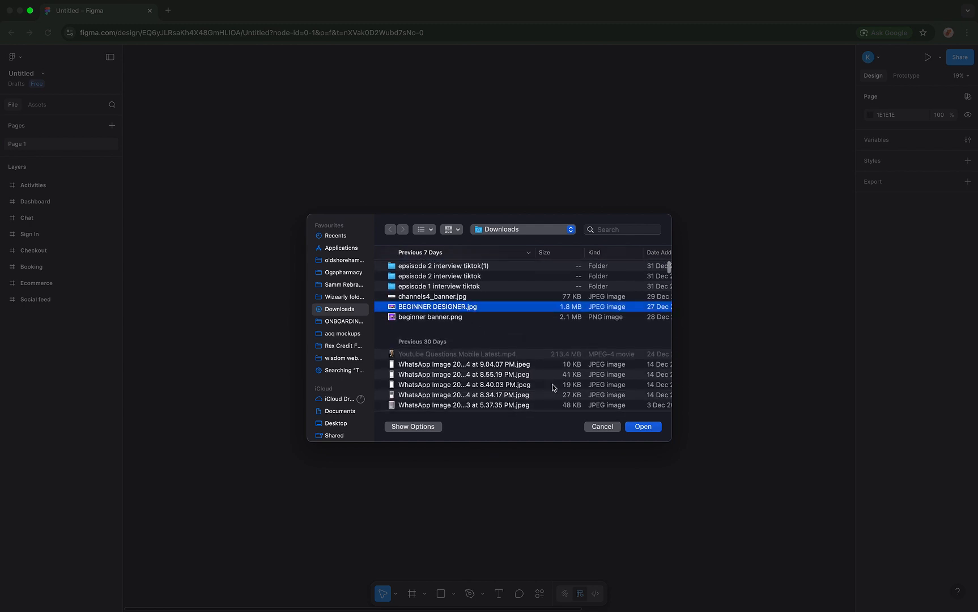
pyautogui.click(643, 429)
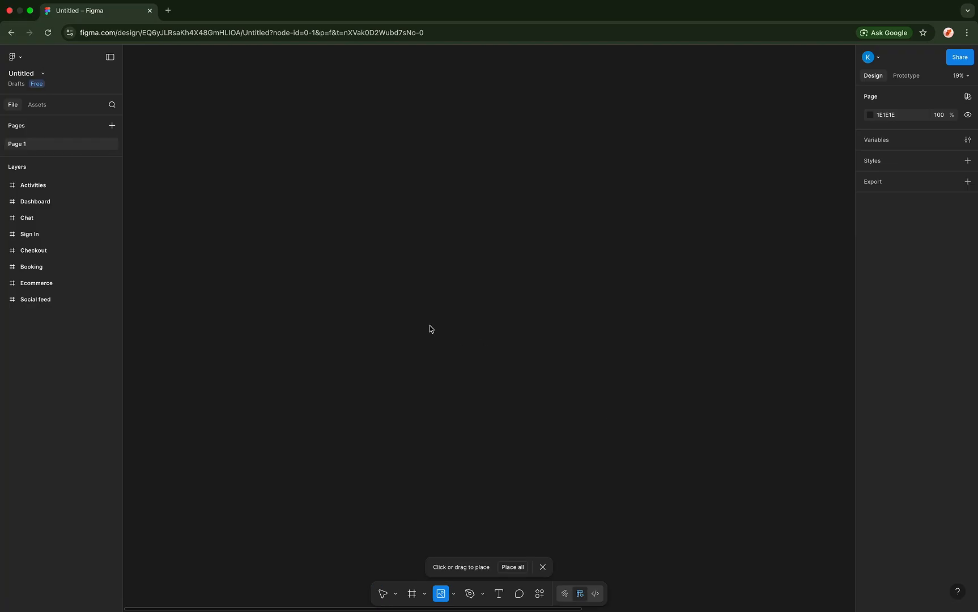
pyautogui.click(410, 283)
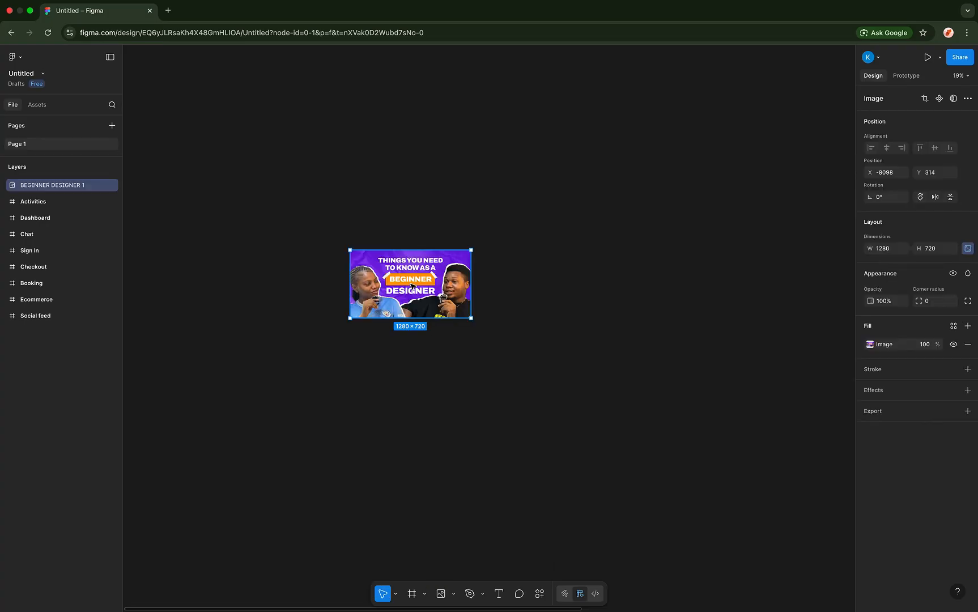
pyautogui.moveTo(410, 286); pyautogui.dragTo(437, 290)
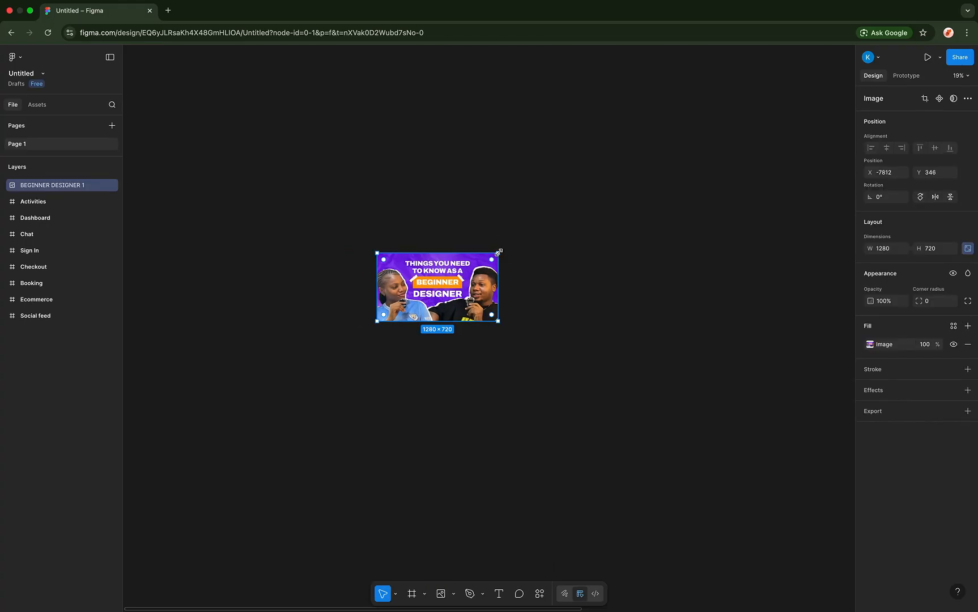
pyautogui.moveTo(499, 252); pyautogui.dragTo(569, 247)
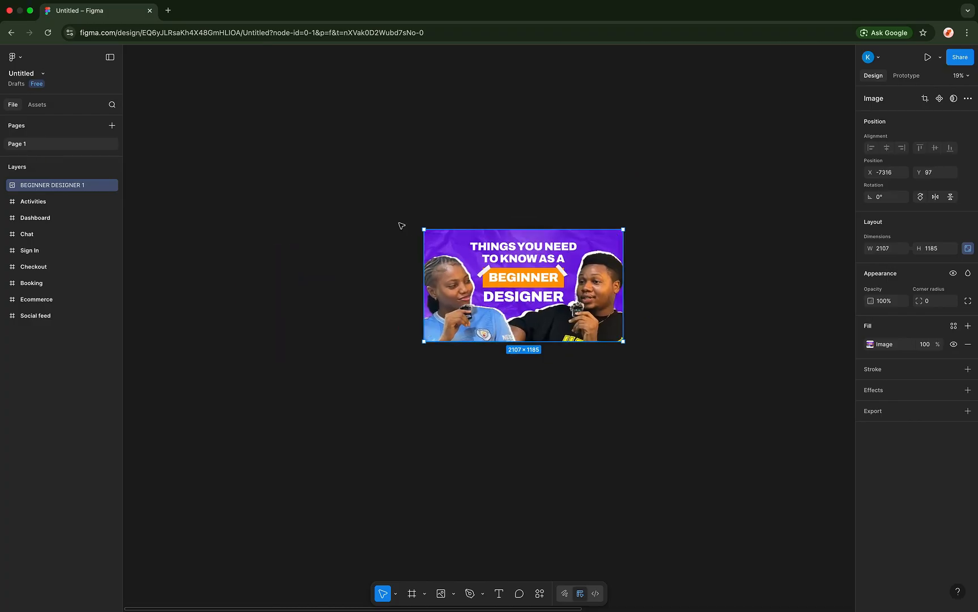
pyautogui.moveTo(494, 283); pyautogui.dragTo(479, 274)
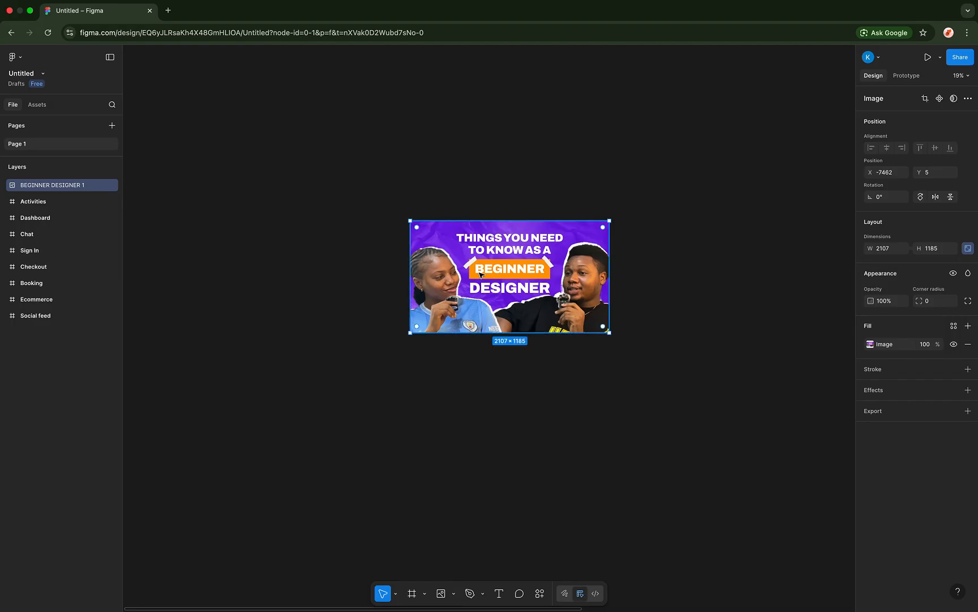
pyautogui.press('Delete')
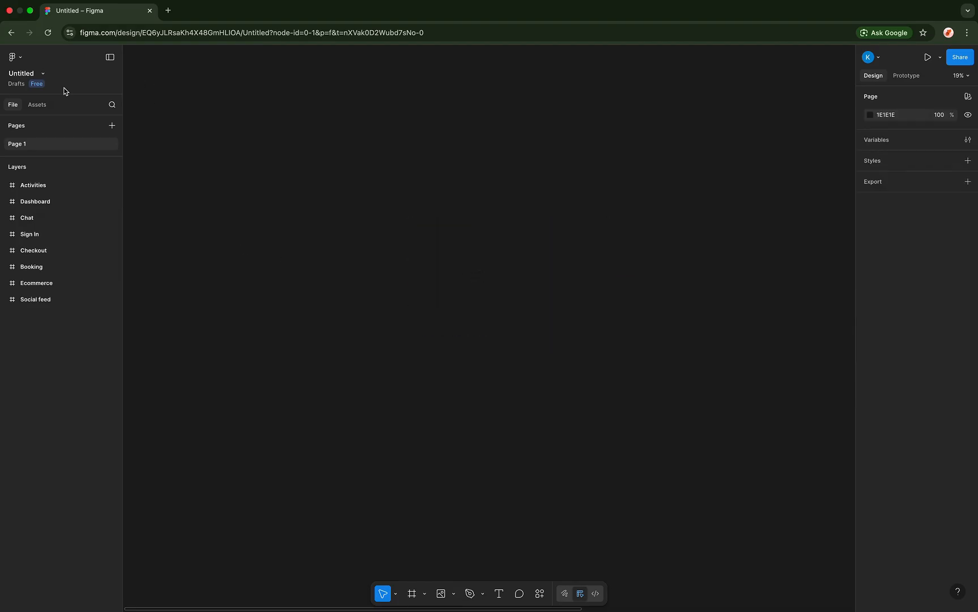
# - Use File > Save to version history, then show the full version history panel
pyautogui.click(22, 58)
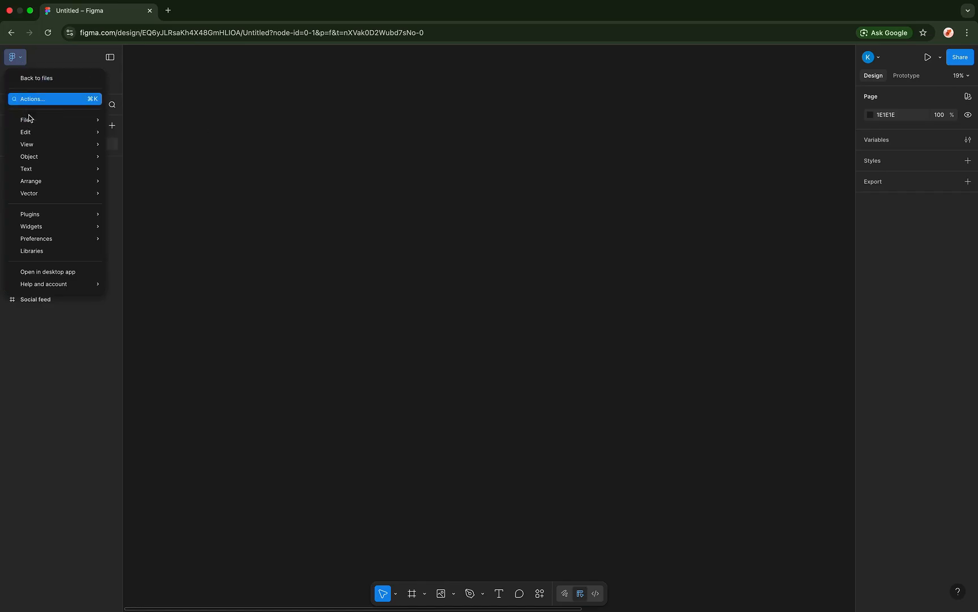
pyautogui.moveTo(36, 122)
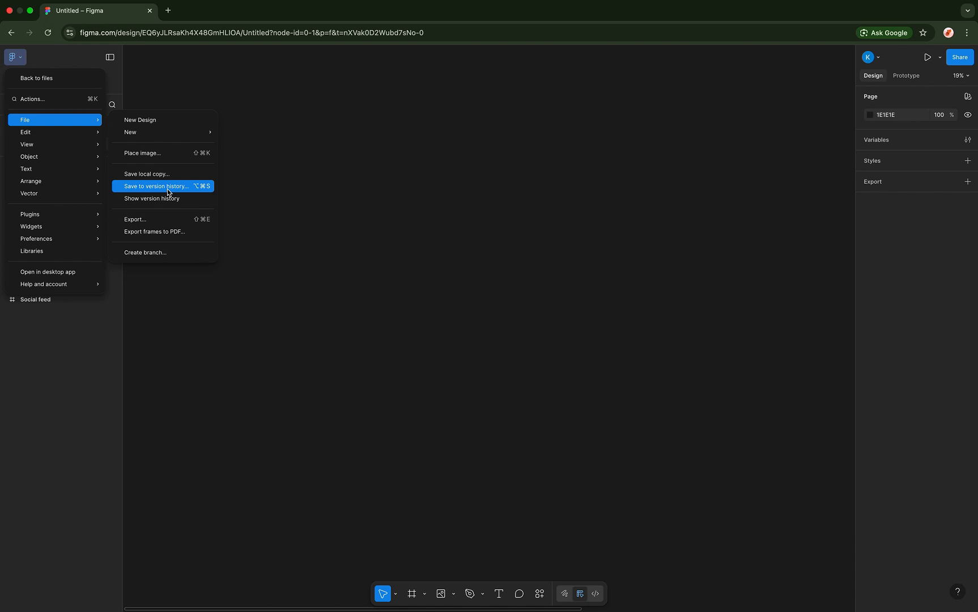
pyautogui.click(167, 190)
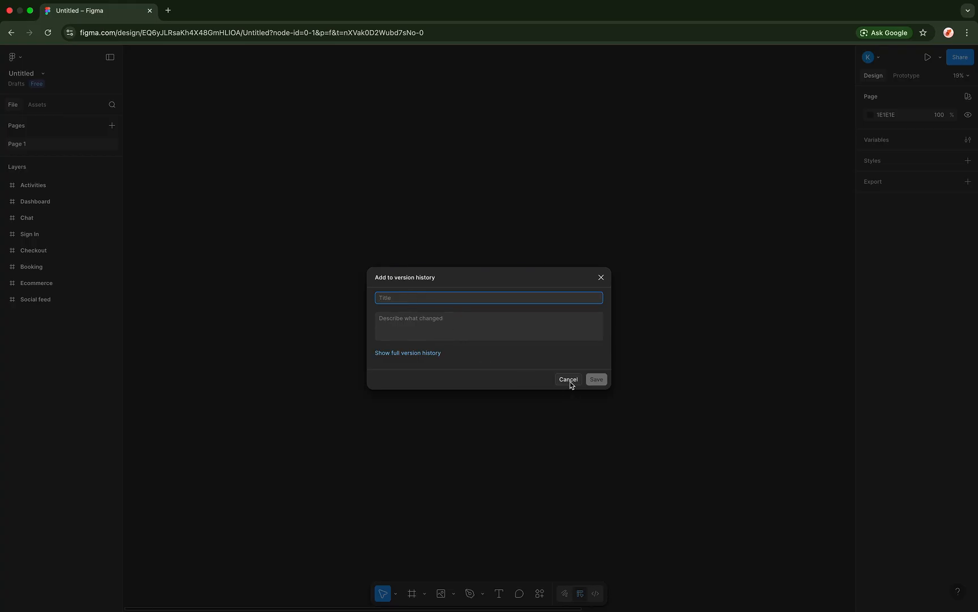
pyautogui.click(399, 352)
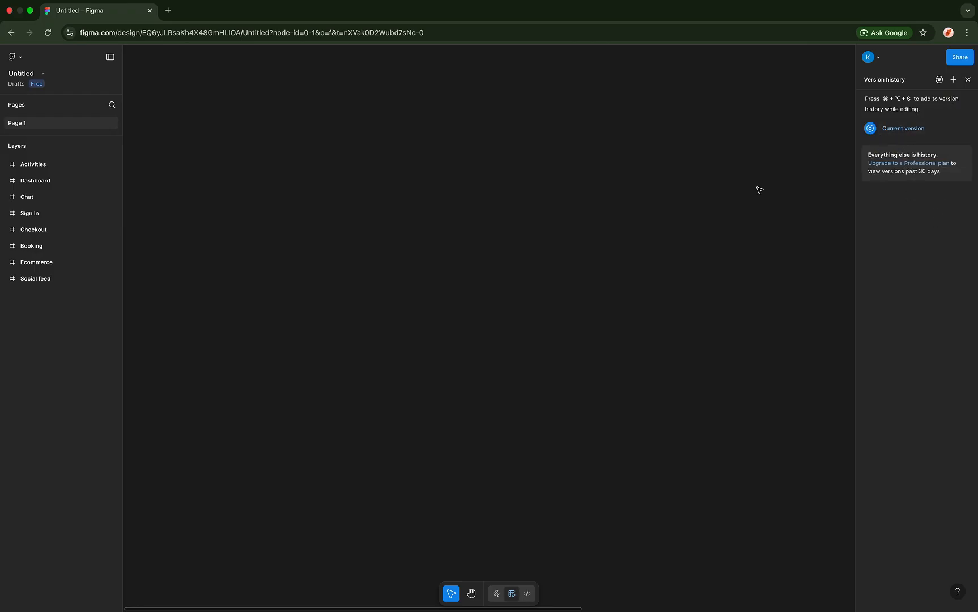
# - Turn on View > Rulers along the canvas edges
pyautogui.click(21, 58)
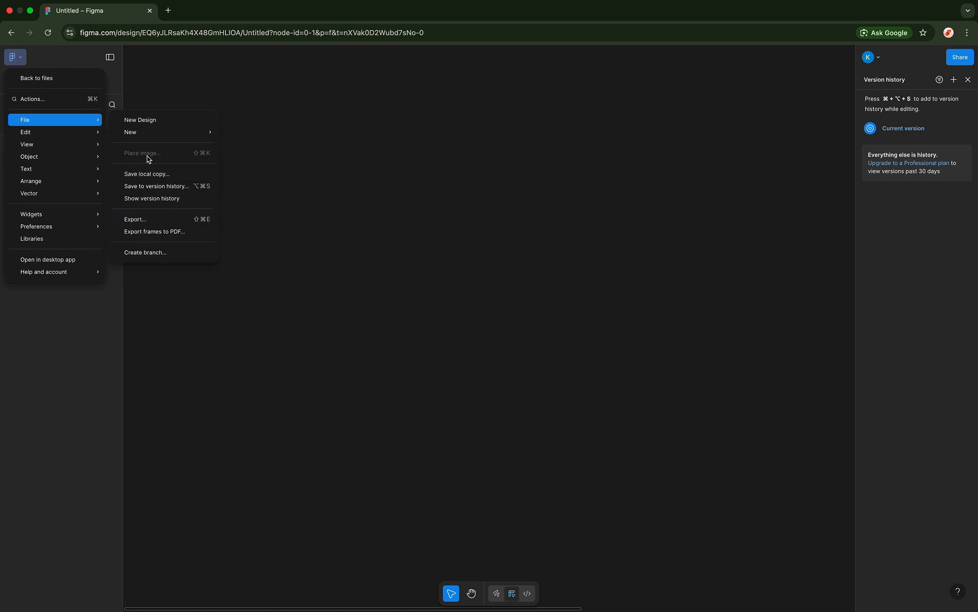
pyautogui.click(152, 101)
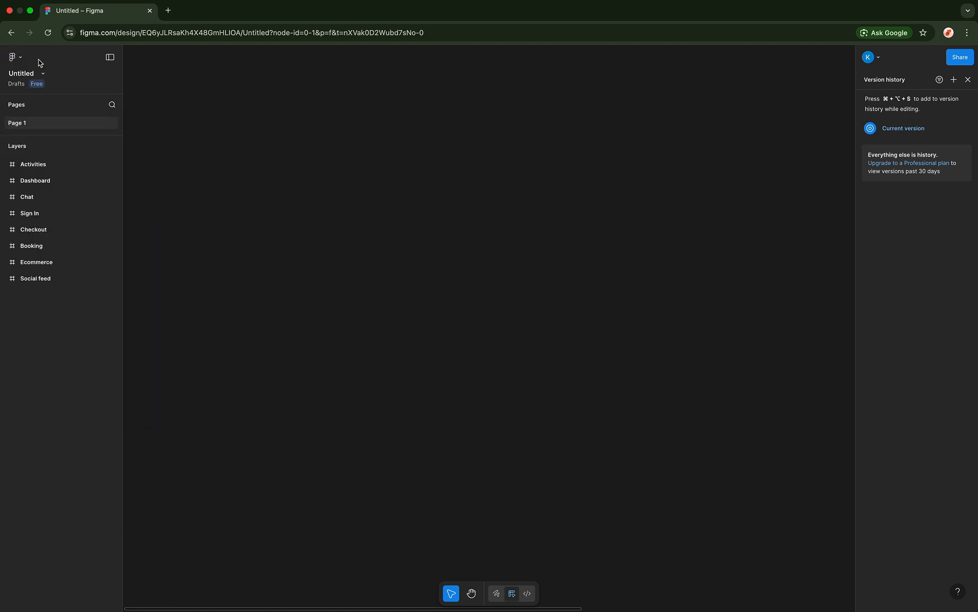
pyautogui.click(21, 61)
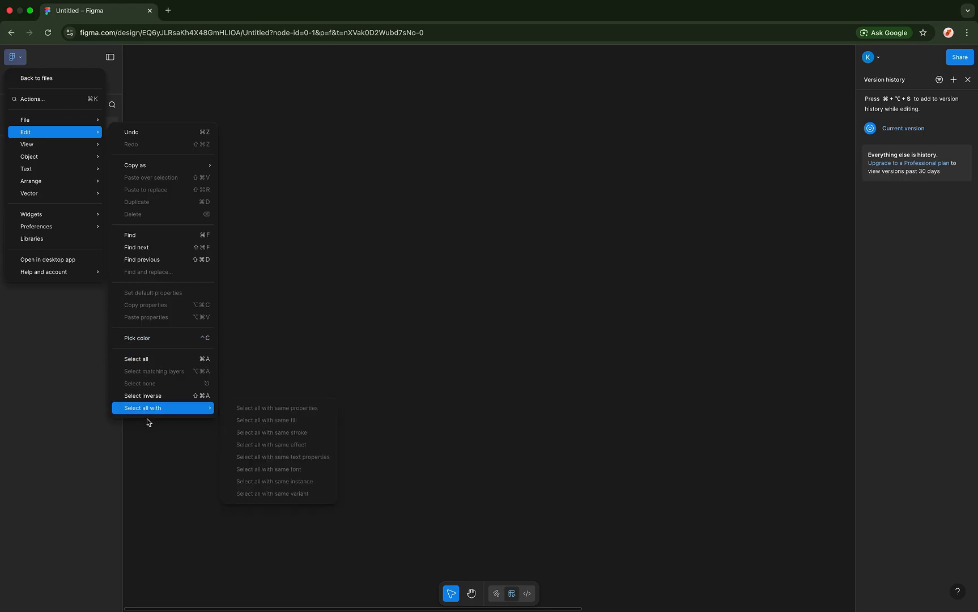
pyautogui.click(141, 113)
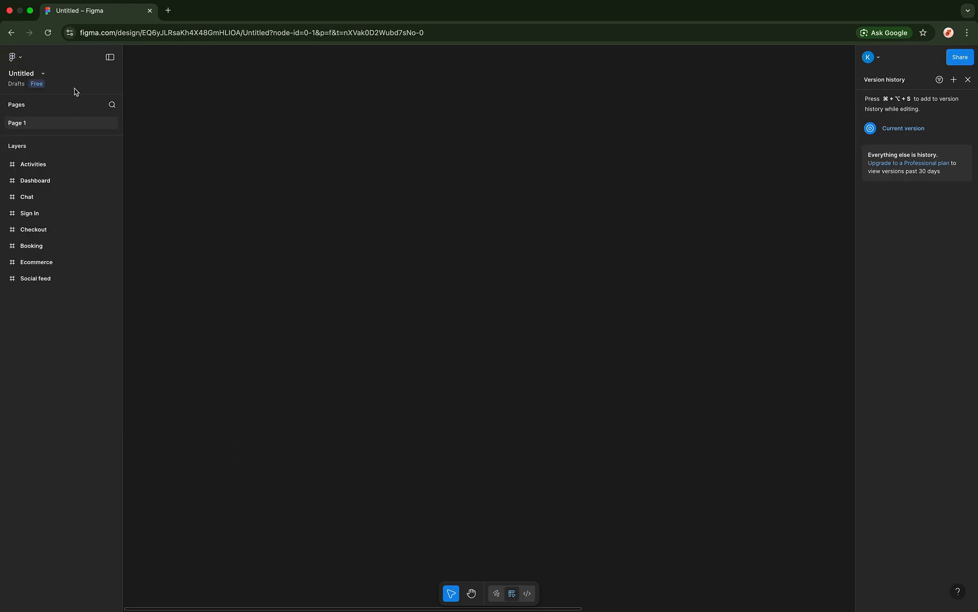
pyautogui.click(21, 60)
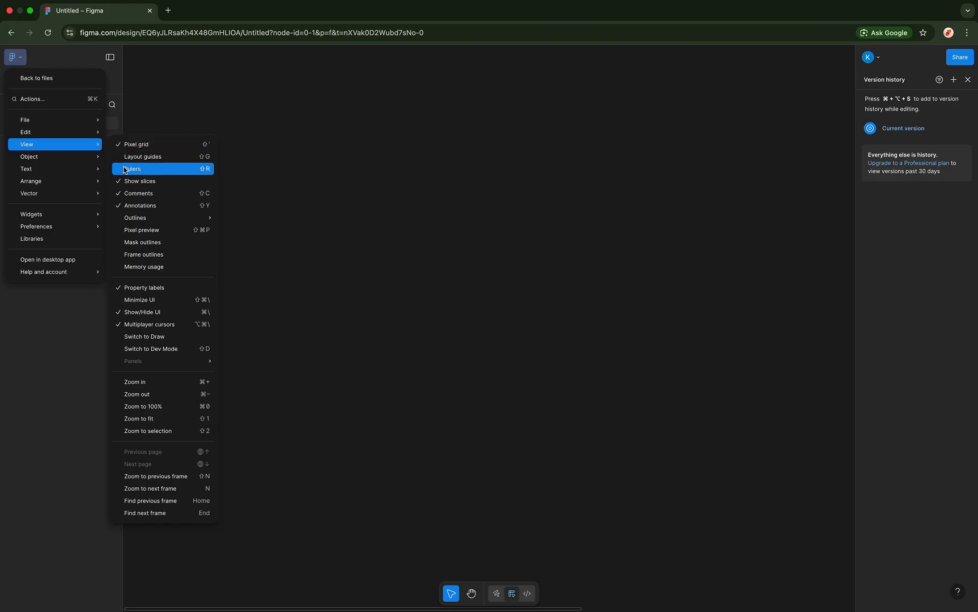
pyautogui.click(142, 172)
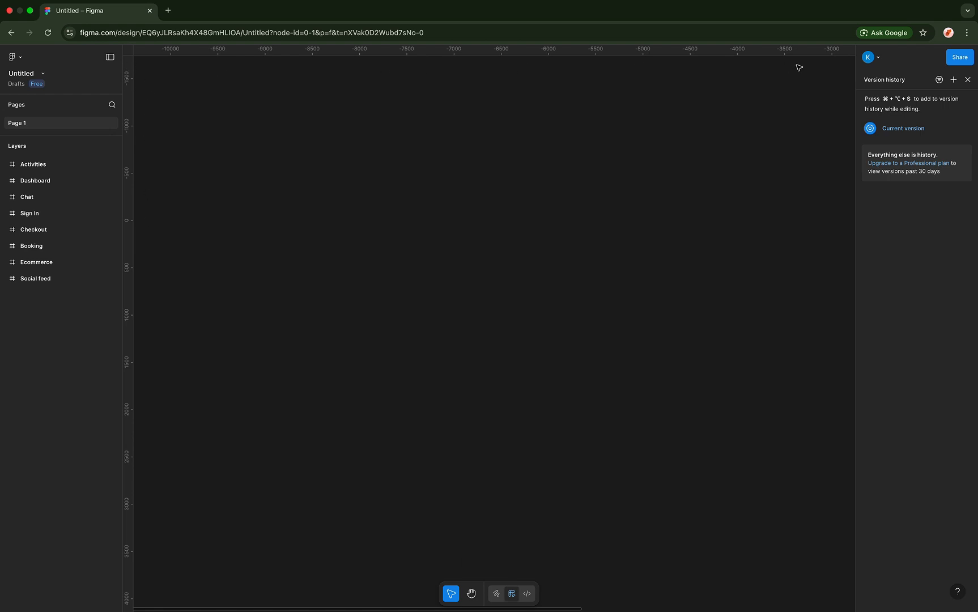
# - Turn on View > Layout guides
pyautogui.click(17, 57)
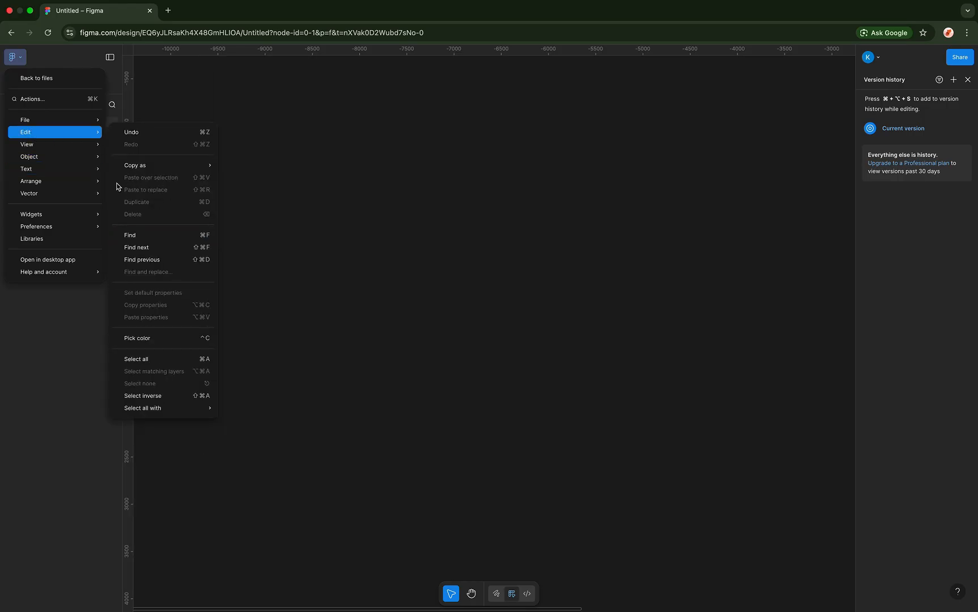
pyautogui.moveTo(96, 145)
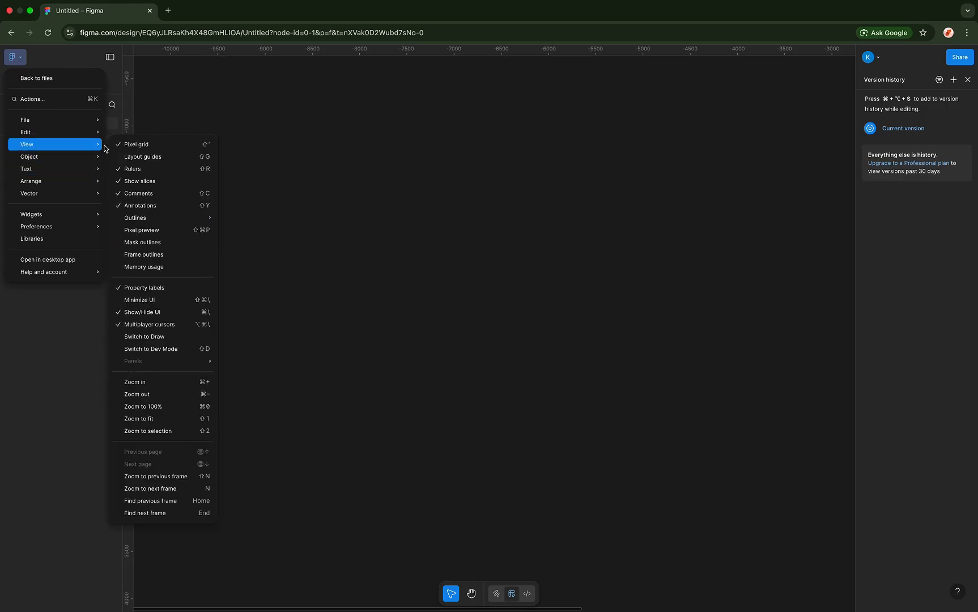
pyautogui.click(134, 159)
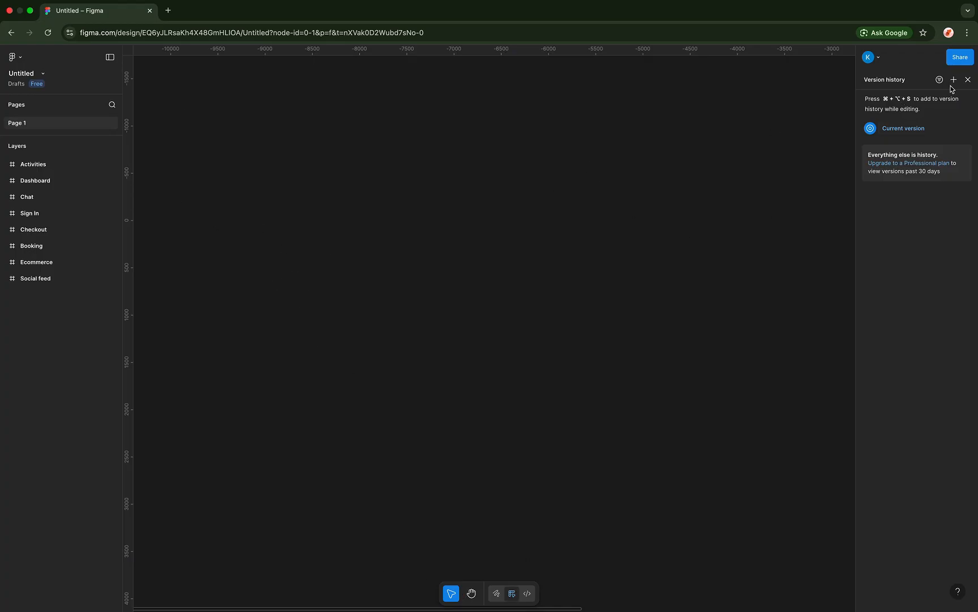
# - Close the Version history panel and toggle canvas comments off and back on
pyautogui.click(967, 79)
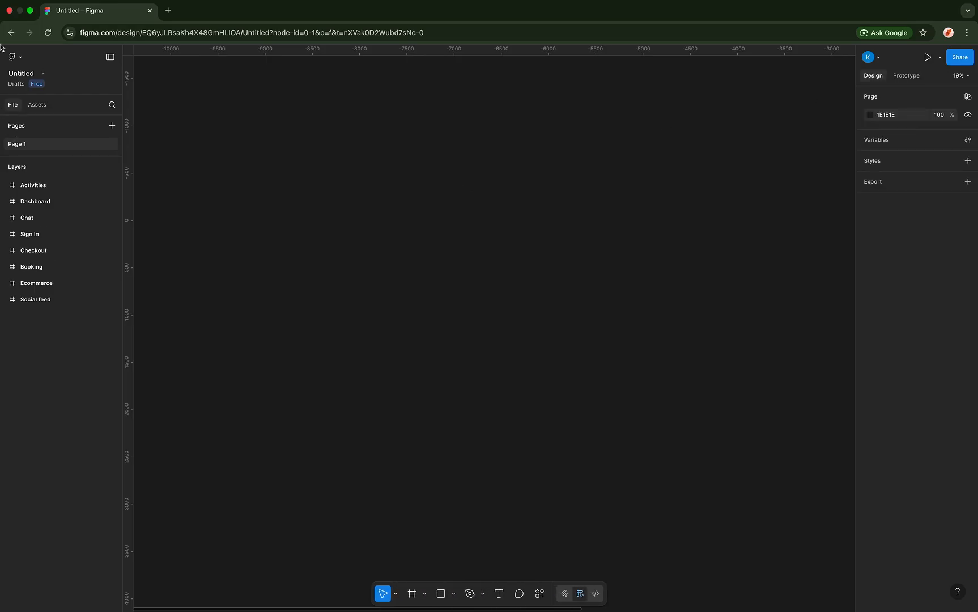
pyautogui.click(20, 58)
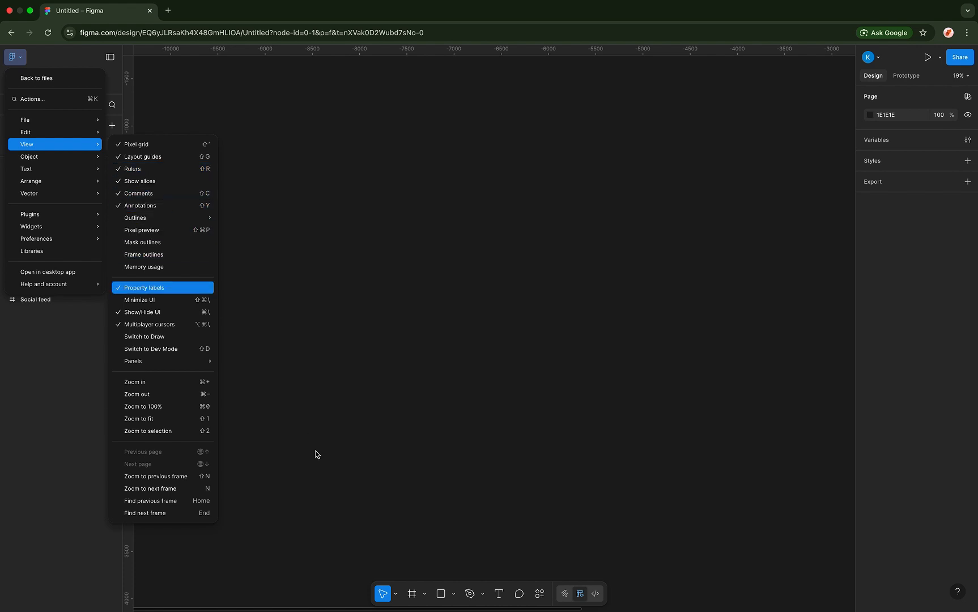
pyautogui.click(118, 195)
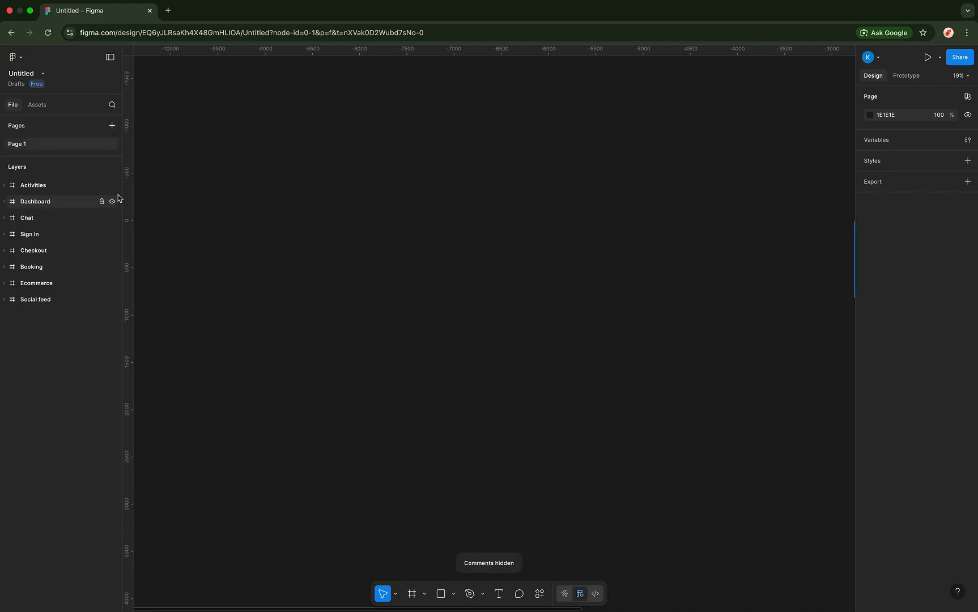
pyautogui.click(45, 78)
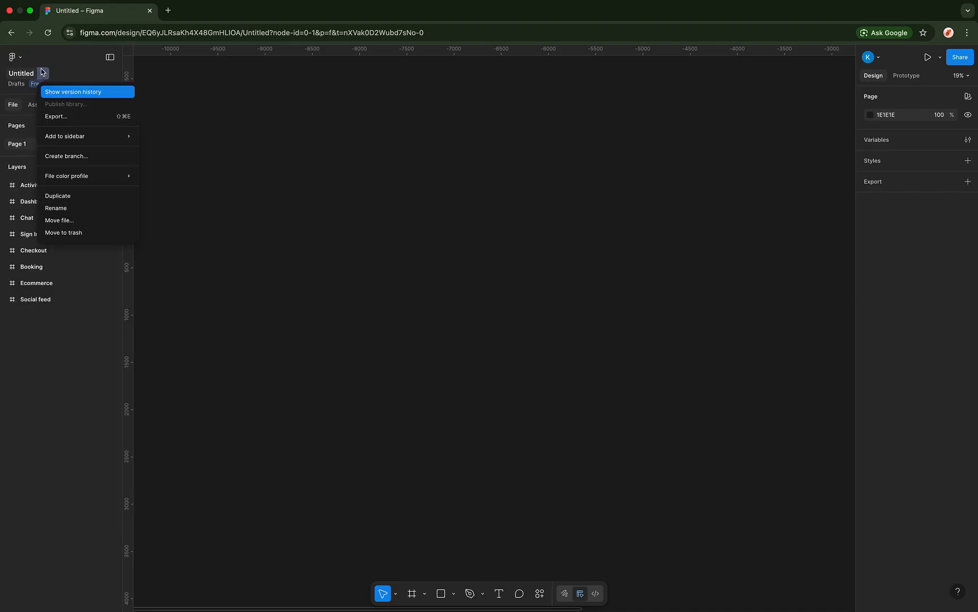
pyautogui.click(20, 61)
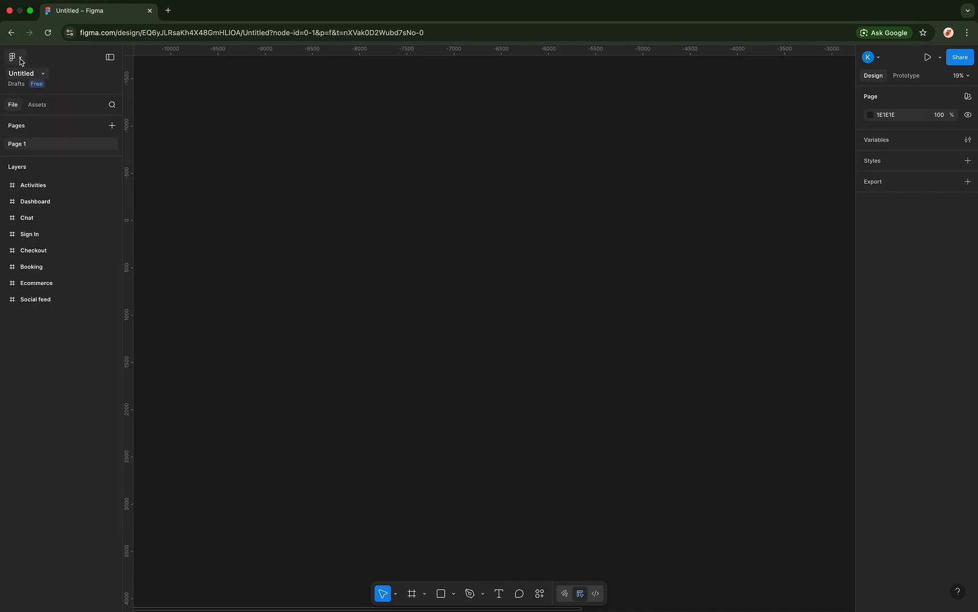
pyautogui.click(20, 59)
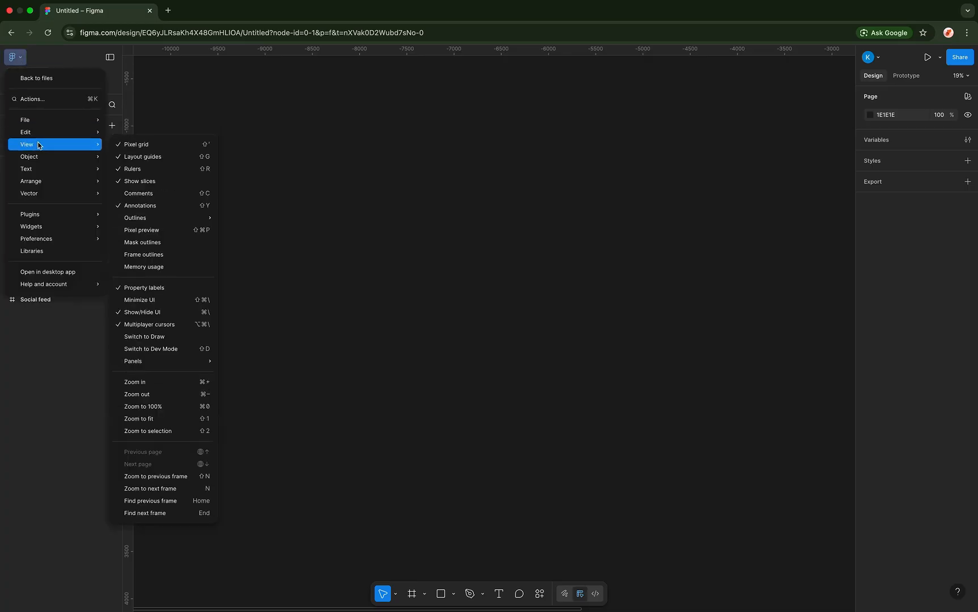
pyautogui.click(117, 195)
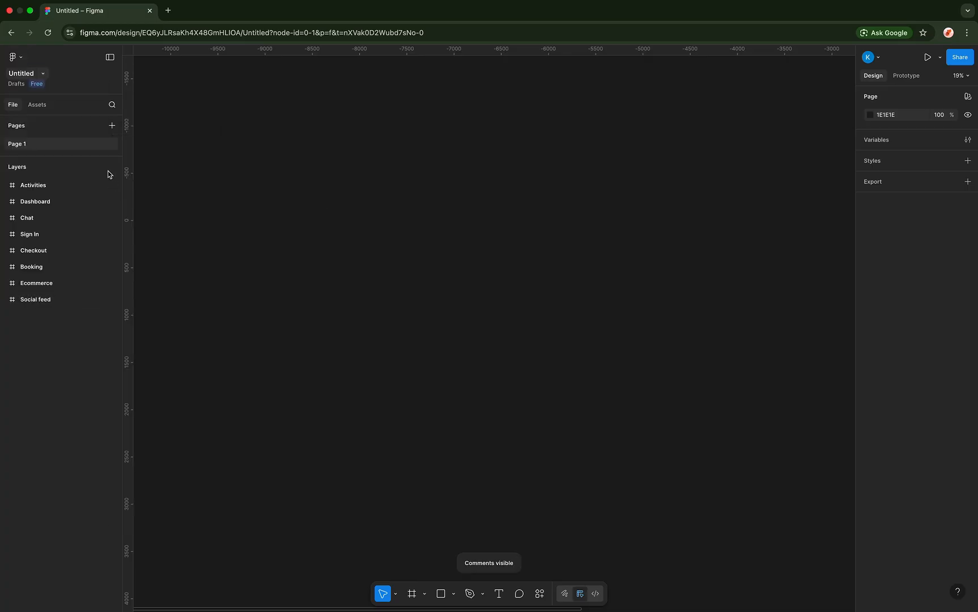
# - Browse the Edit commands in the main menu
pyautogui.click(14, 57)
pyautogui.moveTo(40, 140)
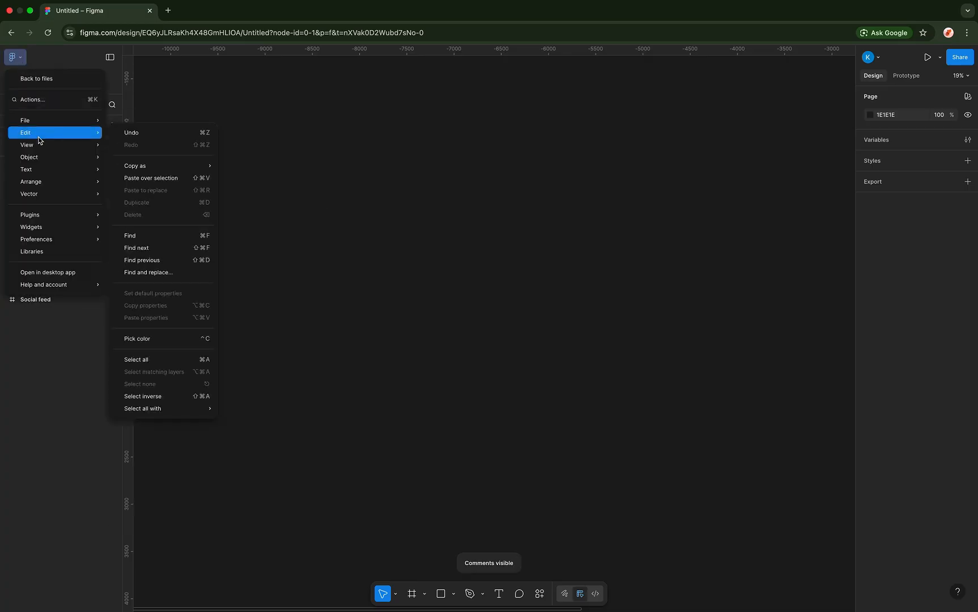
pyautogui.moveTo(168, 221)
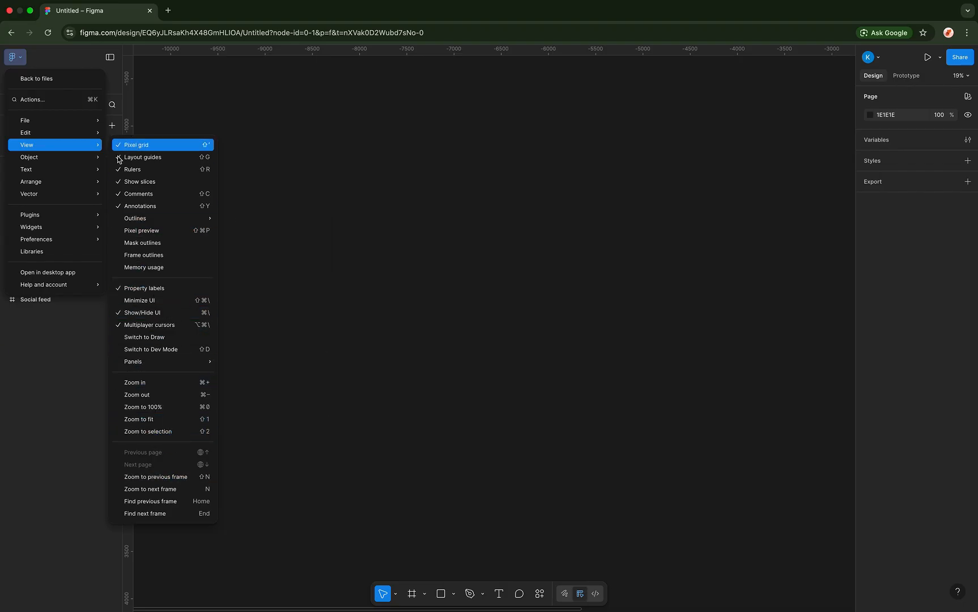
pyautogui.moveTo(76, 158)
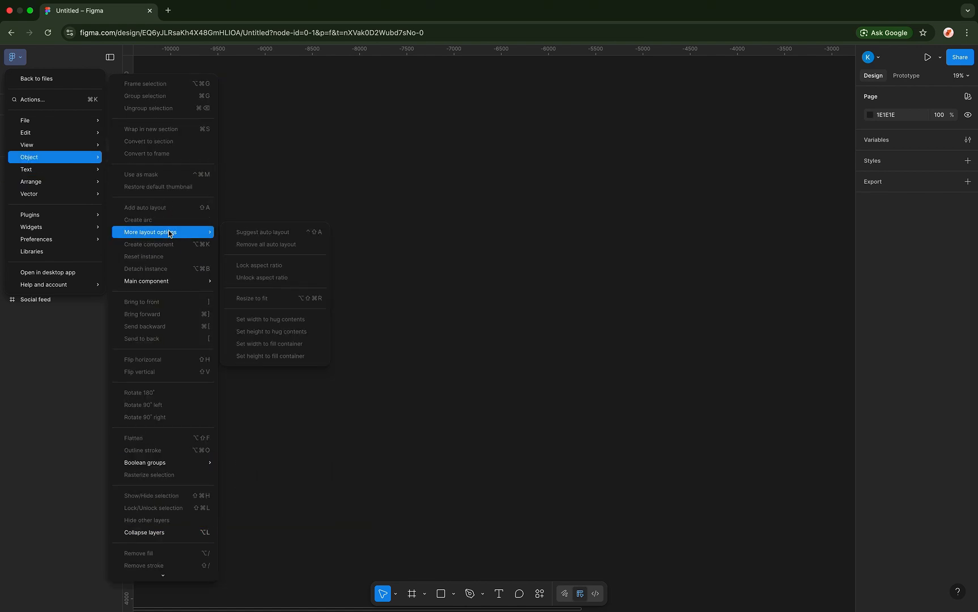
# - Show the main menu's Plugins submenu with its plugin management options
pyautogui.click(285, 193)
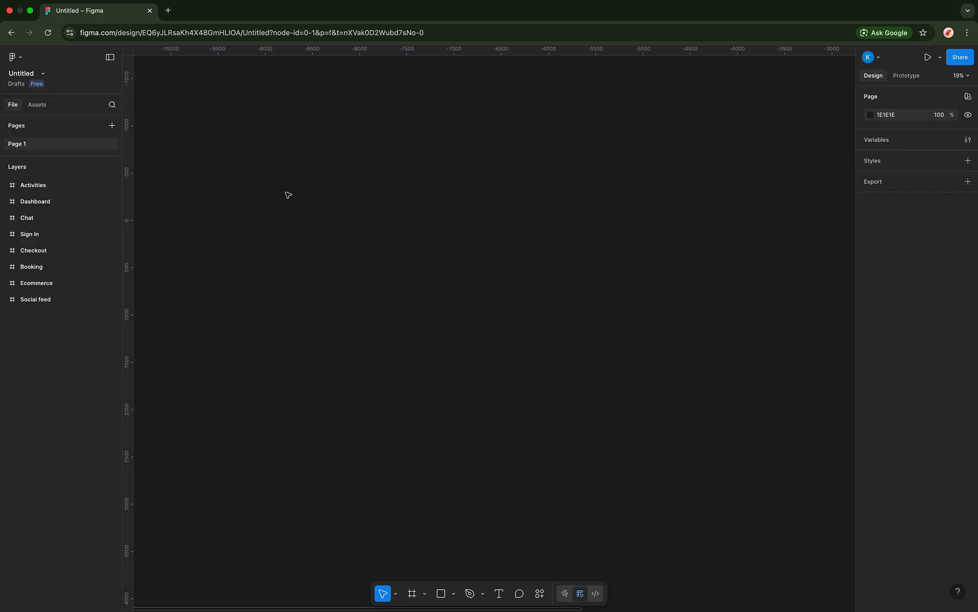
pyautogui.click(43, 75)
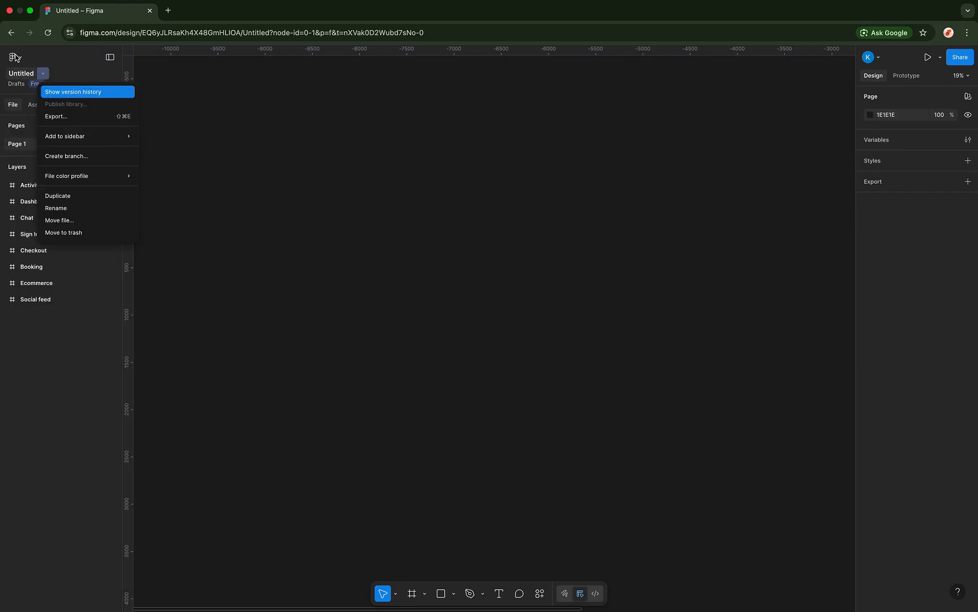
pyautogui.click(17, 57)
pyautogui.click(17, 57)
pyautogui.moveTo(47, 181)
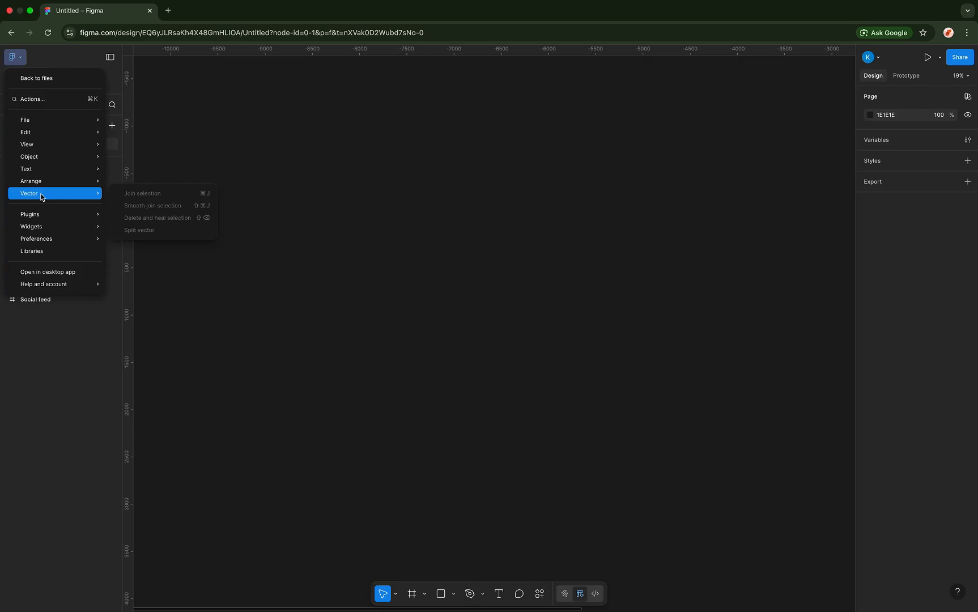
pyautogui.moveTo(43, 216)
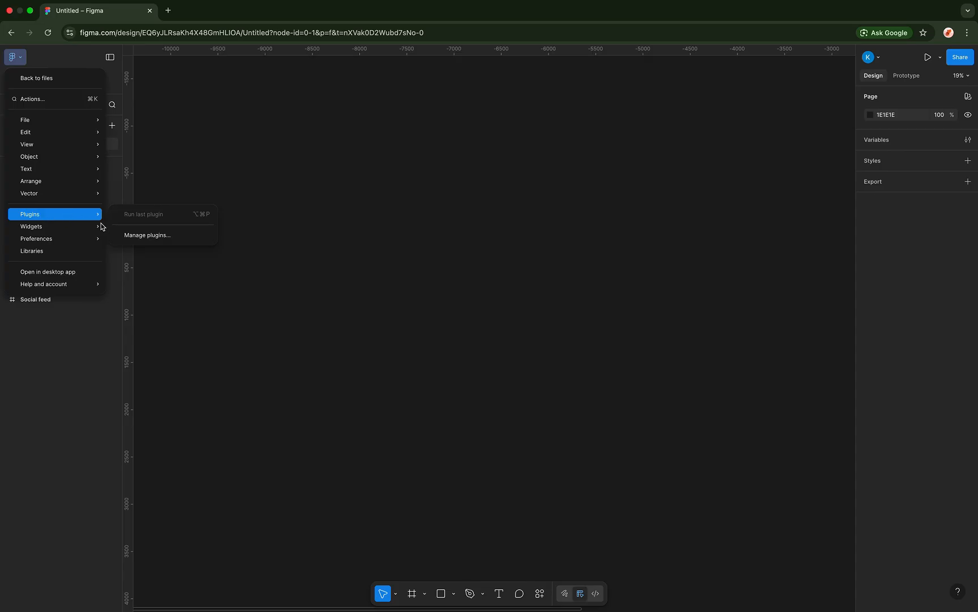
# - Browse the plugins and widgets search panel, filtering with 'i'
pyautogui.click(128, 237)
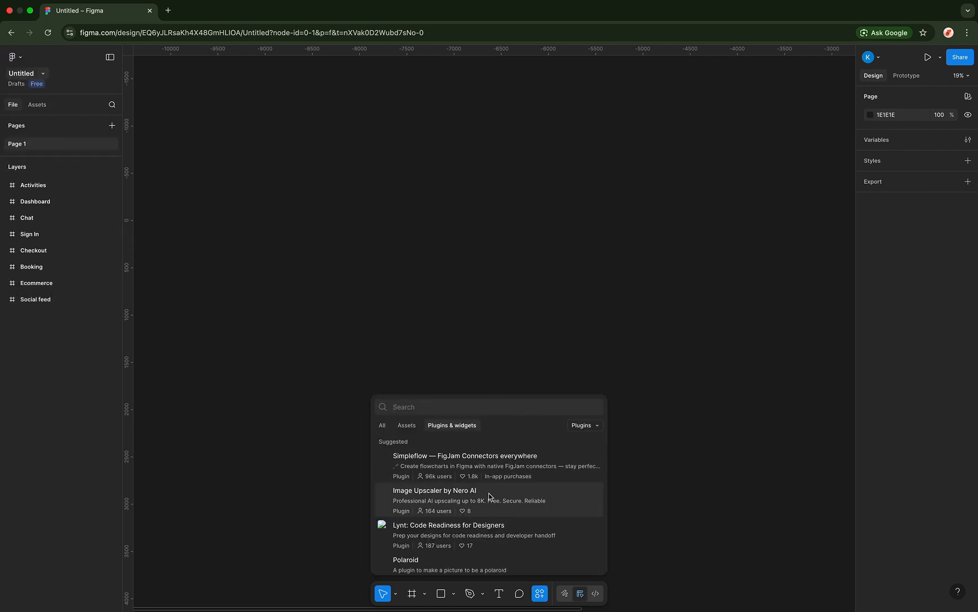
pyautogui.scroll(-3, 488, 493)
pyautogui.scroll(-2, 490, 495)
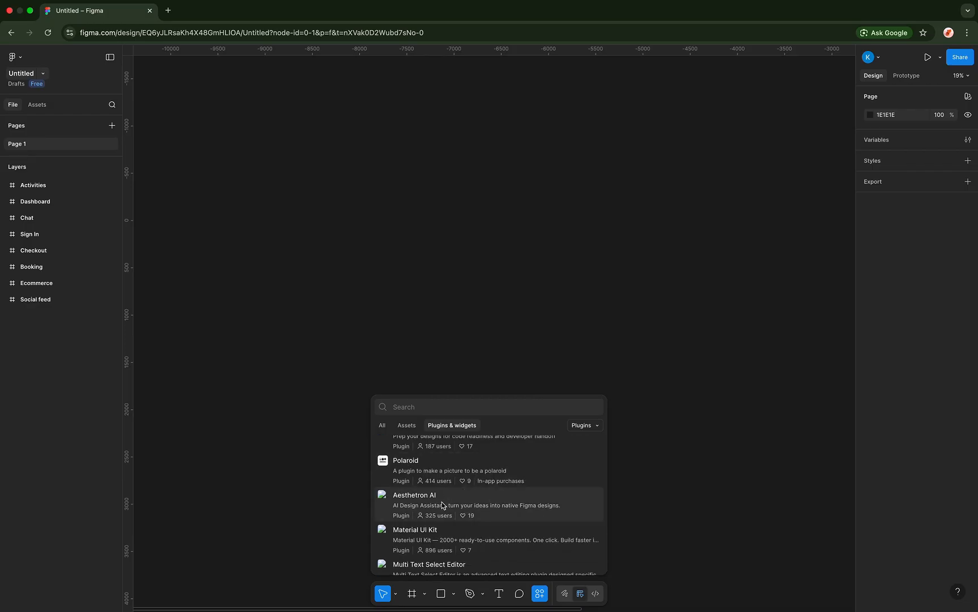
pyautogui.scroll(-3, 431, 510)
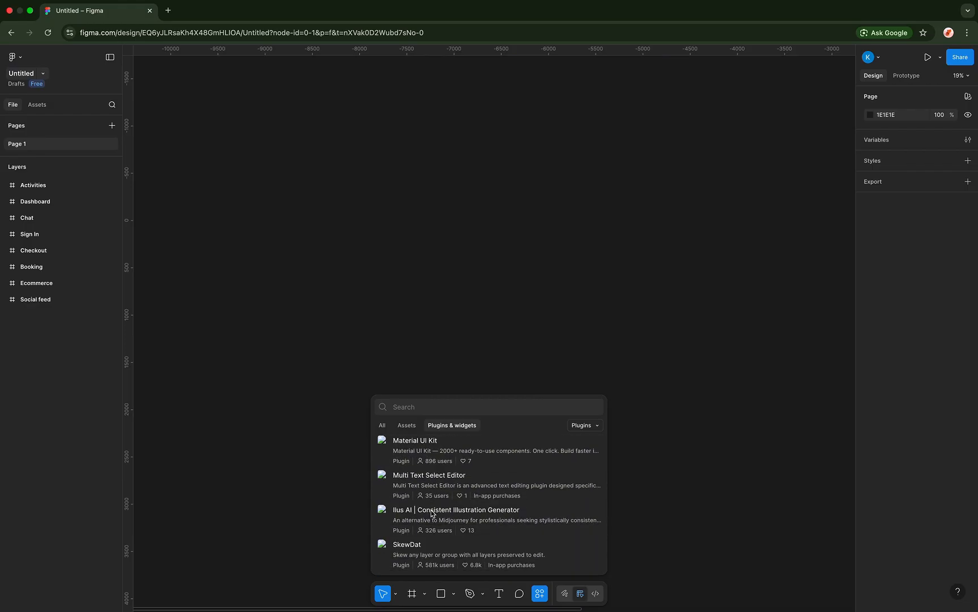
pyautogui.scroll(8, 431, 509)
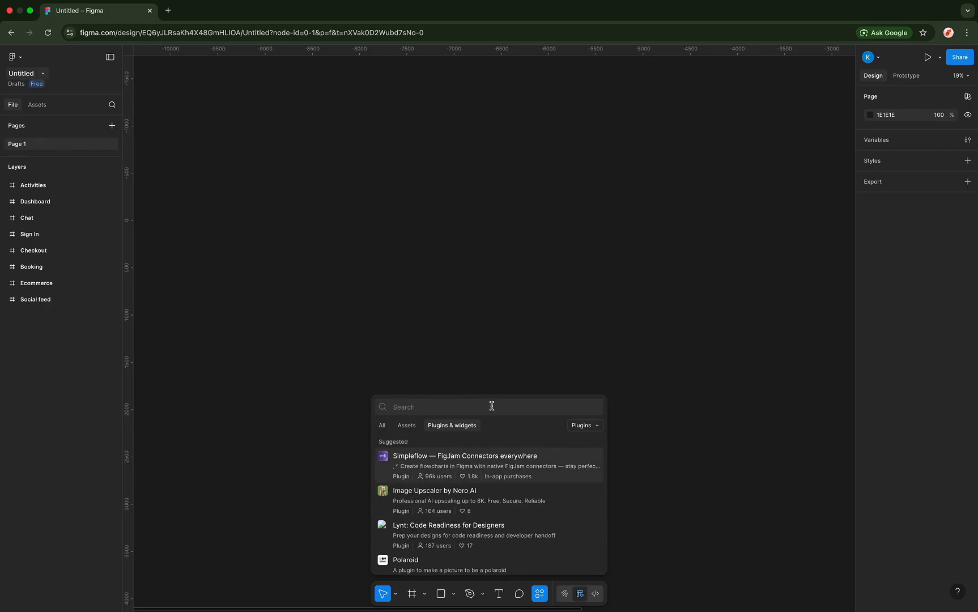
pyautogui.write('icons')
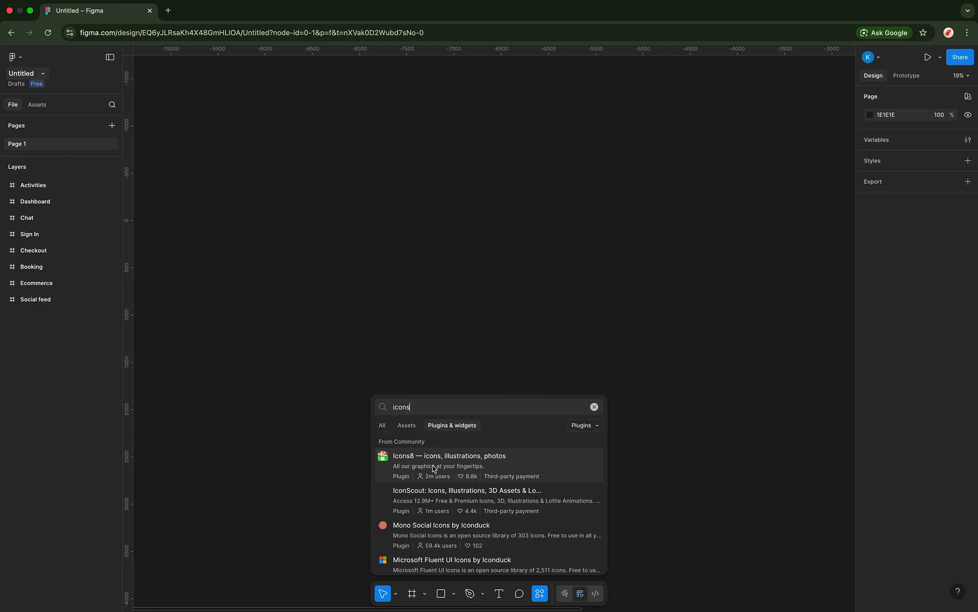
pyautogui.scroll(-1, 435, 526)
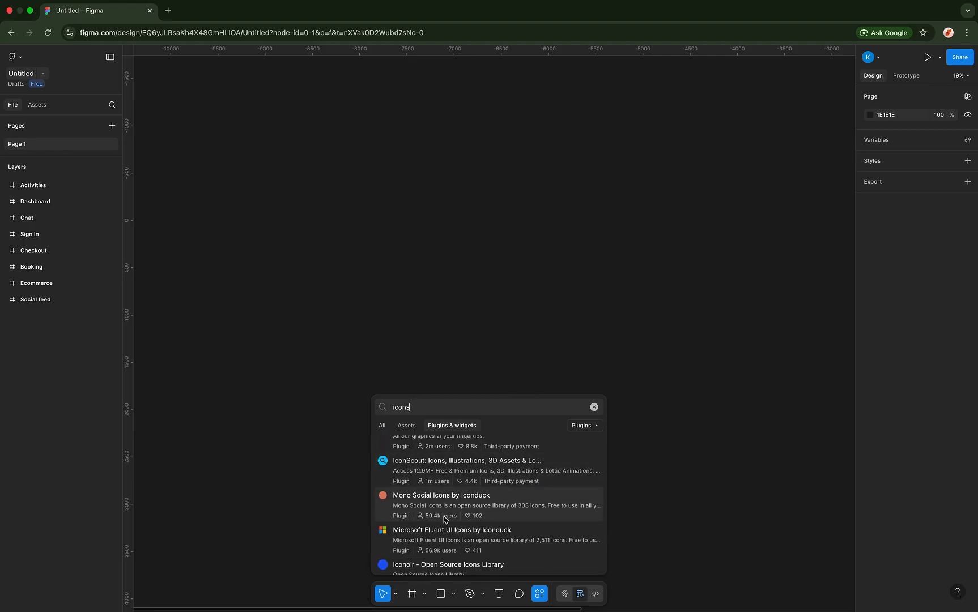
pyautogui.scroll(-4, 432, 507)
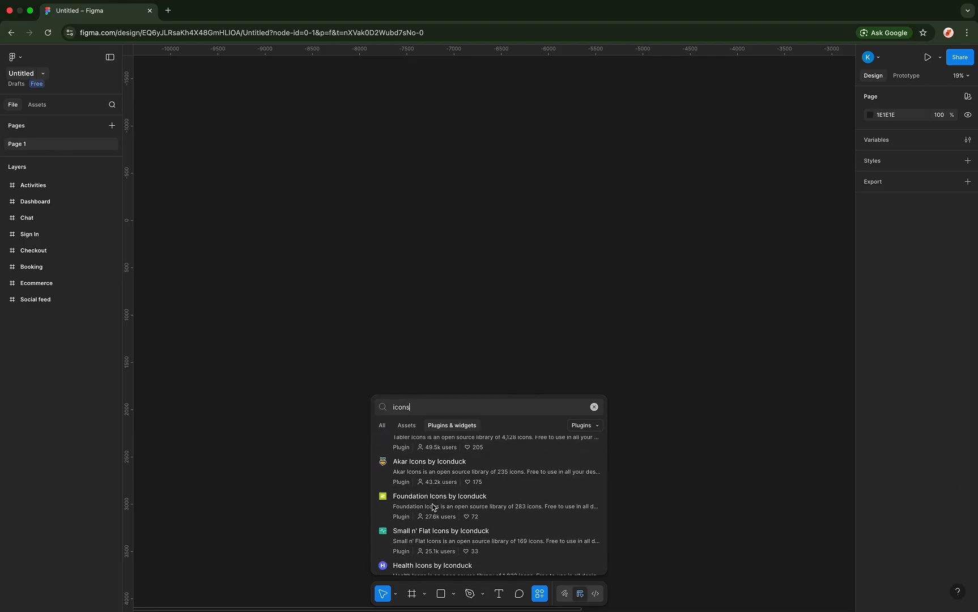
pyautogui.scroll(6, 445, 492)
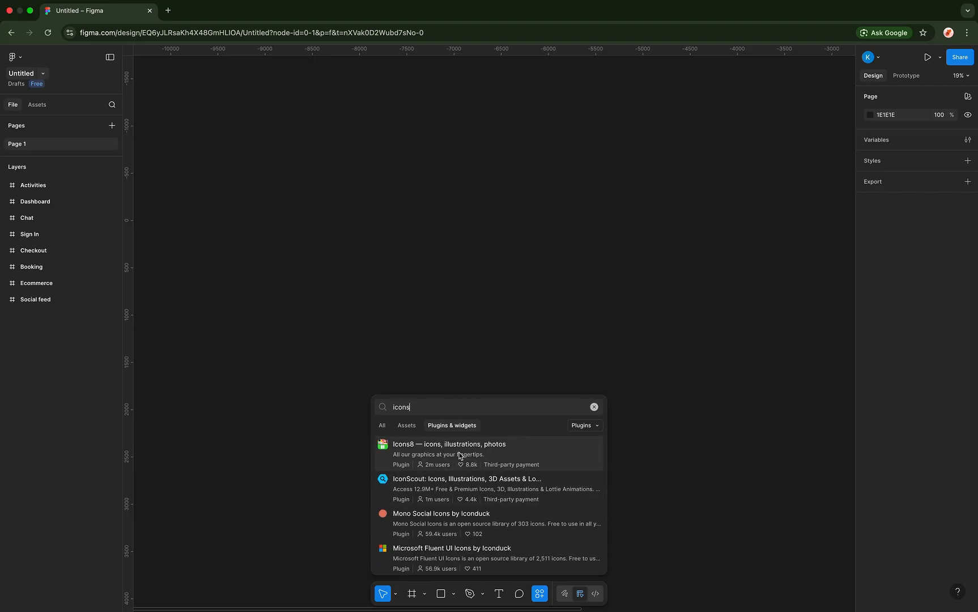
# - View the Icons8 plugin details, then dismiss them back to the canvas
pyautogui.click(460, 453)
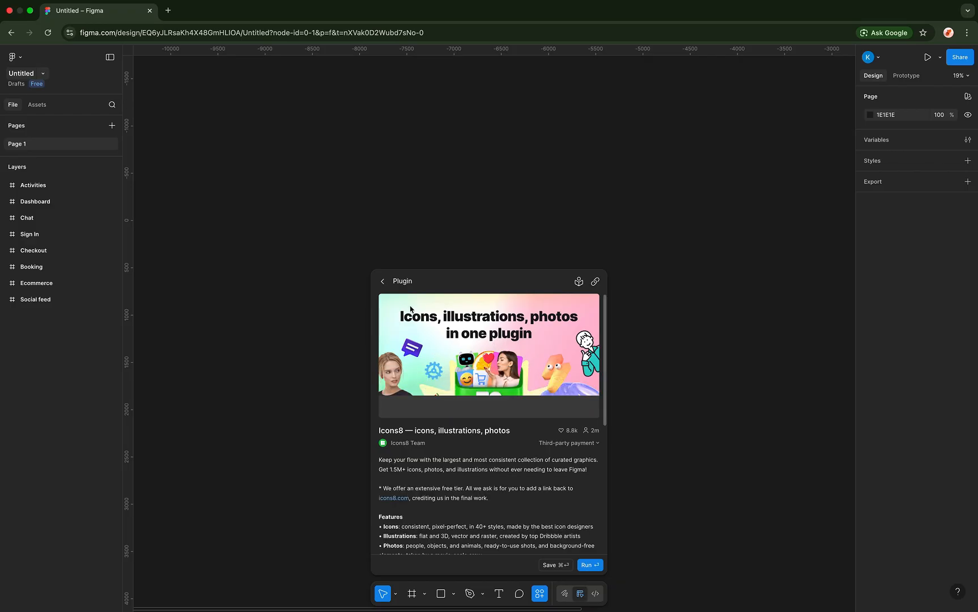
pyautogui.click(466, 237)
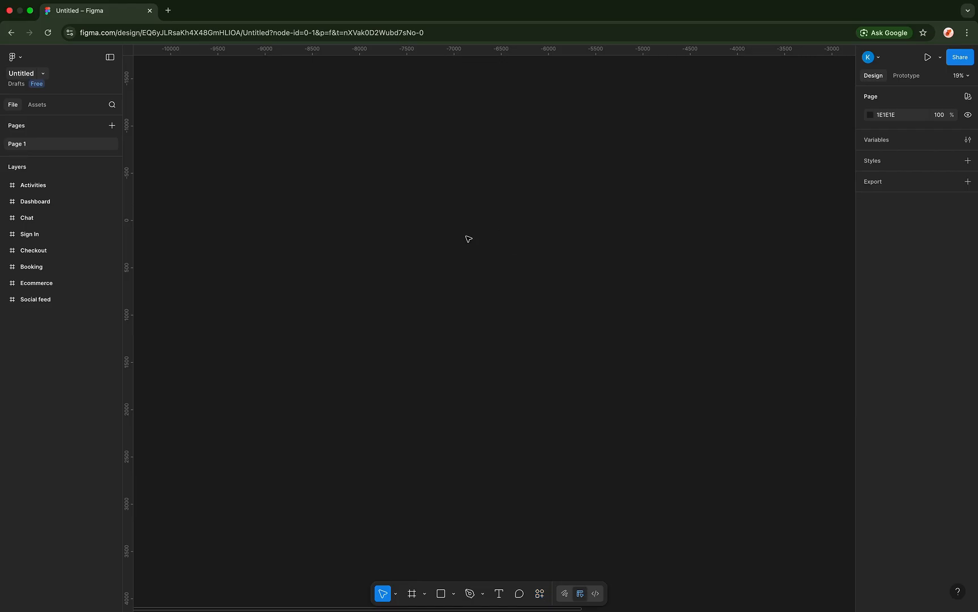
pyautogui.click(17, 58)
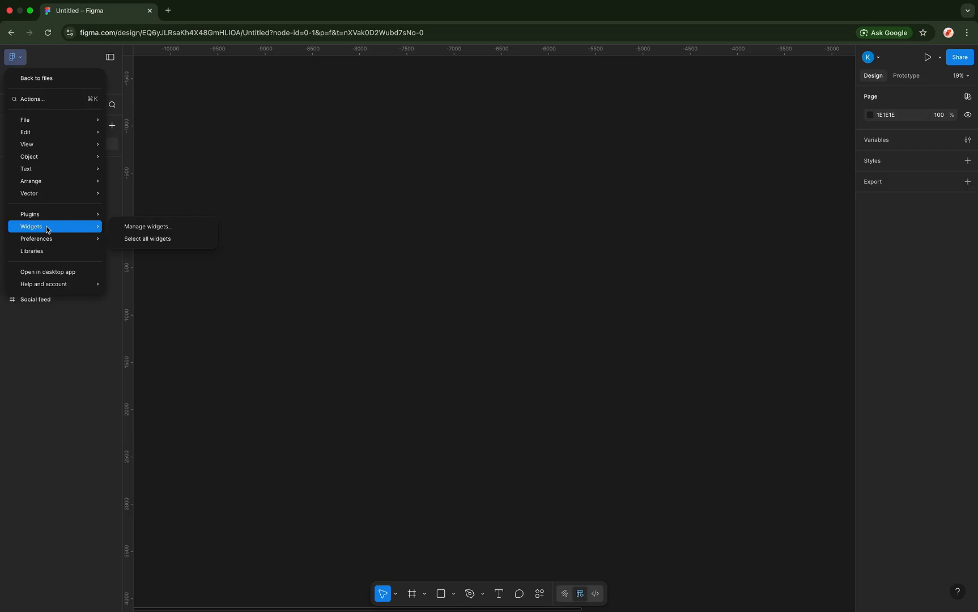
# - Open Manage widgets and scroll through suggestions like Simple Vote, UX Flow and Kanban Board
pyautogui.click(148, 227)
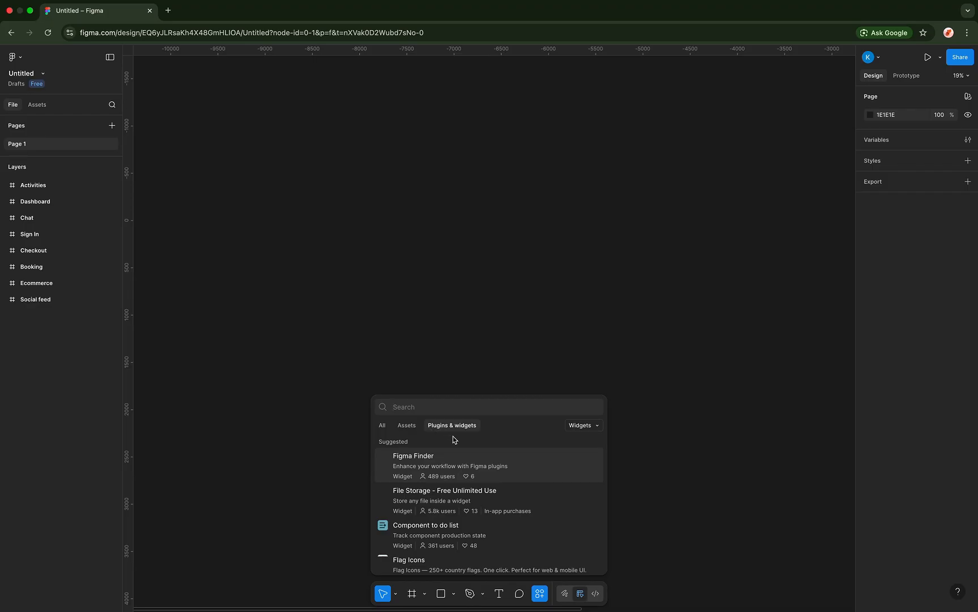
pyautogui.scroll(-1, 456, 499)
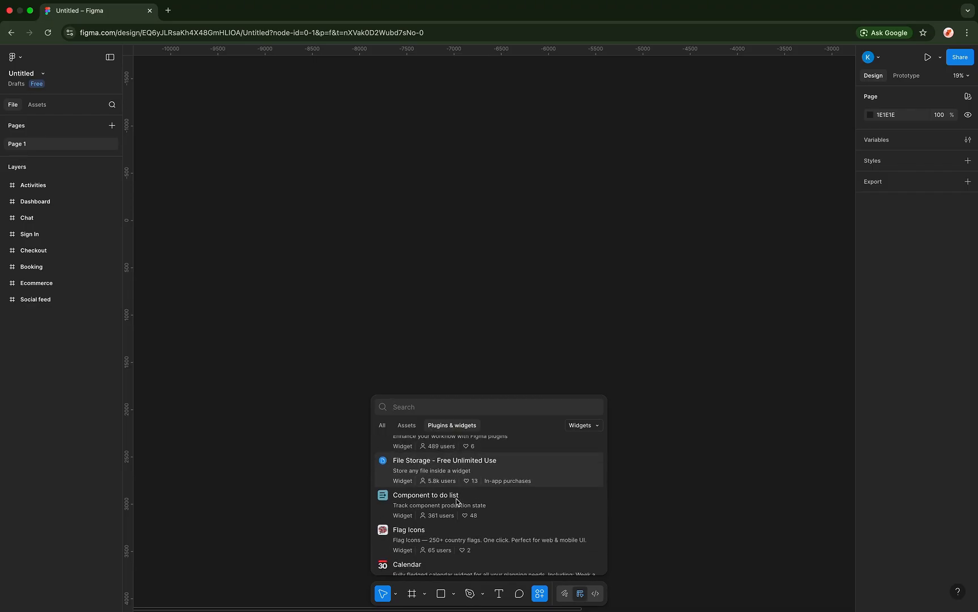
pyautogui.scroll(-5, 457, 501)
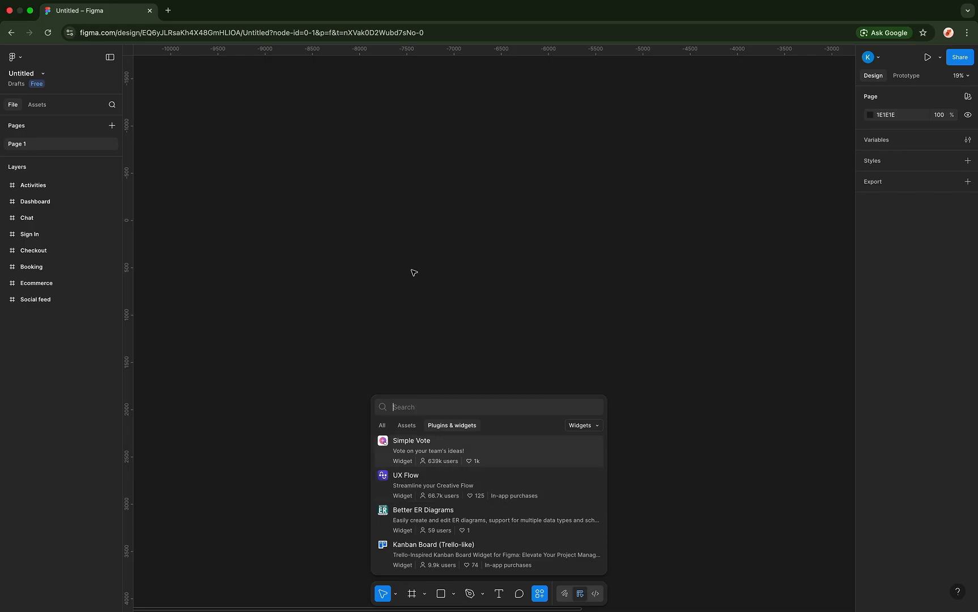
pyautogui.click(13, 57)
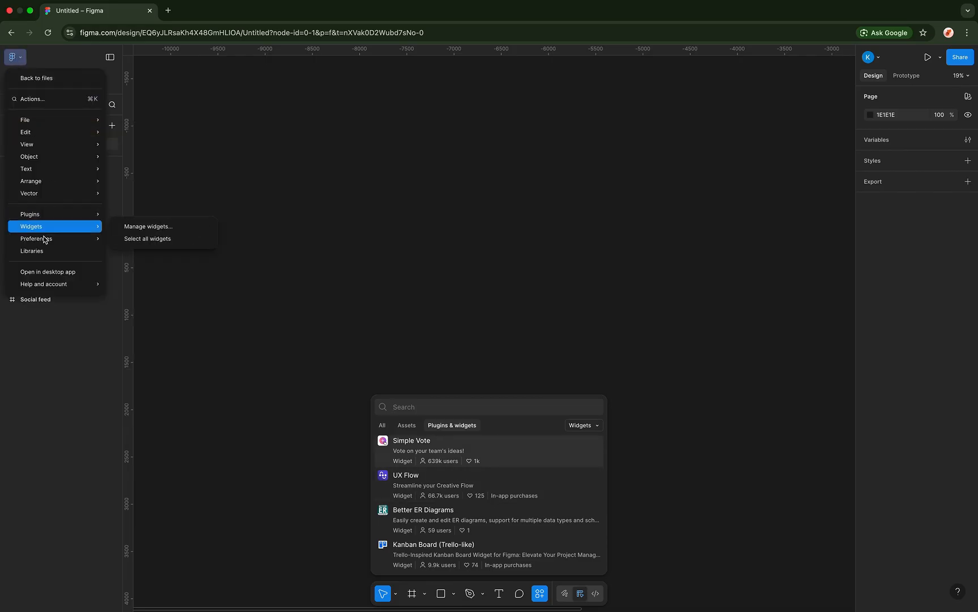
# - Set Preferences > Theme to Light instead of the system theme
pyautogui.moveTo(49, 239)
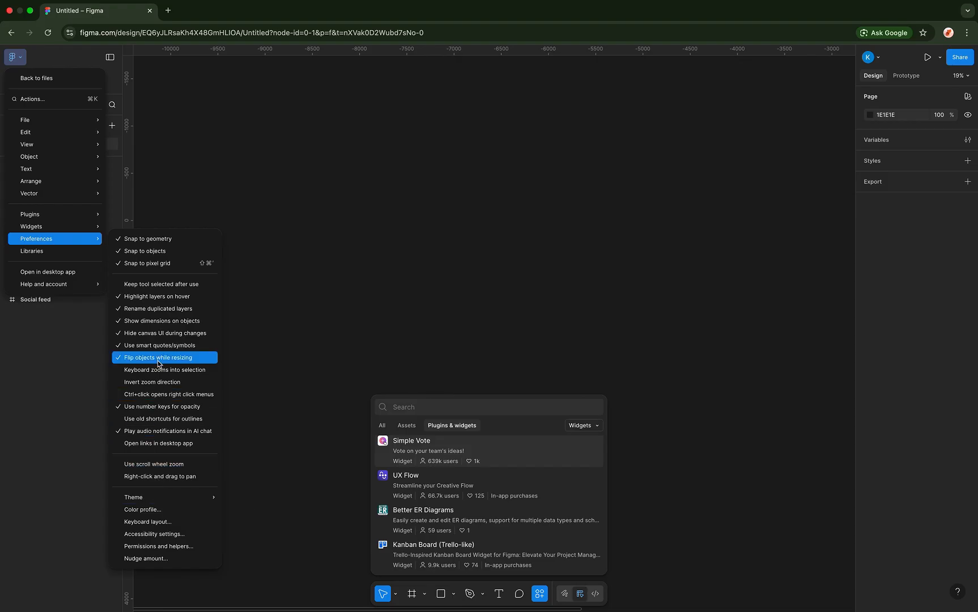
pyautogui.moveTo(158, 498)
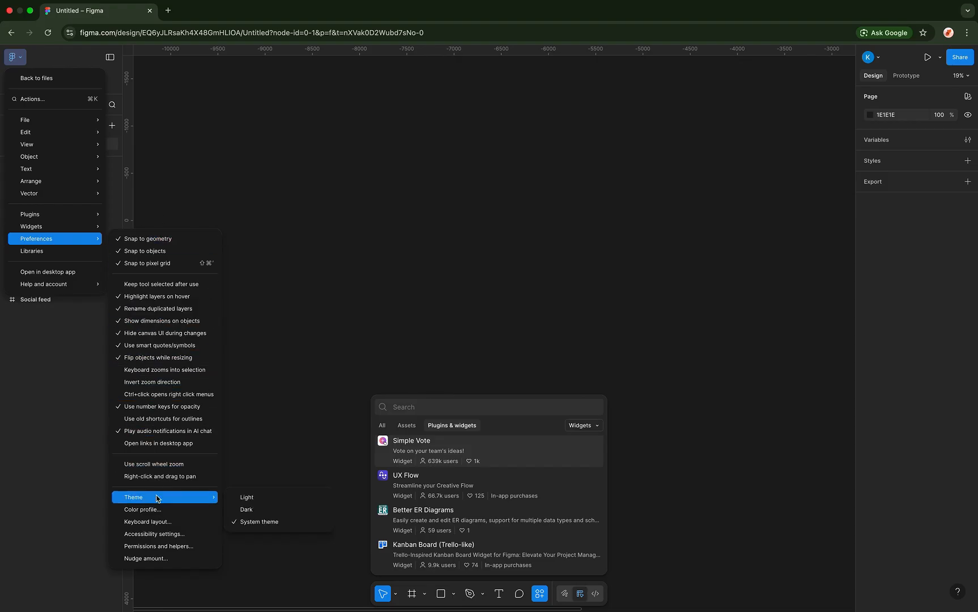
pyautogui.click(261, 499)
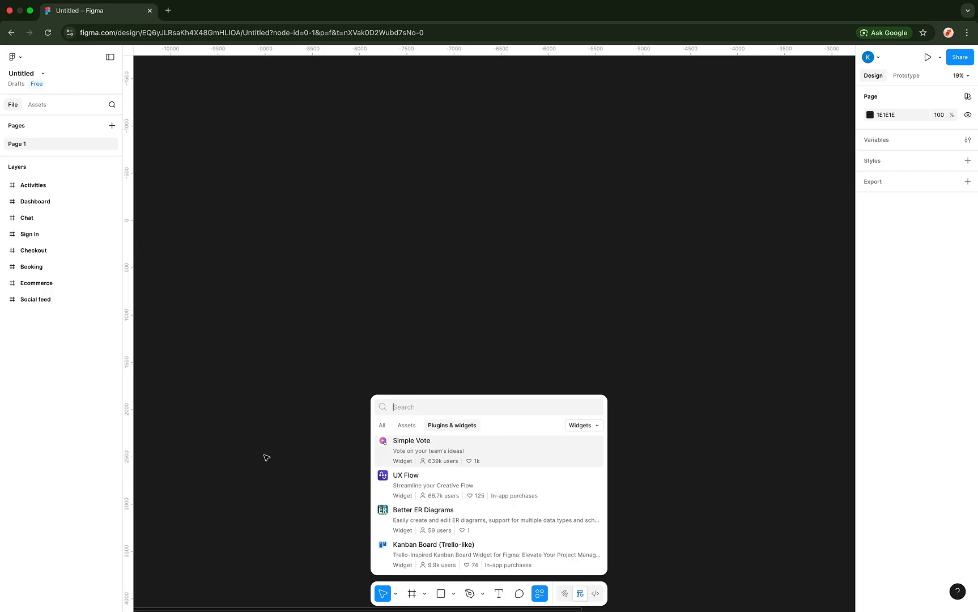
# - Change the page background from 1E1E1E to light grey DCDCDC and close the widget browser
pyautogui.click(871, 115)
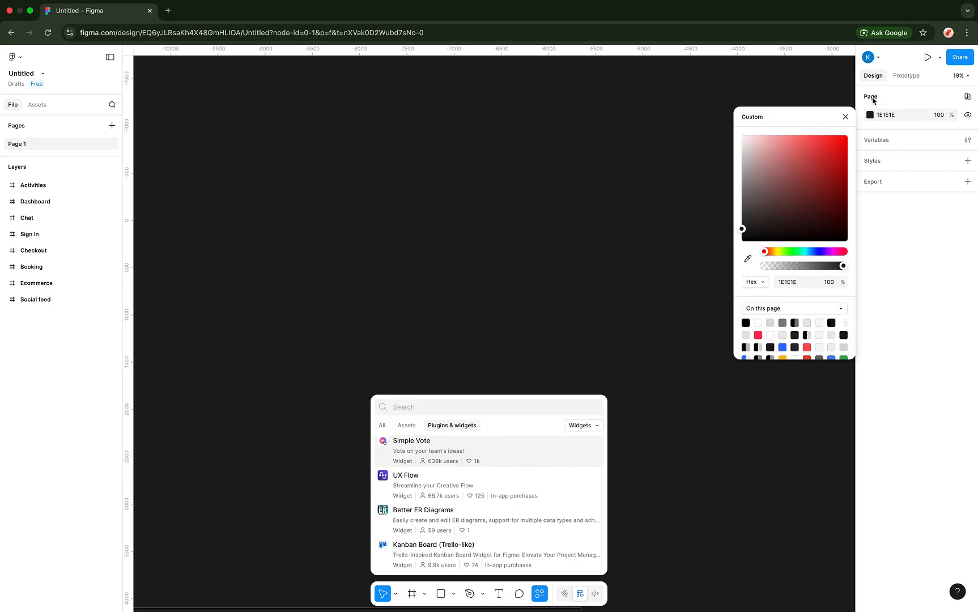
pyautogui.click(773, 205)
pyautogui.moveTo(743, 164); pyautogui.dragTo(742, 156)
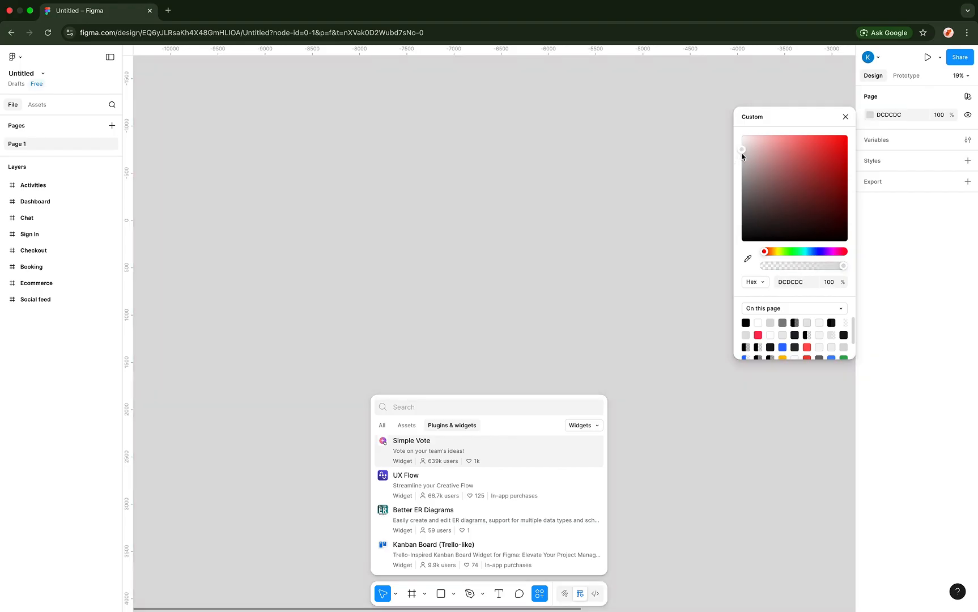
pyautogui.click(582, 169)
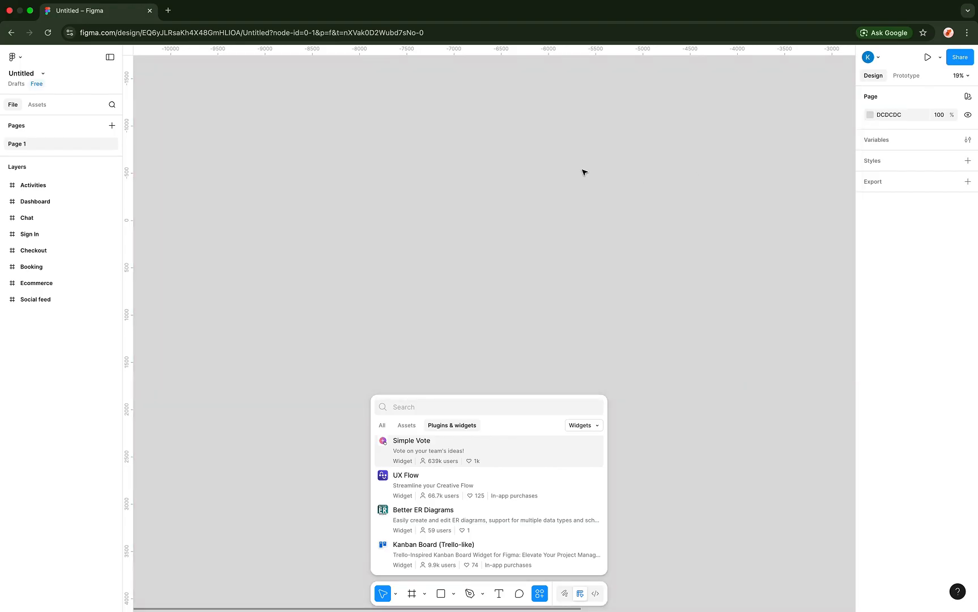
pyautogui.click(582, 170)
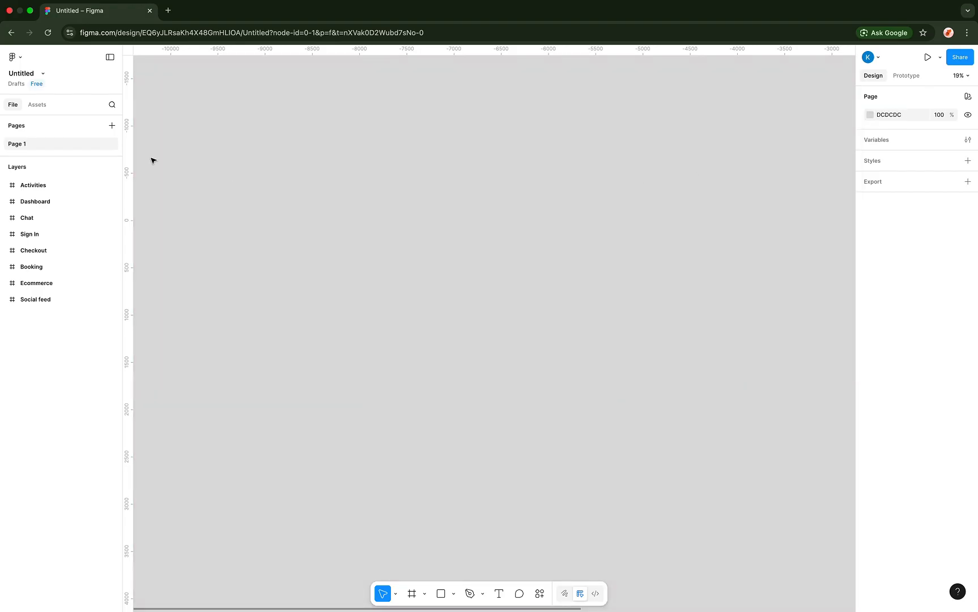
# - Set Preferences > Theme back to Dark, keeping the DCDCDC page background
pyautogui.click(21, 58)
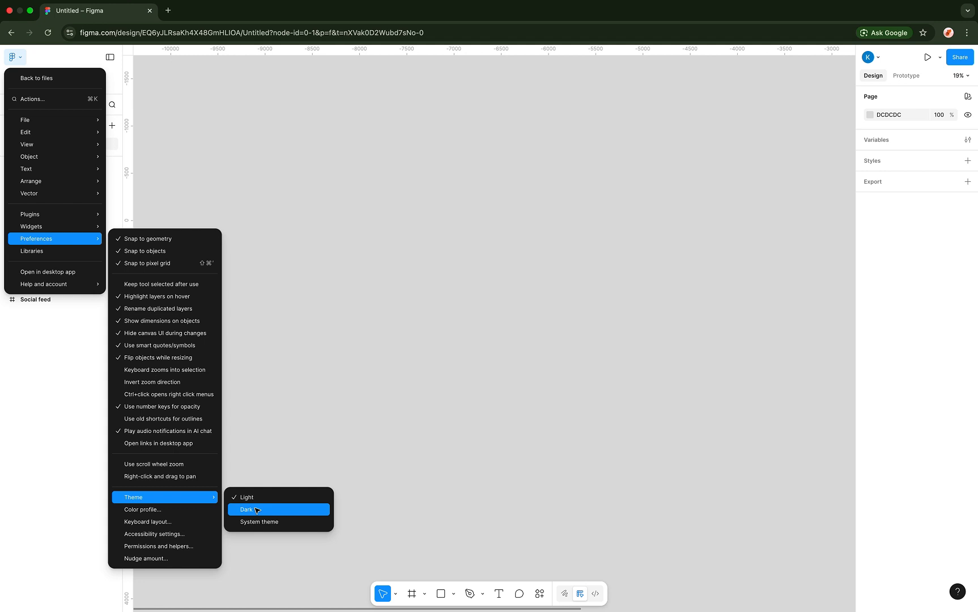
pyautogui.click(256, 510)
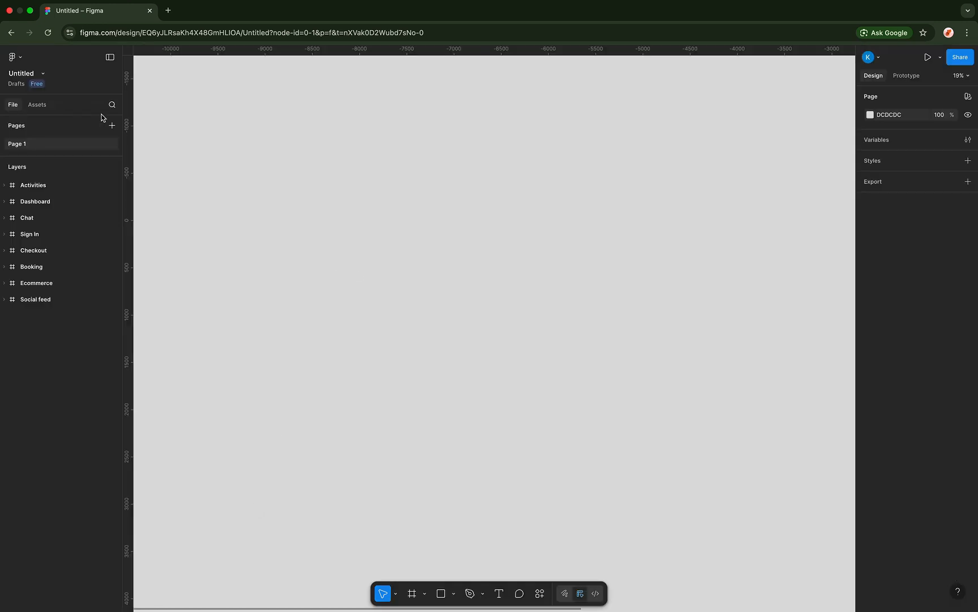
pyautogui.click(16, 57)
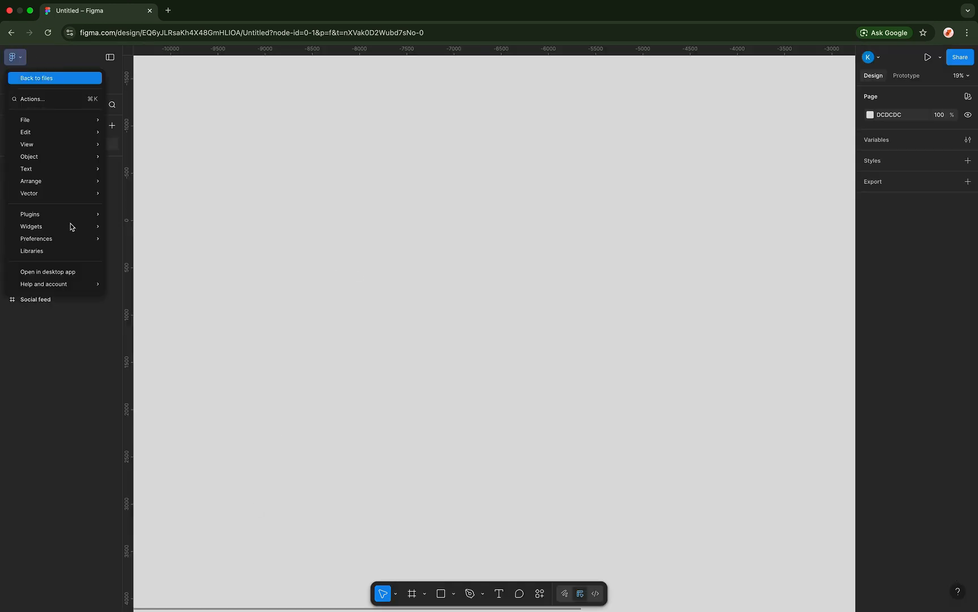
pyautogui.moveTo(66, 223)
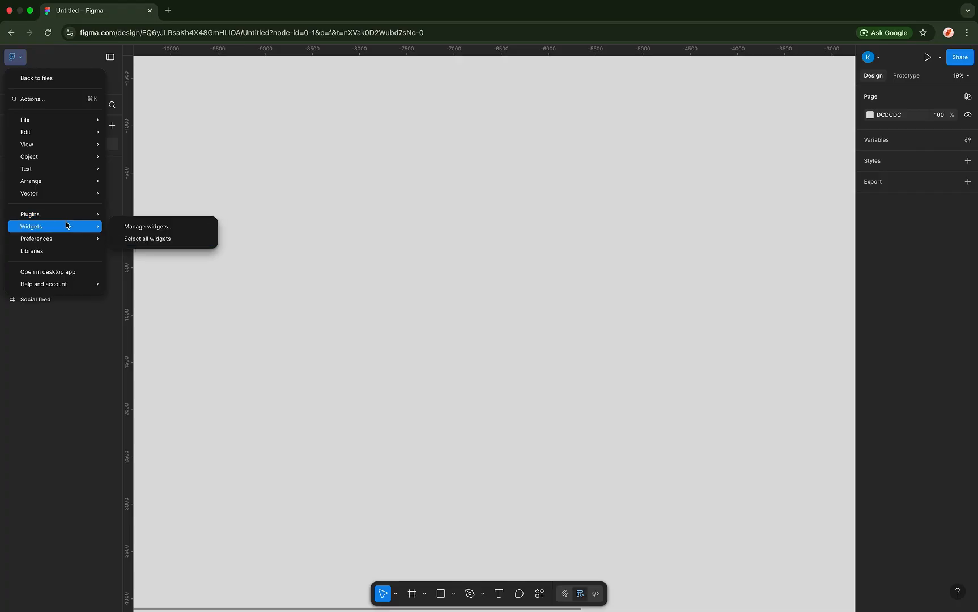
pyautogui.moveTo(95, 236)
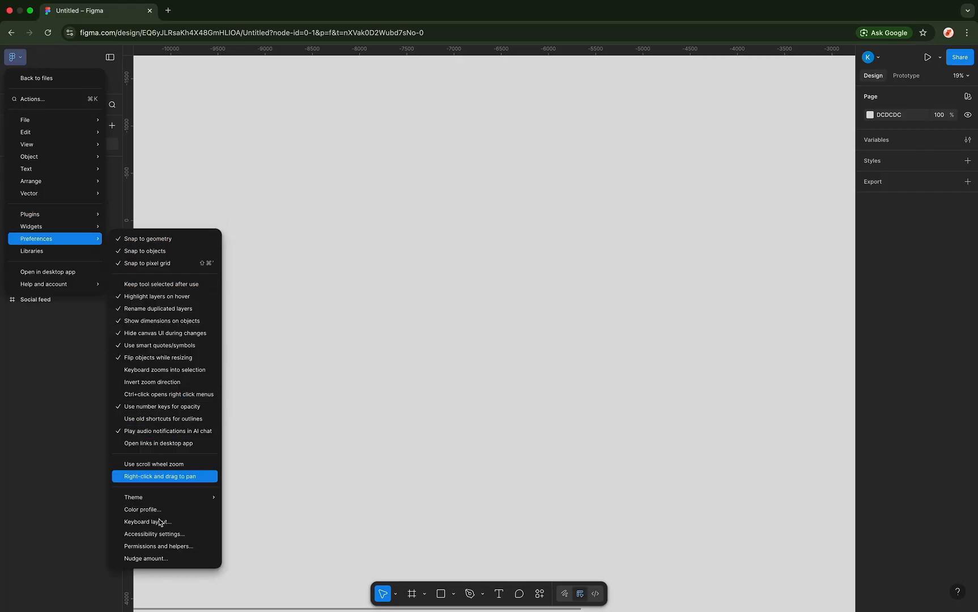
pyautogui.moveTo(147, 497)
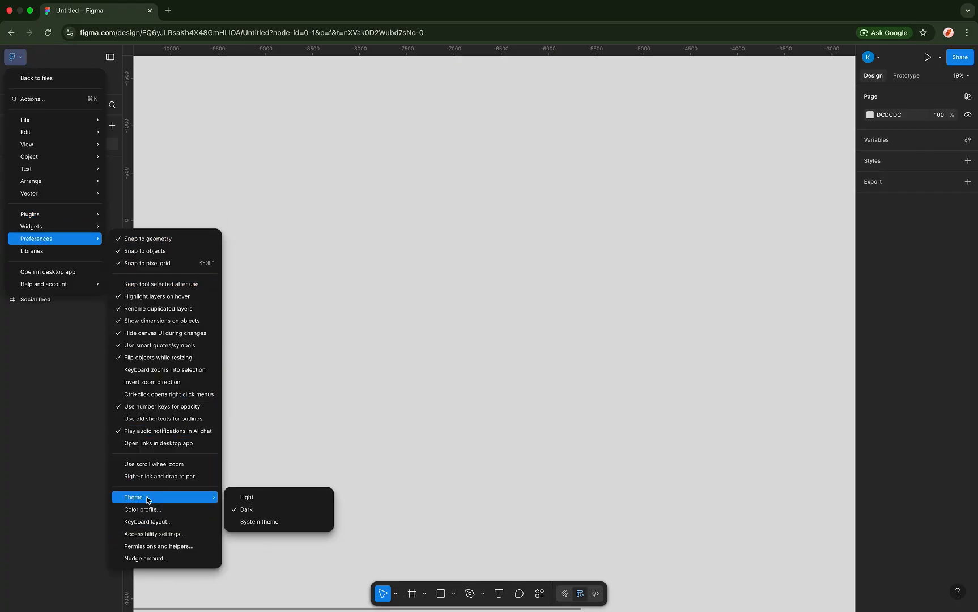
pyautogui.click(254, 522)
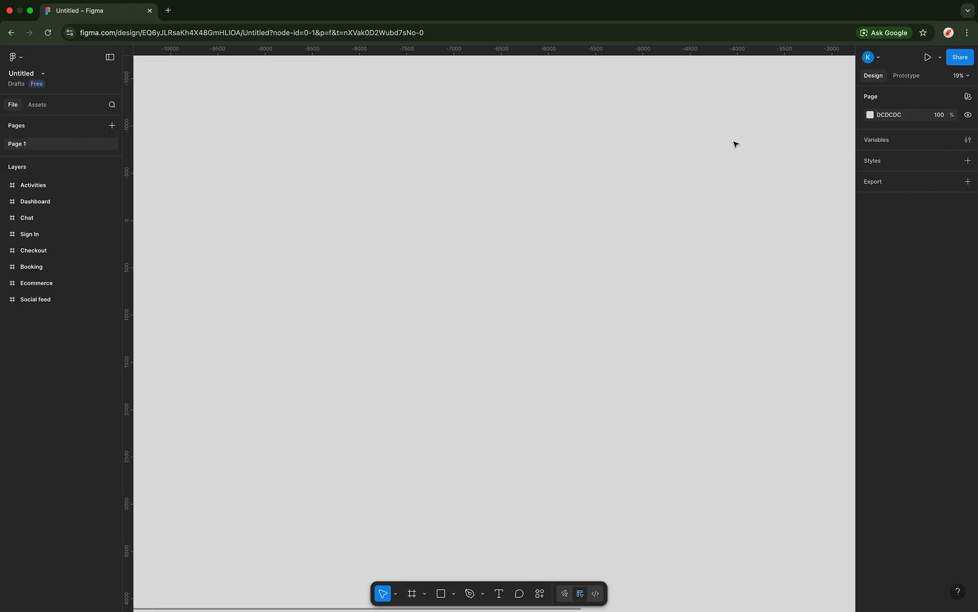
# - Change the page background colour from light grey DCDCDC to dark grey 404040
pyautogui.click(870, 116)
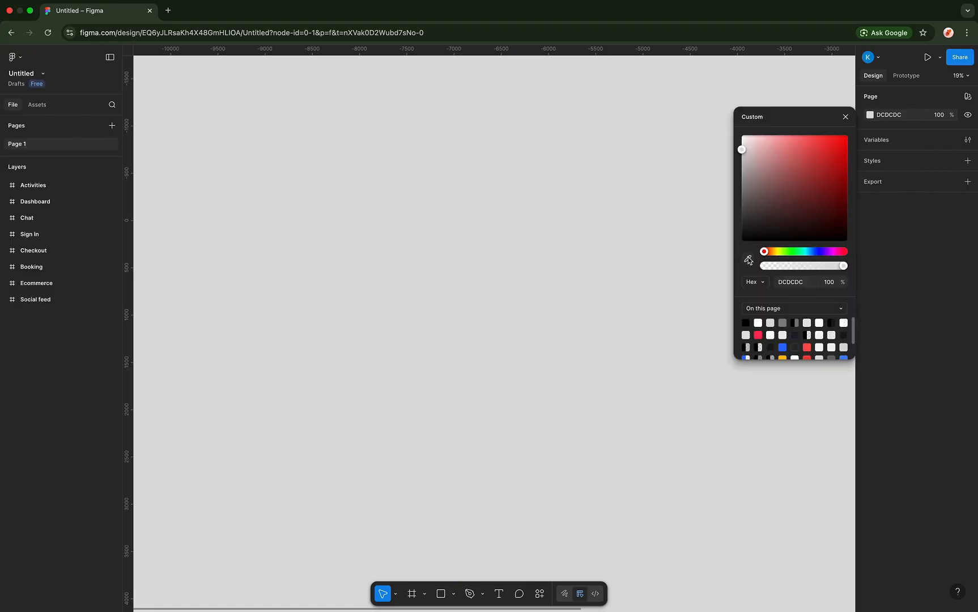
pyautogui.click(748, 260)
pyautogui.click(749, 197)
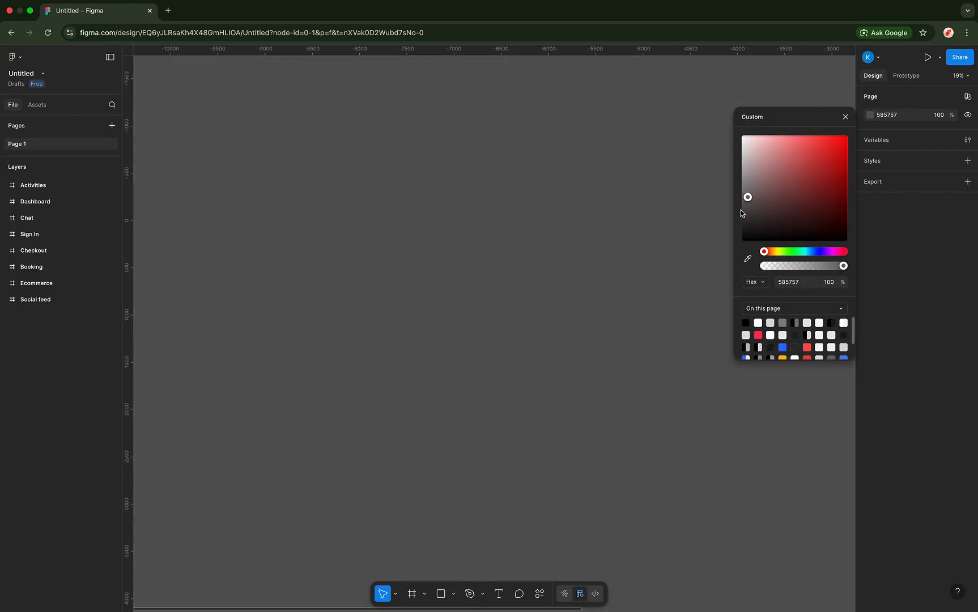
pyautogui.moveTo(740, 212); pyautogui.dragTo(737, 215)
pyautogui.click(531, 183)
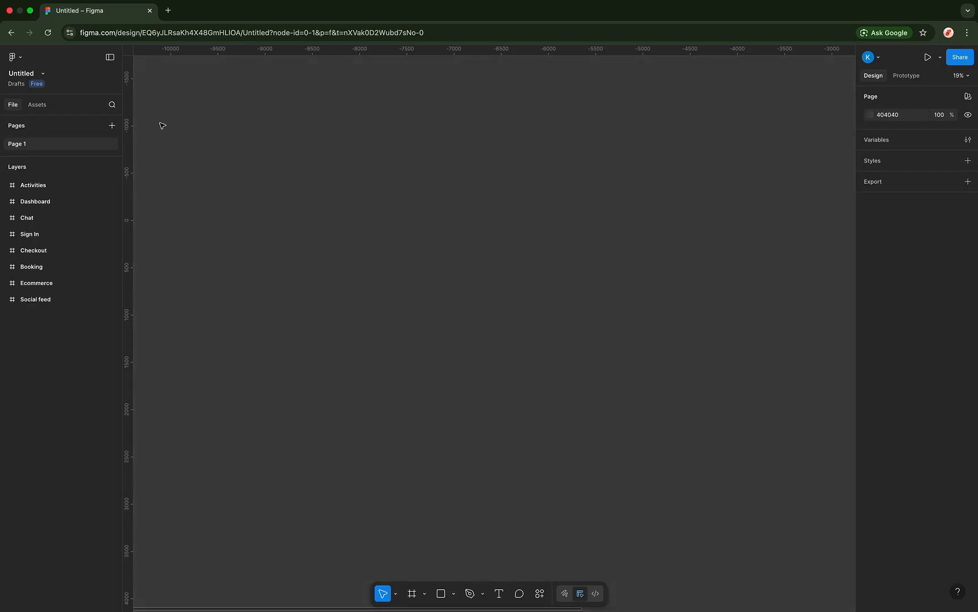
pyautogui.click(20, 59)
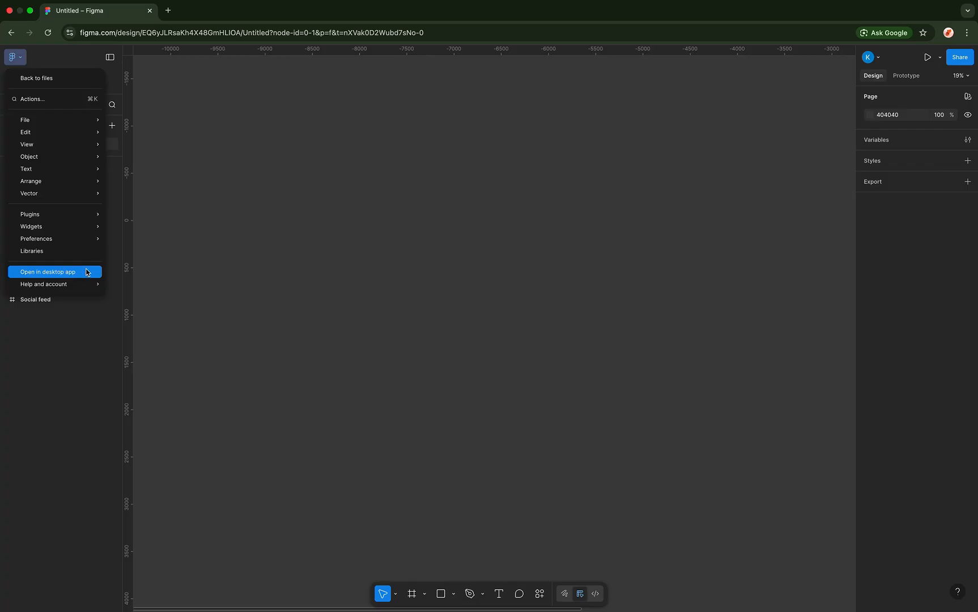
pyautogui.moveTo(91, 239)
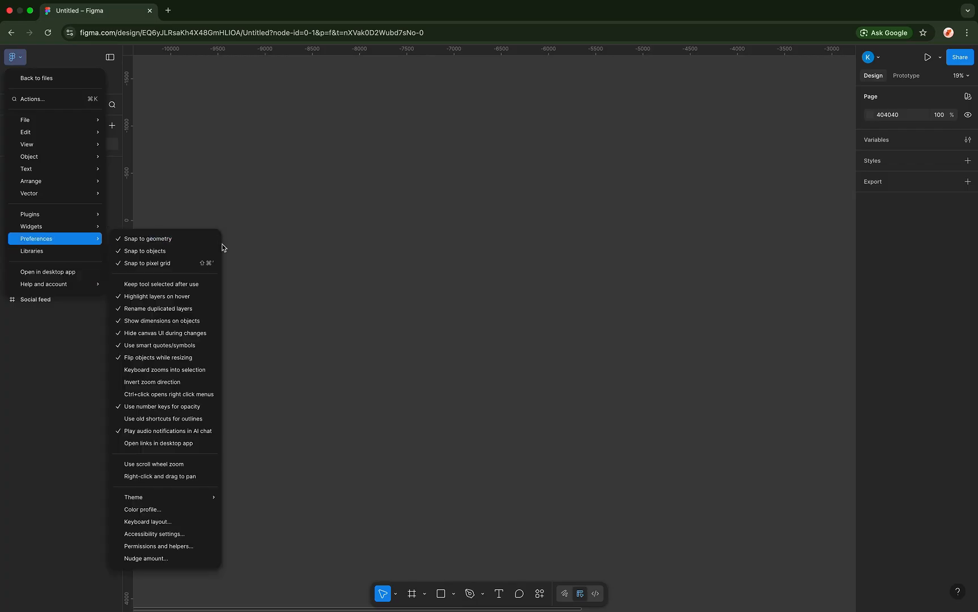
pyautogui.click(260, 154)
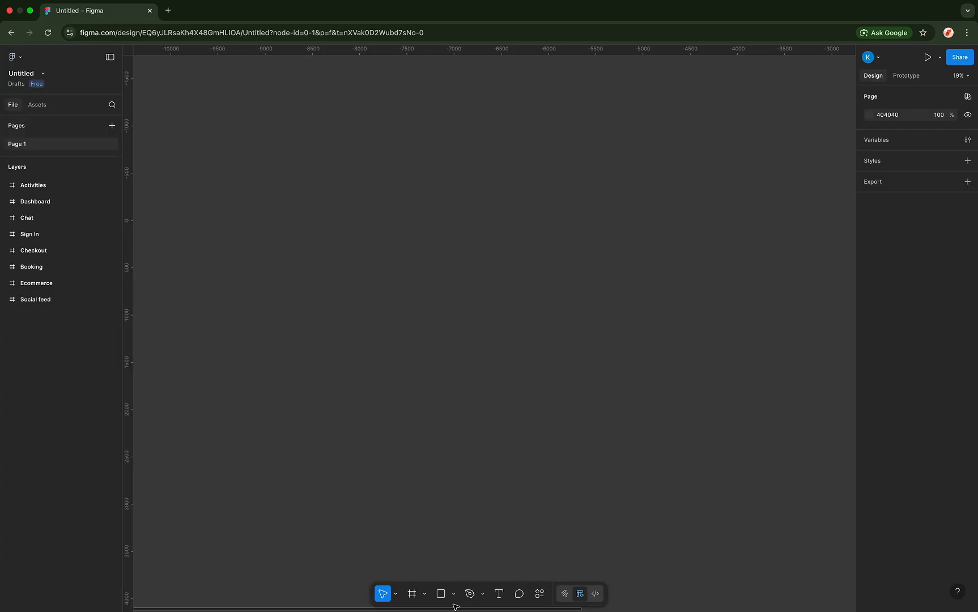
# - Rename the Untitled draft to 'My First Design'
pyautogui.moveTo(509, 604)
pyautogui.click(25, 76)
pyautogui.click(154, 92)
pyautogui.click(25, 76)
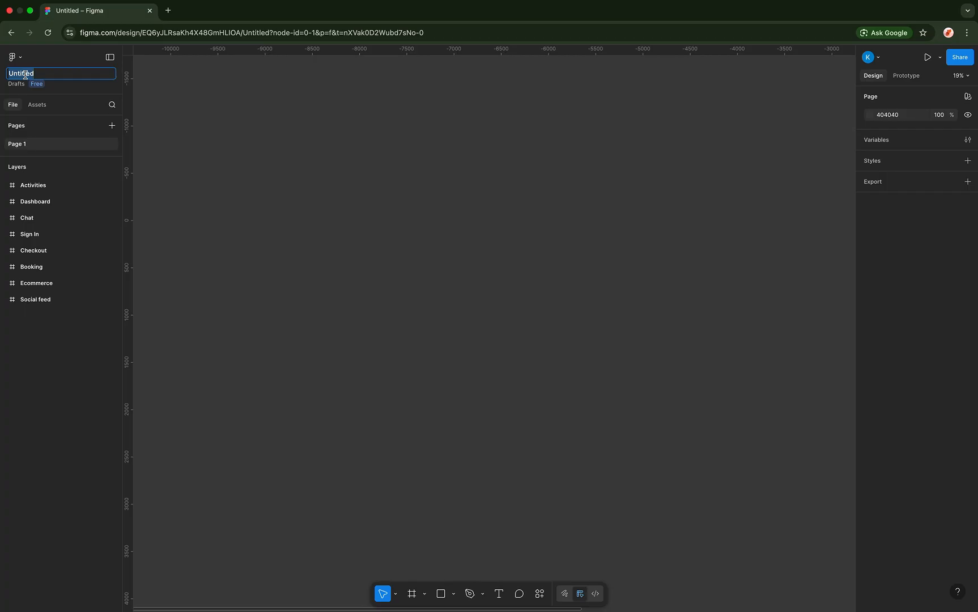
pyautogui.write('My First Design')
pyautogui.press('Return')
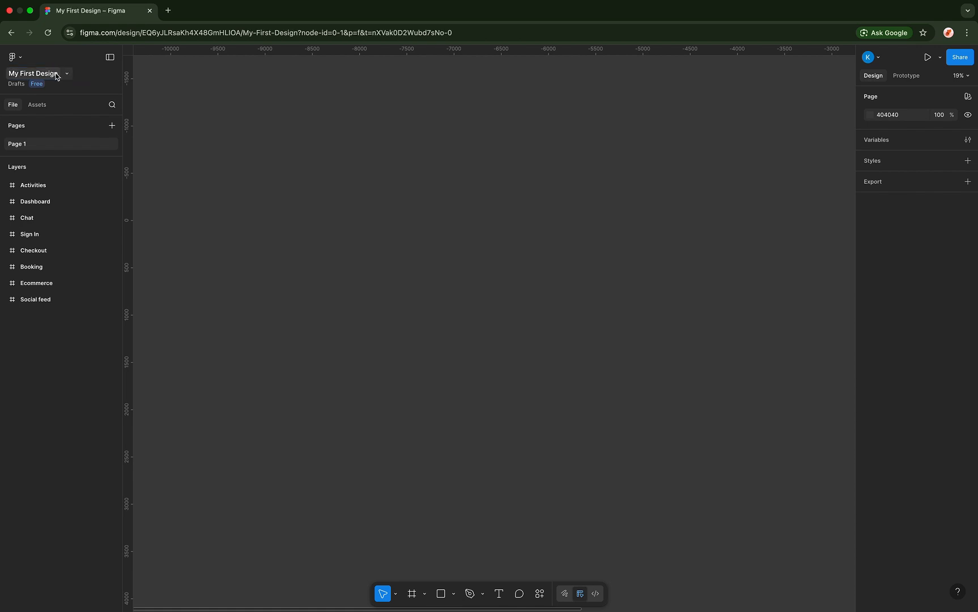
pyautogui.click(67, 74)
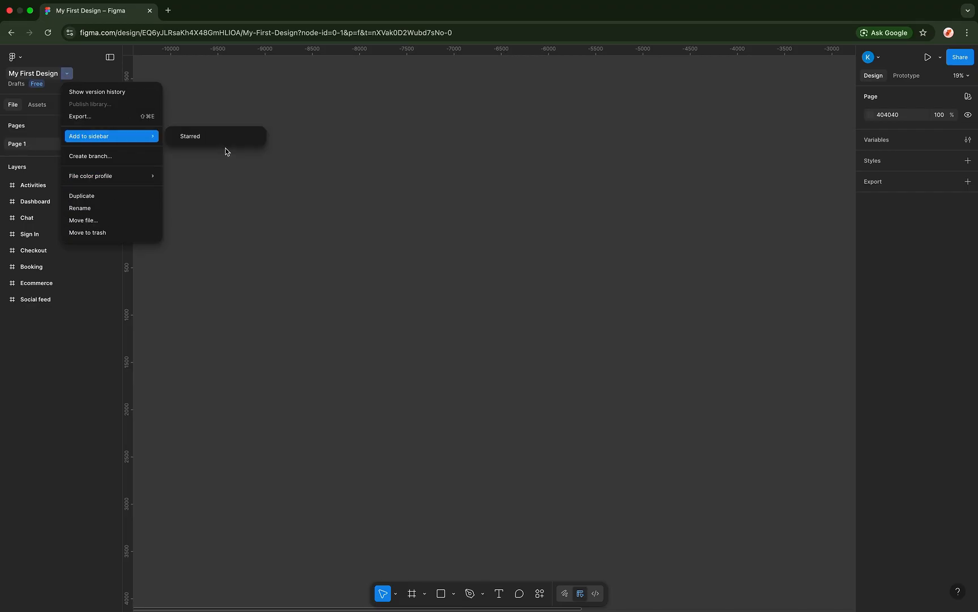
# - Close the file menu and show the Assets libraries: iOS and iPadOS 26, Material 3, Simple Design System
pyautogui.click(227, 179)
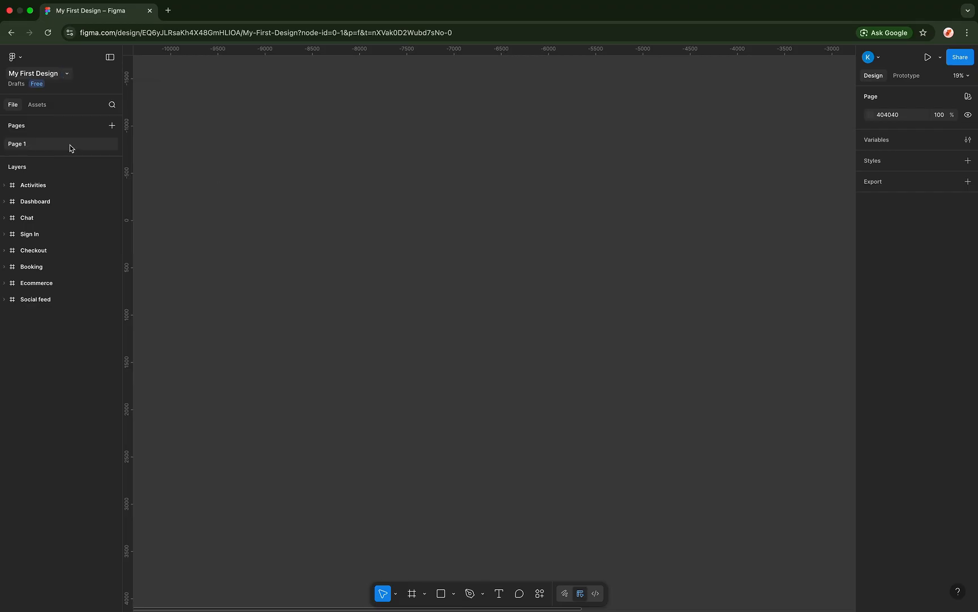
pyautogui.click(36, 108)
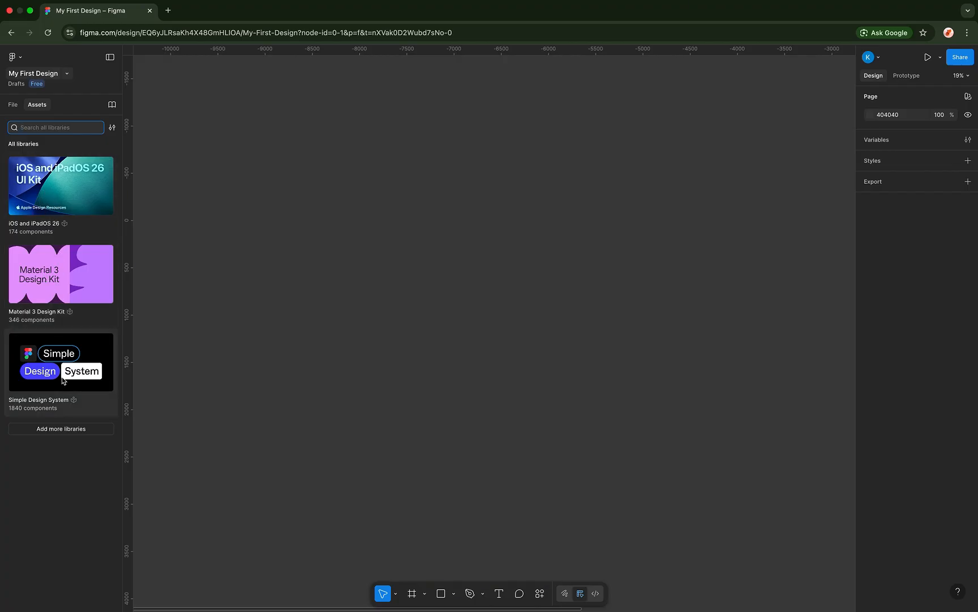
# - Close Manage libraries, return to Pages and Layers, and scroll the eight template screens into view
pyautogui.click(60, 430)
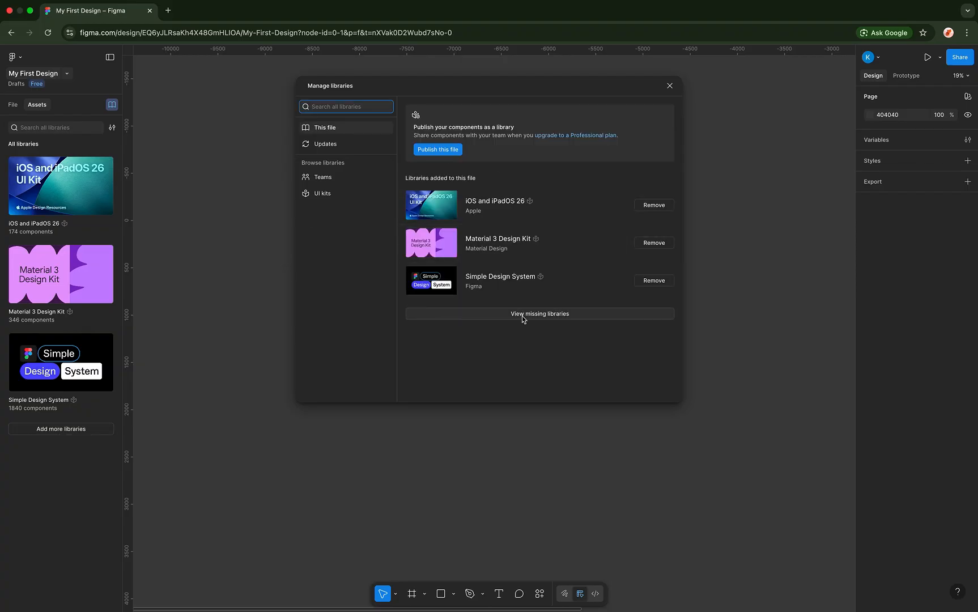
pyautogui.click(670, 87)
pyautogui.click(13, 106)
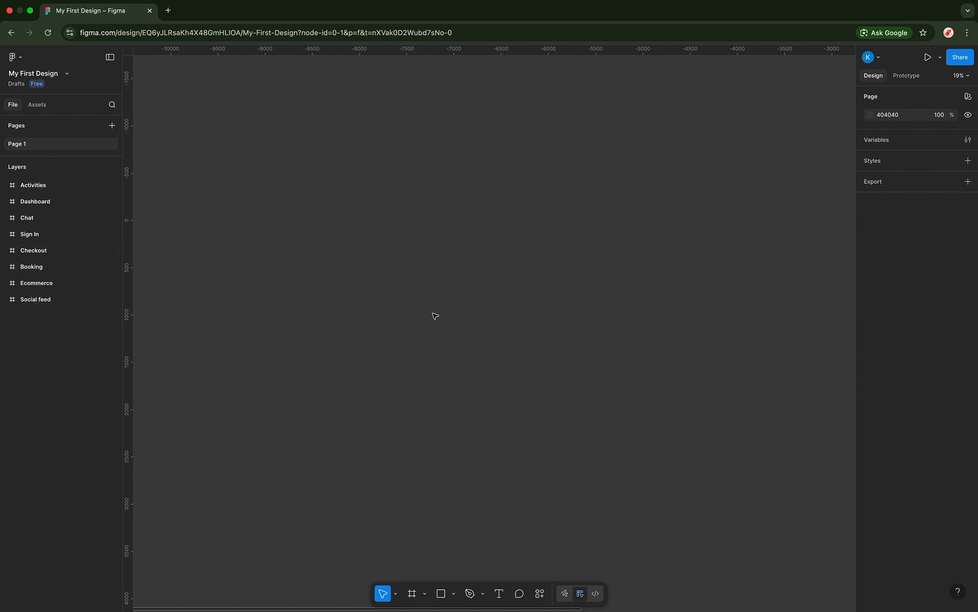
pyautogui.hscroll(10, 432, 313)
pyautogui.scroll(-2, 434, 305)
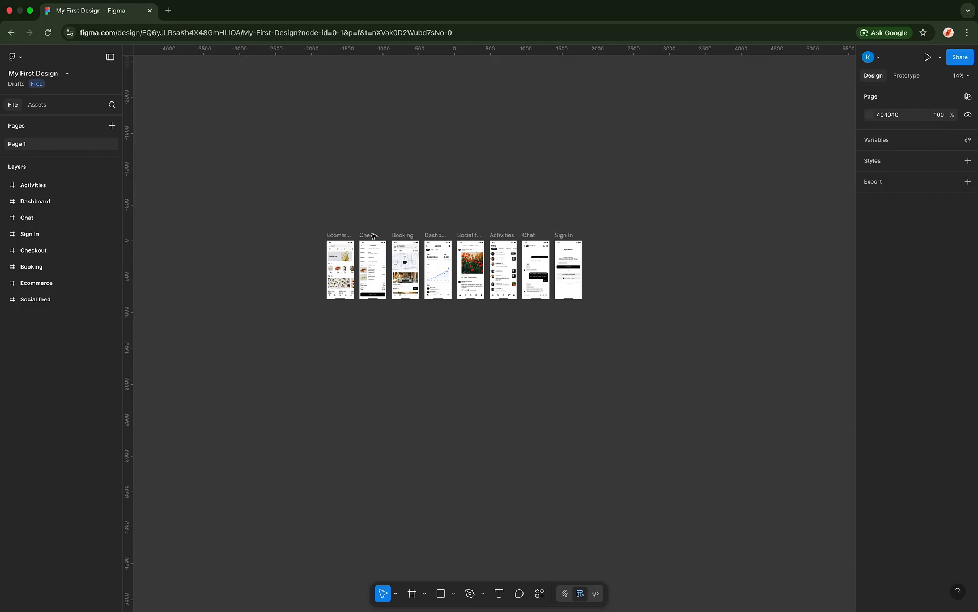
pyautogui.moveTo(321, 214); pyautogui.dragTo(603, 330)
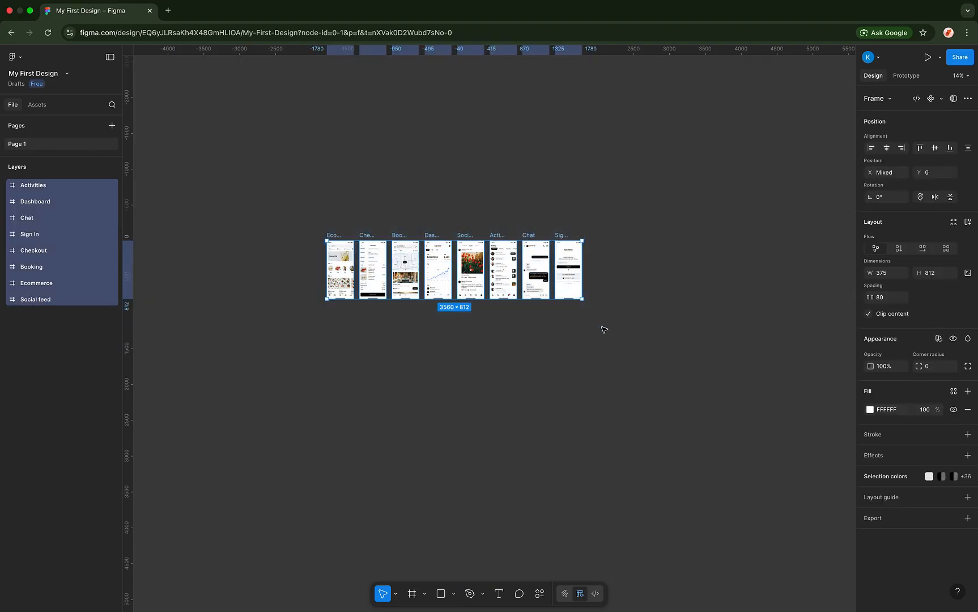
pyautogui.click(623, 257)
pyautogui.scroll(5, 499, 240)
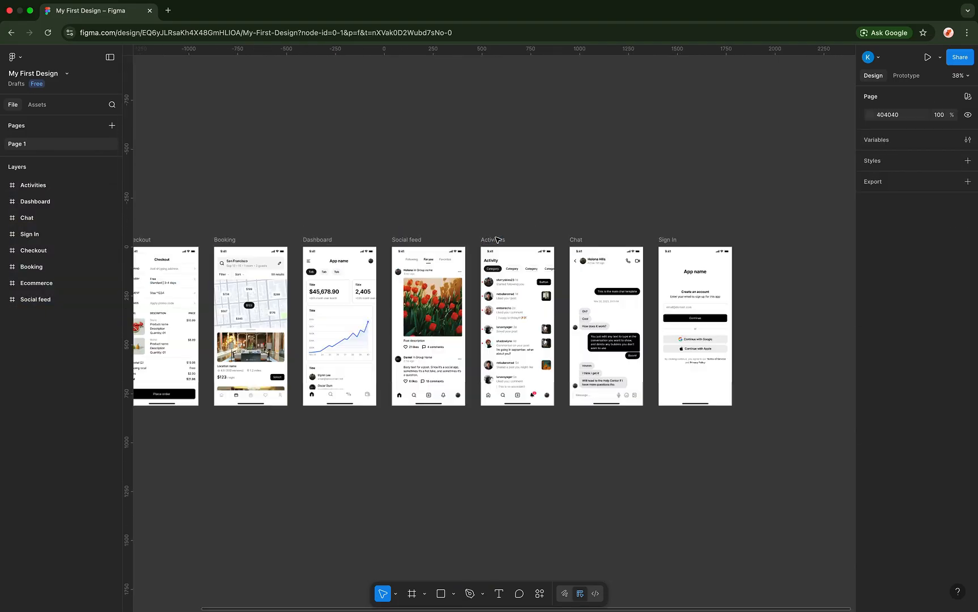
pyautogui.hscroll(-5, 501, 239)
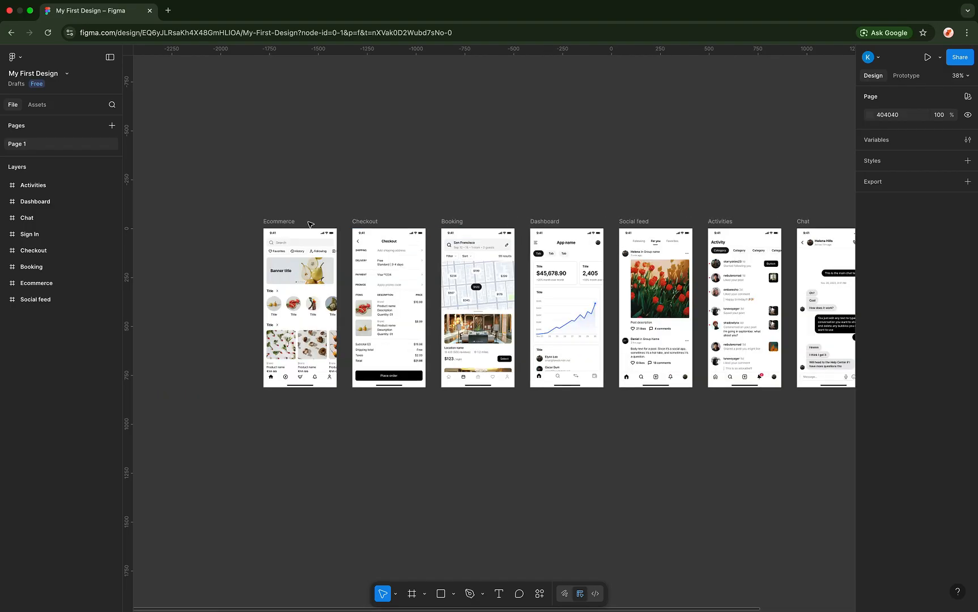
pyautogui.click(279, 222)
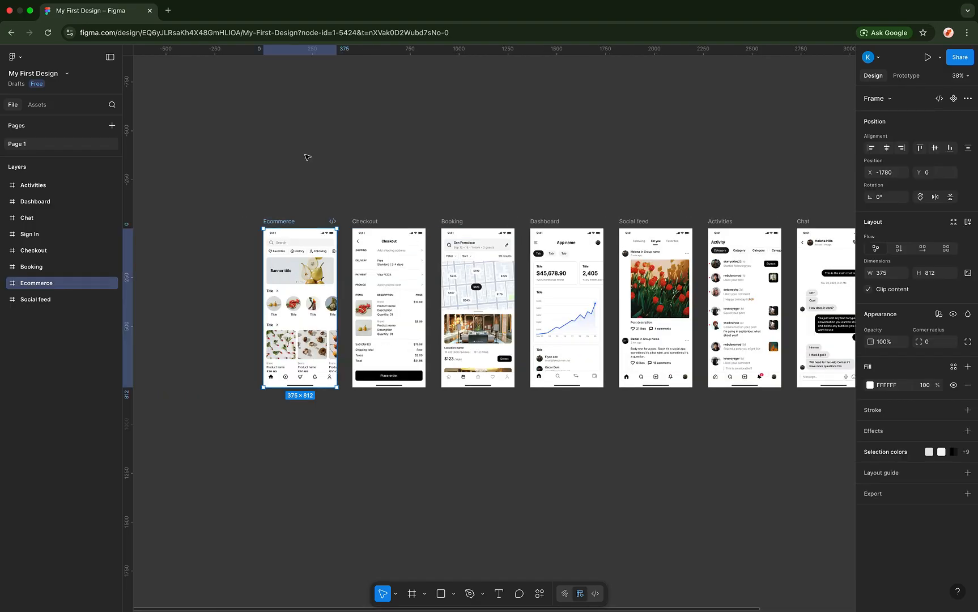
pyautogui.scroll(-5, 306, 157)
pyautogui.moveTo(277, 153); pyautogui.dragTo(660, 306)
pyautogui.press('Delete')
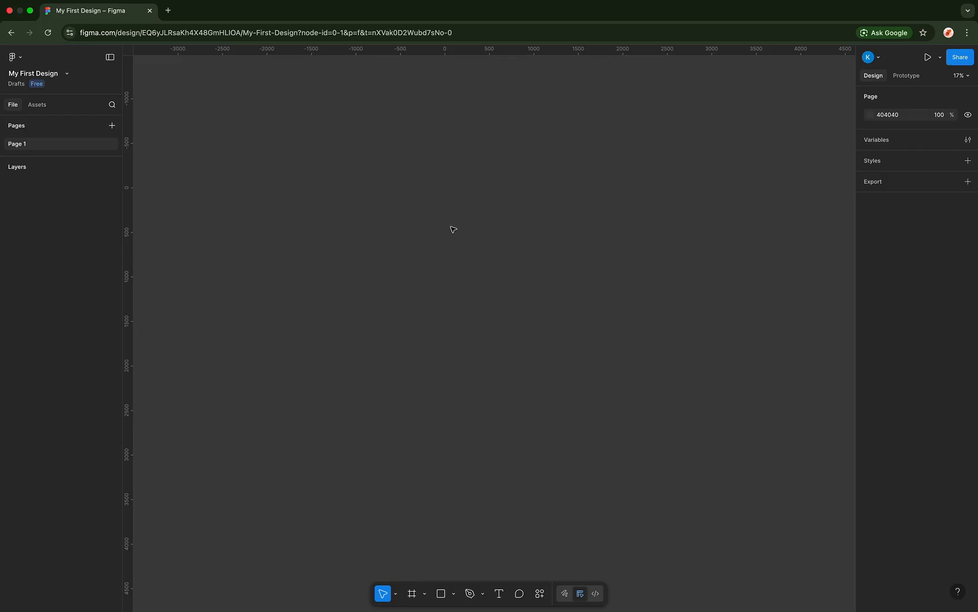
pyautogui.scroll(2, 435, 222)
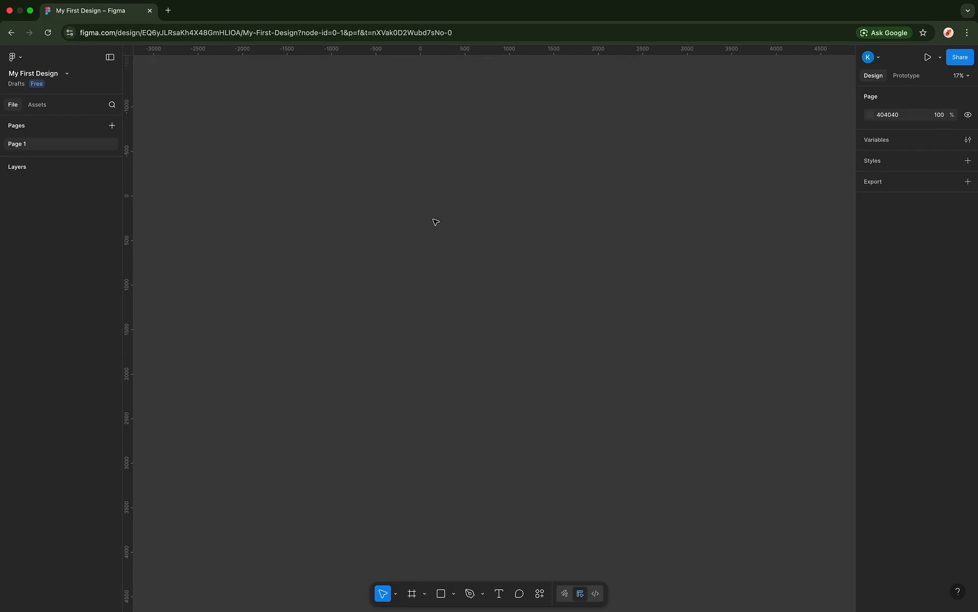
pyautogui.hscroll(2, 435, 222)
# - Paste back the deleted screens and clear the selection
pyautogui.press('super+v')
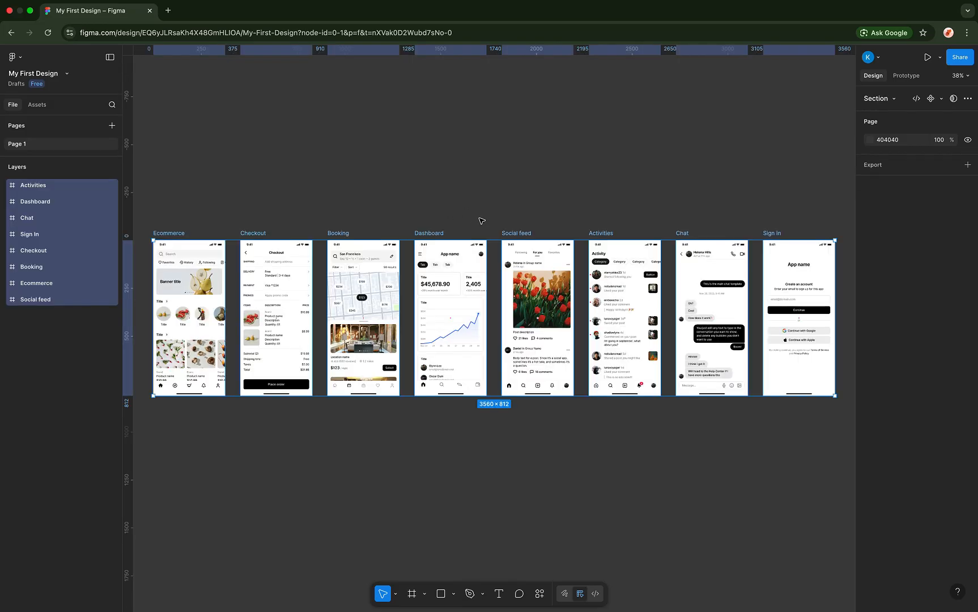
pyautogui.scroll(-2, 419, 187)
pyautogui.hscroll(-1, 420, 187)
pyautogui.click(371, 150)
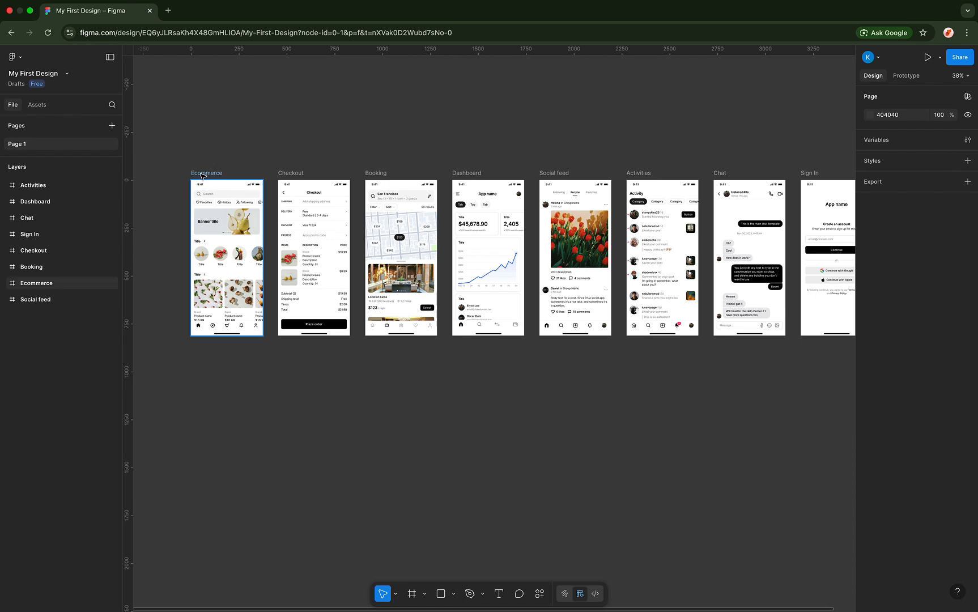
pyautogui.click(36, 283)
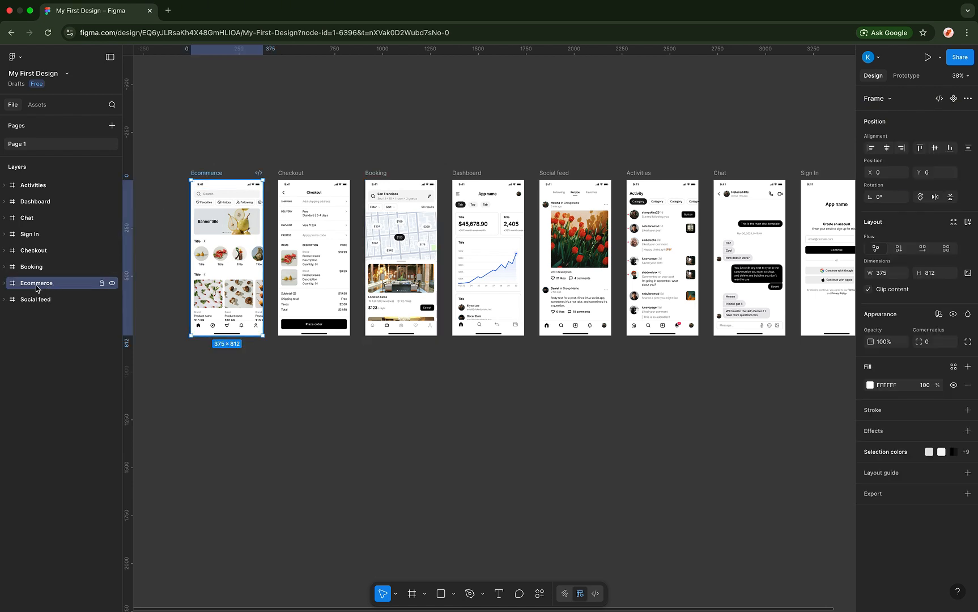
pyautogui.click(291, 173)
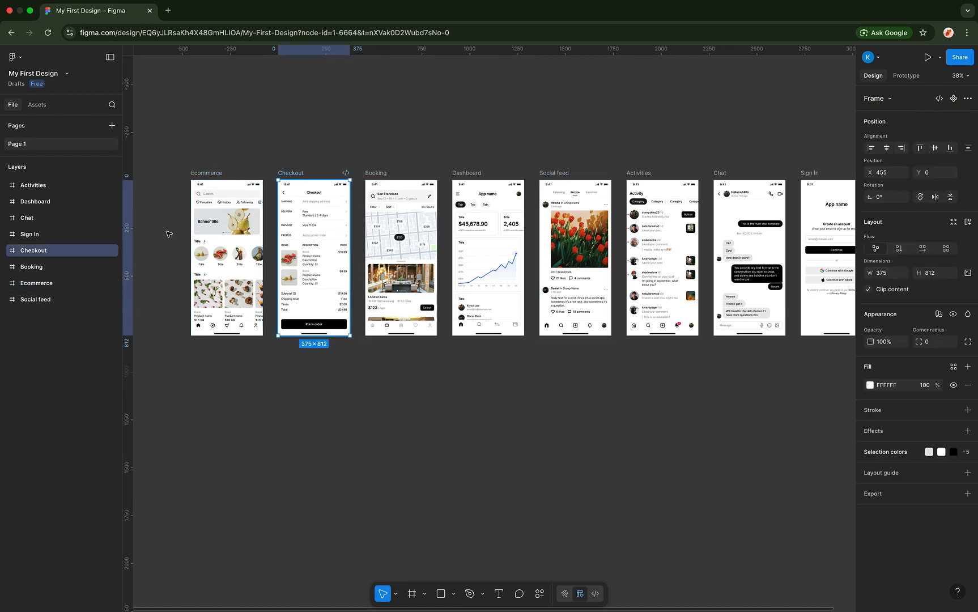
pyautogui.click(315, 146)
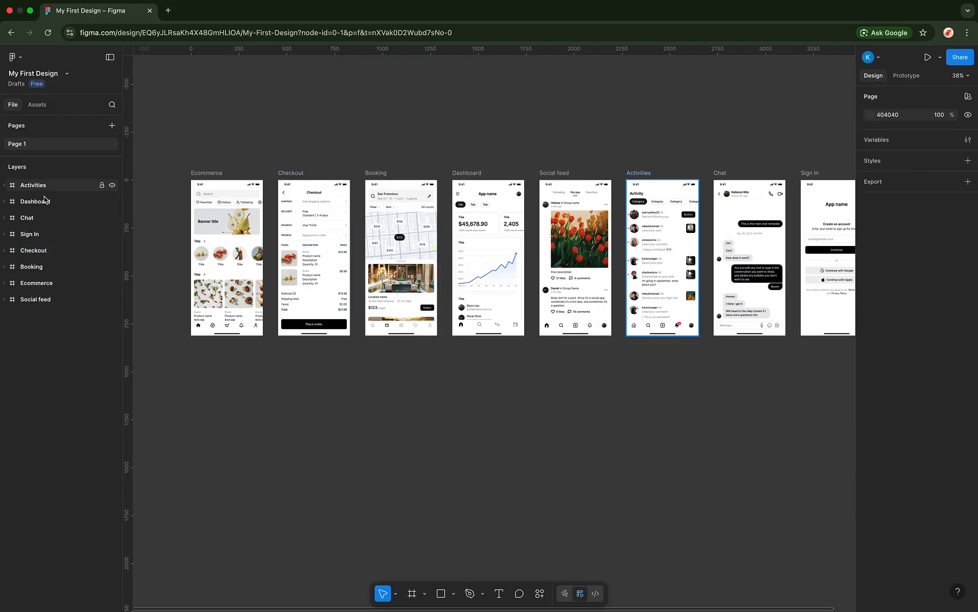
# - Expand the Activities and Ecommerce layers to show Status Bar, Tab Bar, Search, Pills, Banner and Rows
pyautogui.click(22, 169)
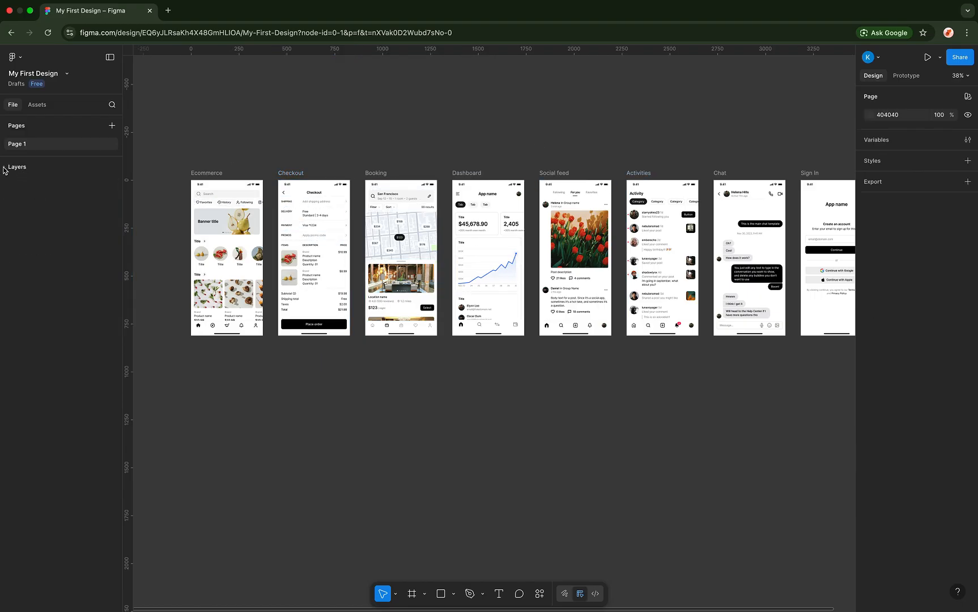
pyautogui.click(4, 168)
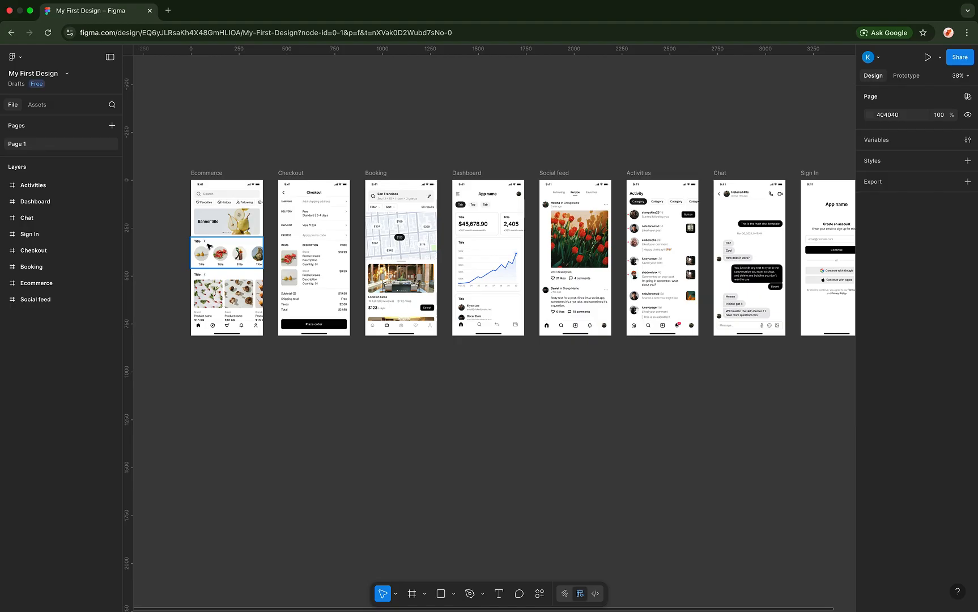
pyautogui.click(5, 185)
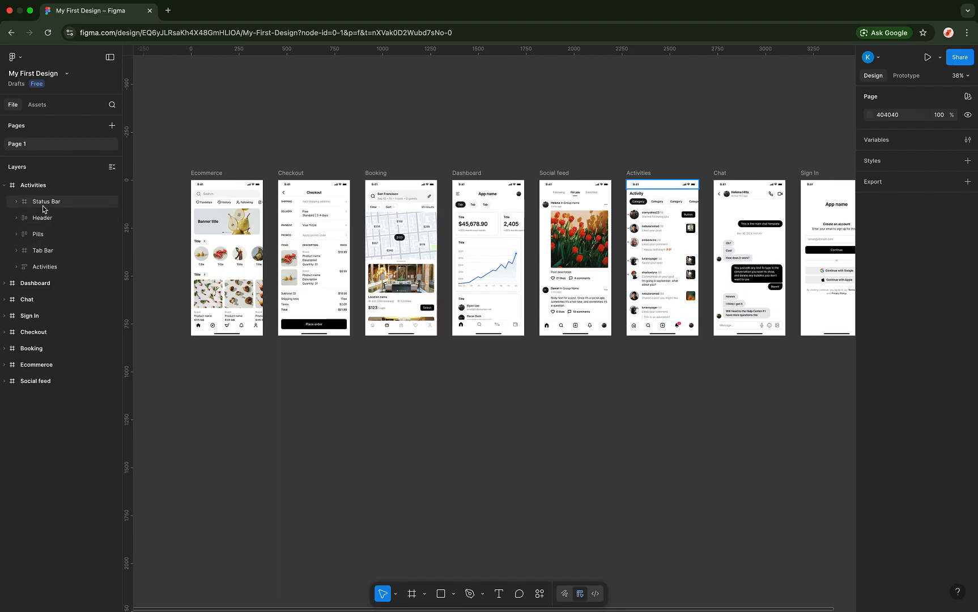
pyautogui.click(204, 176)
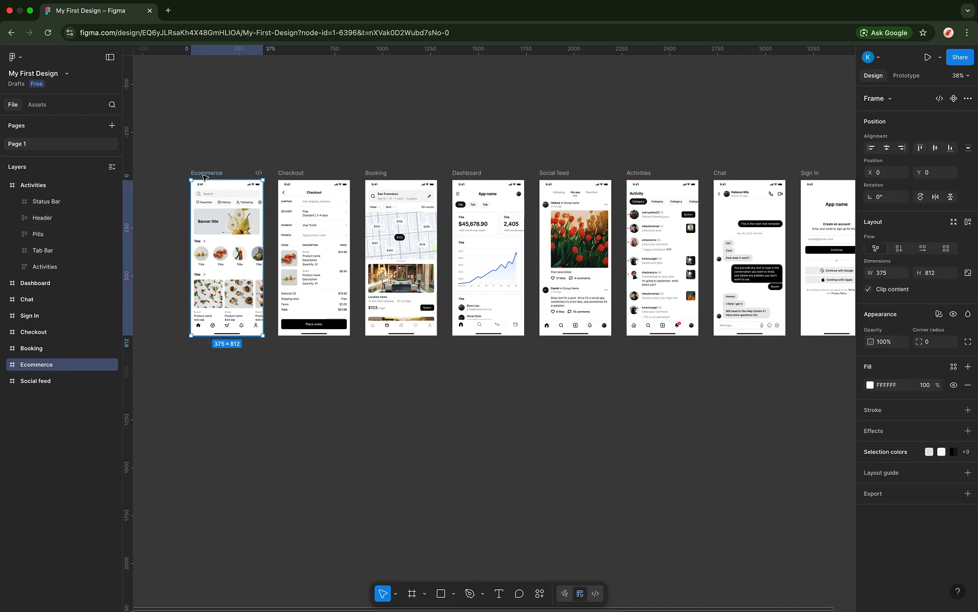
pyautogui.click(34, 349)
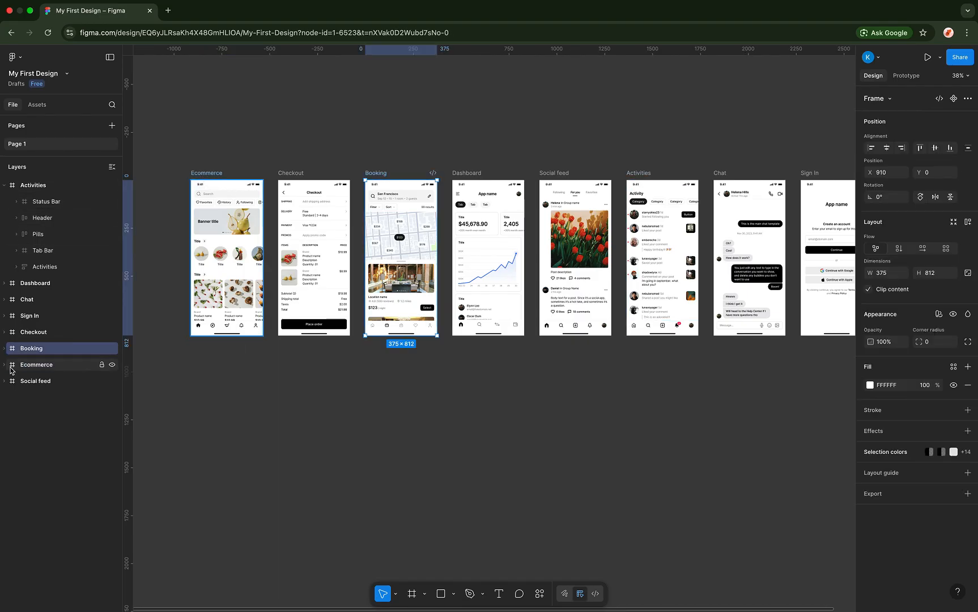
pyautogui.click(5, 364)
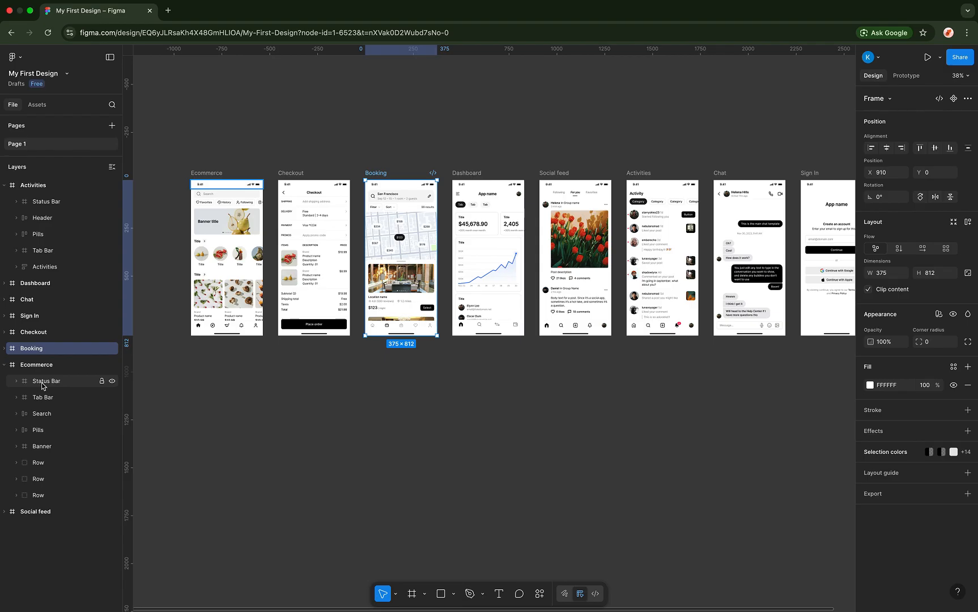
# - Zoom in and inspect Ecommerce's Status Bar, Tab Bar, Search, Pills, Banner and Row layers, then deselect
pyautogui.click(43, 381)
pyautogui.scroll(10, 204, 224)
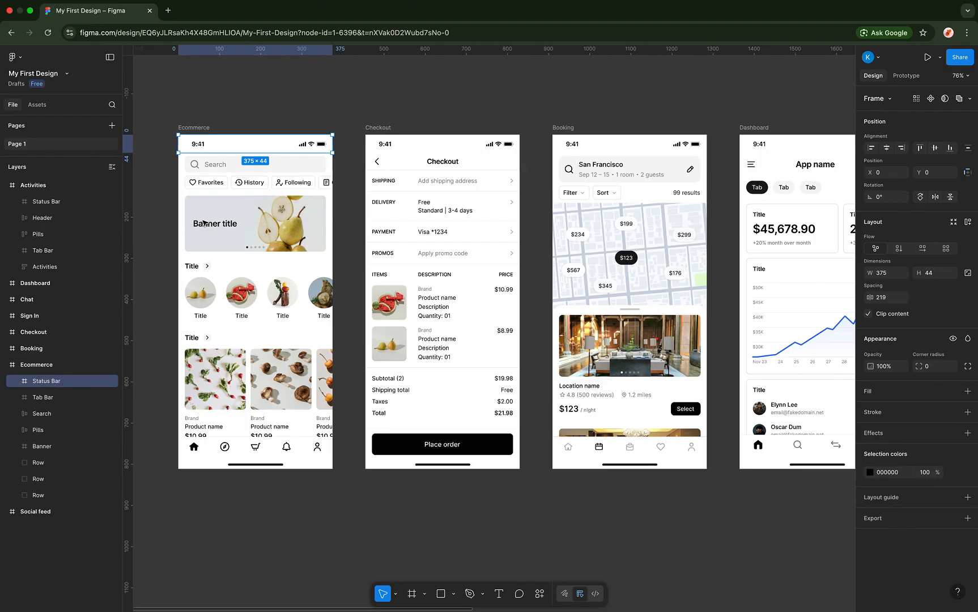
pyautogui.scroll(-5, 204, 224)
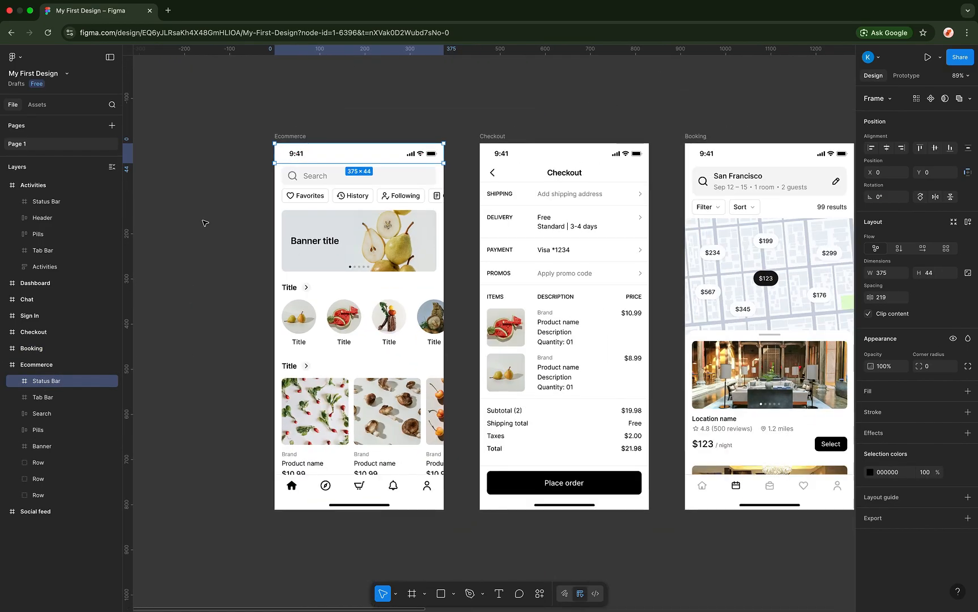
pyautogui.hscroll(-1, 204, 223)
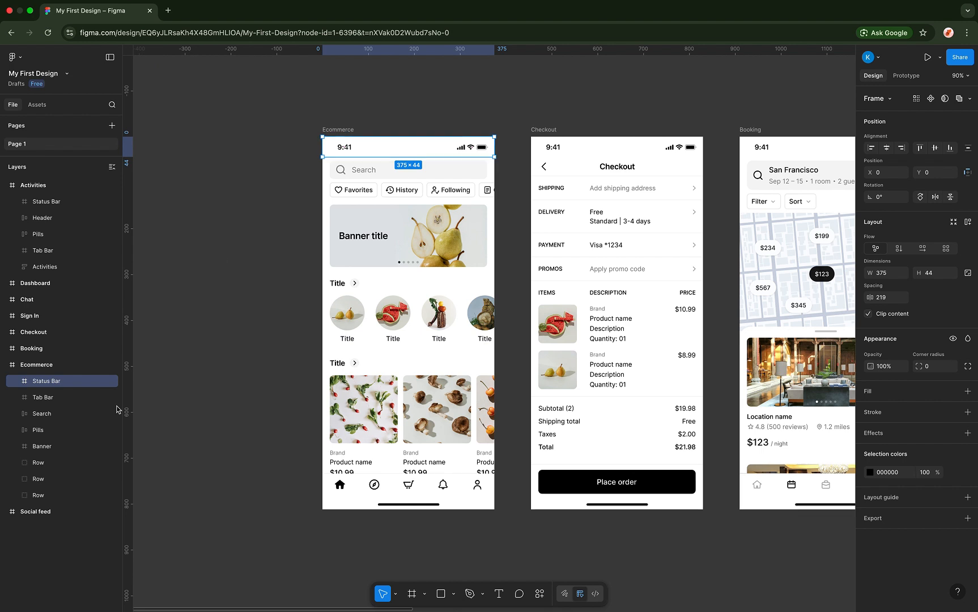
pyautogui.click(64, 401)
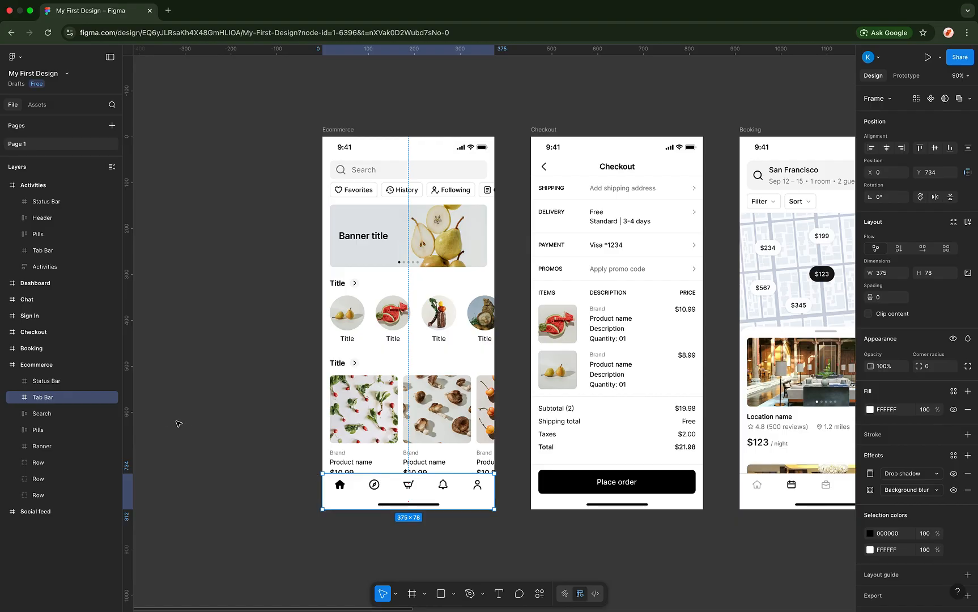
pyautogui.click(58, 417)
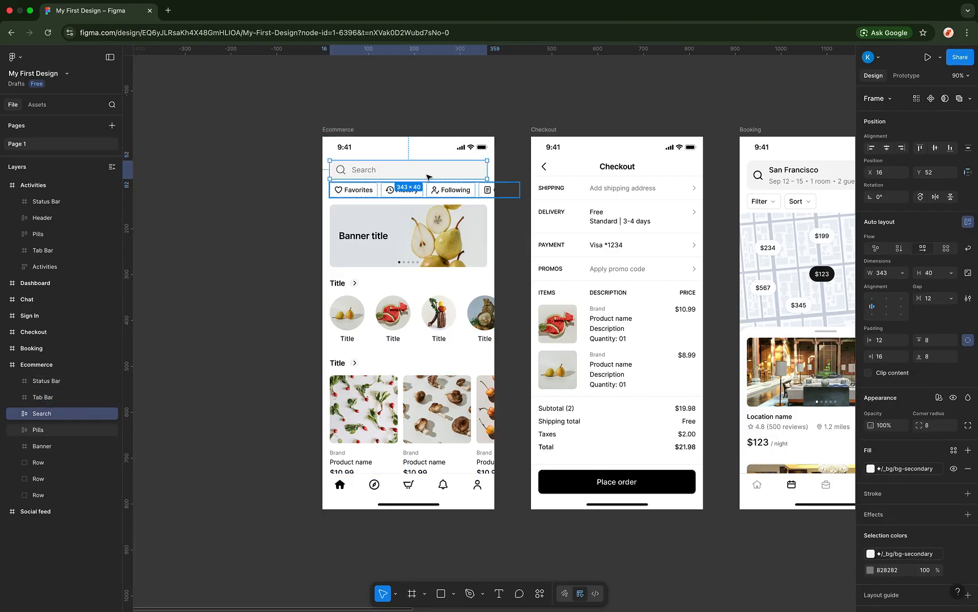
pyautogui.click(56, 429)
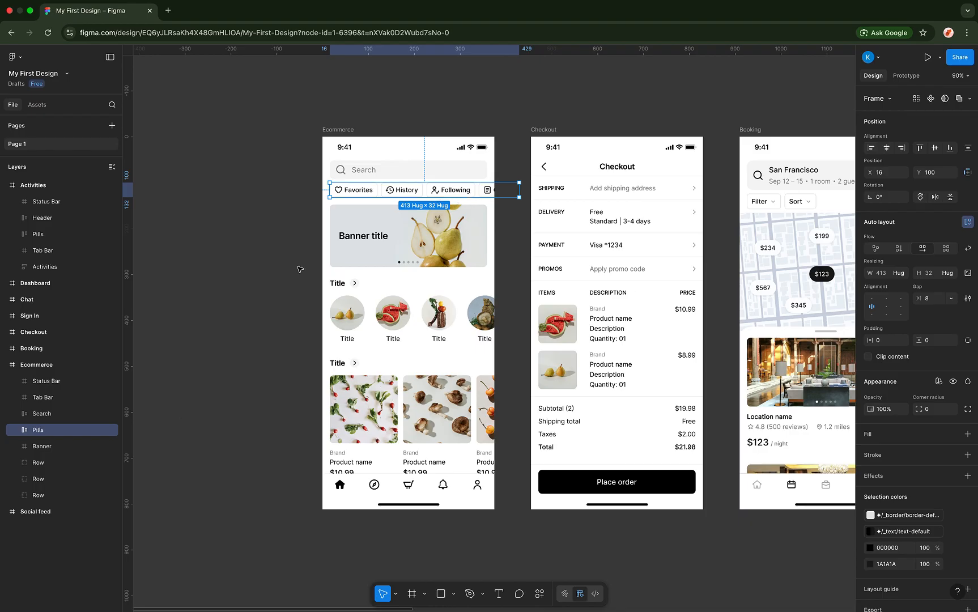
pyautogui.click(55, 446)
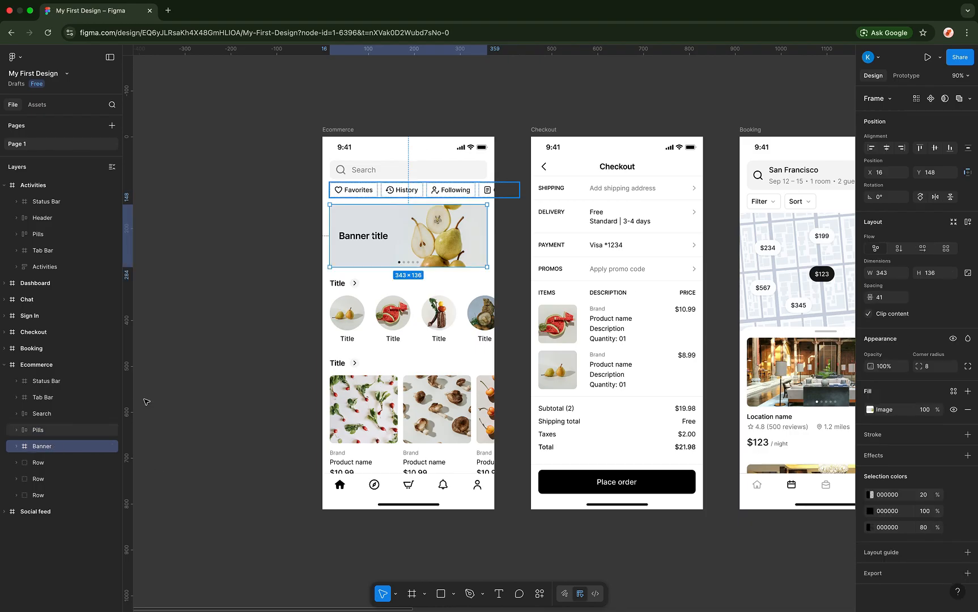
pyautogui.click(55, 463)
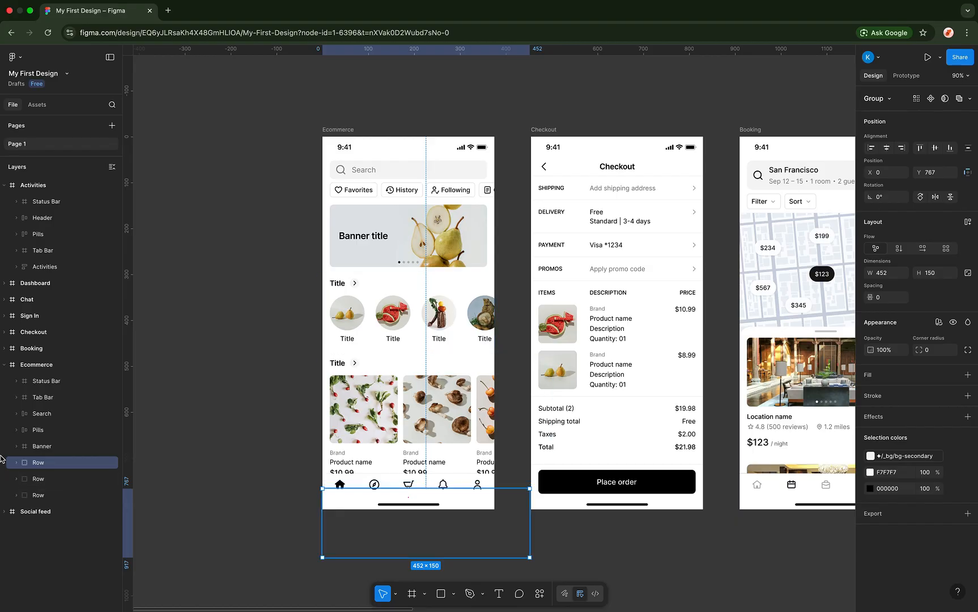
pyautogui.click(39, 479)
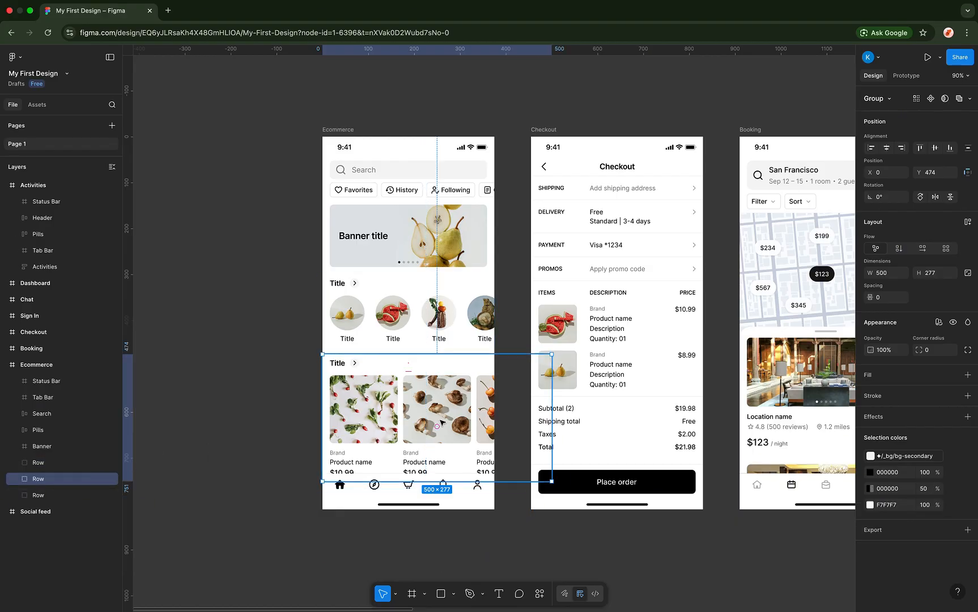
pyautogui.click(392, 305)
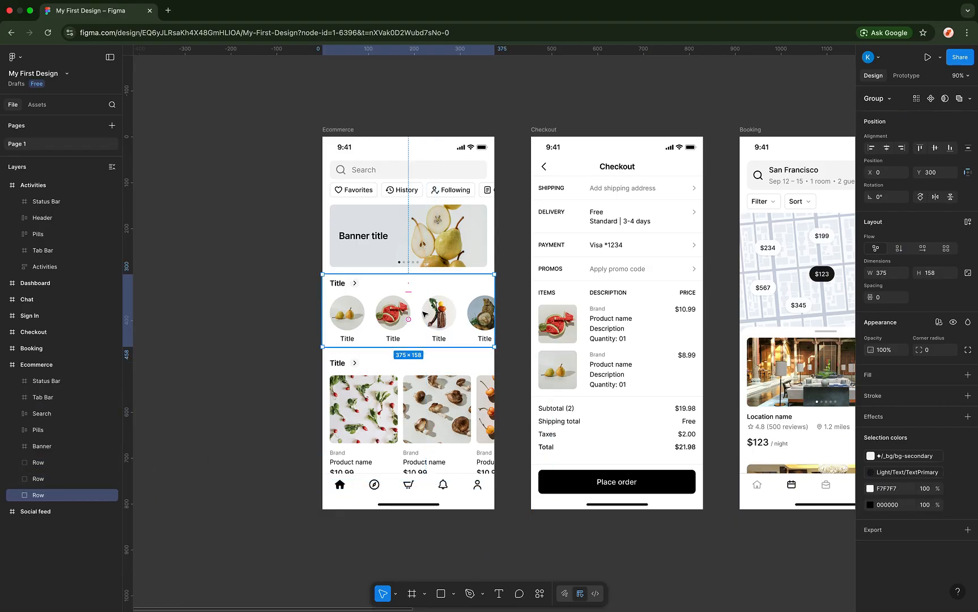
pyautogui.click(279, 304)
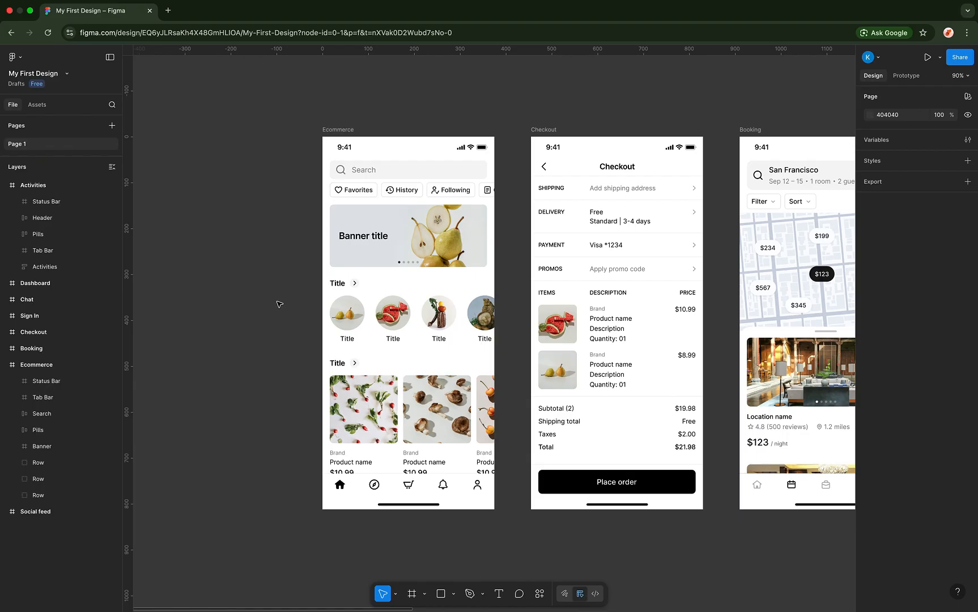
# - Zoom out to an overview of all eight app screens at about 8%
pyautogui.scroll(-3, 374, 257)
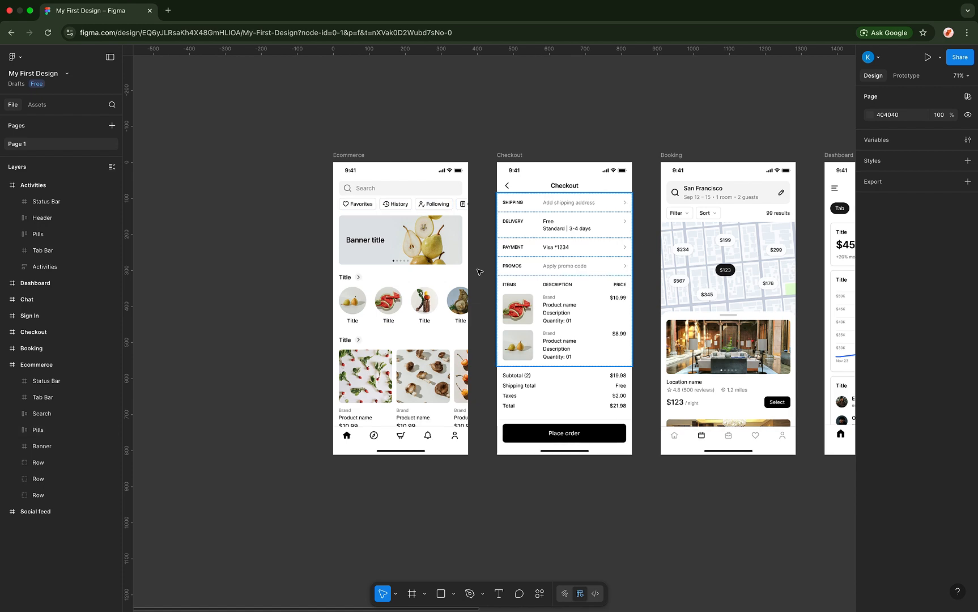
pyautogui.scroll(-6, 479, 272)
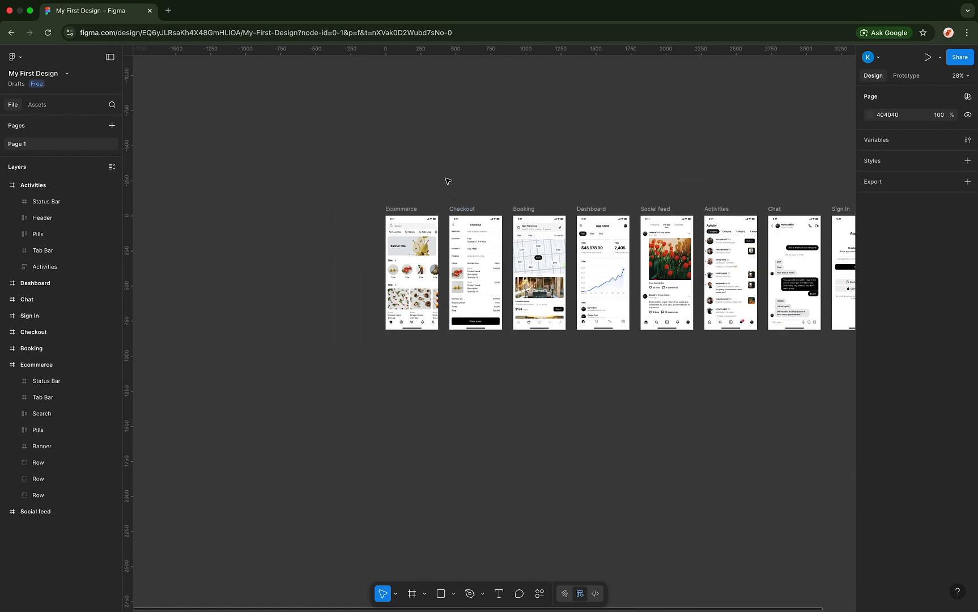
pyautogui.hscroll(5, 448, 181)
pyautogui.hscroll(-4, 323, 212)
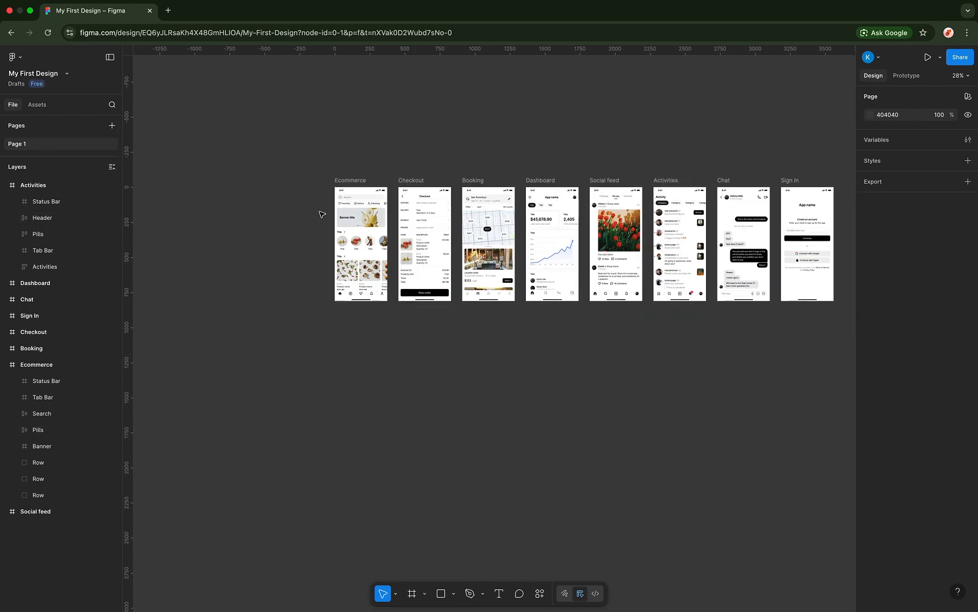
pyautogui.scroll(-3, 340, 283)
pyautogui.scroll(-5, 347, 357)
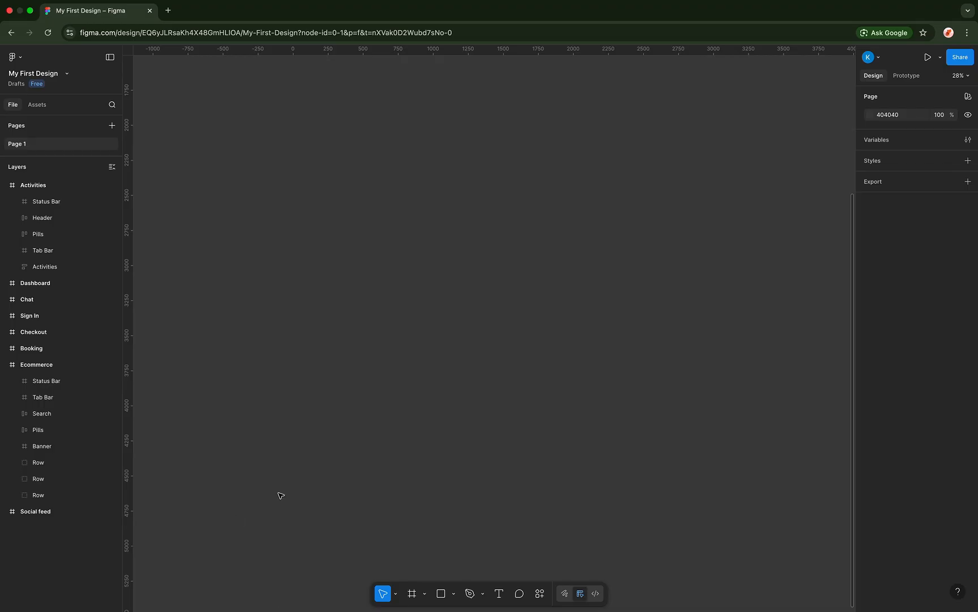
# - Check the canvas tool mode list twice, leaving the current tool unchanged
pyautogui.click(396, 594)
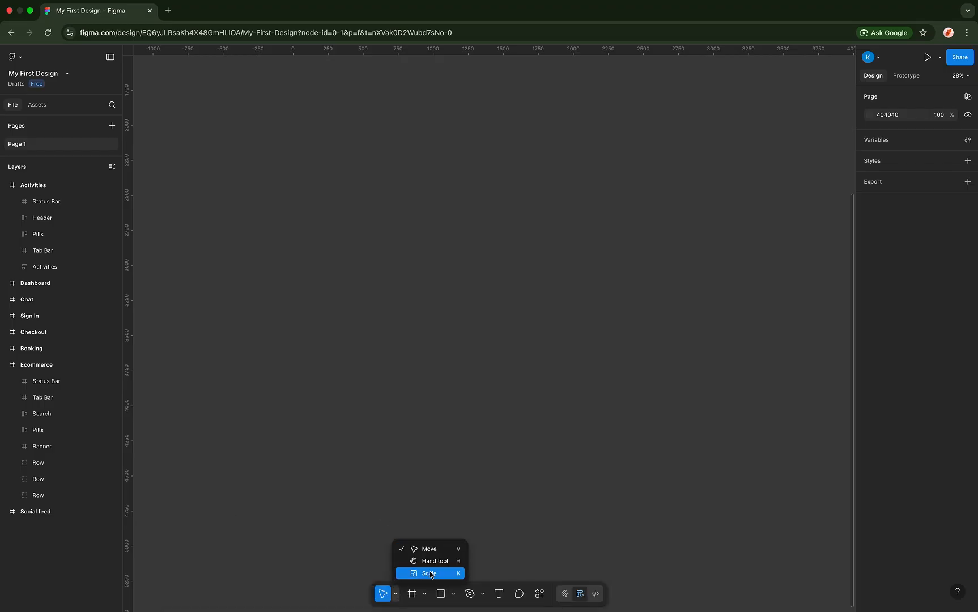
pyautogui.click(340, 331)
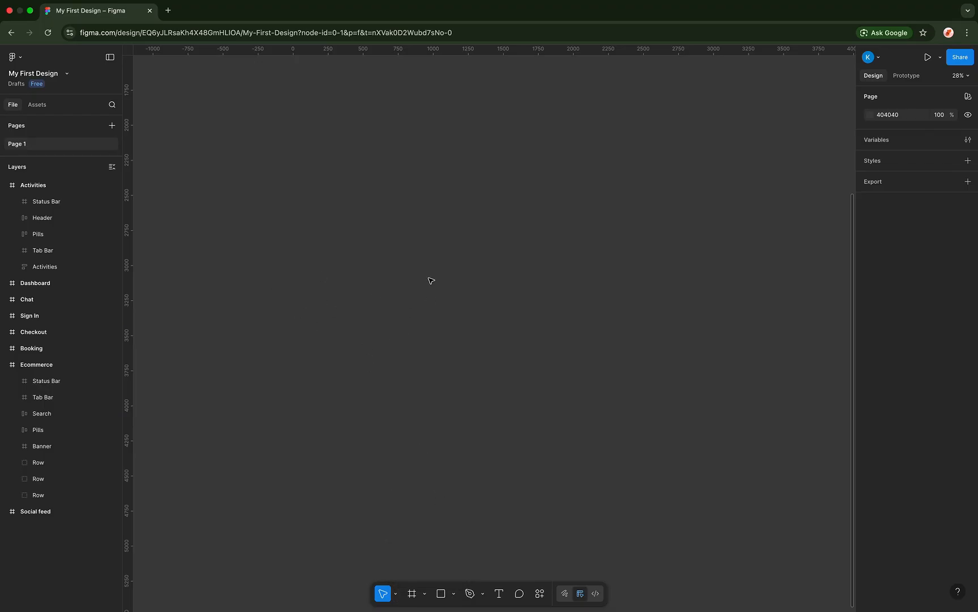
pyautogui.scroll(5, 431, 280)
pyautogui.scroll(-5, 430, 281)
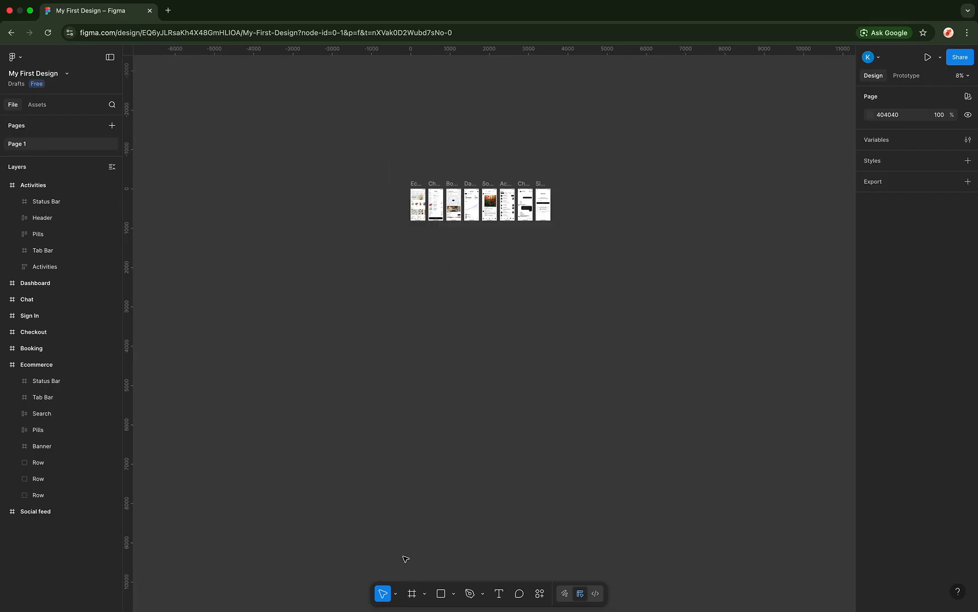
pyautogui.click(394, 594)
pyautogui.click(396, 445)
# - Select the Ecommerce screen, undoing an accidental move so it stays in place
pyautogui.click(416, 182)
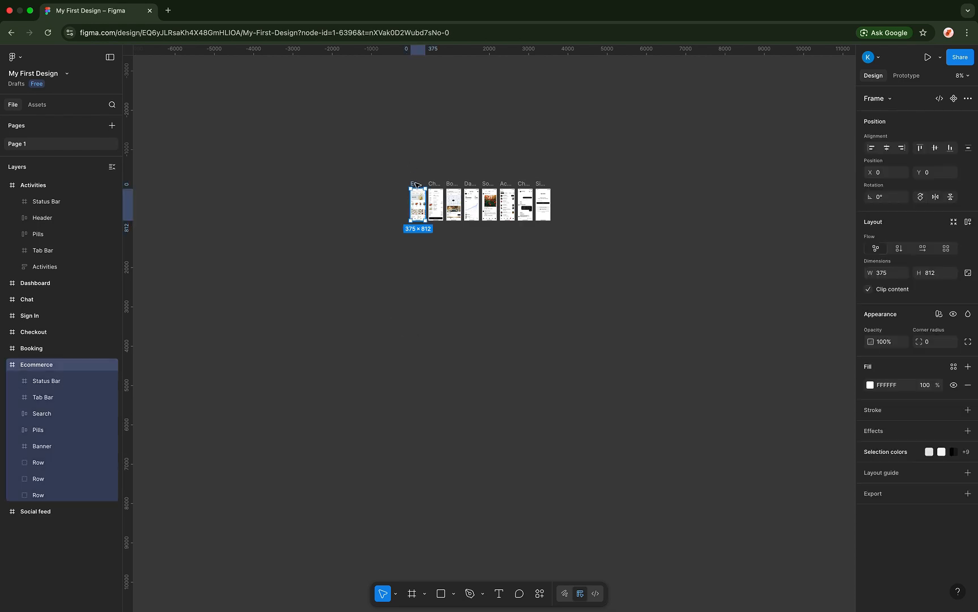
pyautogui.scroll(3, 416, 183)
pyautogui.scroll(7, 416, 183)
pyautogui.moveTo(412, 216); pyautogui.dragTo(388, 184)
pyautogui.press('super+z')
pyautogui.scroll(-2, 417, 527)
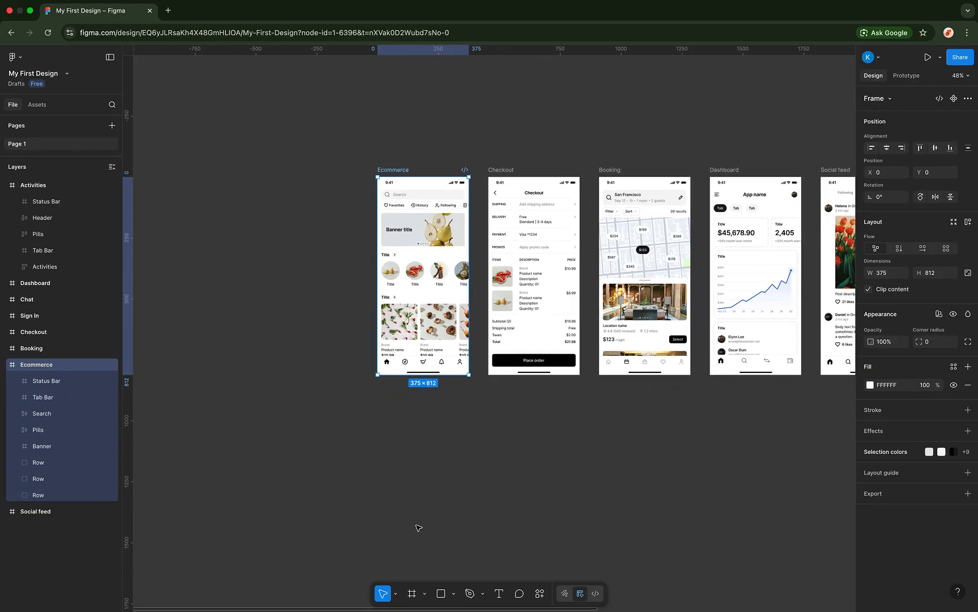
# - Switch to the Hand tool and pan to Ecommerce, Checkout, Booking and Dashboard at about 59%
pyautogui.click(396, 595)
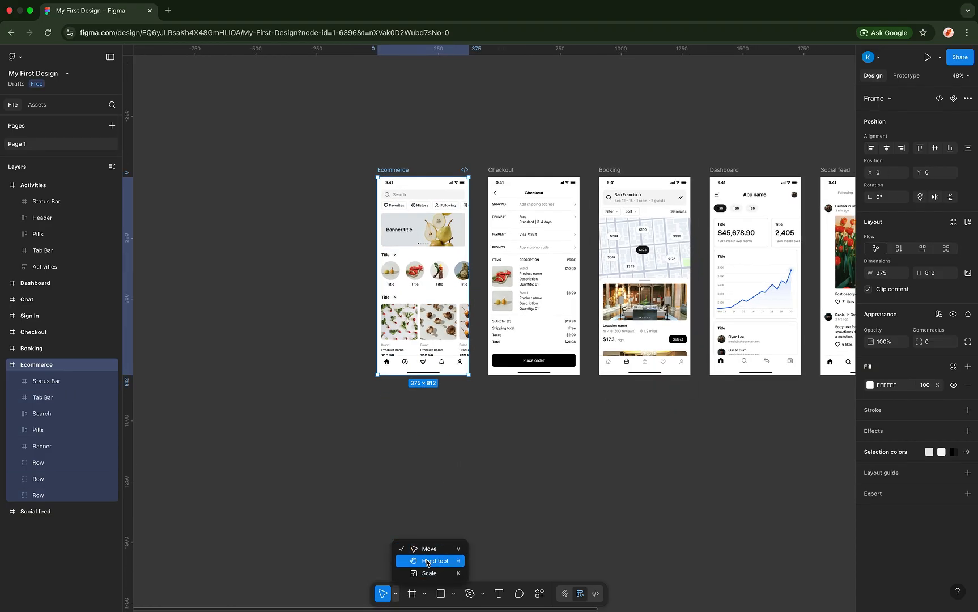
pyautogui.click(426, 561)
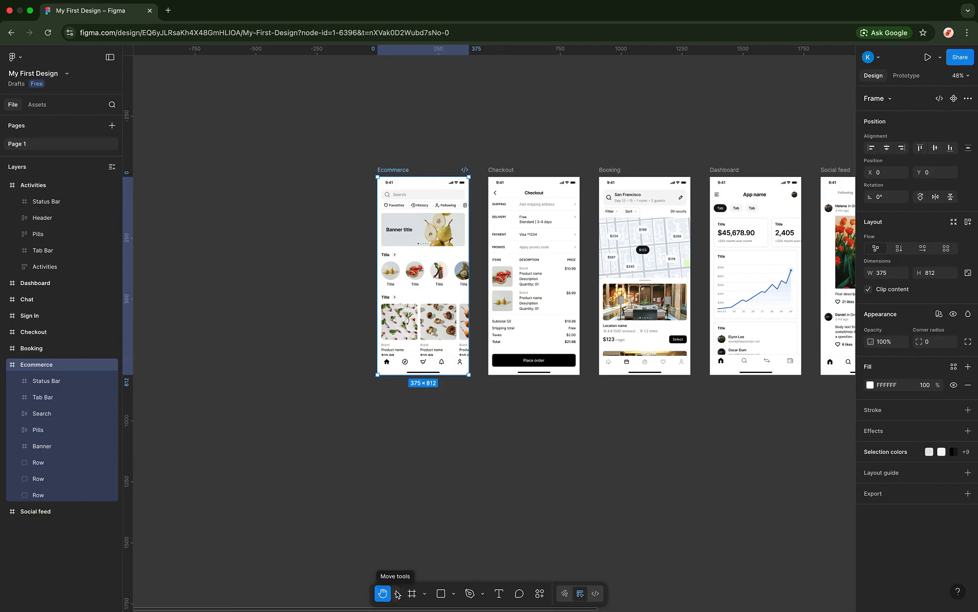
pyautogui.moveTo(444, 408); pyautogui.dragTo(571, 426)
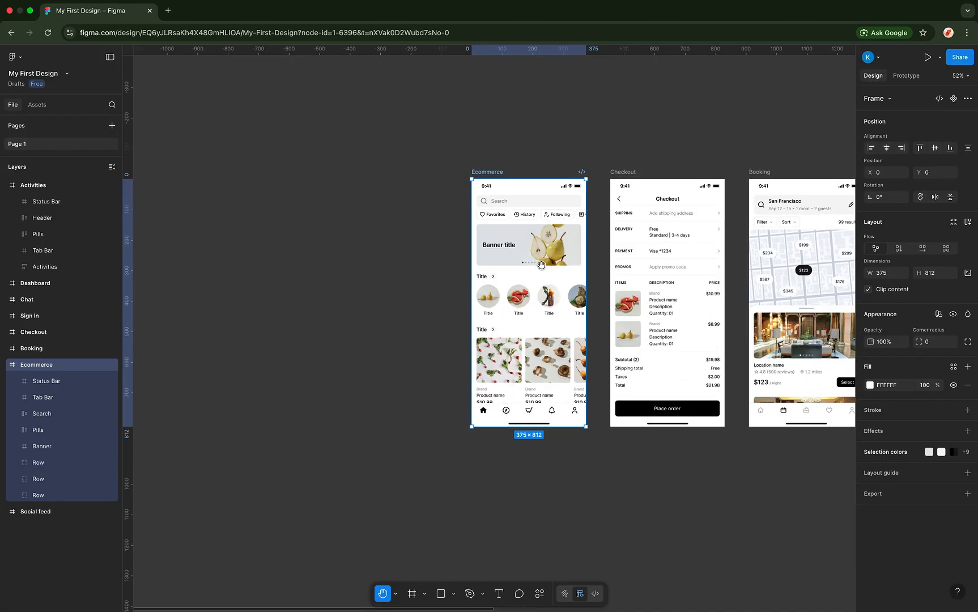
pyautogui.scroll(5, 541, 264)
pyautogui.moveTo(542, 285); pyautogui.dragTo(404, 244)
pyautogui.scroll(-3, 562, 260)
pyautogui.scroll(-2, 562, 260)
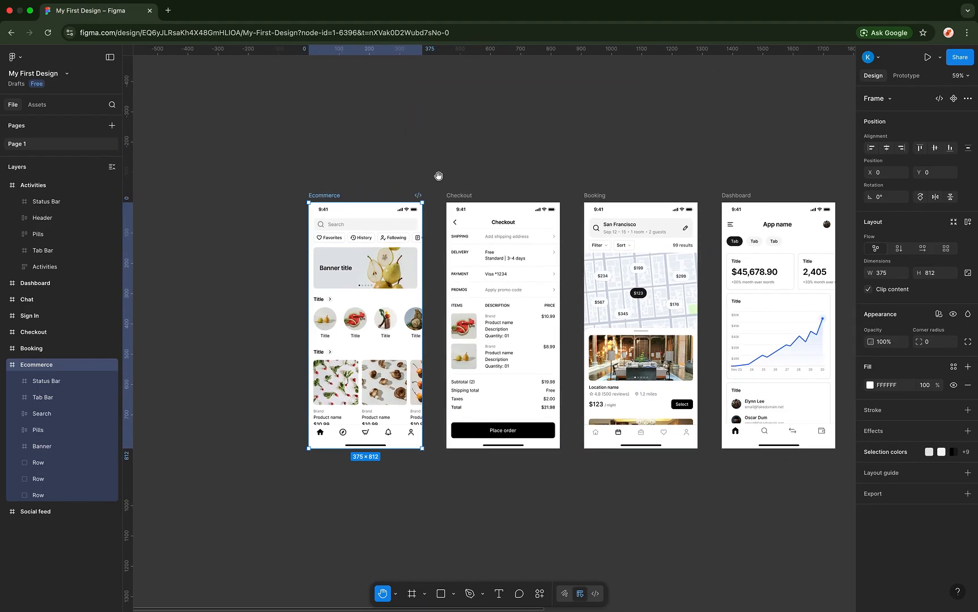
pyautogui.scroll(-2, 413, 306)
pyautogui.click(395, 594)
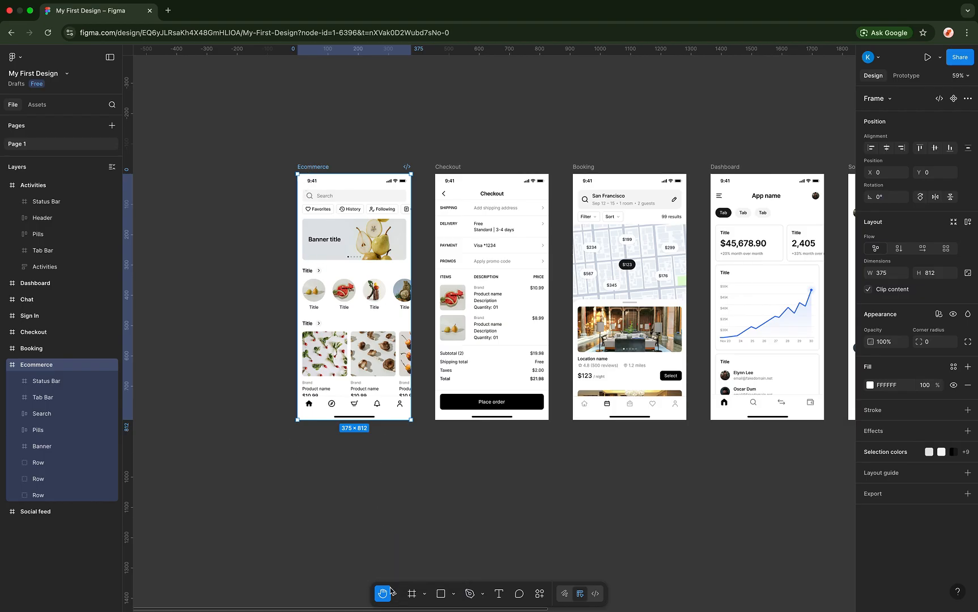
# - Try shrinking Ecommerce with the Scale tool, then undo back to its original 375×812
pyautogui.click(422, 574)
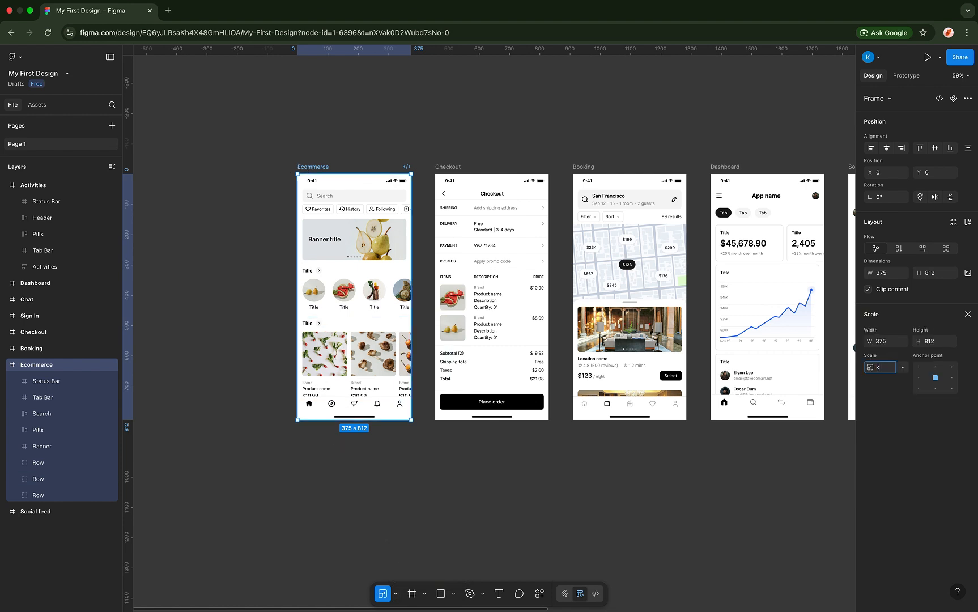
pyautogui.moveTo(411, 420); pyautogui.dragTo(316, 287)
pyautogui.scroll(10, 318, 288)
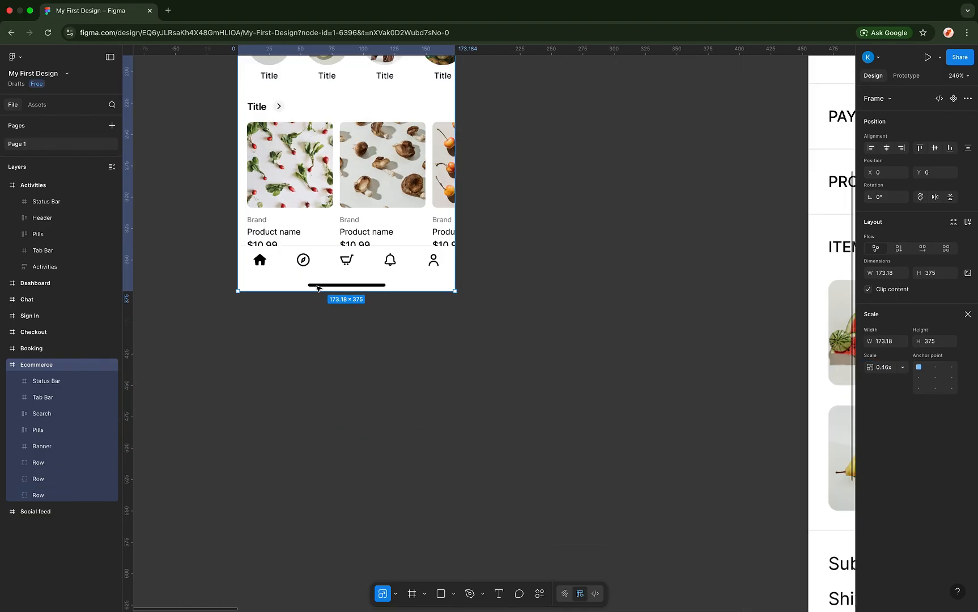
pyautogui.scroll(3, 318, 288)
pyautogui.scroll(-3, 317, 287)
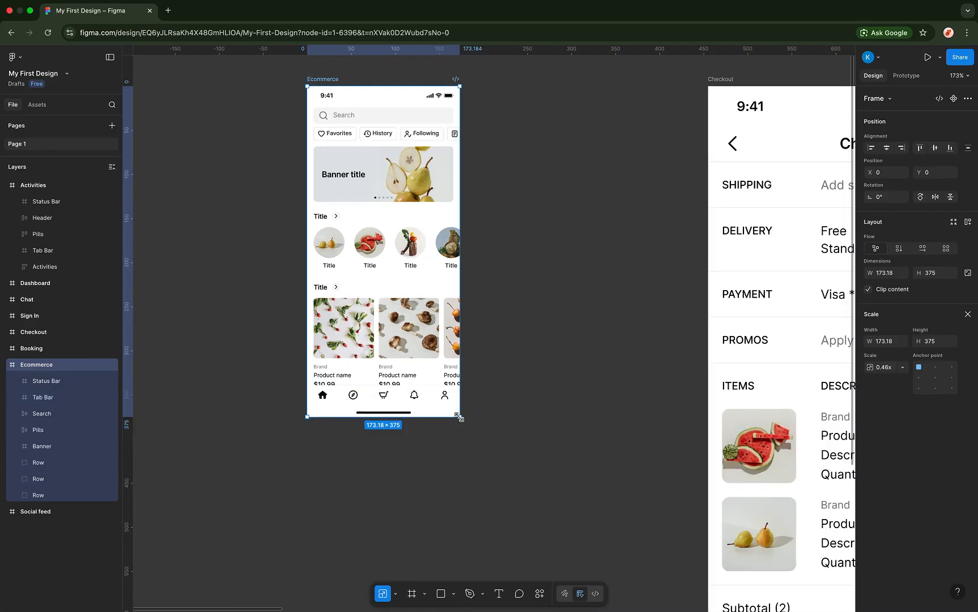
pyautogui.moveTo(384, 311); pyautogui.dragTo(378, 302)
pyautogui.press('super+z')
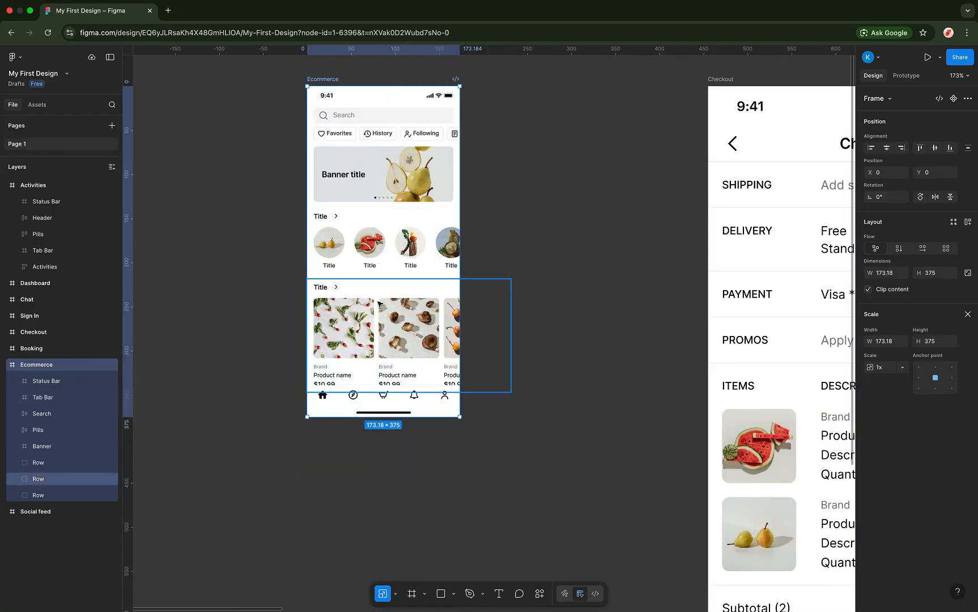
pyautogui.press('super+z')
pyautogui.scroll(-5, 378, 304)
pyautogui.scroll(-4, 379, 304)
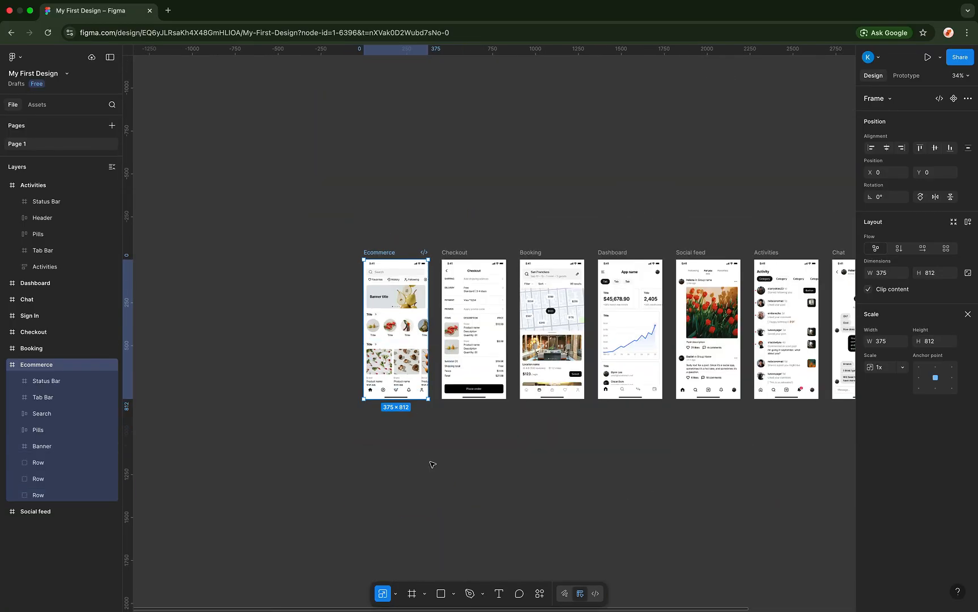
# - With the Move tool, resize the Ecommerce frame to 200×552, then undo it
pyautogui.click(395, 594)
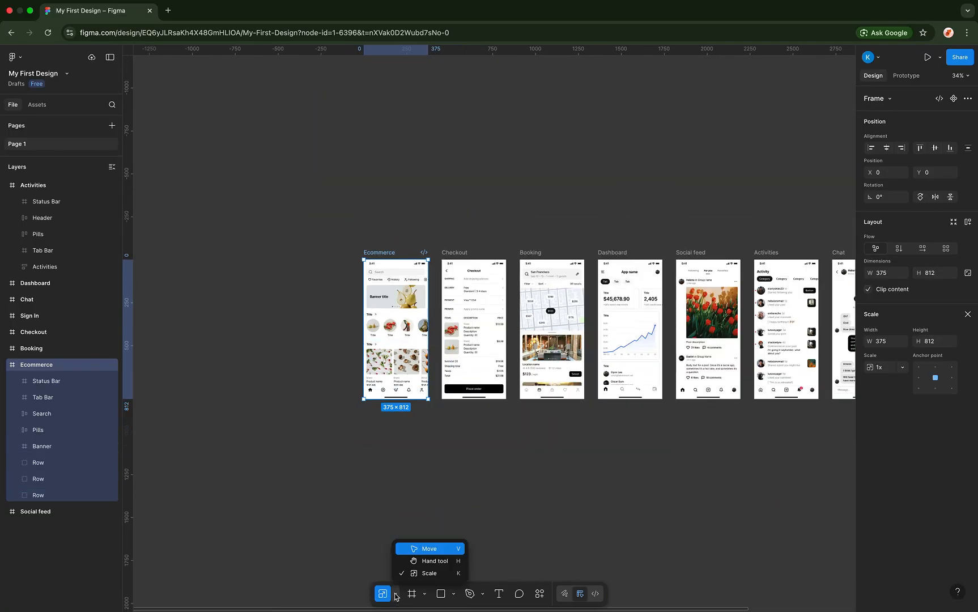
pyautogui.click(409, 549)
pyautogui.scroll(3, 407, 399)
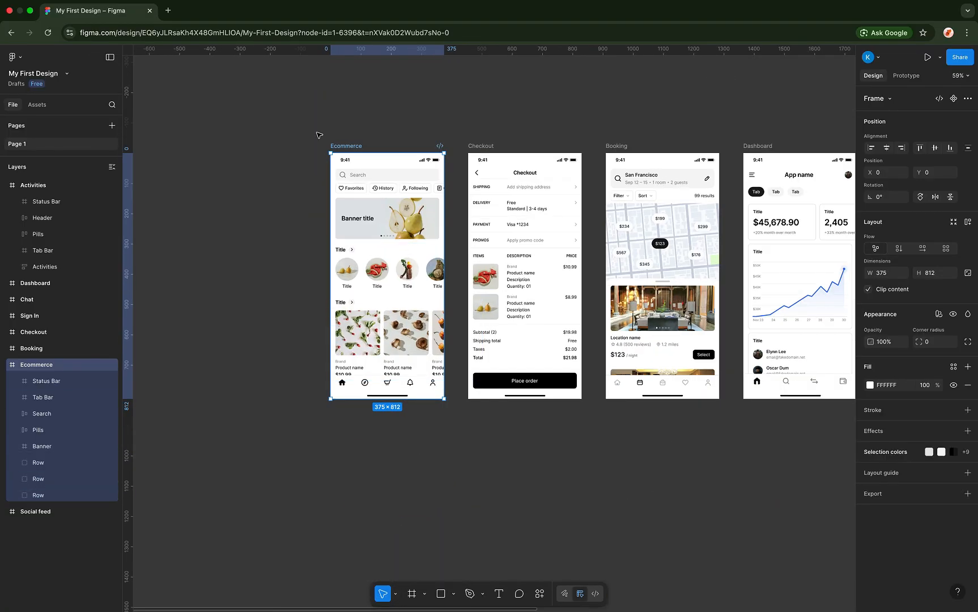
pyautogui.moveTo(444, 398); pyautogui.dragTo(414, 318)
pyautogui.press('super+z')
# - Scale Ecommerce proportionally to 379.62 × 822 (1.01x) and scroll right to Chat and Sign In
pyautogui.click(395, 593)
pyautogui.click(420, 576)
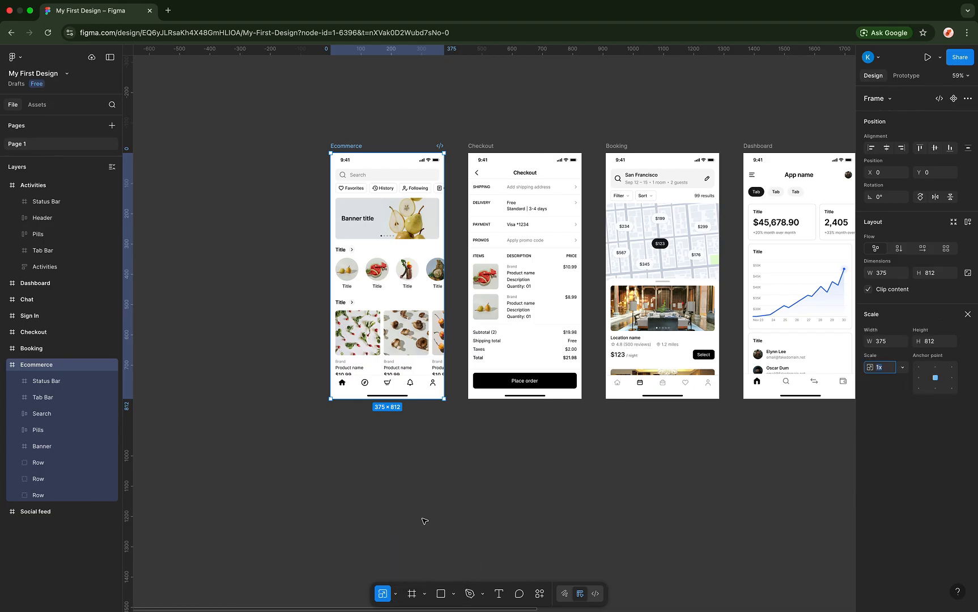
pyautogui.moveTo(441, 398)
pyautogui.mouseDown()
pyautogui.moveTo(354, 272)
pyautogui.moveTo(439, 417)
pyautogui.moveTo(453, 424)
pyautogui.moveTo(445, 395)
pyautogui.mouseUp()
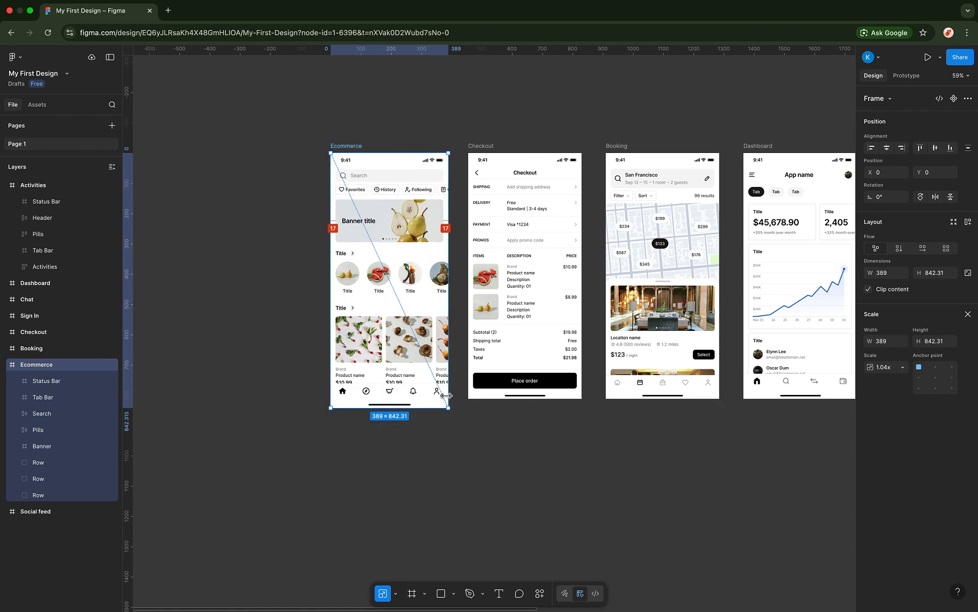
pyautogui.click(396, 594)
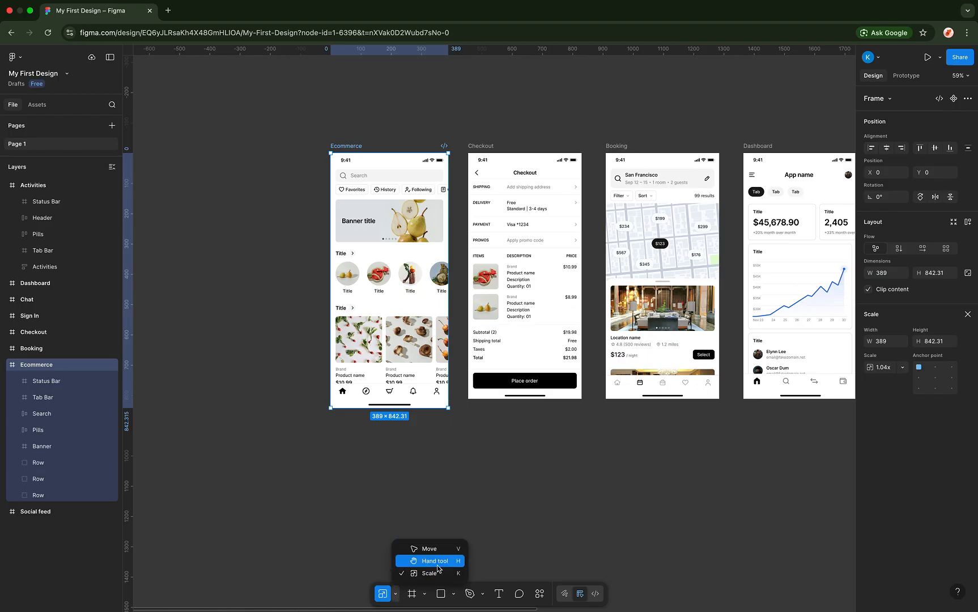
pyautogui.click(386, 462)
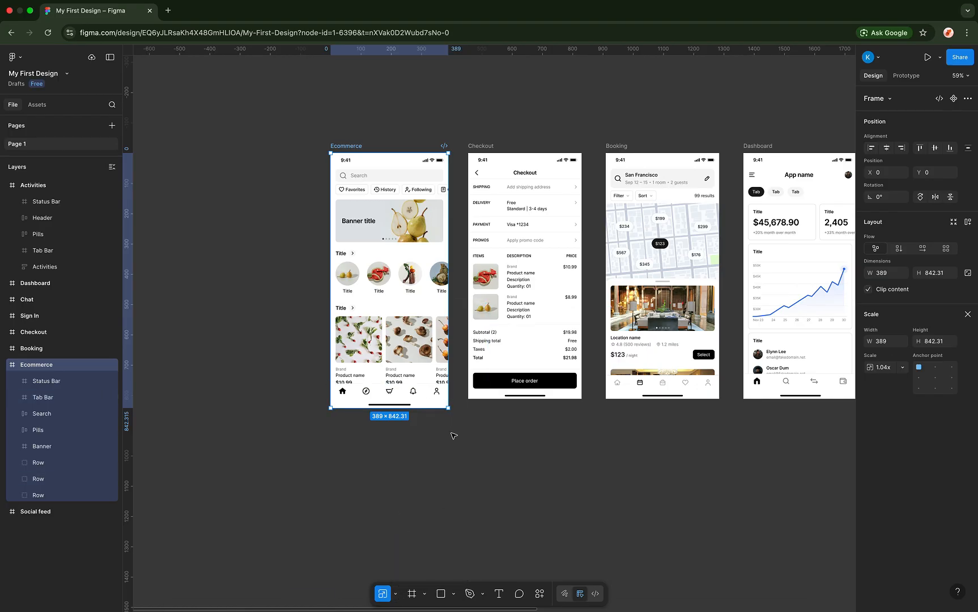
pyautogui.moveTo(447, 408); pyautogui.dragTo(419, 348)
pyautogui.moveTo(453, 389)
pyautogui.mouseDown()
pyautogui.moveTo(442, 376)
pyautogui.moveTo(446, 401)
pyautogui.mouseUp()
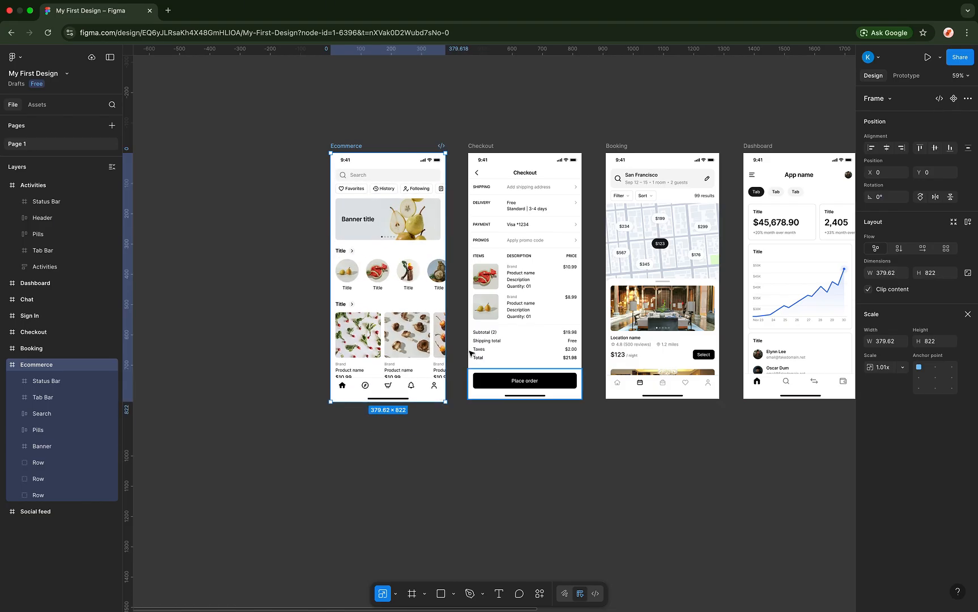
pyautogui.hscroll(2, 471, 354)
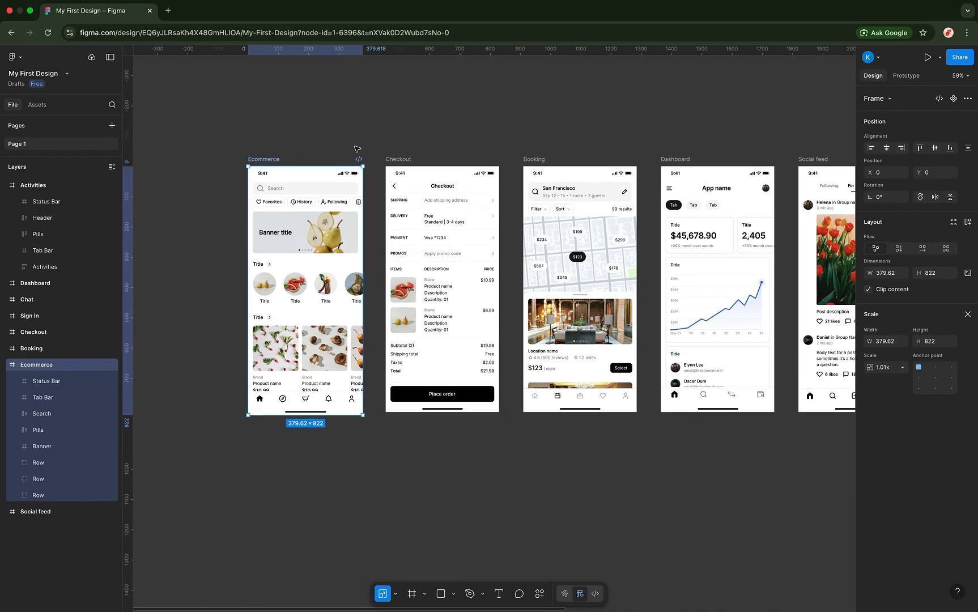
pyautogui.hscroll(2, 356, 149)
pyautogui.hscroll(12, 742, 142)
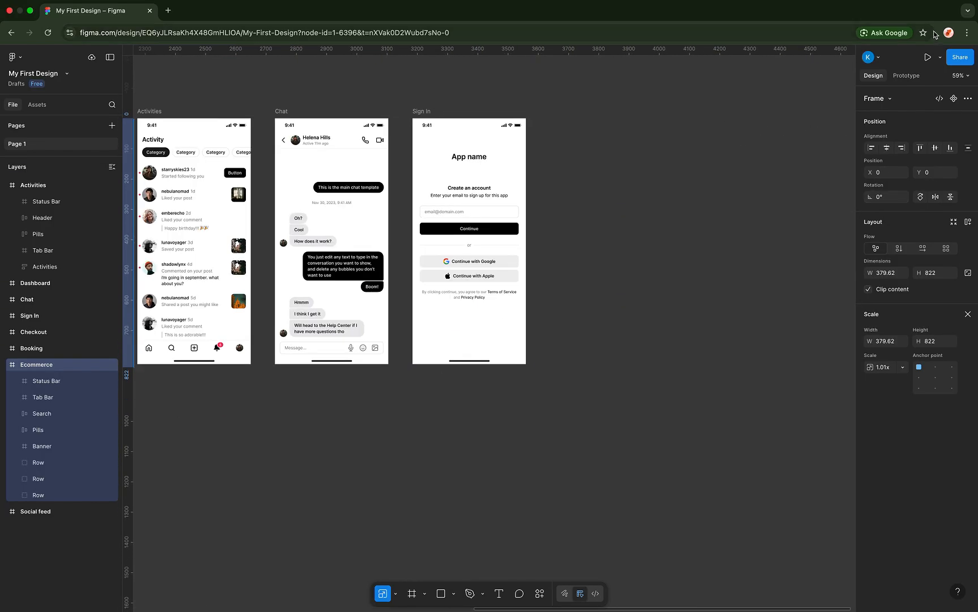
# - Select the Chat screen frame and choose Preview from the Present button's dropdown
pyautogui.click(878, 57)
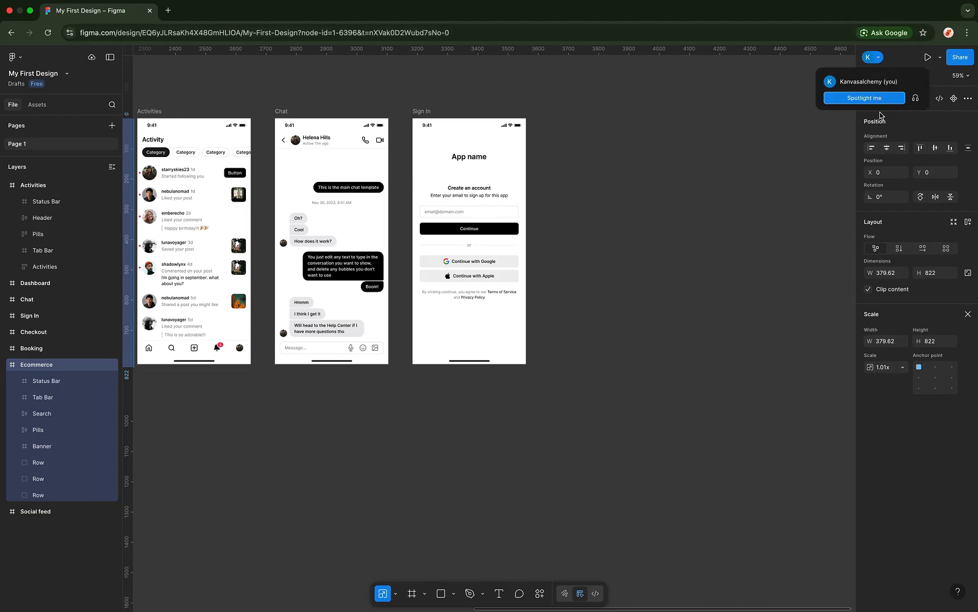
pyautogui.click(900, 56)
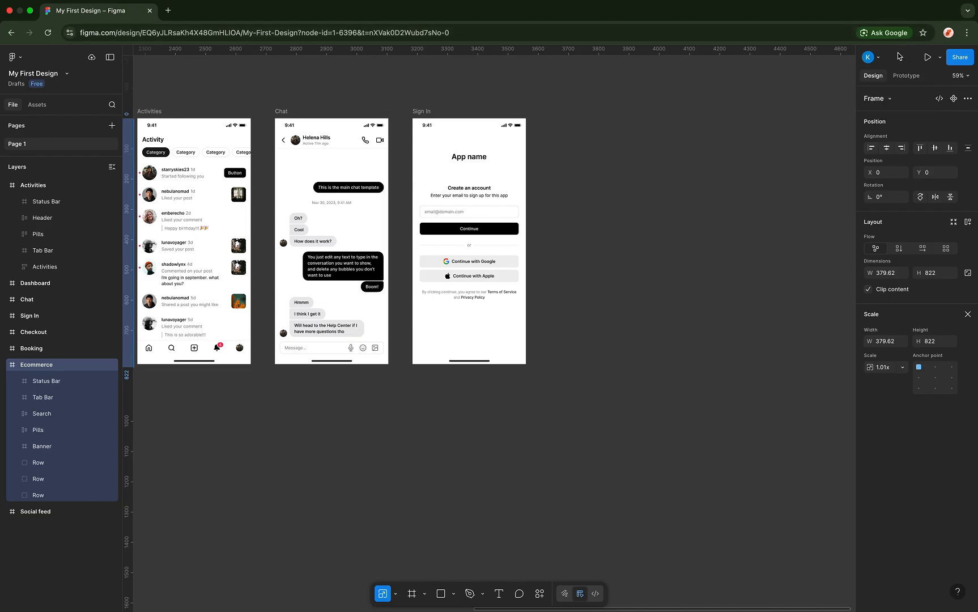
pyautogui.click(940, 58)
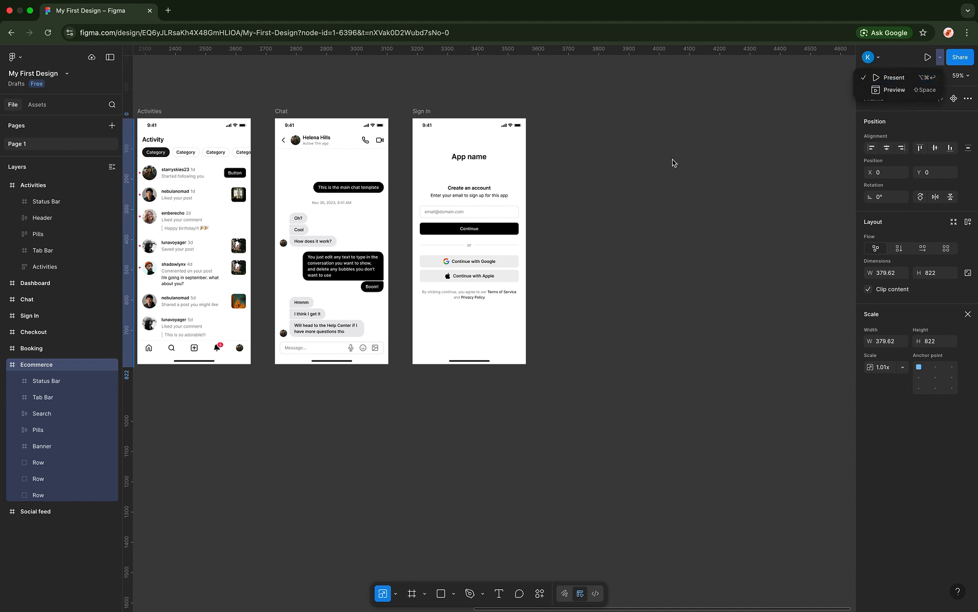
pyautogui.click(282, 114)
pyautogui.click(282, 113)
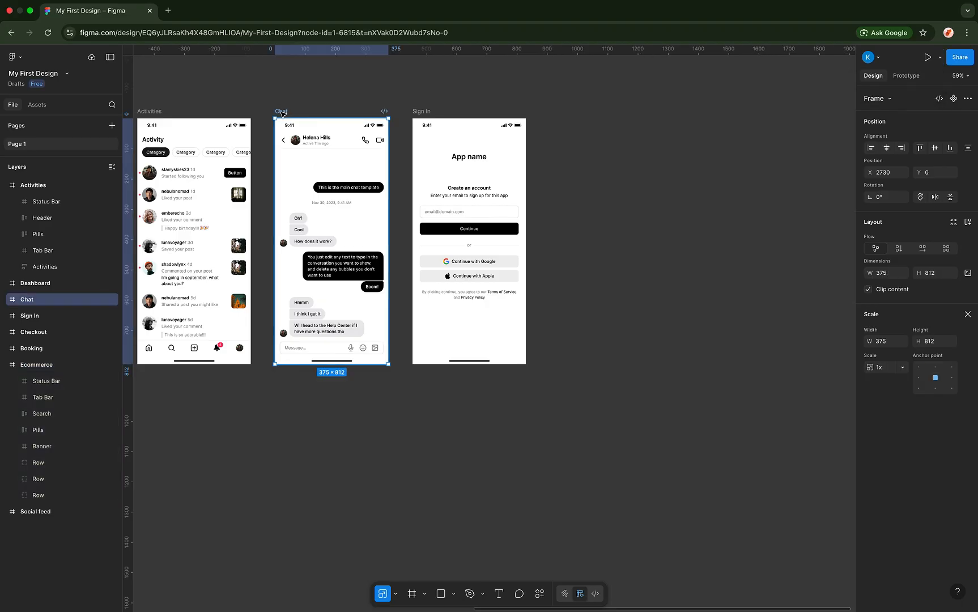
pyautogui.click(939, 58)
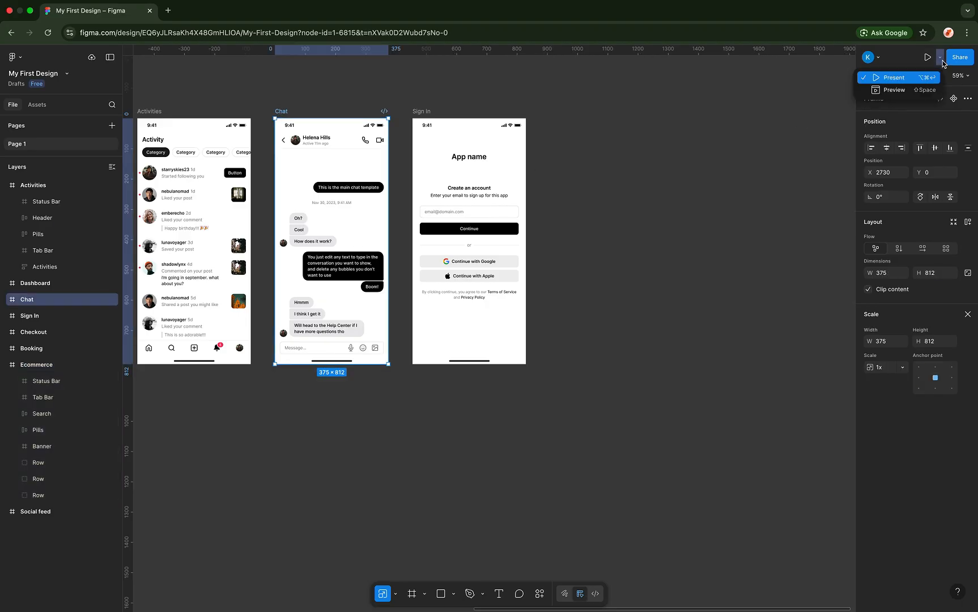
pyautogui.click(905, 91)
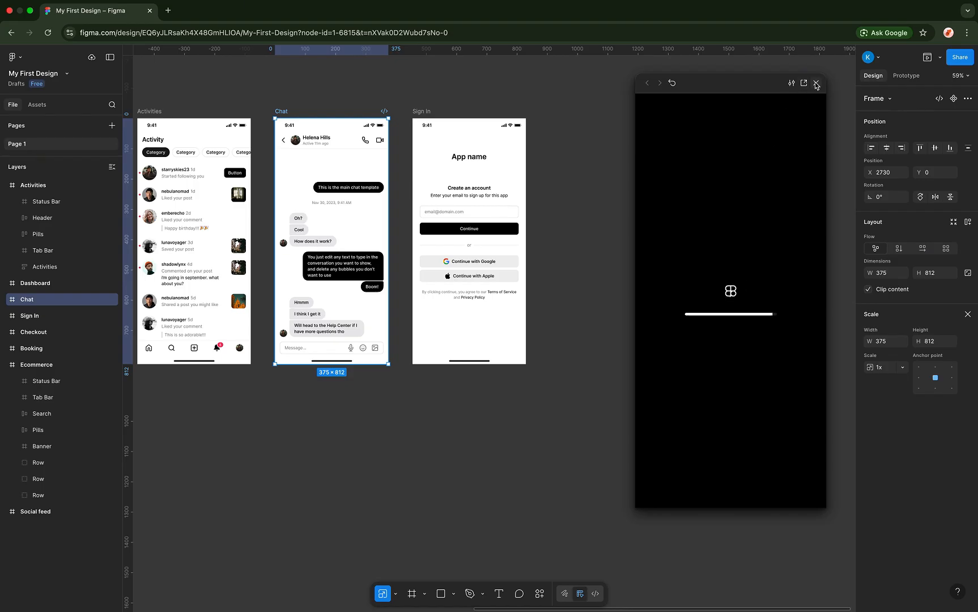
pyautogui.click(940, 59)
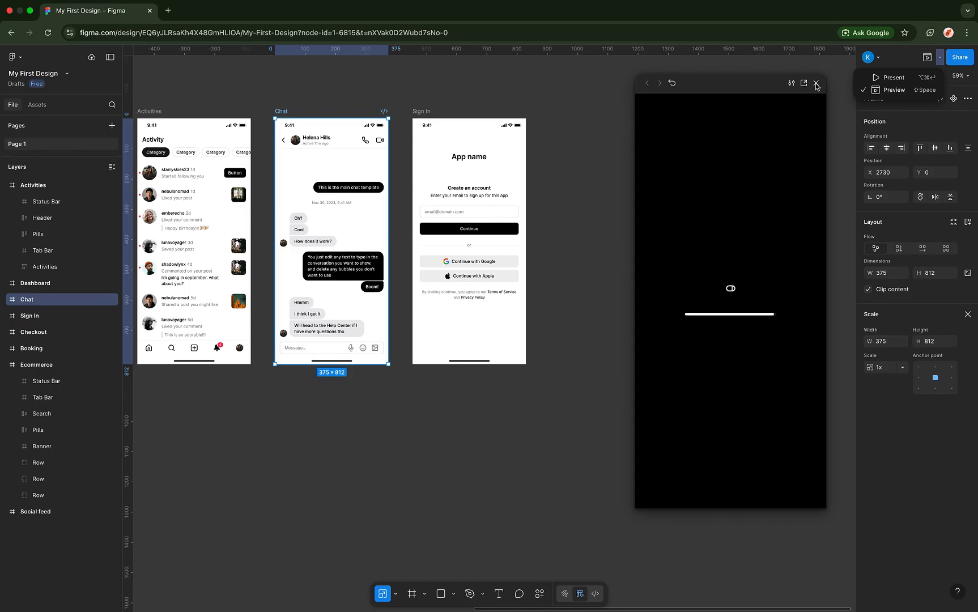
pyautogui.click(843, 95)
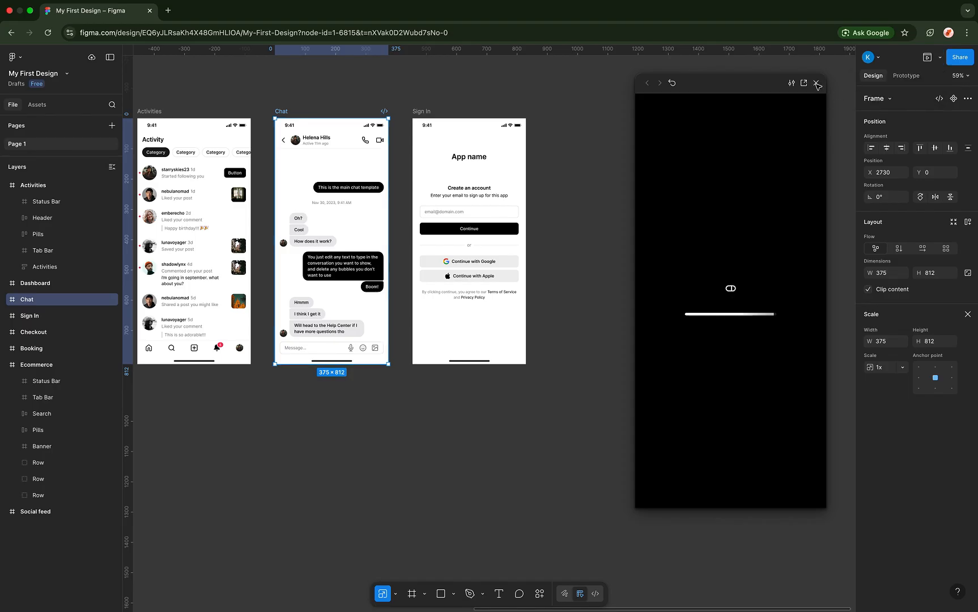
pyautogui.press('Escape')
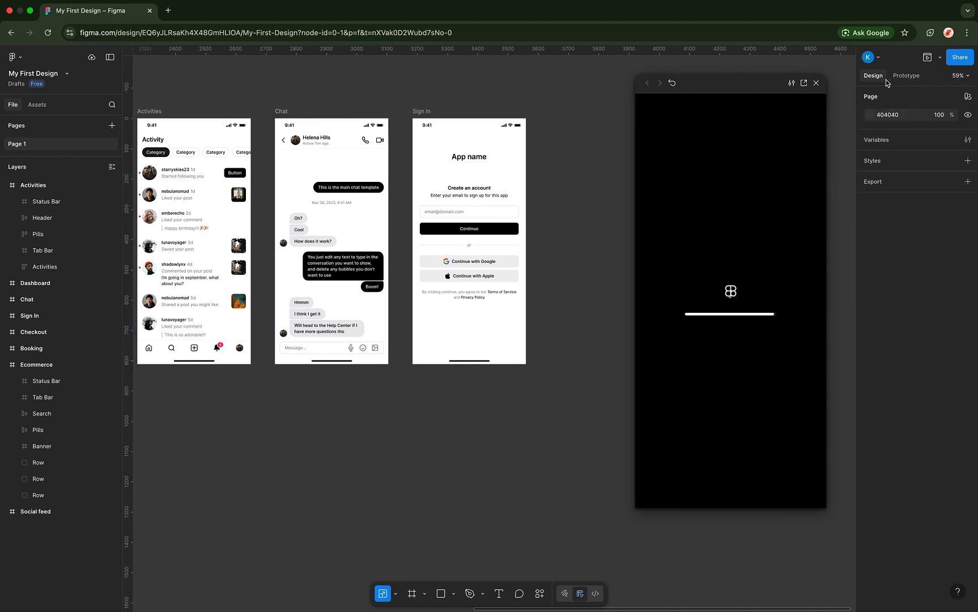
# - Invite the collaborator's e-mail with 'can view' access, then copy the file's share link
pyautogui.click(960, 57)
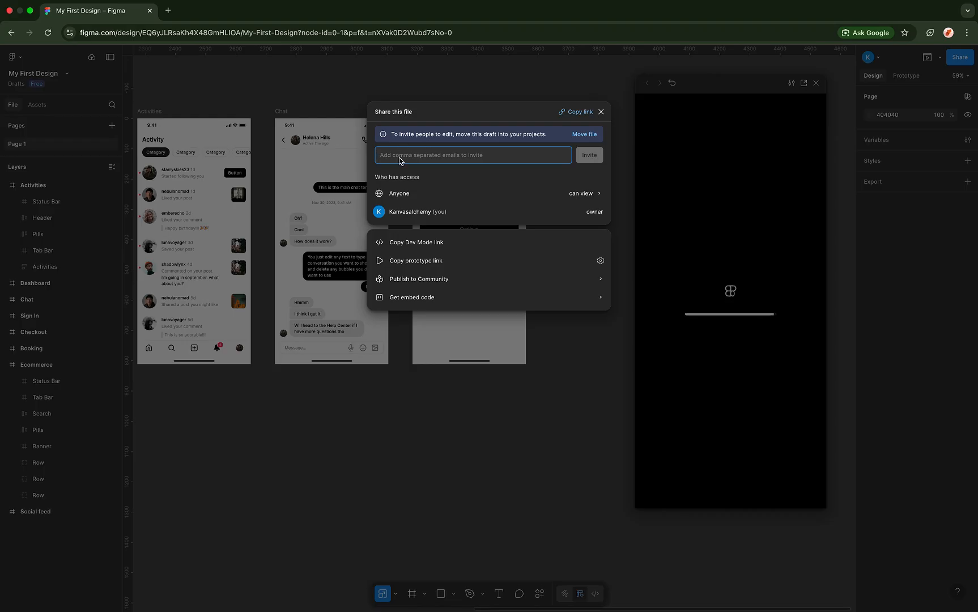
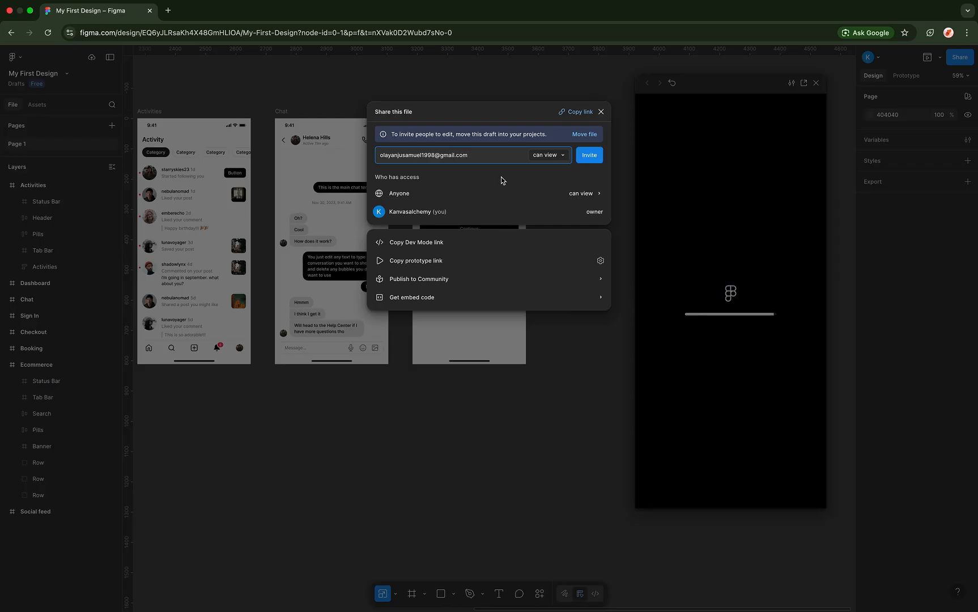
pyautogui.click(562, 154)
pyautogui.click(554, 156)
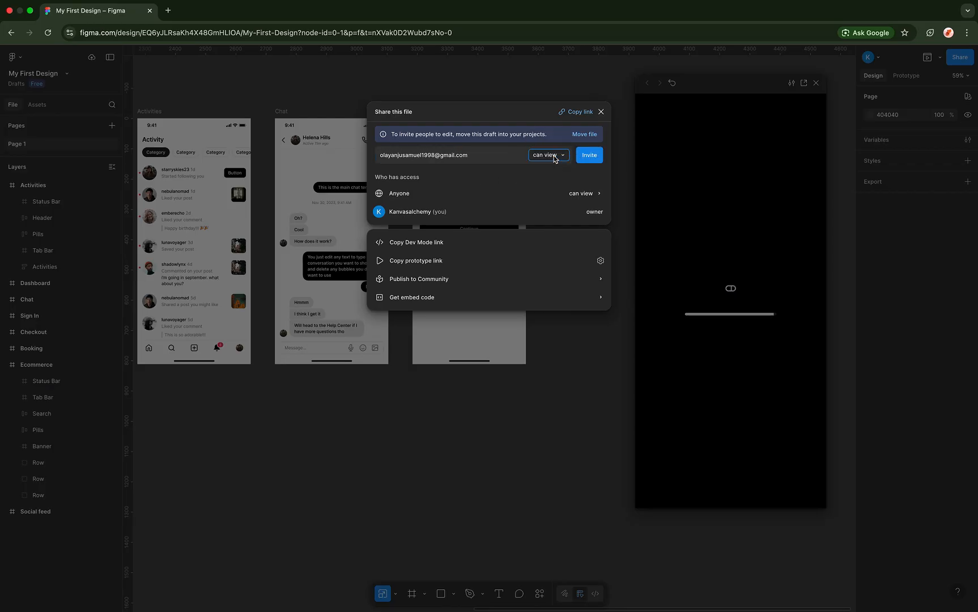
pyautogui.click(586, 163)
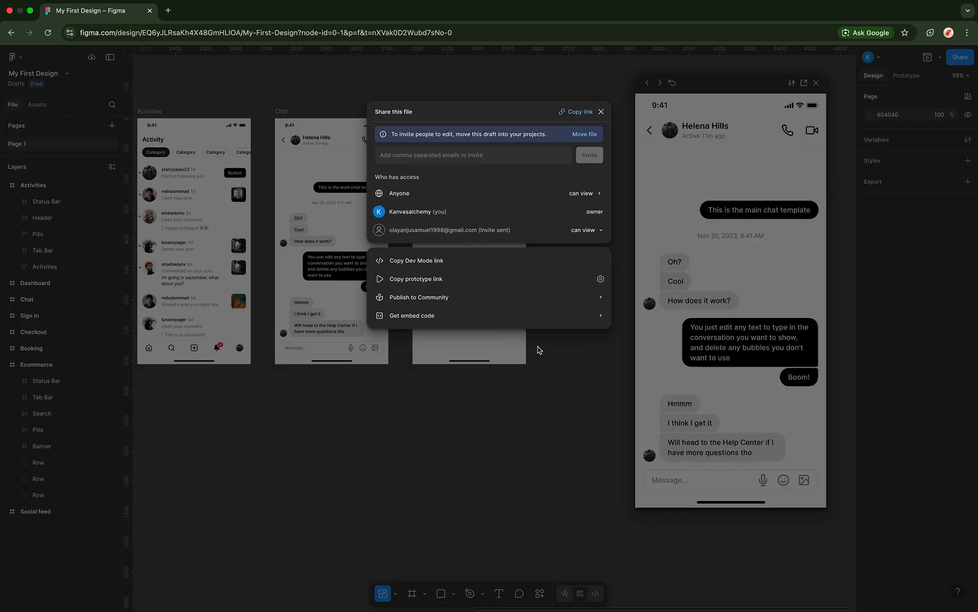
pyautogui.click(564, 112)
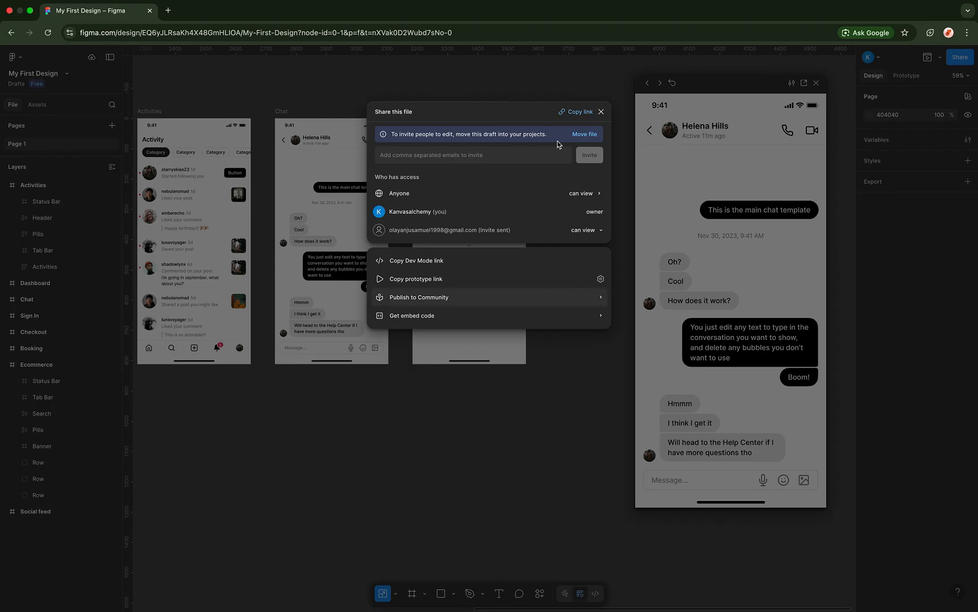
pyautogui.click(601, 111)
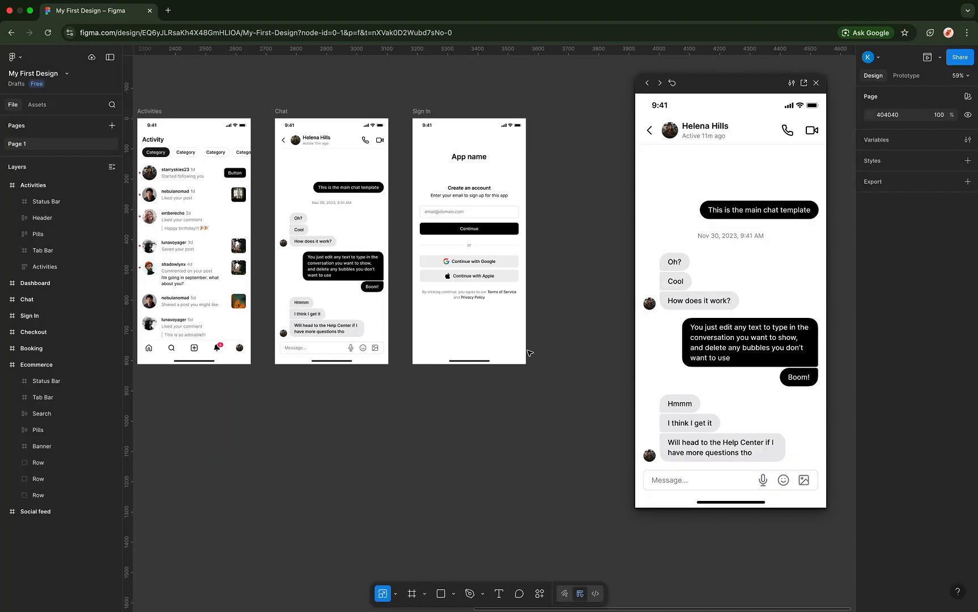
# - Paste the copied link as a text box near the frames, reposition it, then delete it
pyautogui.click(499, 593)
pyautogui.click(432, 451)
pyautogui.hotkey('ctrl', 'v')
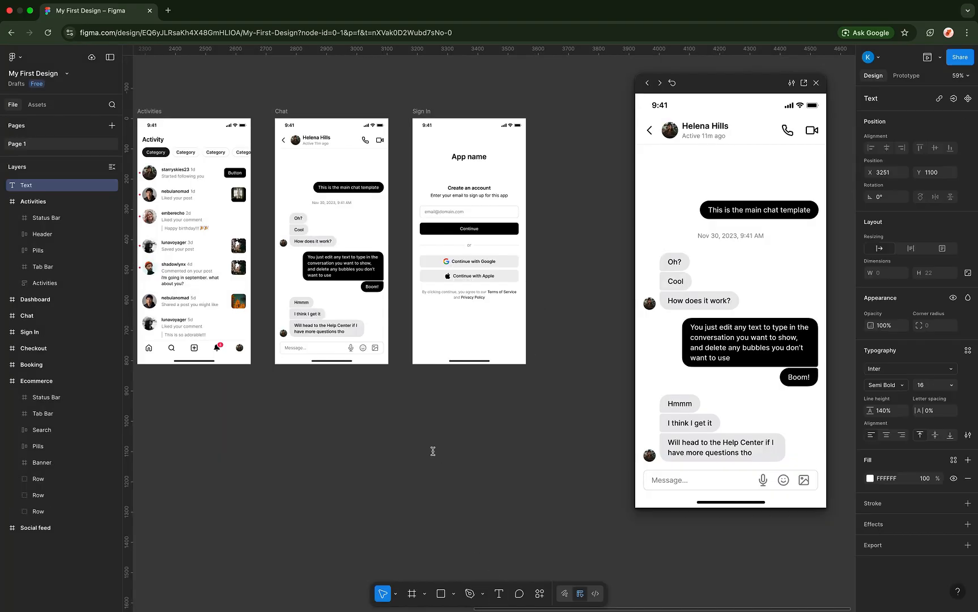
pyautogui.click(525, 439)
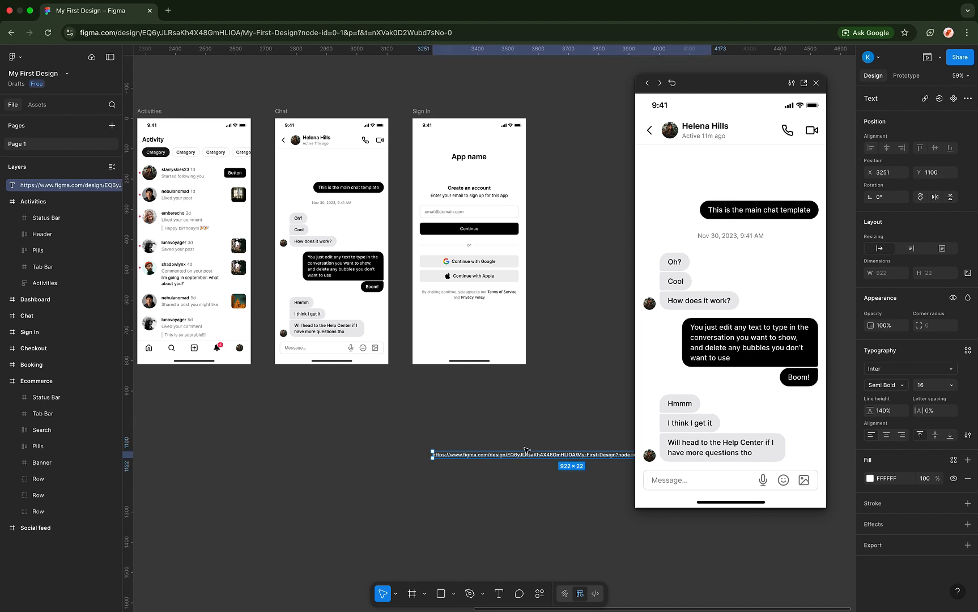
pyautogui.moveTo(527, 454); pyautogui.dragTo(378, 447)
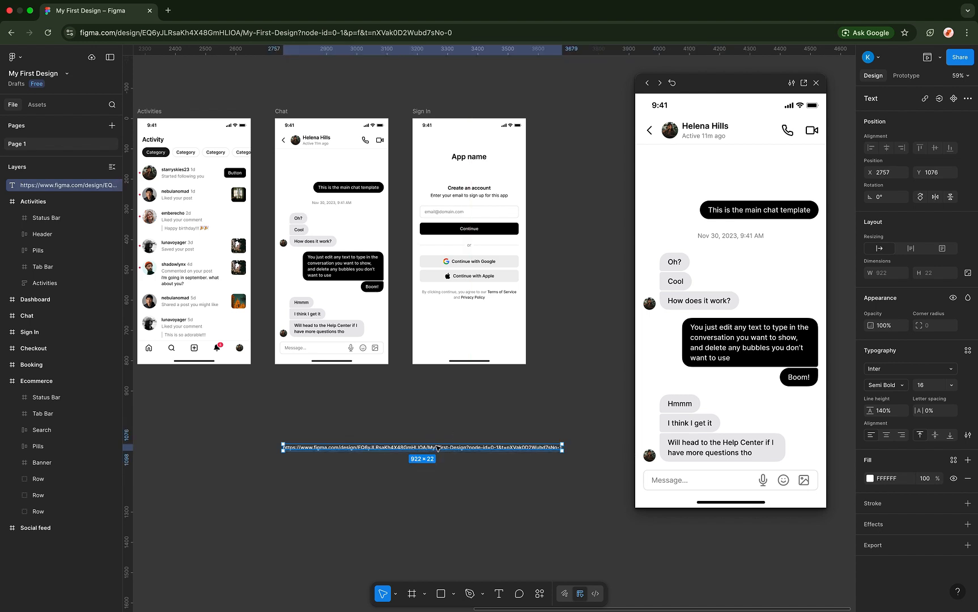
pyautogui.moveTo(458, 442); pyautogui.dragTo(461, 420)
pyautogui.press('BackSpace')
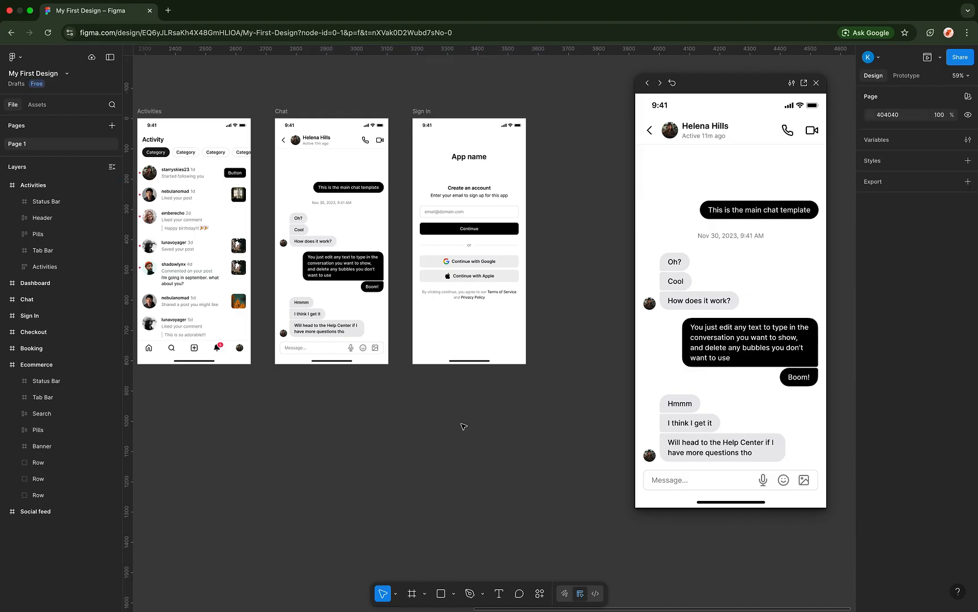
# - Enlarge the prototype preview window, then close it
pyautogui.hscroll(3, 465, 367)
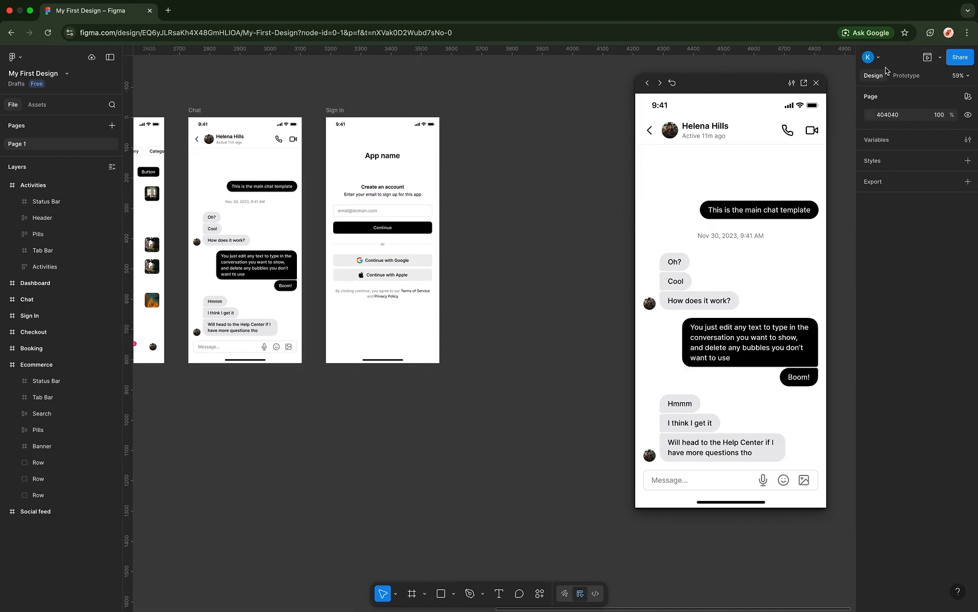
pyautogui.click(940, 58)
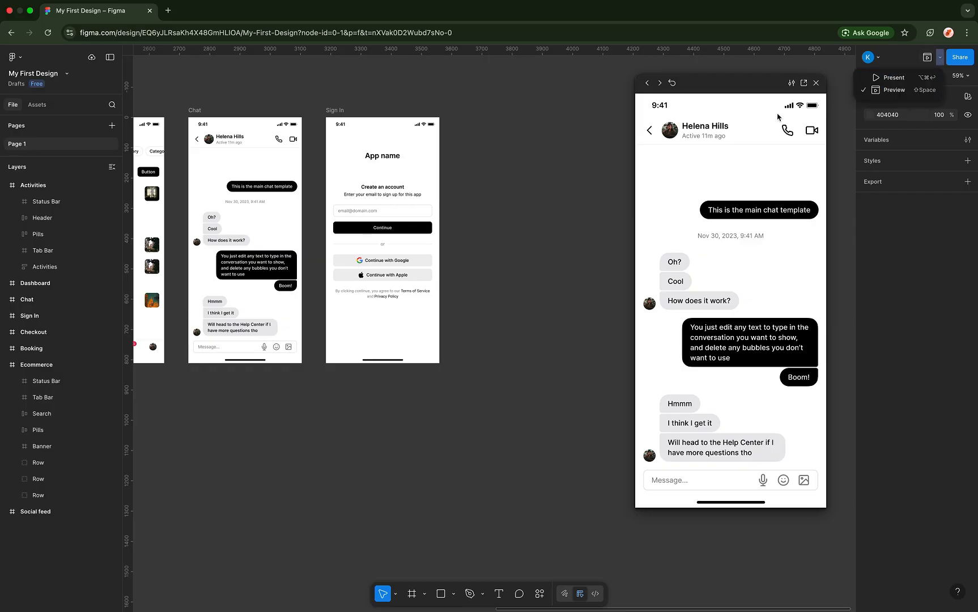
pyautogui.click(718, 310)
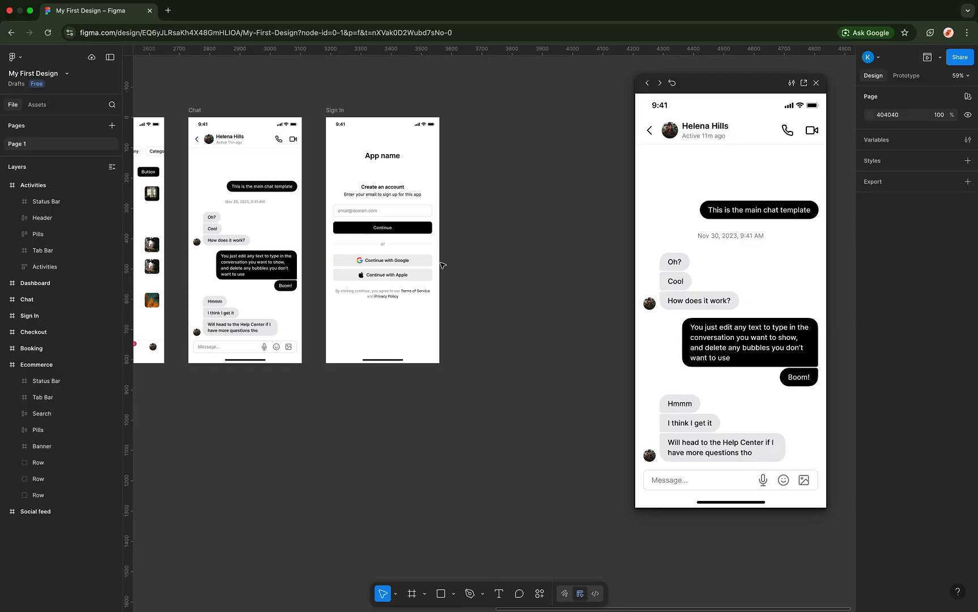
pyautogui.hscroll(-5, 442, 265)
pyautogui.scroll(5, 299, 249)
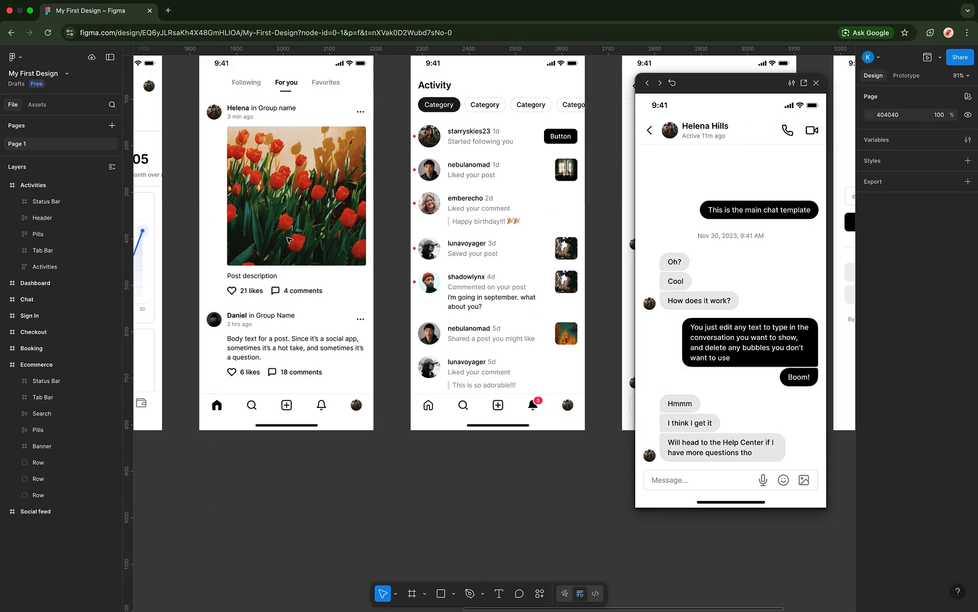
pyautogui.hscroll(6, 623, 343)
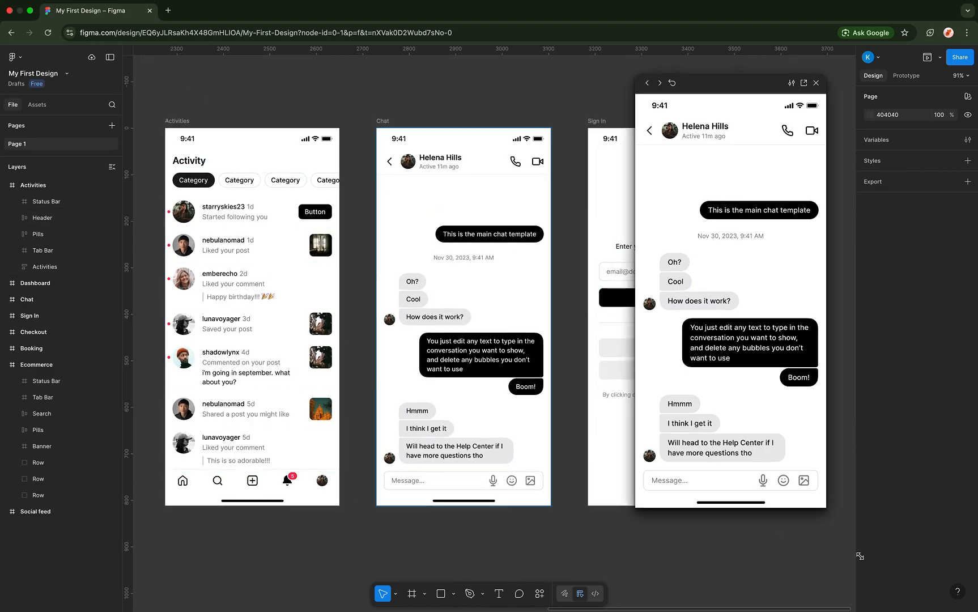
pyautogui.moveTo(825, 507); pyautogui.dragTo(926, 610)
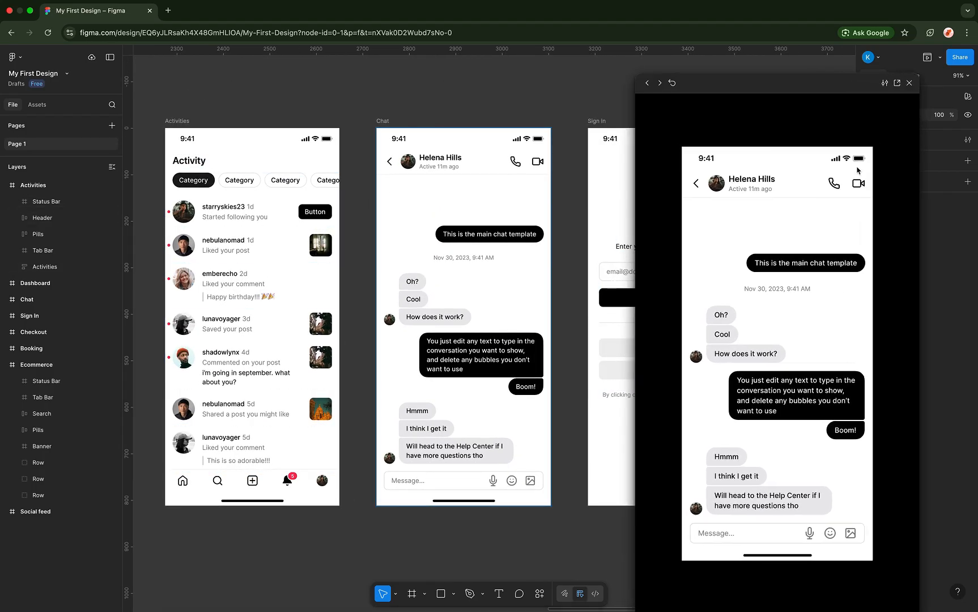
pyautogui.click(914, 83)
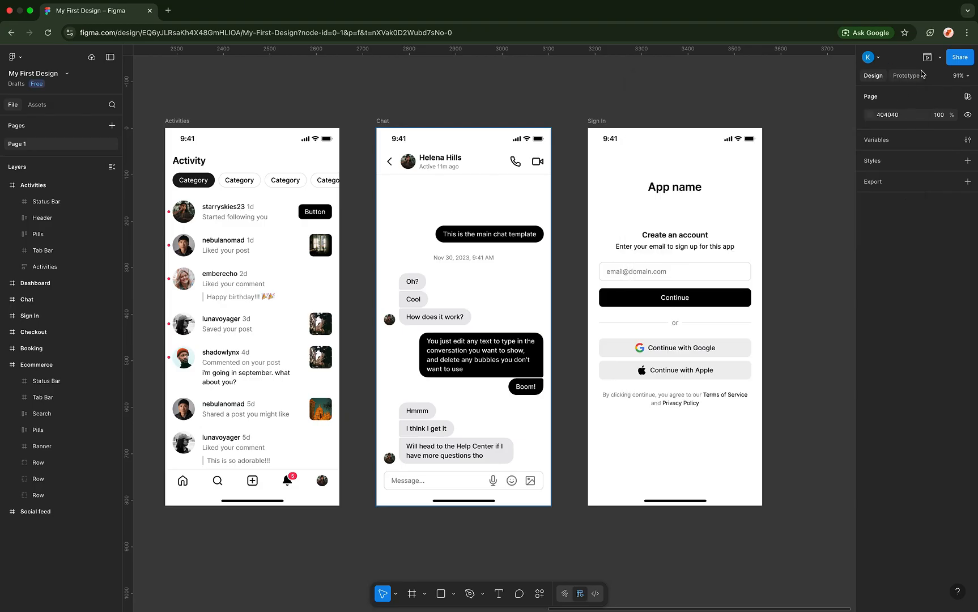
# - Switch the right panel to the Prototype properties
pyautogui.click(939, 57)
pyautogui.click(908, 64)
pyautogui.click(908, 78)
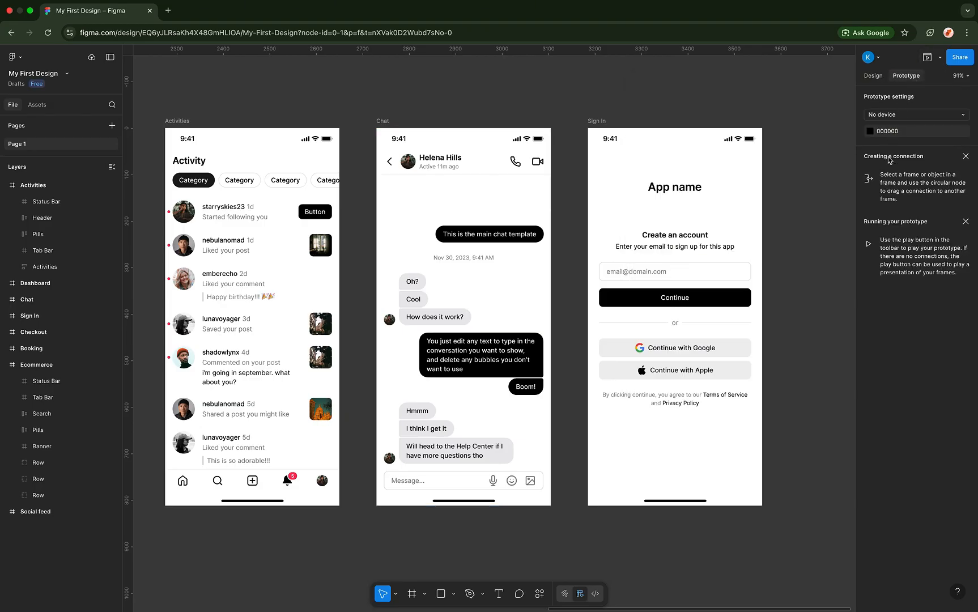
# - Set the prototype device to iPhone 13 mini, then select the Chat frame for previewing
pyautogui.click(901, 116)
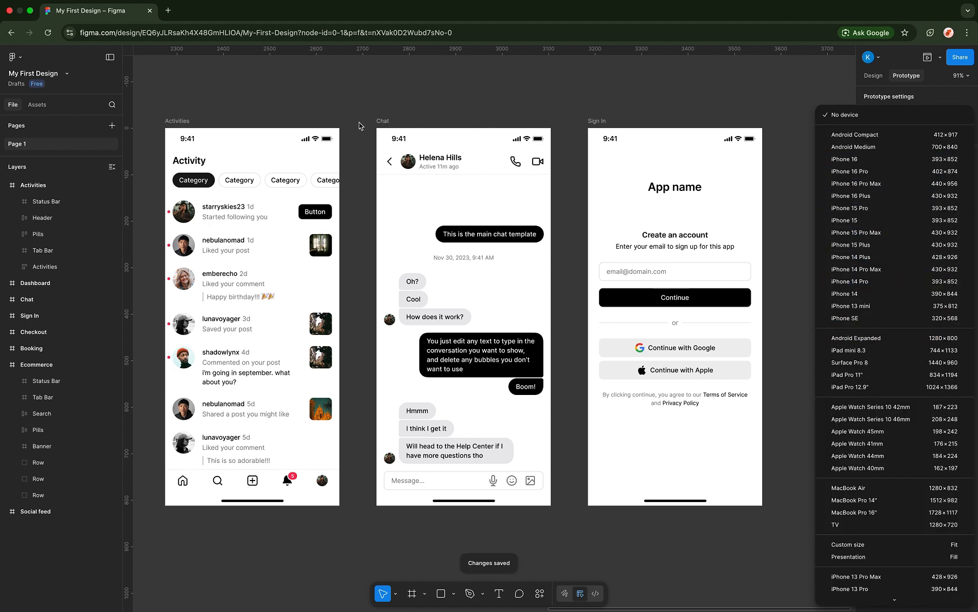
pyautogui.click(377, 123)
pyautogui.click(380, 121)
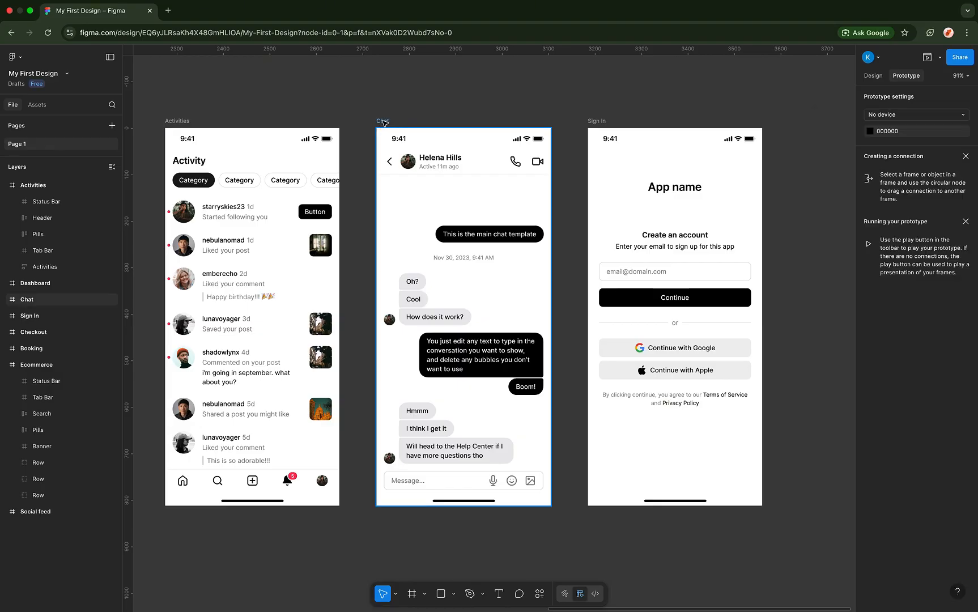
pyautogui.click(872, 76)
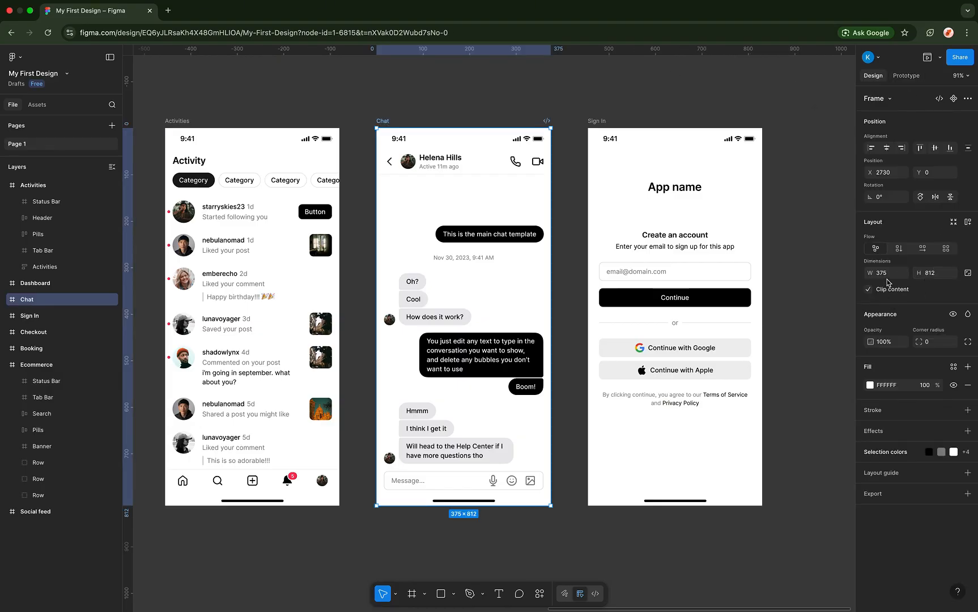
pyautogui.click(906, 75)
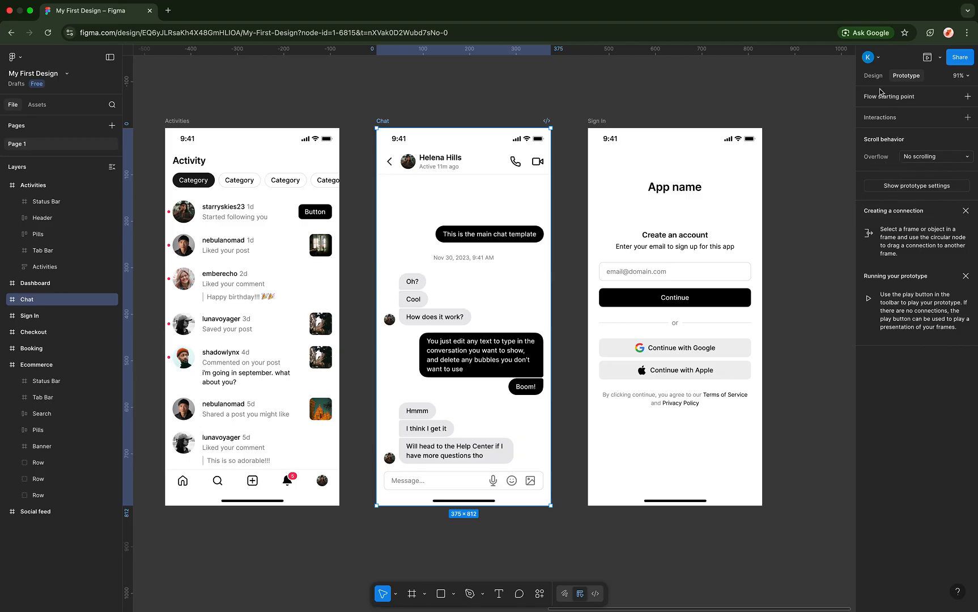
pyautogui.click(788, 115)
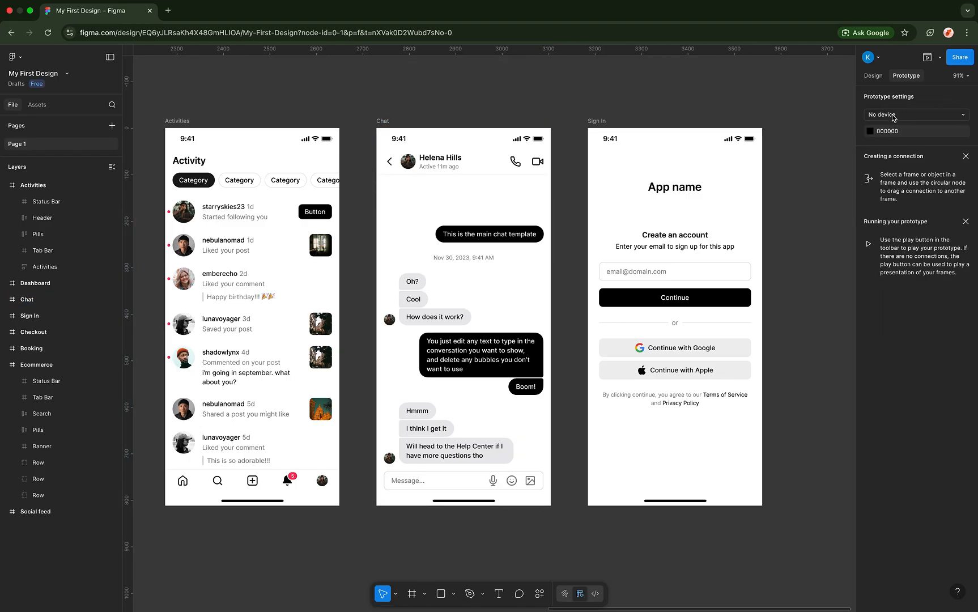
pyautogui.click(893, 117)
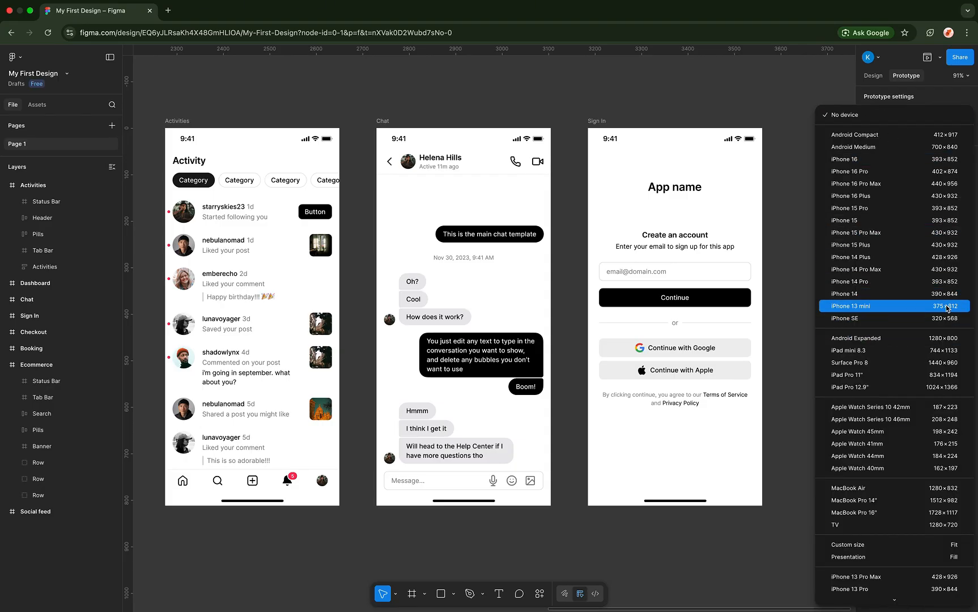
pyautogui.click(850, 306)
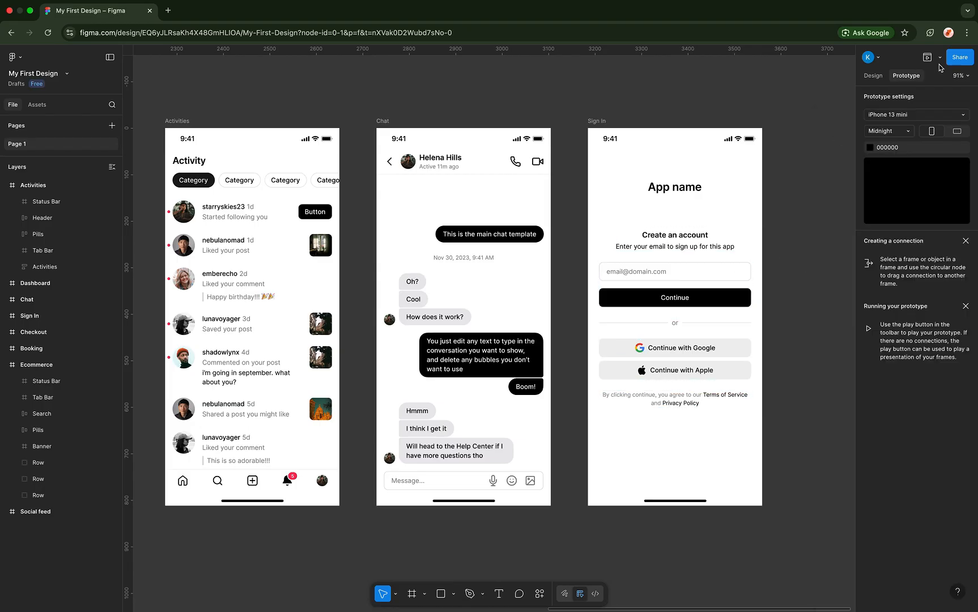
pyautogui.click(385, 121)
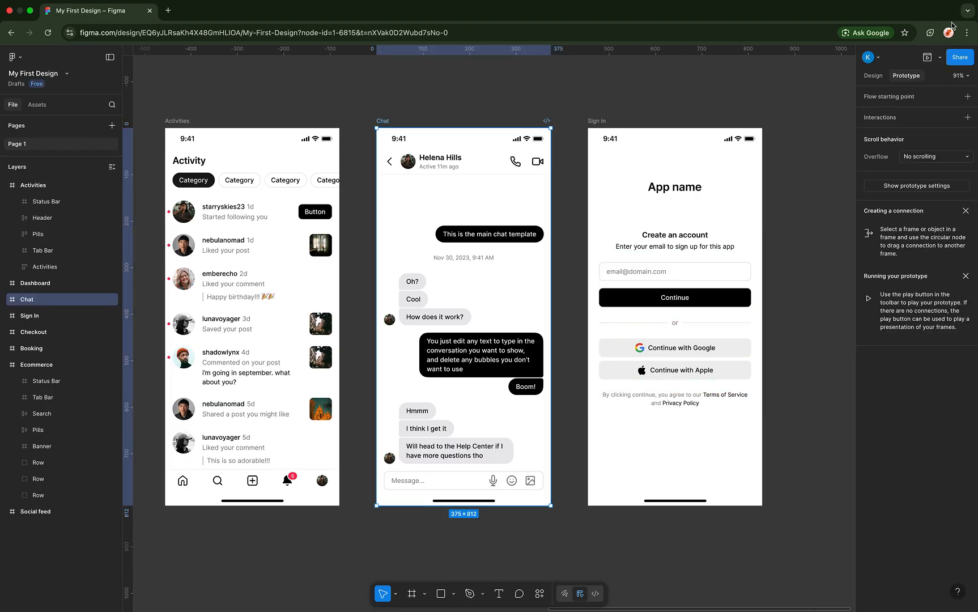
pyautogui.click(941, 59)
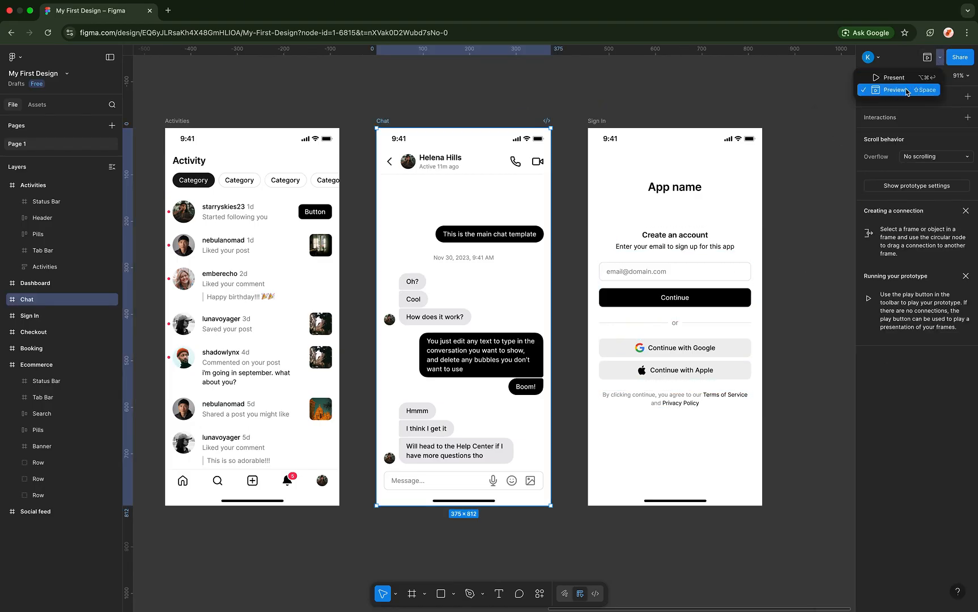
# - Preview Chat in the iPhone 13 mini frame, enlarge and move the window, then close it
pyautogui.click(907, 93)
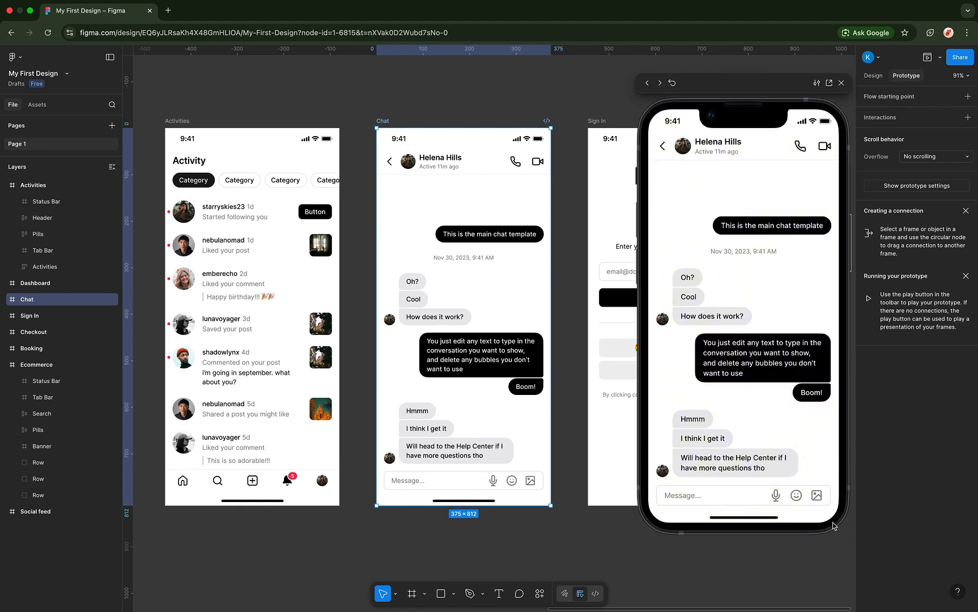
pyautogui.moveTo(875, 549); pyautogui.dragTo(894, 580)
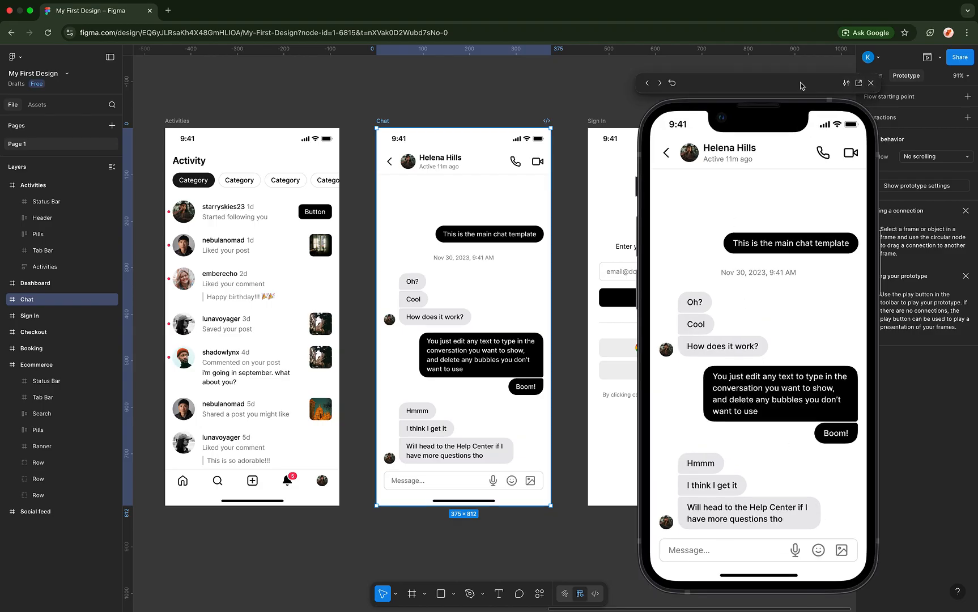
pyautogui.moveTo(707, 83); pyautogui.dragTo(800, 78)
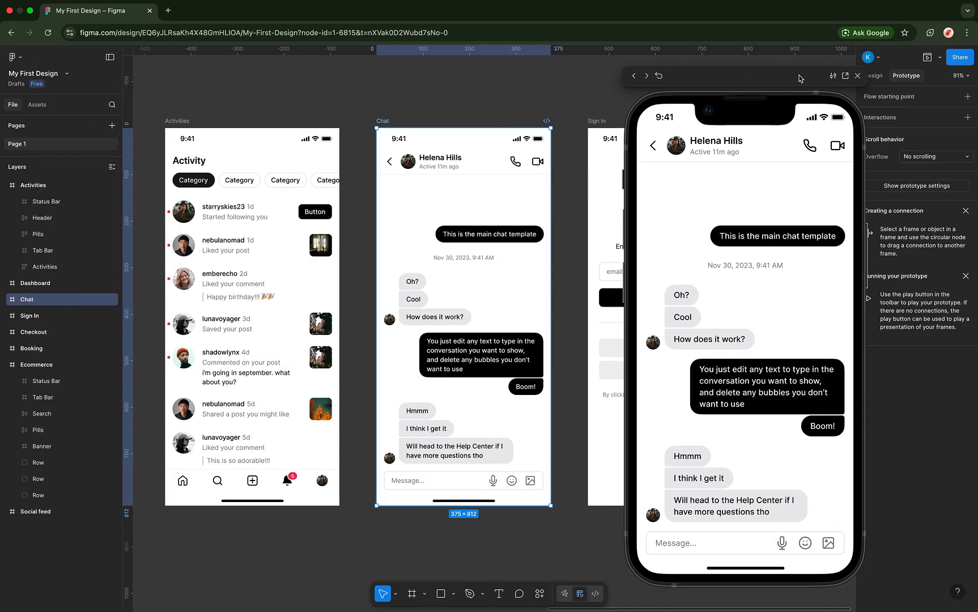
pyautogui.click(857, 76)
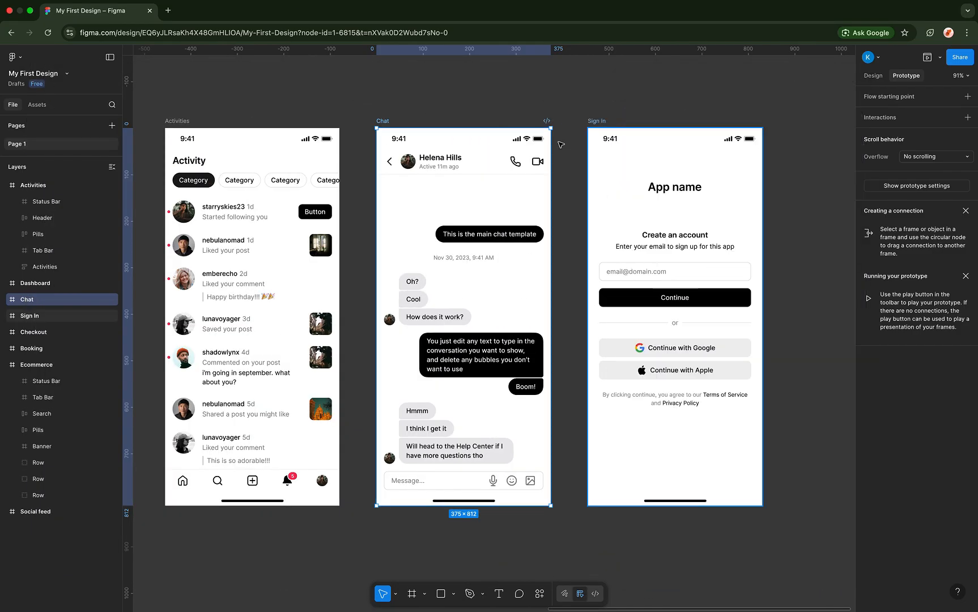
# - Set the prototype background colour from black 000000 to green 239240
pyautogui.hscroll(5, 583, 173)
pyautogui.click(784, 144)
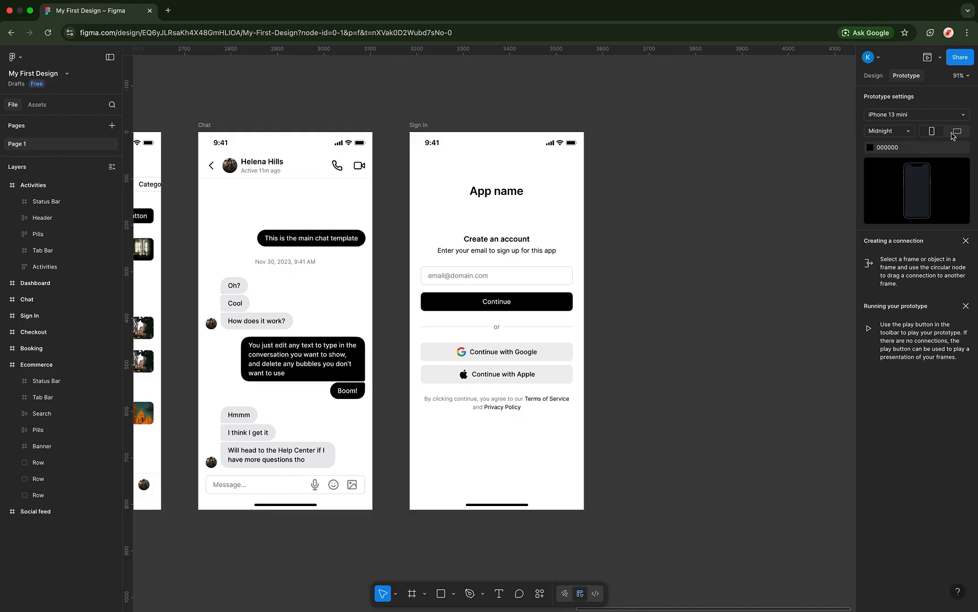
pyautogui.click(870, 149)
pyautogui.moveTo(796, 245); pyautogui.dragTo(857, 168)
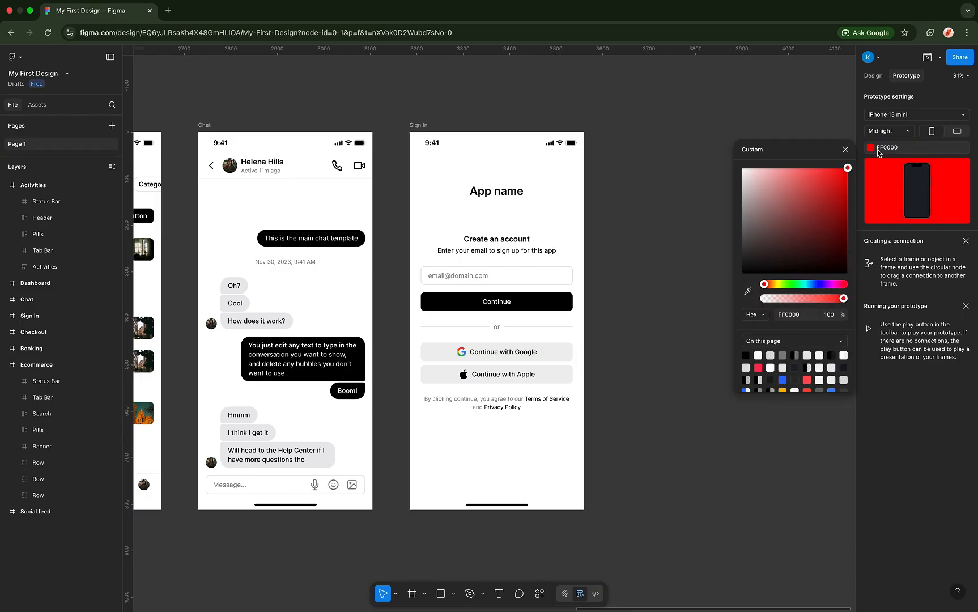
pyautogui.click(822, 213)
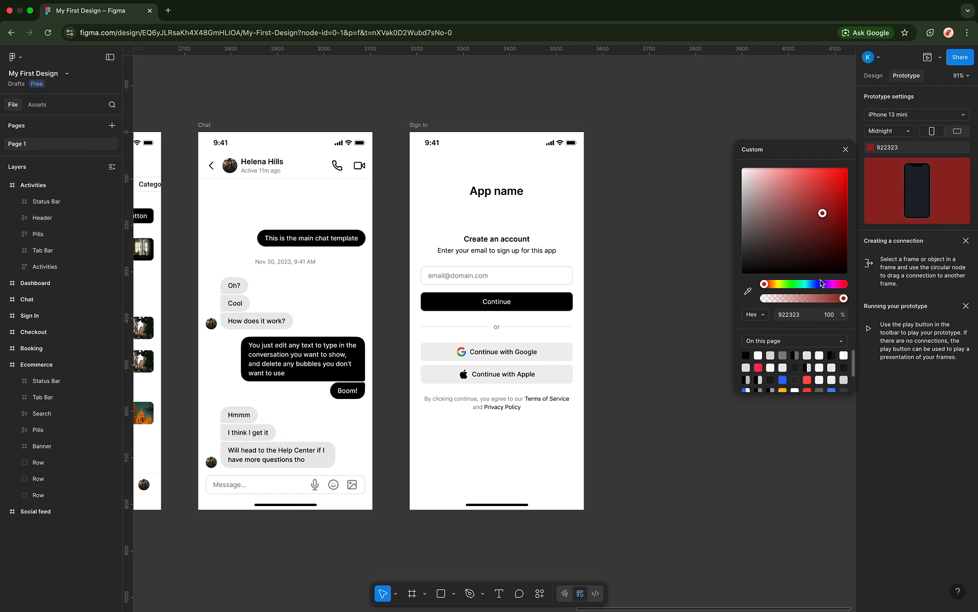
pyautogui.moveTo(820, 281); pyautogui.dragTo(794, 283)
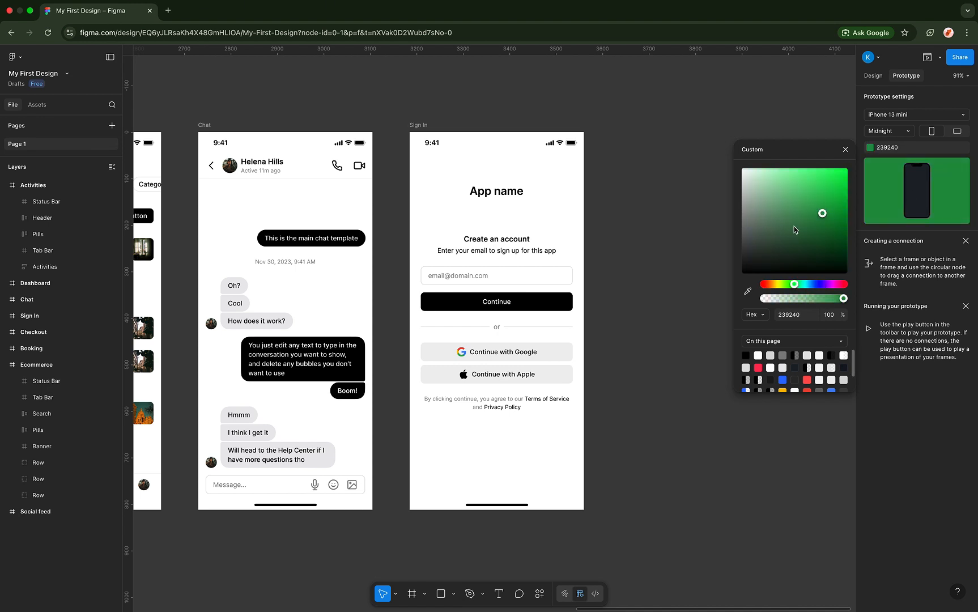
pyautogui.click(845, 148)
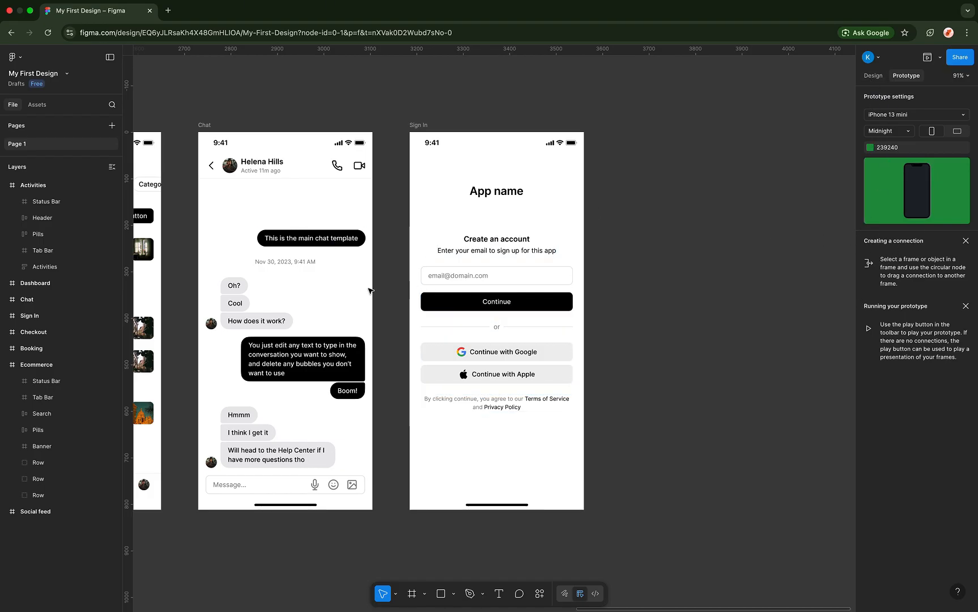
pyautogui.hscroll(-8, 381, 244)
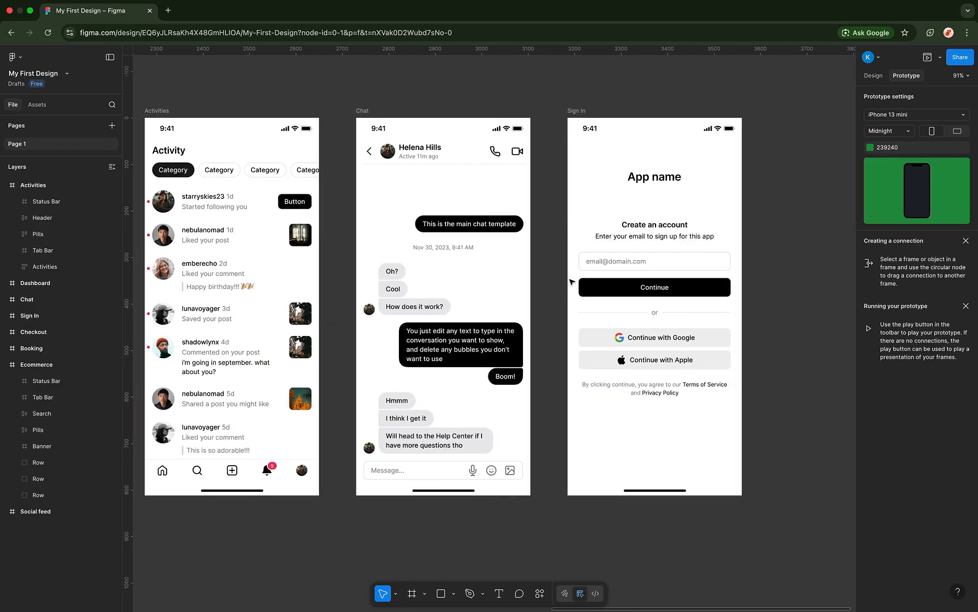
# - Link Sign In's Continue button to the Chat frame with On tap, Navigate to, Instant
pyautogui.hscroll(3, 571, 282)
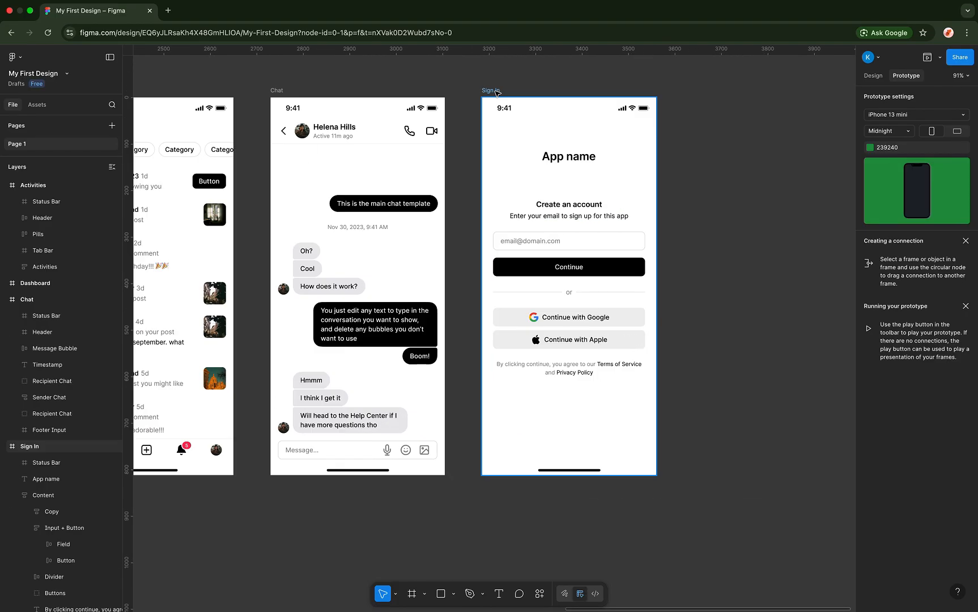
pyautogui.click(490, 91)
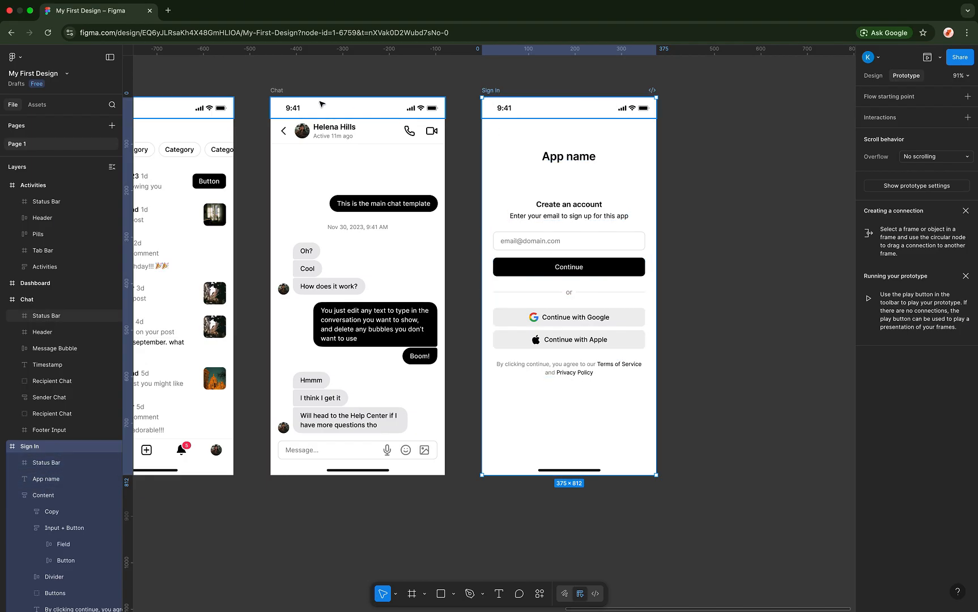
pyautogui.click(550, 266)
pyautogui.doubleClick(549, 267)
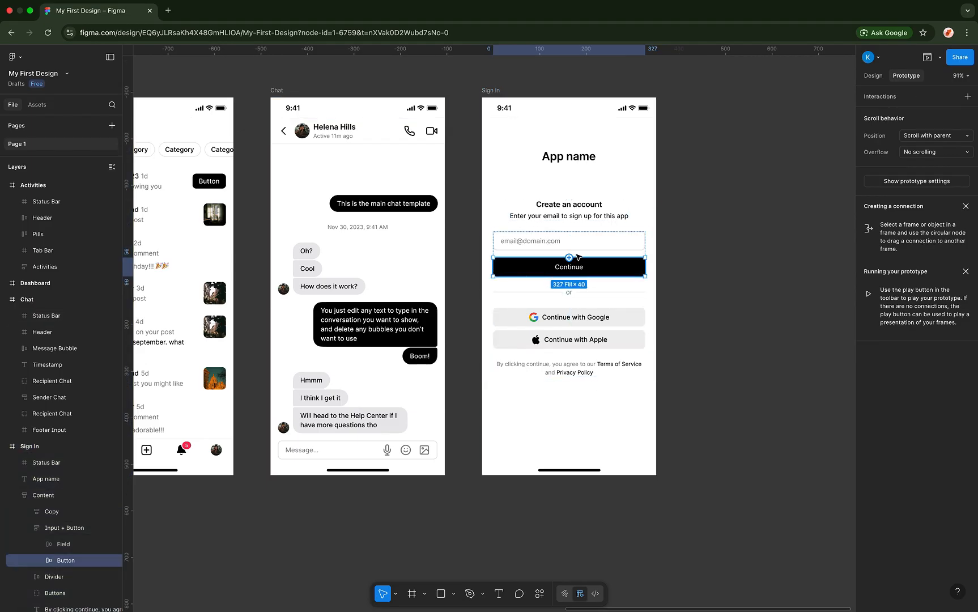
pyautogui.moveTo(493, 266); pyautogui.dragTo(460, 257)
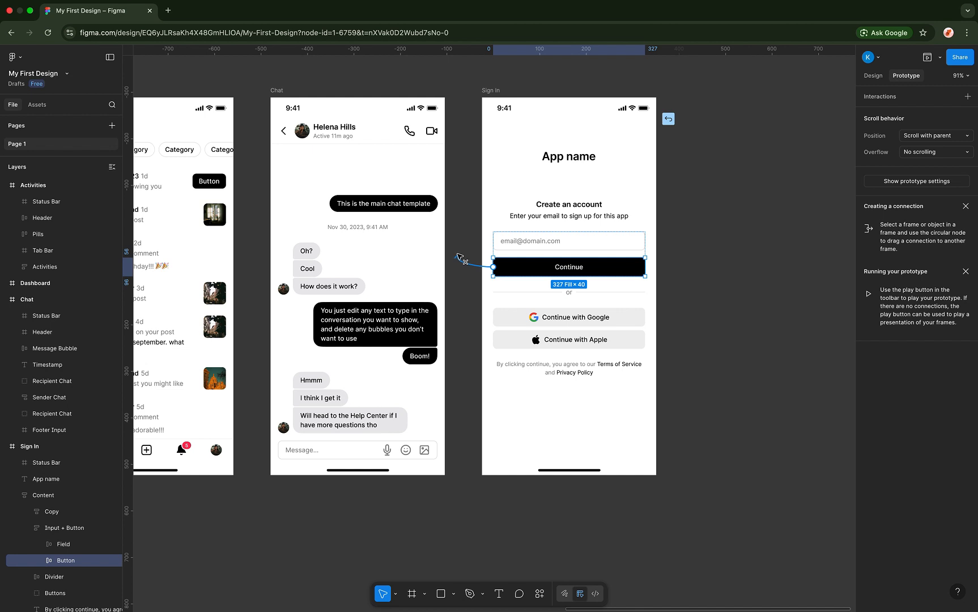
pyautogui.moveTo(460, 258); pyautogui.dragTo(435, 258)
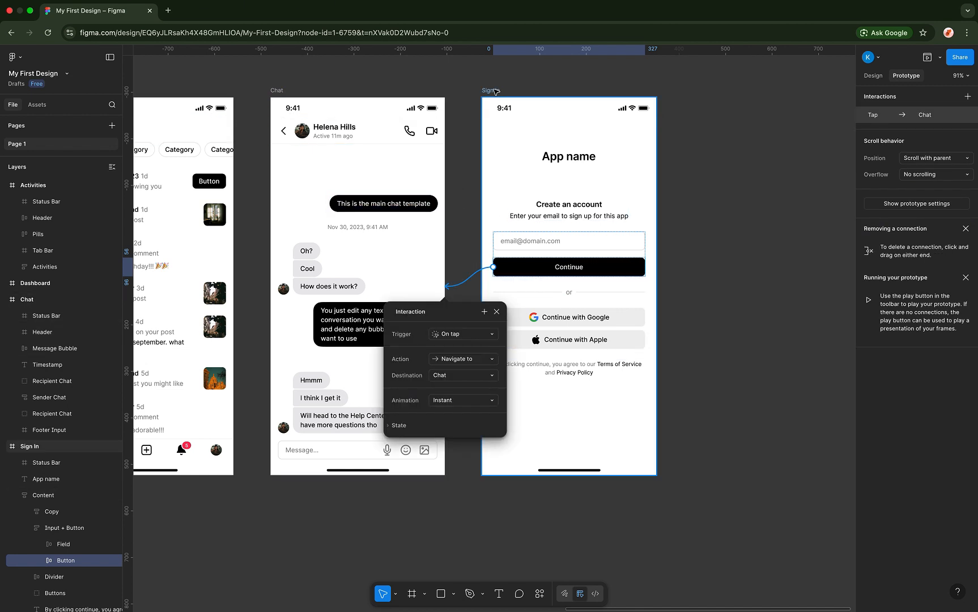
pyautogui.click(491, 90)
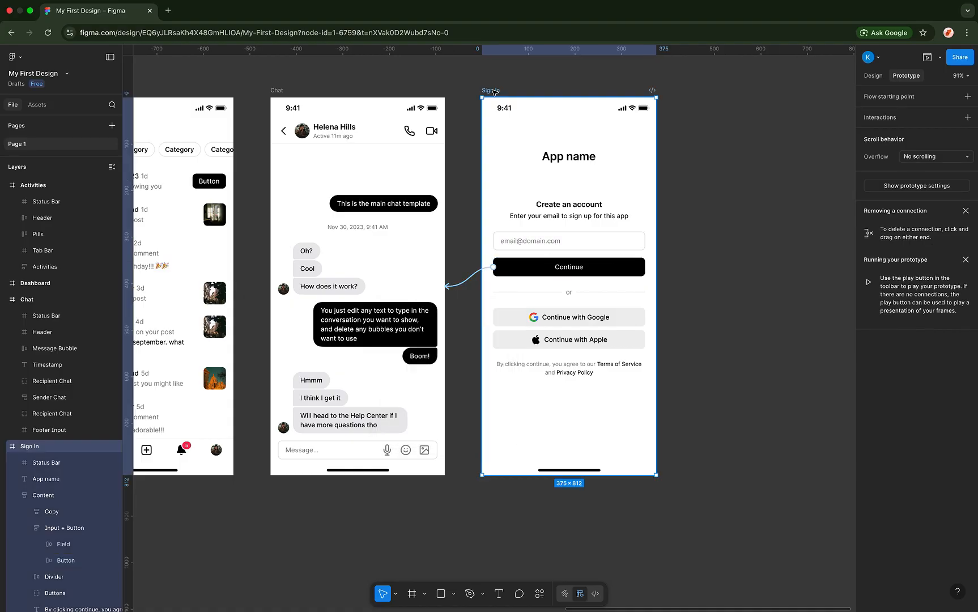
pyautogui.click(940, 57)
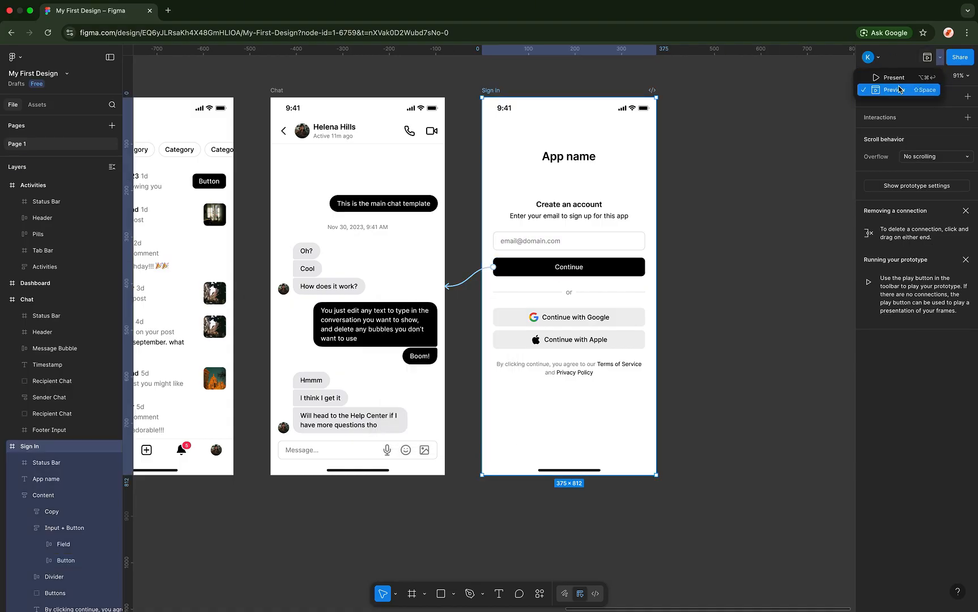
pyautogui.click(899, 91)
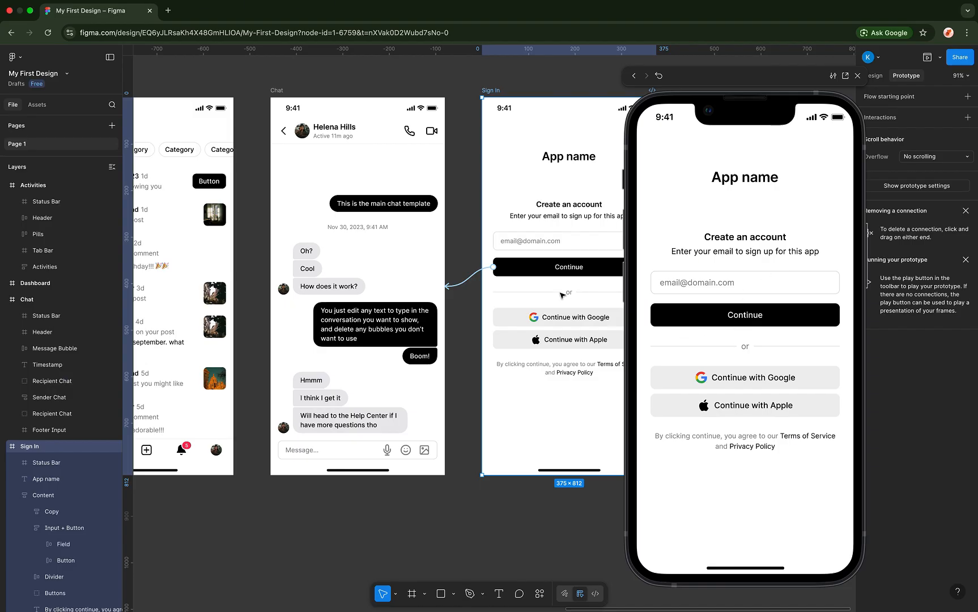
pyautogui.click(723, 317)
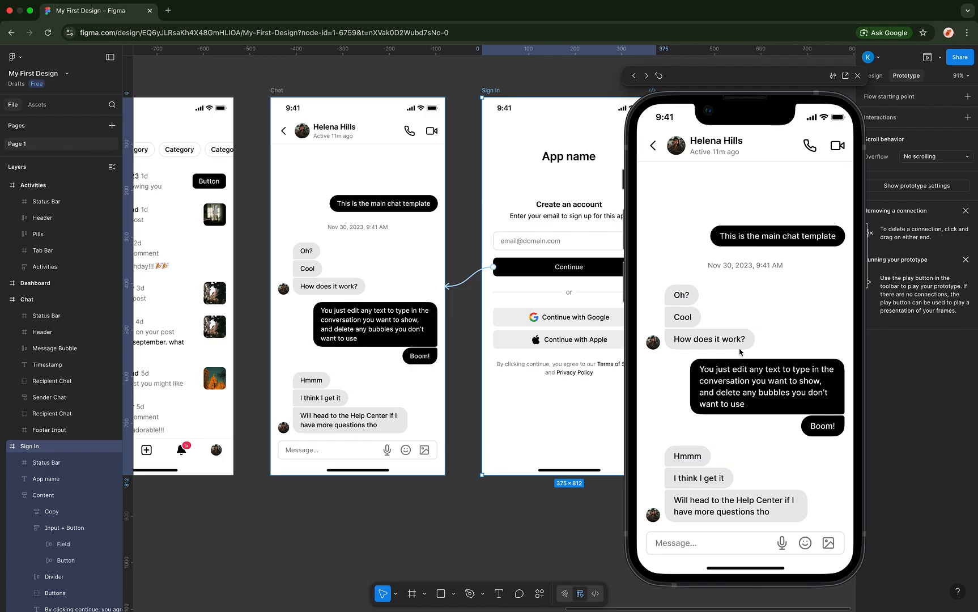
# - Close the prototype preview and show the page's Design properties
pyautogui.click(857, 76)
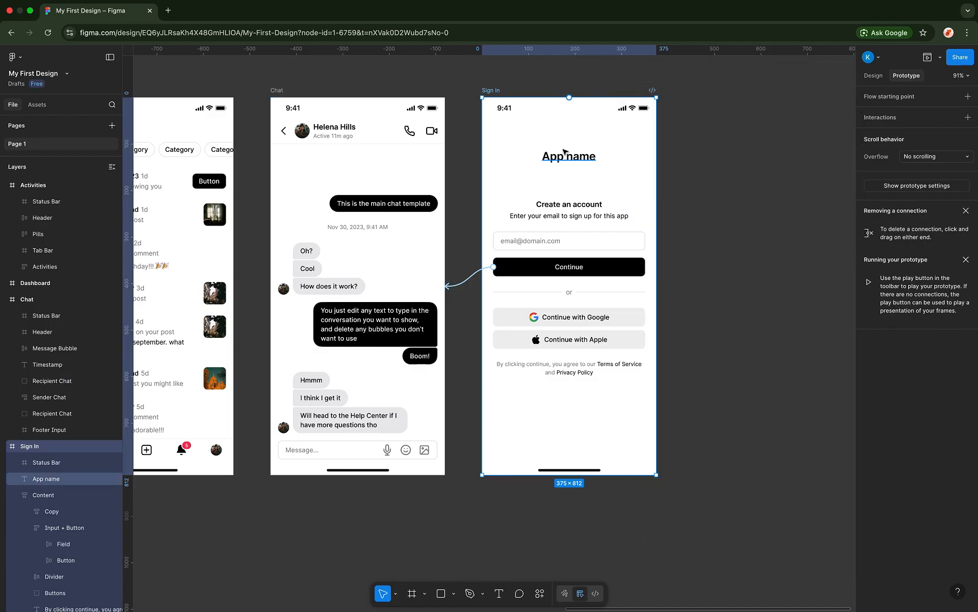
pyautogui.hscroll(-3, 498, 216)
pyautogui.scroll(-1, 499, 216)
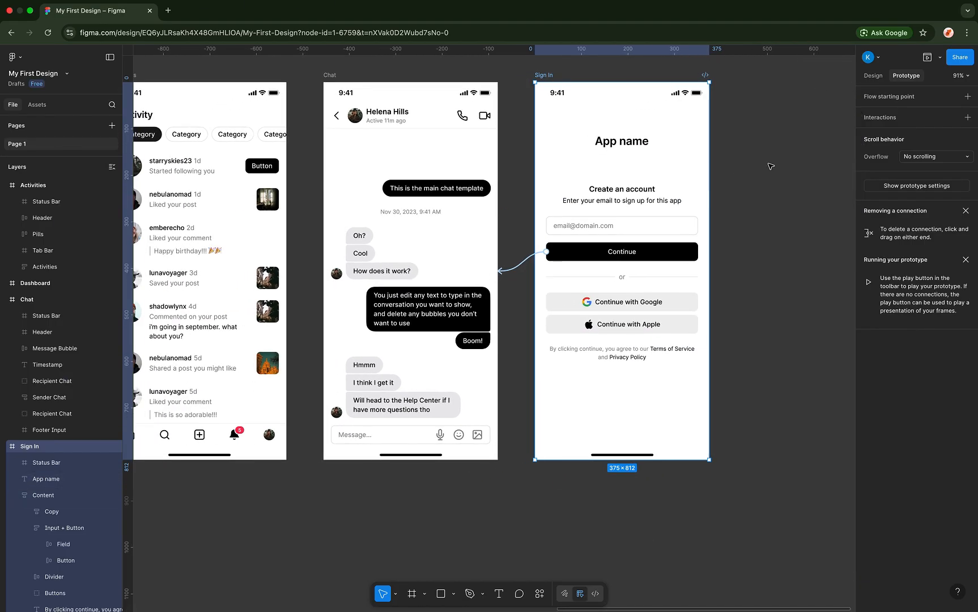
pyautogui.click(771, 166)
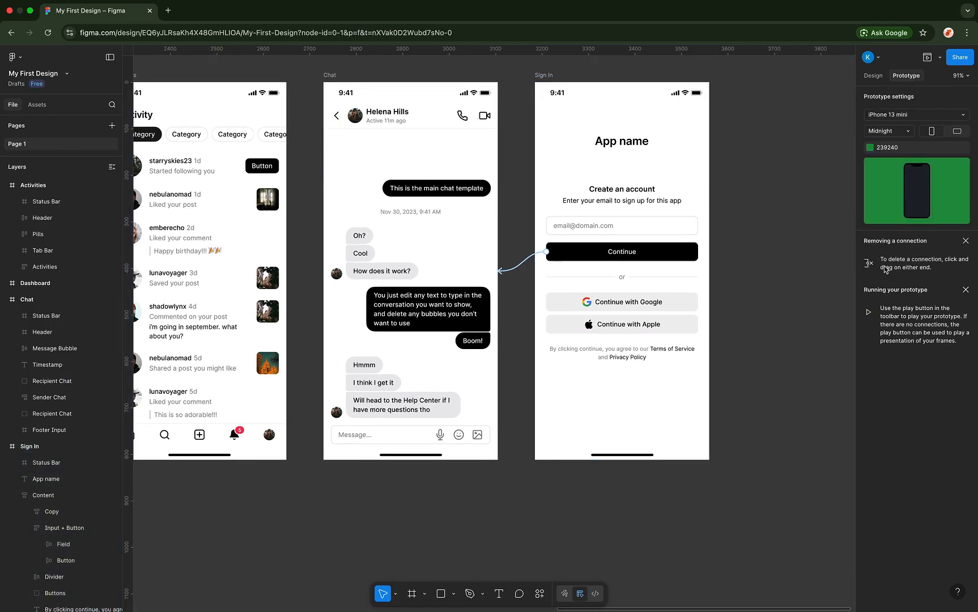
pyautogui.click(878, 77)
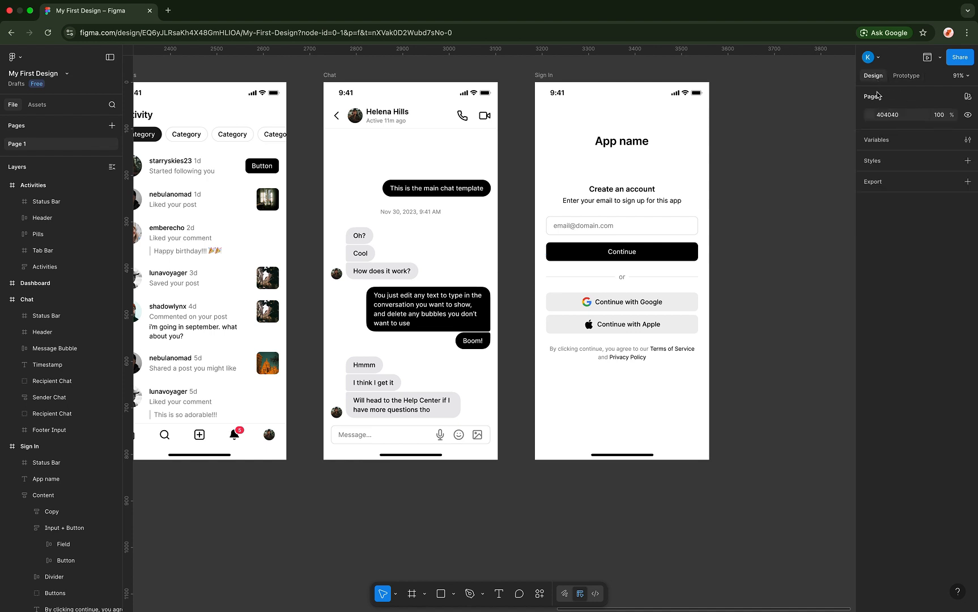
# - Try a different page background colour, leaving it at dark grey 404040
pyautogui.hscroll(5, 726, 164)
pyautogui.scroll(1, 726, 164)
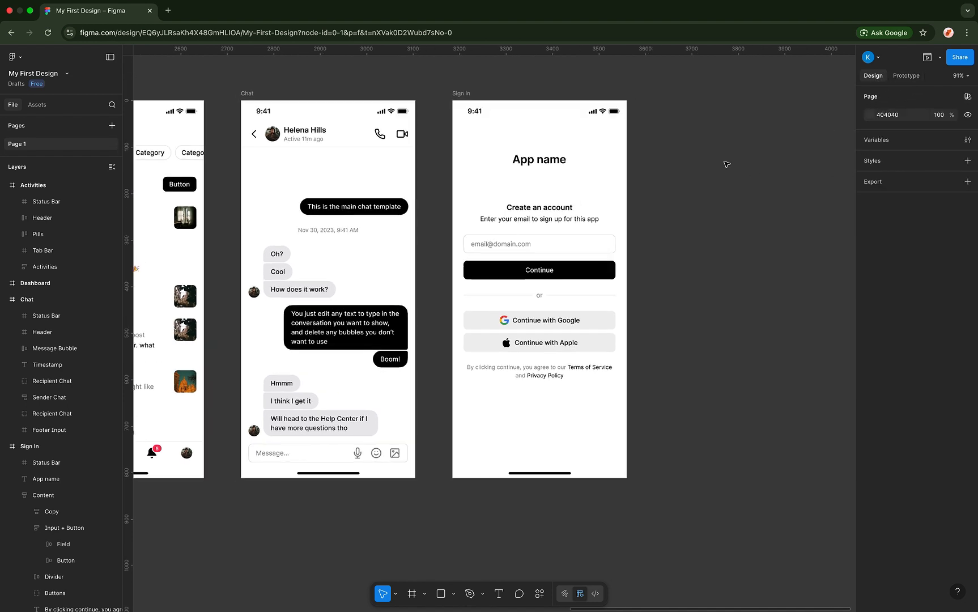
pyautogui.click(869, 114)
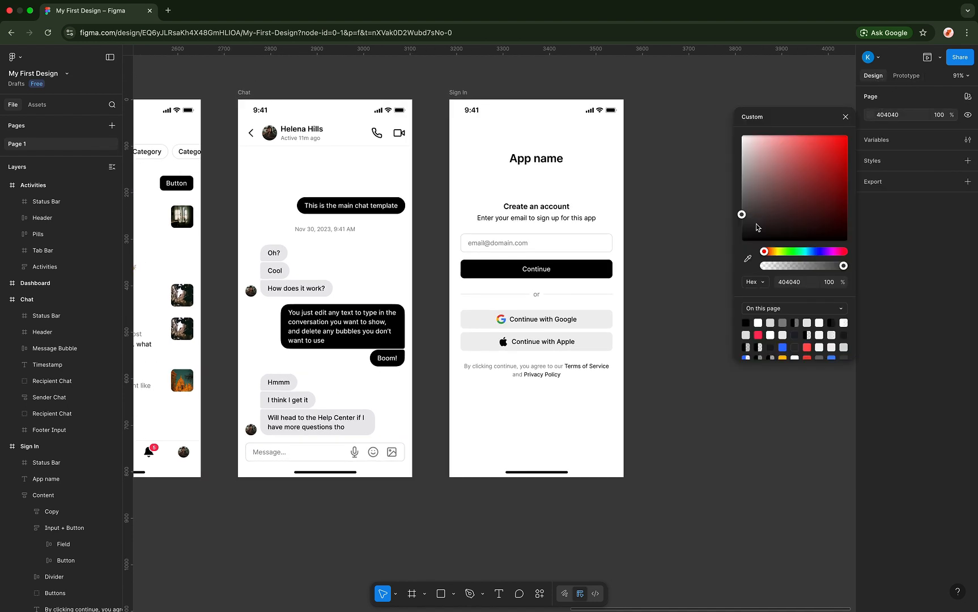
pyautogui.moveTo(776, 189); pyautogui.dragTo(721, 170)
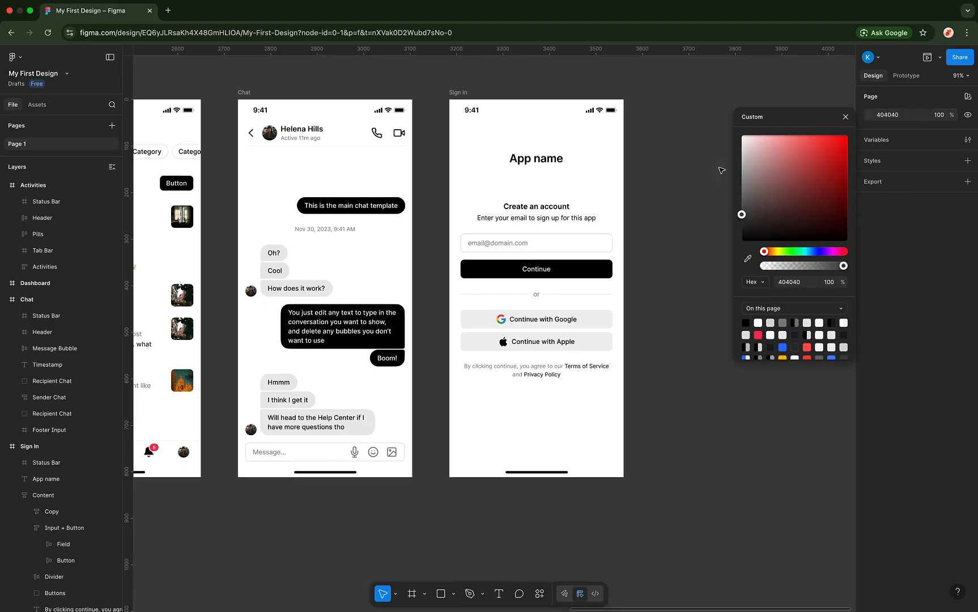
pyautogui.click(844, 118)
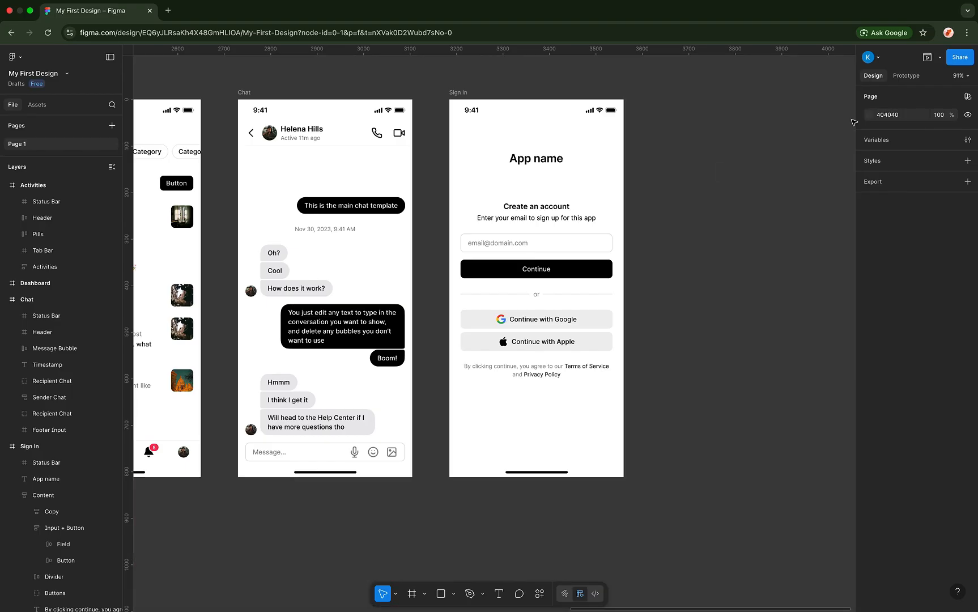
# - Open the Variables manager and start a new Color variable in Collection 1
pyautogui.click(885, 144)
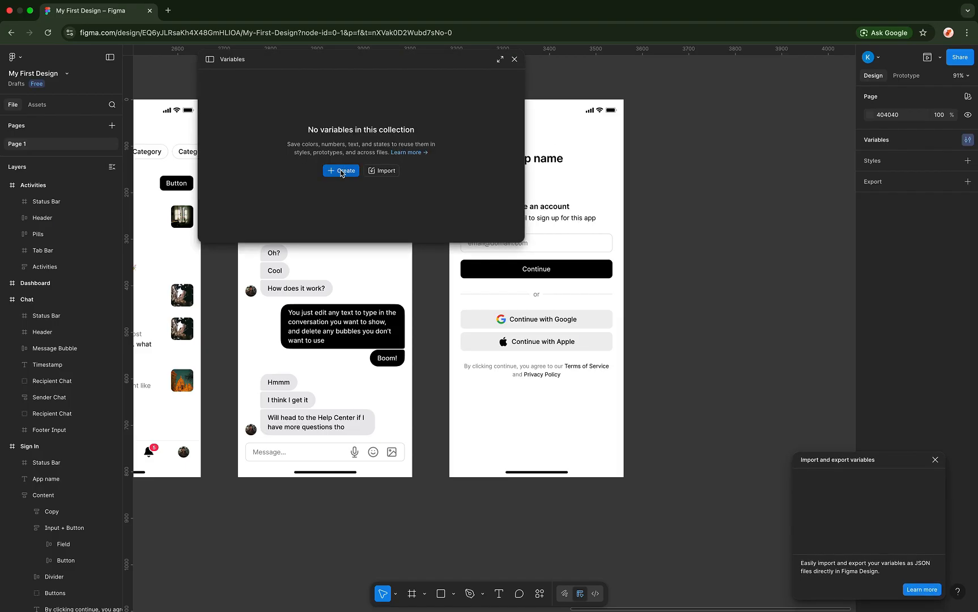
pyautogui.click(341, 172)
pyautogui.click(348, 190)
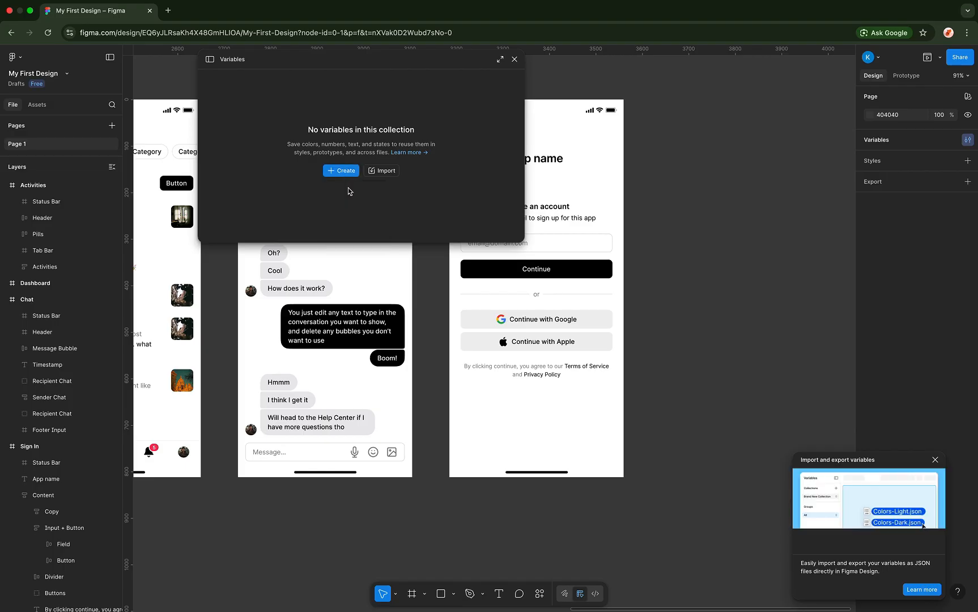
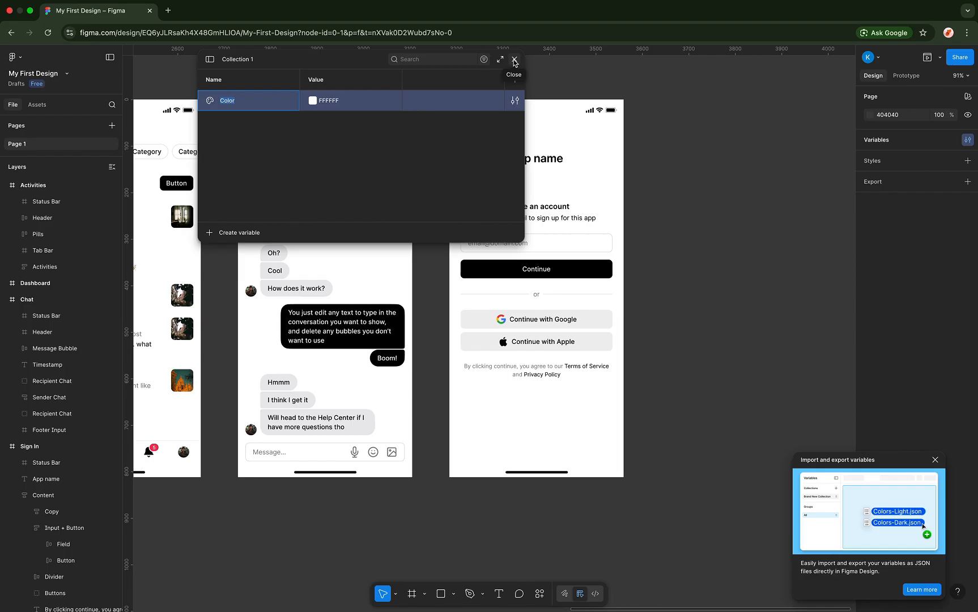
# - Close the Collection 1 variables panel and glance at the Styles + list of style kinds
pyautogui.click(514, 60)
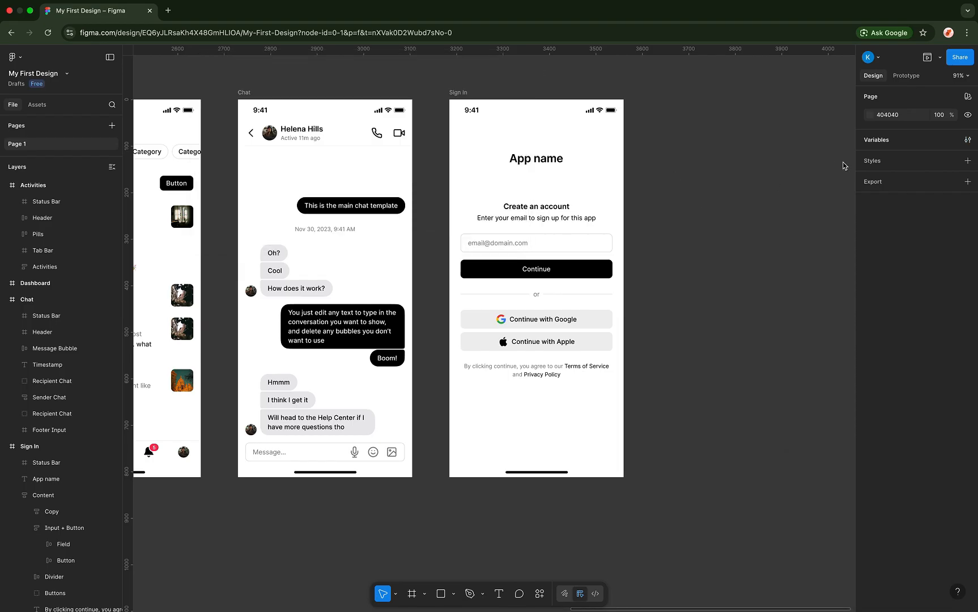
pyautogui.click(876, 164)
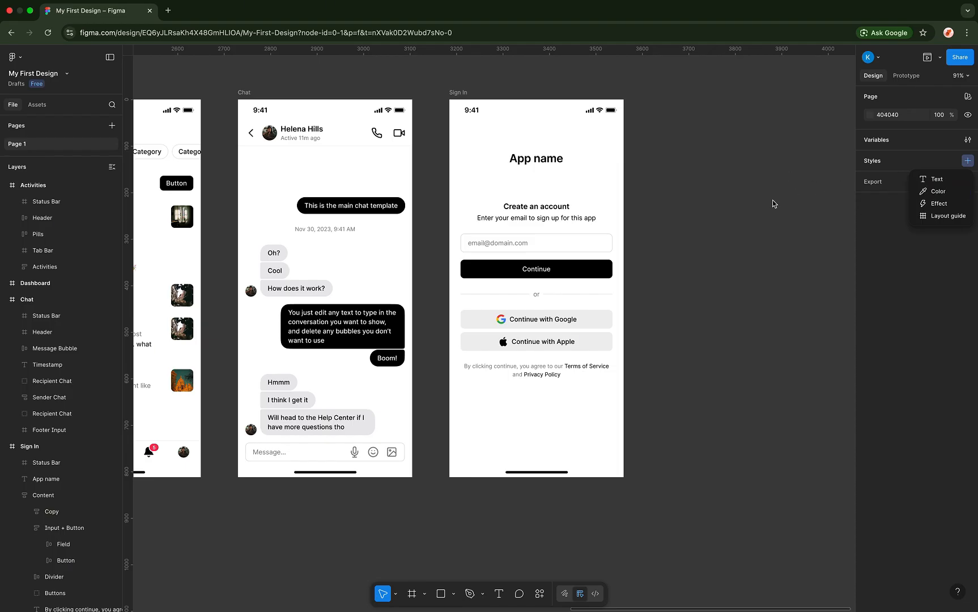
pyautogui.click(781, 218)
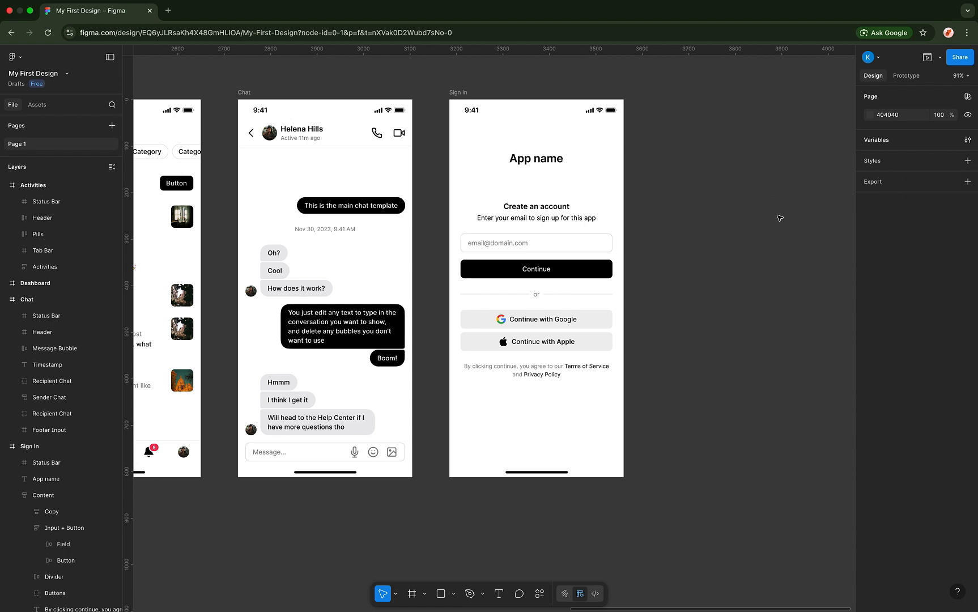
# - Select the Sign In frame and browse the region tools and selection mode menus
pyautogui.click(460, 93)
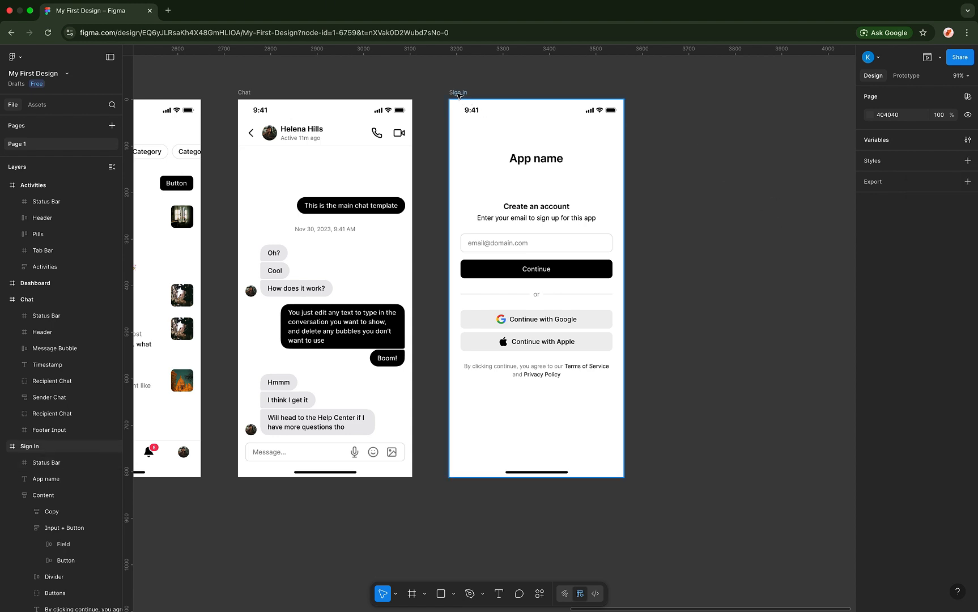
pyautogui.hscroll(10, 650, 148)
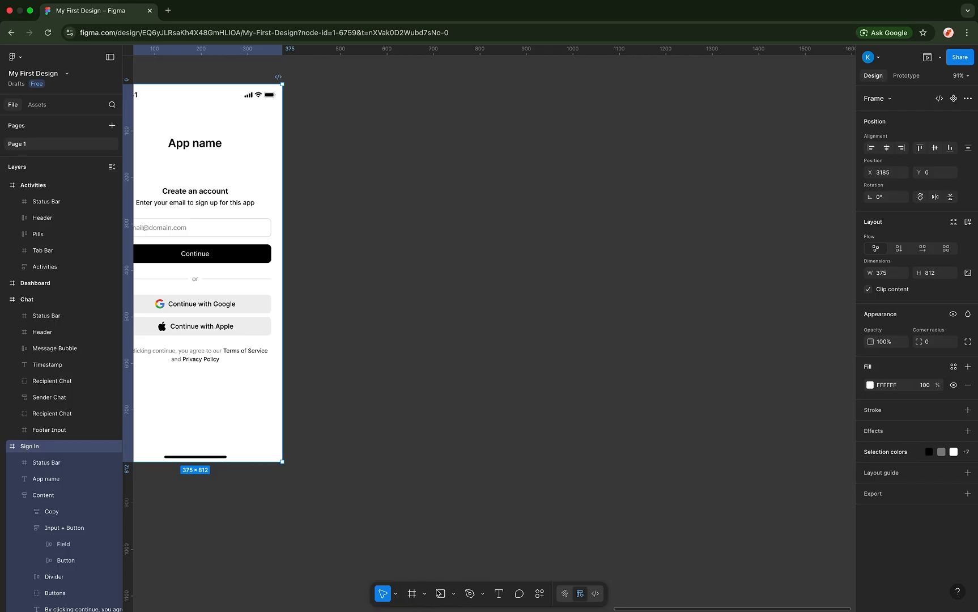
pyautogui.click(424, 593)
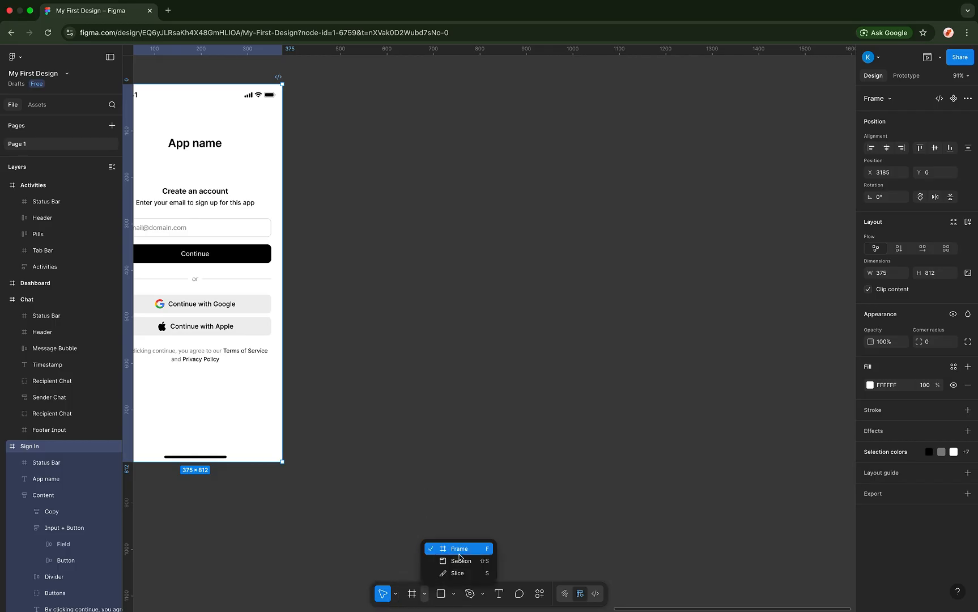
pyautogui.click(423, 486)
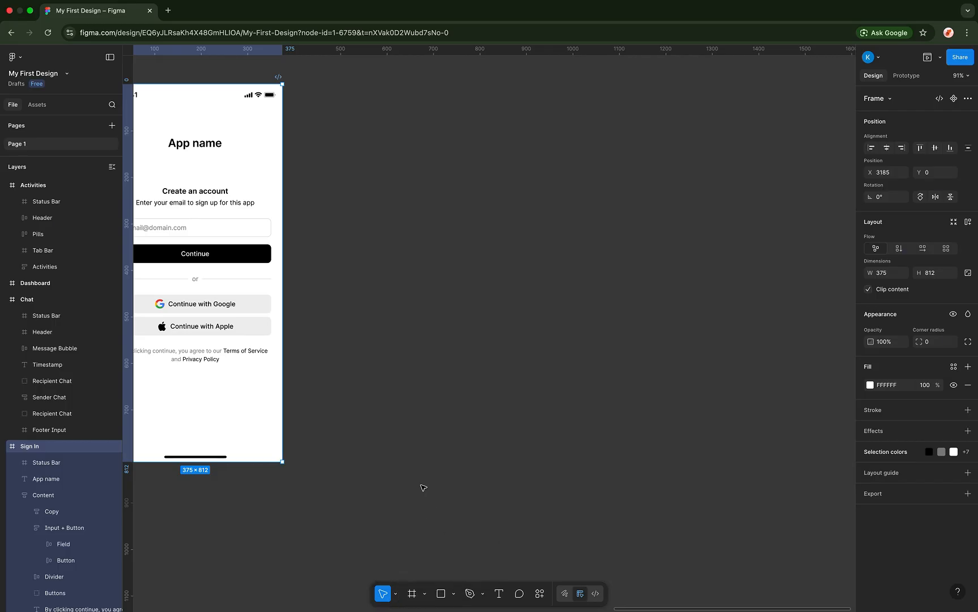
pyautogui.click(396, 594)
pyautogui.click(396, 593)
# - Switch to the Frame tool and reopen the region tools list
pyautogui.click(424, 596)
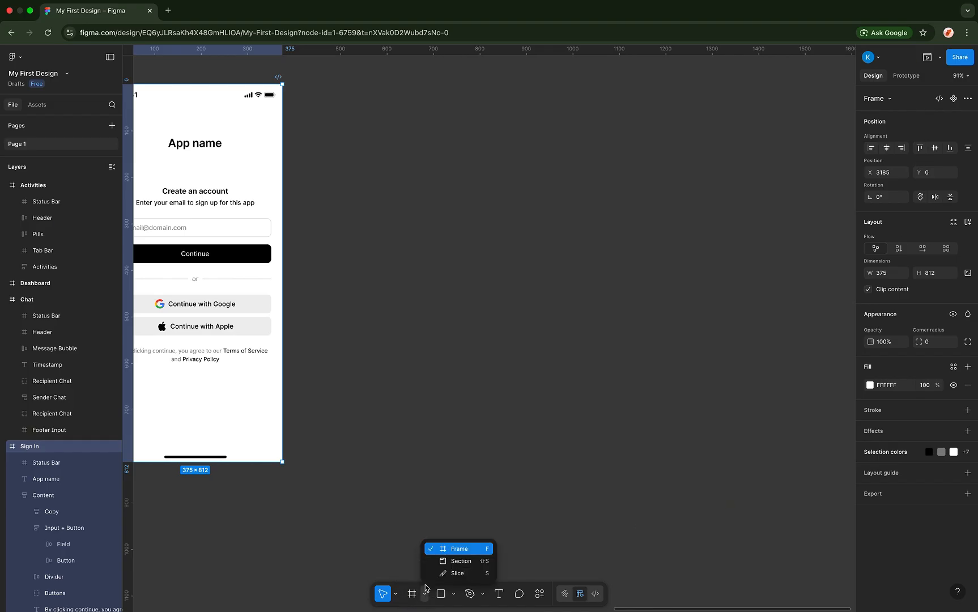
pyautogui.click(454, 550)
pyautogui.hscroll(-5, 346, 184)
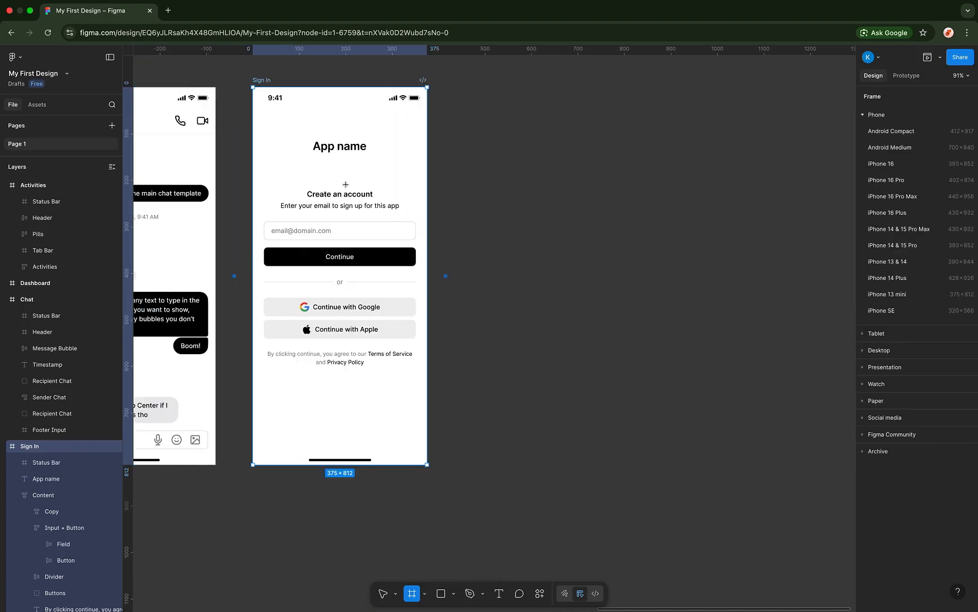
pyautogui.hscroll(9, 421, 292)
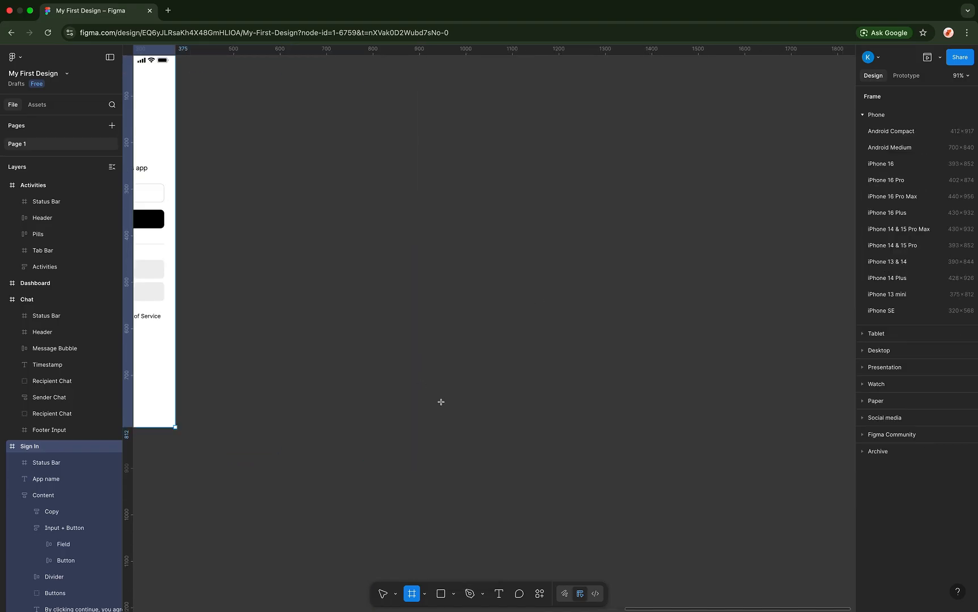
pyautogui.hscroll(-6, 446, 319)
pyautogui.scroll(2, 445, 319)
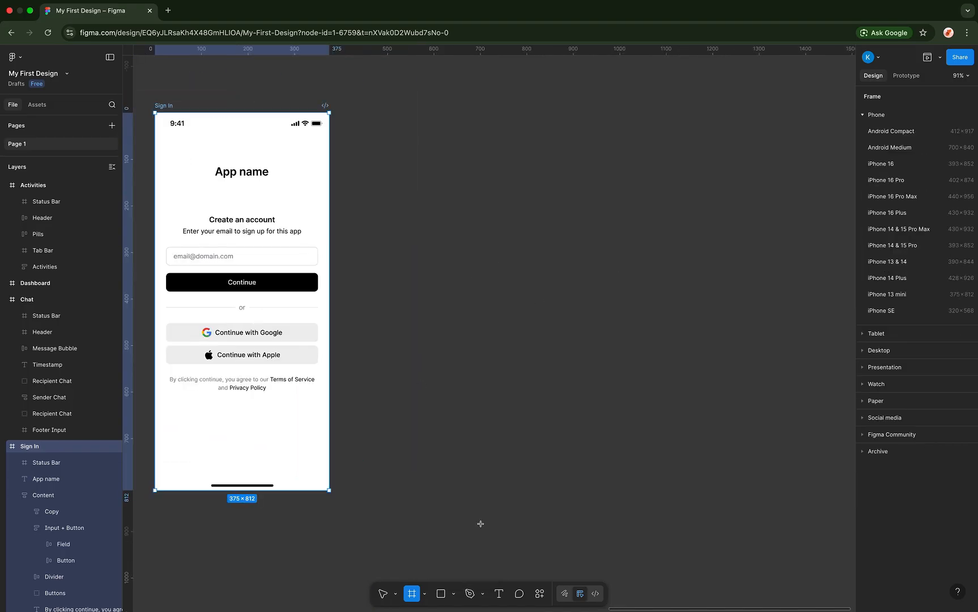
pyautogui.click(425, 593)
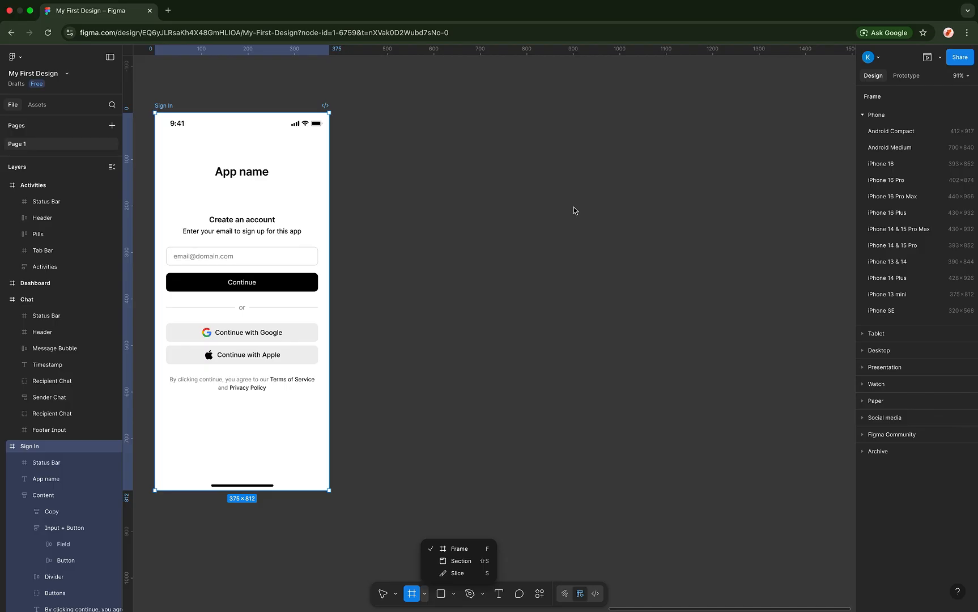
# - Toggle back to selecting objects, then reselect the Frame tool to show device presets
pyautogui.click(456, 550)
pyautogui.click(383, 593)
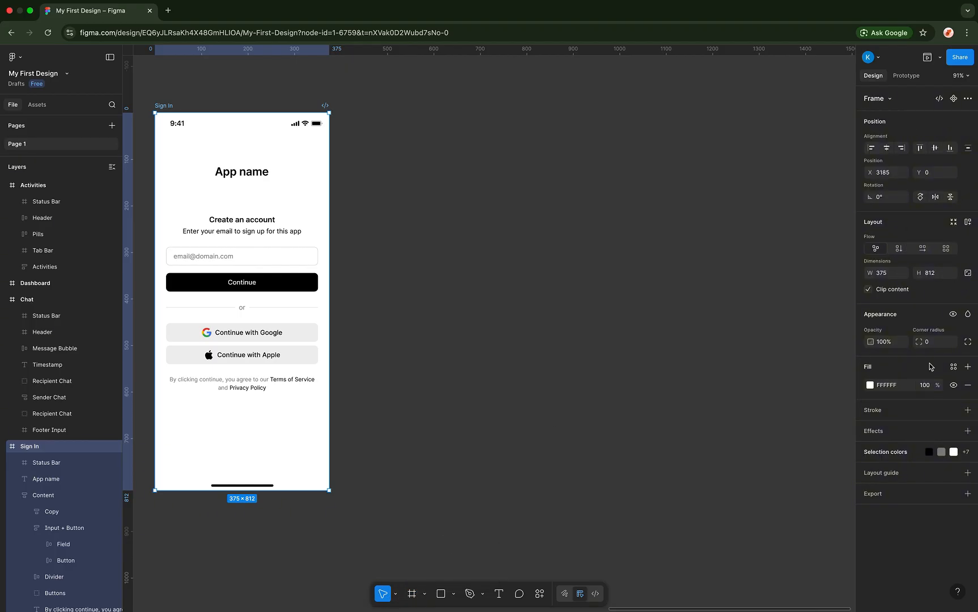
pyautogui.click(425, 593)
pyautogui.click(443, 549)
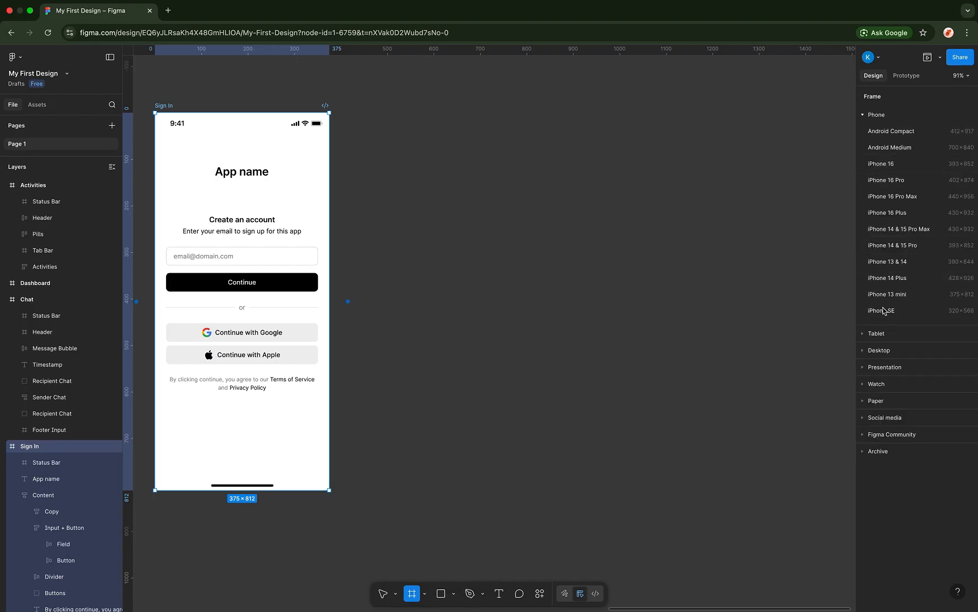
# - Browse the Phone and Archive presets for a blank iPhone 16 Pro Max frame (440×956)
pyautogui.click(863, 116)
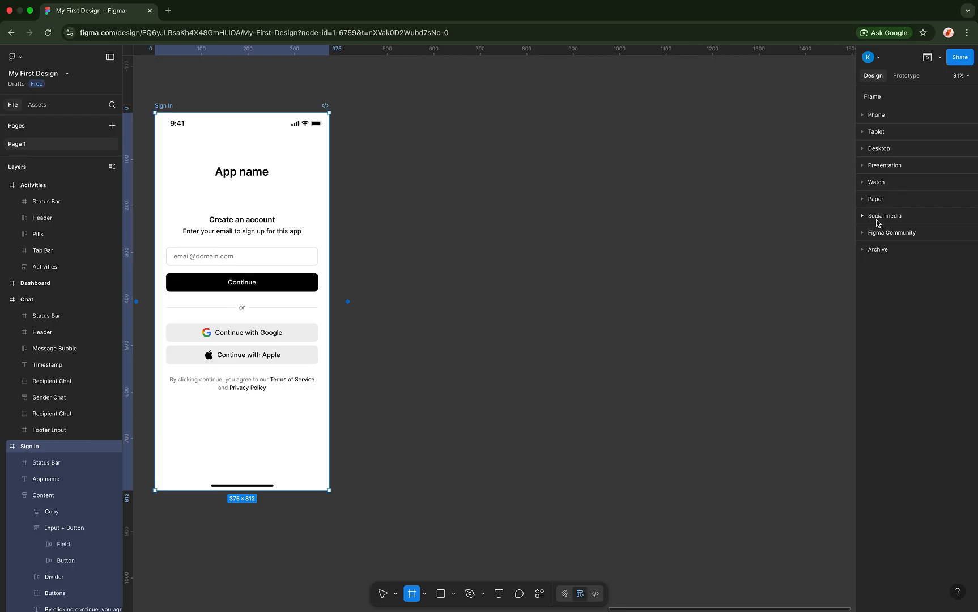
pyautogui.click(875, 249)
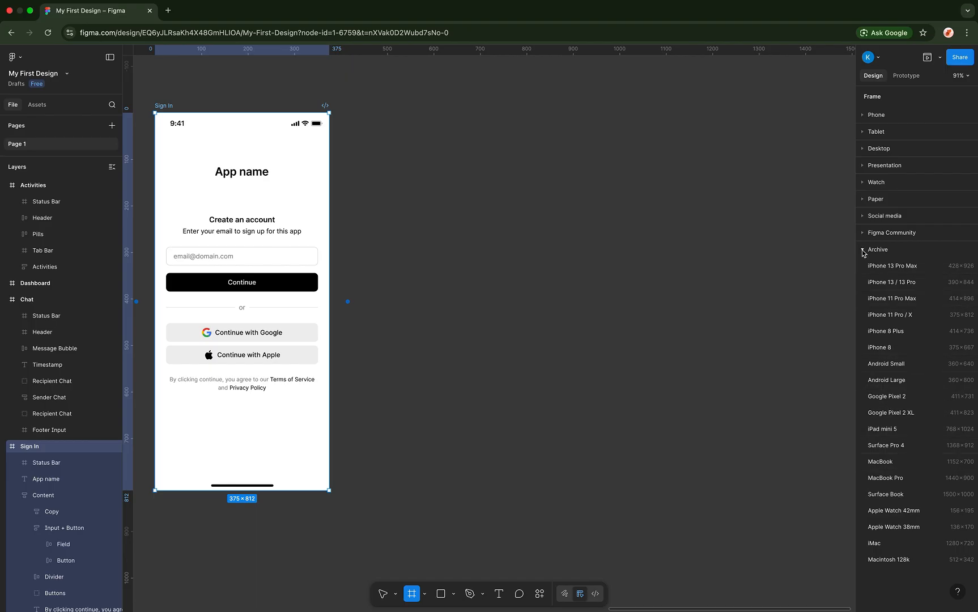
pyautogui.click(863, 250)
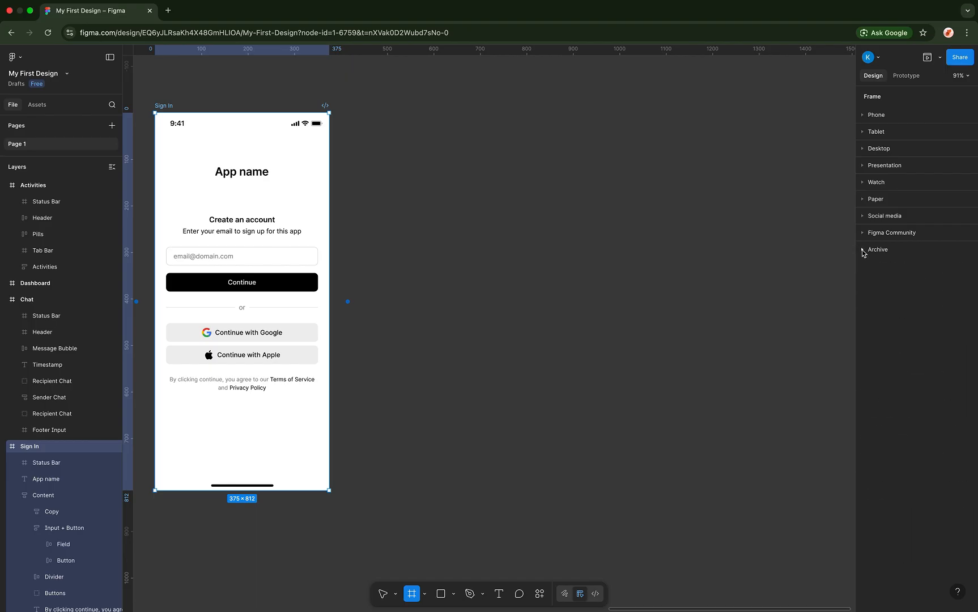
pyautogui.click(872, 116)
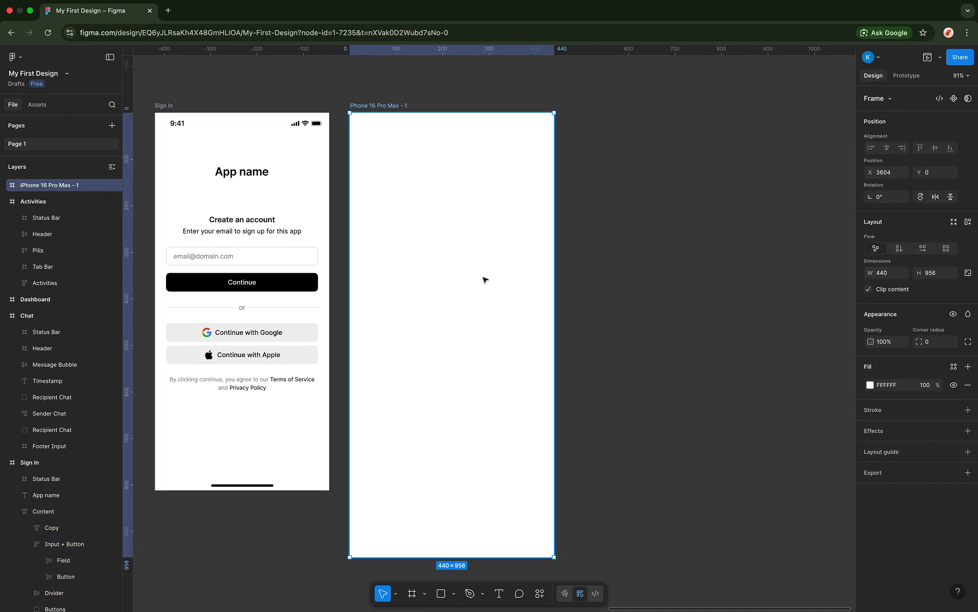
# - Resize the new iPhone 16 Pro Max frame to the iPhone 13 mini preset, 375×812
pyautogui.scroll(-5, 484, 279)
pyautogui.hscroll(-3, 484, 279)
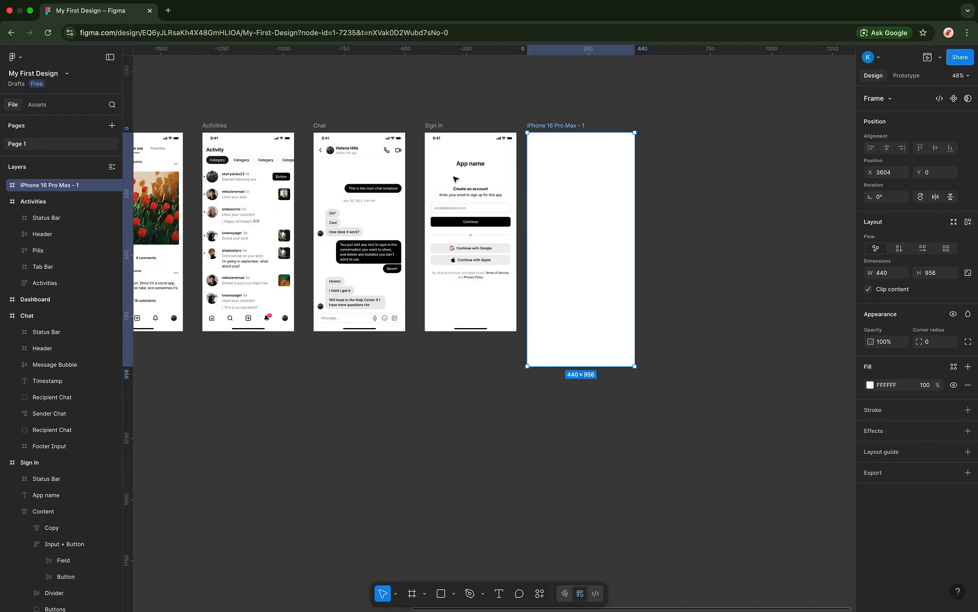
pyautogui.scroll(5, 456, 179)
pyautogui.scroll(1, 430, 159)
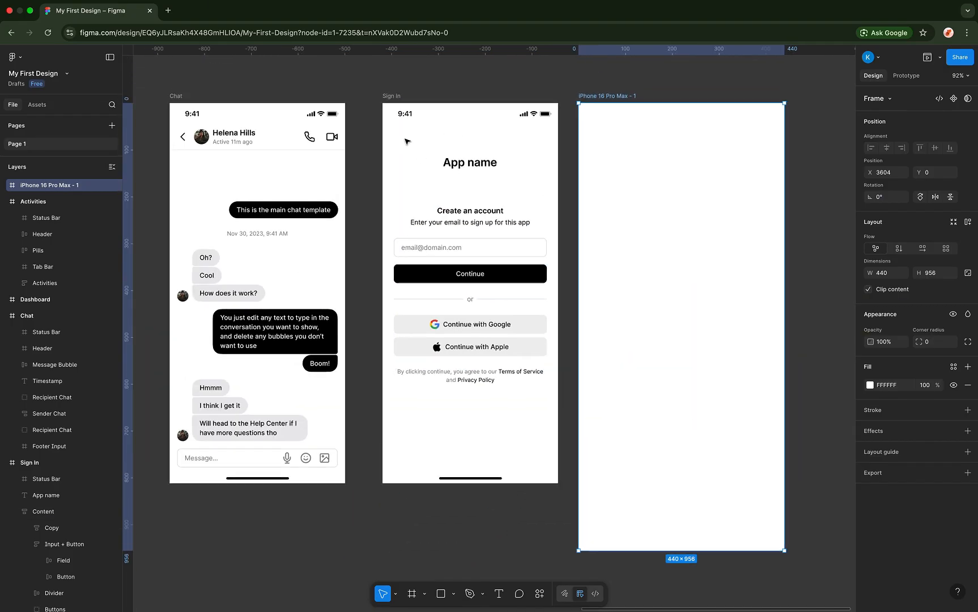
pyautogui.click(391, 96)
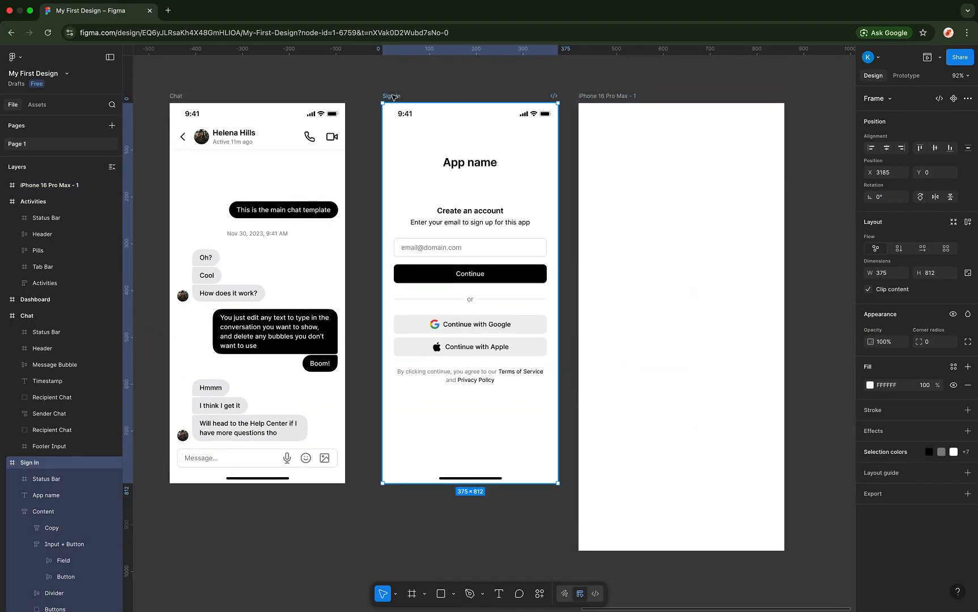
pyautogui.hscroll(3, 394, 98)
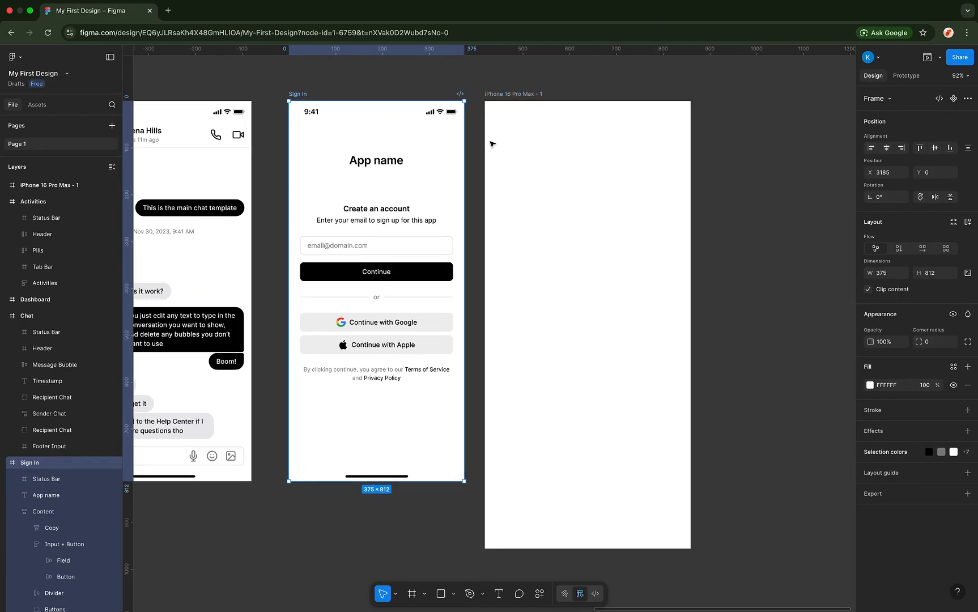
pyautogui.click(534, 142)
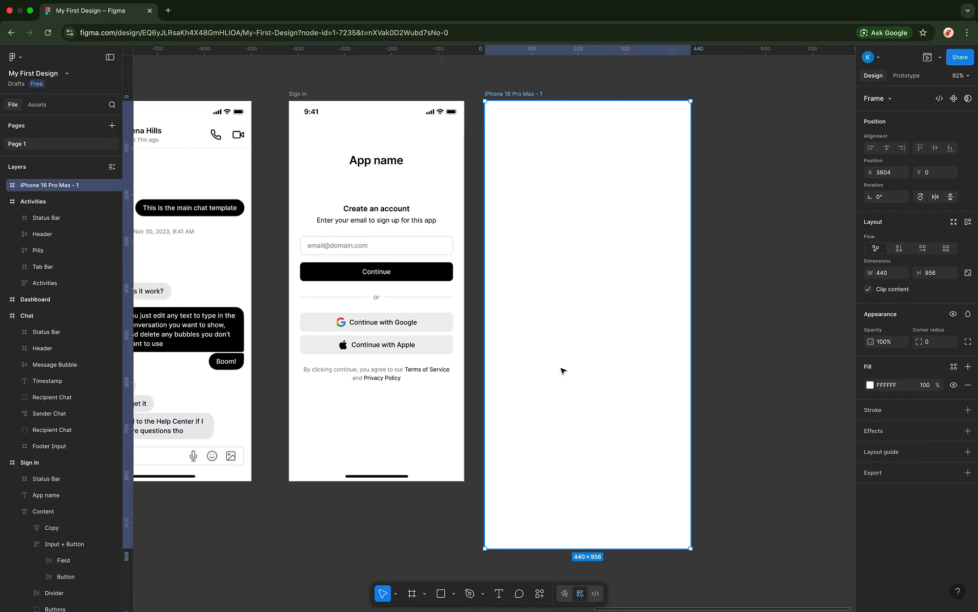
pyautogui.click(890, 101)
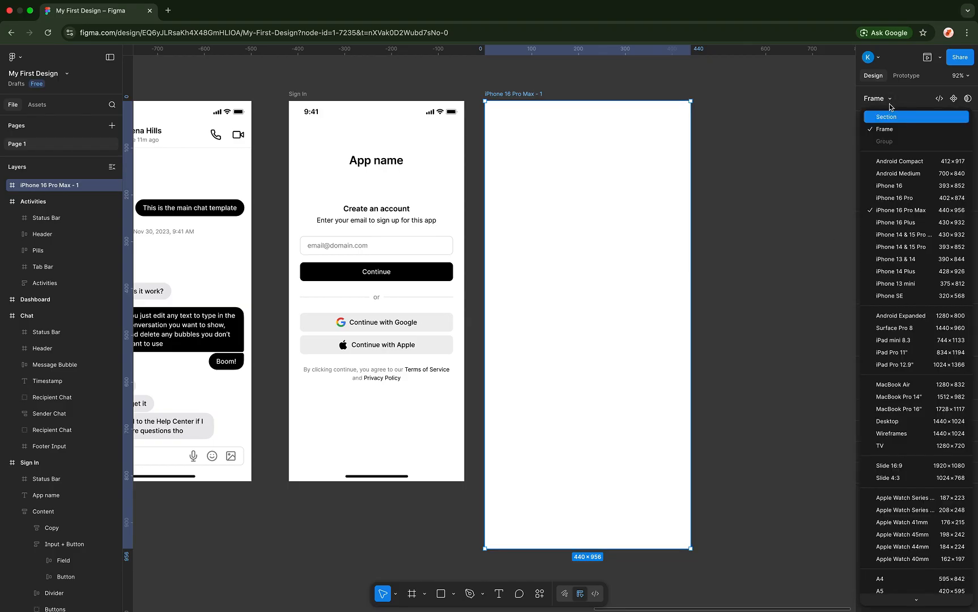
pyautogui.click(902, 284)
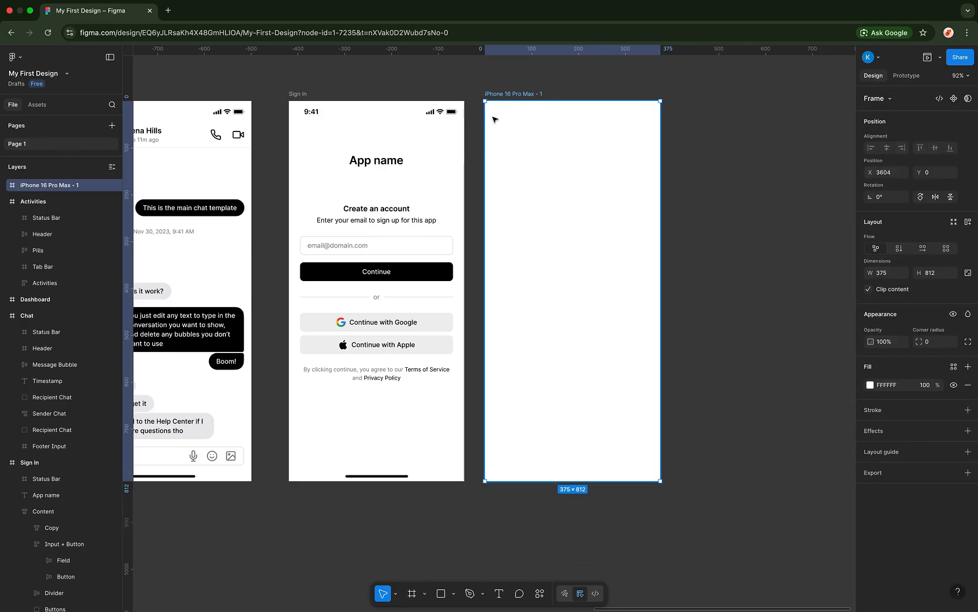
# - Rename the blank frame 'First Frame' and nudge it further right of Sign In
pyautogui.doubleClick(516, 94)
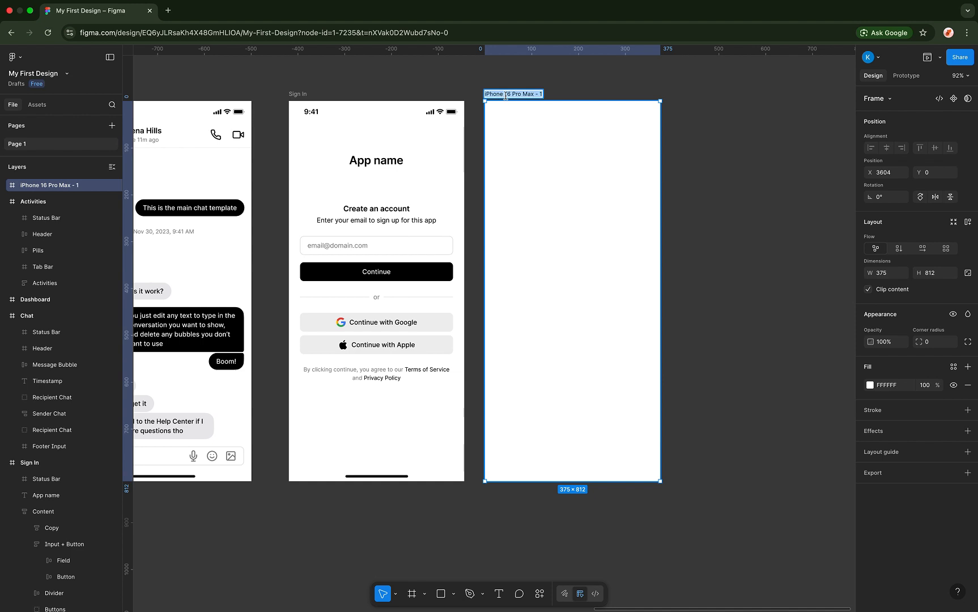
pyautogui.write('First Frame')
pyautogui.press('Return')
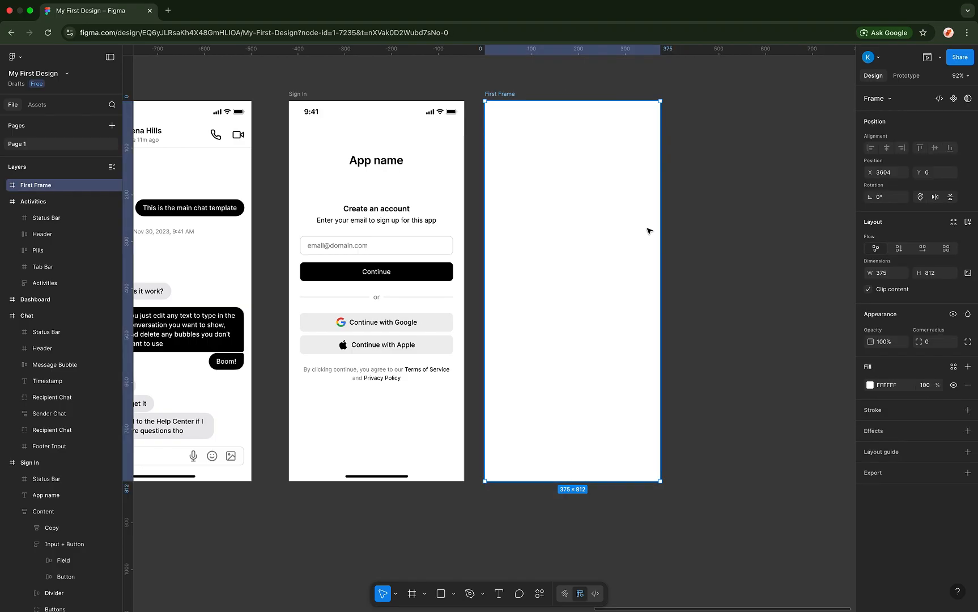
pyautogui.hscroll(3, 643, 224)
pyautogui.moveTo(539, 184); pyautogui.dragTo(569, 197)
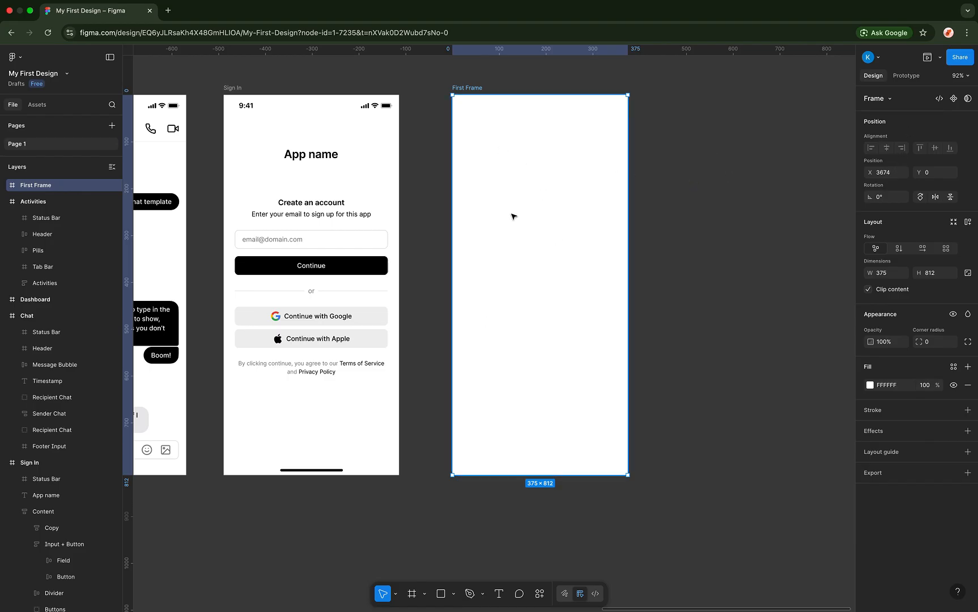
# - Try different X and Y positions for First Frame, settling on Y 0
pyautogui.click(366, 240)
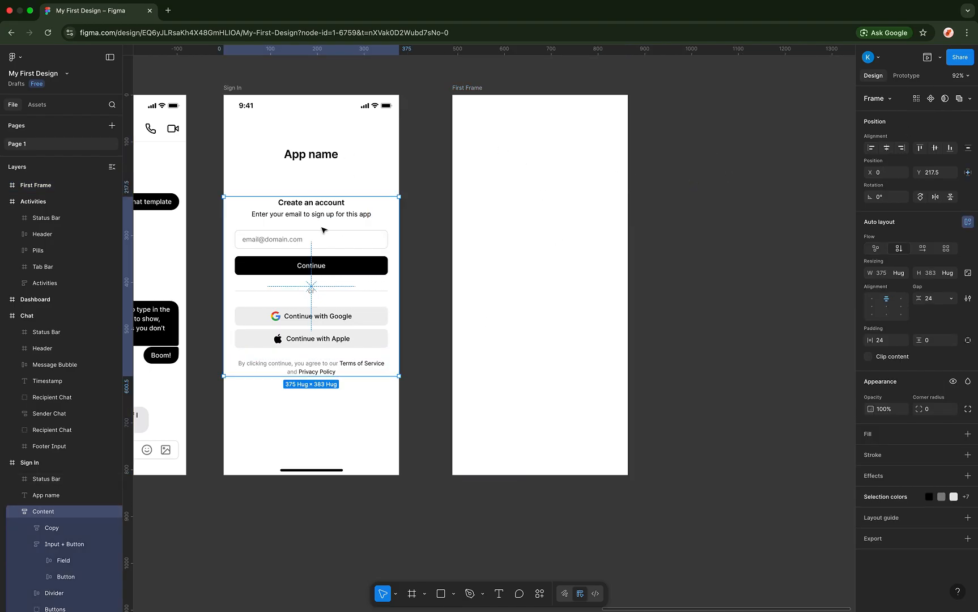
pyautogui.click(519, 197)
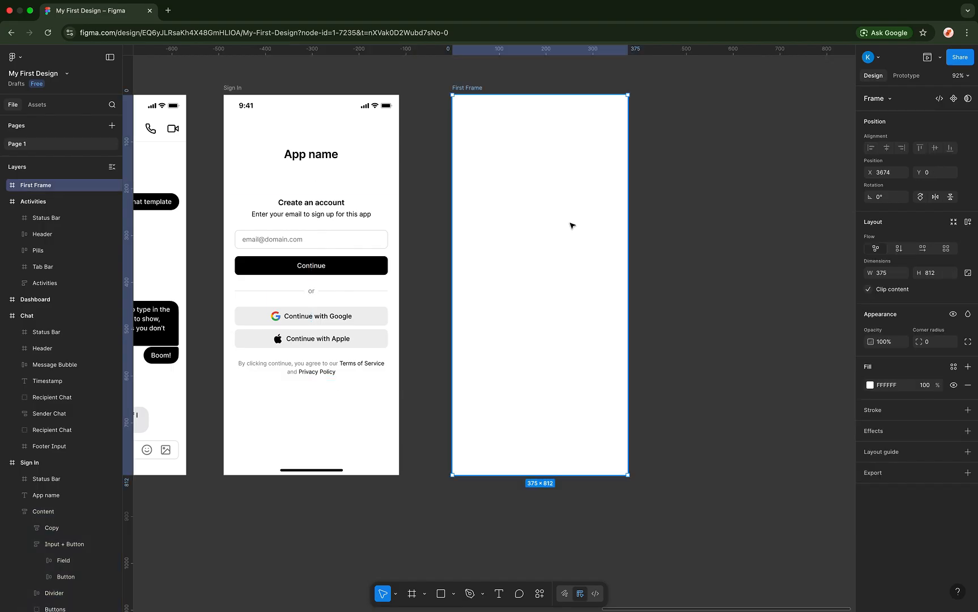
pyautogui.click(889, 100)
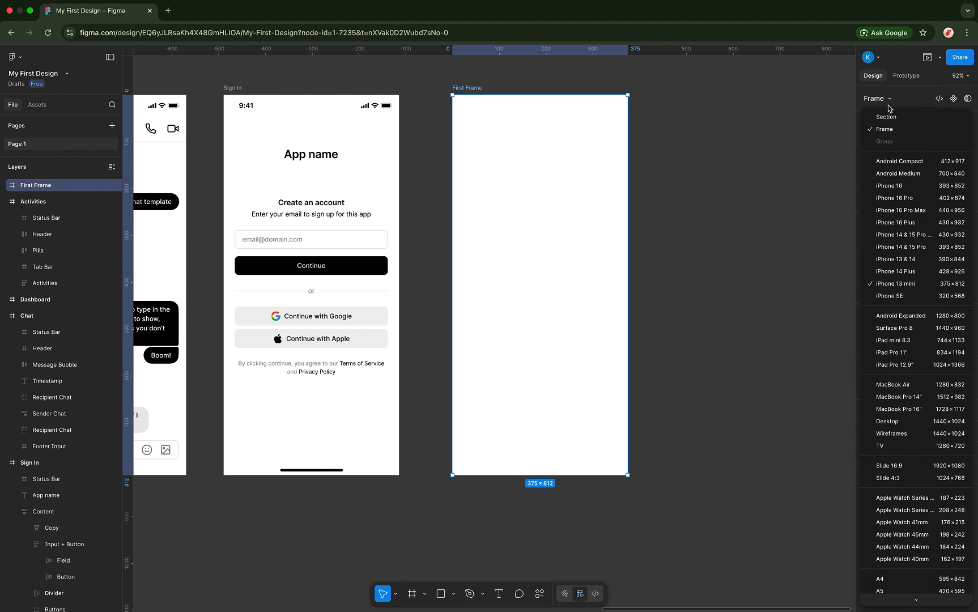
pyautogui.click(884, 122)
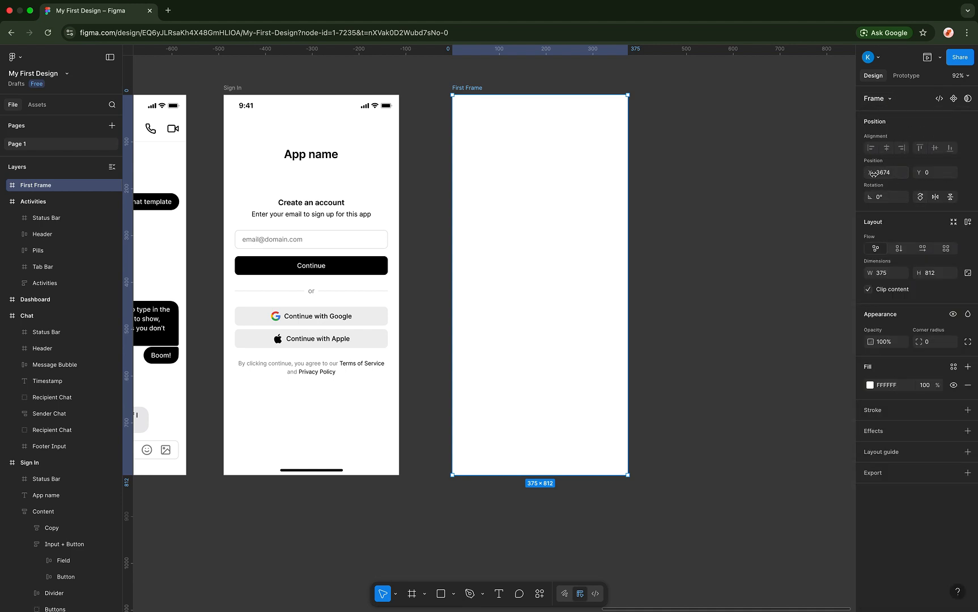
pyautogui.moveTo(873, 174); pyautogui.dragTo(860, 212)
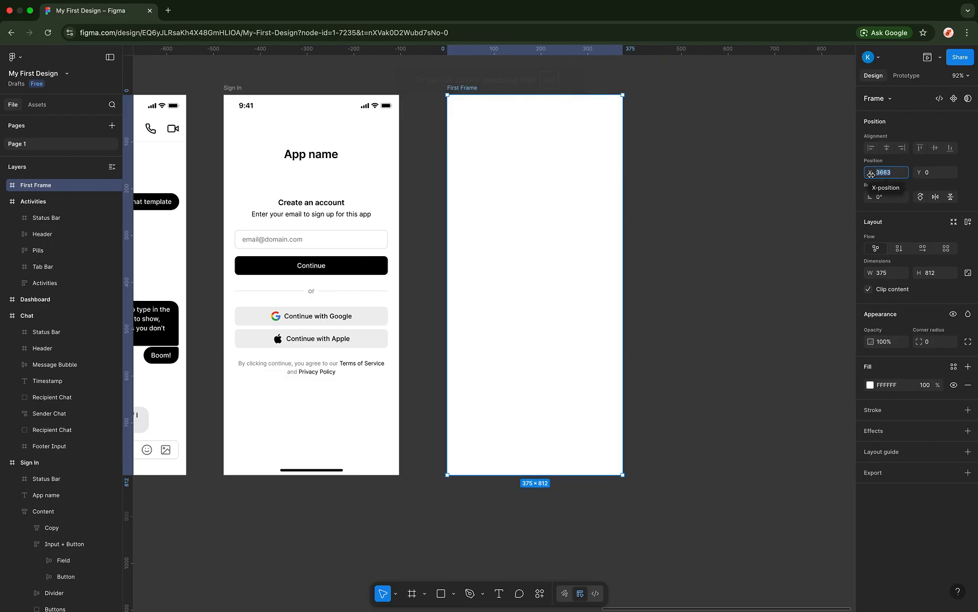
pyautogui.click(920, 172)
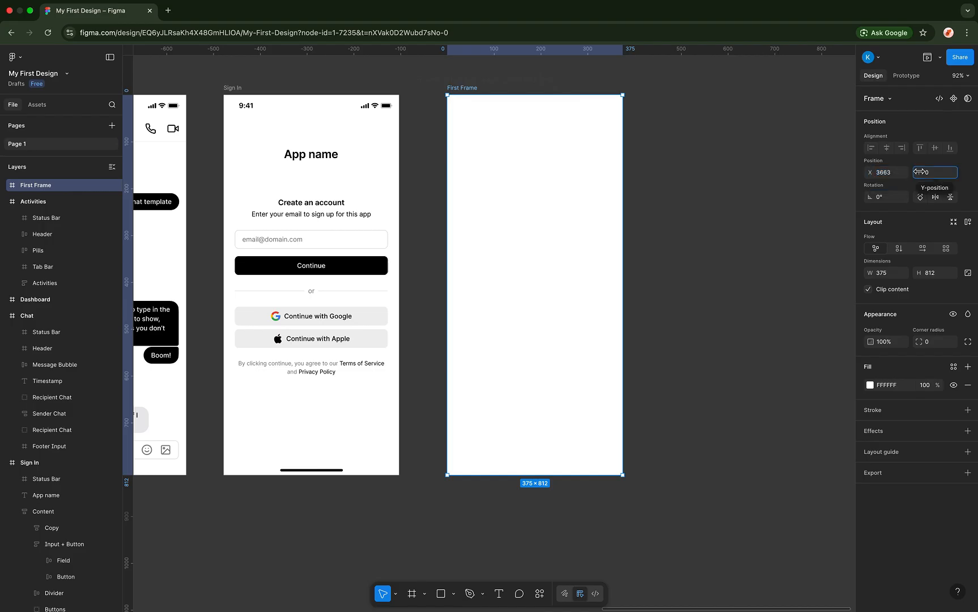
pyautogui.write('161')
pyautogui.press('Return')
pyautogui.moveTo(105, 150); pyautogui.dragTo(910, 154)
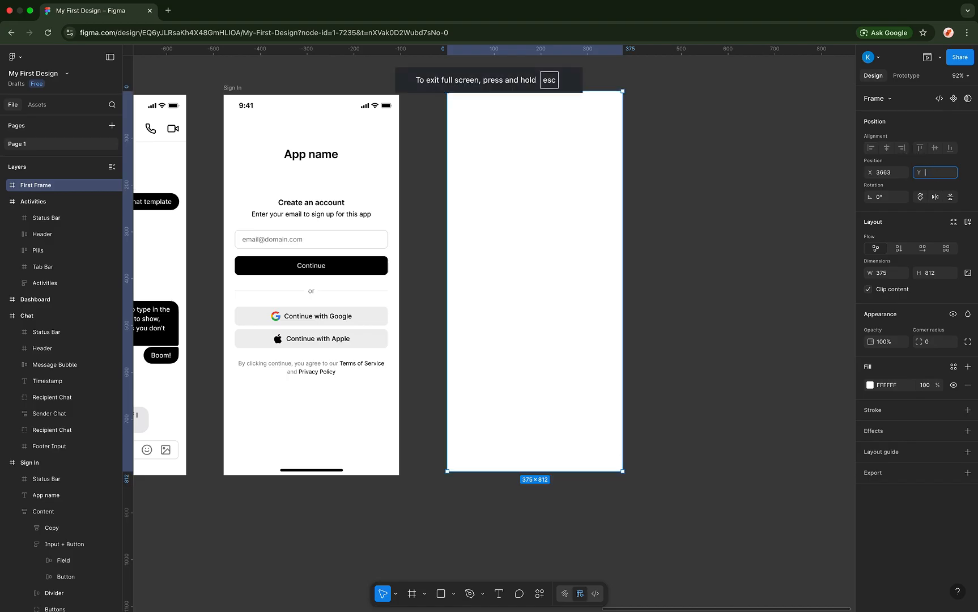
pyautogui.press('Return')
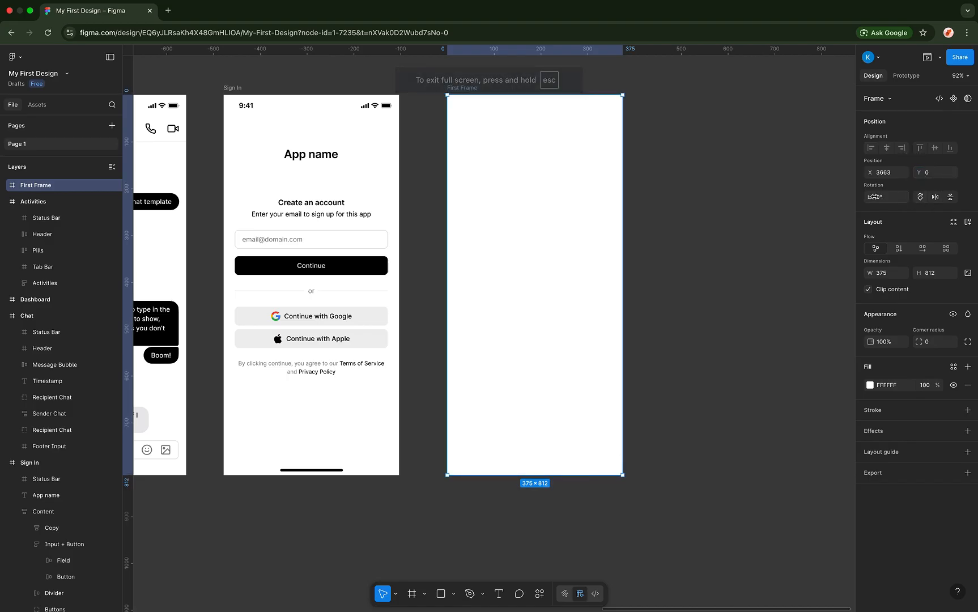
# - Tilt First Frame, then reset its rotation to 0° and deselect it
pyautogui.moveTo(870, 196)
pyautogui.mouseDown()
pyautogui.moveTo(906, 197)
pyautogui.moveTo(874, 197)
pyautogui.moveTo(858, 213)
pyautogui.mouseUp()
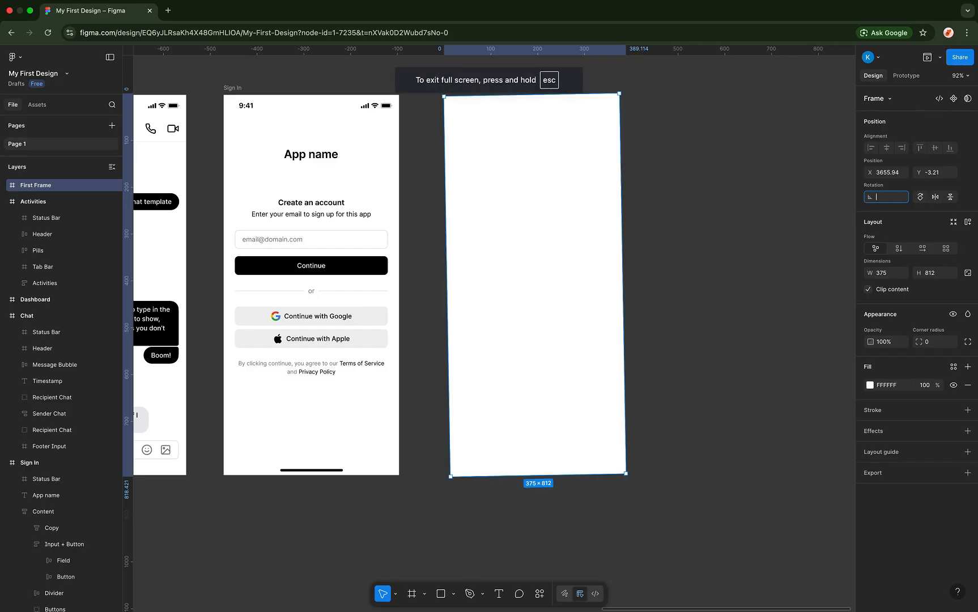
pyautogui.write('0')
pyautogui.press('Return')
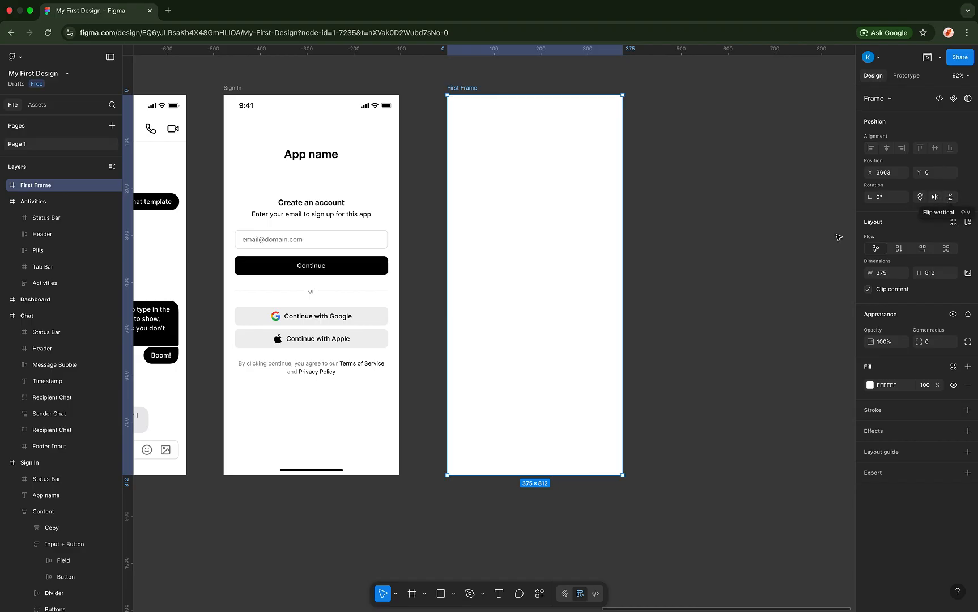
pyautogui.click(712, 188)
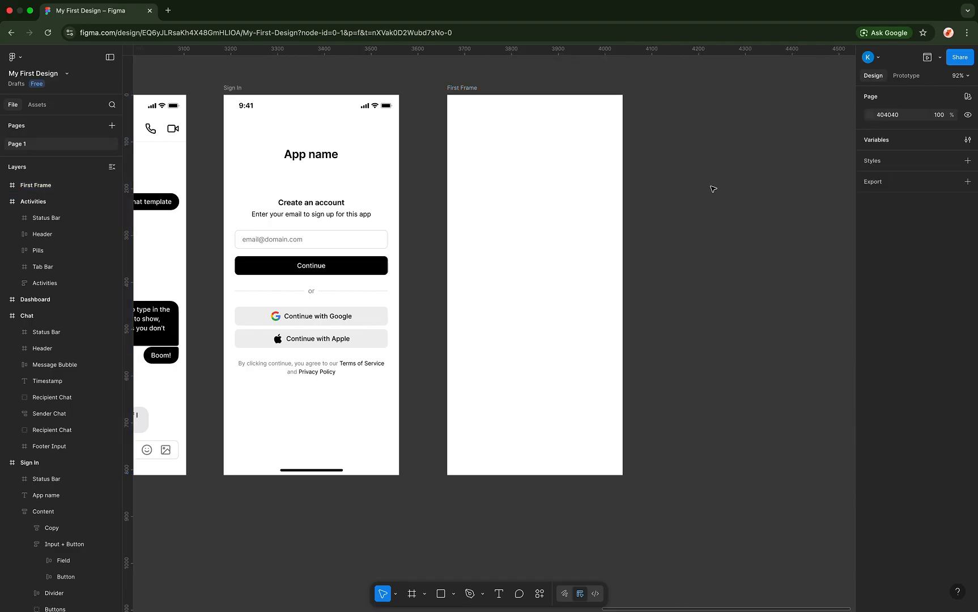
# - Widen First Frame, then set its width back to 375
pyautogui.click(527, 113)
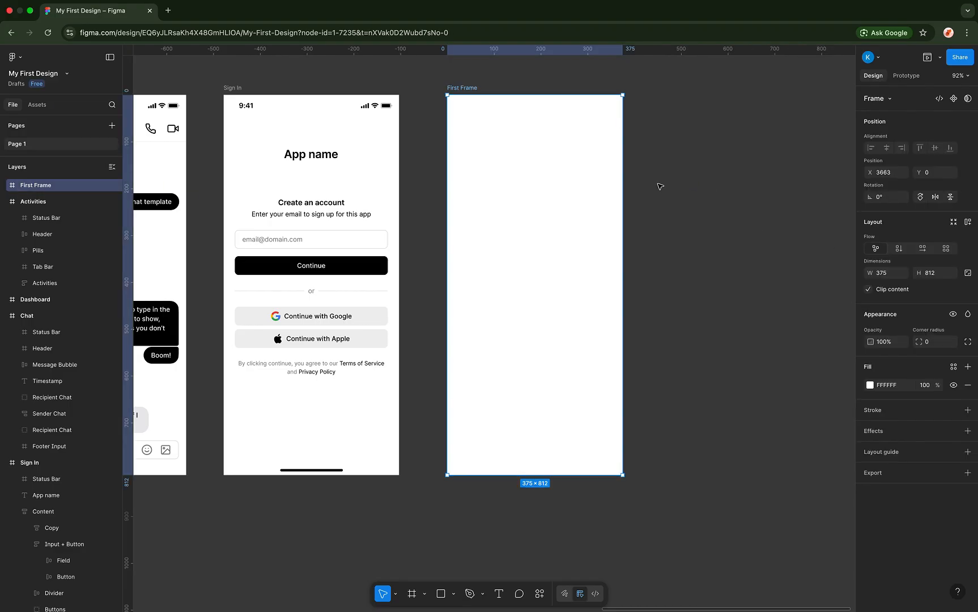
pyautogui.hscroll(3, 666, 186)
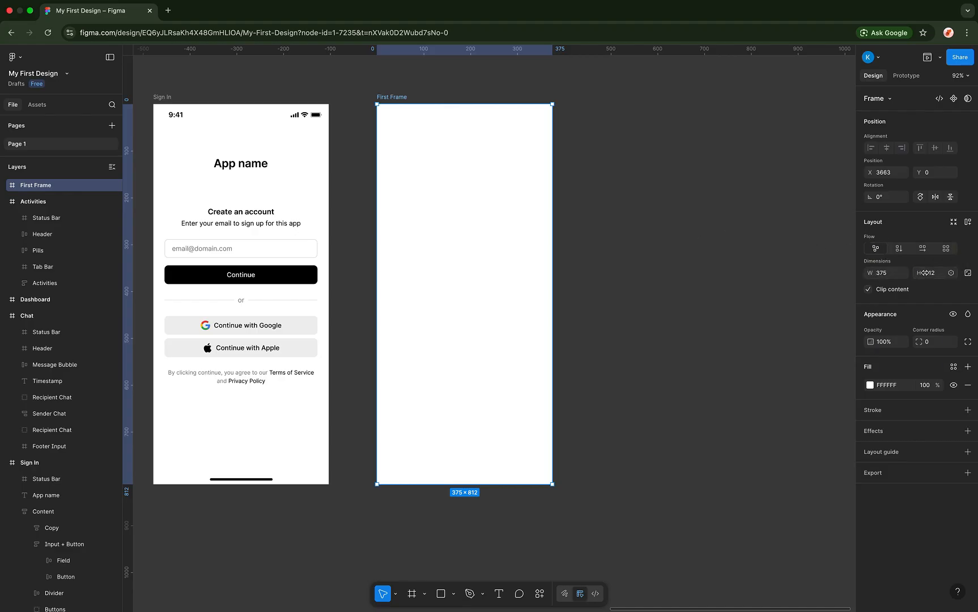
pyautogui.click(873, 275)
pyautogui.moveTo(872, 274); pyautogui.dragTo(101, 222)
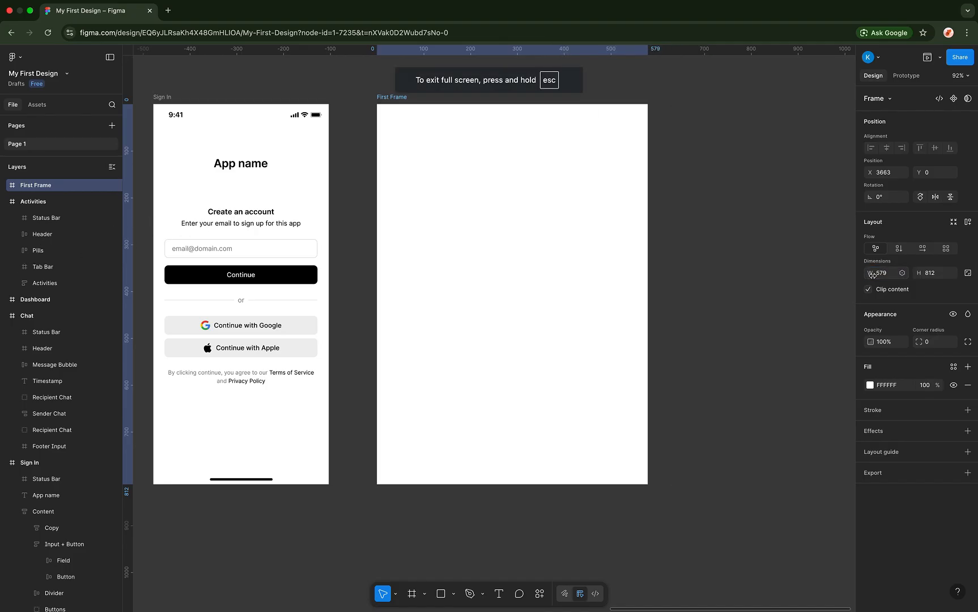
pyautogui.click(880, 273)
pyautogui.write('3')
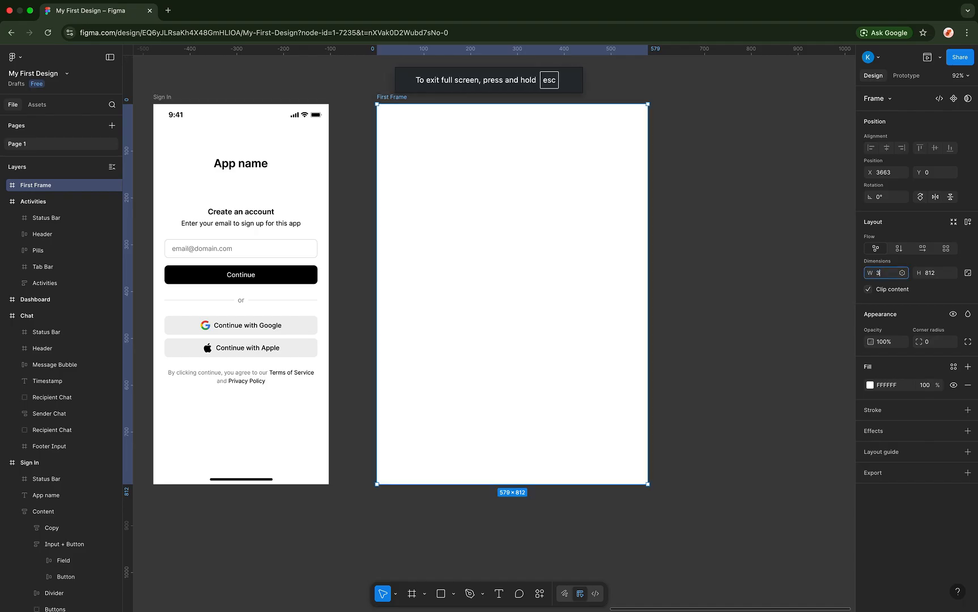
pyautogui.write('75')
pyautogui.press('Return')
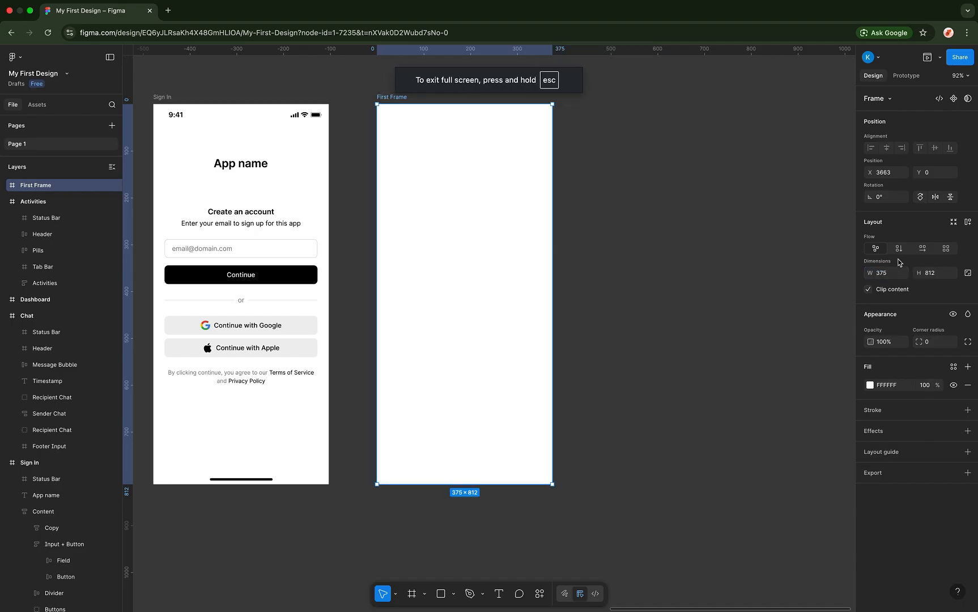
# - Try a taller First Frame, then revert its height to 812
pyautogui.click(920, 274)
pyautogui.moveTo(920, 274)
pyautogui.mouseDown()
pyautogui.moveTo(957, 274)
pyautogui.moveTo(934, 276)
pyautogui.mouseUp()
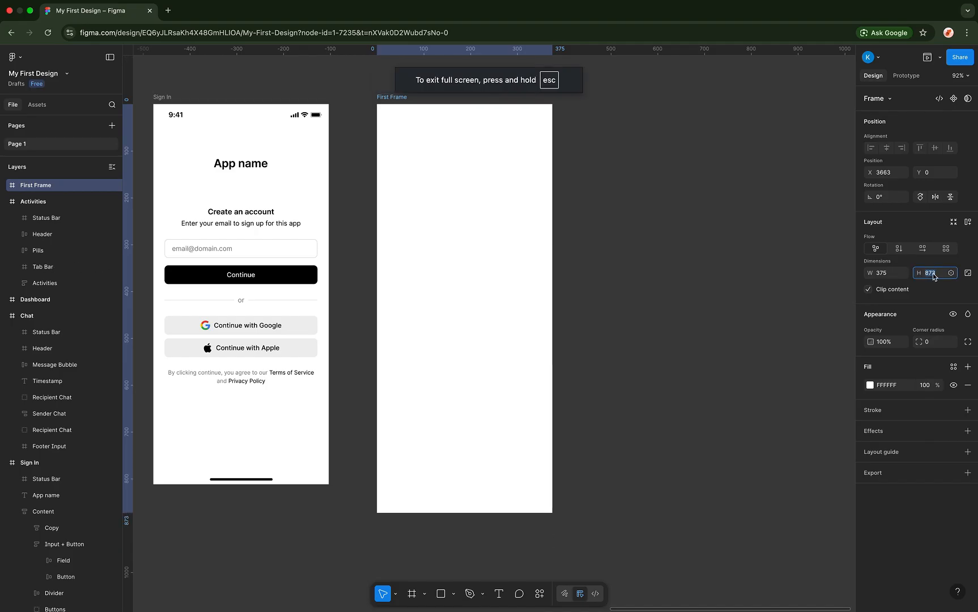
pyautogui.press('super+z')
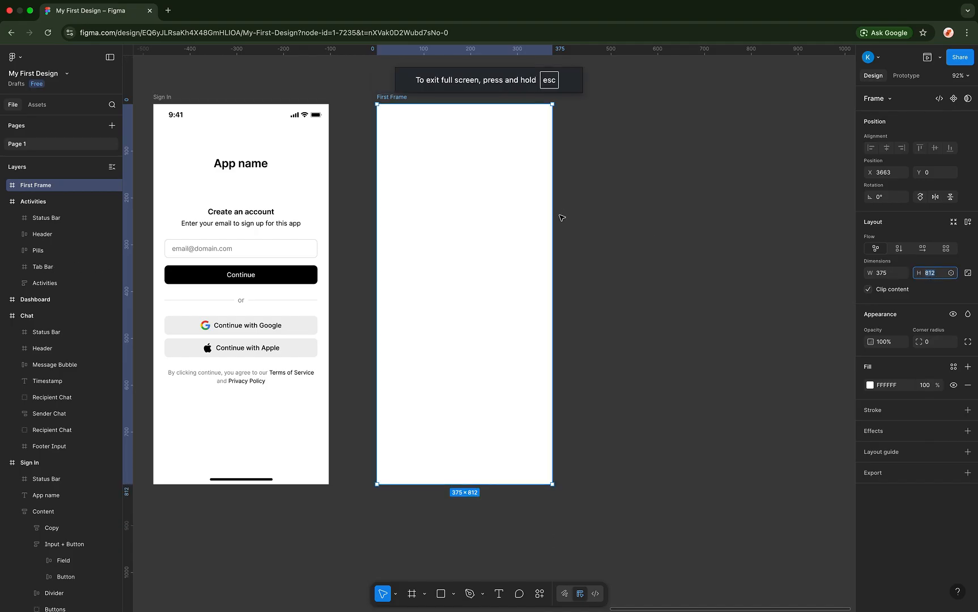
pyautogui.click(586, 223)
pyautogui.click(513, 197)
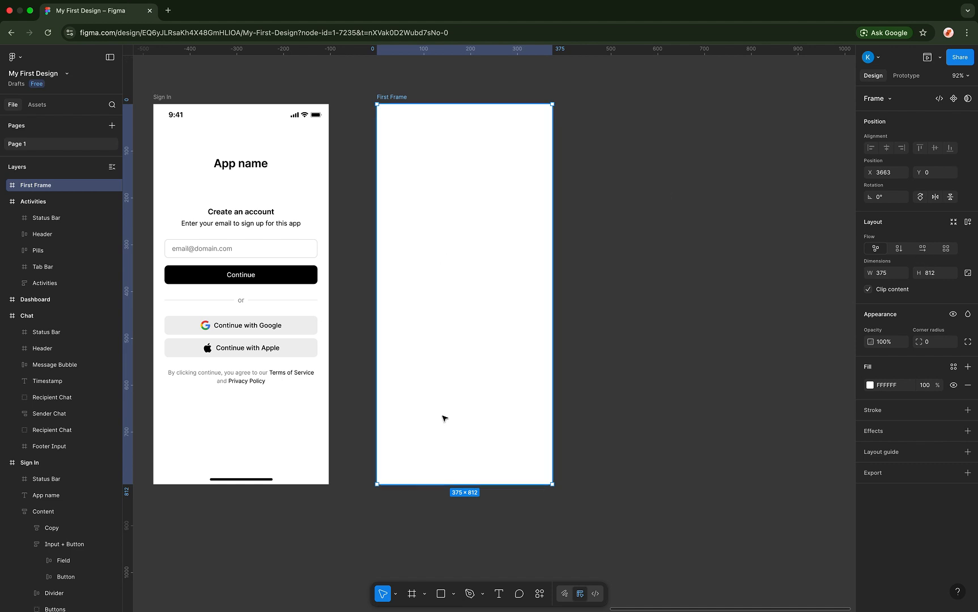
pyautogui.click(440, 593)
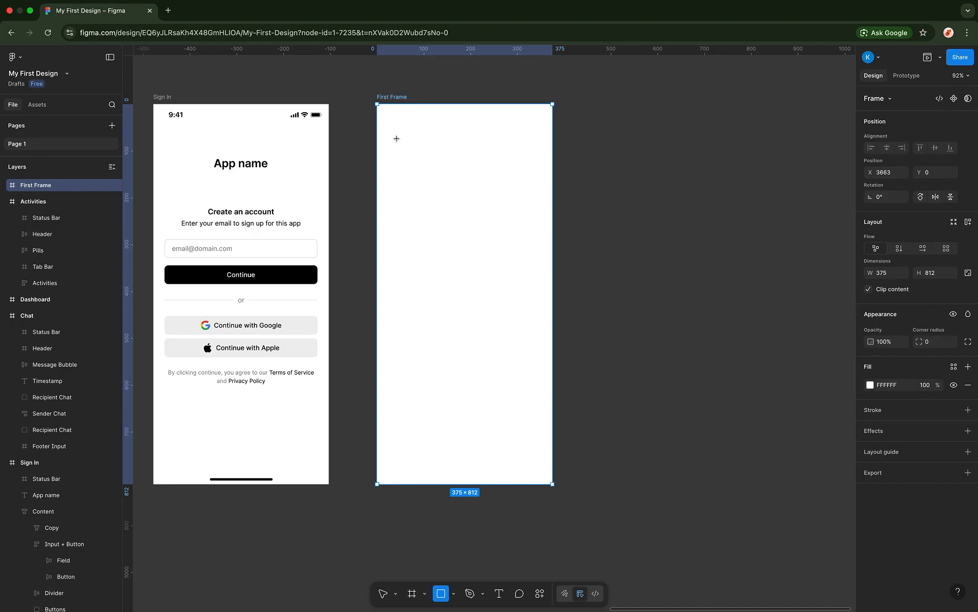
# - Draw the grey rectangles in First Frame and wrap all three in an auto-layout row
pyautogui.moveTo(397, 139)
pyautogui.mouseDown()
pyautogui.moveTo(430, 171)
pyautogui.moveTo(435, 149)
pyautogui.moveTo(453, 148)
pyautogui.moveTo(454, 162)
pyautogui.moveTo(502, 154)
pyautogui.moveTo(493, 154)
pyautogui.mouseUp()
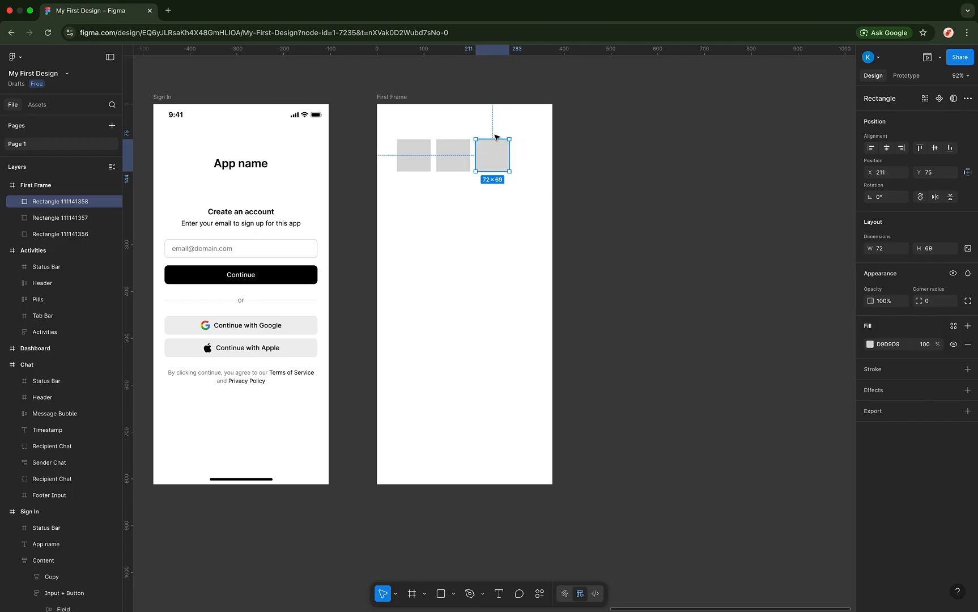
pyautogui.moveTo(423, 131); pyautogui.dragTo(546, 158)
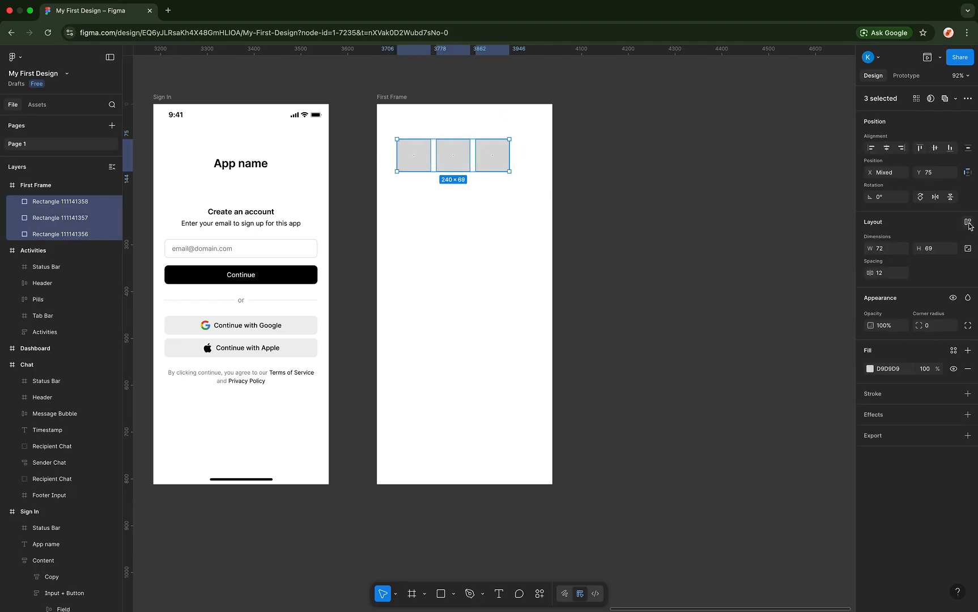
pyautogui.click(968, 223)
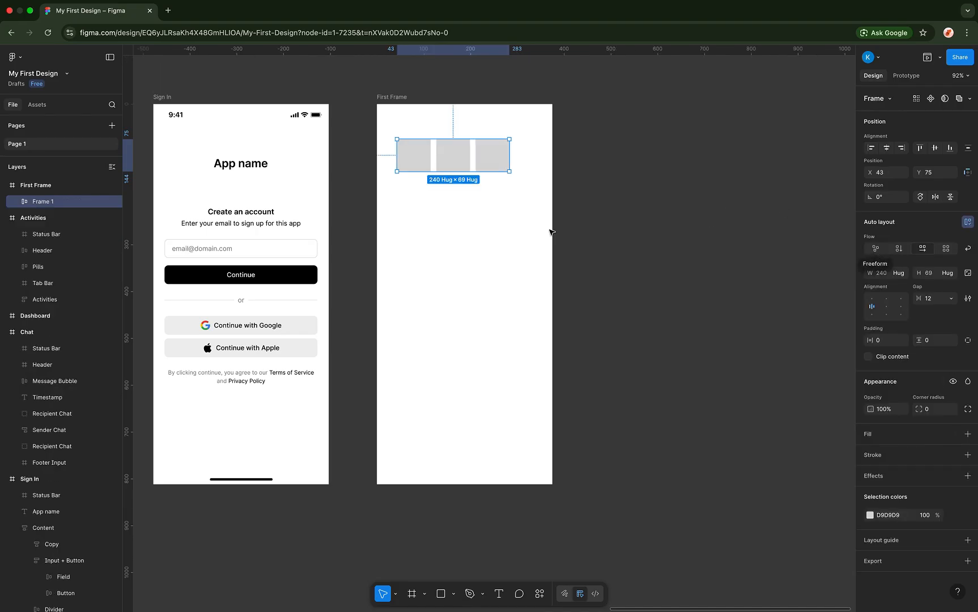
# - Remove Frame 1's auto layout and move the rectangles around by hand
pyautogui.moveTo(473, 160); pyautogui.dragTo(464, 162)
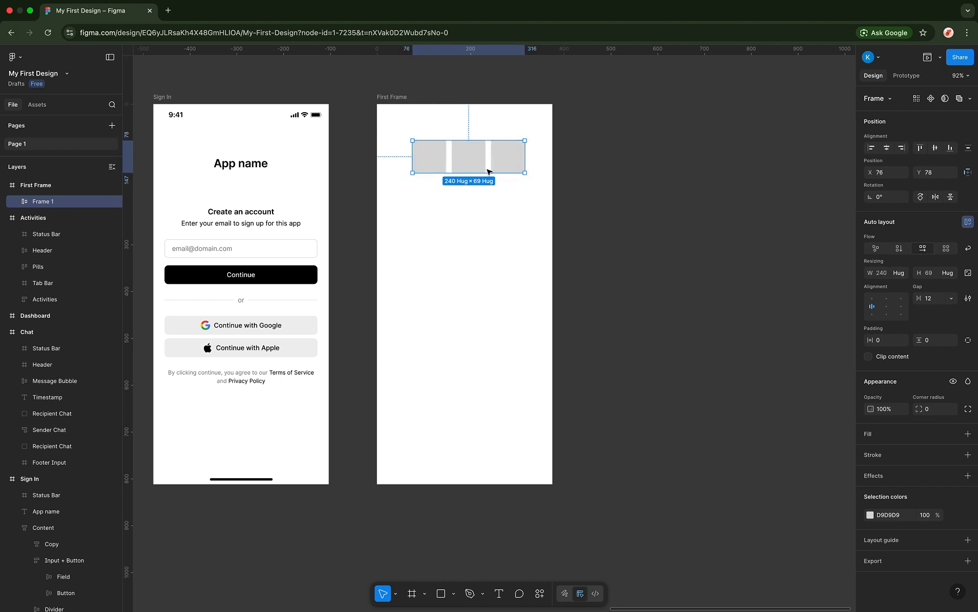
pyautogui.click(875, 248)
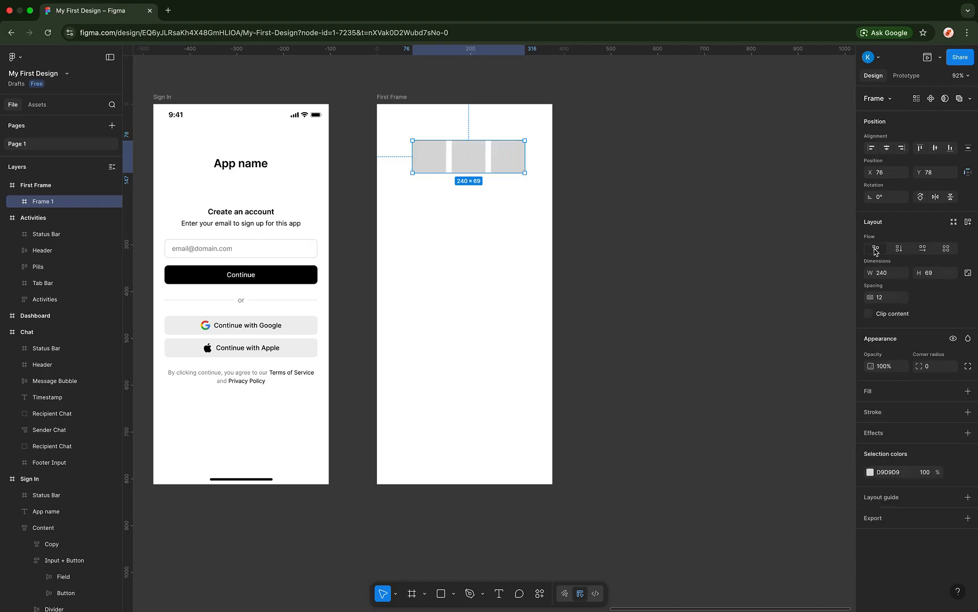
pyautogui.doubleClick(473, 153)
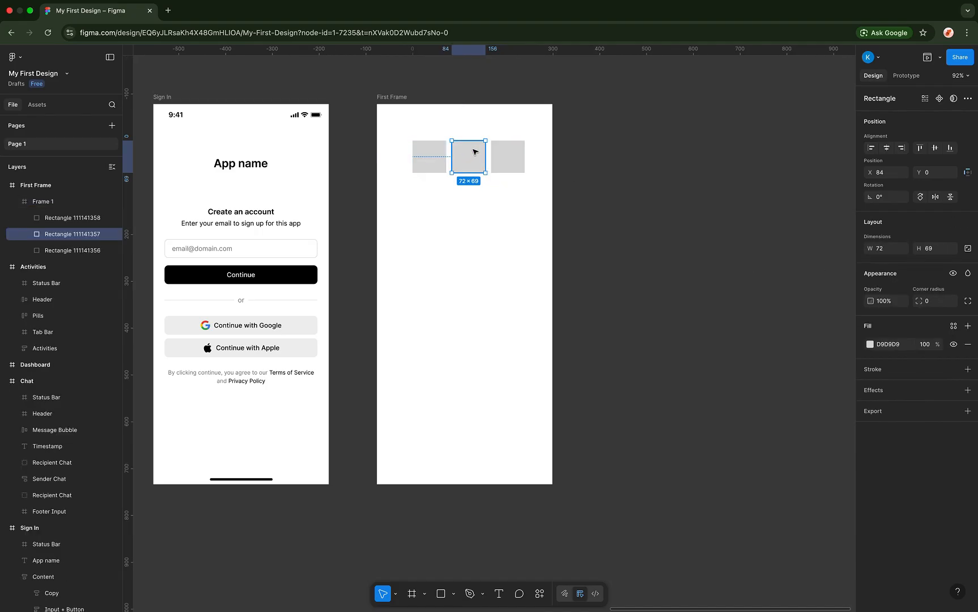
pyautogui.moveTo(474, 153)
pyautogui.mouseDown()
pyautogui.moveTo(474, 164)
pyautogui.moveTo(493, 127)
pyautogui.moveTo(486, 135)
pyautogui.moveTo(496, 154)
pyautogui.moveTo(518, 168)
pyautogui.moveTo(486, 158)
pyautogui.moveTo(471, 169)
pyautogui.mouseUp()
pyautogui.click(482, 148)
pyautogui.click(478, 139)
pyautogui.click(509, 190)
pyautogui.doubleClick(508, 189)
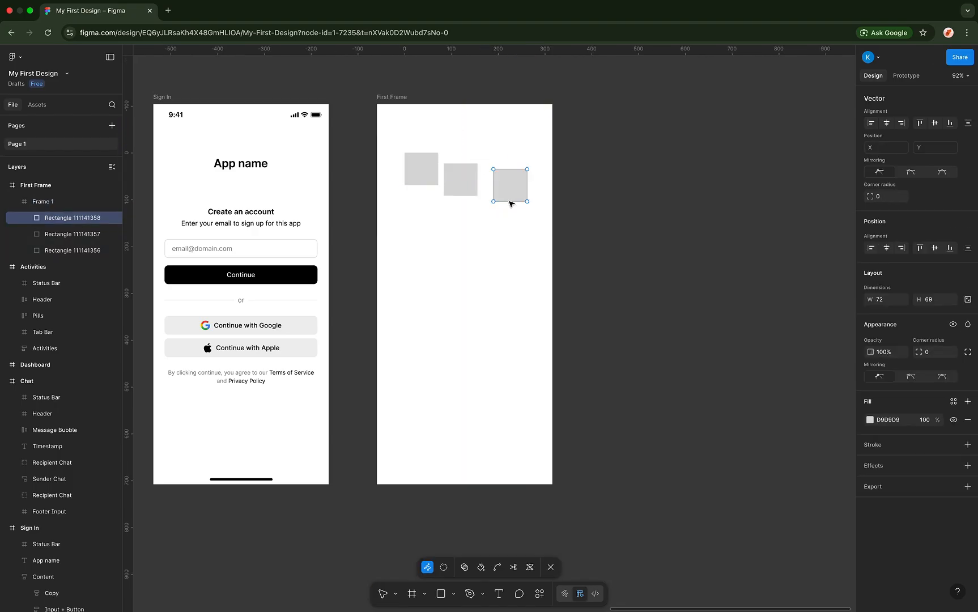
pyautogui.press('Escape')
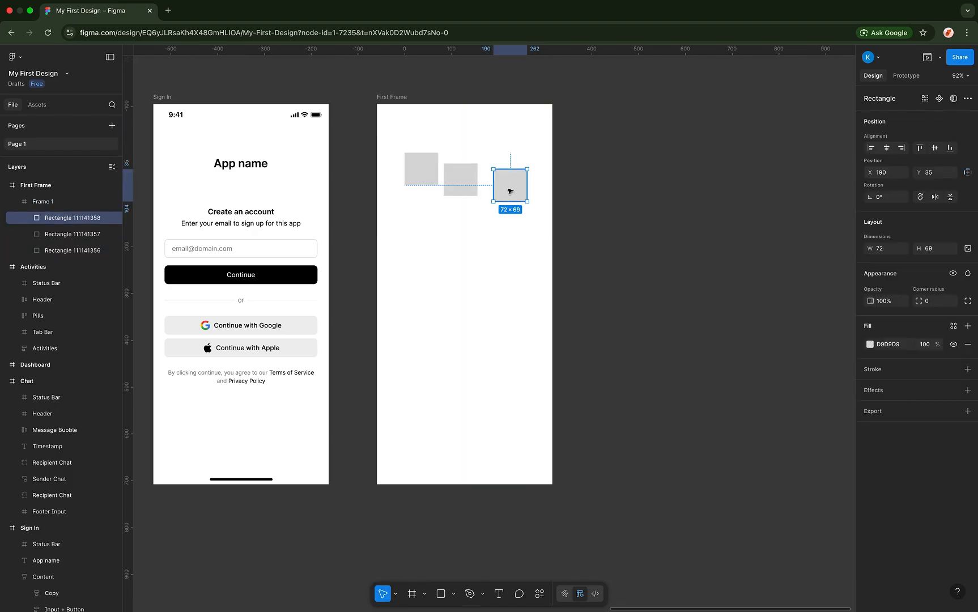
pyautogui.moveTo(511, 190); pyautogui.dragTo(524, 300)
pyautogui.click(486, 225)
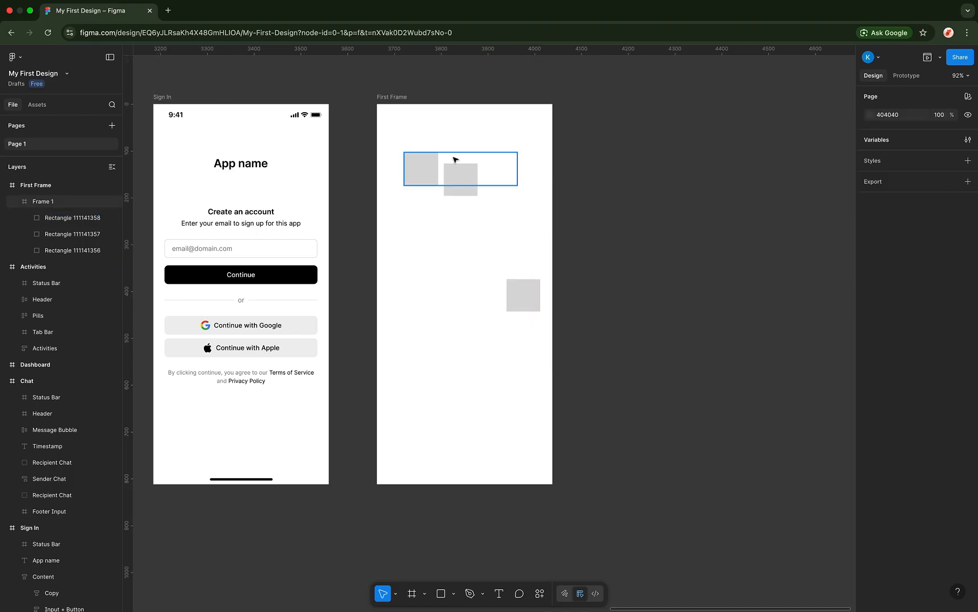
pyautogui.moveTo(485, 165)
pyautogui.mouseDown()
pyautogui.moveTo(476, 153)
pyautogui.moveTo(489, 158)
pyautogui.moveTo(480, 166)
pyautogui.mouseUp()
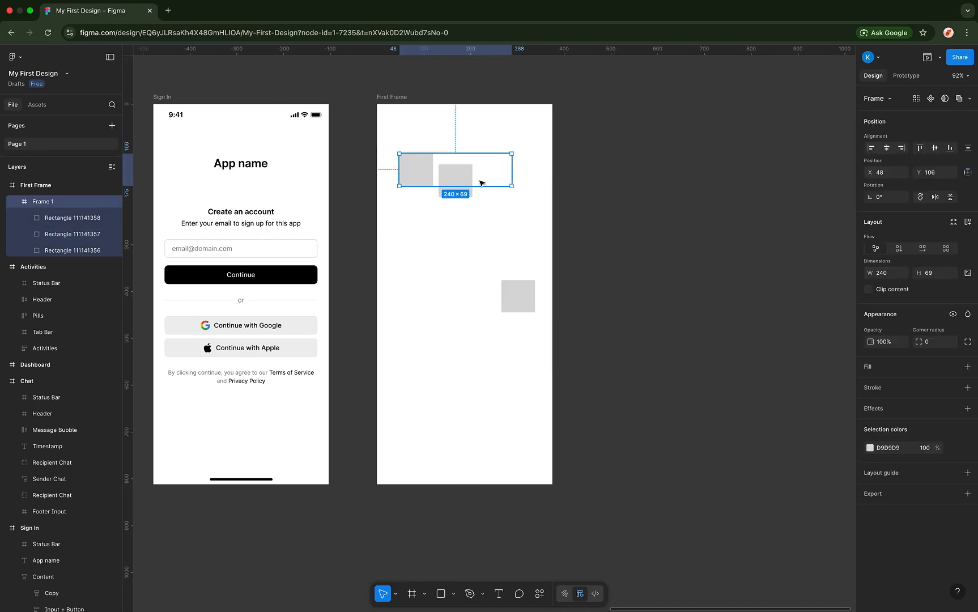
# - Try a vertical stack, then undo back to the original aligned squares
pyautogui.click(898, 250)
pyautogui.press('super+z')
pyautogui.press('super+z')
pyautogui.press('super+z')
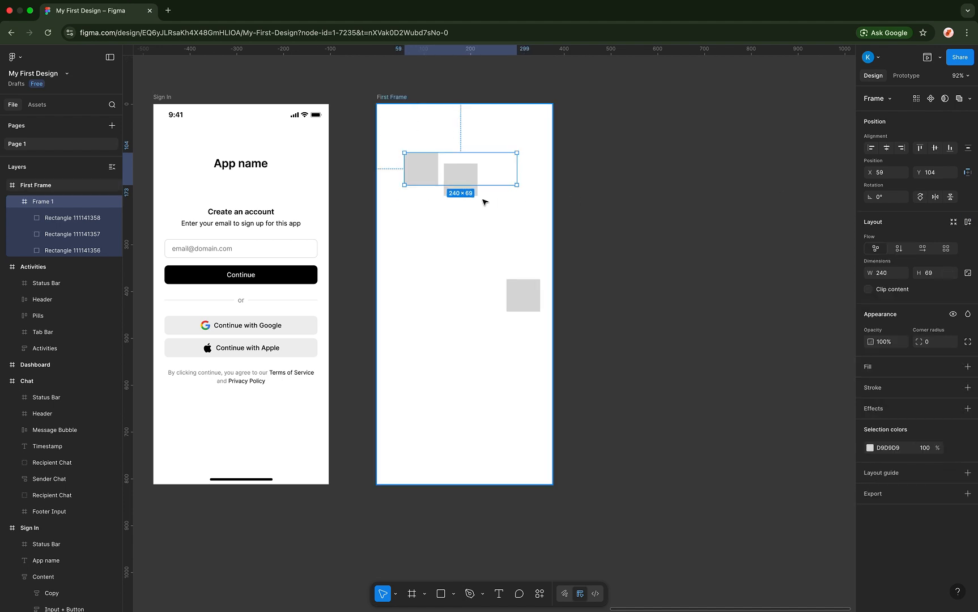
pyautogui.press('super+z')
pyautogui.press('super+z')
pyautogui.press('super+z')
pyautogui.press('super+z')
pyautogui.press('super+z')
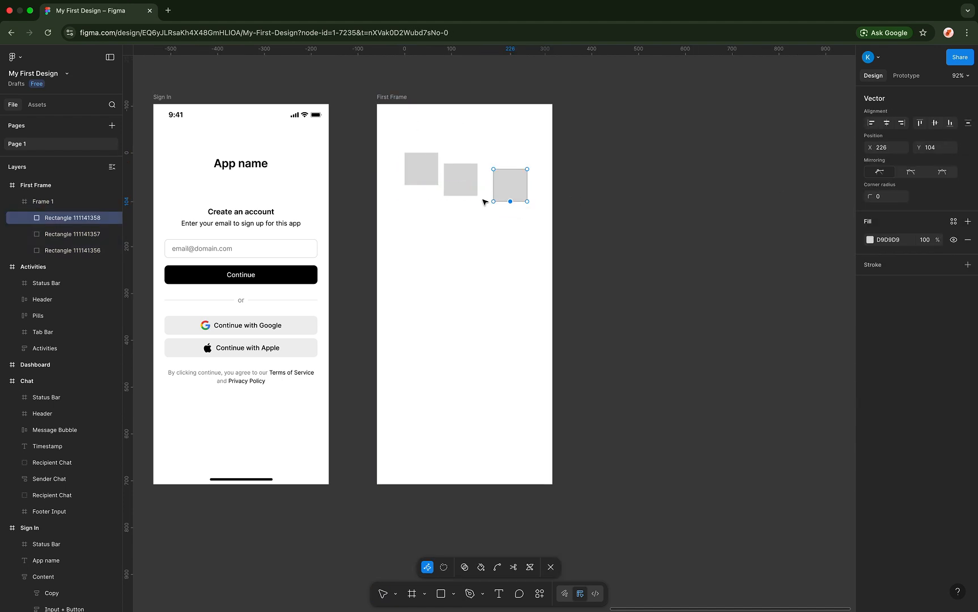
pyautogui.press('super+z')
pyautogui.press('super+z')
pyautogui.press('super+z')
pyautogui.press('super+z')
pyautogui.press('super+z')
pyautogui.press('super+z')
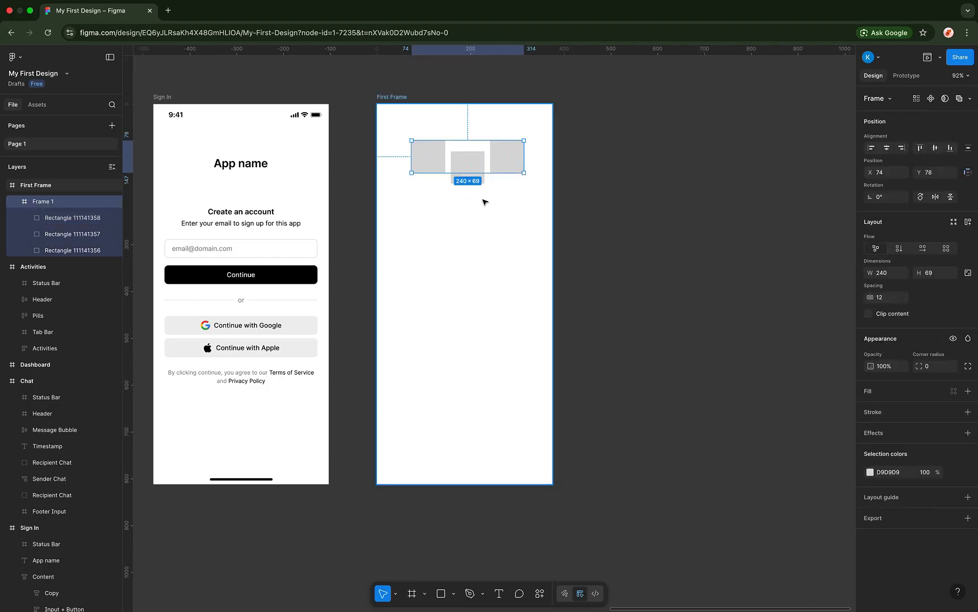
pyautogui.press('super+z')
pyautogui.press('super+z')
pyautogui.press('super+z')
pyautogui.press('super+z')
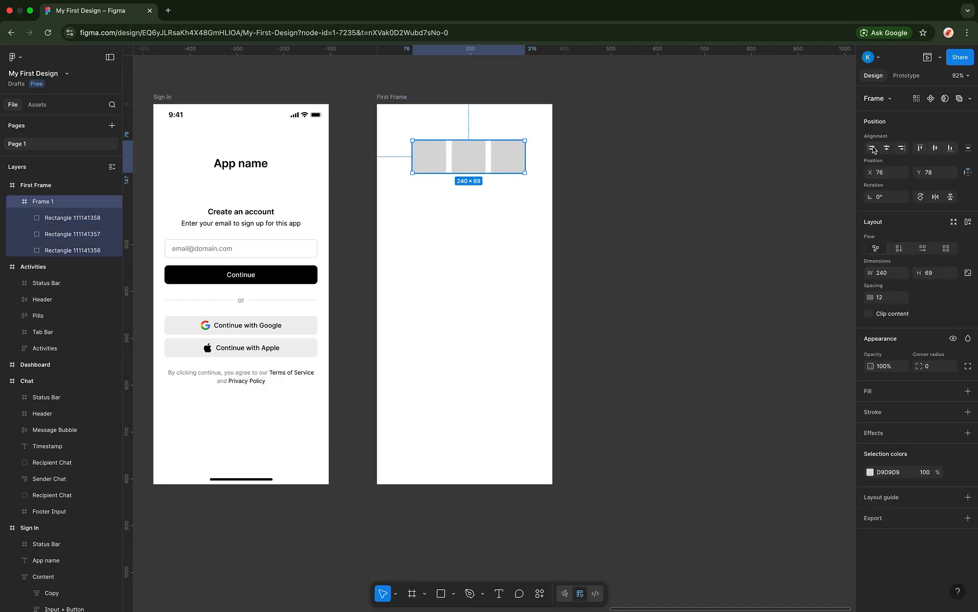
# - Reapply auto layout to Frame 1 and stack its three rectangles vertically
pyautogui.click(922, 249)
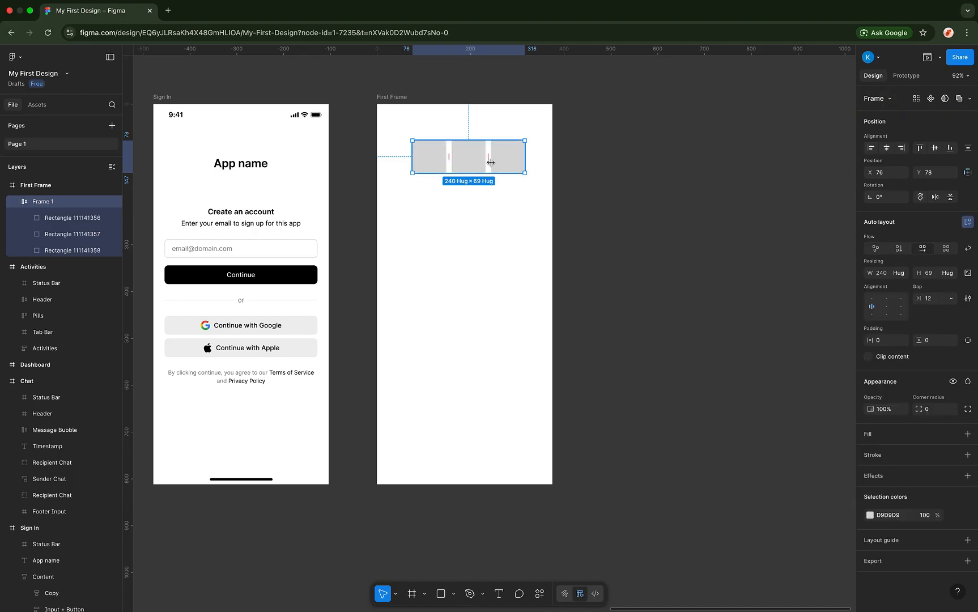
pyautogui.click(471, 162)
pyautogui.click(507, 160)
pyautogui.click(511, 193)
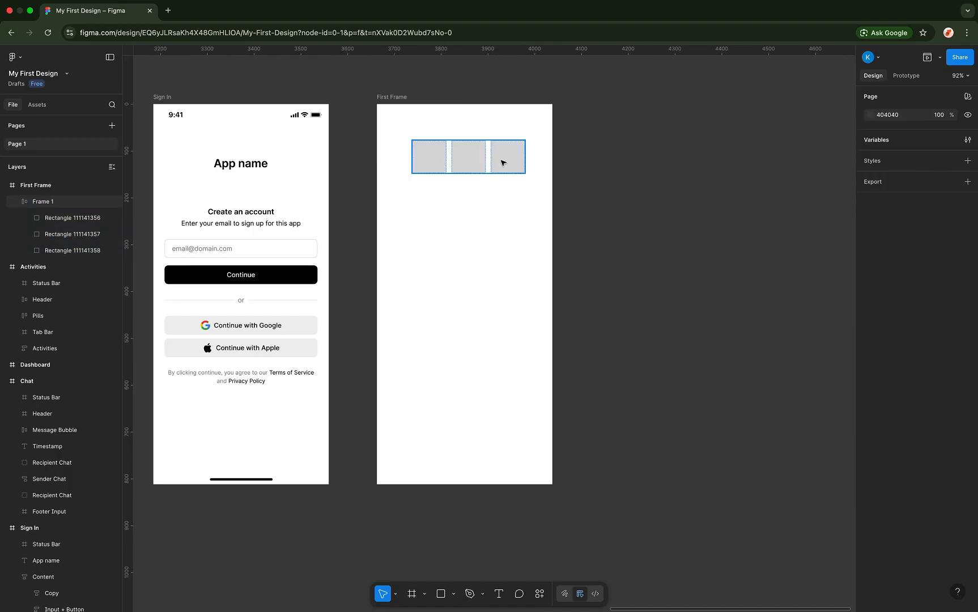
pyautogui.click(502, 162)
pyautogui.click(898, 249)
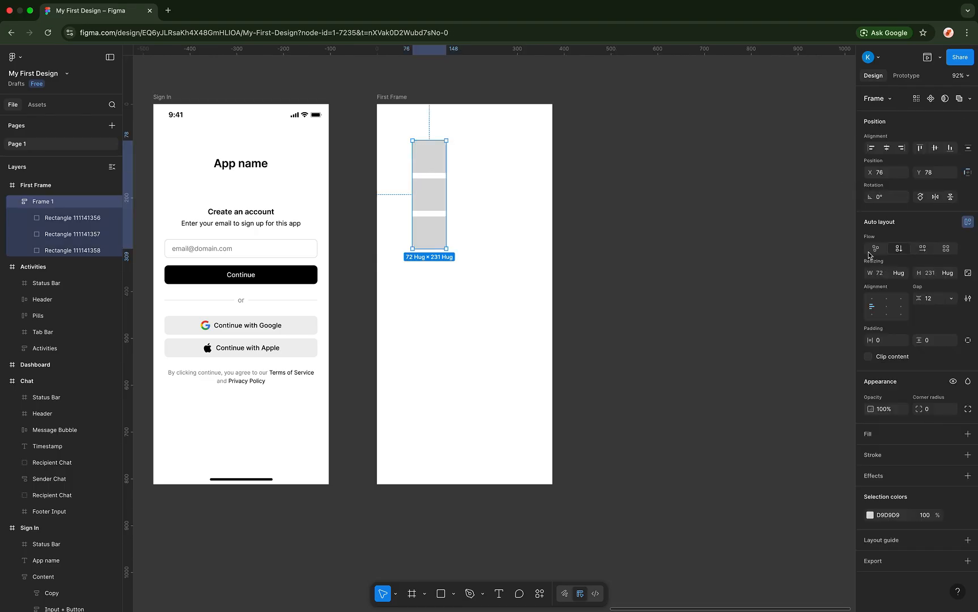
# - Switch Frame 1 to grid flow and set the grid to 3 columns × 3 rows
pyautogui.click(946, 250)
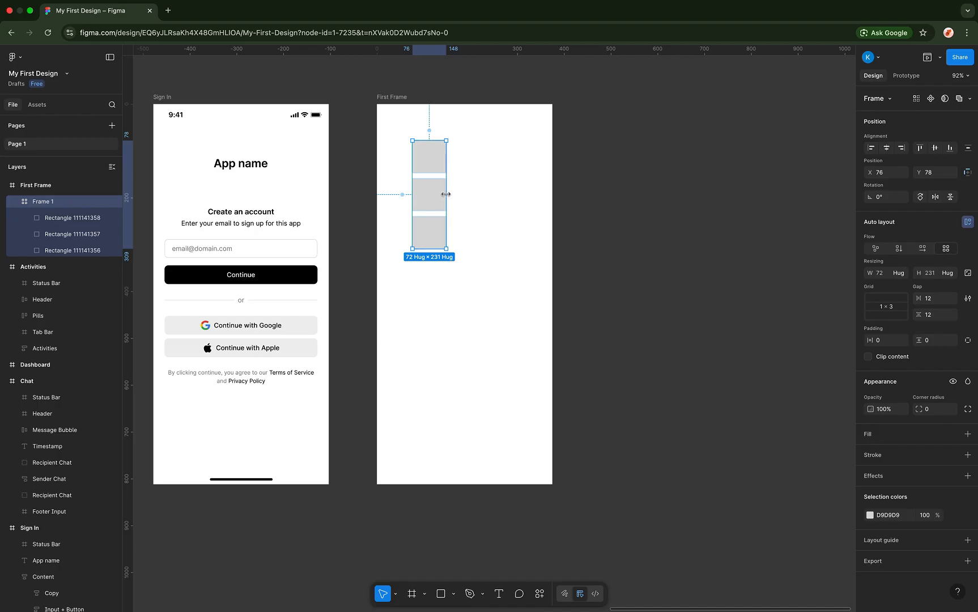
pyautogui.moveTo(446, 195); pyautogui.dragTo(493, 190)
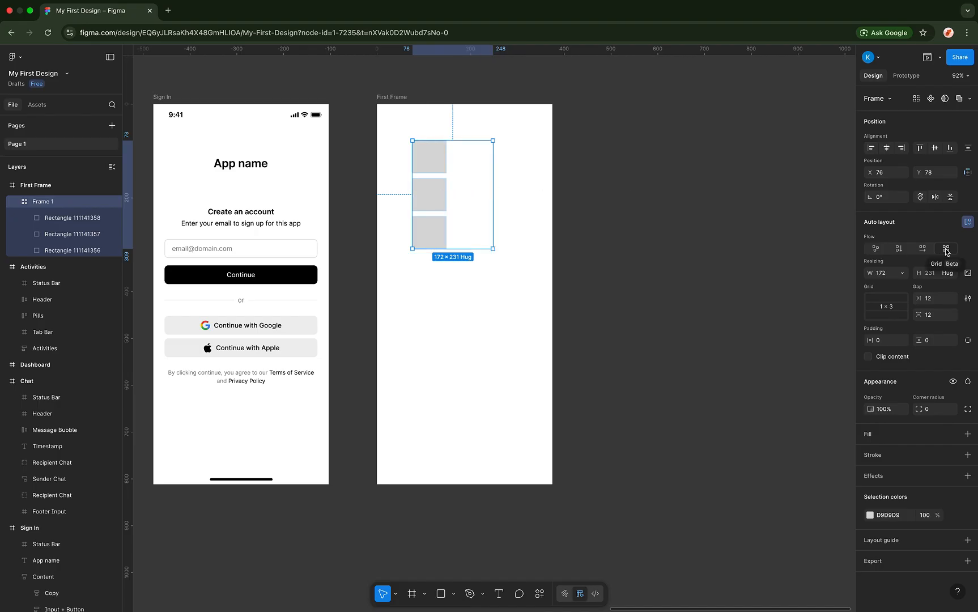
pyautogui.click(888, 309)
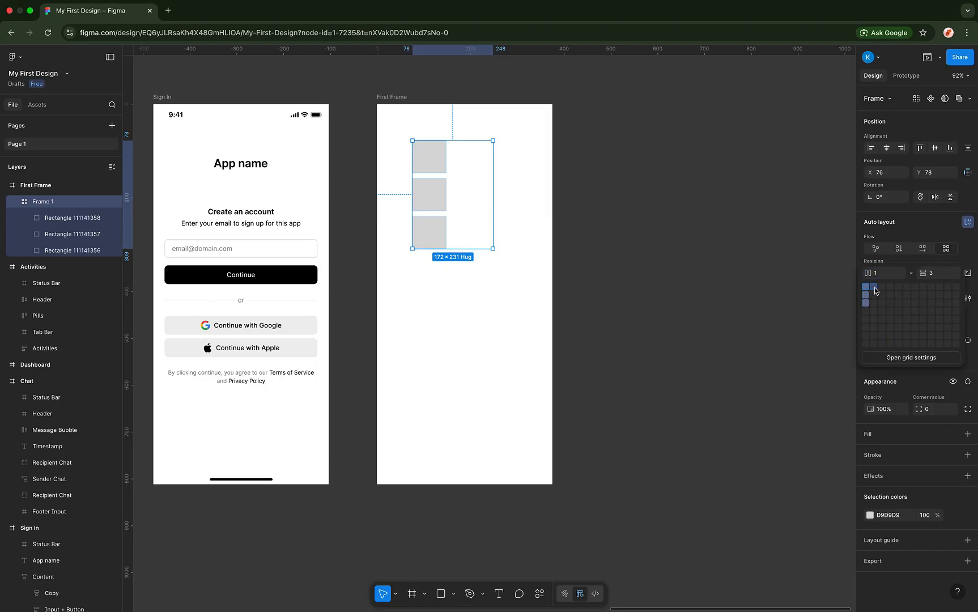
pyautogui.click(874, 290)
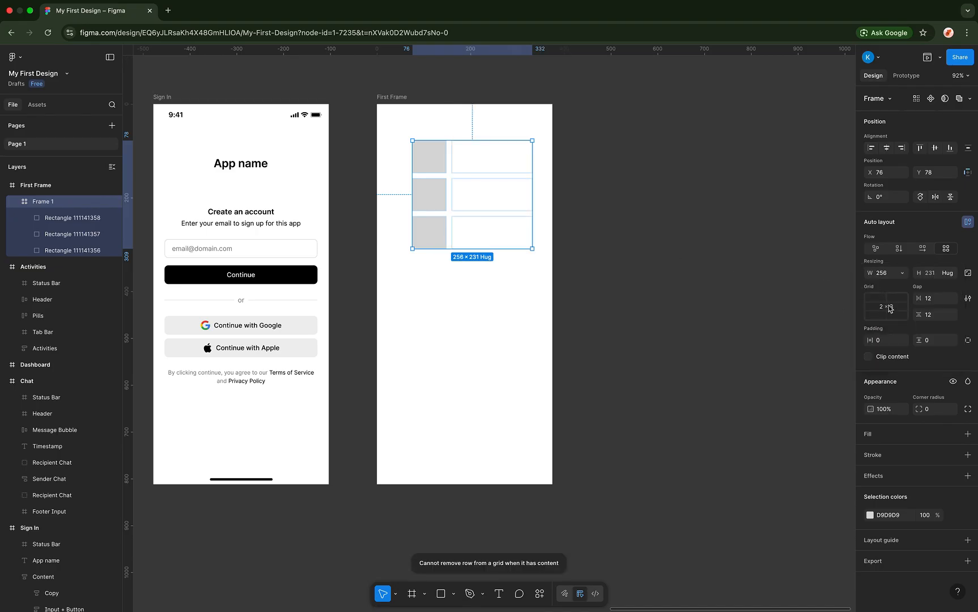
pyautogui.click(887, 310)
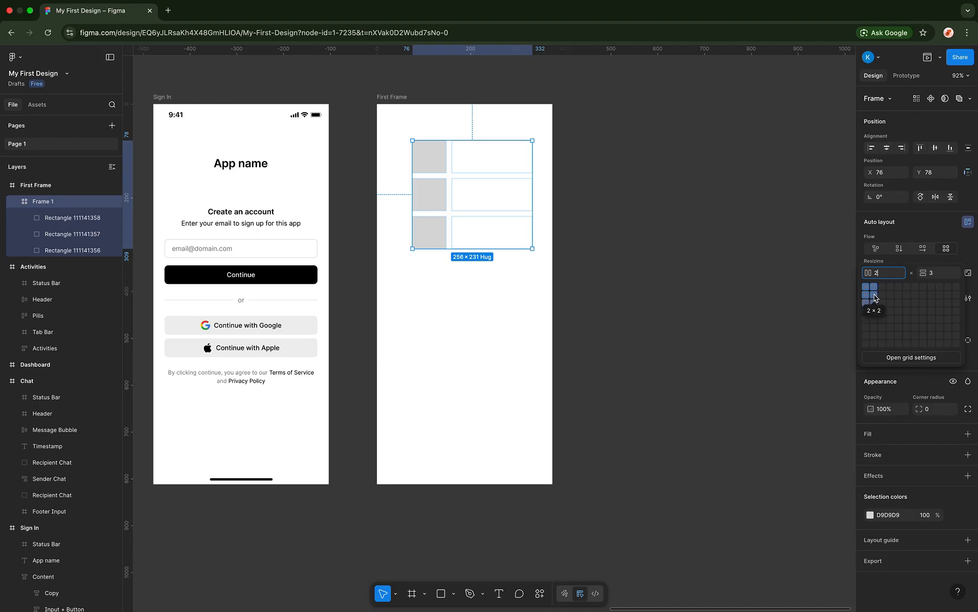
pyautogui.click(873, 294)
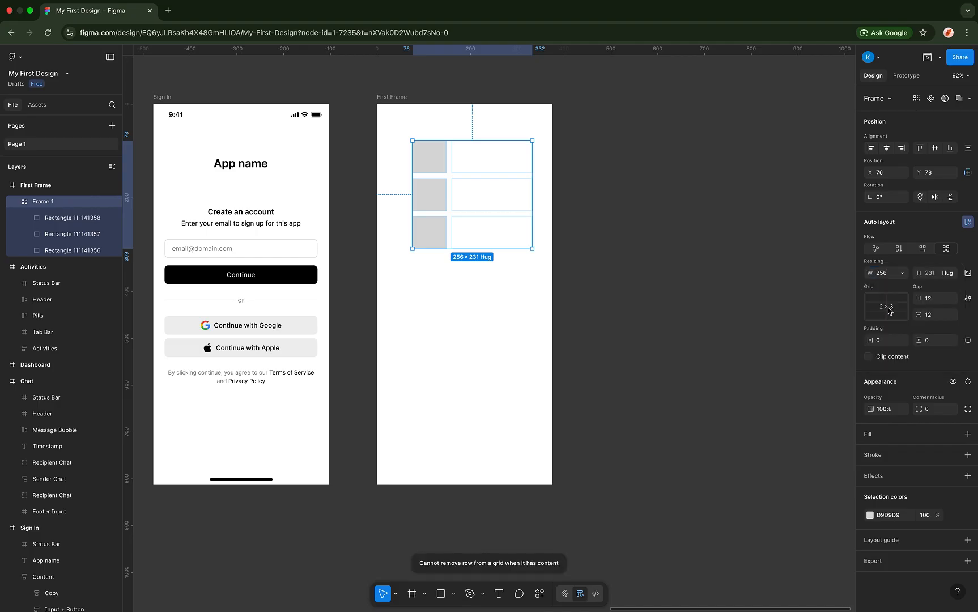
pyautogui.click(897, 307)
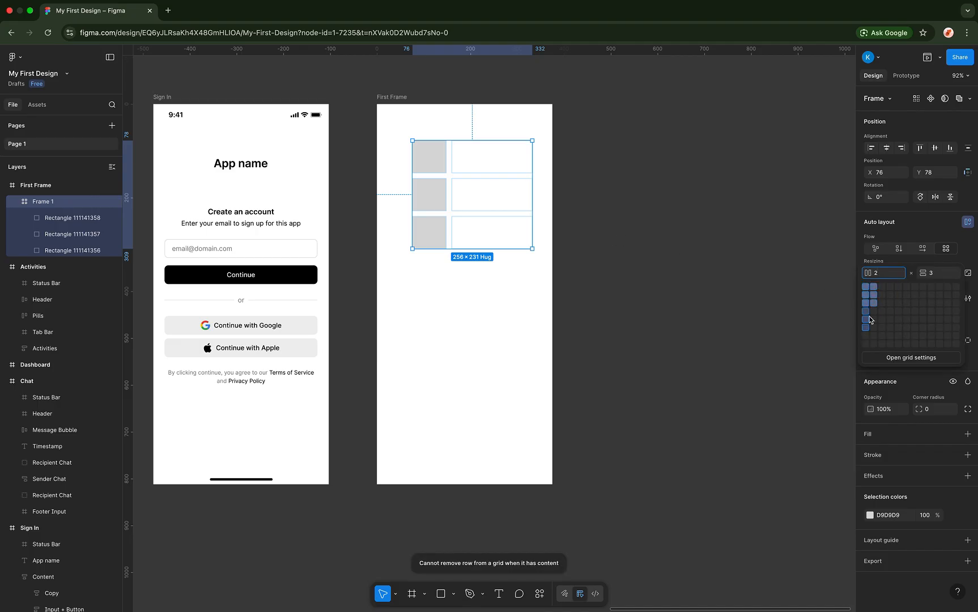
pyautogui.click(873, 306)
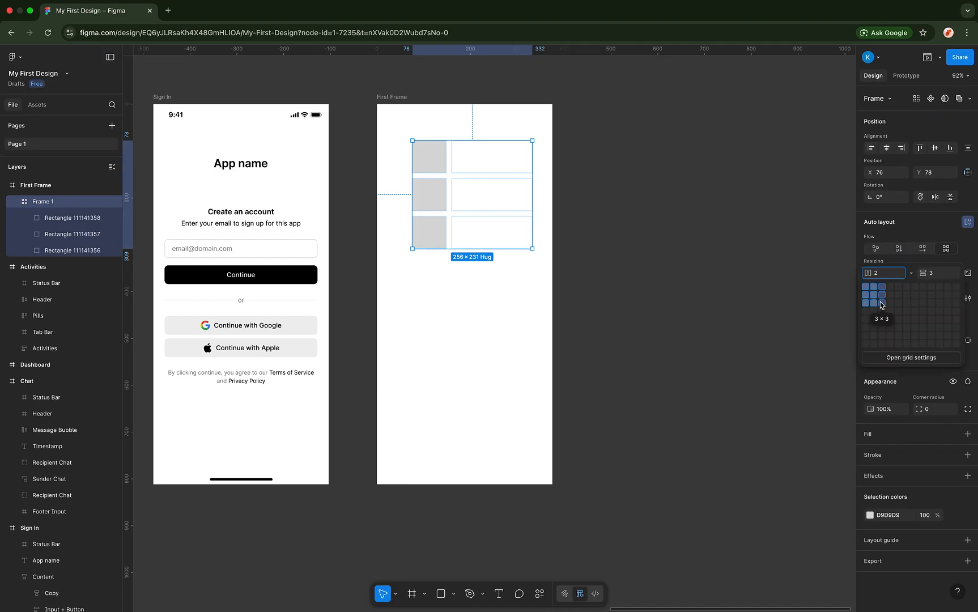
pyautogui.click(884, 306)
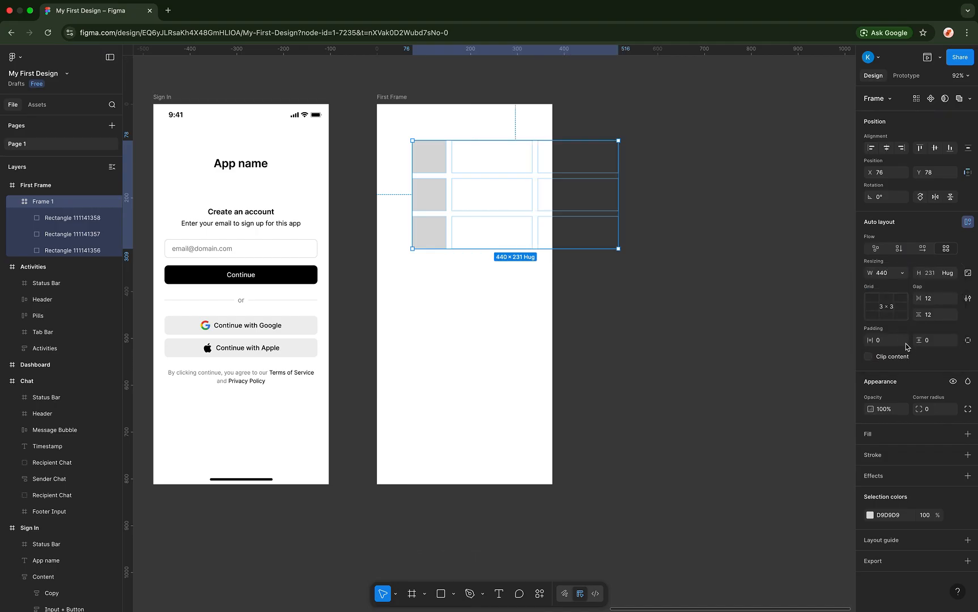
# - Widen the first two grey rectangles to 173 px and make the third fill its grid cell
pyautogui.click(435, 162)
pyautogui.moveTo(448, 157); pyautogui.dragTo(494, 157)
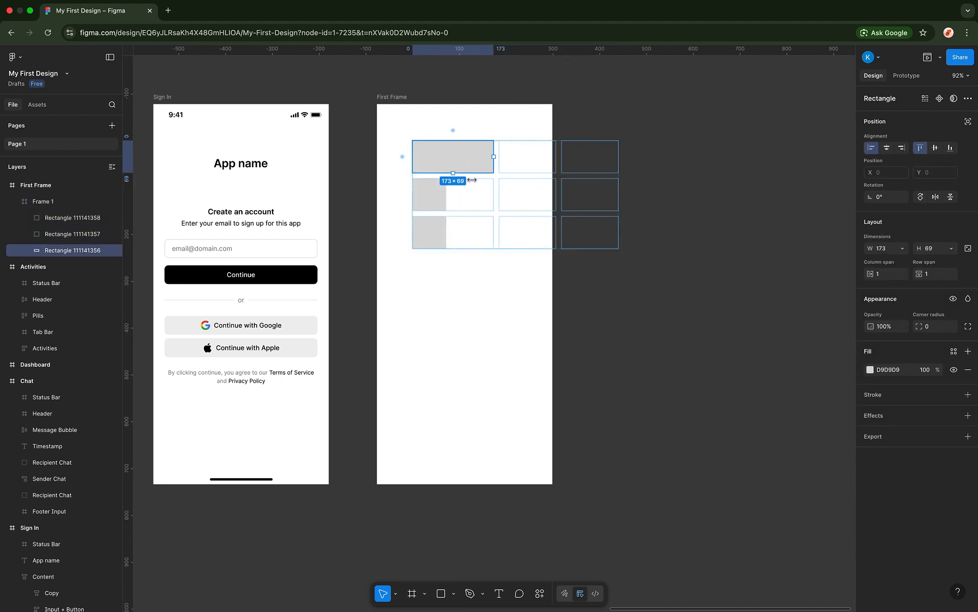
pyautogui.click(438, 196)
pyautogui.moveTo(446, 195); pyautogui.dragTo(491, 197)
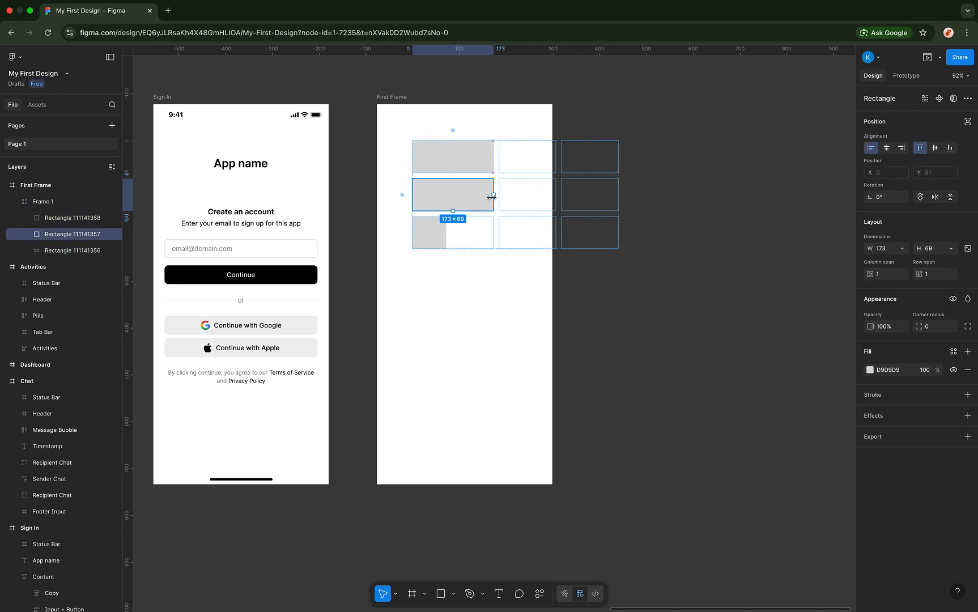
pyautogui.click(429, 232)
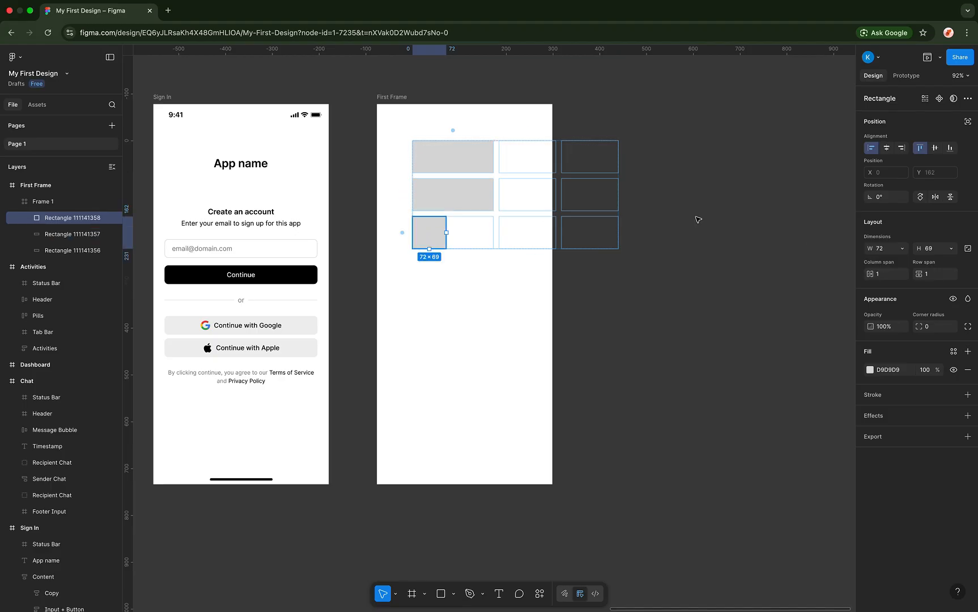
pyautogui.click(901, 249)
pyautogui.click(894, 263)
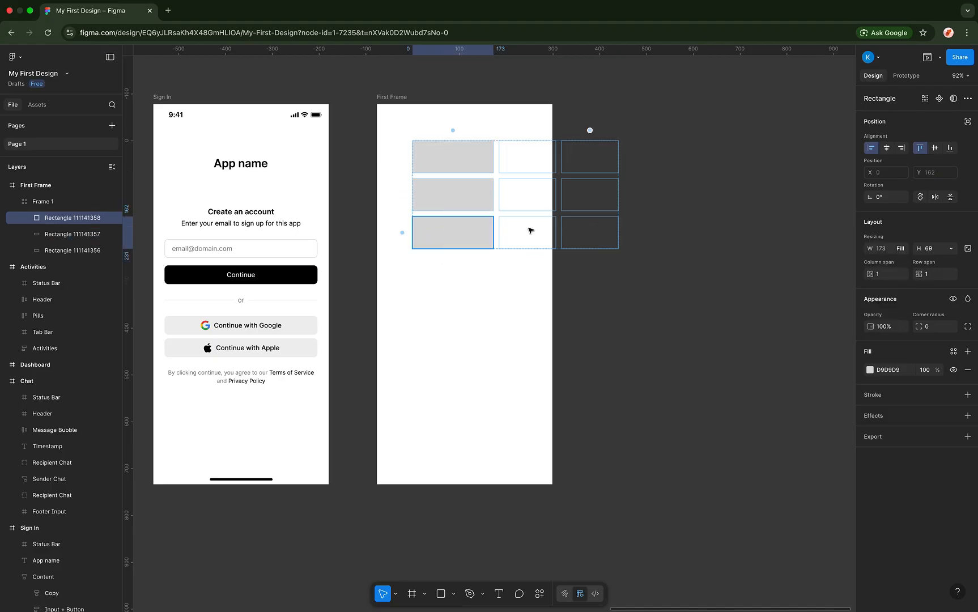
pyautogui.click(494, 264)
# - Try a red fill on Frame 1, then set it back to white
pyautogui.click(513, 164)
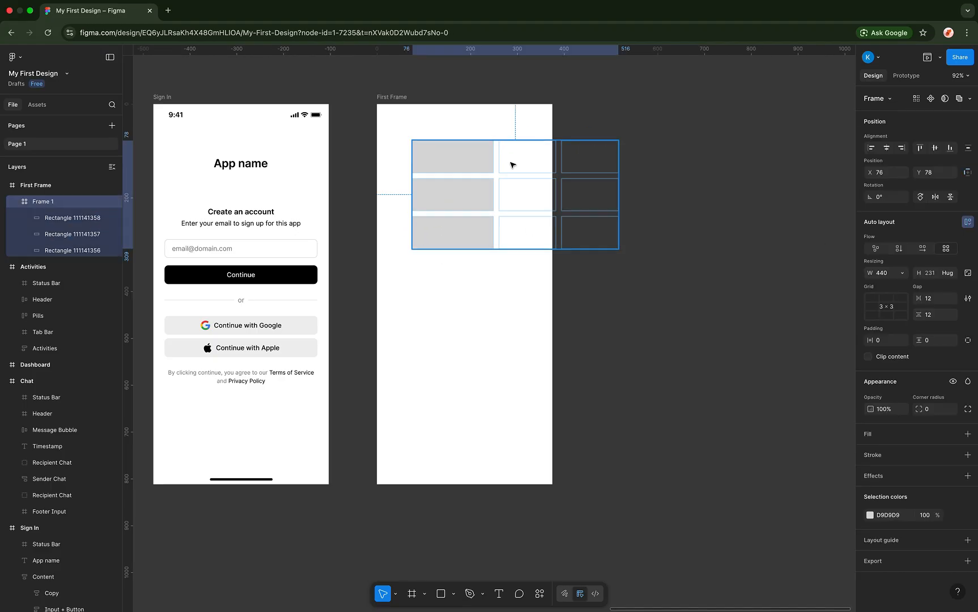
pyautogui.click(868, 433)
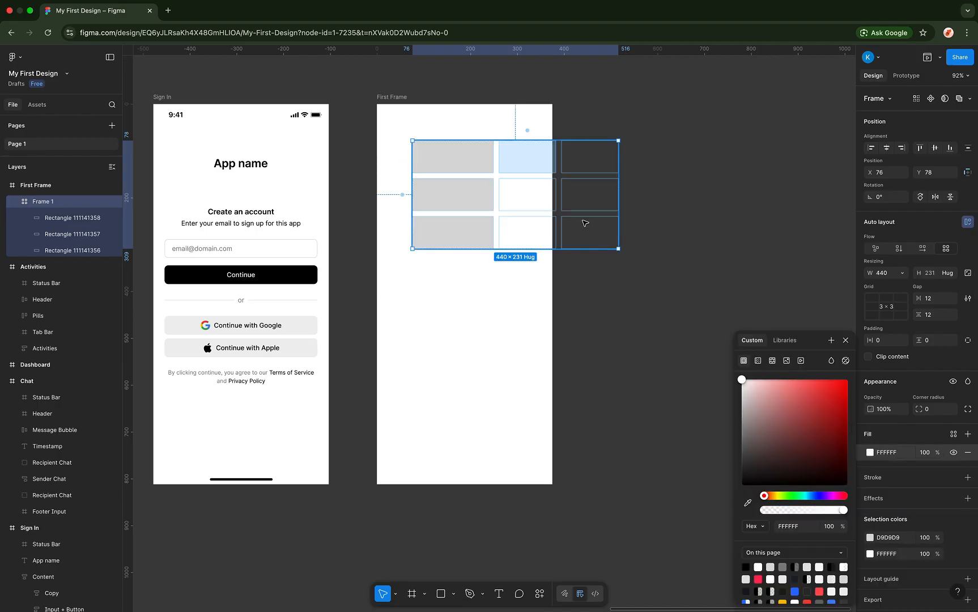
pyautogui.click(788, 417)
pyautogui.moveTo(806, 403); pyautogui.dragTo(577, 195)
pyautogui.click(527, 163)
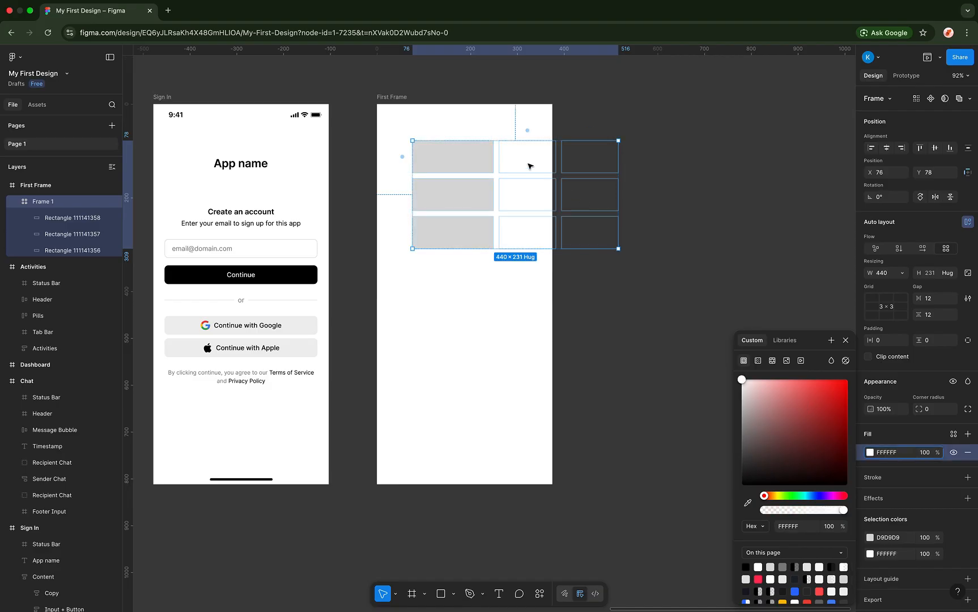
pyautogui.click(517, 162)
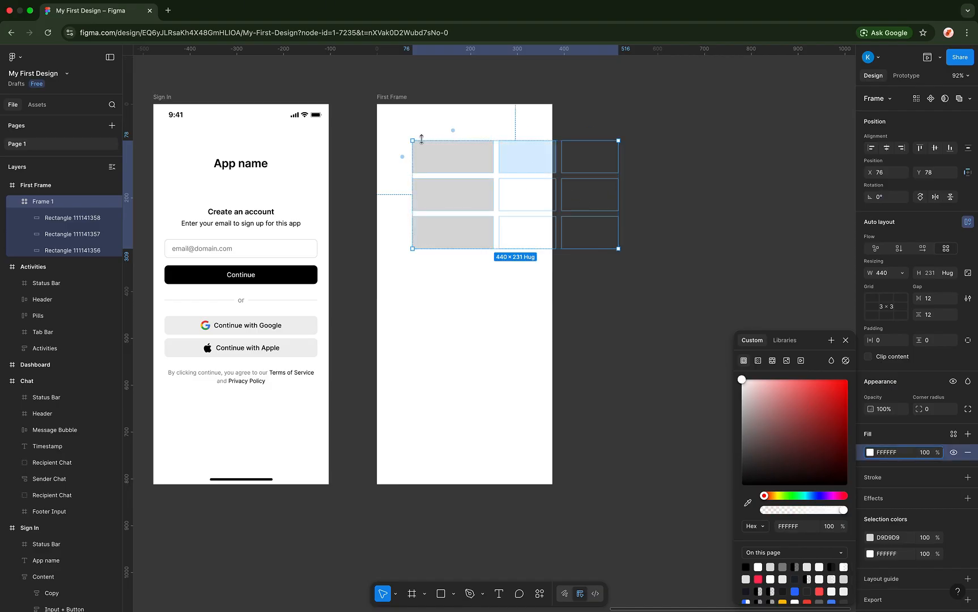
pyautogui.click(433, 125)
# - Move the Frame 1 grid out of First Frame and back, then delete it
pyautogui.moveTo(449, 159); pyautogui.dragTo(475, 144)
pyautogui.click(482, 143)
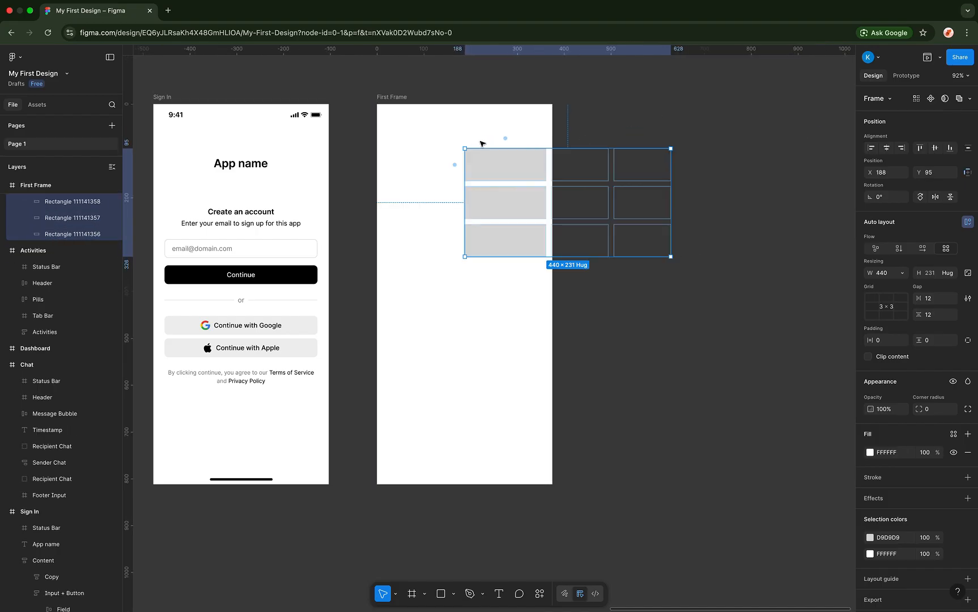
pyautogui.click(484, 162)
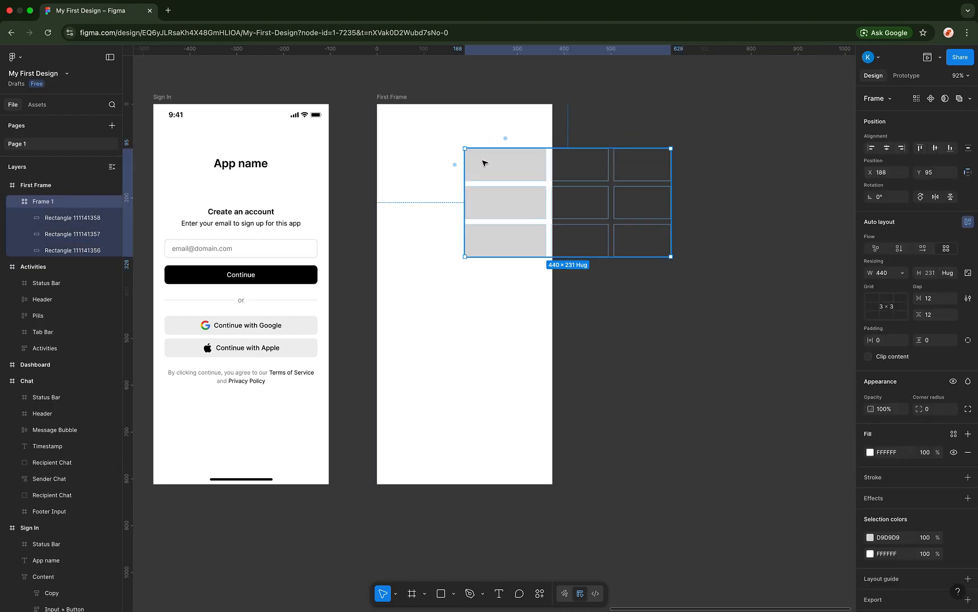
pyautogui.press('Delete')
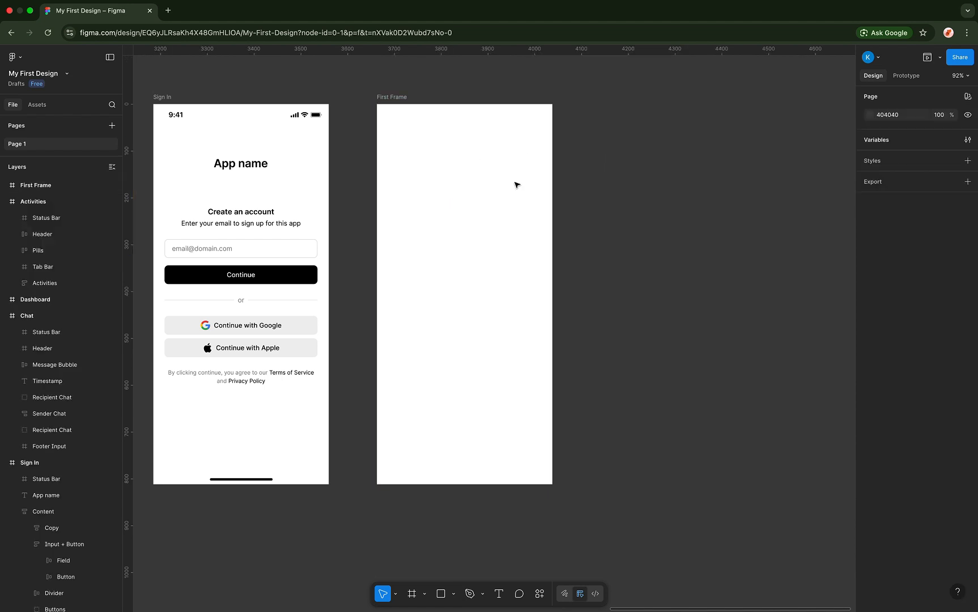
# - Draw a grey rectangle in First Frame and nudge it past the frame's edge
pyautogui.click(497, 165)
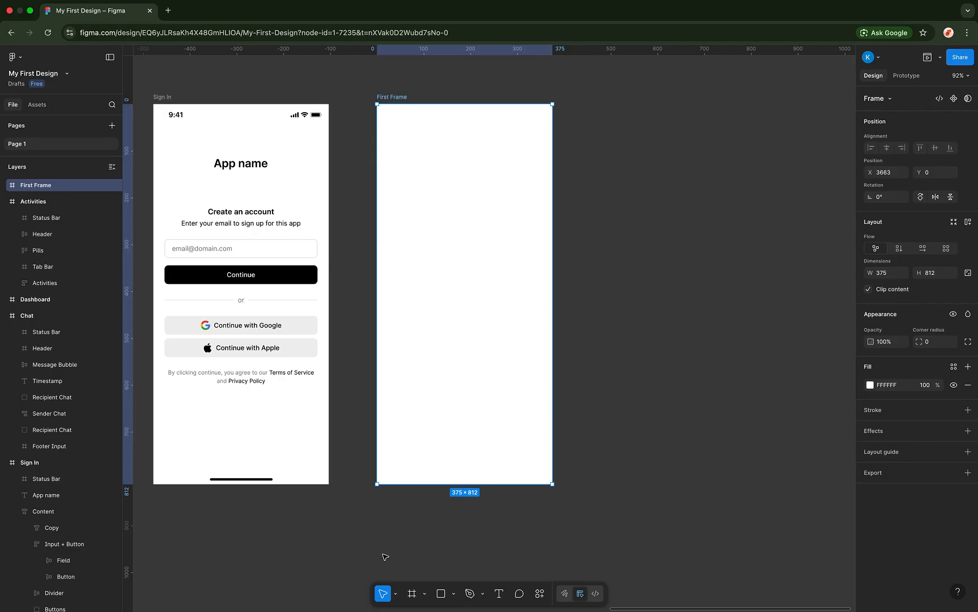
pyautogui.click(440, 593)
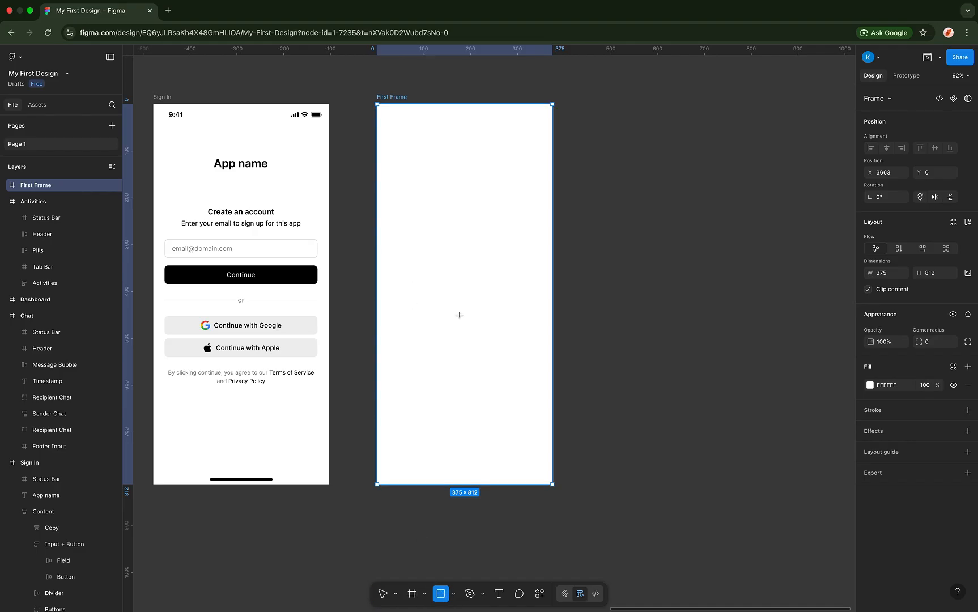
pyautogui.moveTo(416, 268); pyautogui.dragTo(480, 356)
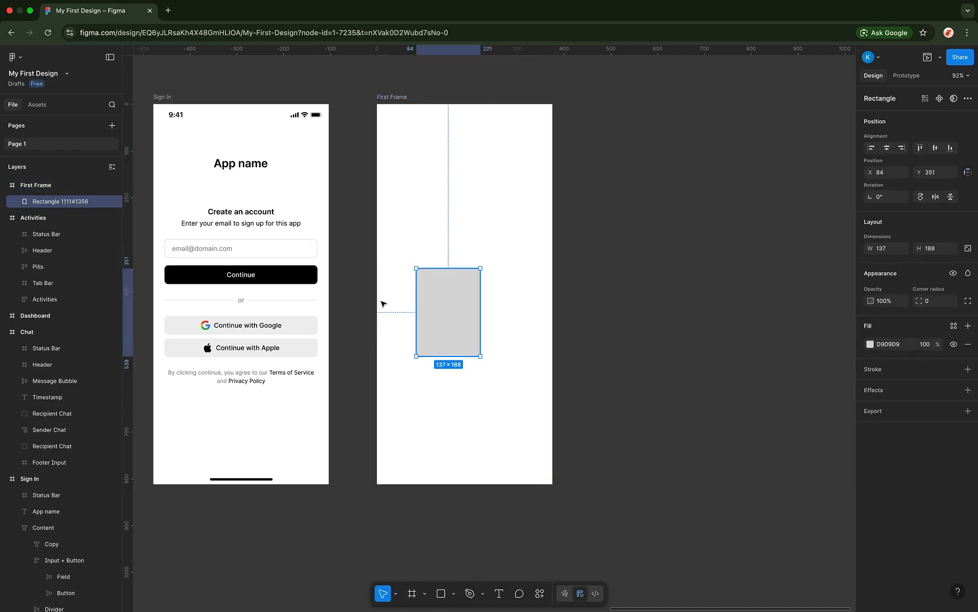
pyautogui.moveTo(446, 308); pyautogui.dragTo(515, 306)
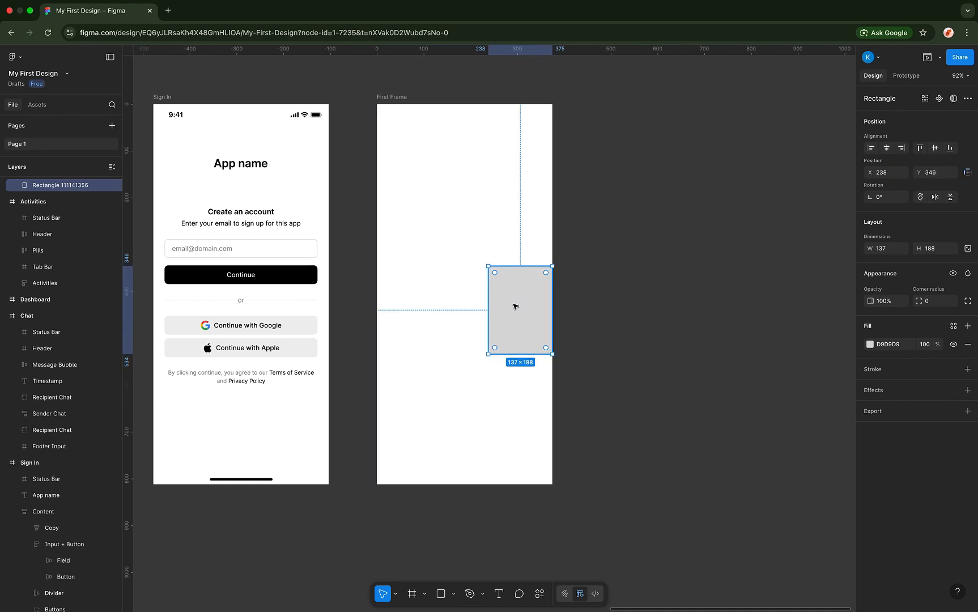
pyautogui.hotkey('shift', 'Right')
pyautogui.hotkey('shift', 'Right')
pyautogui.hotkey('shift', 'Right')
pyautogui.hotkey('shift', 'Right')
pyautogui.hotkey('shift', 'Right')
pyautogui.hotkey('shift', 'Right')
pyautogui.hotkey('shift', 'Right')
pyautogui.hotkey('shift', 'Right')
pyautogui.hotkey('shift', 'Right')
pyautogui.hotkey('shift', 'Right')
pyautogui.hotkey('shift', 'Right')
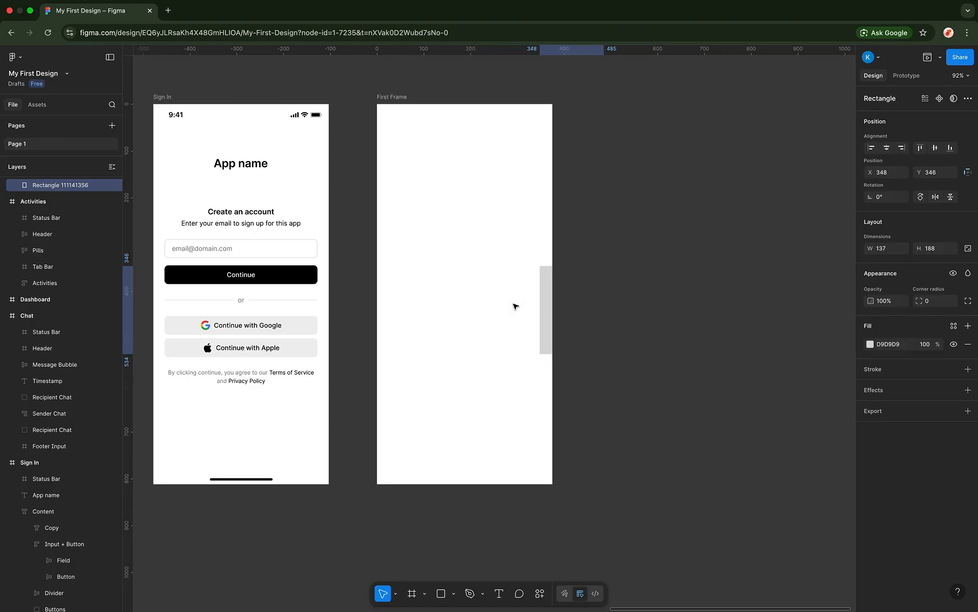
pyautogui.press('Escape')
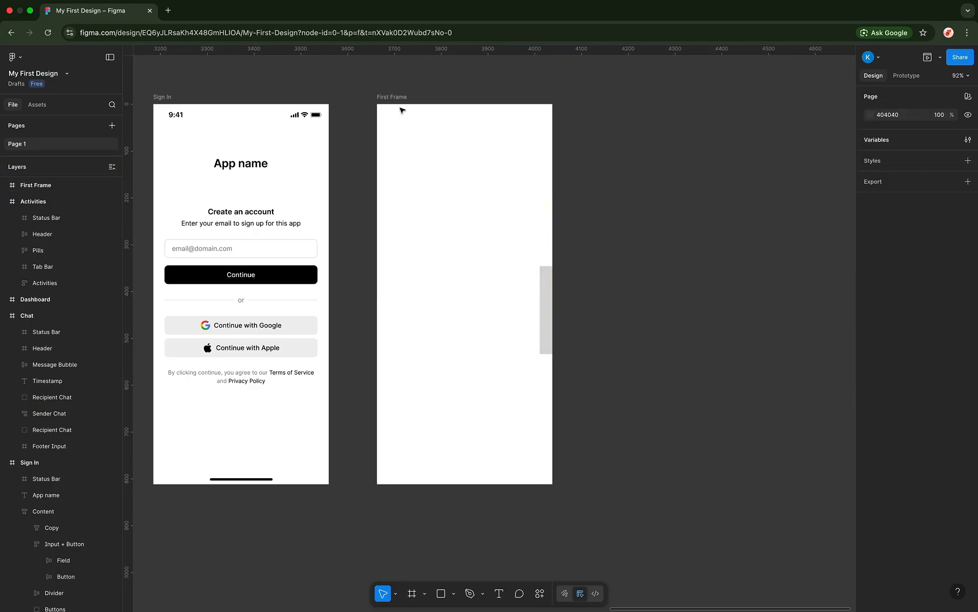
# - Toggle Clip content off and back on for First Frame, and centre the clipped rectangle
pyautogui.click(403, 96)
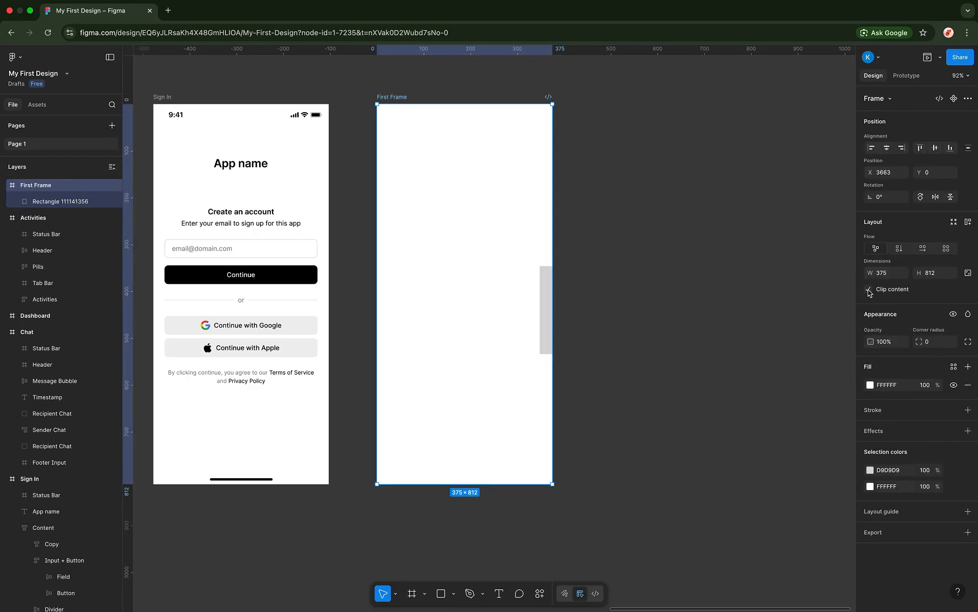
pyautogui.click(869, 290)
pyautogui.click(557, 287)
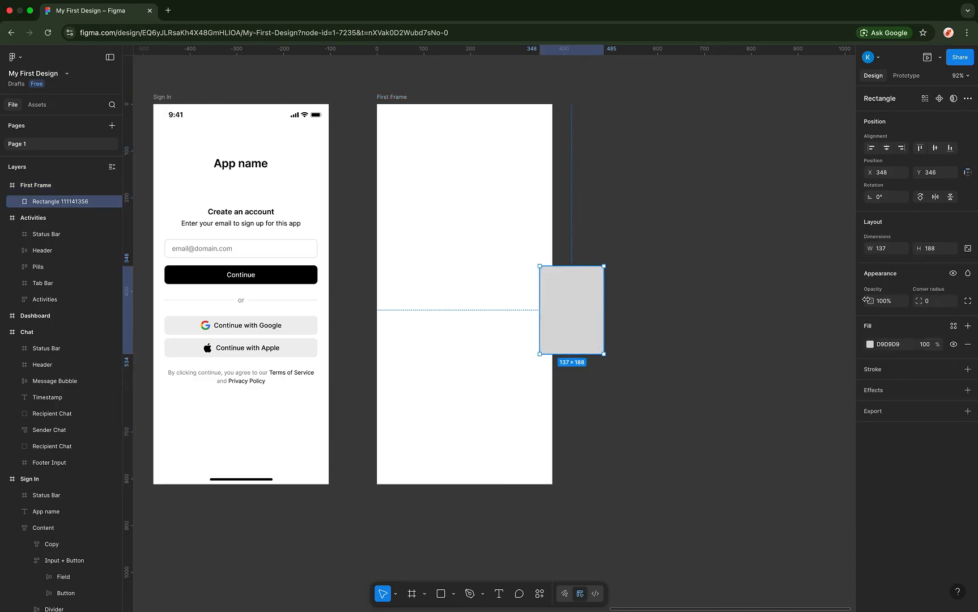
pyautogui.click(447, 124)
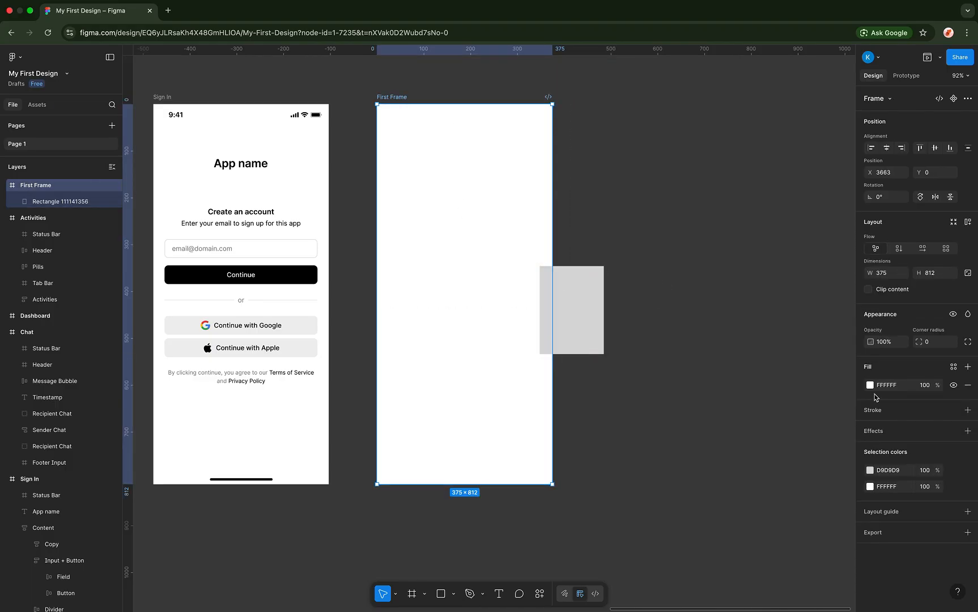
pyautogui.click(868, 290)
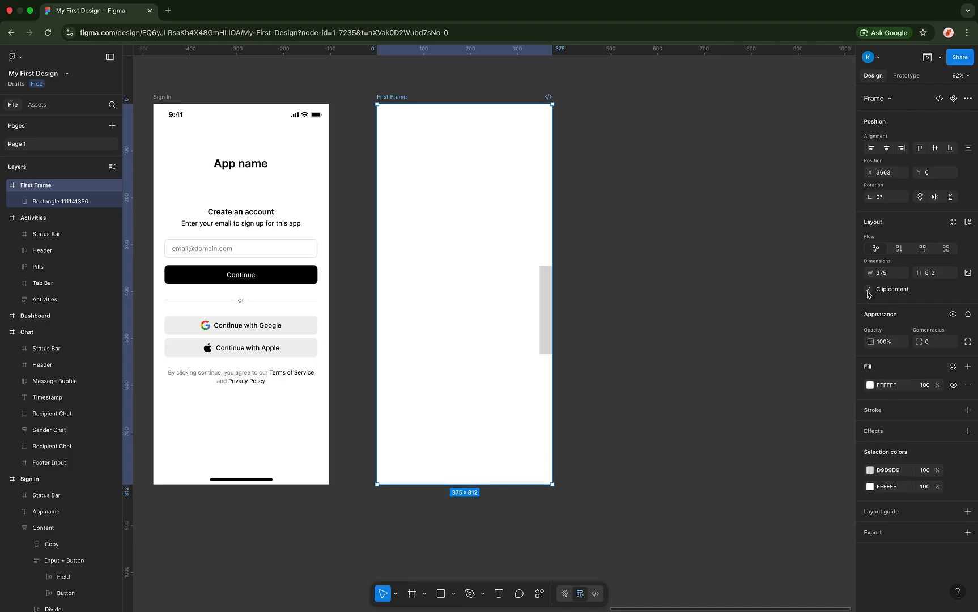
pyautogui.click(644, 344)
pyautogui.click(547, 300)
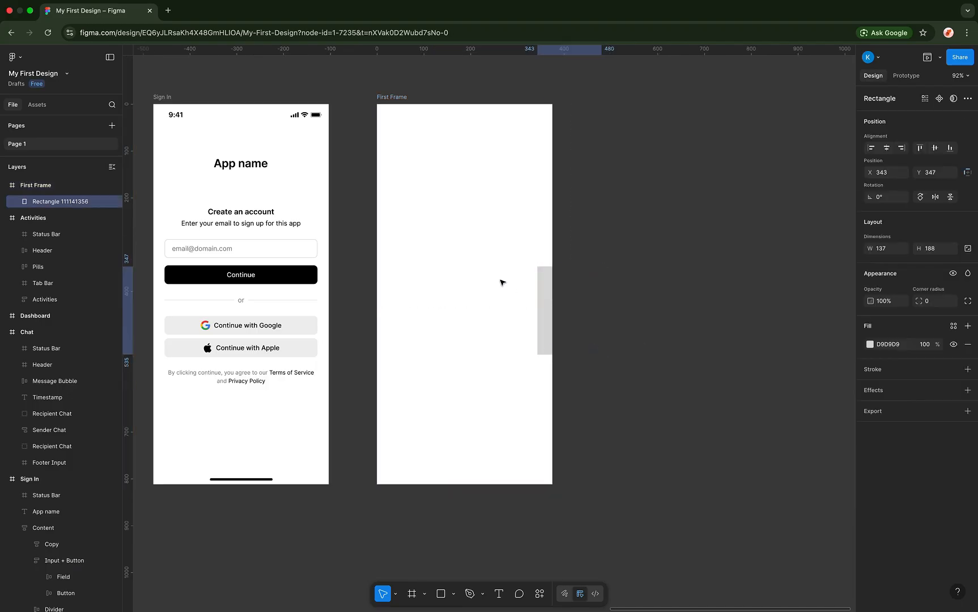
pyautogui.moveTo(502, 283); pyautogui.dragTo(457, 277)
pyautogui.click(629, 293)
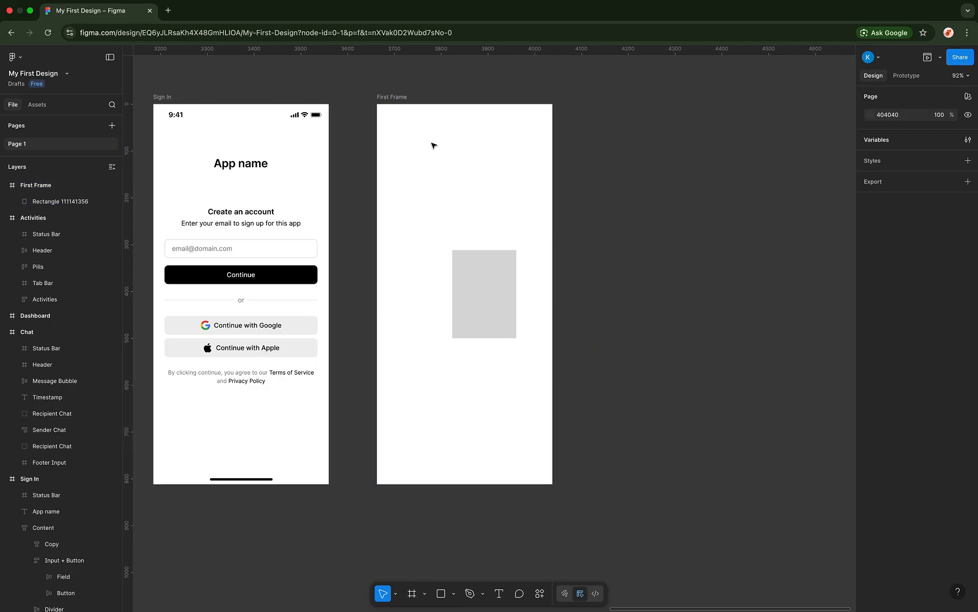
# - Delete the grey rectangle, leaving First Frame empty
pyautogui.click(396, 112)
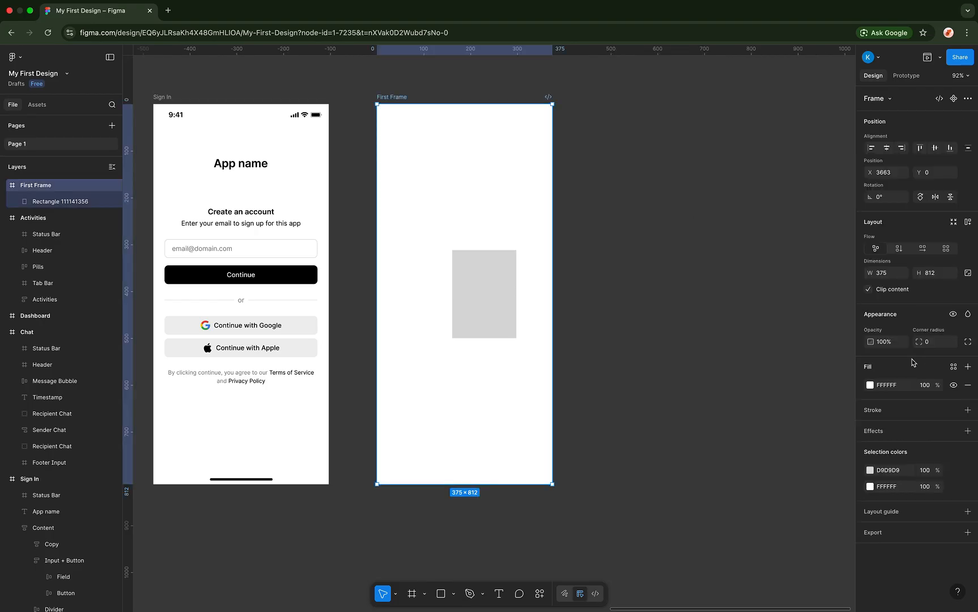
pyautogui.click(477, 297)
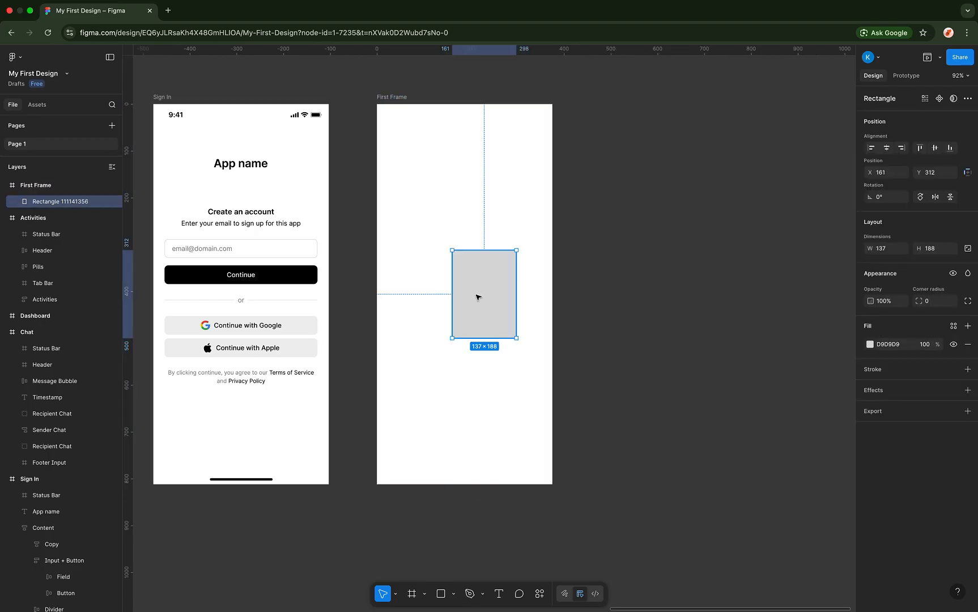
pyautogui.press('BackSpace')
pyautogui.click(399, 97)
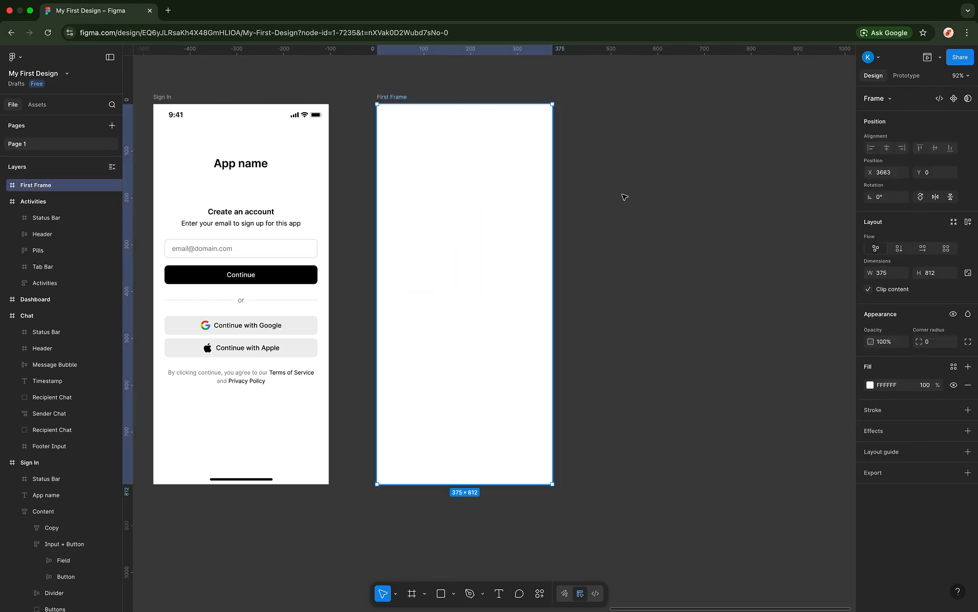
# - Try First Frame's opacity at 50% and 20%, then restore it to 100%
pyautogui.click(886, 346)
pyautogui.write('50')
pyautogui.press('Return')
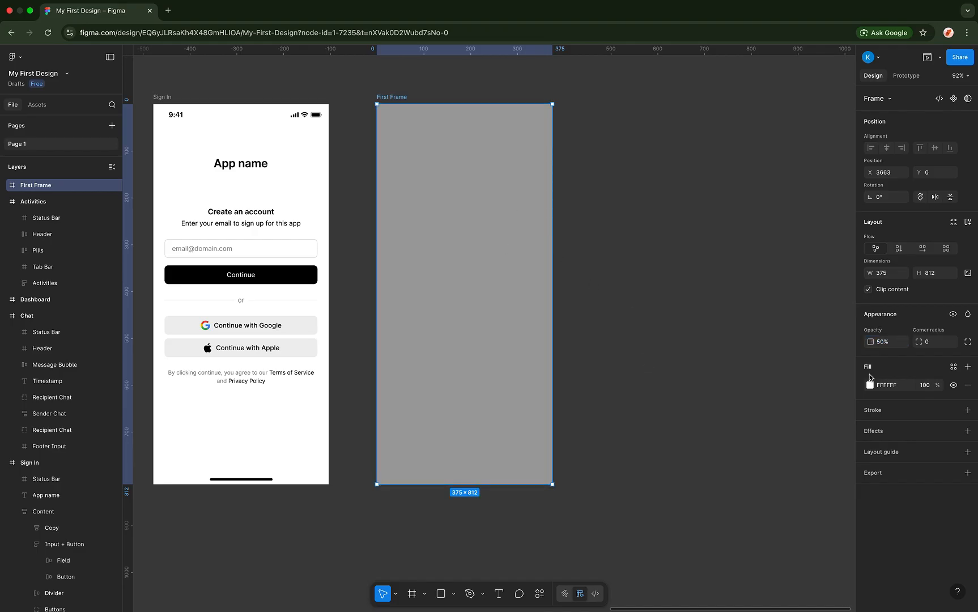
pyautogui.click(887, 342)
pyautogui.write('20')
pyautogui.press('Return')
pyautogui.click(887, 344)
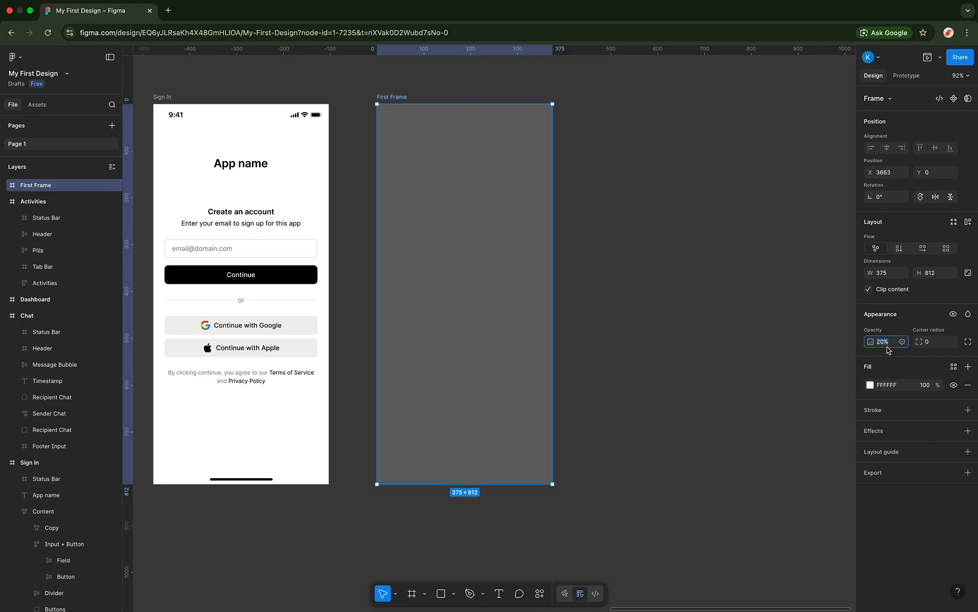
pyautogui.write('100')
pyautogui.press('Return')
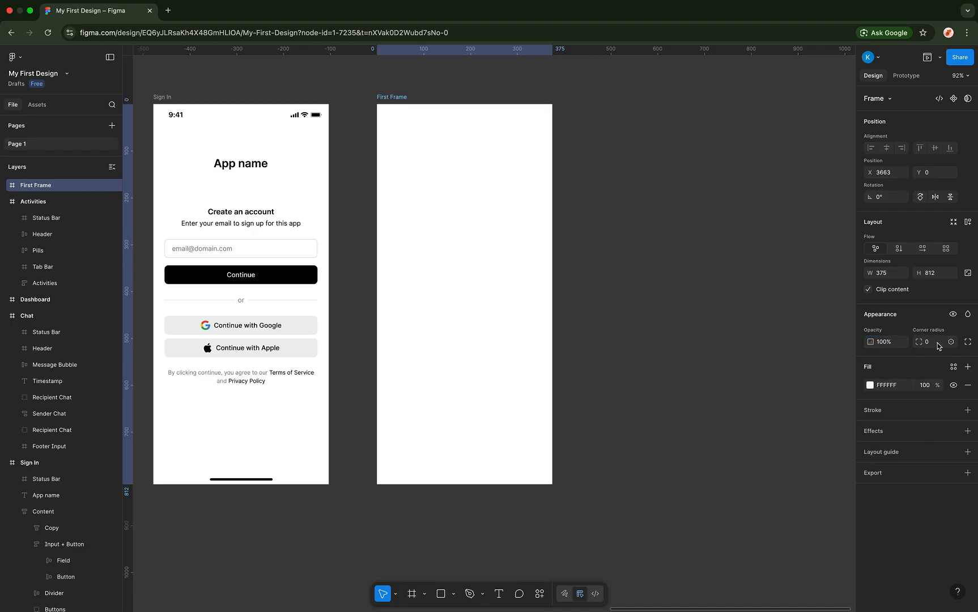
# - Set First Frame's corner radius to 30
pyautogui.click(918, 342)
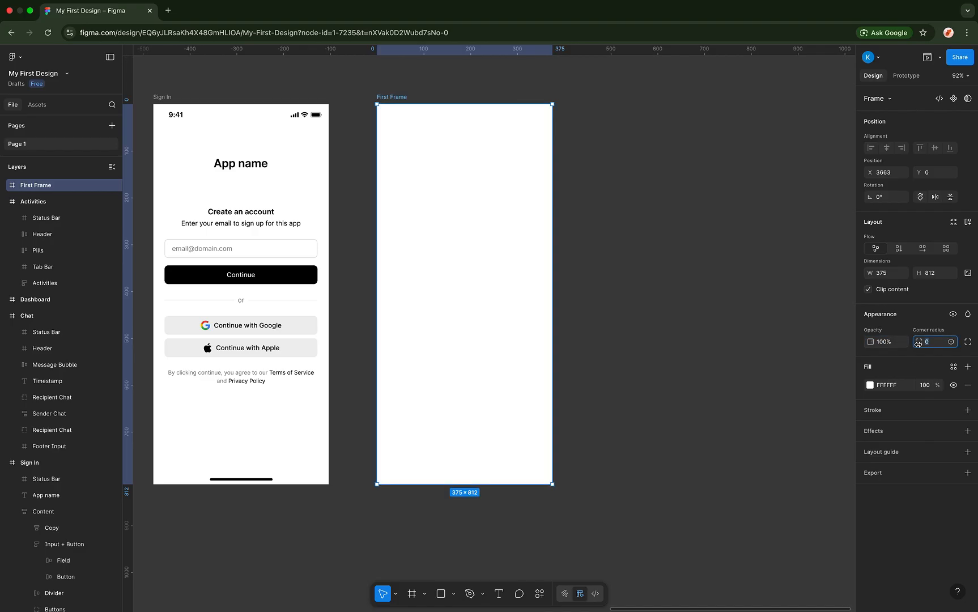
pyautogui.moveTo(919, 343); pyautogui.dragTo(208, 282)
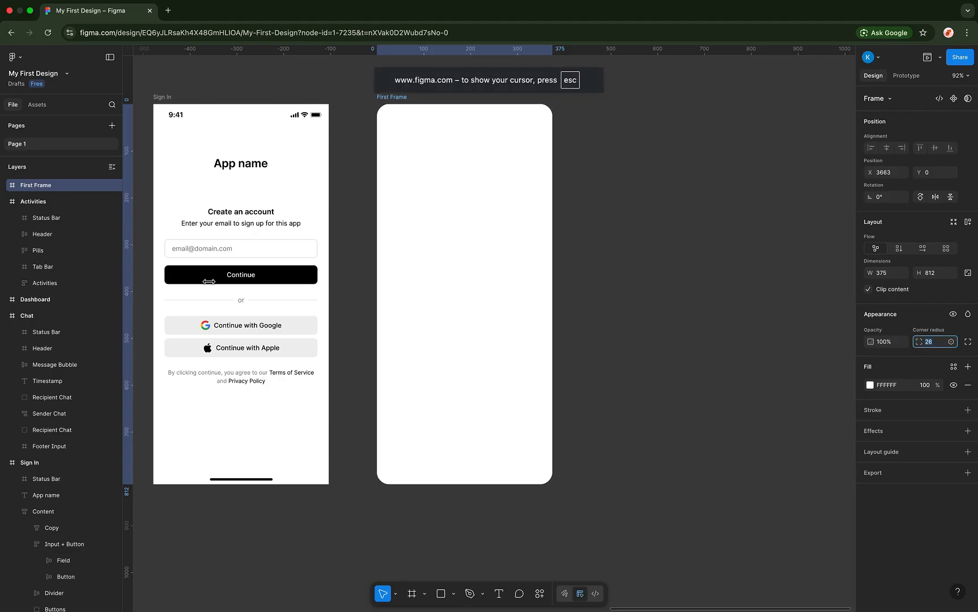
pyautogui.hscroll(-3, 470, 294)
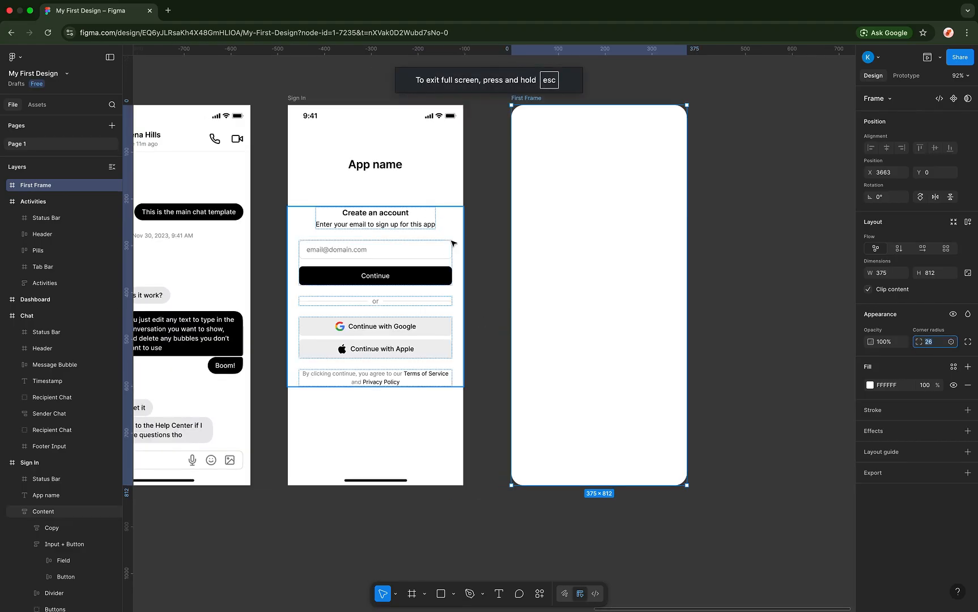
pyautogui.hscroll(2, 482, 253)
pyautogui.hscroll(2, 486, 254)
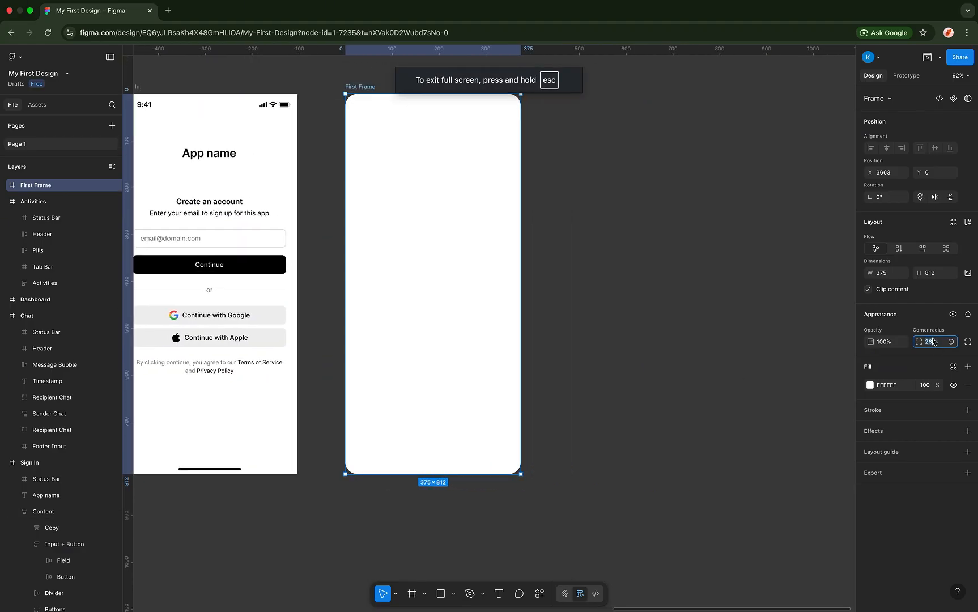
pyautogui.write('30')
pyautogui.press('Return')
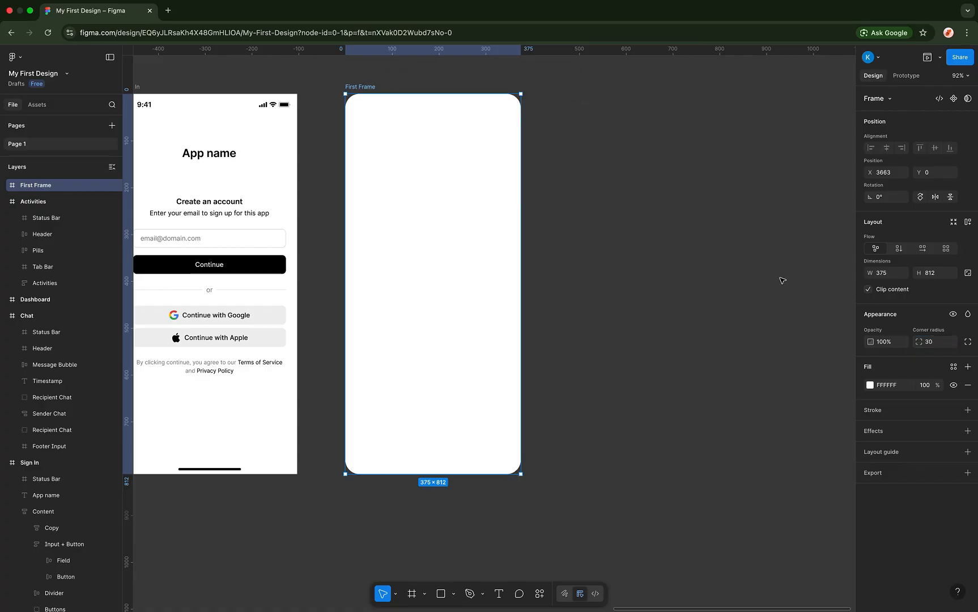
pyautogui.click(783, 280)
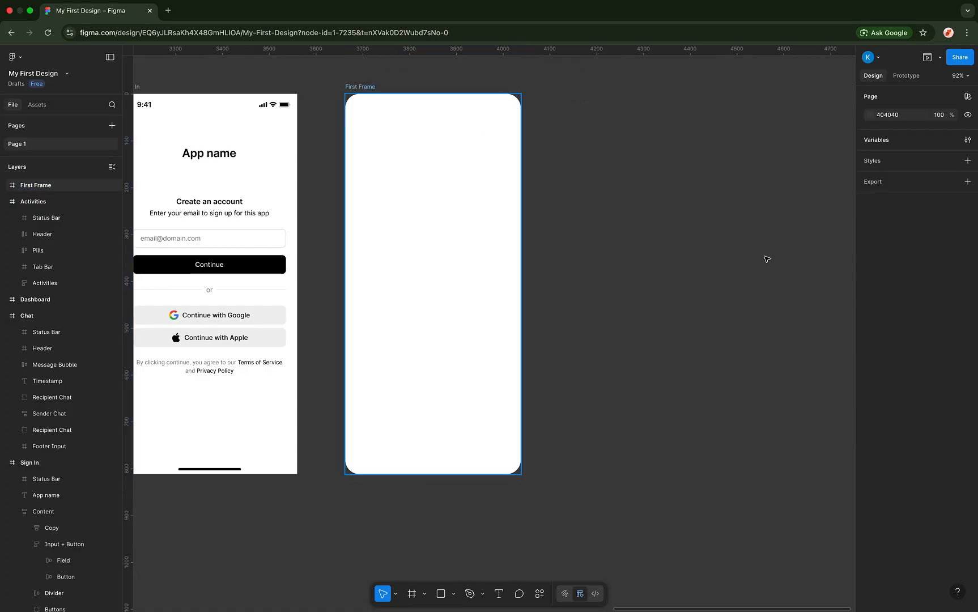
pyautogui.click(463, 250)
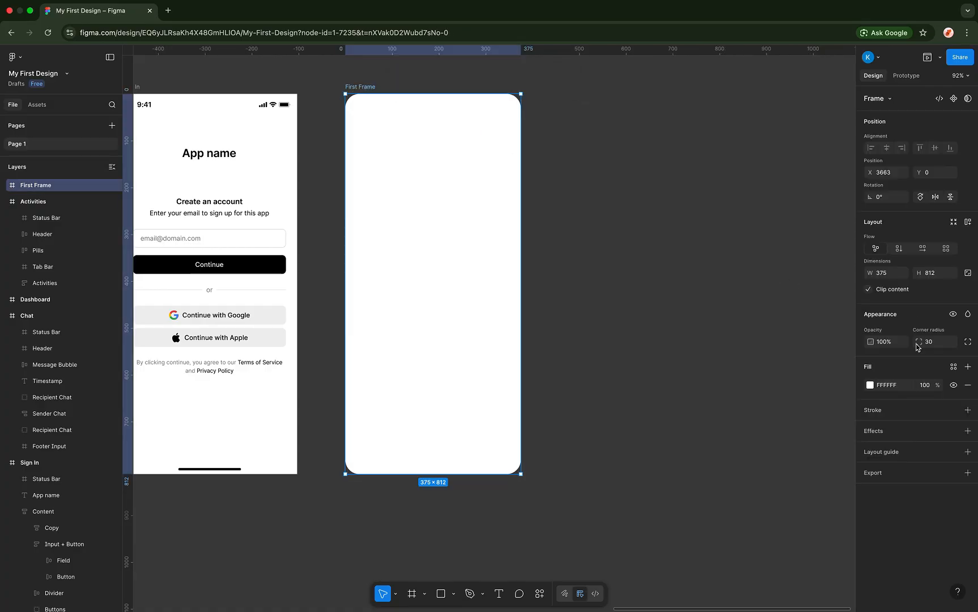
pyautogui.click(953, 315)
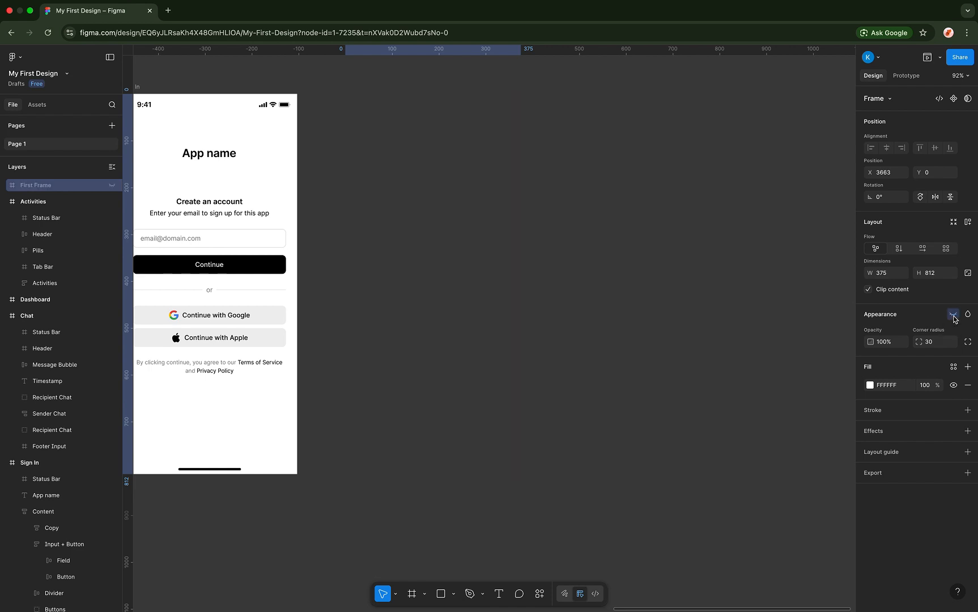
pyautogui.click(953, 315)
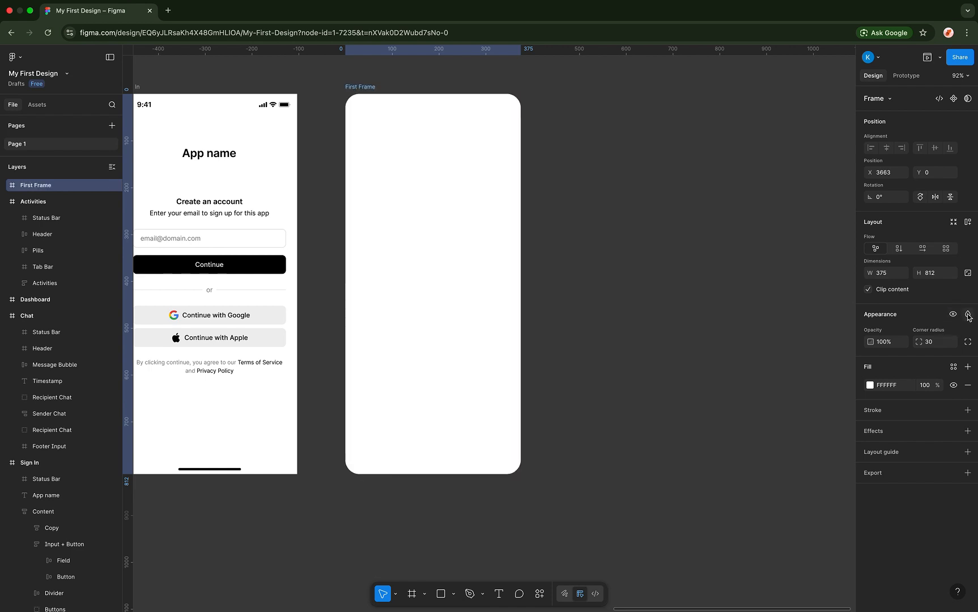
pyautogui.click(968, 315)
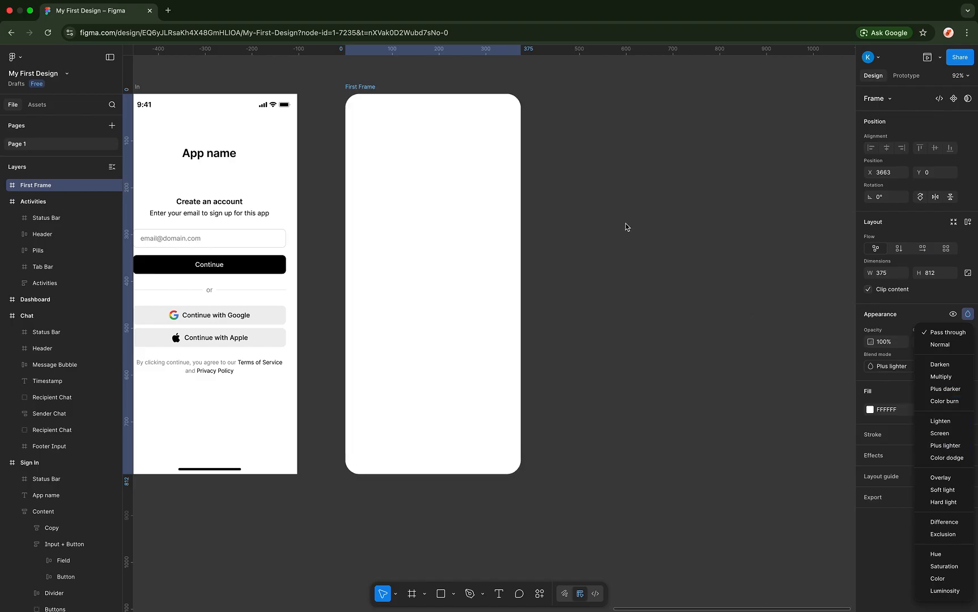
pyautogui.press('Escape')
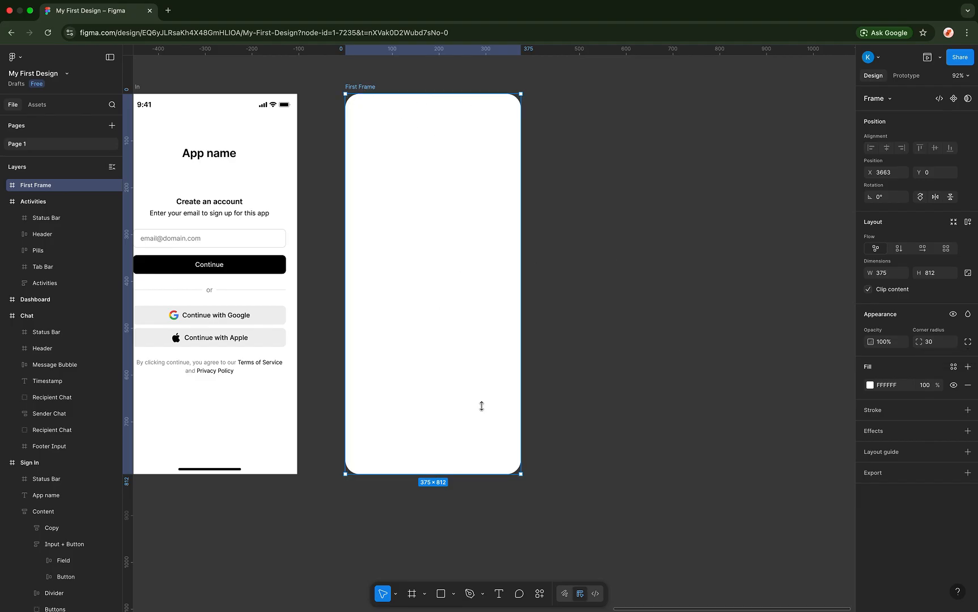
# - Square off First Frame's bottom-right corner using independent corner radii
pyautogui.click(967, 342)
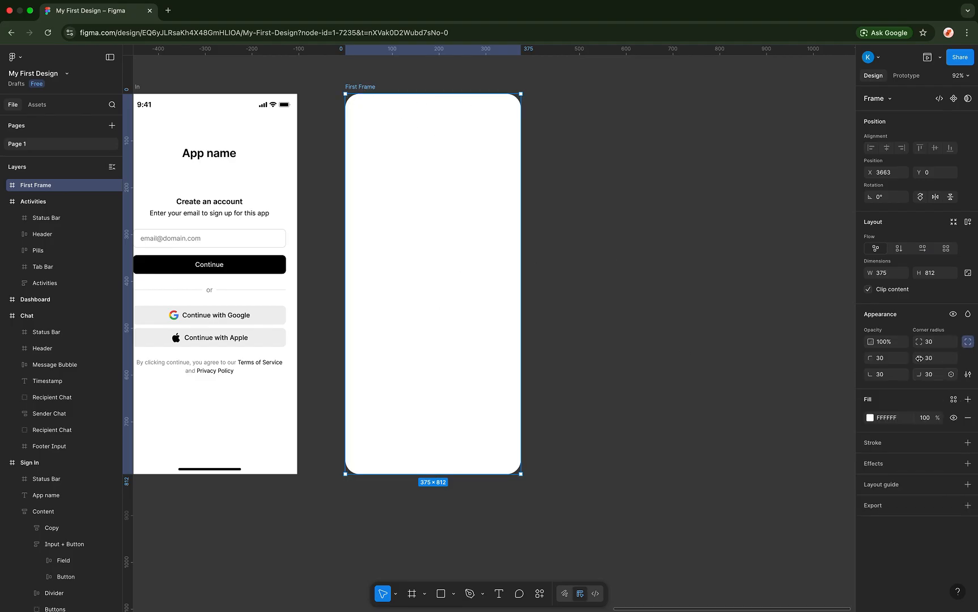
pyautogui.click(931, 375)
pyautogui.press('Return')
pyautogui.click(591, 475)
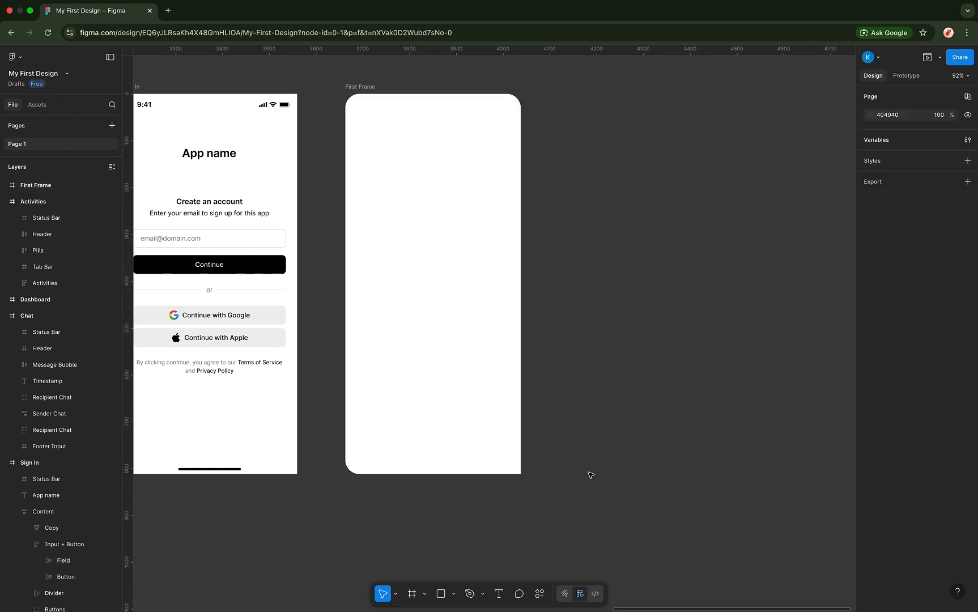
pyautogui.click(489, 312)
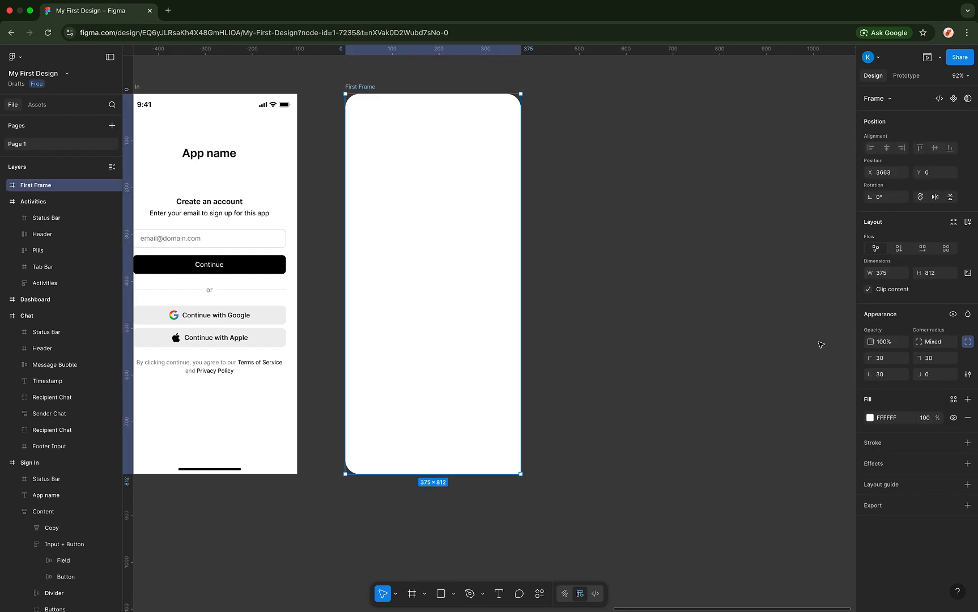
# - Round all four corners back to 30 and move First Frame to X 3812, Y -9
pyautogui.click(936, 340)
pyautogui.write('30')
pyautogui.press('Return')
pyautogui.click(967, 341)
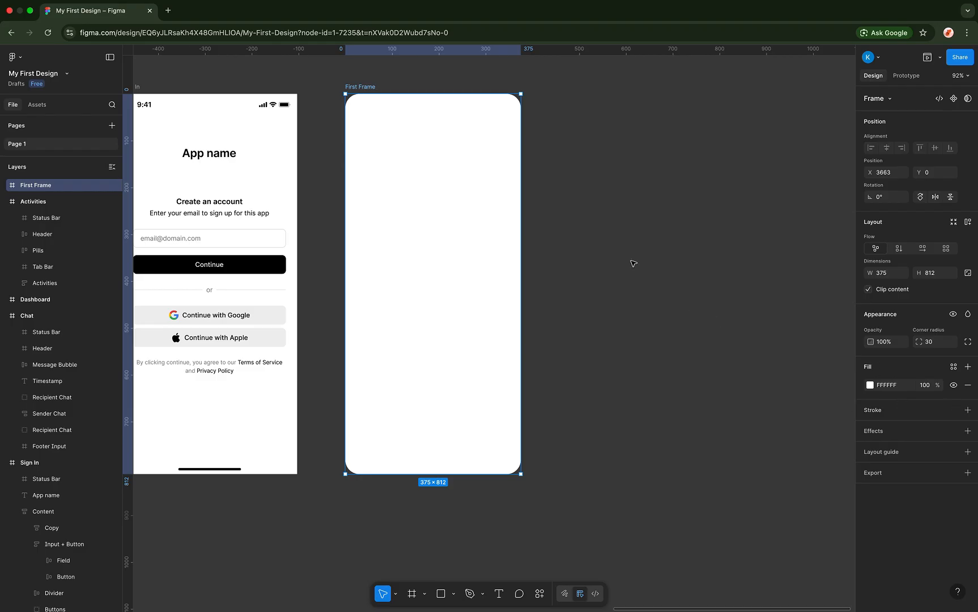
pyautogui.moveTo(372, 88); pyautogui.dragTo(443, 85)
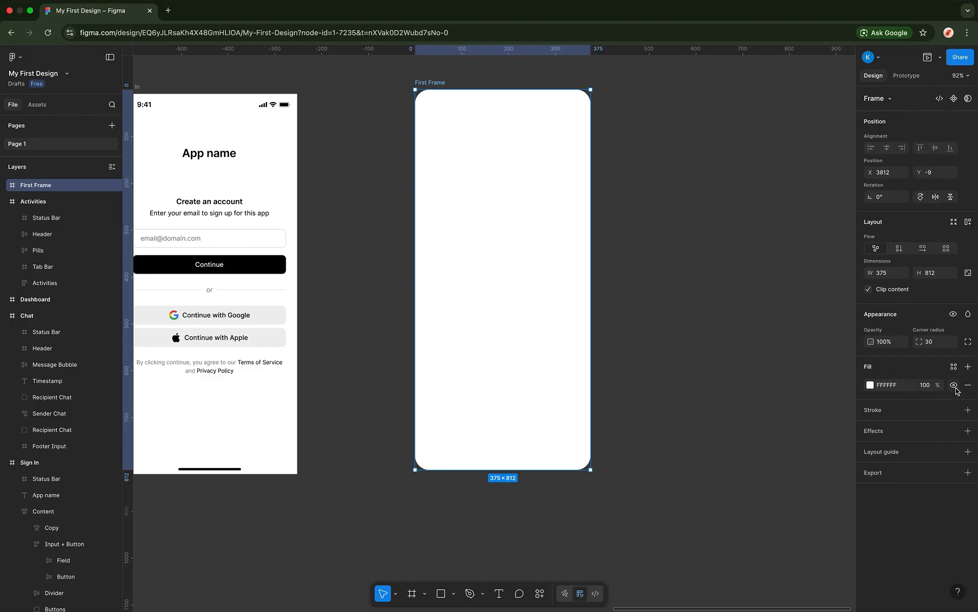
# - Change First Frame's fill from white to green 7DBCA0
pyautogui.click(870, 385)
pyautogui.moveTo(790, 393)
pyautogui.mouseDown()
pyautogui.moveTo(844, 379)
pyautogui.moveTo(817, 408)
pyautogui.moveTo(776, 408)
pyautogui.mouseUp()
pyautogui.moveTo(822, 497); pyautogui.dragTo(798, 496)
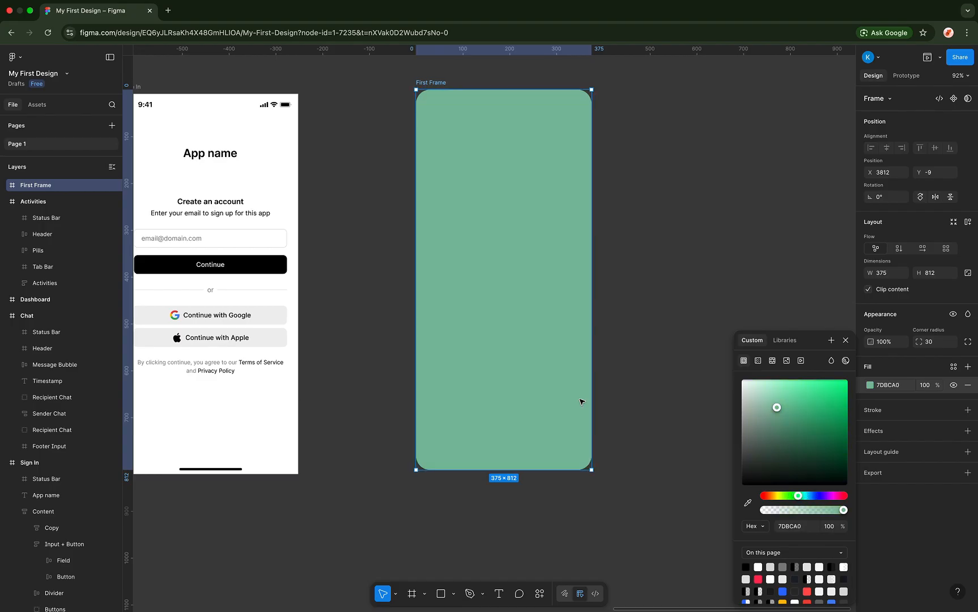
pyautogui.hscroll(-5, 581, 400)
pyautogui.click(260, 81)
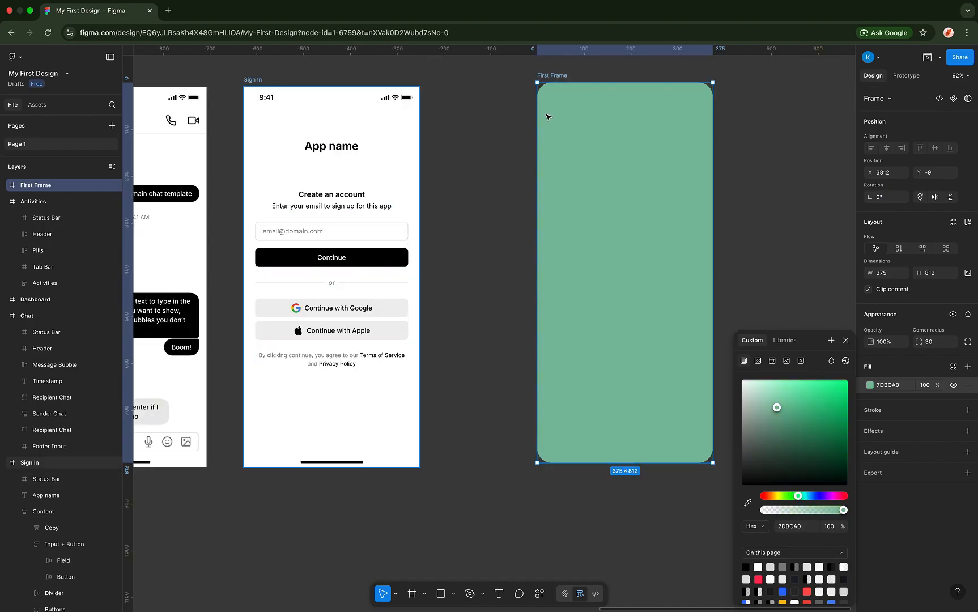
pyautogui.click(578, 127)
pyautogui.hscroll(5, 553, 192)
# - Draw a grey rectangle and a white-filled Frame 1 inside First Frame
pyautogui.press('f')
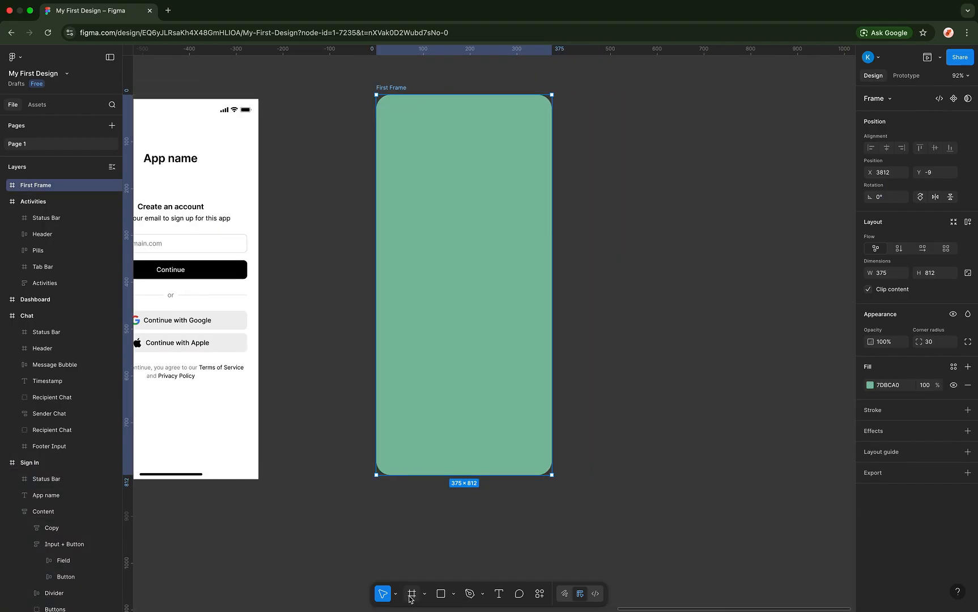
pyautogui.press('r')
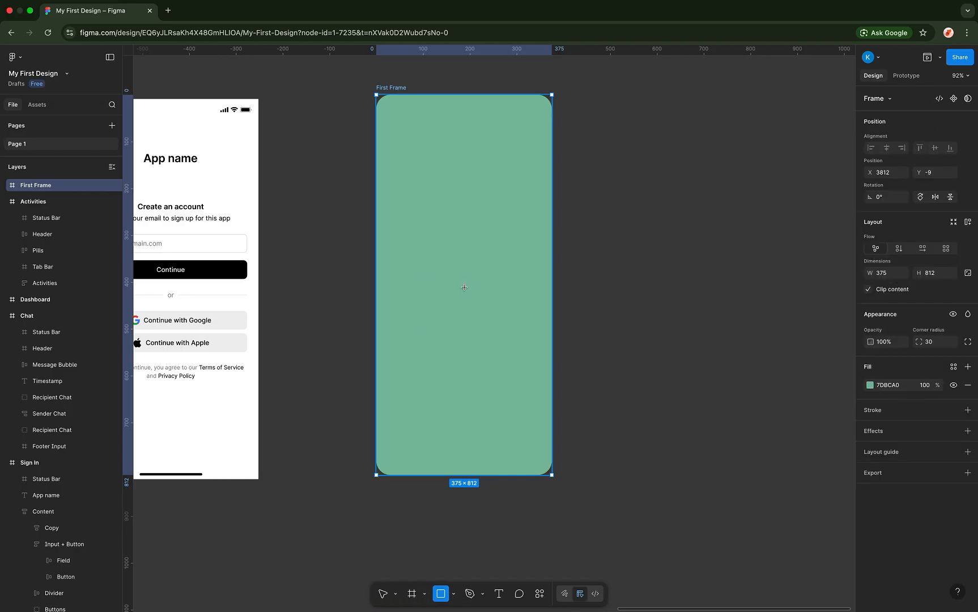
pyautogui.moveTo(416, 213)
pyautogui.mouseDown()
pyautogui.moveTo(460, 286)
pyautogui.moveTo(495, 311)
pyautogui.mouseUp()
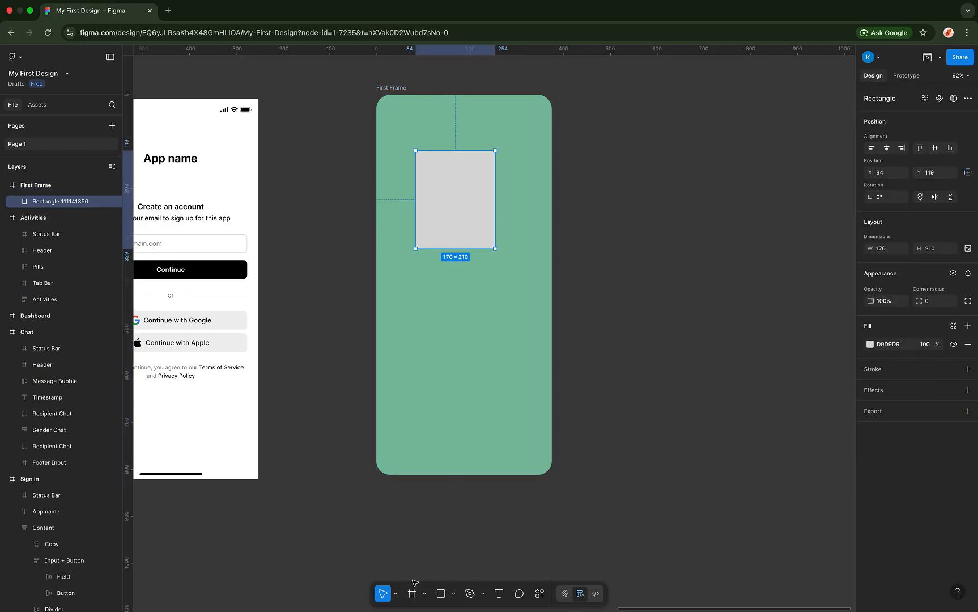
pyautogui.click(414, 593)
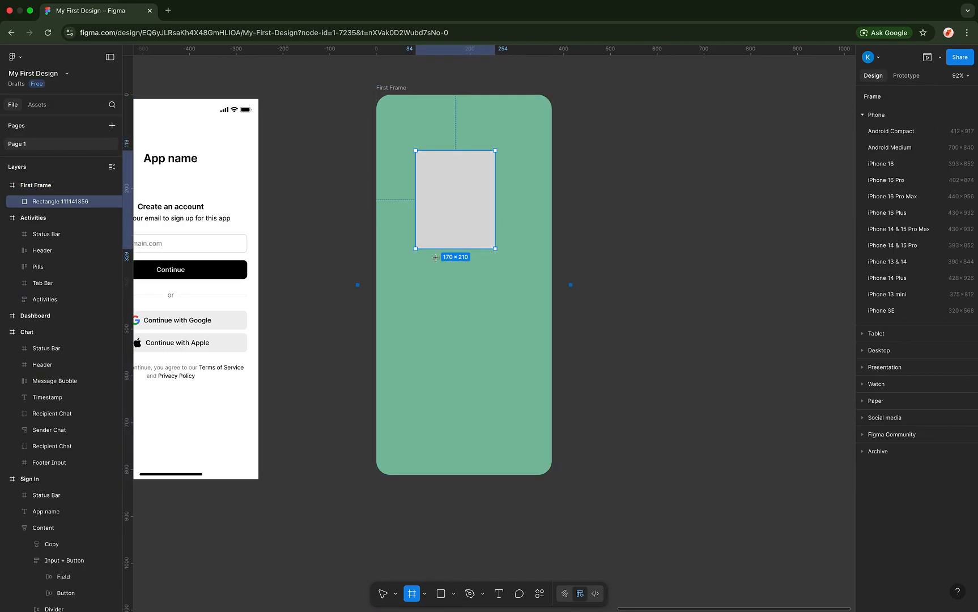
pyautogui.moveTo(414, 289); pyautogui.dragTo(505, 384)
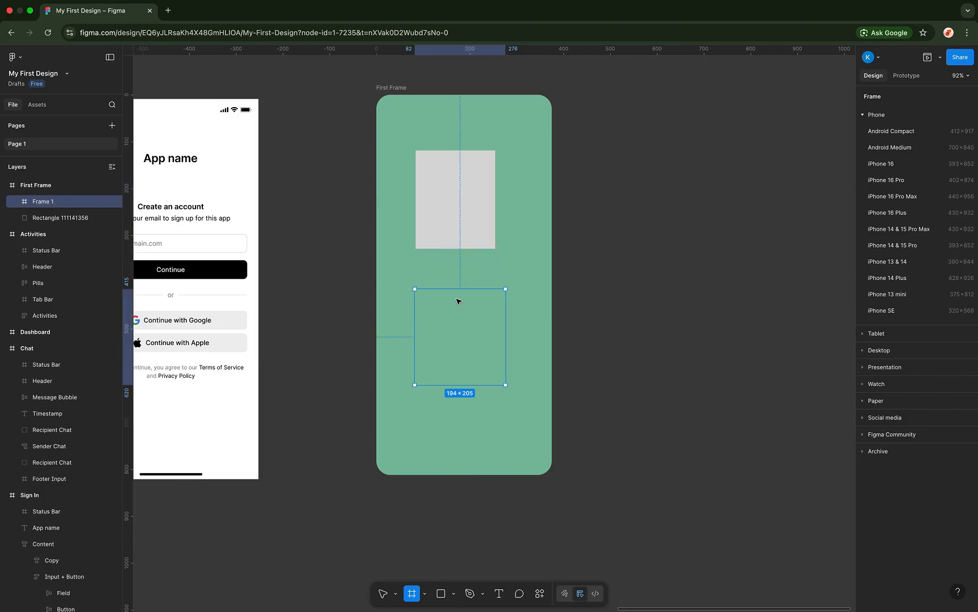
pyautogui.click(867, 367)
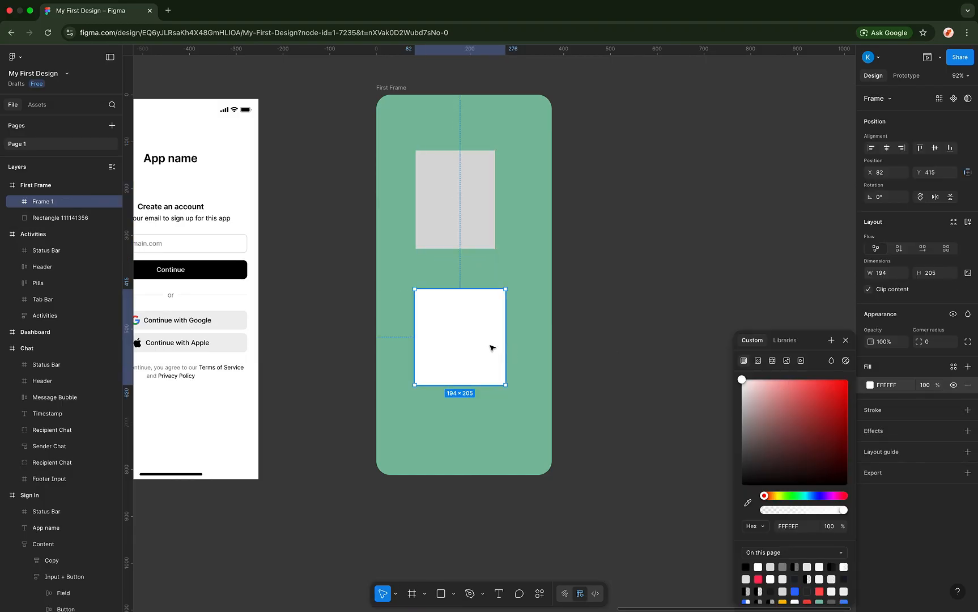
pyautogui.moveTo(478, 316); pyautogui.dragTo(460, 308)
# - Move the grey rectangle out of First Frame to X 4255, Y 139 on the canvas
pyautogui.click(466, 214)
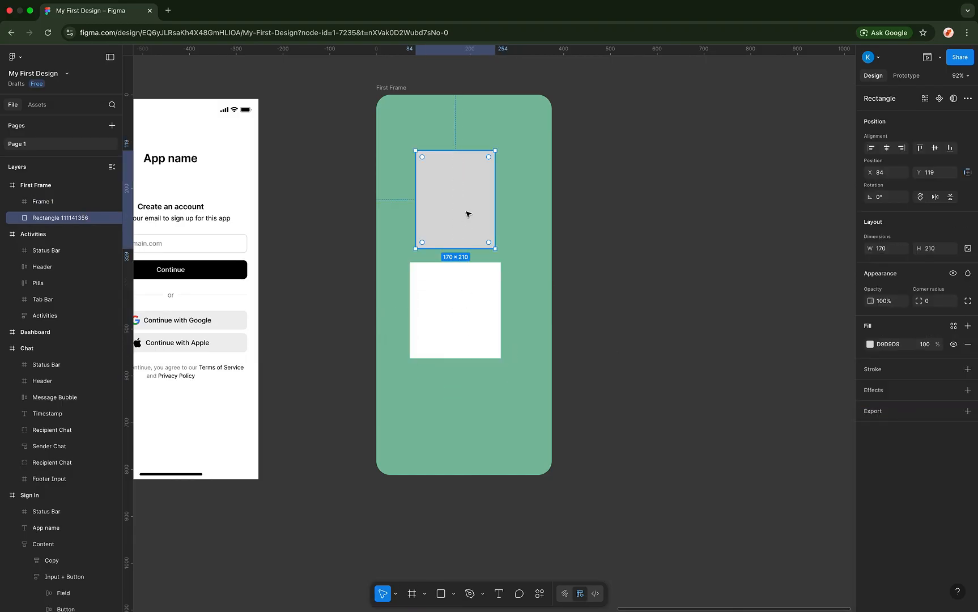
pyautogui.click(465, 320)
pyautogui.click(455, 219)
pyautogui.moveTo(463, 204); pyautogui.dragTo(616, 169)
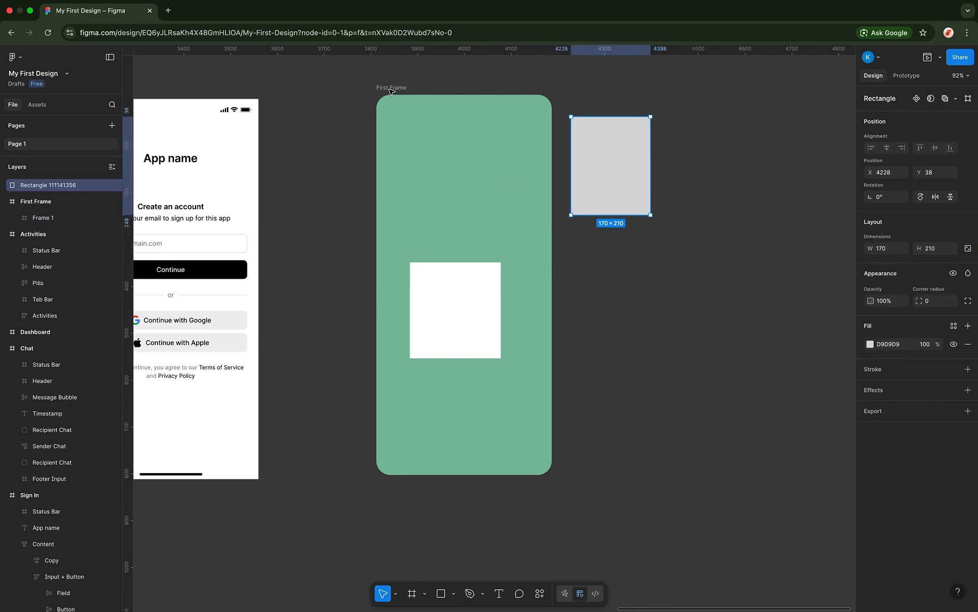
pyautogui.click(462, 182)
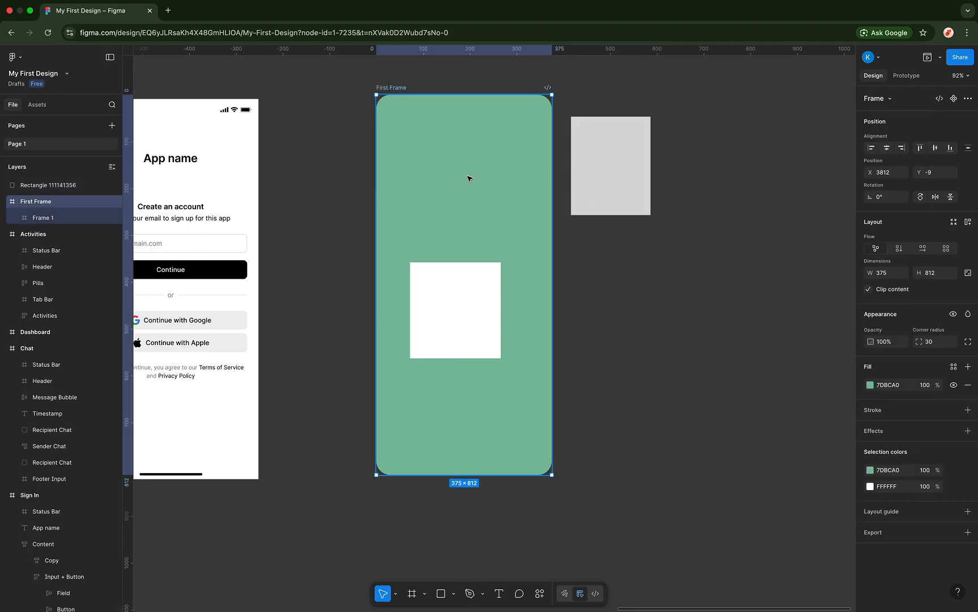
pyautogui.moveTo(607, 179); pyautogui.dragTo(470, 200)
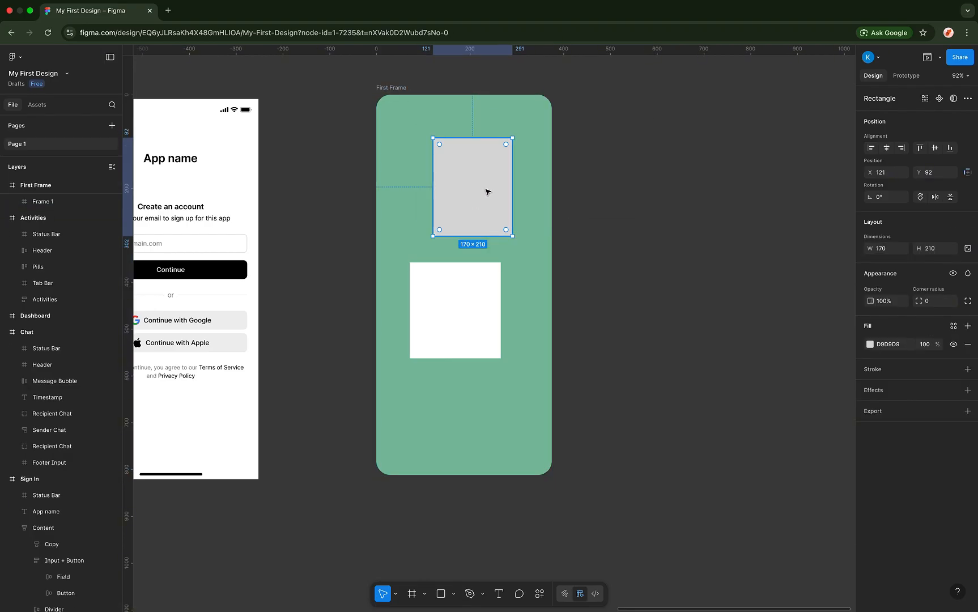
pyautogui.moveTo(475, 190); pyautogui.dragTo(601, 178)
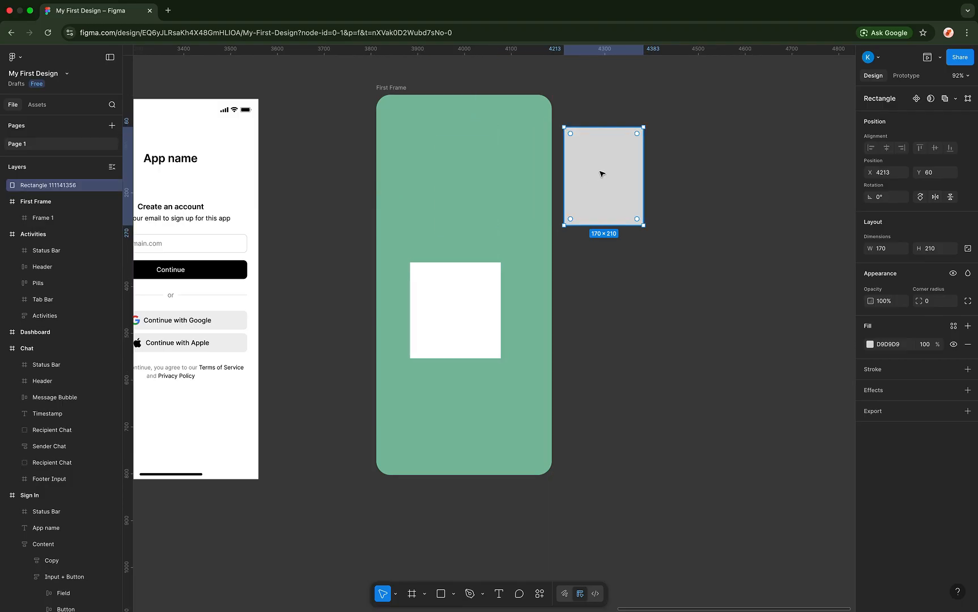
pyautogui.moveTo(617, 170); pyautogui.dragTo(636, 208)
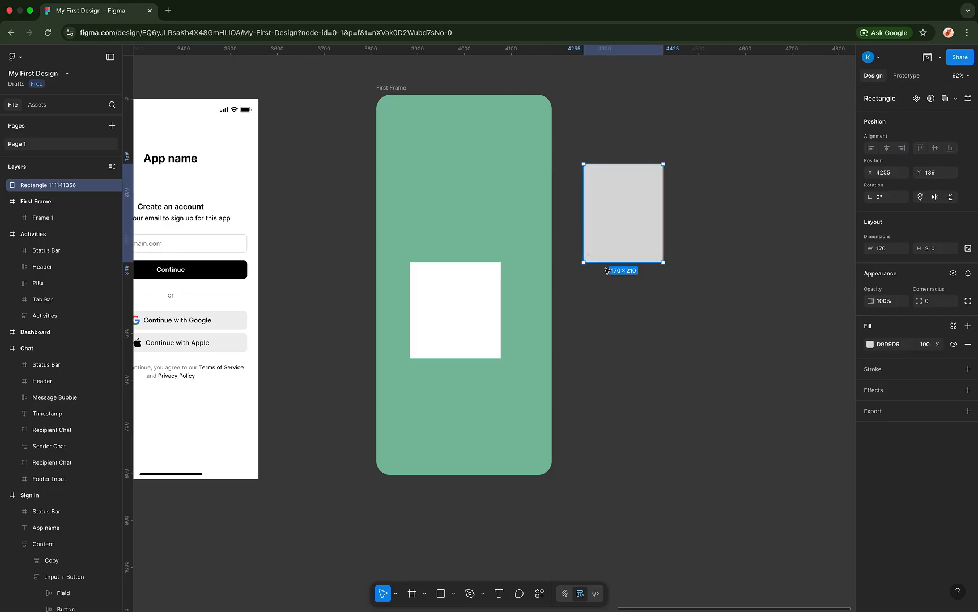
pyautogui.click(953, 326)
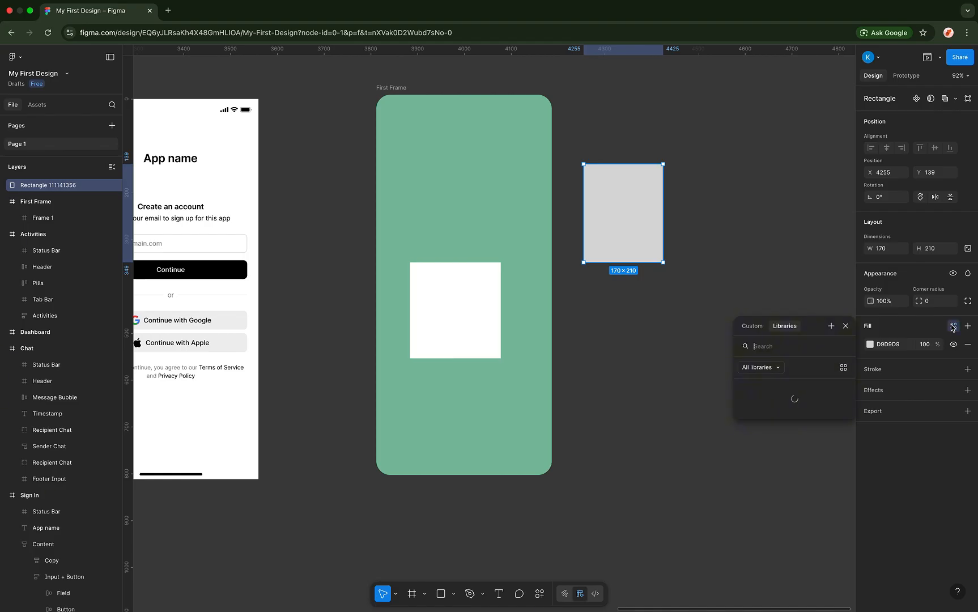
pyautogui.click(777, 368)
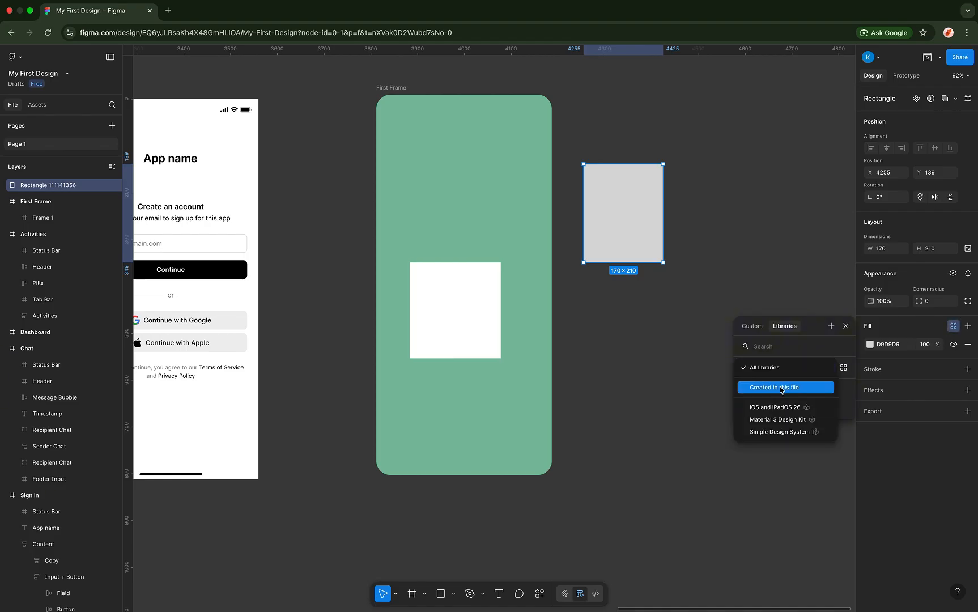
pyautogui.click(779, 387)
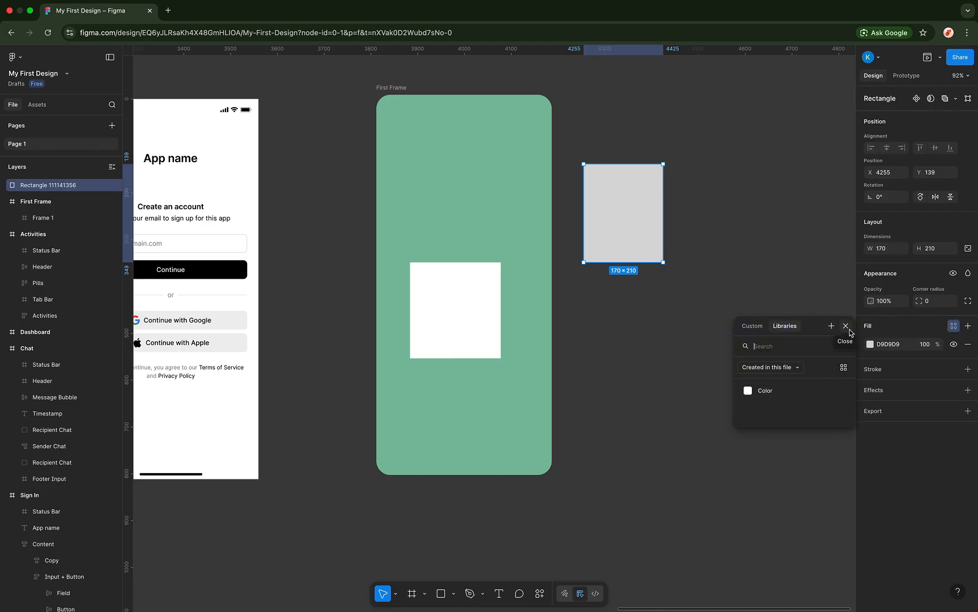
pyautogui.click(845, 326)
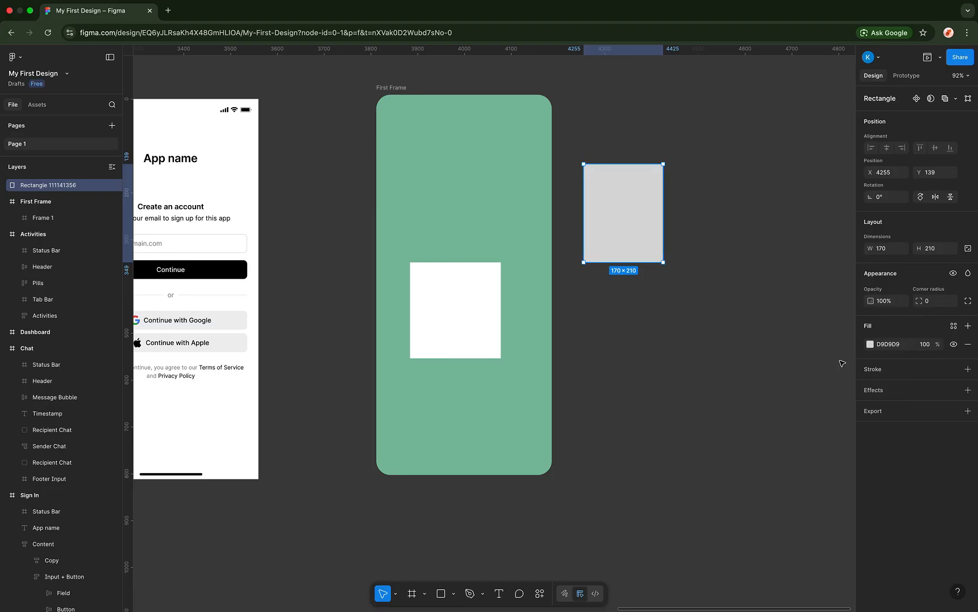
# - Move Frame 1 to X 91, Y 225 and add a thick black stroke
pyautogui.click(476, 310)
pyautogui.moveTo(476, 311); pyautogui.dragTo(482, 253)
pyautogui.click(881, 411)
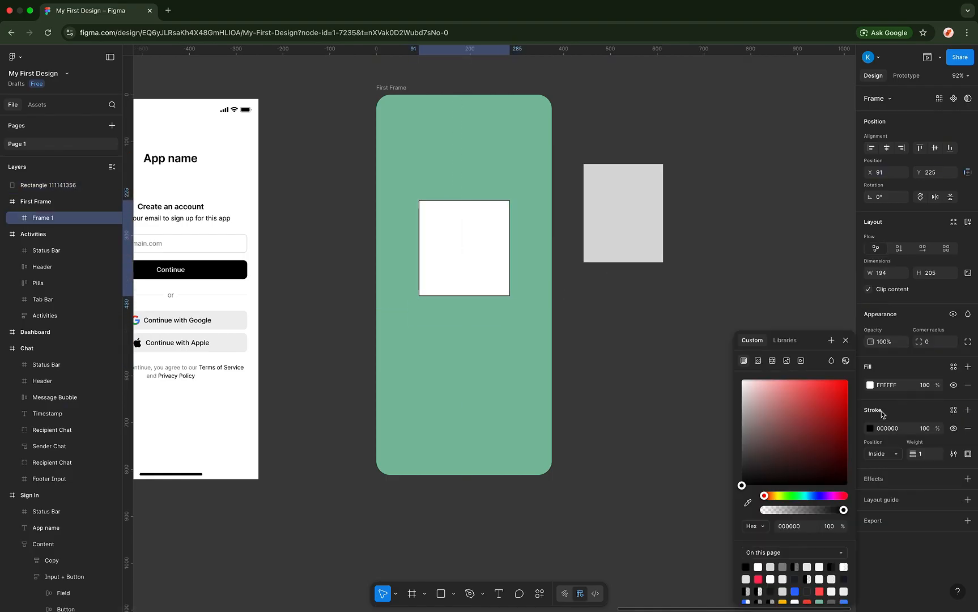
pyautogui.scroll(10, 490, 227)
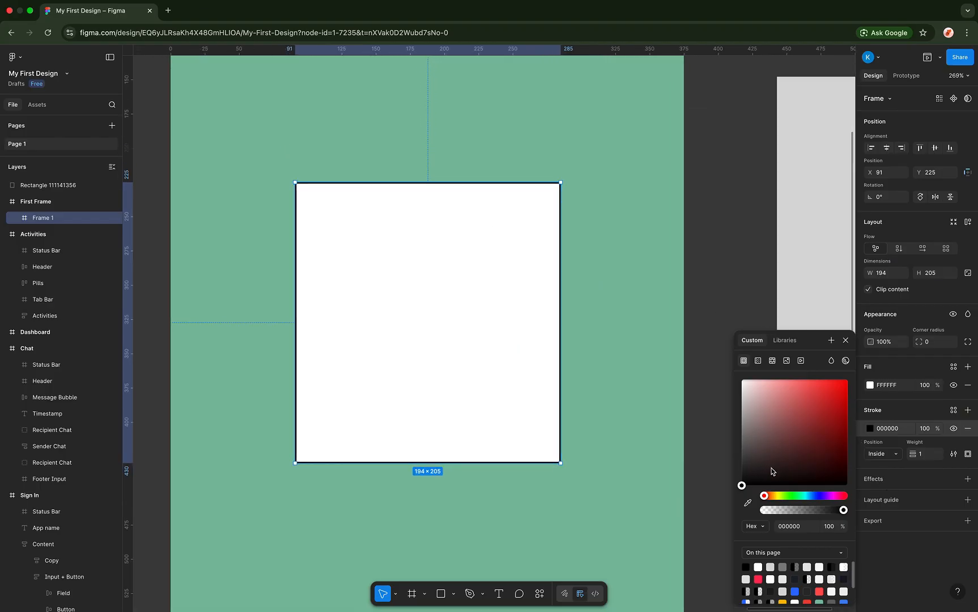
pyautogui.moveTo(918, 447)
pyautogui.mouseDown()
pyautogui.moveTo(963, 440)
pyautogui.moveTo(945, 440)
pyautogui.mouseUp()
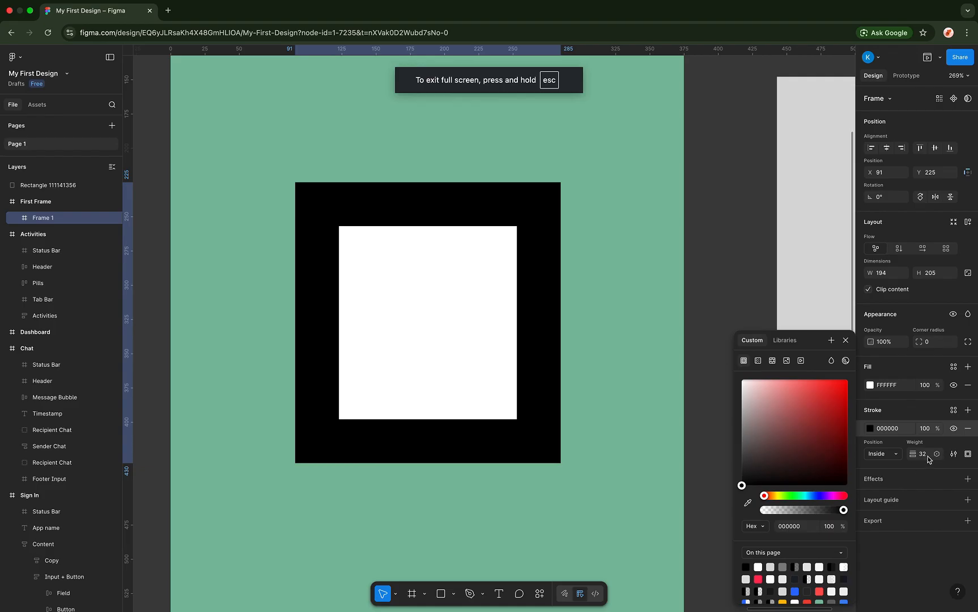
# - Try Outside and Center stroke positions, then set it Inside with weight 10
pyautogui.click(887, 457)
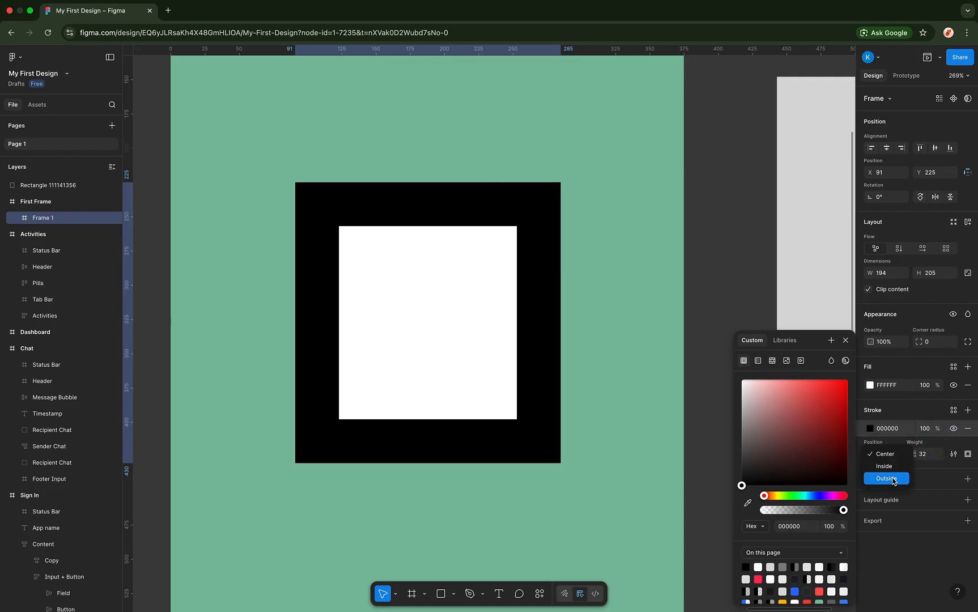
pyautogui.click(893, 475)
pyautogui.moveTo(912, 454); pyautogui.dragTo(896, 458)
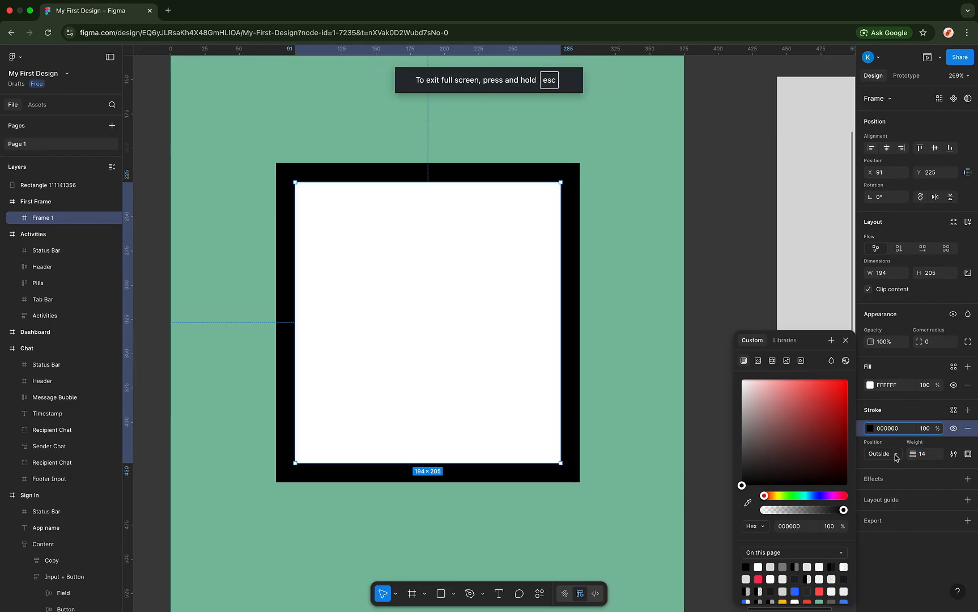
pyautogui.click(895, 457)
pyautogui.click(892, 431)
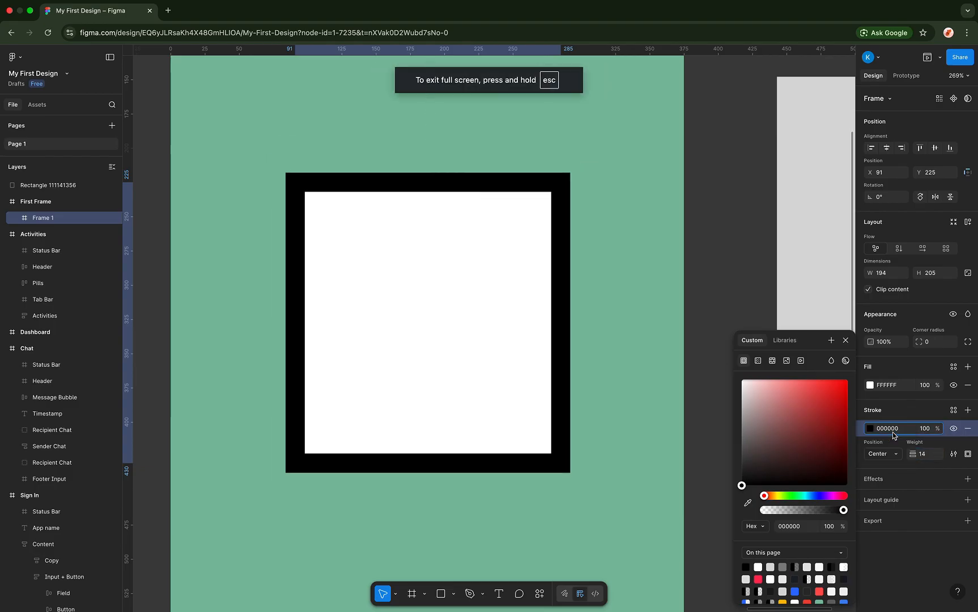
pyautogui.click(895, 454)
pyautogui.click(894, 467)
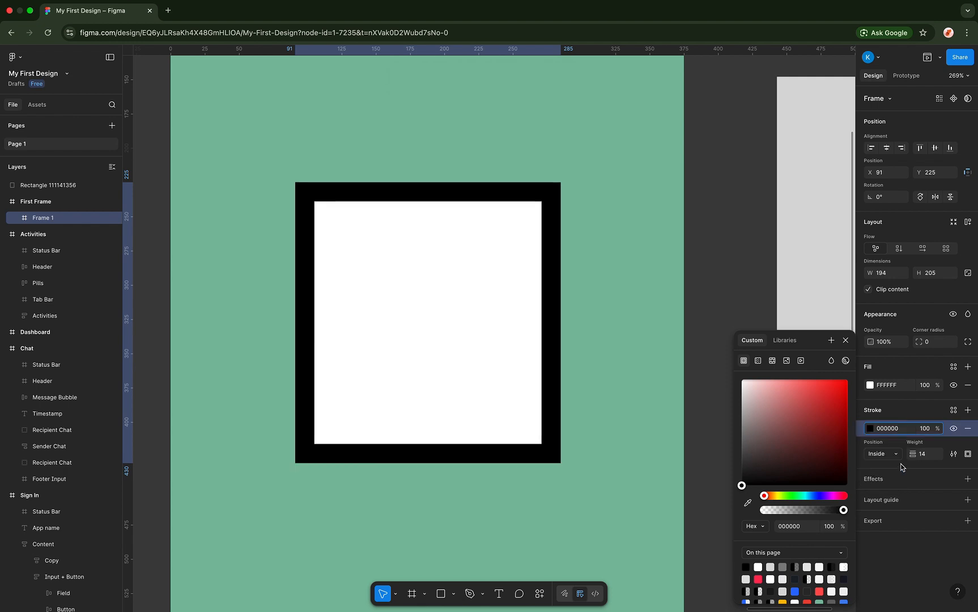
pyautogui.moveTo(911, 454)
pyautogui.mouseDown()
pyautogui.moveTo(892, 454)
pyautogui.moveTo(911, 452)
pyautogui.mouseUp()
# - Try Frame 1's stroke on only the Top, Bottom, Left and Right sides in turn
pyautogui.scroll(-6, 617, 329)
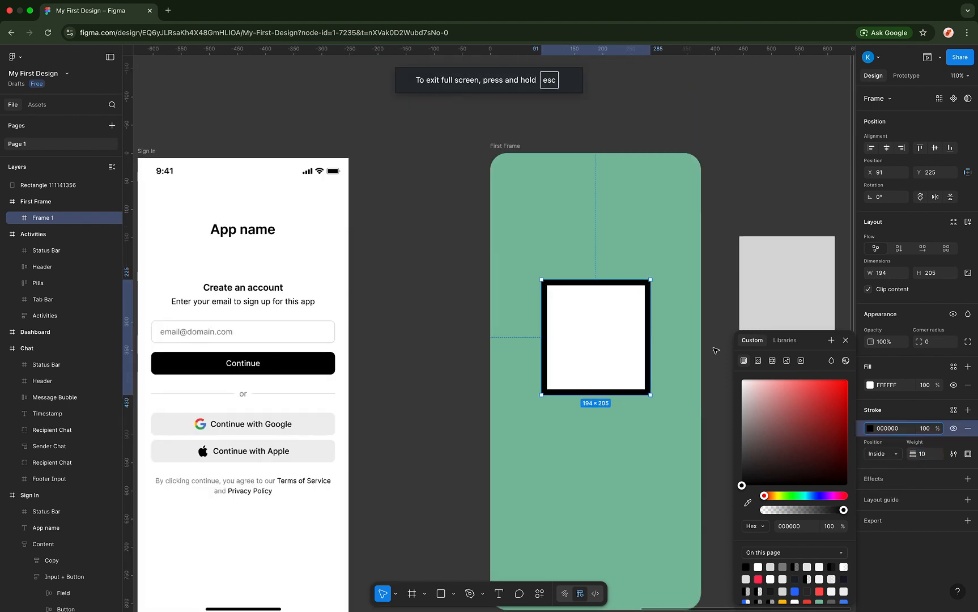
pyautogui.click(966, 454)
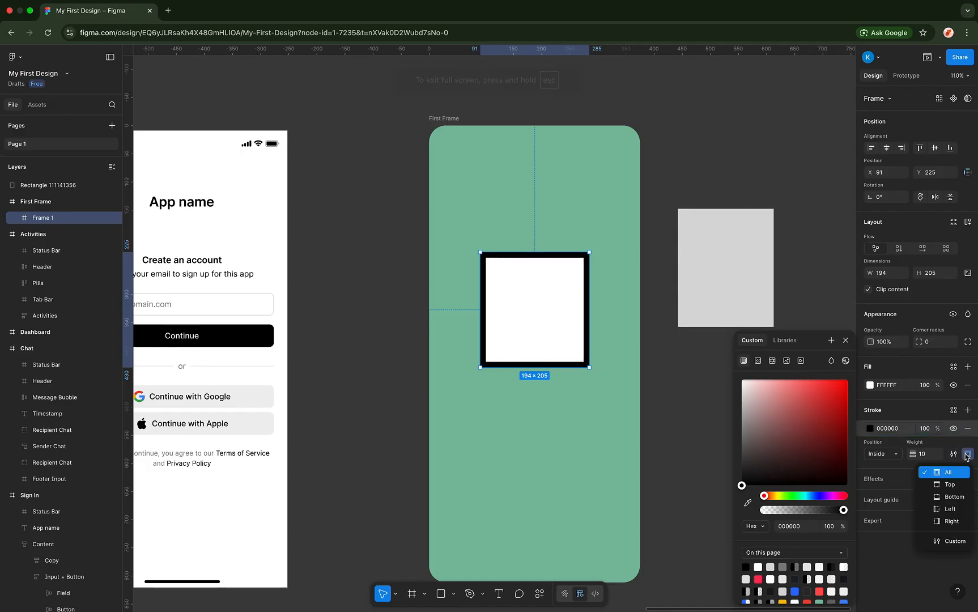
pyautogui.click(944, 485)
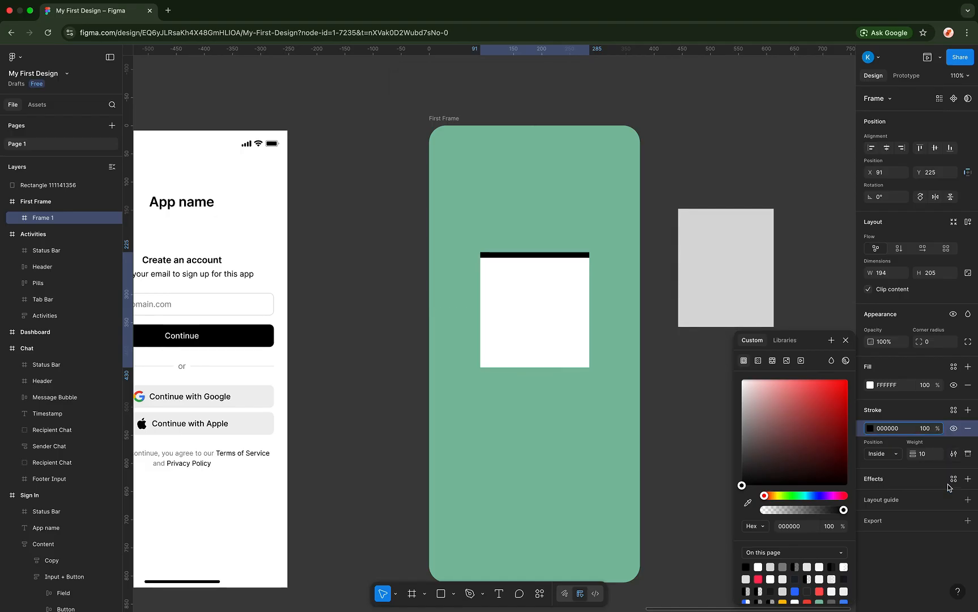
pyautogui.click(967, 454)
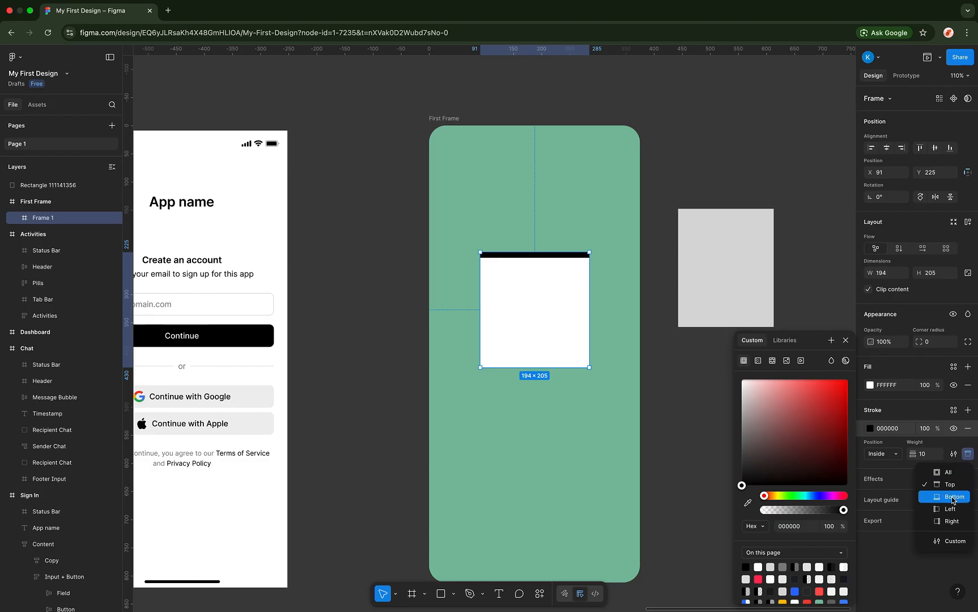
pyautogui.click(953, 501)
pyautogui.click(967, 454)
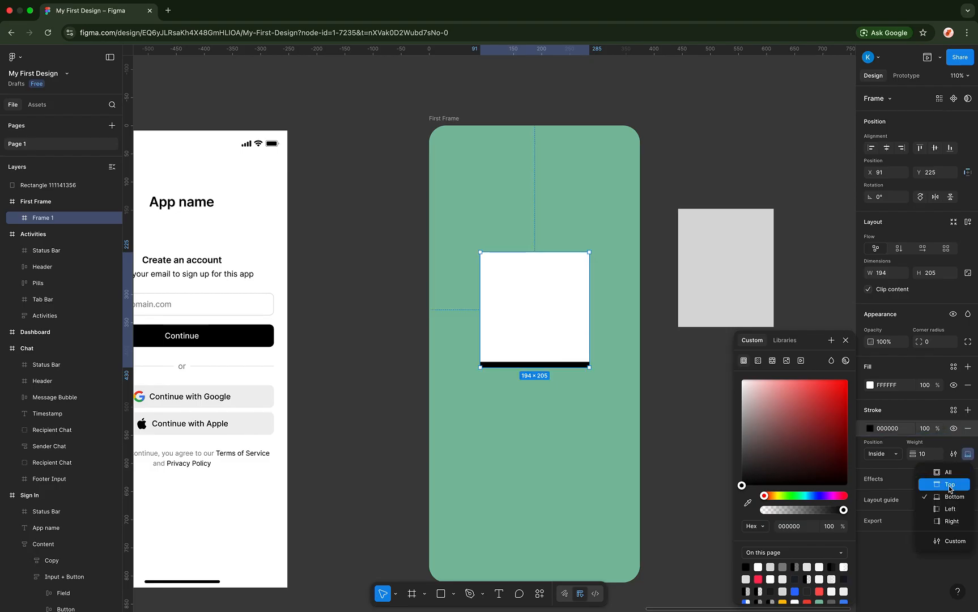
pyautogui.click(950, 508)
pyautogui.click(967, 454)
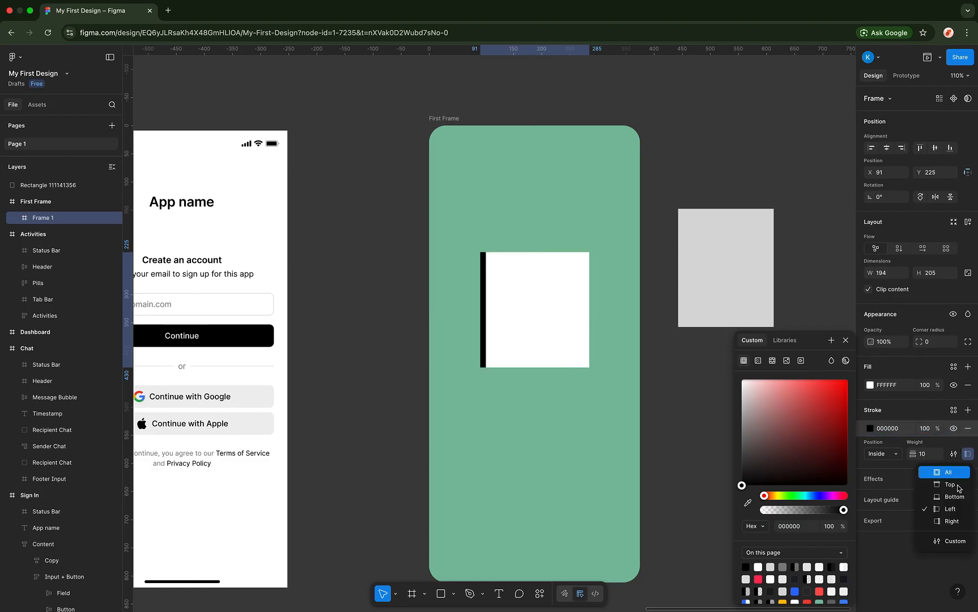
pyautogui.click(952, 521)
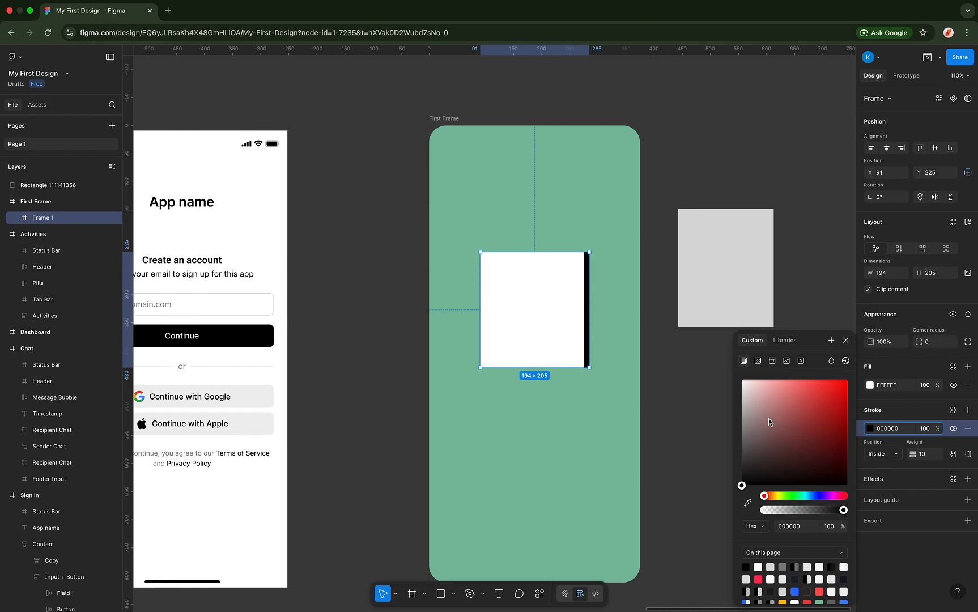
# - Remove Frame 1's stroke entirely
pyautogui.click(679, 378)
pyautogui.hscroll(2, 679, 377)
pyautogui.click(525, 278)
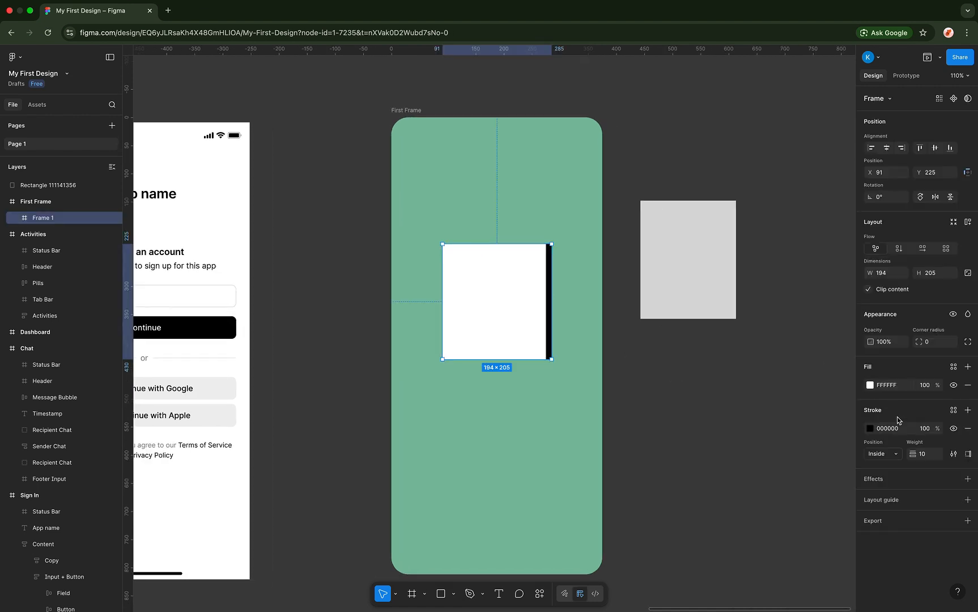
pyautogui.click(968, 428)
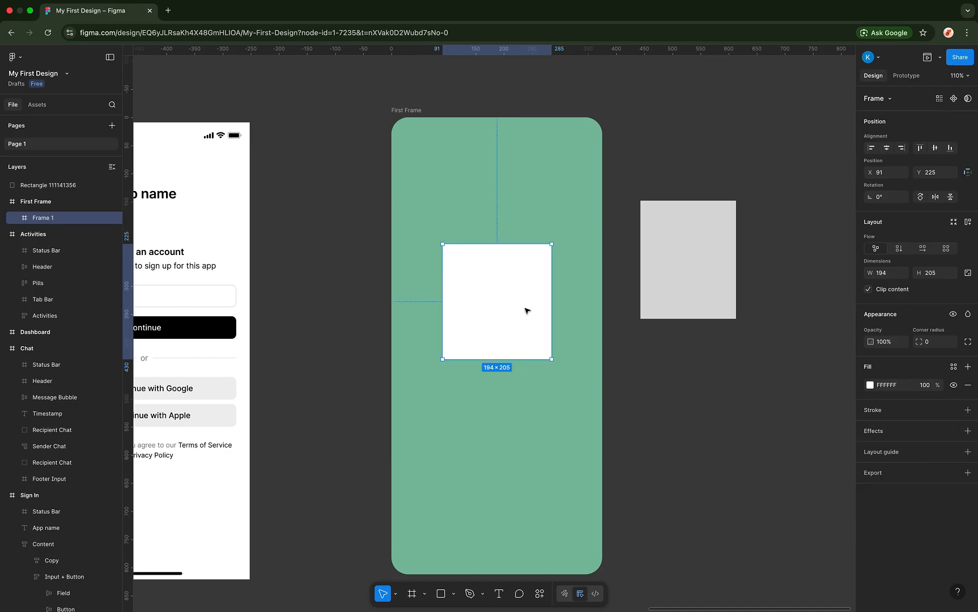
# - Add an Inner shadow effect to Frame 1 (Y 4, blur 4, black at 25%)
pyautogui.click(875, 432)
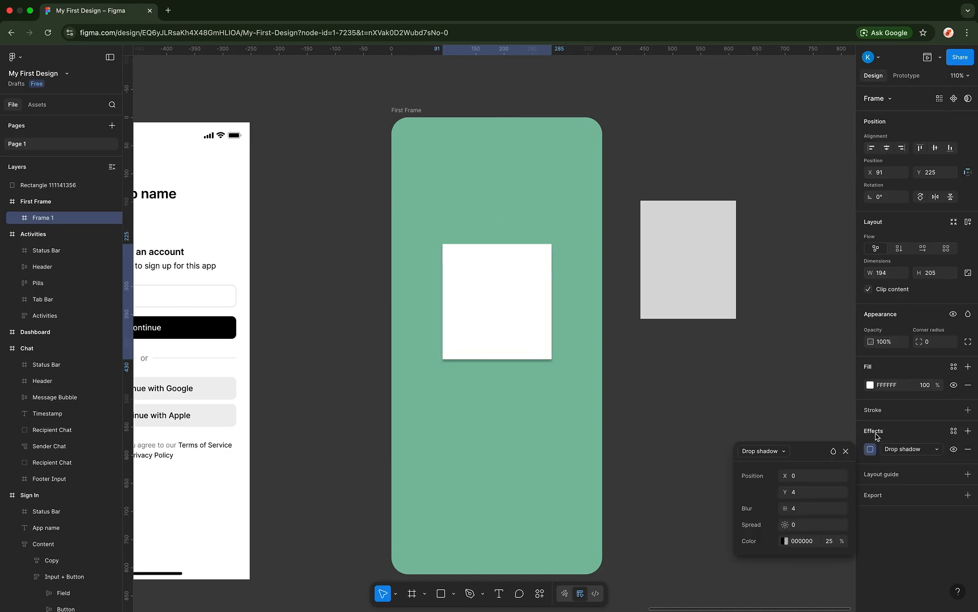
pyautogui.click(771, 451)
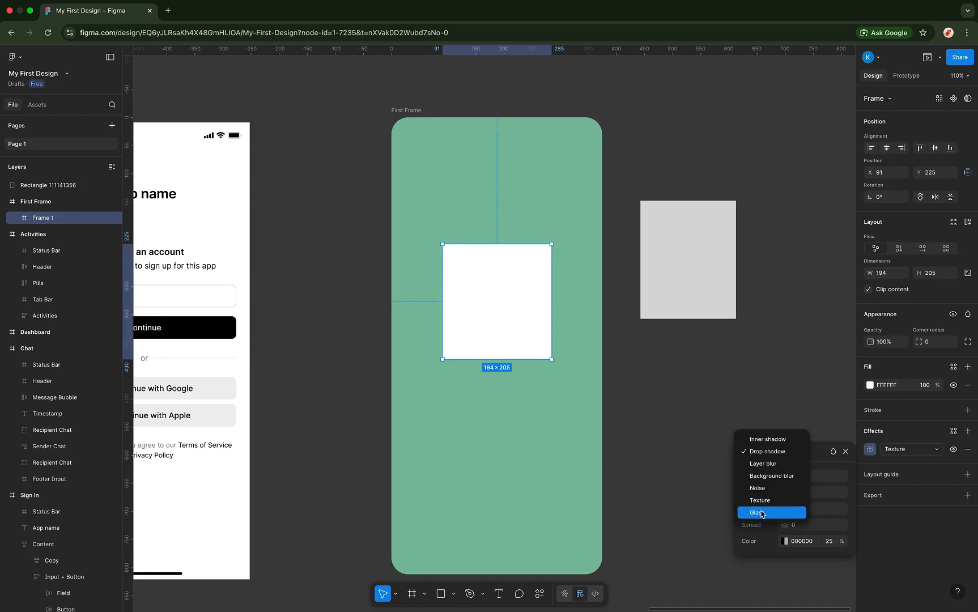
pyautogui.click(763, 437)
pyautogui.click(765, 447)
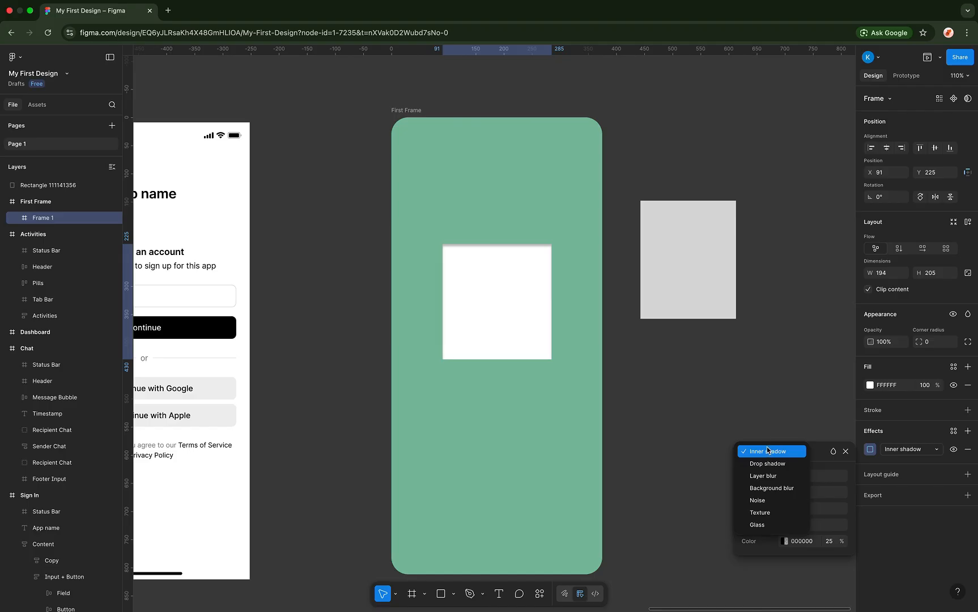
pyautogui.click(767, 451)
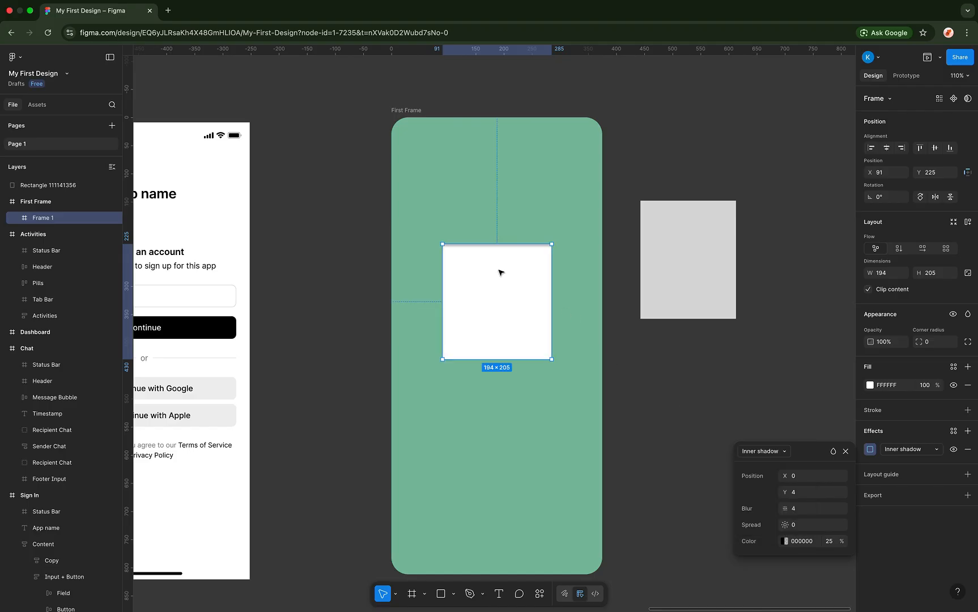
pyautogui.scroll(5, 497, 269)
pyautogui.scroll(-2, 496, 268)
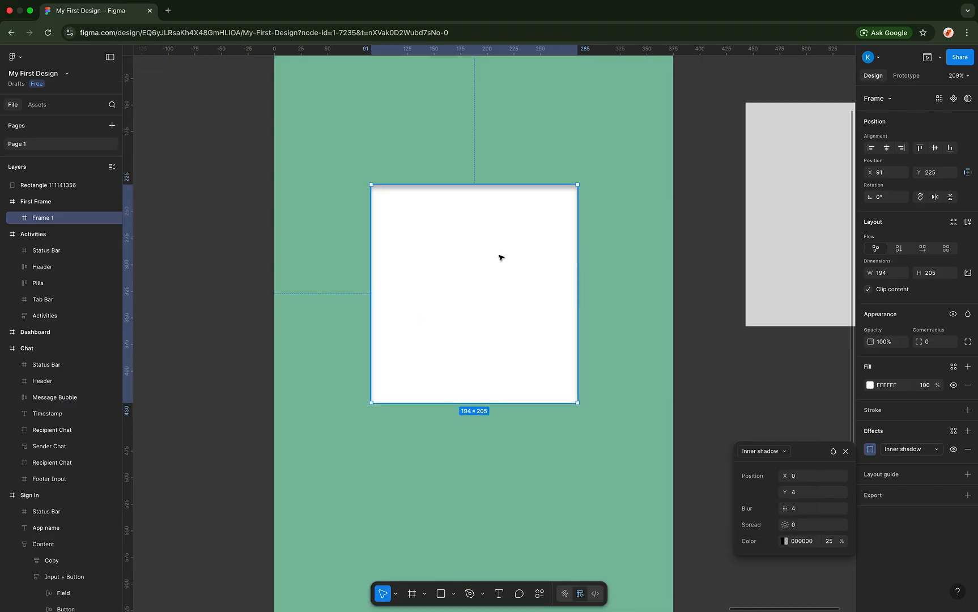
pyautogui.click(647, 243)
pyautogui.click(527, 261)
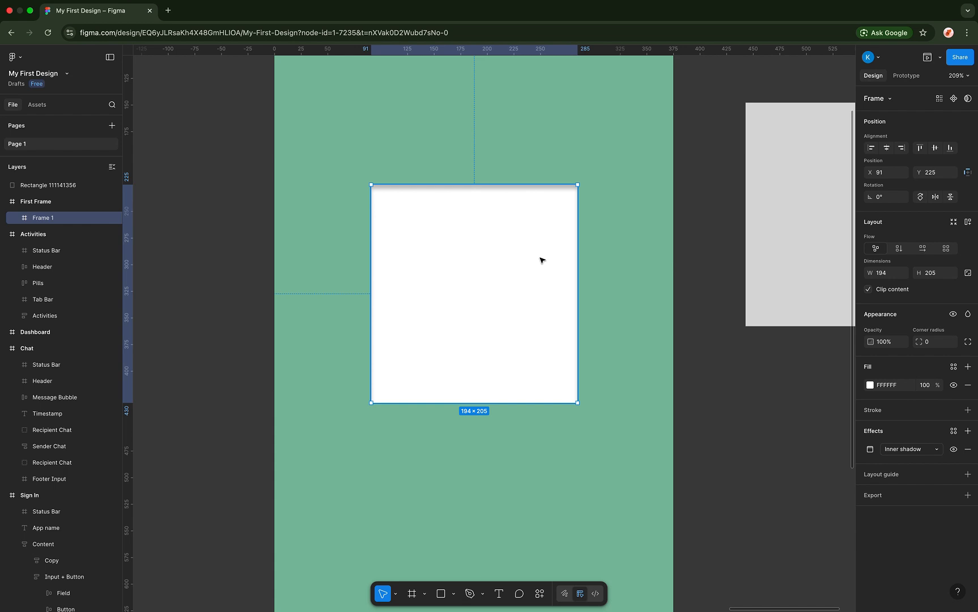
pyautogui.click(592, 255)
pyautogui.click(534, 245)
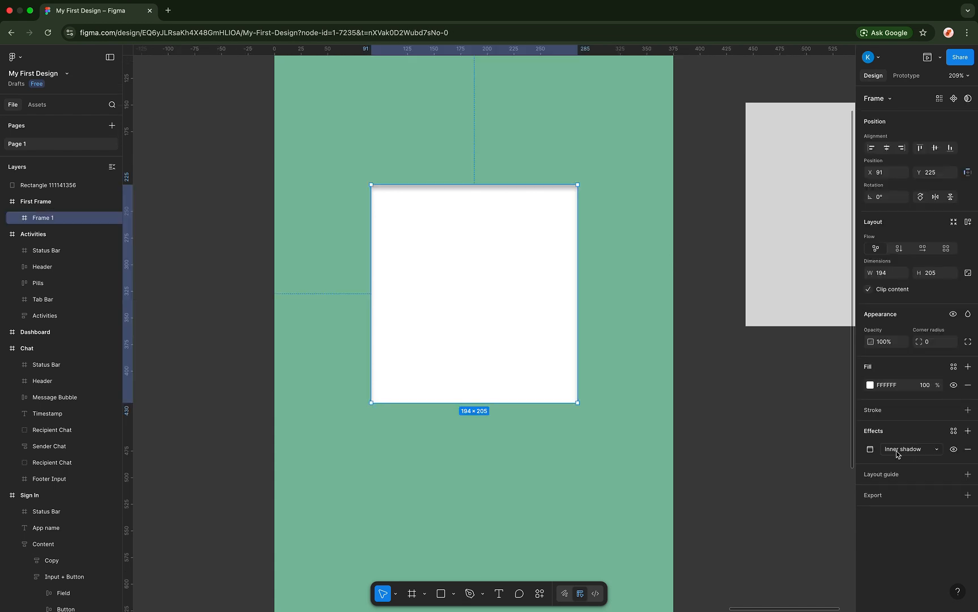
pyautogui.click(951, 449)
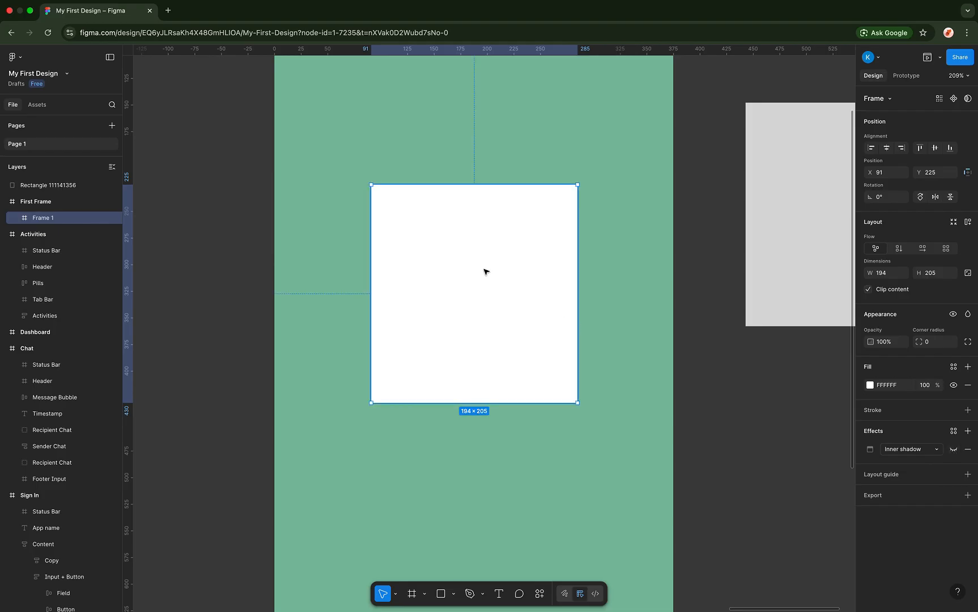
pyautogui.click(953, 450)
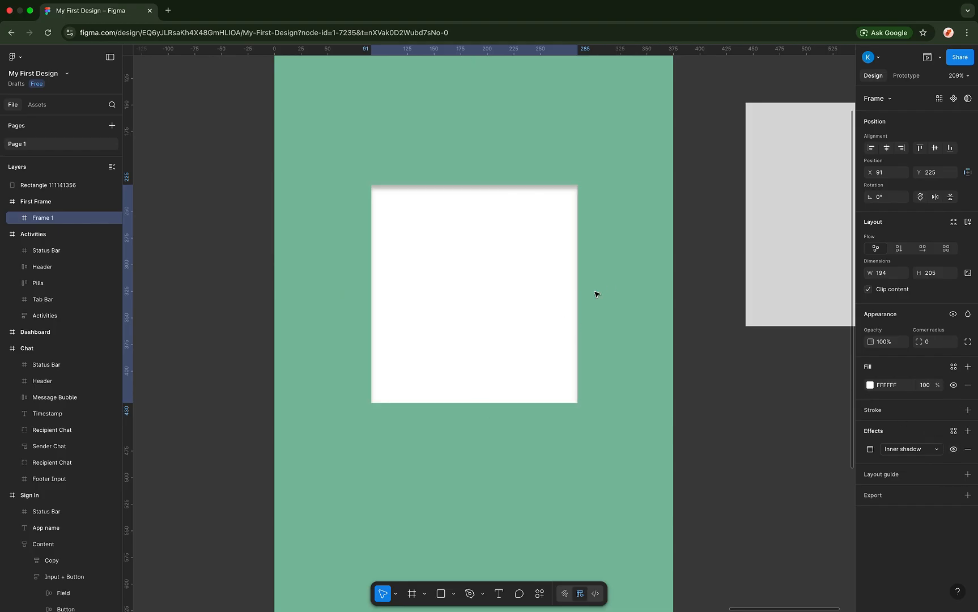
pyautogui.click(587, 250)
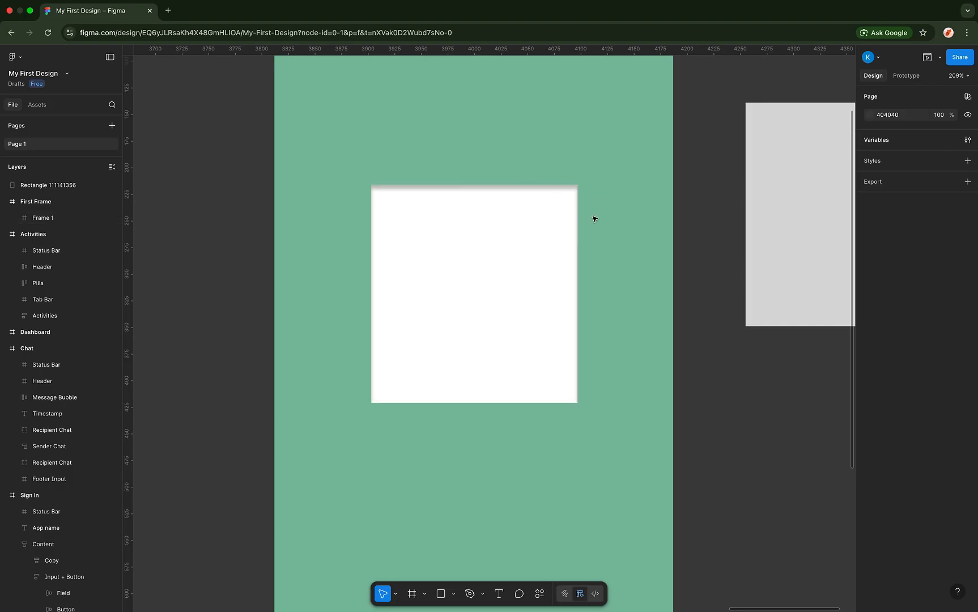
pyautogui.click(544, 208)
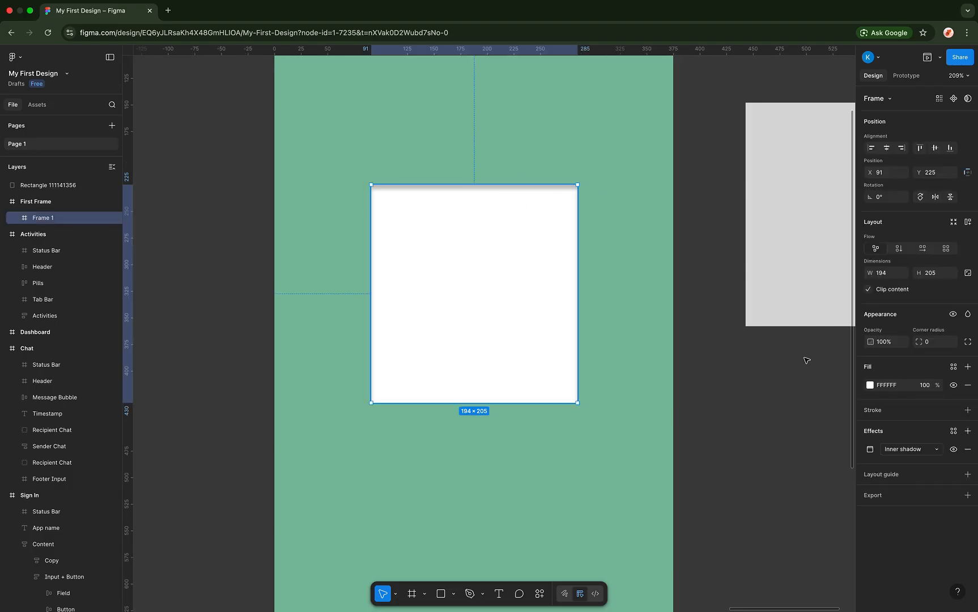
# - Set Frame 1's inner shadow X and Y offsets to 0
pyautogui.click(870, 449)
pyautogui.moveTo(786, 492); pyautogui.dragTo(829, 490)
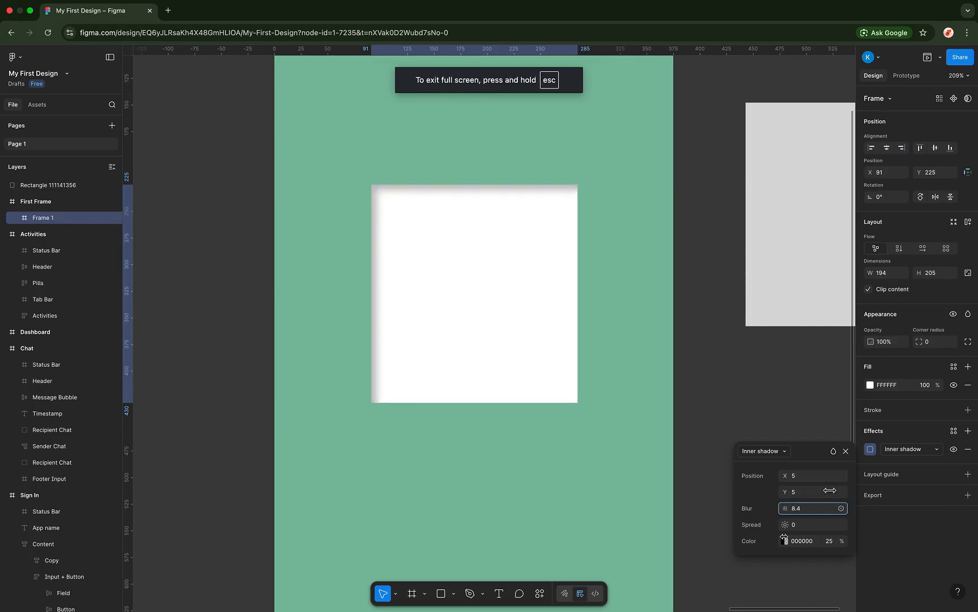
pyautogui.moveTo(784, 524)
pyautogui.mouseDown()
pyautogui.moveTo(802, 517)
pyautogui.moveTo(791, 519)
pyautogui.mouseUp()
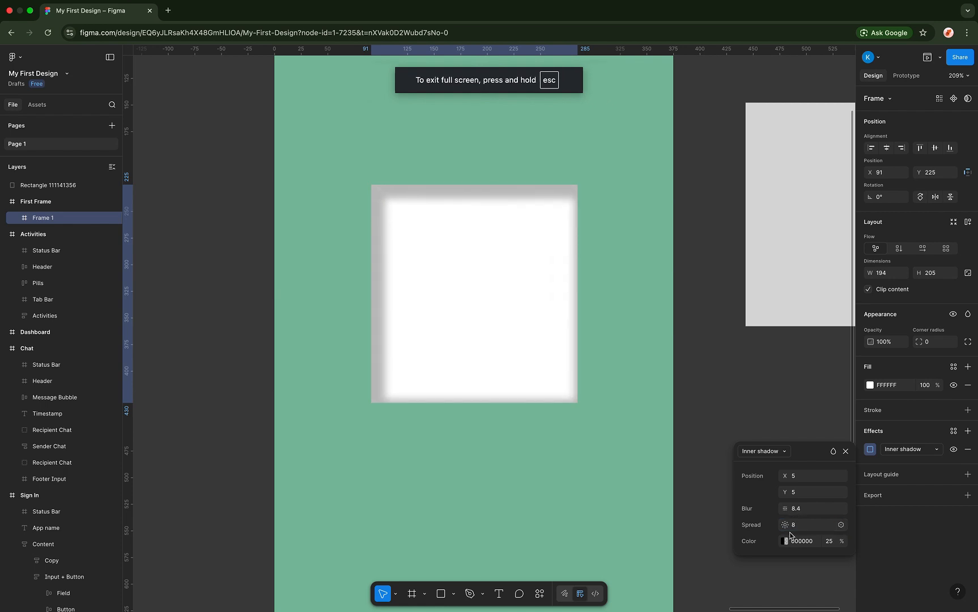
pyautogui.click(797, 492)
pyautogui.write('0')
pyautogui.press('Return')
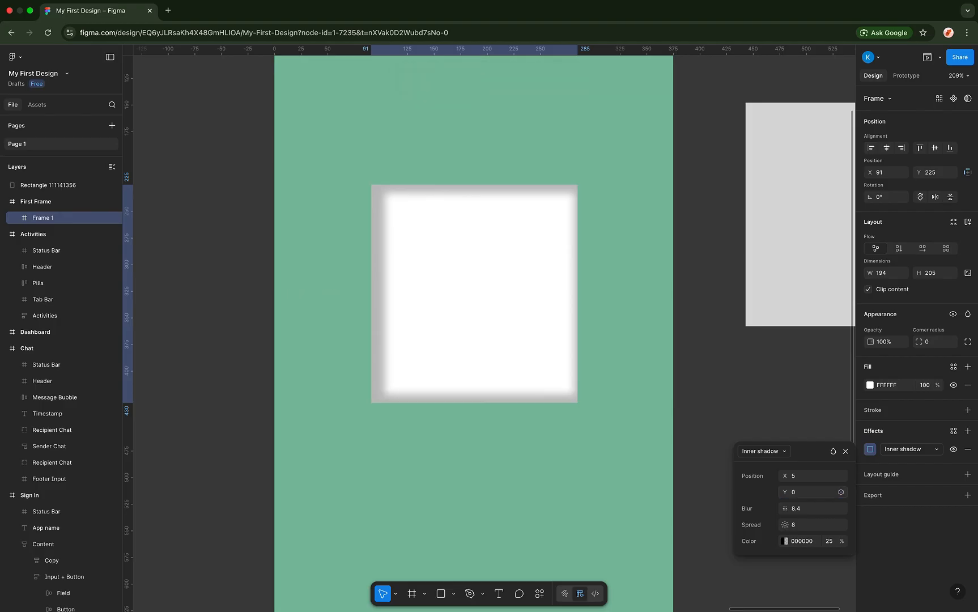
pyautogui.click(792, 478)
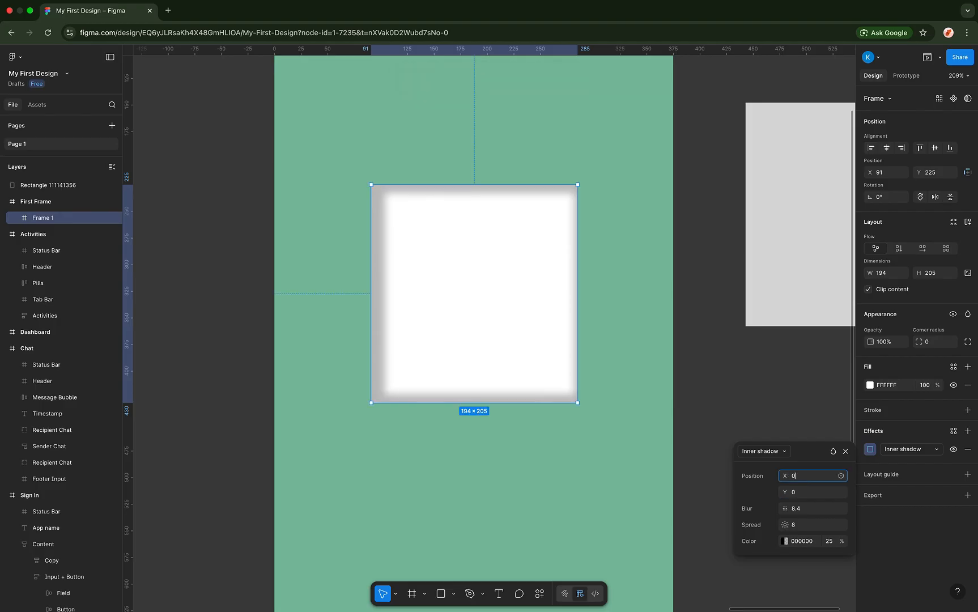
pyautogui.press('Return')
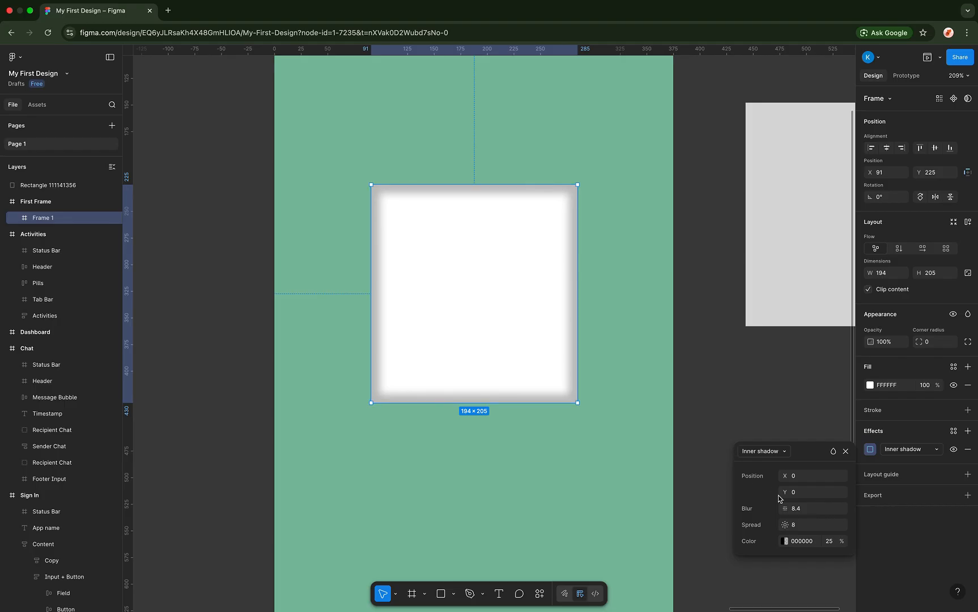
# - Set the inner shadow's spread to 18 and blur to 8.2
pyautogui.moveTo(781, 507); pyautogui.dragTo(812, 394)
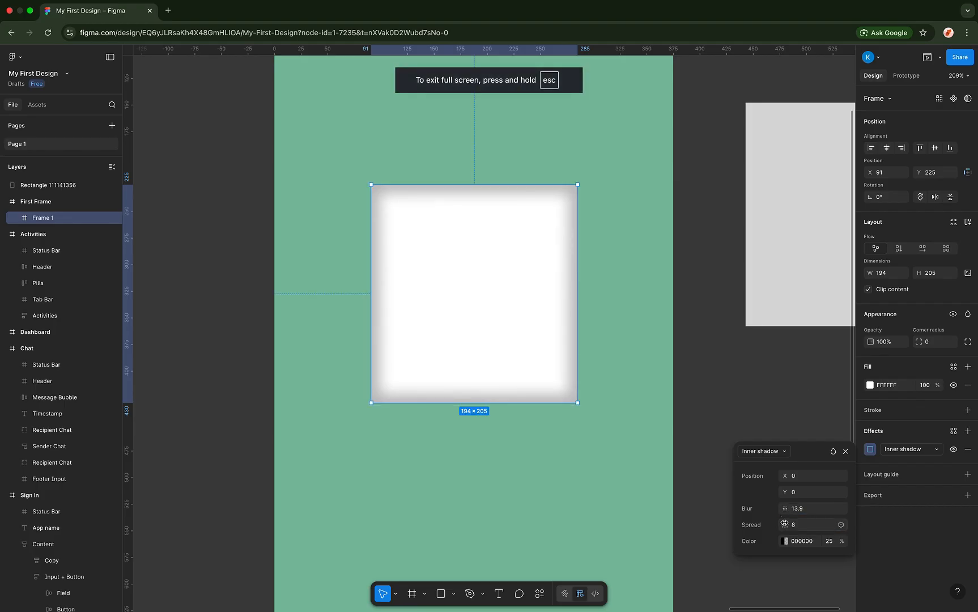
pyautogui.moveTo(785, 525); pyautogui.dragTo(725, 505)
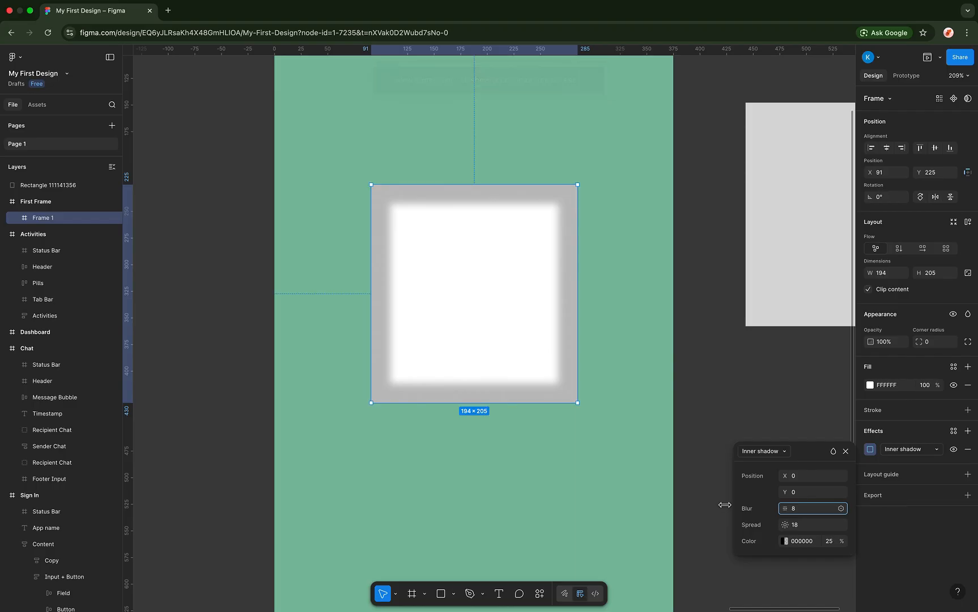
pyautogui.moveTo(784, 508); pyautogui.dragTo(788, 508)
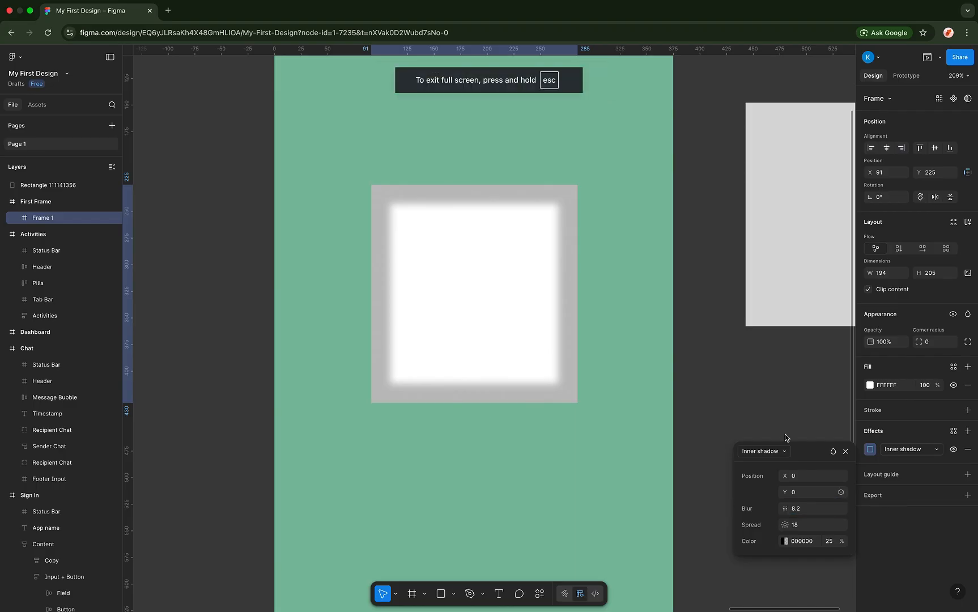
pyautogui.click(846, 452)
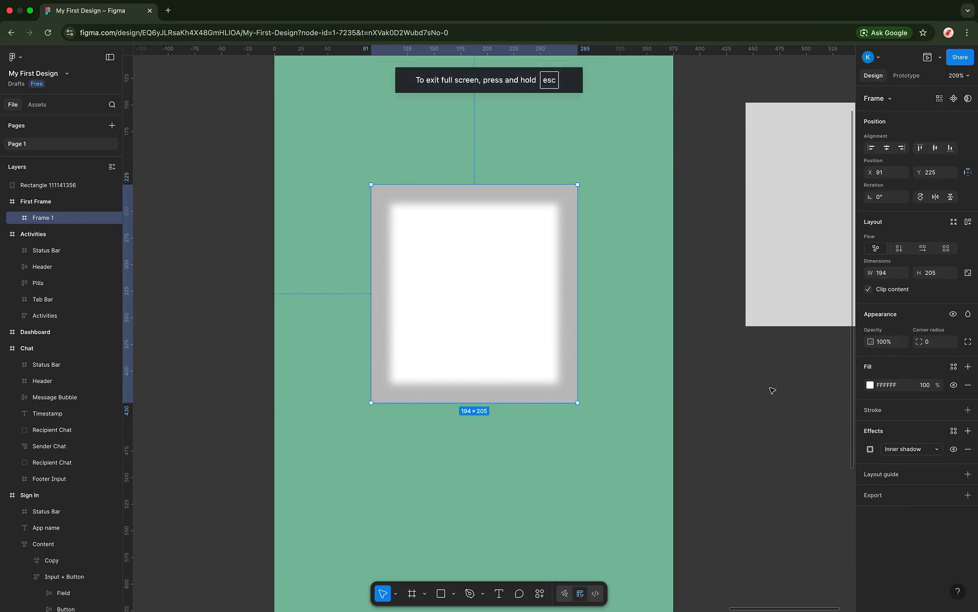
# - Switch Frame 1's effect from Inner shadow to a Drop shadow with blur 53.9
pyautogui.click(901, 450)
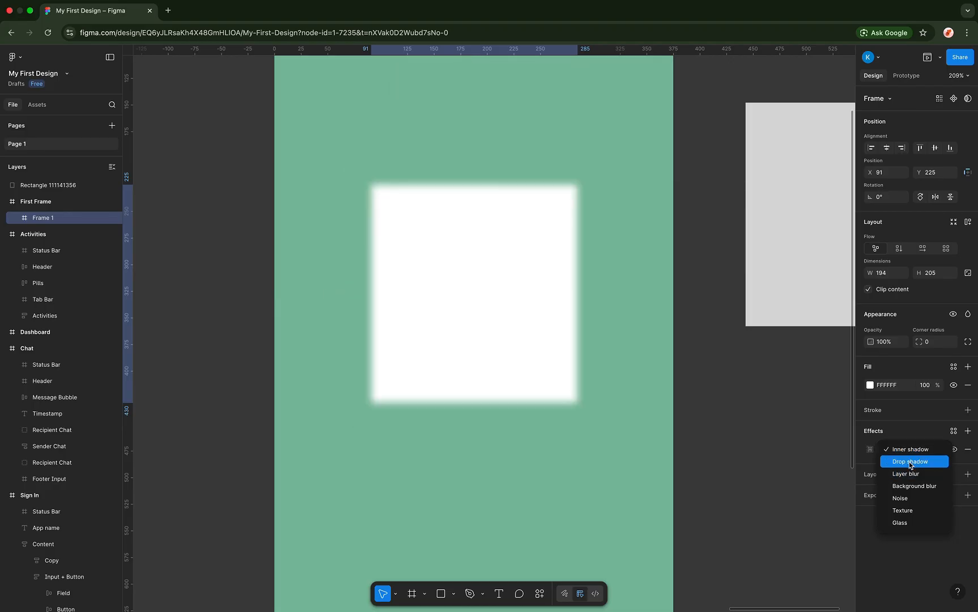
pyautogui.click(910, 462)
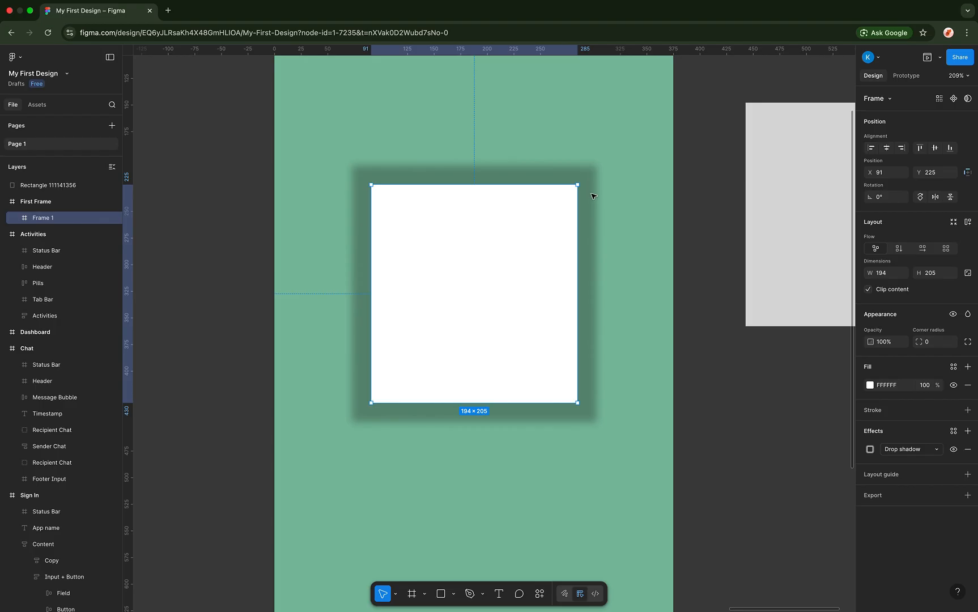
pyautogui.click(870, 451)
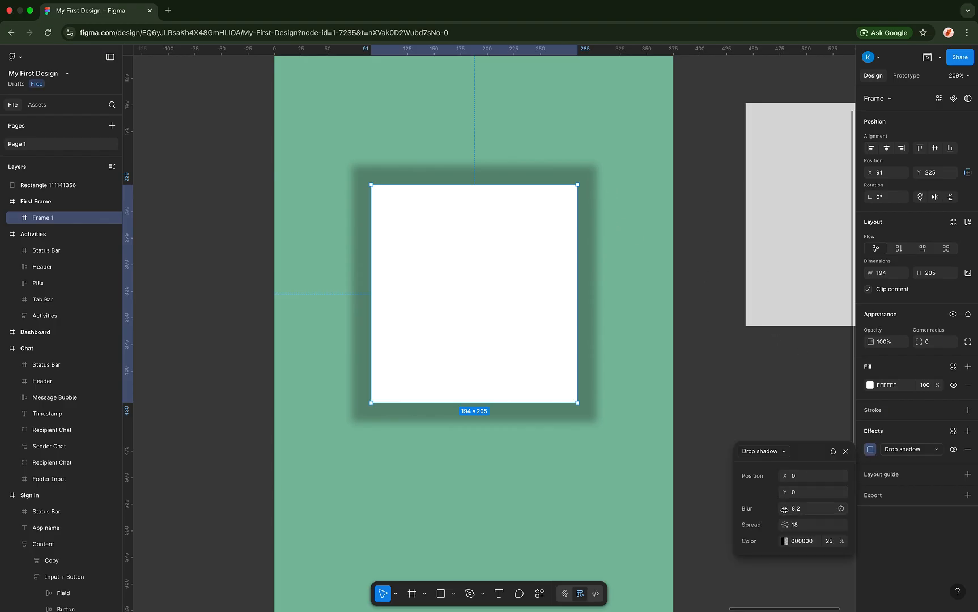
pyautogui.moveTo(785, 509); pyautogui.dragTo(40, 420)
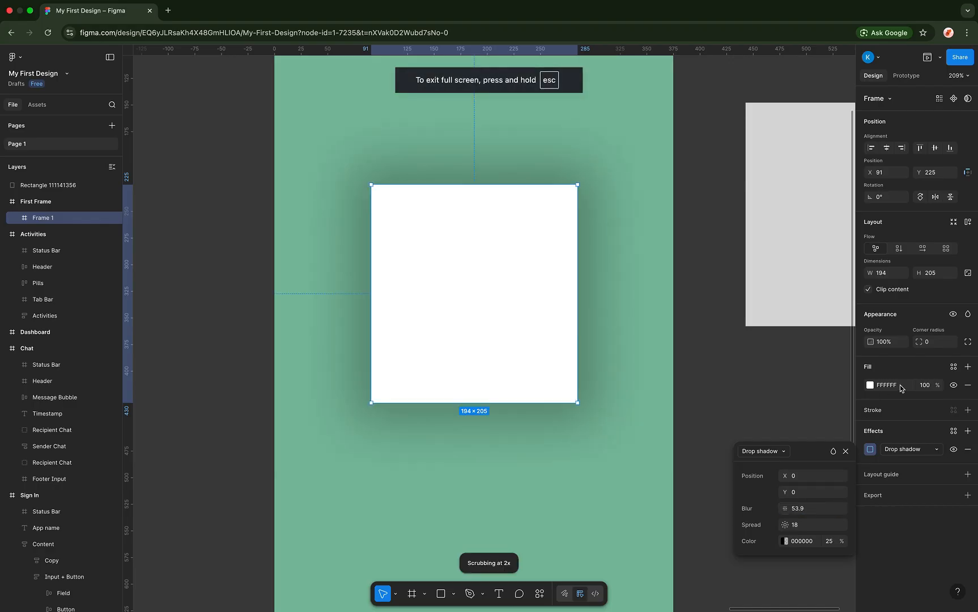
# - Round Frame 1's corners to a radius of 7
pyautogui.moveTo(919, 342); pyautogui.dragTo(928, 342)
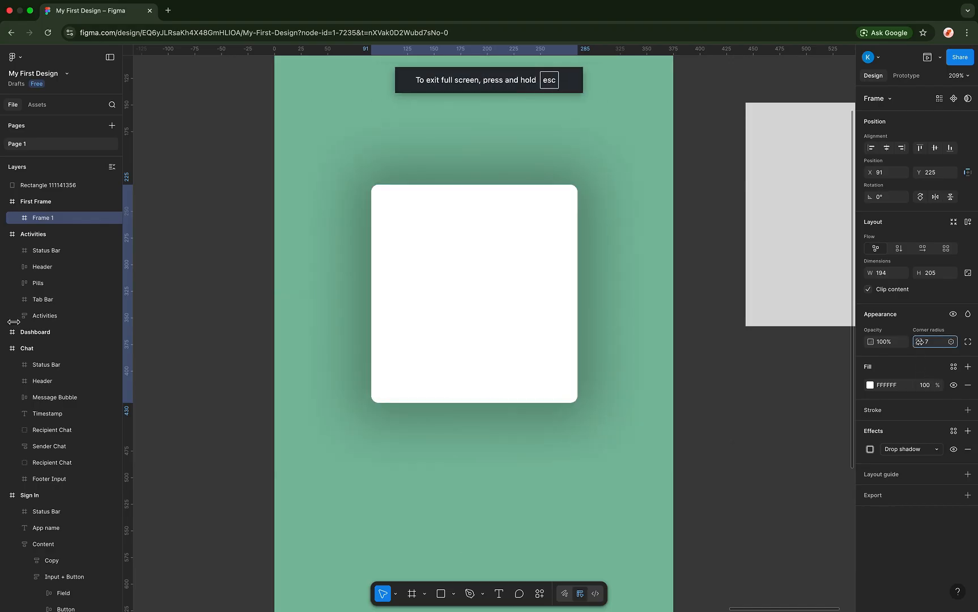
pyautogui.click(869, 449)
pyautogui.click(785, 452)
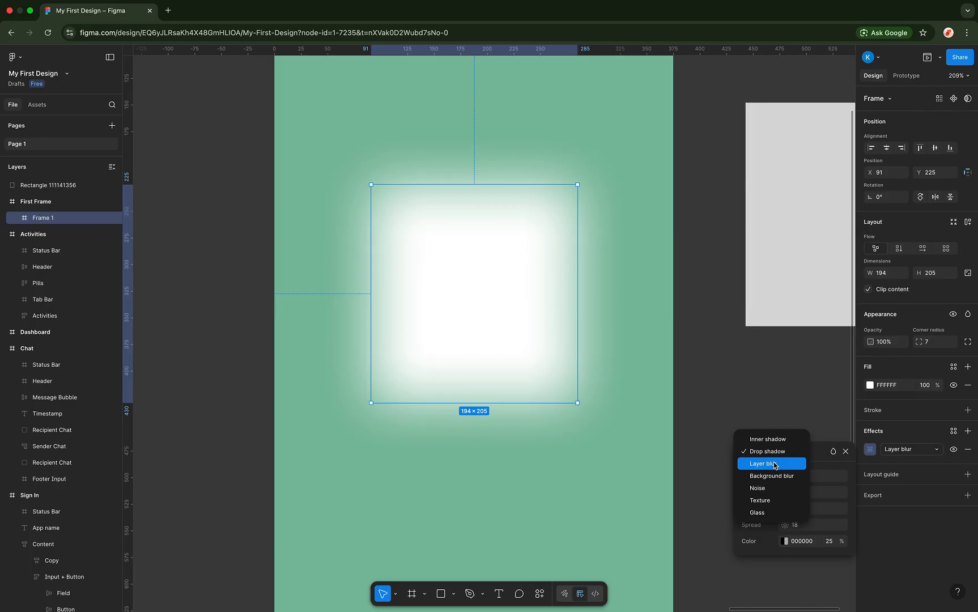
# - Change Frame 1's effect to a progressive Layer blur and adjust its start and end strength
pyautogui.click(775, 466)
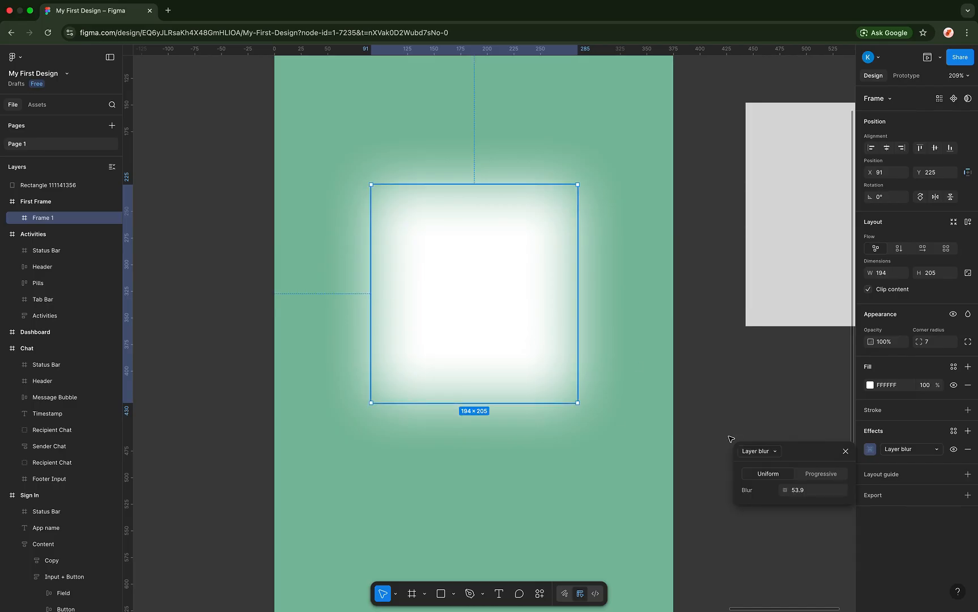
pyautogui.moveTo(784, 490); pyautogui.dragTo(234, 496)
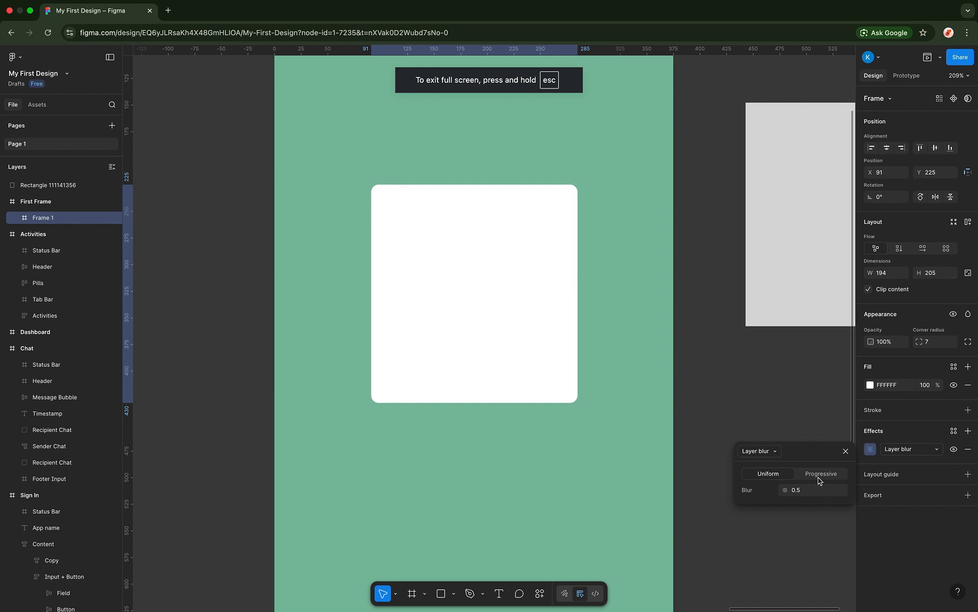
pyautogui.click(817, 477)
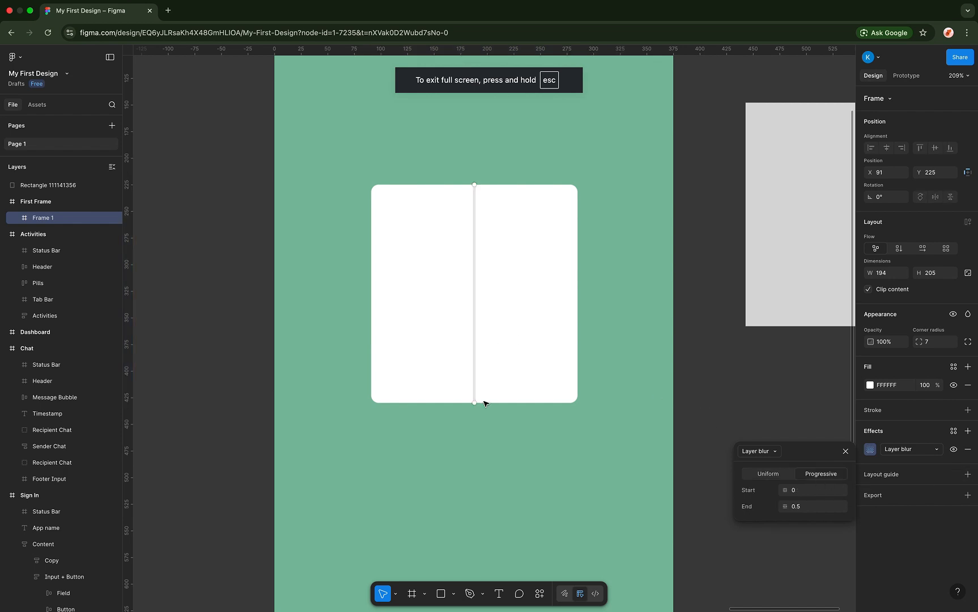
pyautogui.moveTo(474, 402); pyautogui.dragTo(474, 304)
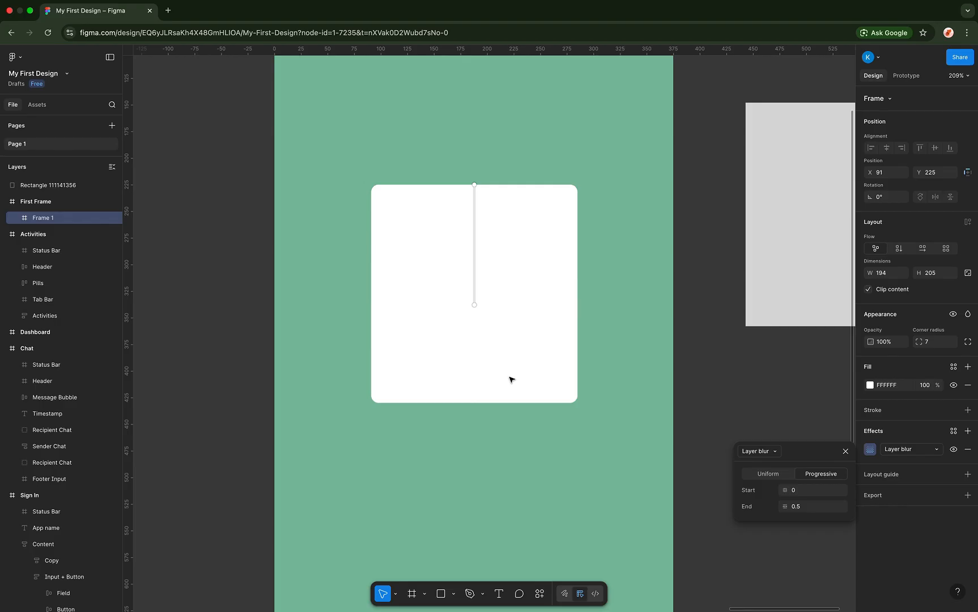
pyautogui.press('super+z')
pyautogui.moveTo(778, 508); pyautogui.dragTo(884, 422)
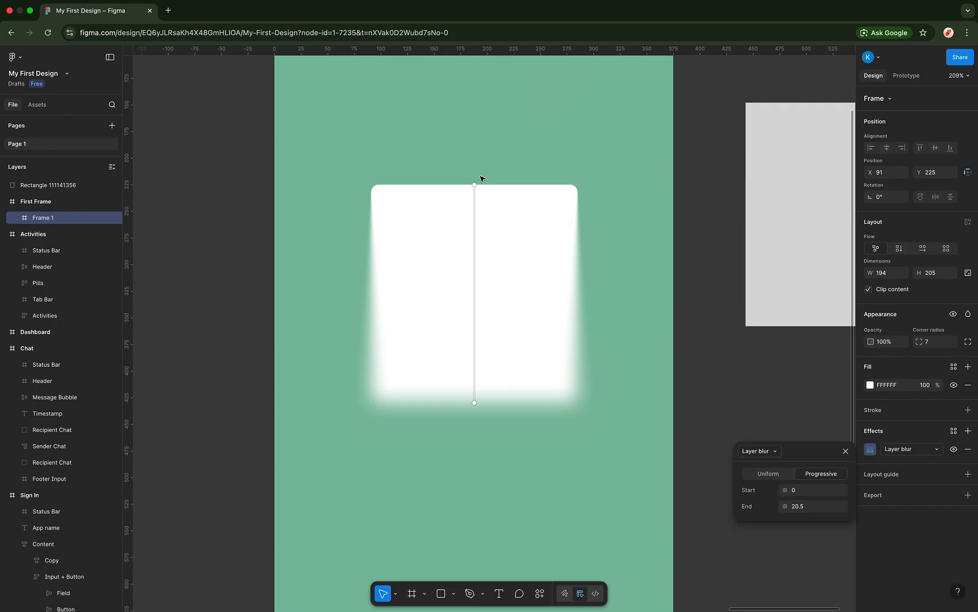
pyautogui.moveTo(474, 185); pyautogui.dragTo(475, 262)
# - Replace the layer blur with a progressive Background blur running from Start 0 to End 20.5
pyautogui.click(603, 323)
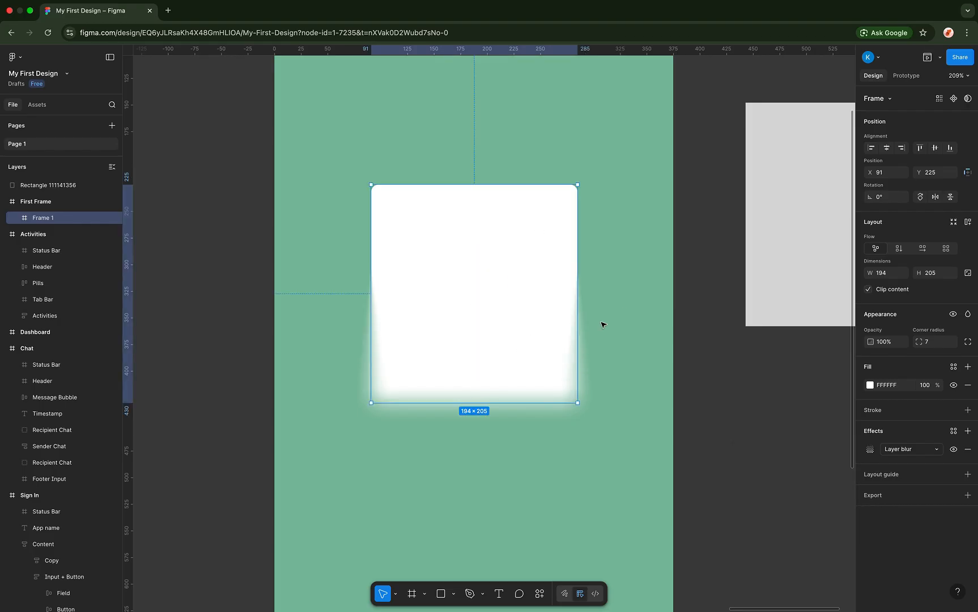
pyautogui.click(643, 321)
pyautogui.click(553, 264)
pyautogui.click(869, 448)
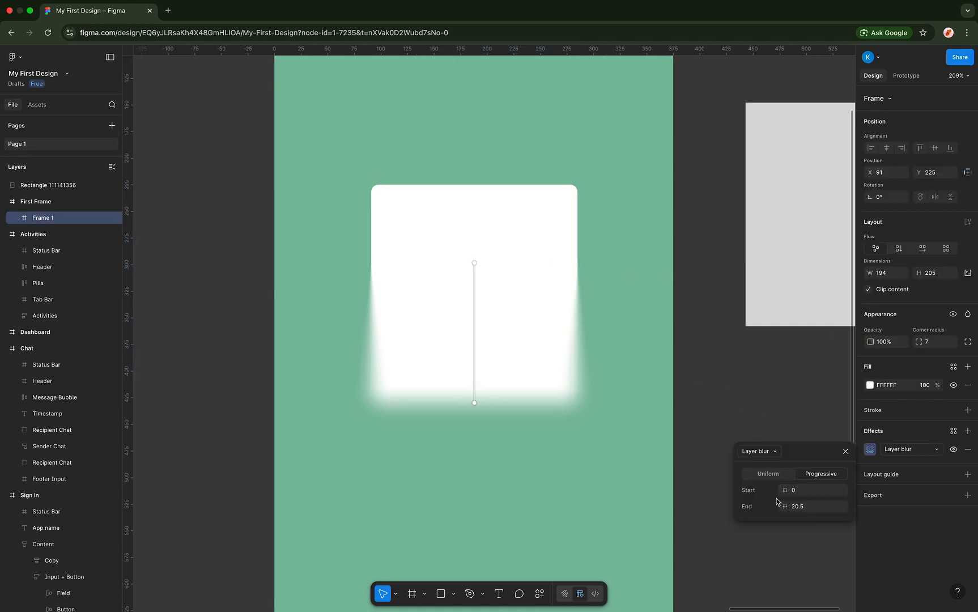
pyautogui.click(774, 453)
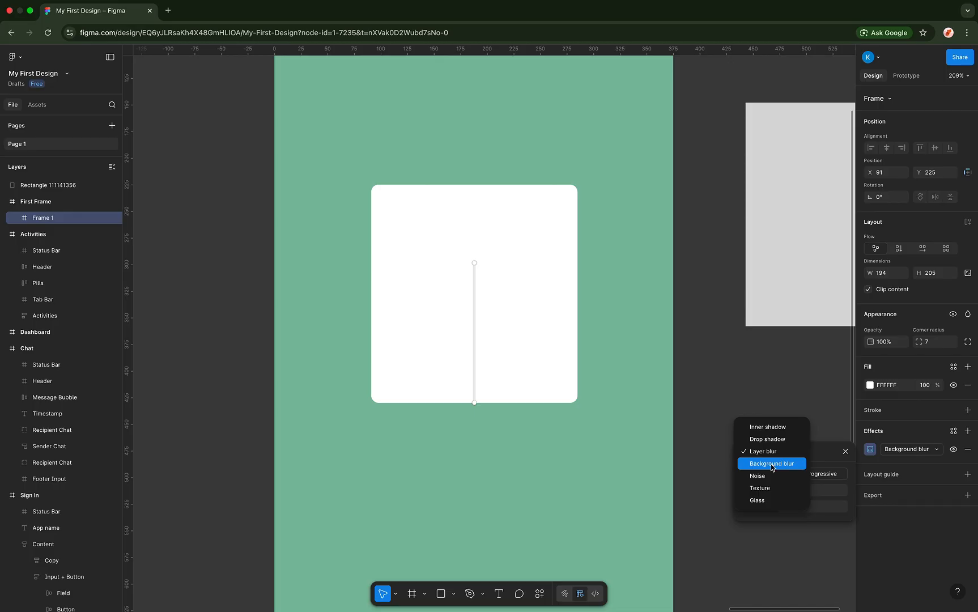
pyautogui.click(771, 464)
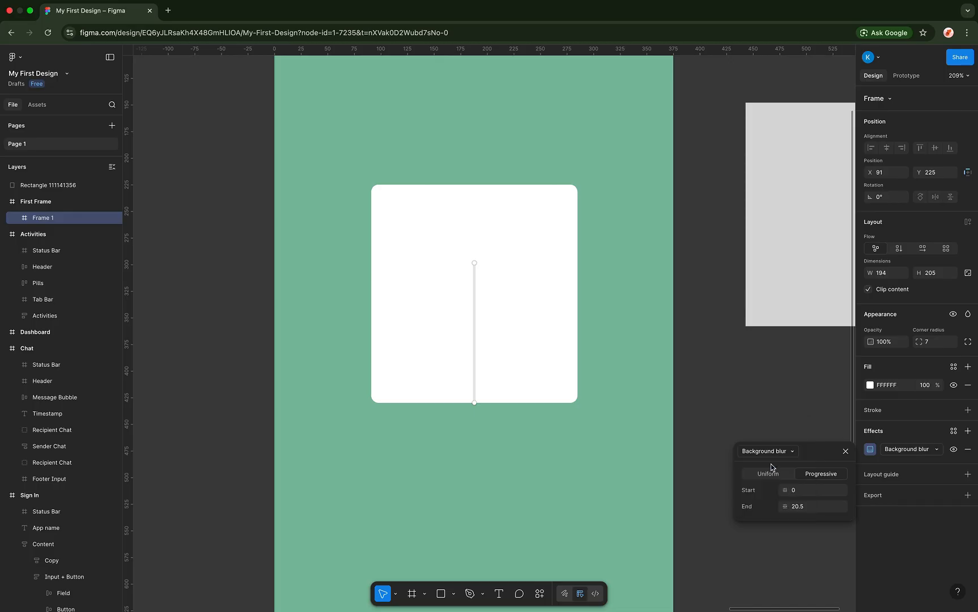
pyautogui.click(561, 347)
pyautogui.click(869, 449)
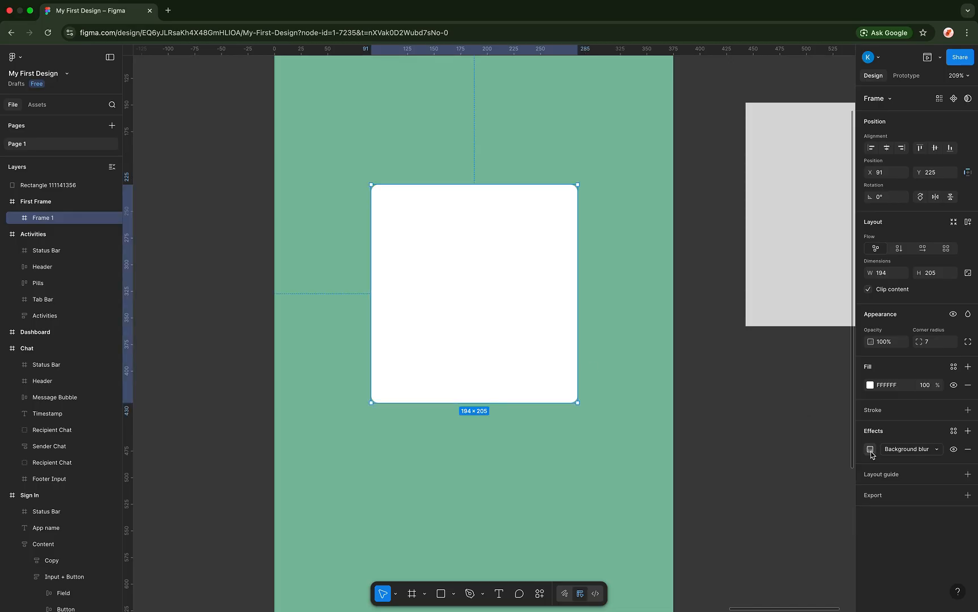
pyautogui.click(538, 333)
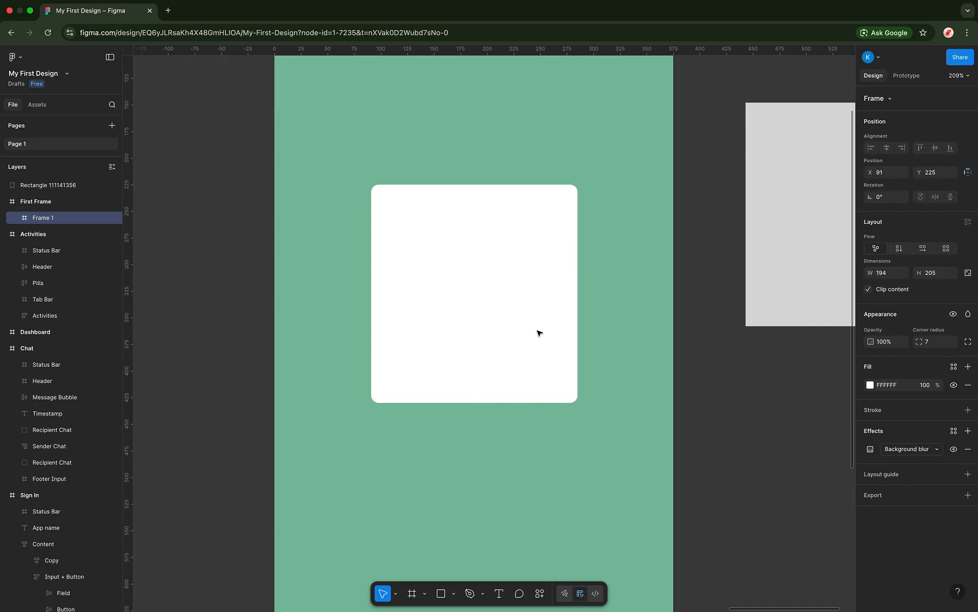
pyautogui.click(869, 448)
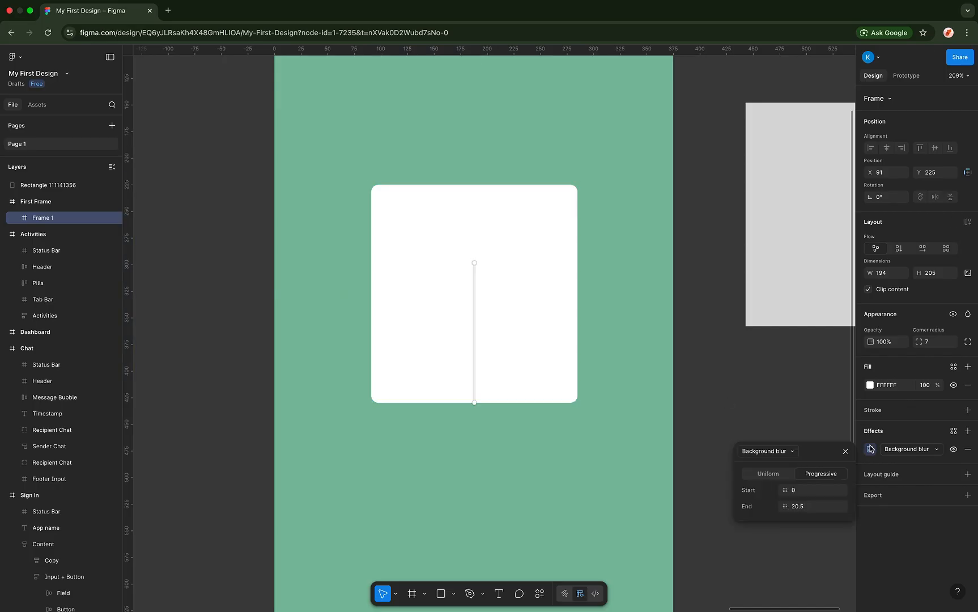
pyautogui.click(779, 451)
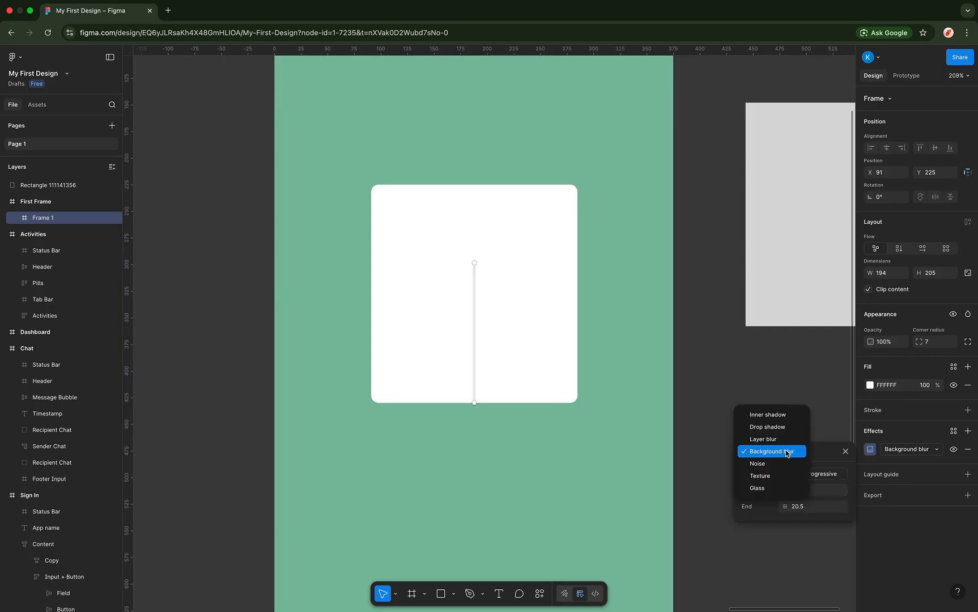
# - Try a Noise effect on Frame 1 in Mono, Duo and Multi modes
pyautogui.click(769, 462)
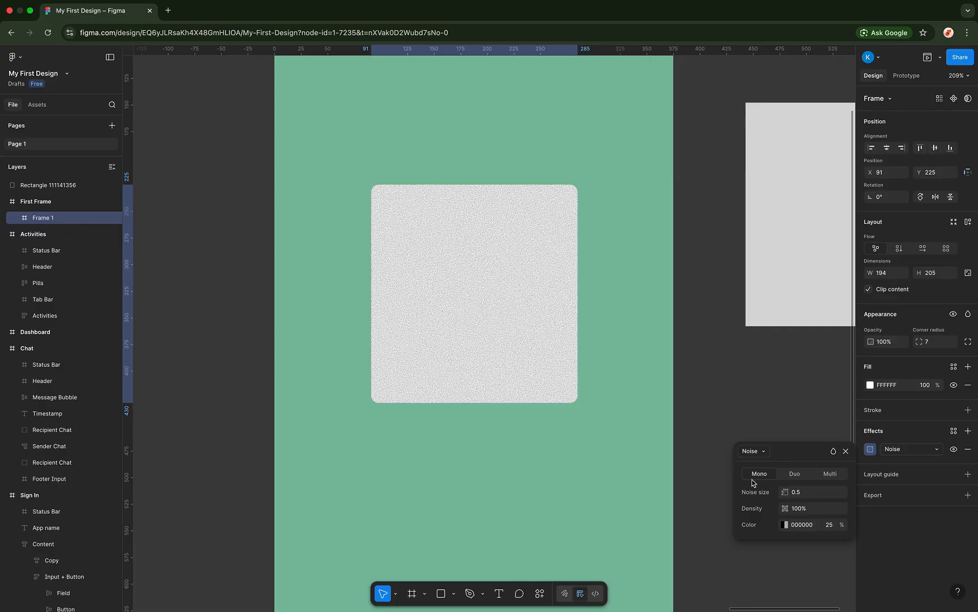
pyautogui.click(802, 480)
pyautogui.click(827, 475)
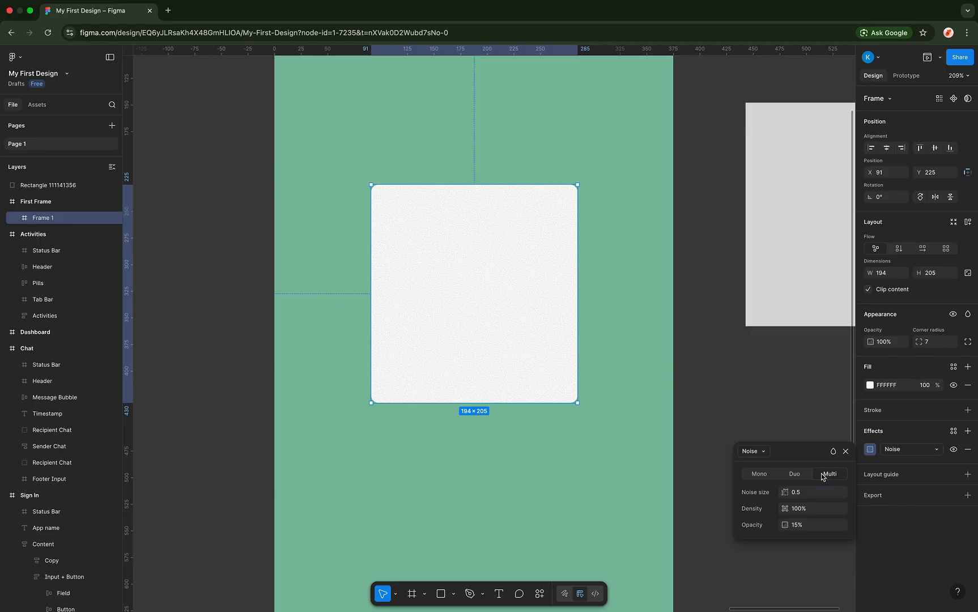
pyautogui.scroll(5, 607, 360)
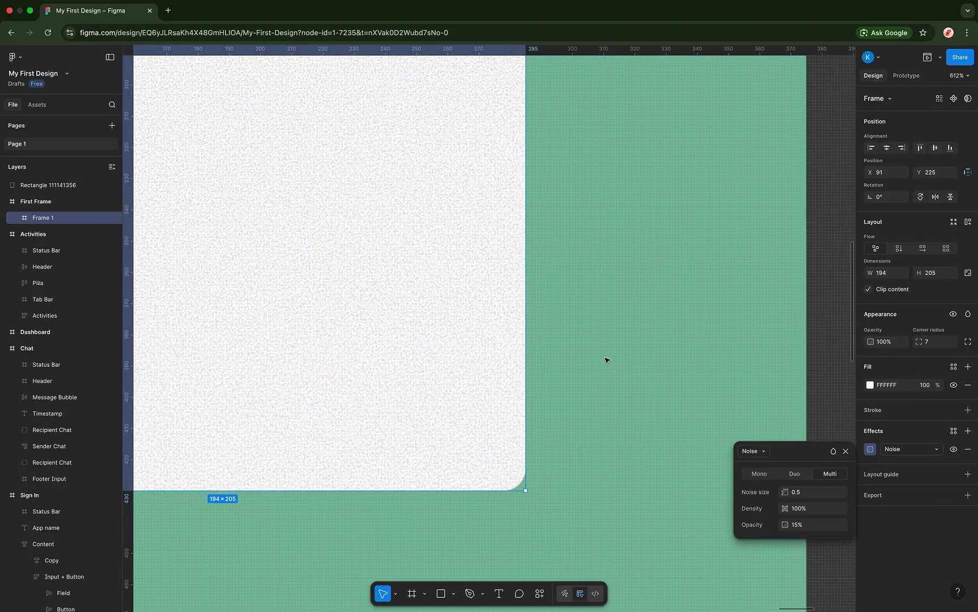
pyautogui.hscroll(-3, 607, 360)
pyautogui.scroll(-2, 550, 356)
pyautogui.scroll(1, 550, 356)
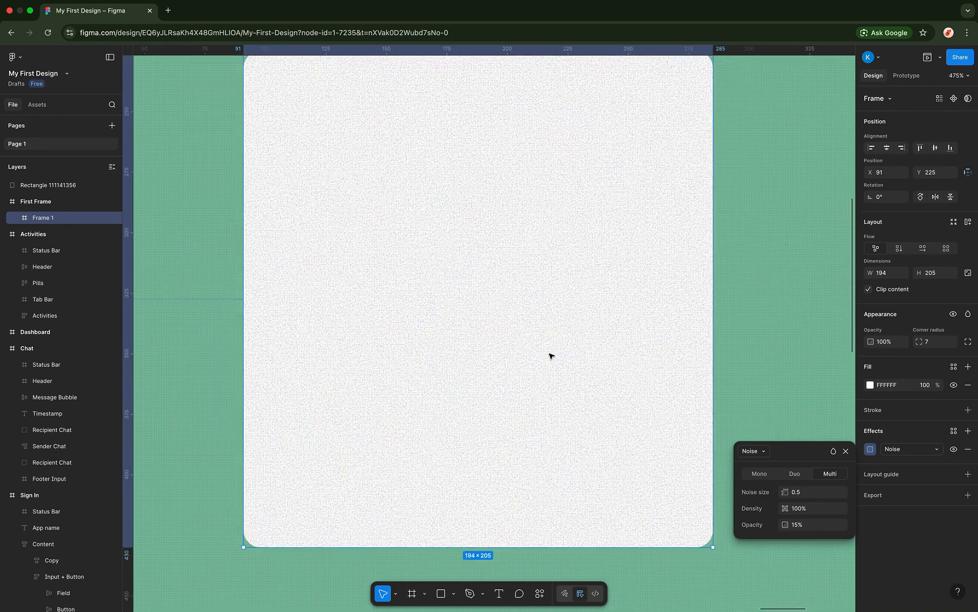
pyautogui.click(759, 474)
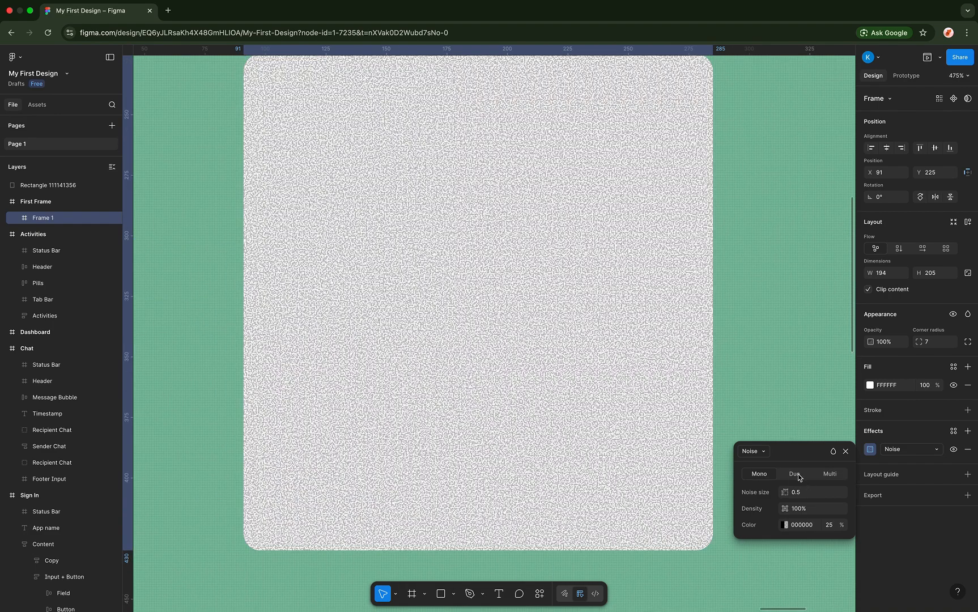
pyautogui.click(795, 474)
# - Switch the effect to Texture with size 1 and radius 28.3, clipped to shape
pyautogui.click(762, 452)
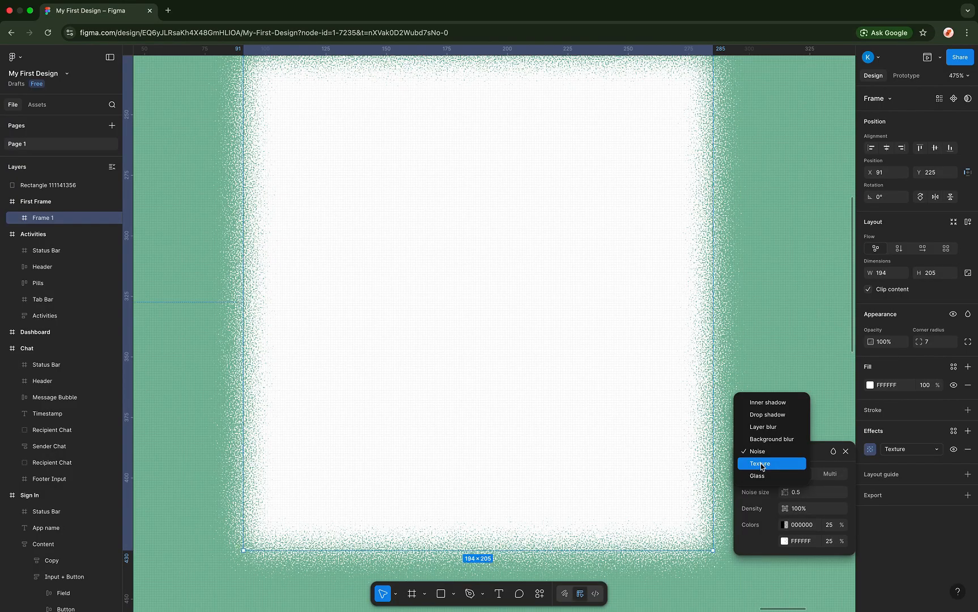
pyautogui.click(761, 464)
pyautogui.scroll(-5, 661, 395)
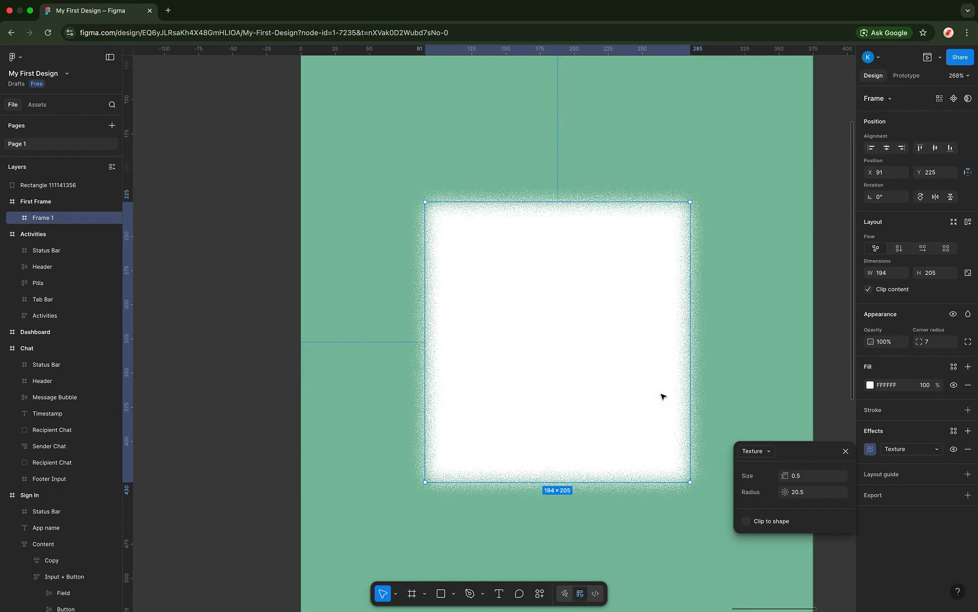
pyautogui.scroll(2, 637, 371)
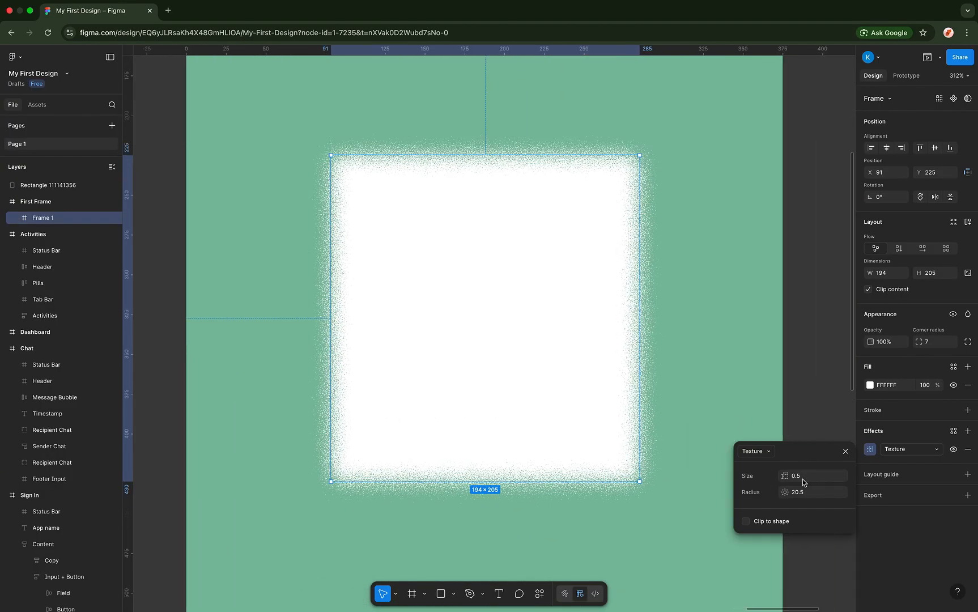
pyautogui.moveTo(784, 475); pyautogui.dragTo(857, 472)
pyautogui.click(783, 492)
pyautogui.moveTo(784, 476)
pyautogui.mouseDown()
pyautogui.moveTo(811, 471)
pyautogui.moveTo(779, 484)
pyautogui.mouseUp()
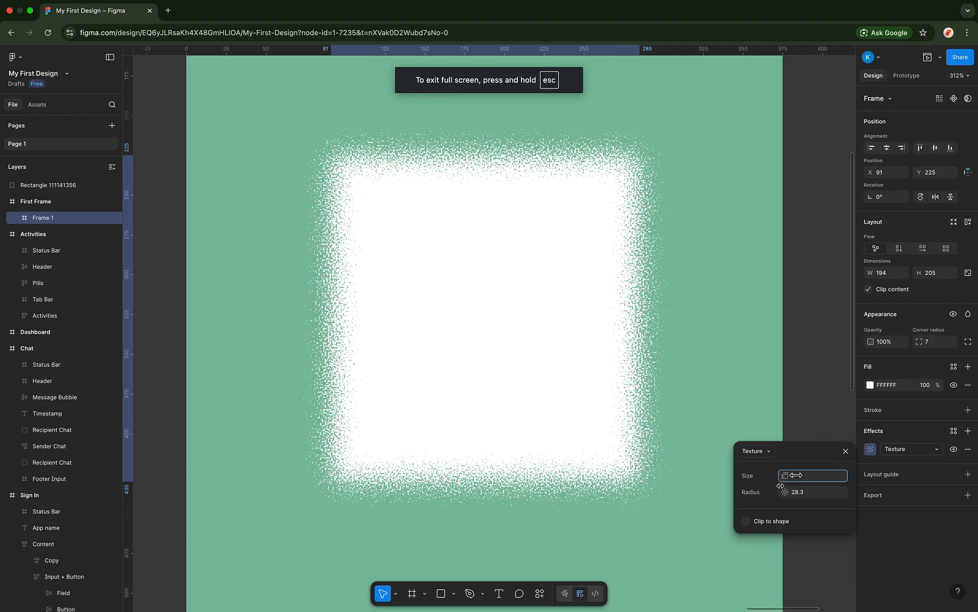
pyautogui.click(746, 521)
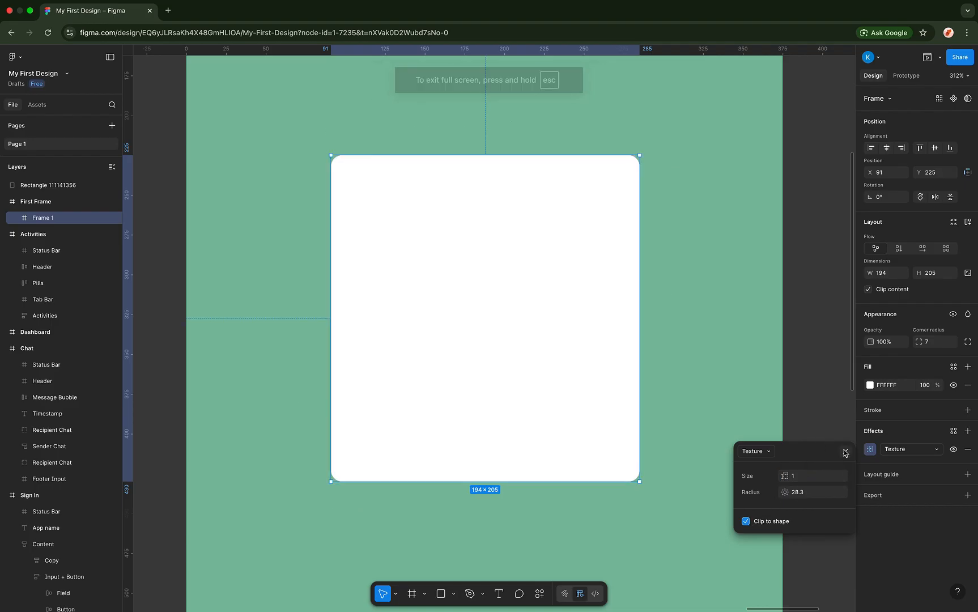
pyautogui.click(762, 448)
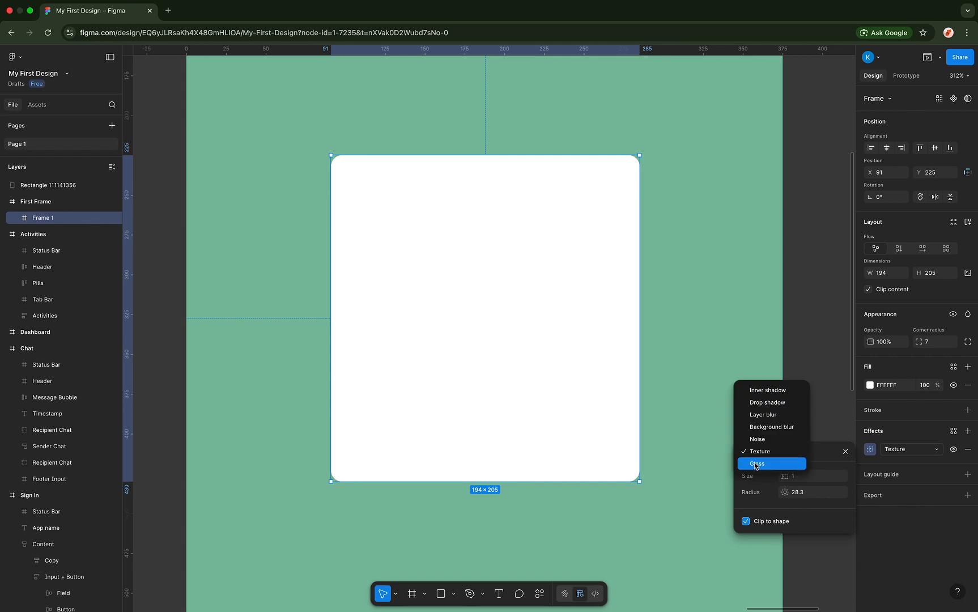
# - Apply the Glass effect to Frame 1 and resize it into a 257×35 bar
pyautogui.press('Return')
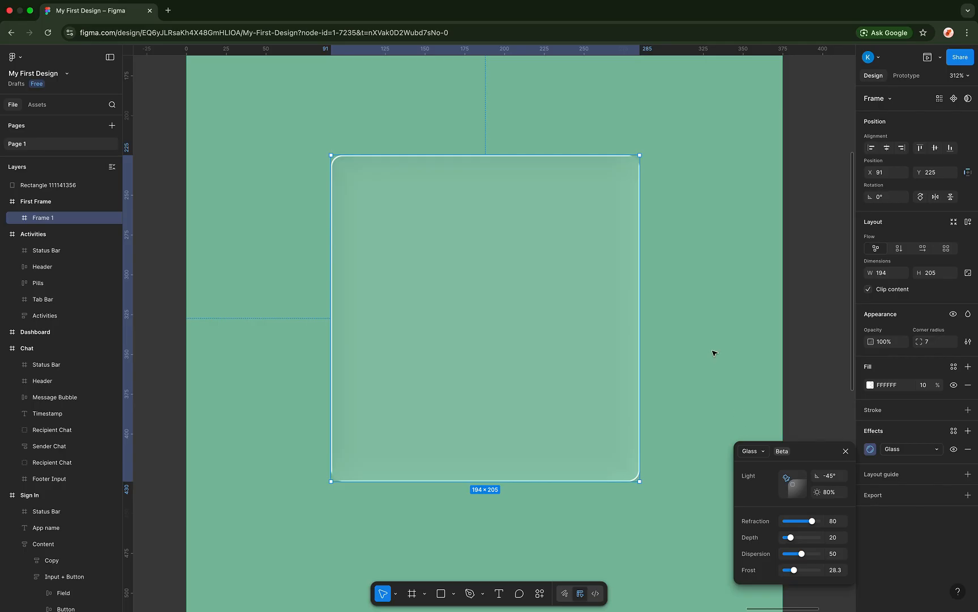
pyautogui.keyDown('ctrl'); pyautogui.scroll(-3, 713, 353); pyautogui.keyUp('ctrl')
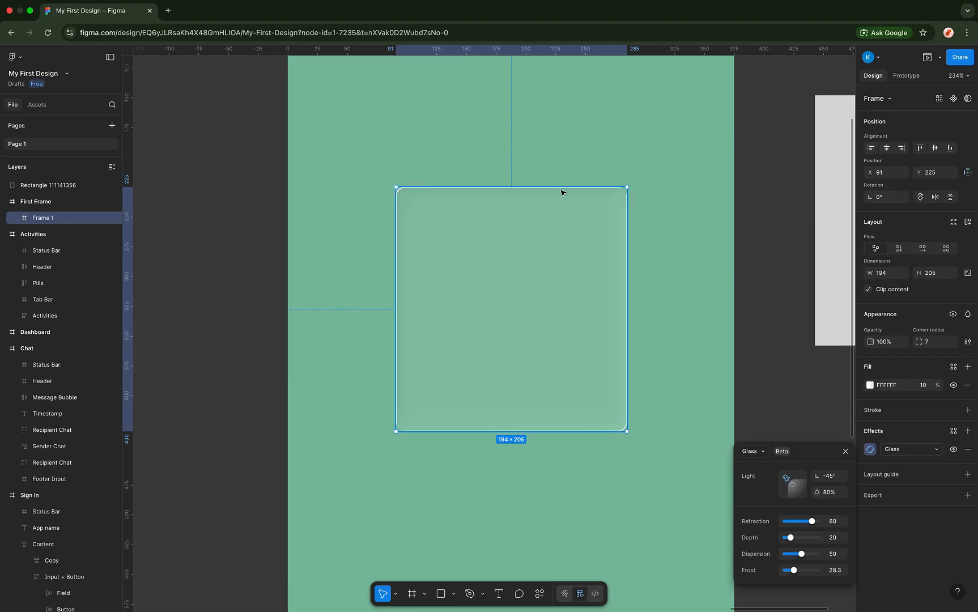
pyautogui.moveTo(562, 193); pyautogui.dragTo(575, 390)
pyautogui.moveTo(634, 407); pyautogui.dragTo(701, 407)
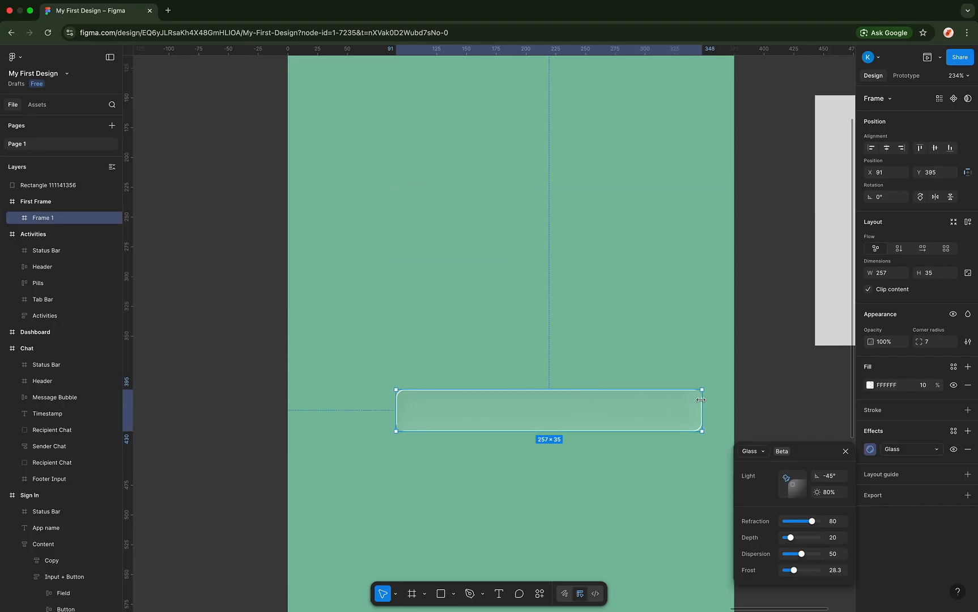
# - Move the bar to the bottom of First Frame at X 59, Y 742
pyautogui.moveTo(622, 406); pyautogui.dragTo(616, 415)
pyautogui.scroll(-5, 616, 415)
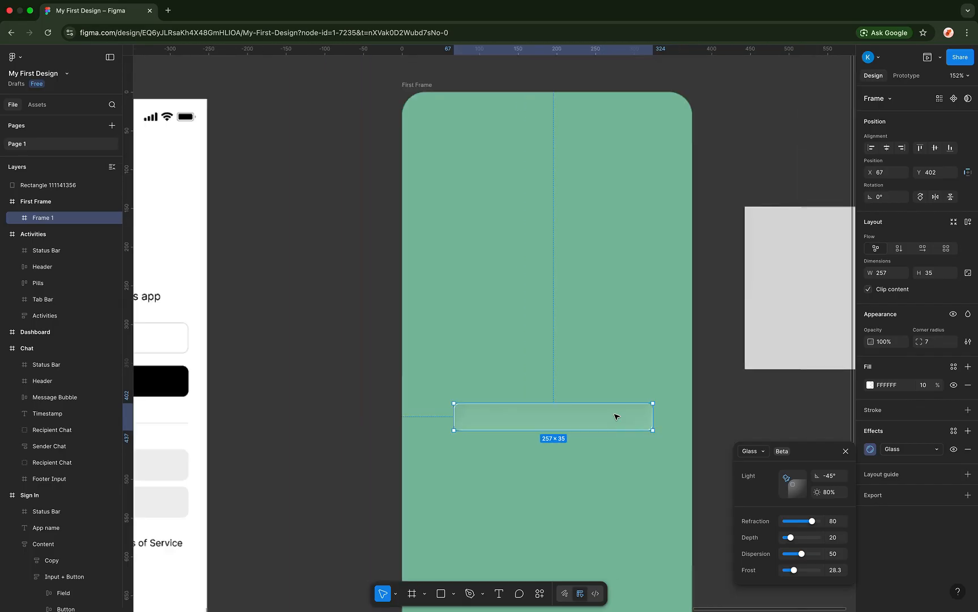
pyautogui.scroll(-3, 615, 417)
pyautogui.moveTo(583, 290); pyautogui.dragTo(579, 474)
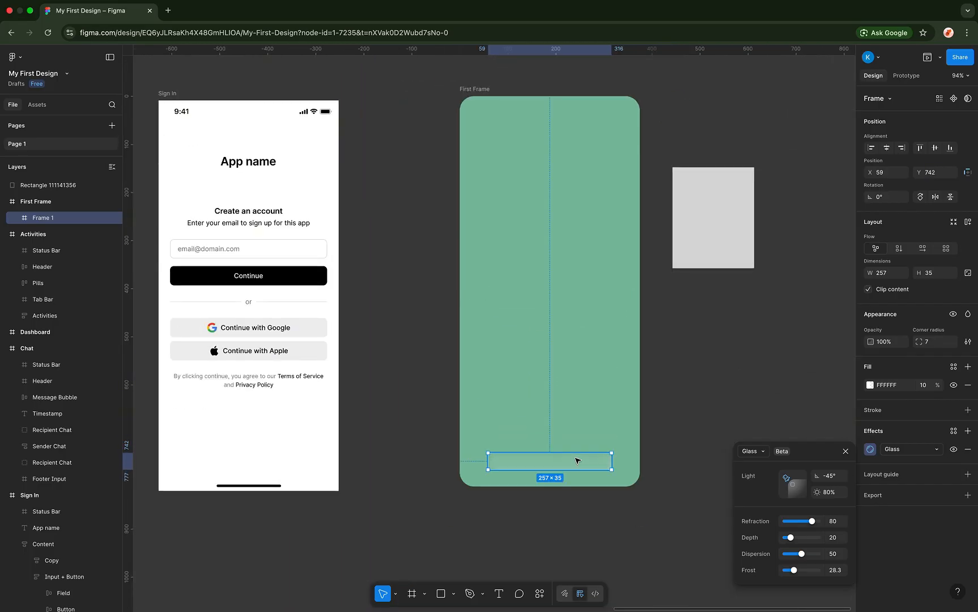
pyautogui.scroll(4, 550, 377)
pyautogui.scroll(-3, 536, 326)
pyautogui.click(517, 124)
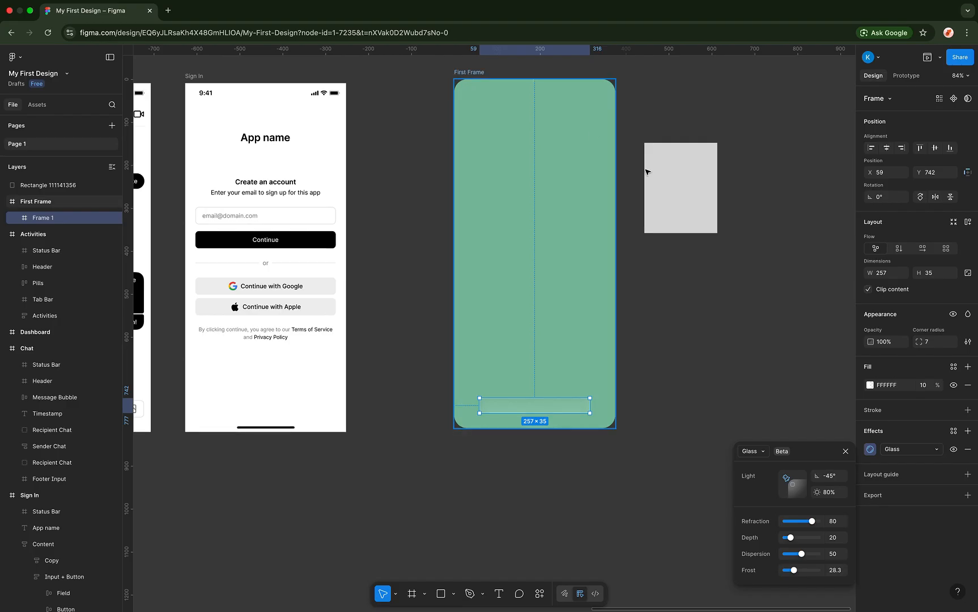
pyautogui.click(869, 384)
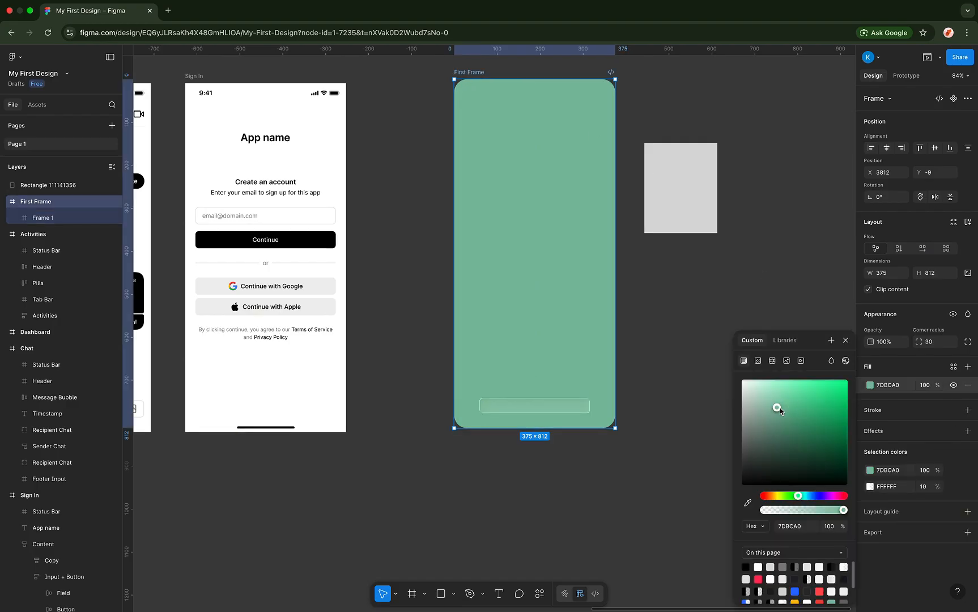
# - Set First Frame's fill to dark navy 09063C and move the glass bar up to Y 705
pyautogui.moveTo(779, 407); pyautogui.dragTo(818, 499)
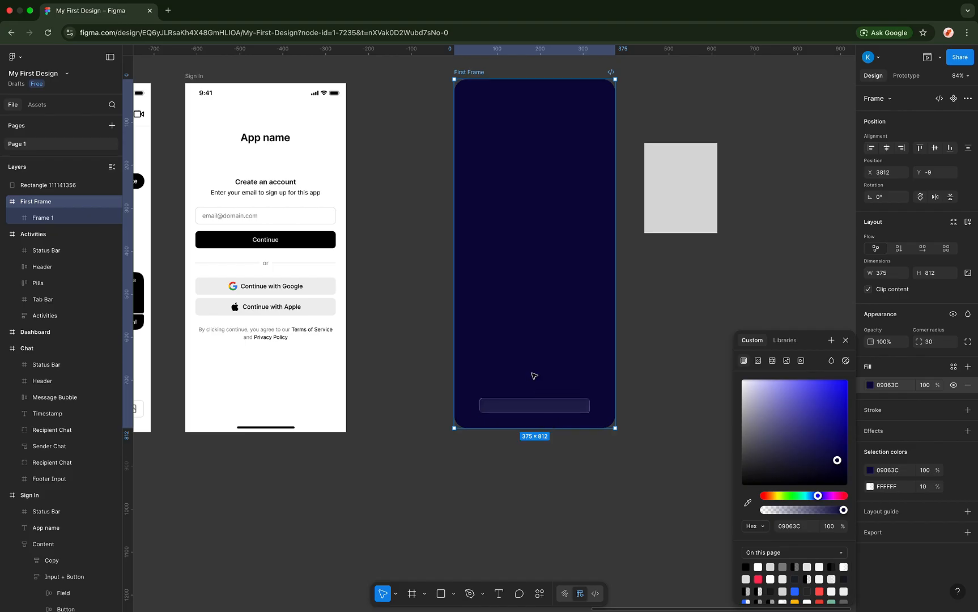
pyautogui.scroll(5, 533, 375)
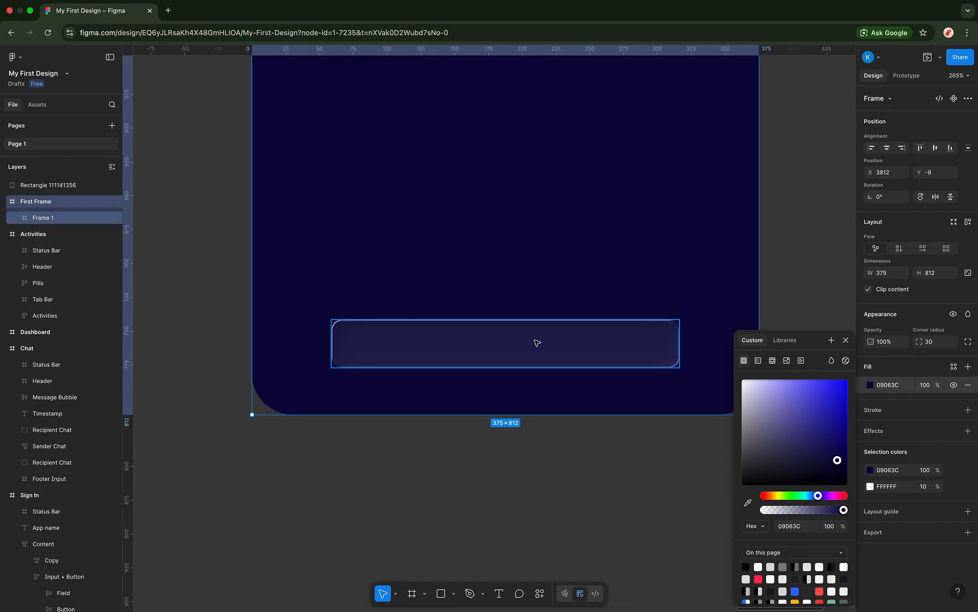
pyautogui.moveTo(537, 342); pyautogui.dragTo(539, 290)
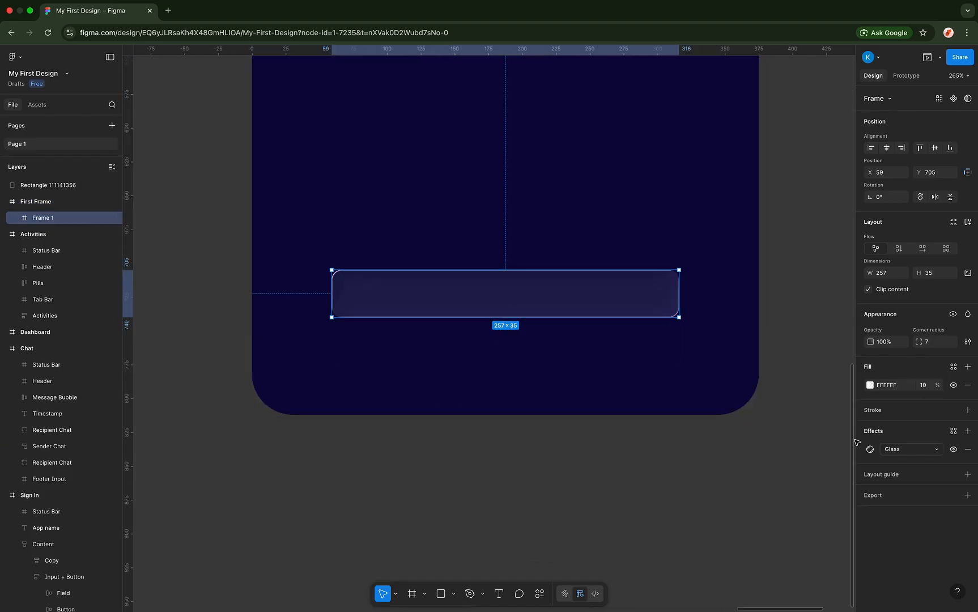
# - Tune the glass: light -176°, refraction 18, depth 99, dispersion 100, frost 59
pyautogui.click(870, 449)
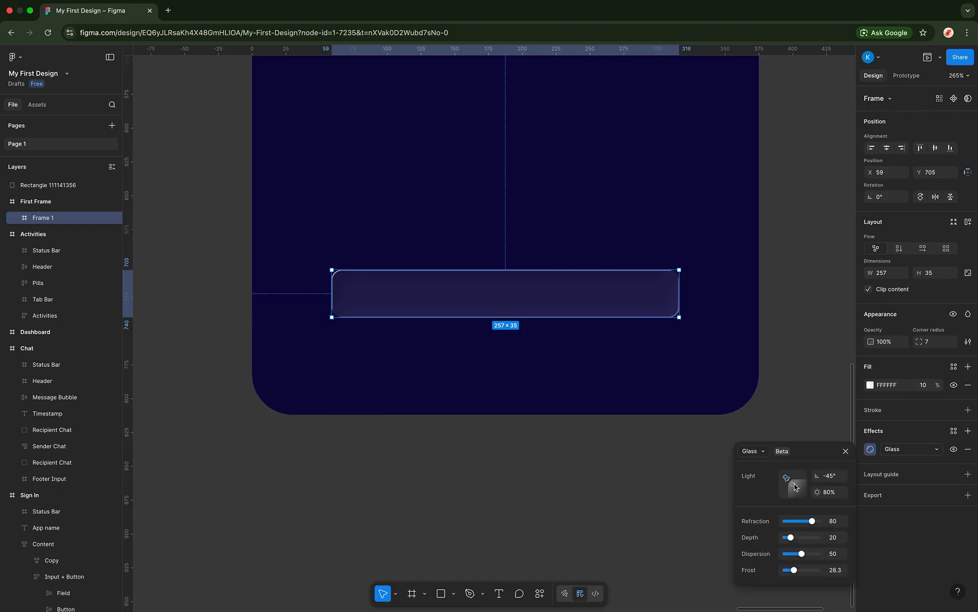
pyautogui.moveTo(788, 482); pyautogui.dragTo(805, 476)
pyautogui.moveTo(806, 475)
pyautogui.mouseDown()
pyautogui.moveTo(803, 486)
pyautogui.moveTo(786, 478)
pyautogui.mouseUp()
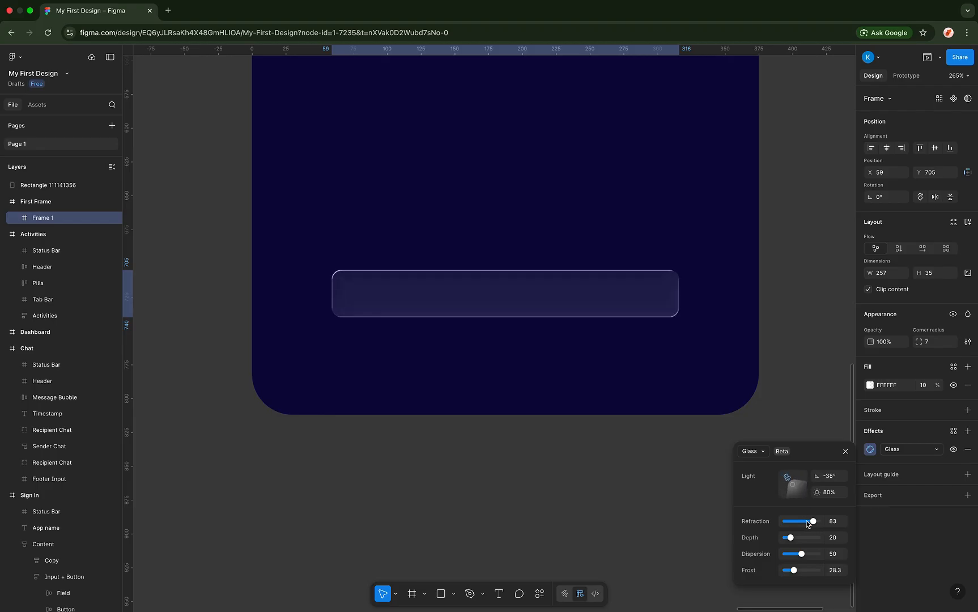
pyautogui.moveTo(811, 521); pyautogui.dragTo(804, 570)
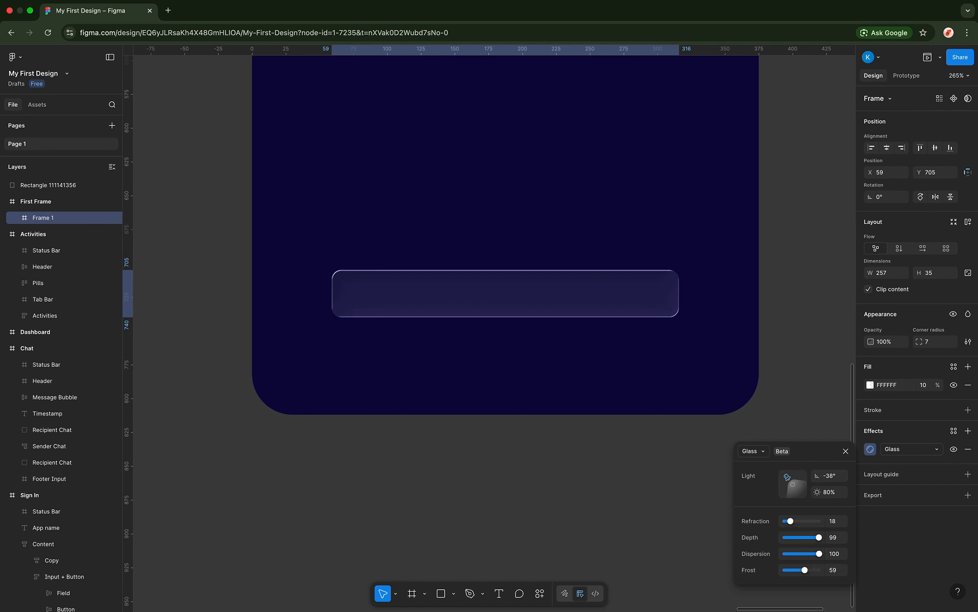
pyautogui.moveTo(817, 476); pyautogui.dragTo(674, 485)
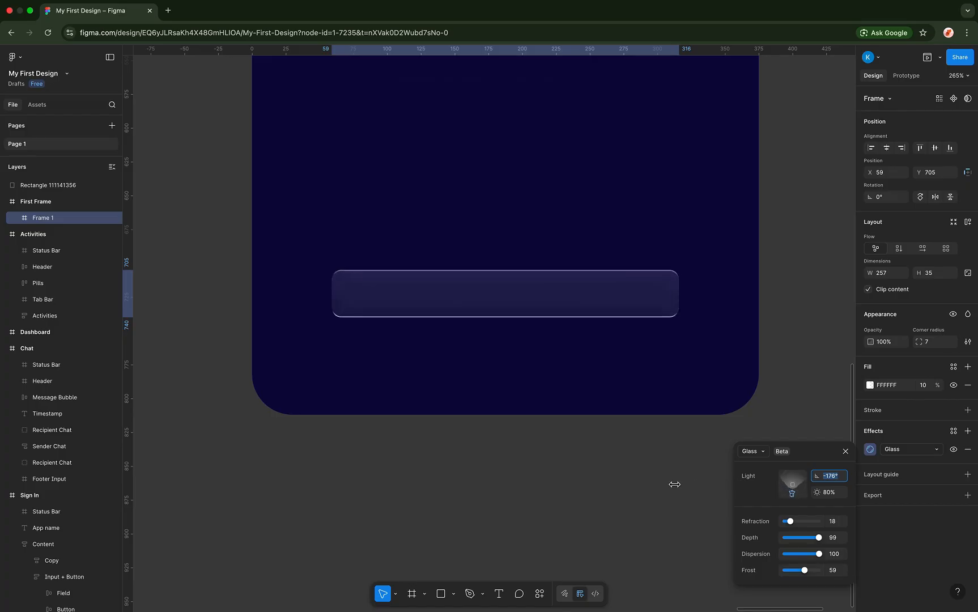
pyautogui.press('Escape')
# - Give the glass bar a 1 px white FFFFFF inside stroke at 10% opacity
pyautogui.click(872, 411)
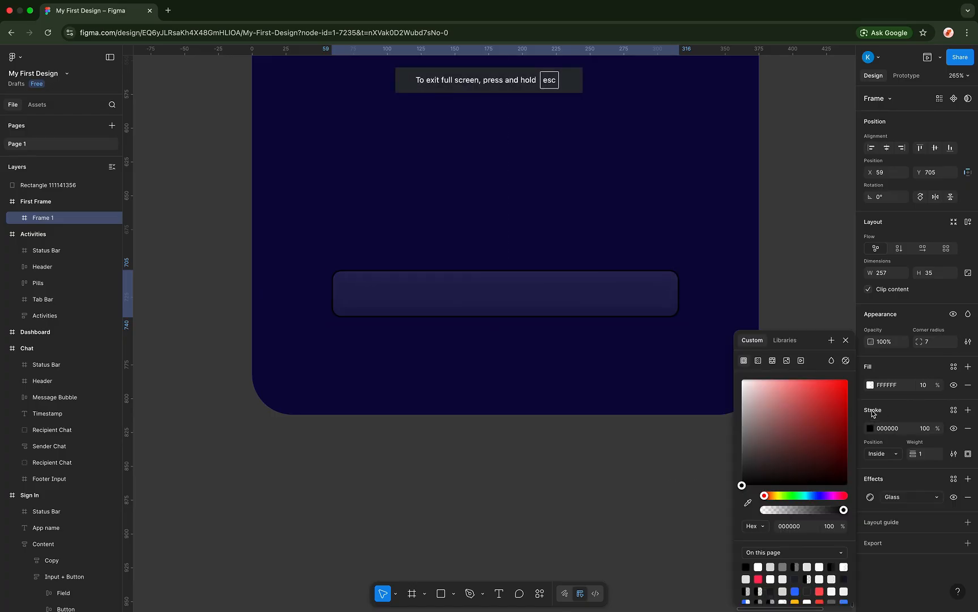
pyautogui.moveTo(788, 415)
pyautogui.mouseDown()
pyautogui.moveTo(761, 412)
pyautogui.moveTo(725, 373)
pyautogui.moveTo(739, 377)
pyautogui.mouseUp()
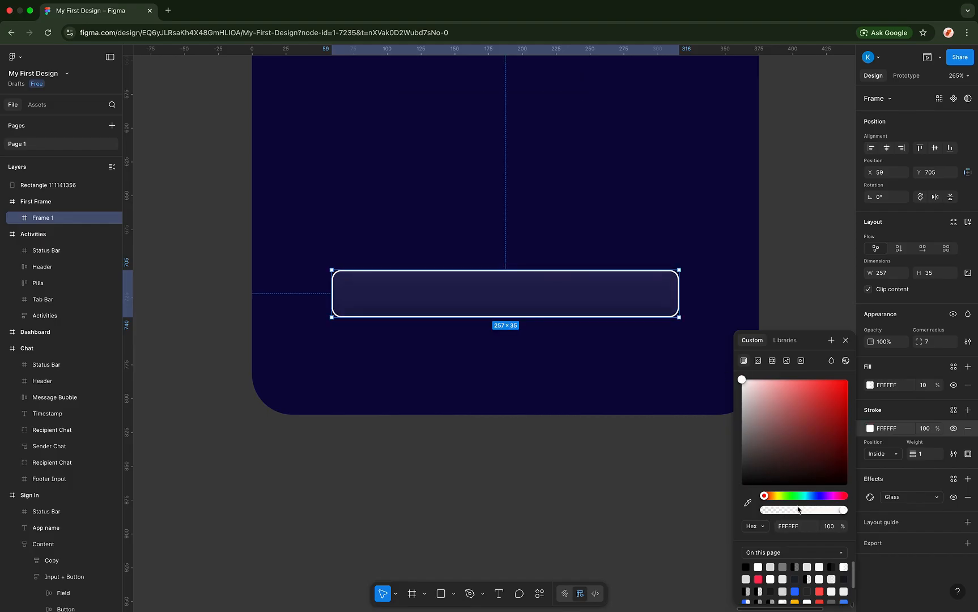
pyautogui.moveTo(799, 513); pyautogui.dragTo(776, 512)
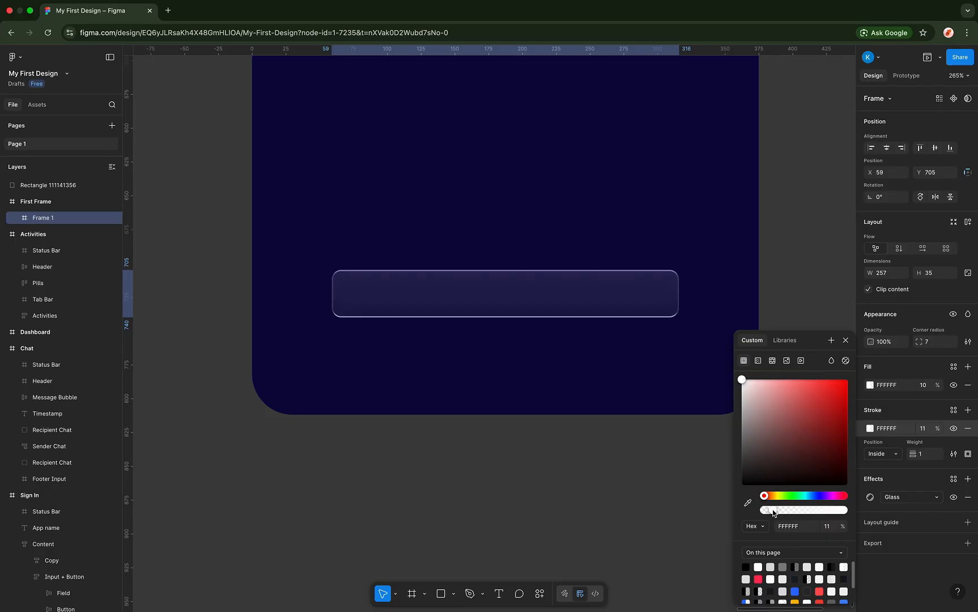
pyautogui.moveTo(774, 512); pyautogui.dragTo(773, 512)
pyautogui.click(644, 404)
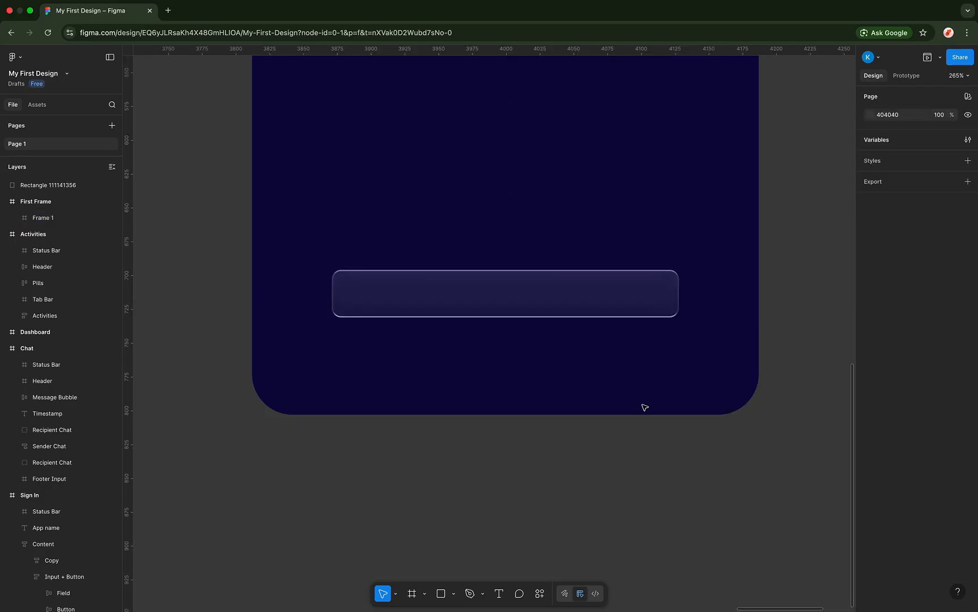
pyautogui.click(584, 297)
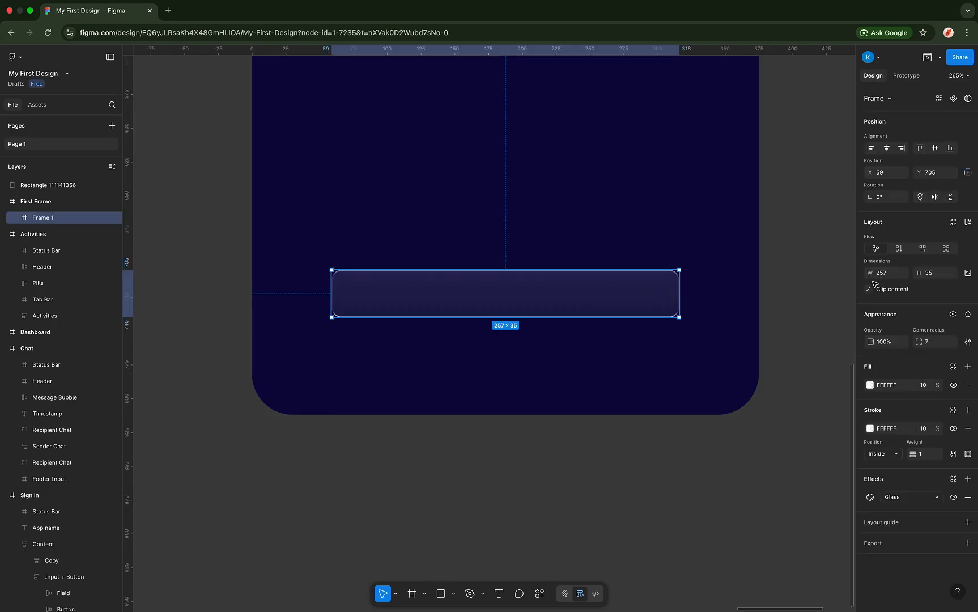
# - Round the glass bar into a pill with a corner radius of 71
pyautogui.moveTo(919, 342); pyautogui.dragTo(194, 267)
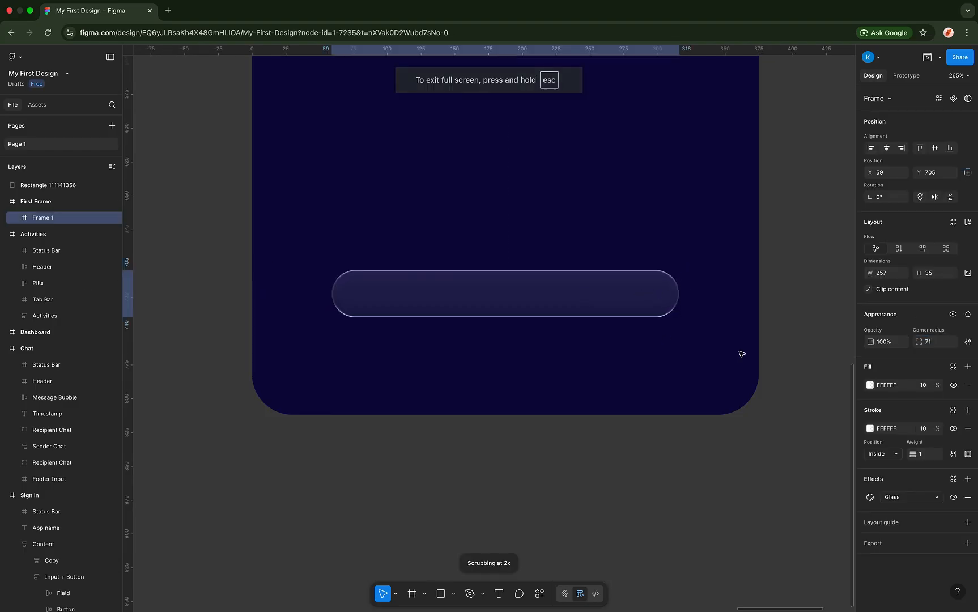
pyautogui.scroll(-5, 654, 331)
pyautogui.click(687, 390)
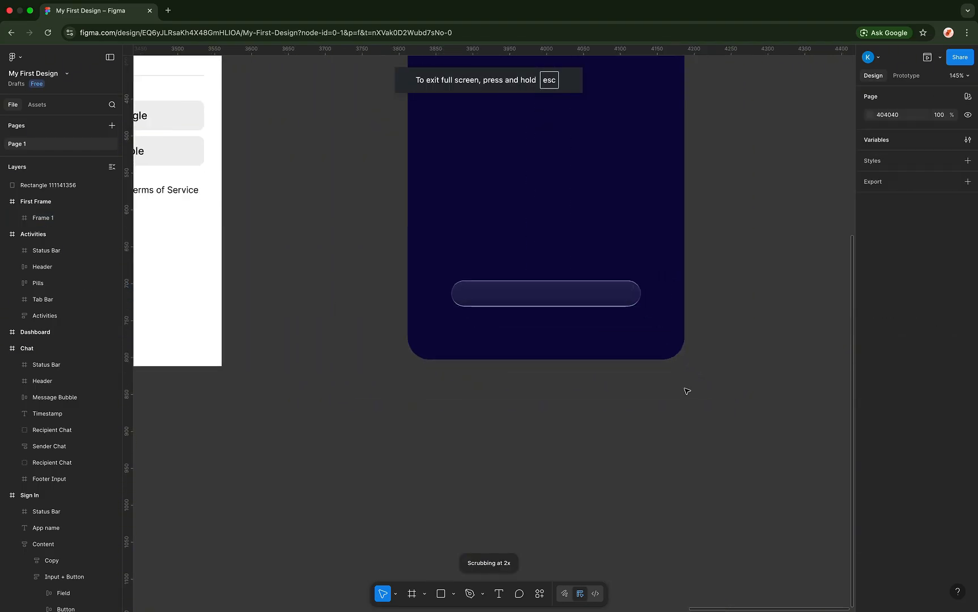
pyautogui.scroll(5, 686, 391)
pyautogui.click(557, 284)
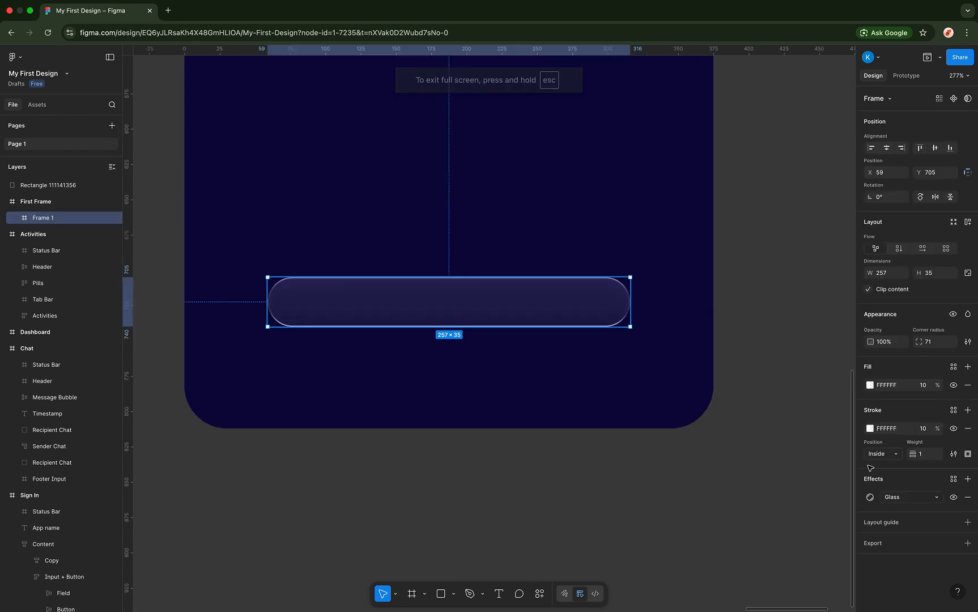
pyautogui.click(869, 497)
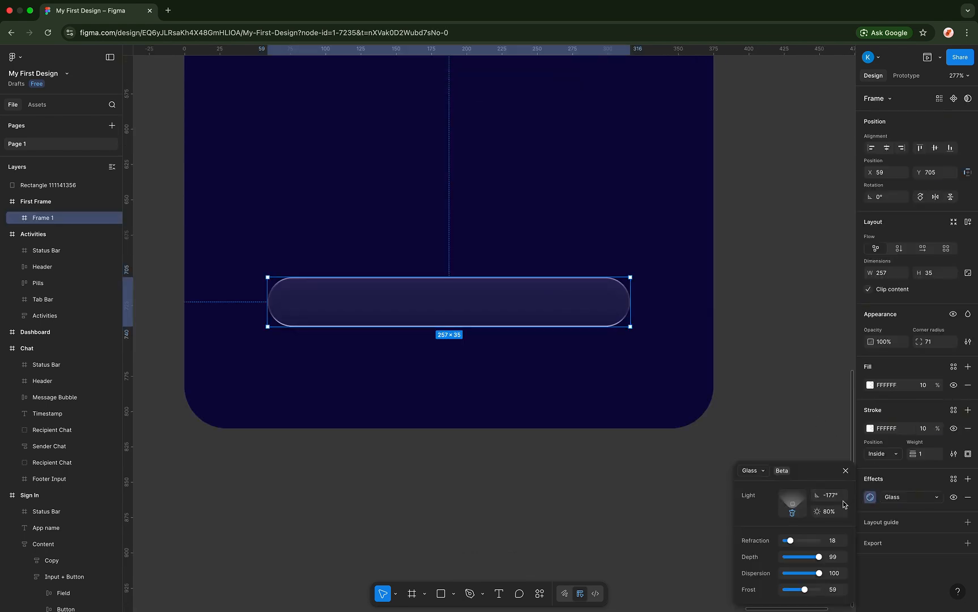
pyautogui.click(845, 470)
pyautogui.scroll(-10, 713, 348)
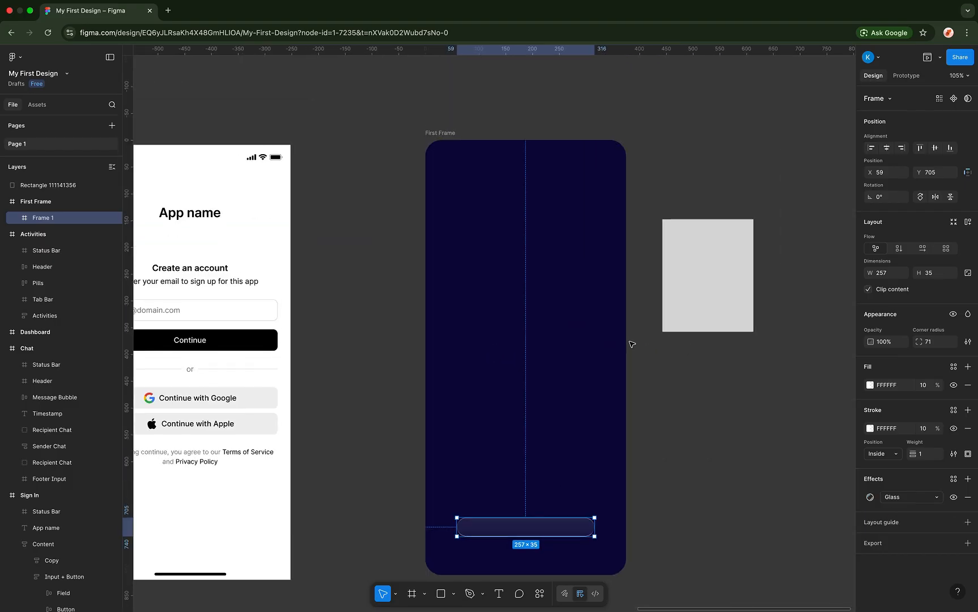
pyautogui.click(450, 135)
# - Add a 4-column stretch layout guide to the Sign In frame
pyautogui.hscroll(-5, 351, 222)
pyautogui.scroll(-1, 352, 222)
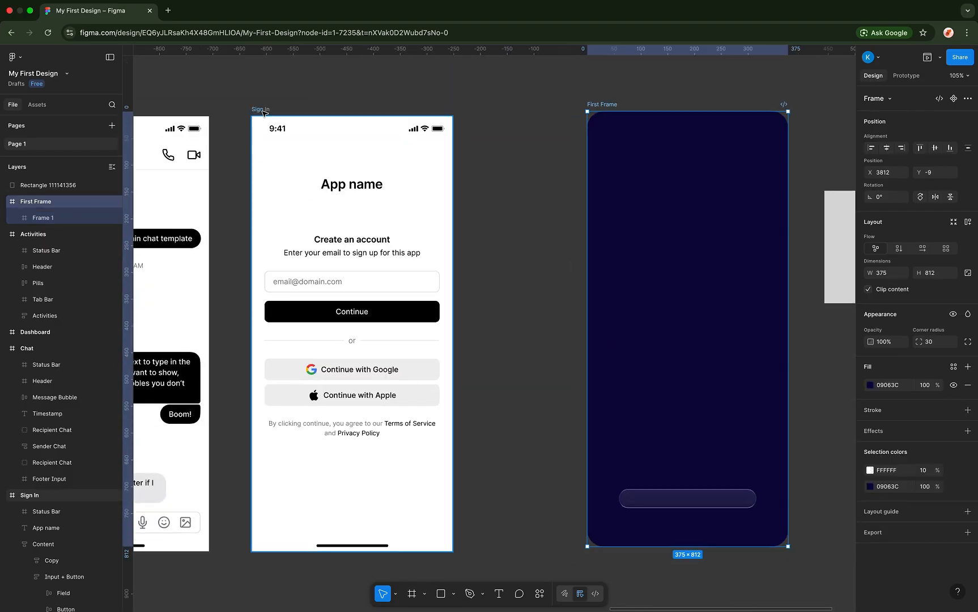
pyautogui.click(263, 111)
pyautogui.scroll(3, 279, 191)
pyautogui.scroll(-5, 536, 286)
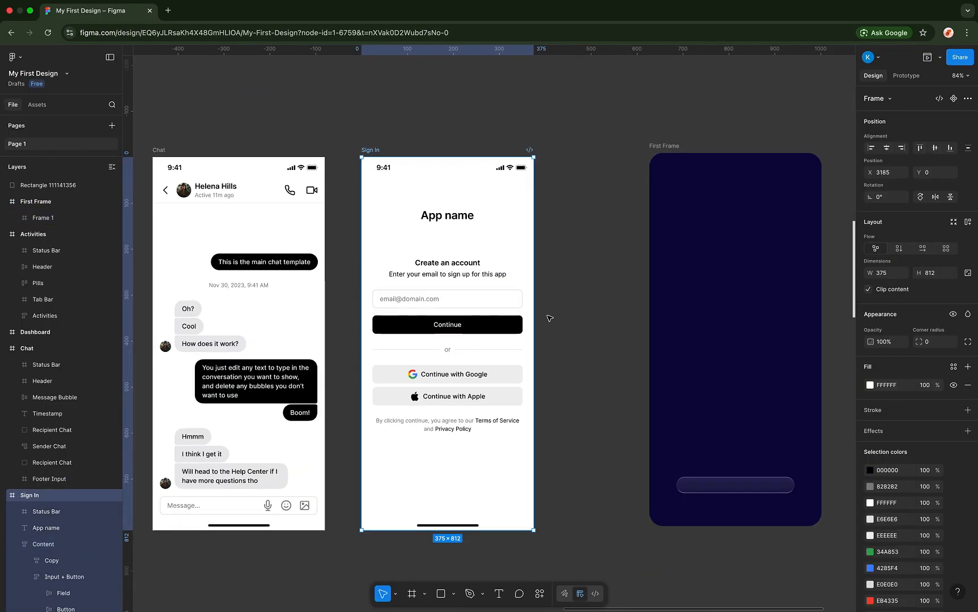
pyautogui.scroll(4, 548, 316)
pyautogui.scroll(-2, 918, 396)
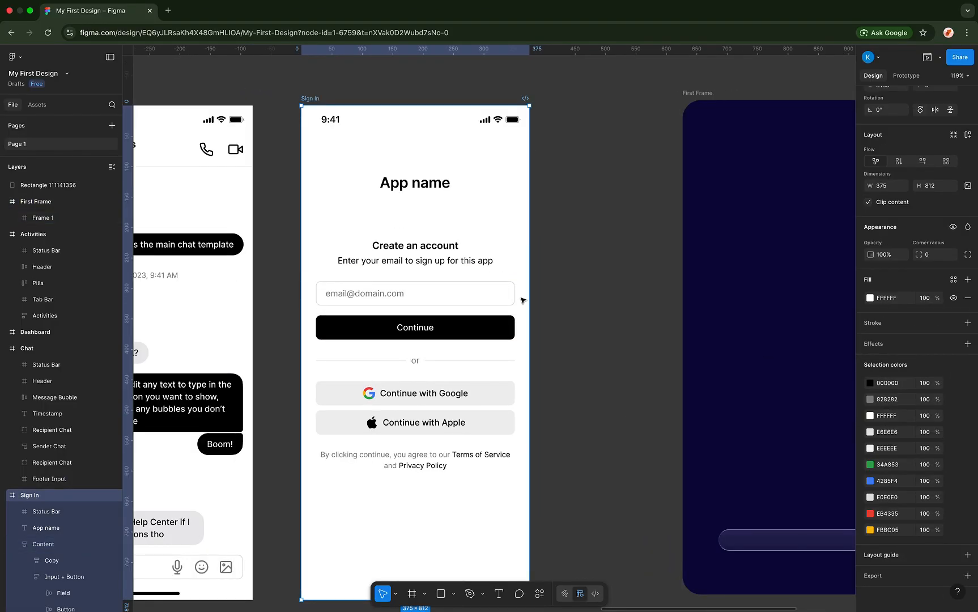
pyautogui.click(884, 556)
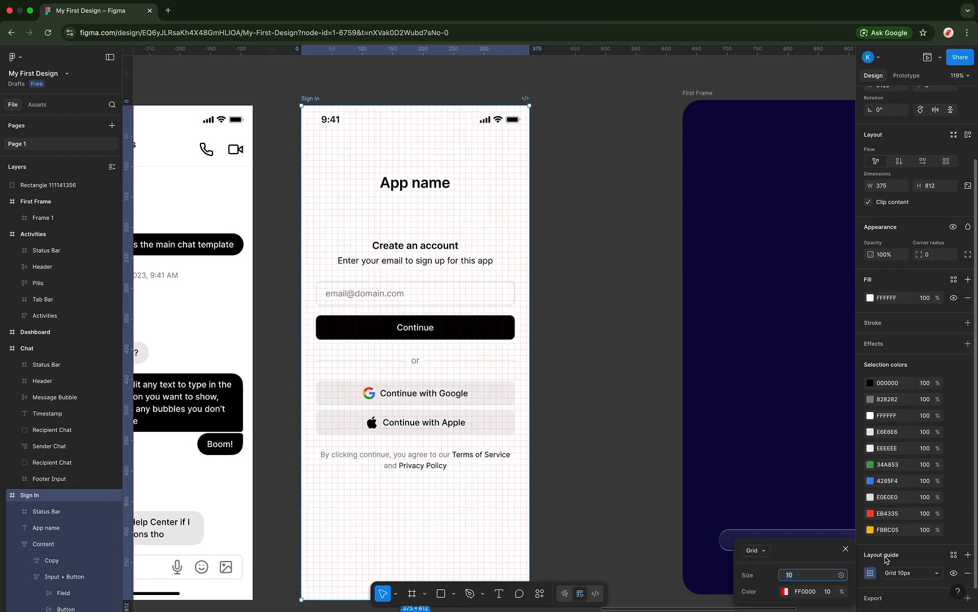
pyautogui.click(768, 552)
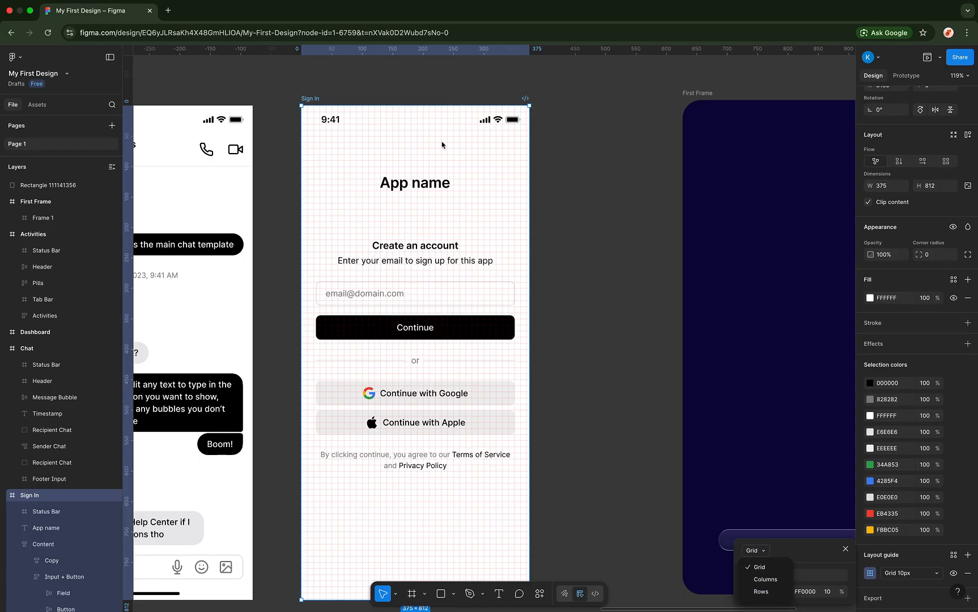
pyautogui.click(764, 579)
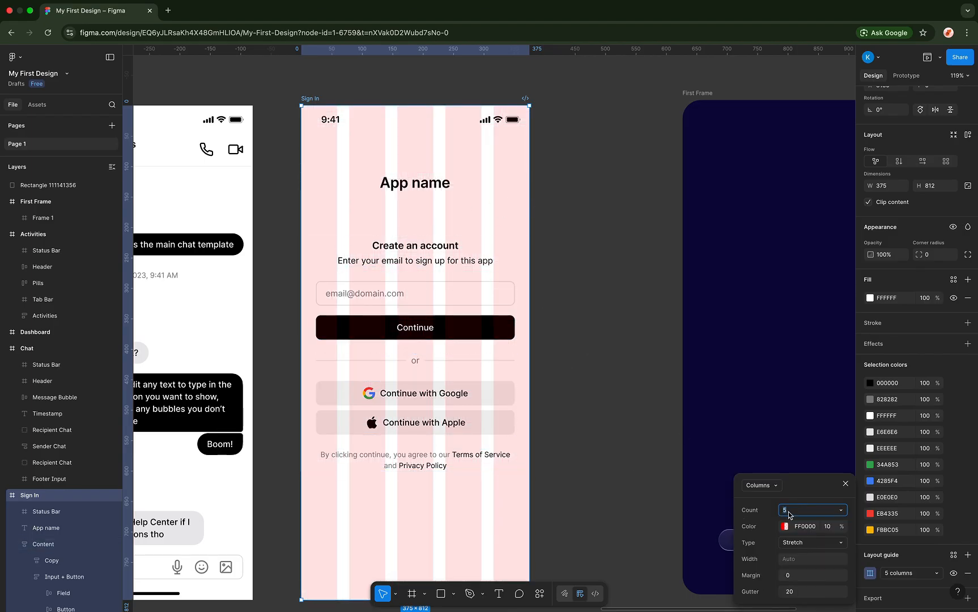
pyautogui.press('Return')
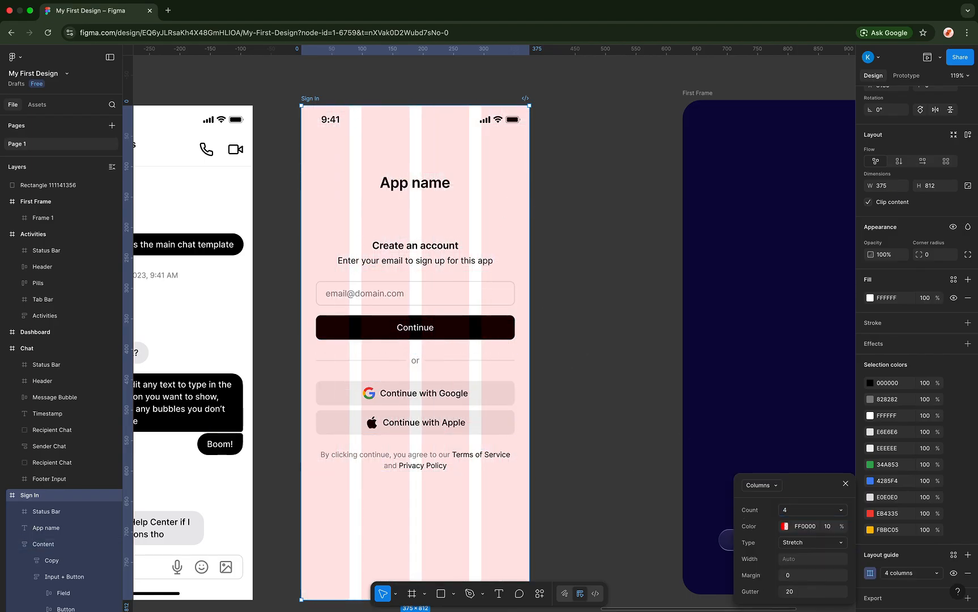
# - Set the column guide margin to 22 after trying 16 and 20, keeping gutter 20
pyautogui.click(798, 575)
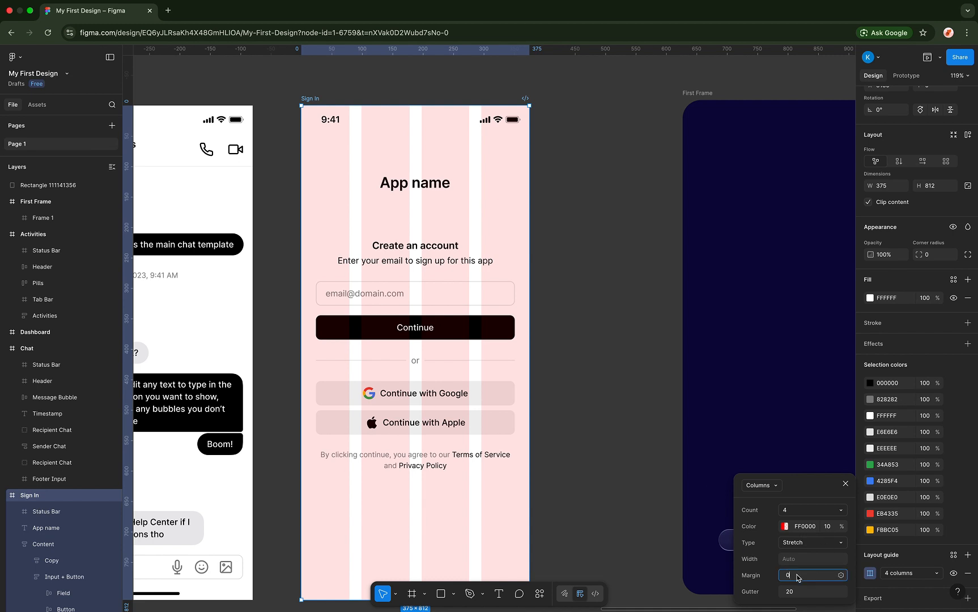
pyautogui.write('16')
pyautogui.press('Return')
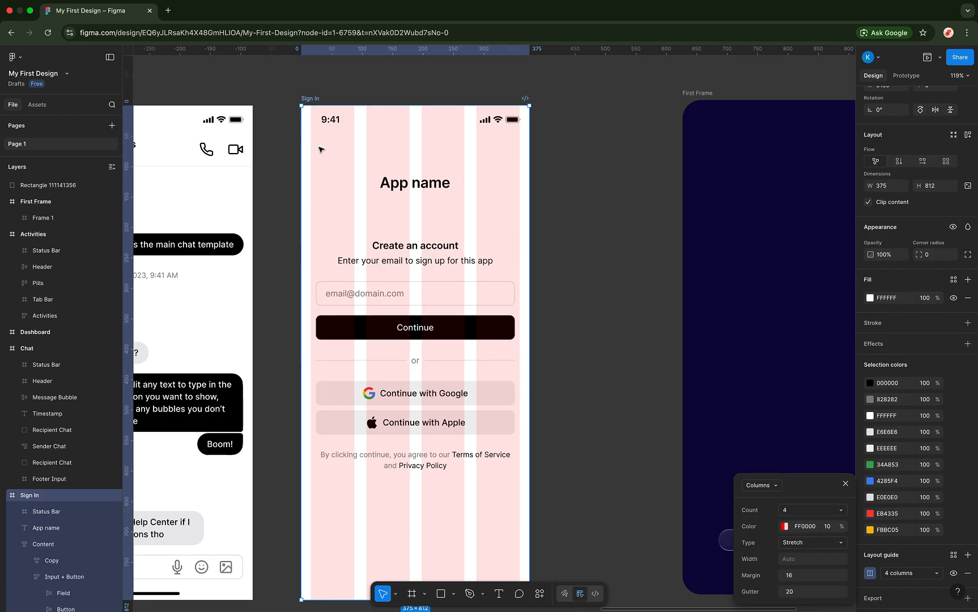
pyautogui.click(312, 129)
pyautogui.click(795, 575)
pyautogui.write('20')
pyautogui.press('Return')
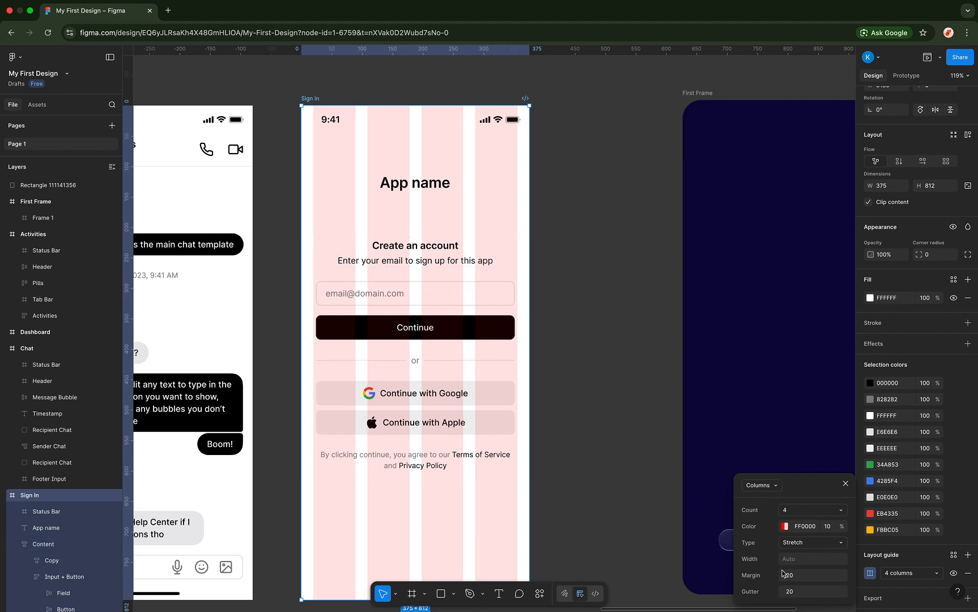
pyautogui.click(795, 577)
pyautogui.write('22')
pyautogui.press('Return')
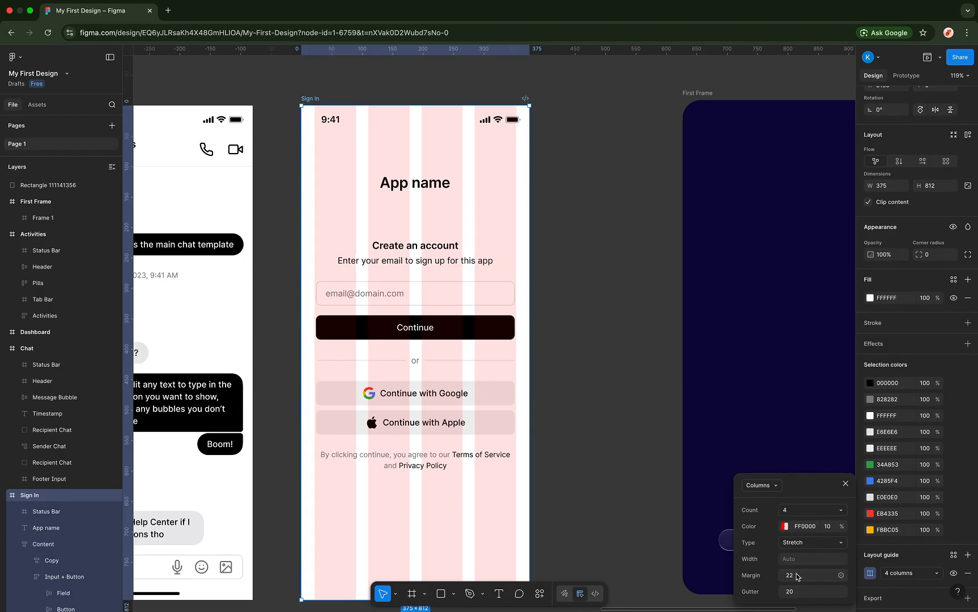
pyautogui.scroll(5, 605, 437)
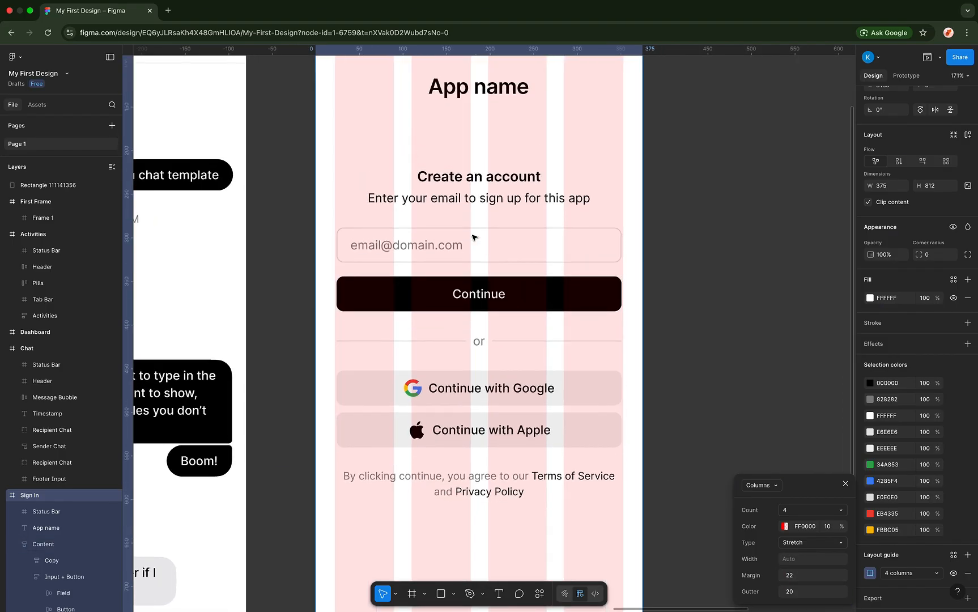
pyautogui.scroll(-5, 473, 236)
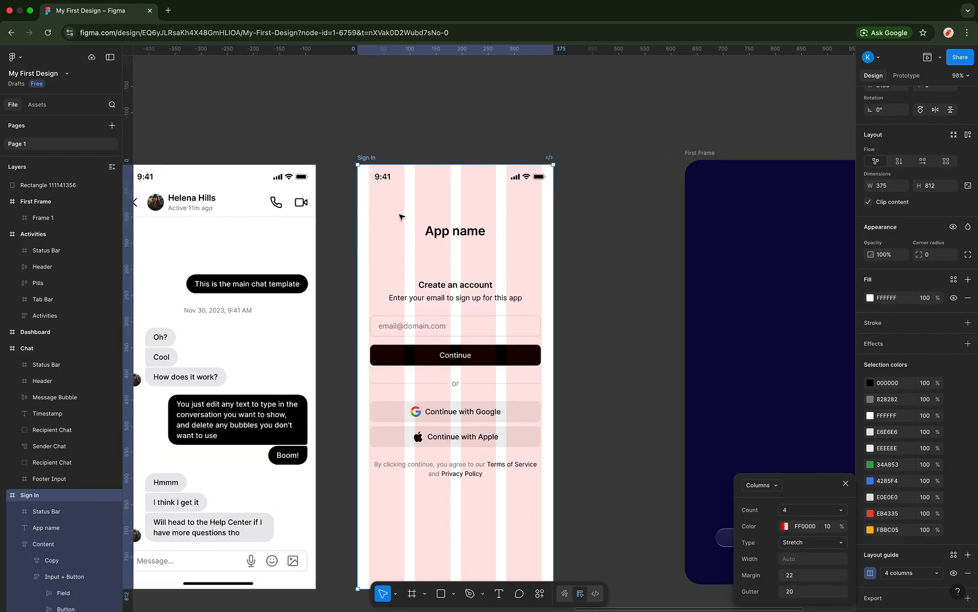
pyautogui.scroll(5, 399, 217)
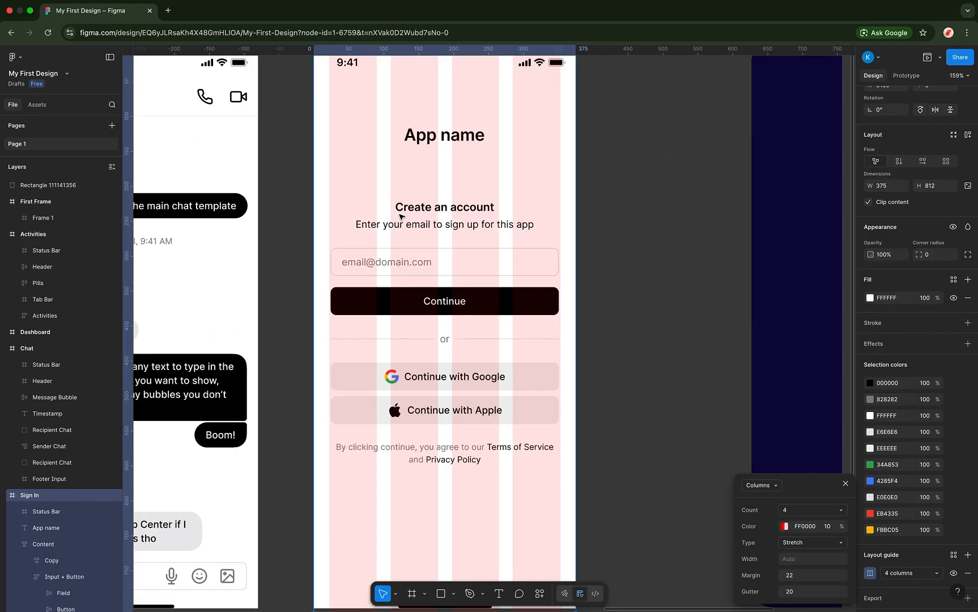
pyautogui.scroll(-3, 399, 217)
pyautogui.click(399, 230)
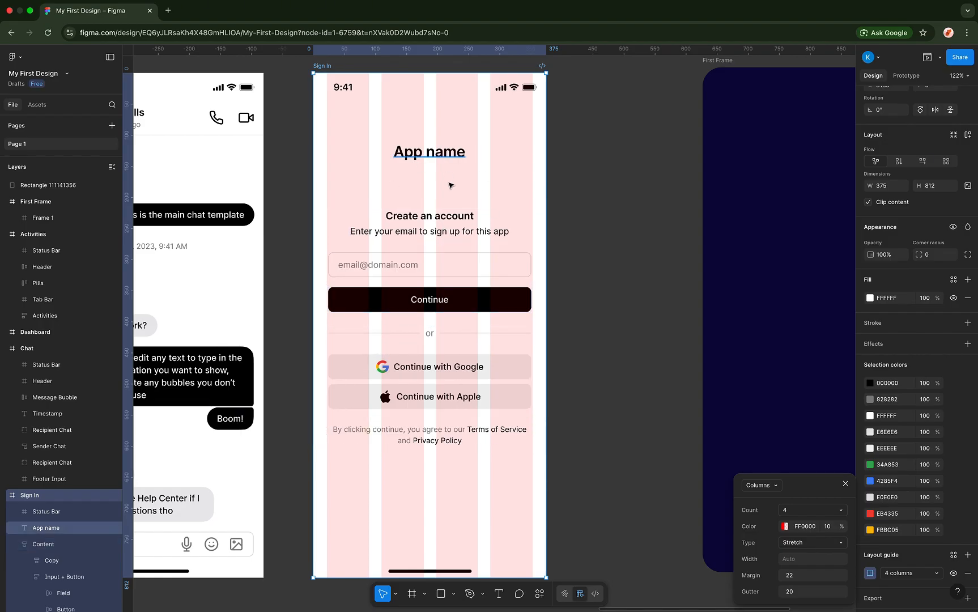
pyautogui.hscroll(-5, 449, 185)
pyautogui.scroll(1, 450, 185)
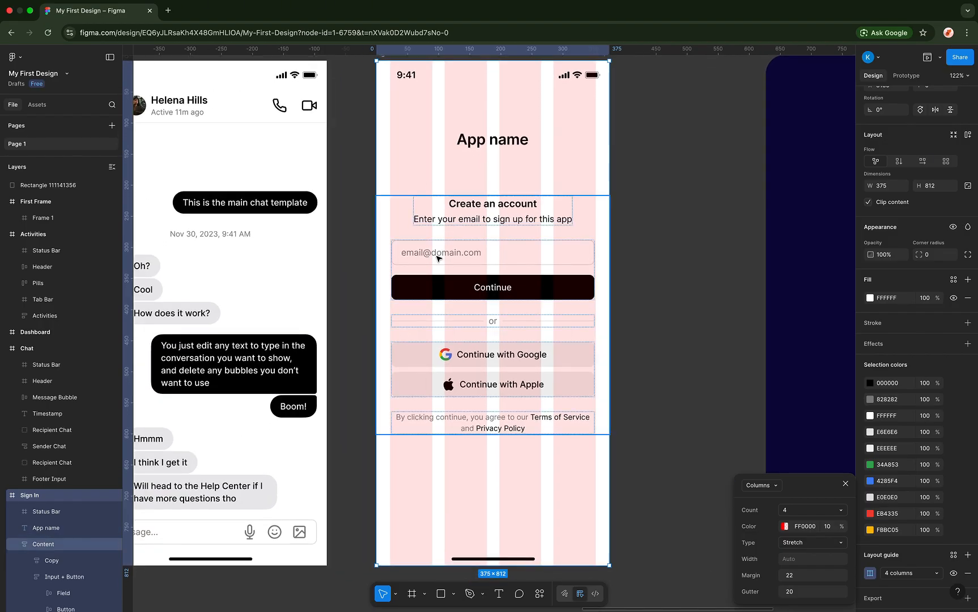
# - Reselect the Sign In frame and change its column guide margin from 22 to 24
pyautogui.click(437, 258)
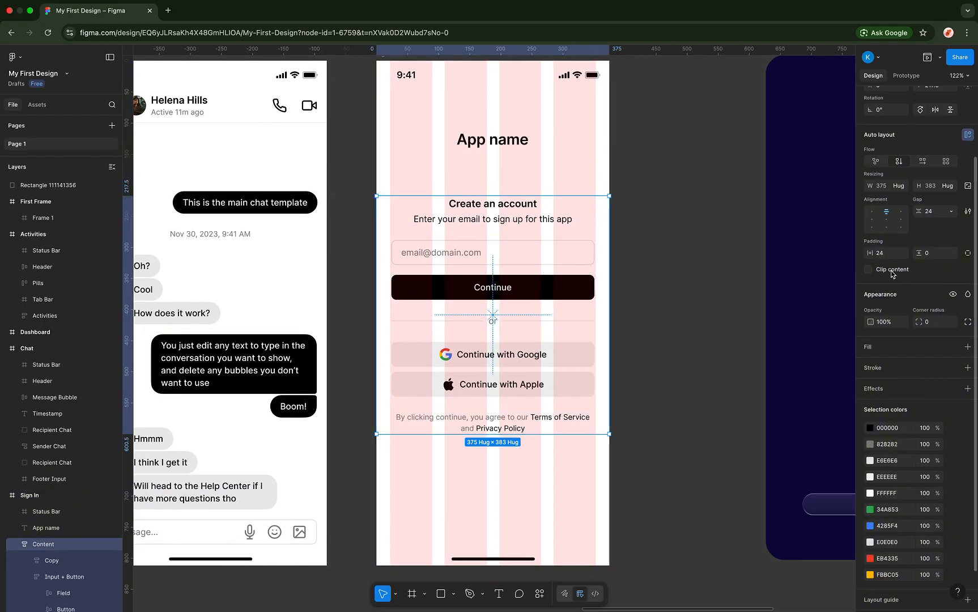
pyautogui.scroll(2, 524, 172)
pyautogui.hscroll(1, 524, 172)
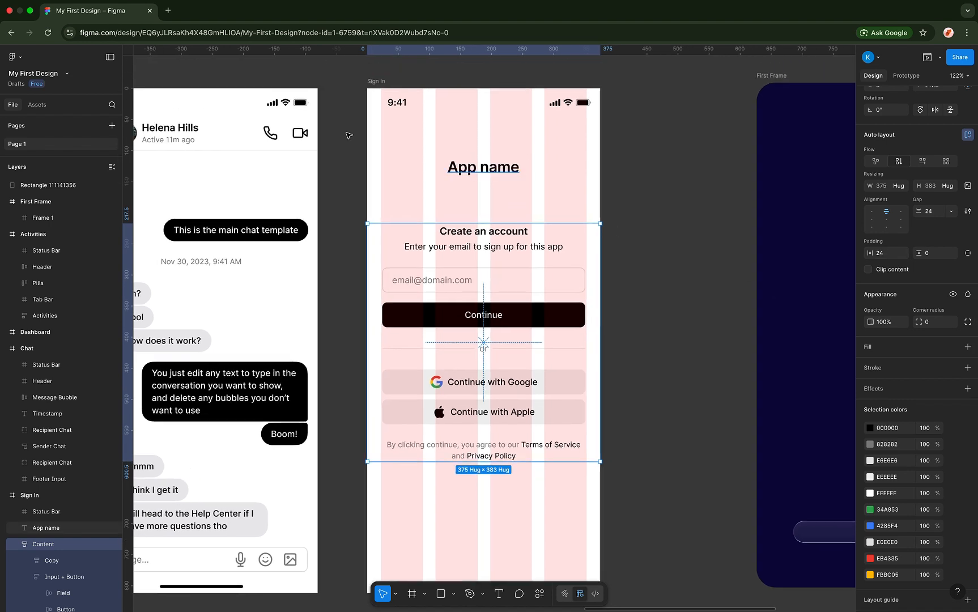
pyautogui.click(379, 80)
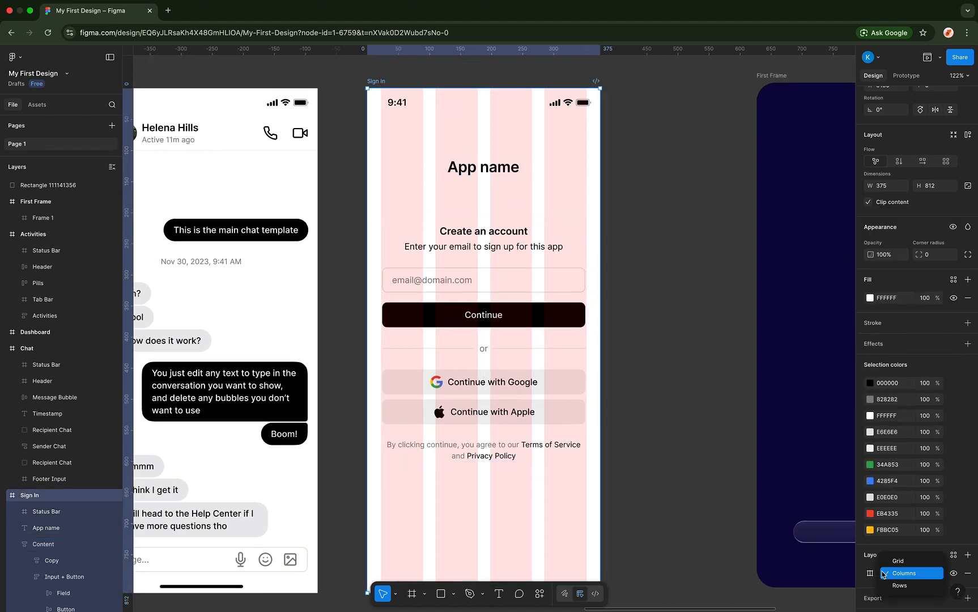
pyautogui.click(870, 573)
pyautogui.click(805, 575)
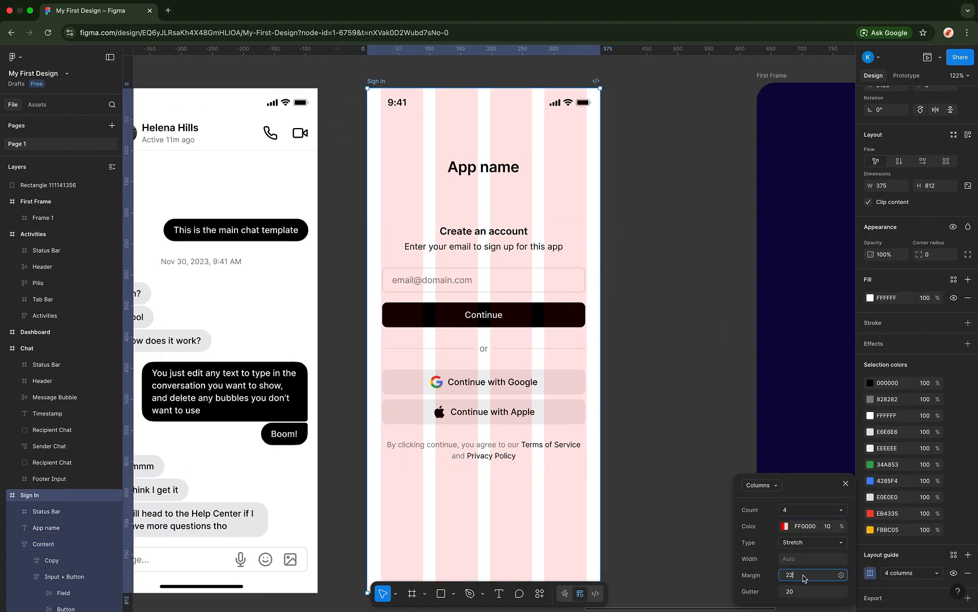
pyautogui.write('2')
pyautogui.press('Return')
pyautogui.scroll(5, 528, 275)
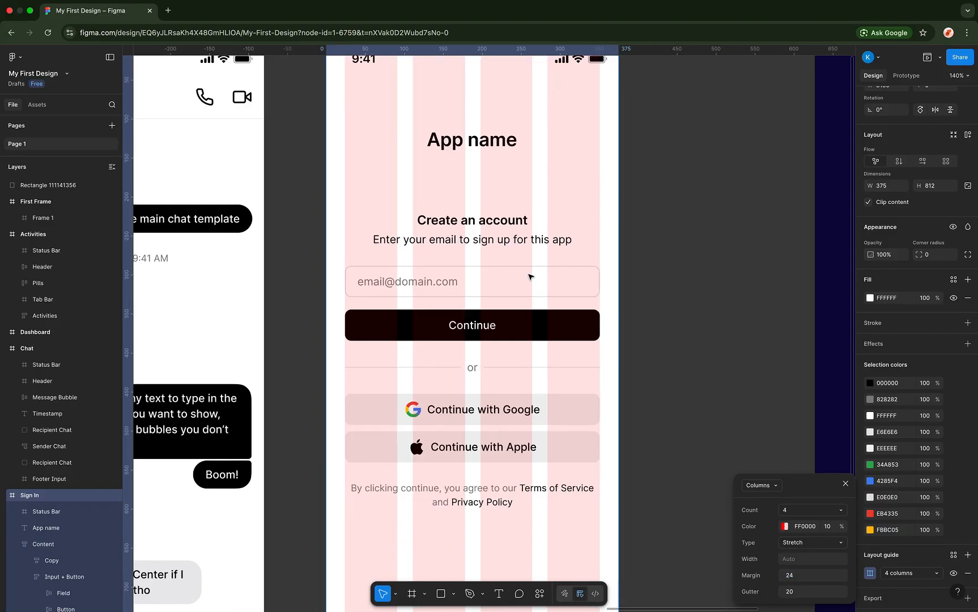
pyautogui.scroll(-5, 735, 270)
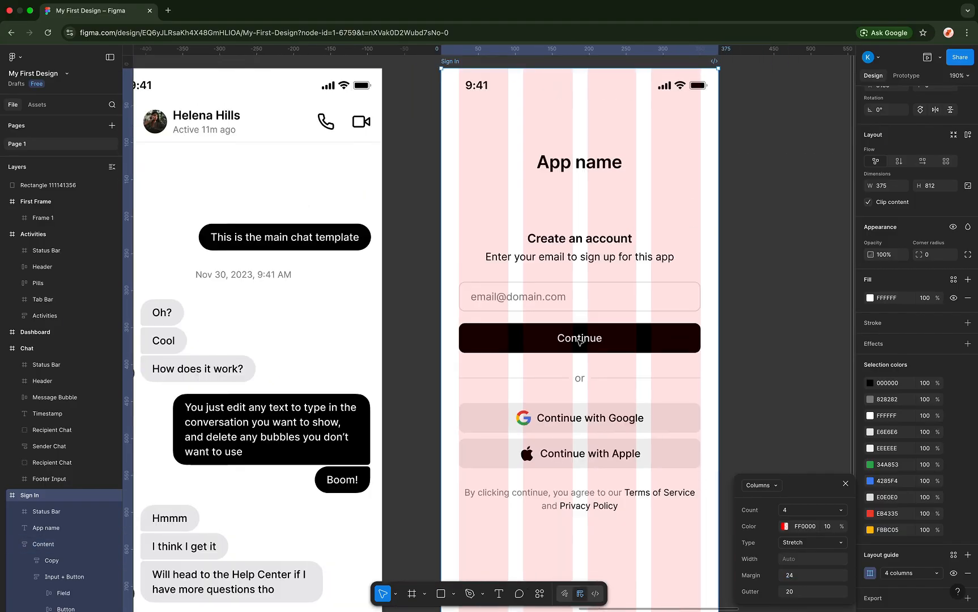
pyautogui.click(736, 269)
pyautogui.scroll(-2, 736, 269)
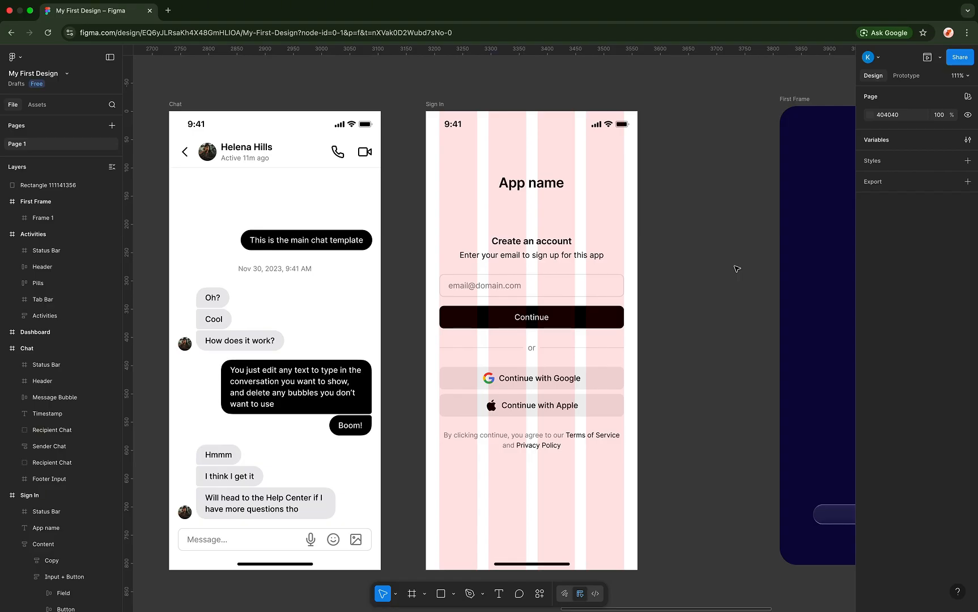
pyautogui.hscroll(-4, 671, 276)
pyautogui.scroll(-2, 671, 275)
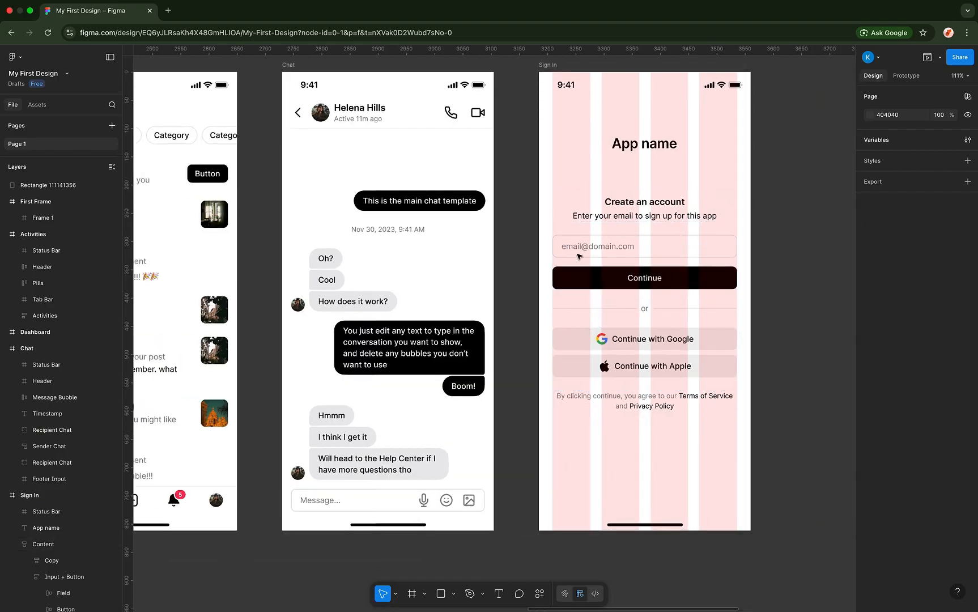
# - Add a 4-column layout guide to the Chat frame
pyautogui.click(290, 65)
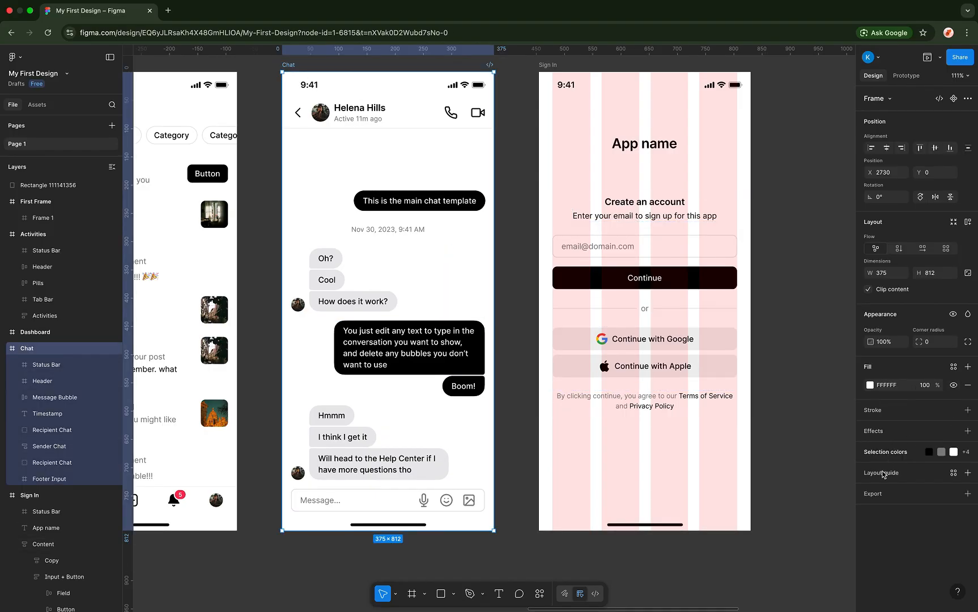
pyautogui.click(967, 472)
pyautogui.click(765, 494)
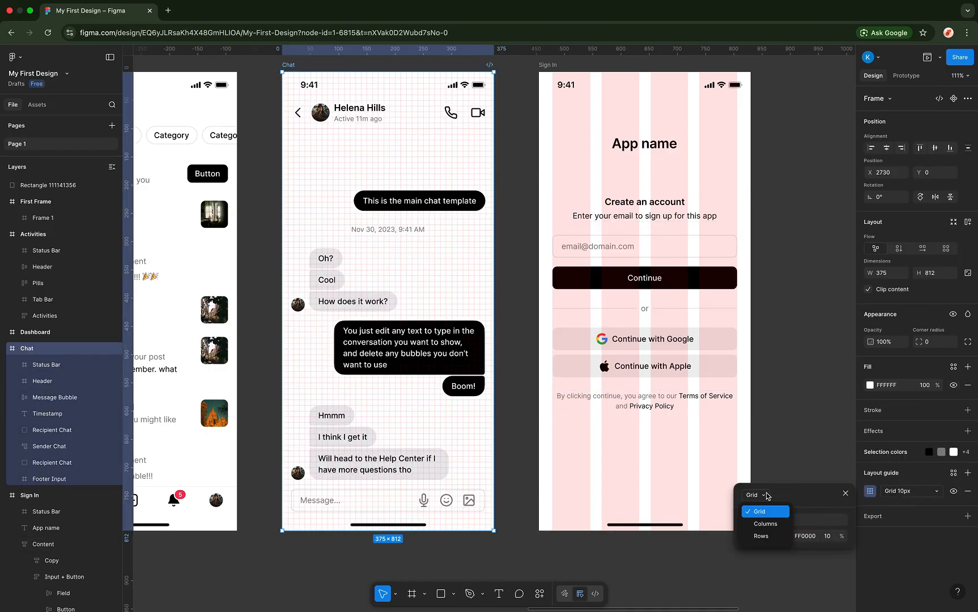
pyautogui.click(769, 524)
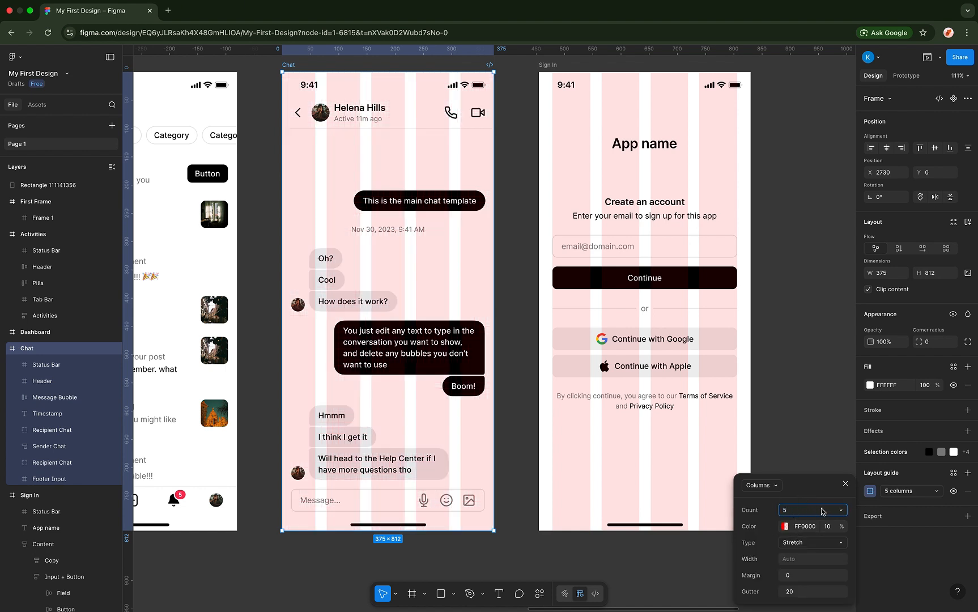
pyautogui.click(839, 511)
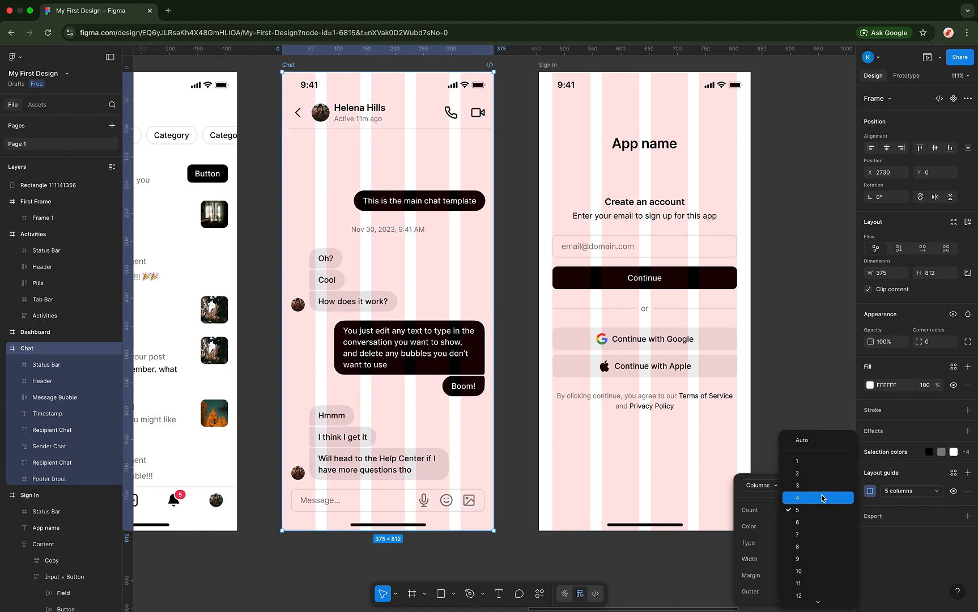
pyautogui.click(815, 493)
# - Set the Chat column margin to 16 px, correcting an initial 24
pyautogui.click(796, 575)
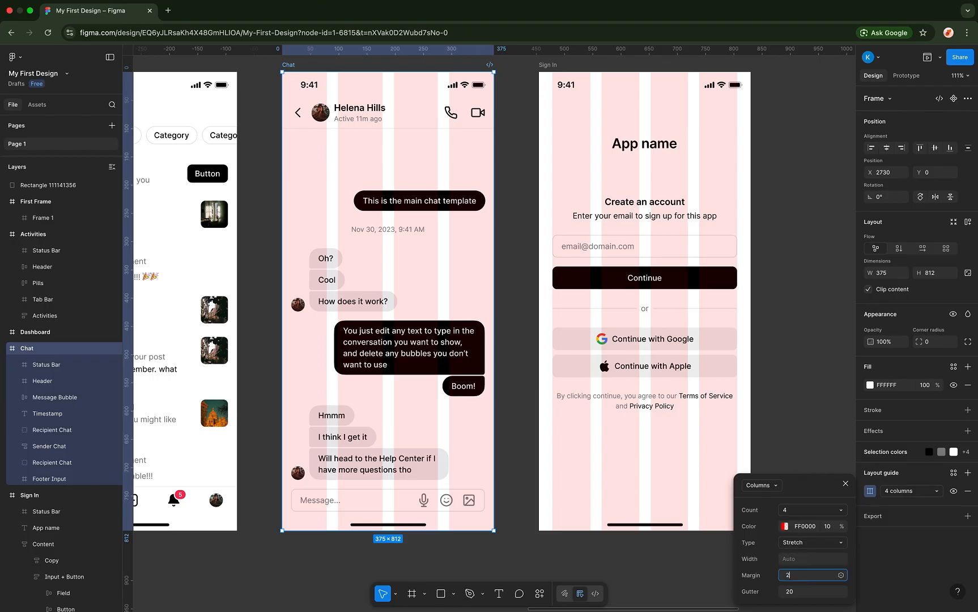
pyautogui.write('24')
pyautogui.press('Return')
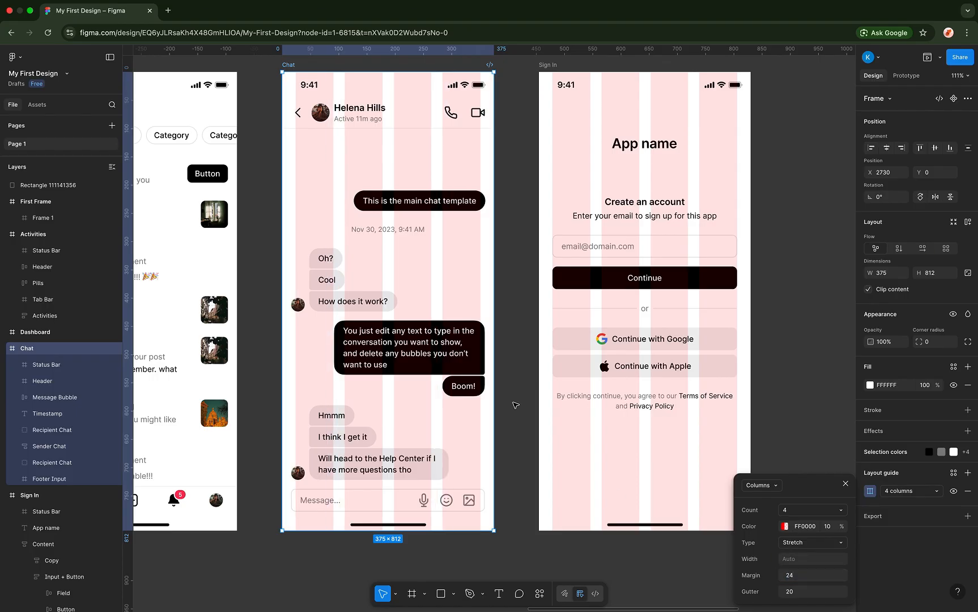
pyautogui.click(796, 576)
pyautogui.write('16')
pyautogui.press('Return')
pyautogui.scroll(5, 402, 327)
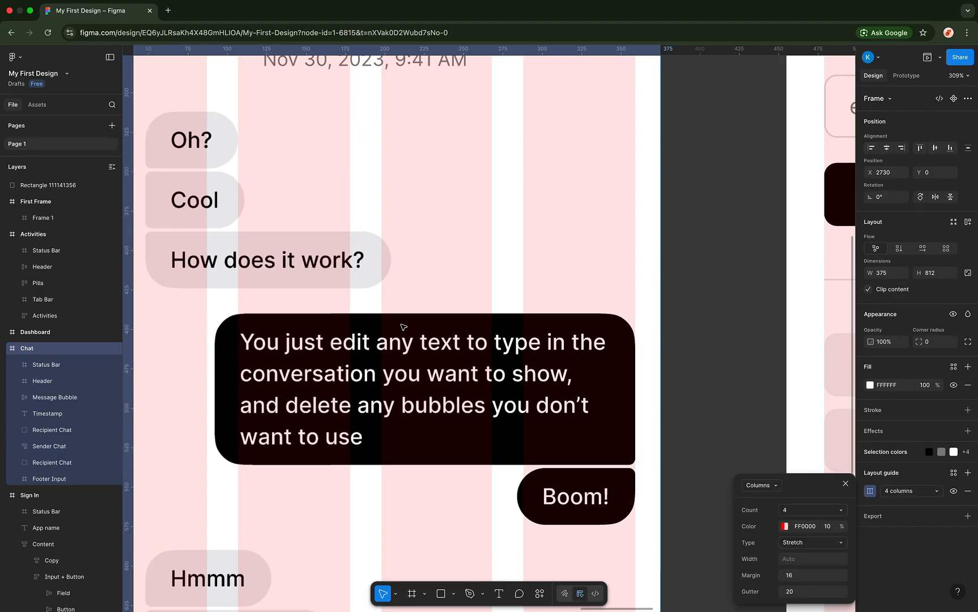
pyautogui.hscroll(-5, 403, 327)
pyautogui.scroll(1, 403, 327)
pyautogui.scroll(-10, 385, 333)
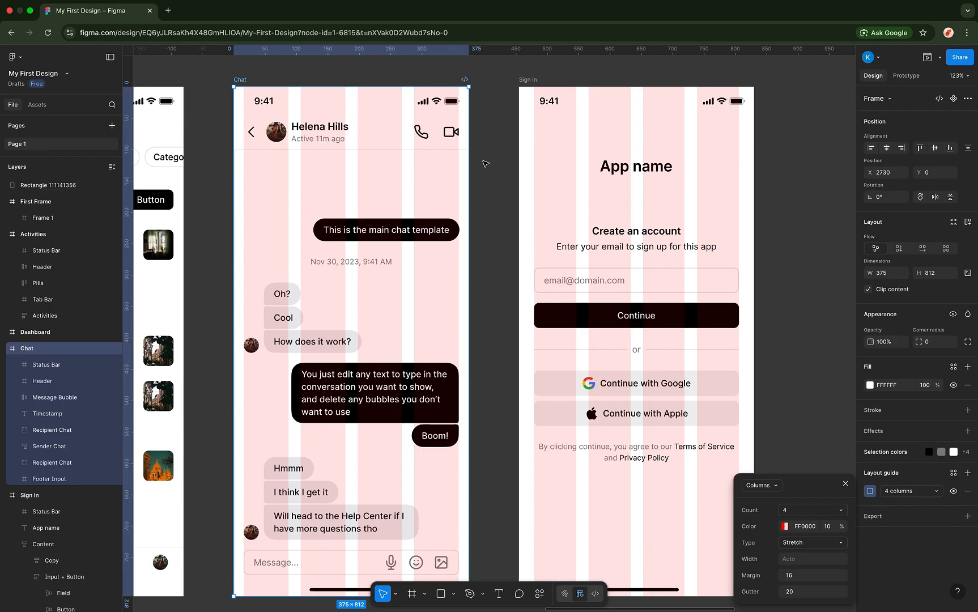
pyautogui.scroll(-6, 486, 164)
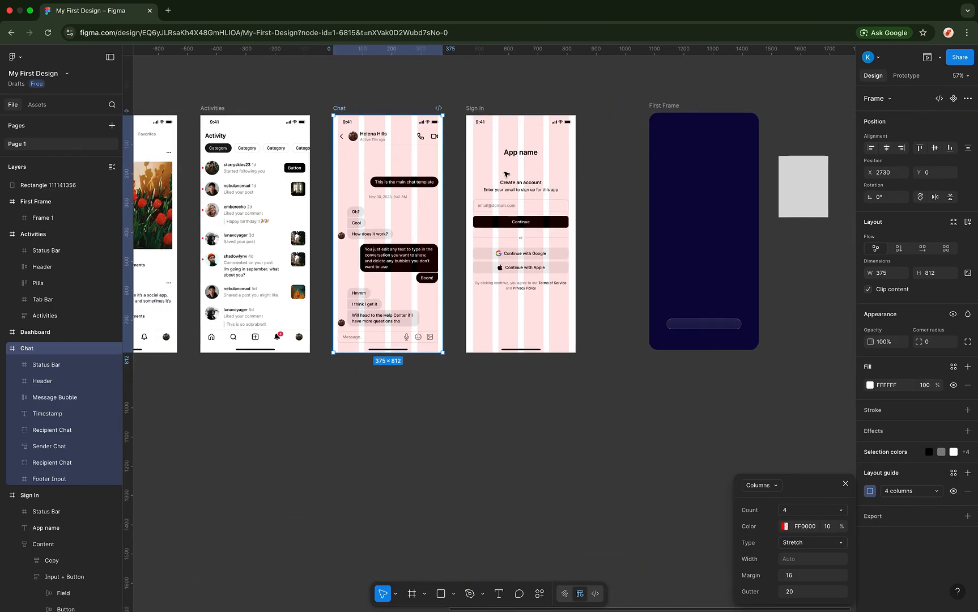
pyautogui.scroll(5, 505, 173)
pyautogui.scroll(-5, 506, 174)
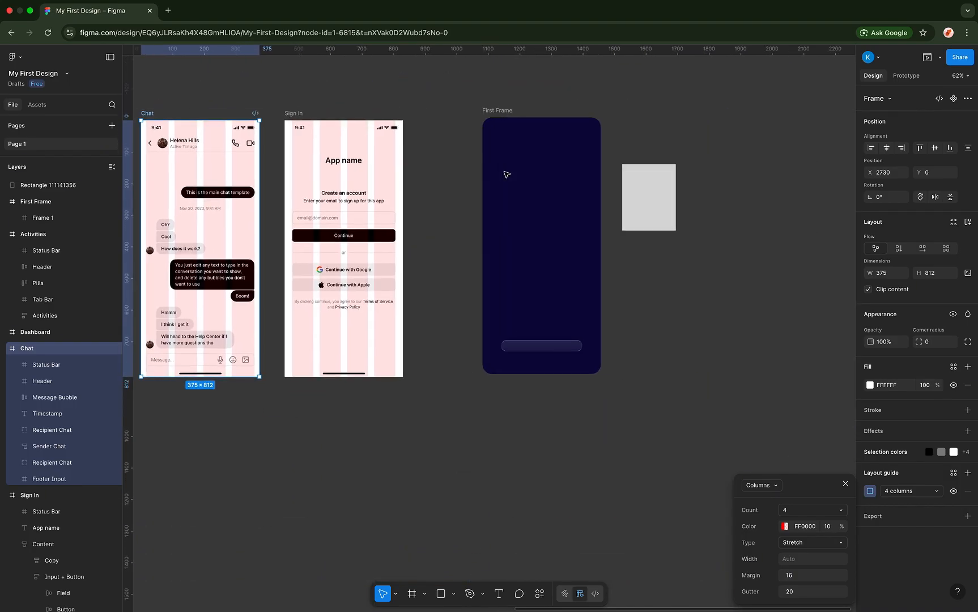
# - Review the layout guide type options without changing them, then select the Sign In frame
pyautogui.click(773, 486)
pyautogui.scroll(8, 591, 281)
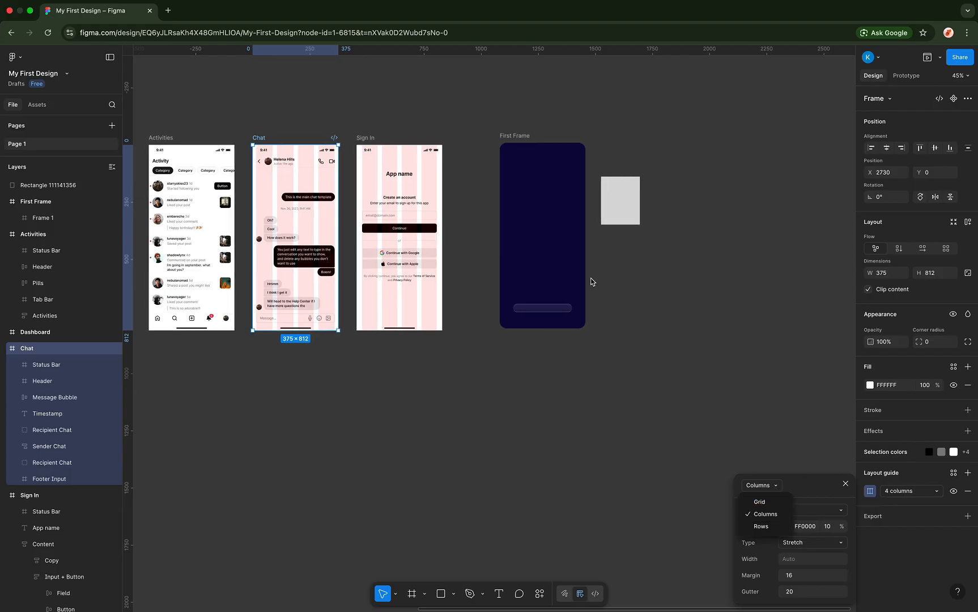
pyautogui.hscroll(-3, 452, 108)
pyautogui.scroll(1, 452, 108)
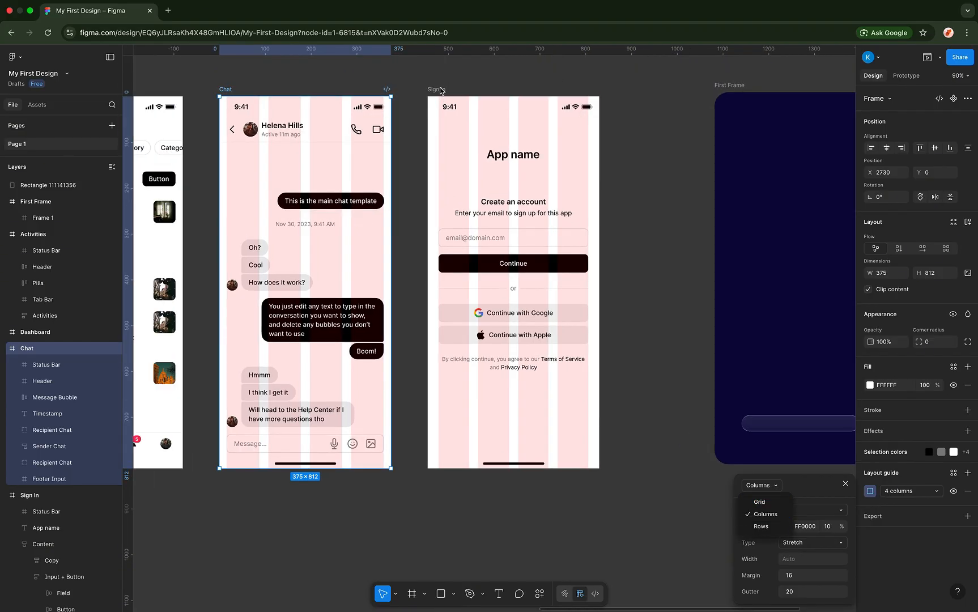
pyautogui.click(440, 90)
pyautogui.click(440, 90)
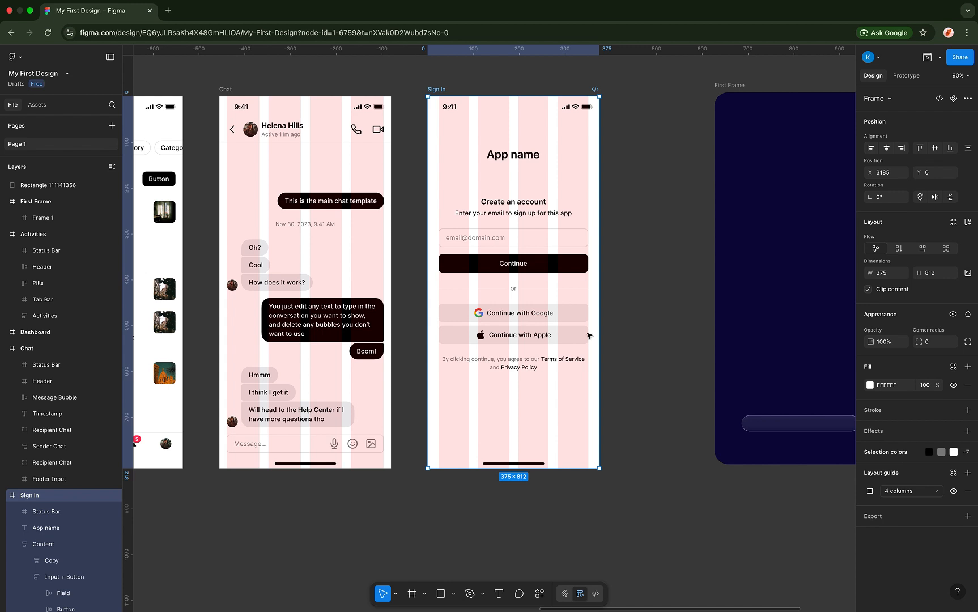
pyautogui.click(870, 494)
pyautogui.click(847, 482)
pyautogui.click(967, 472)
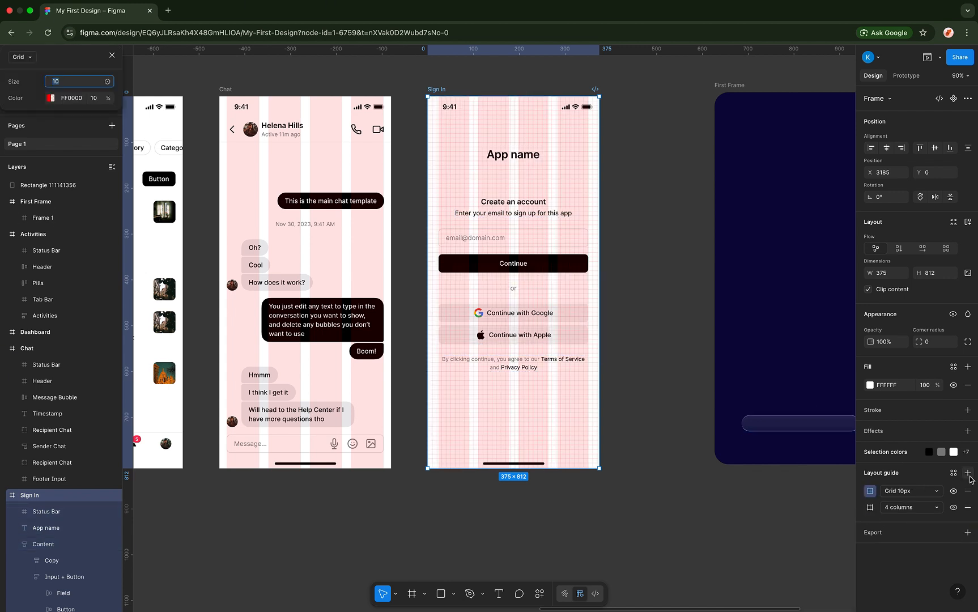
pyautogui.click(895, 493)
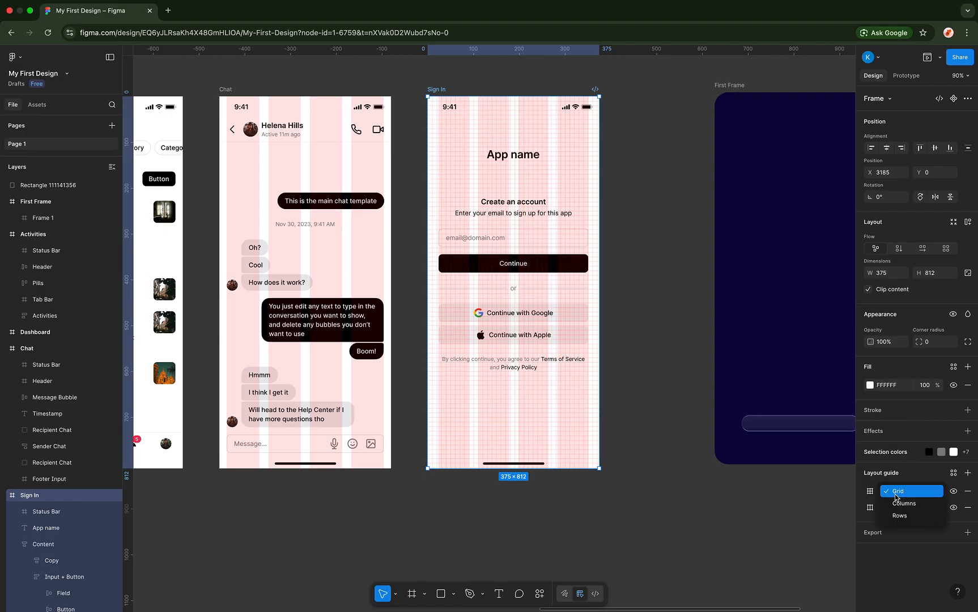
pyautogui.click(896, 513)
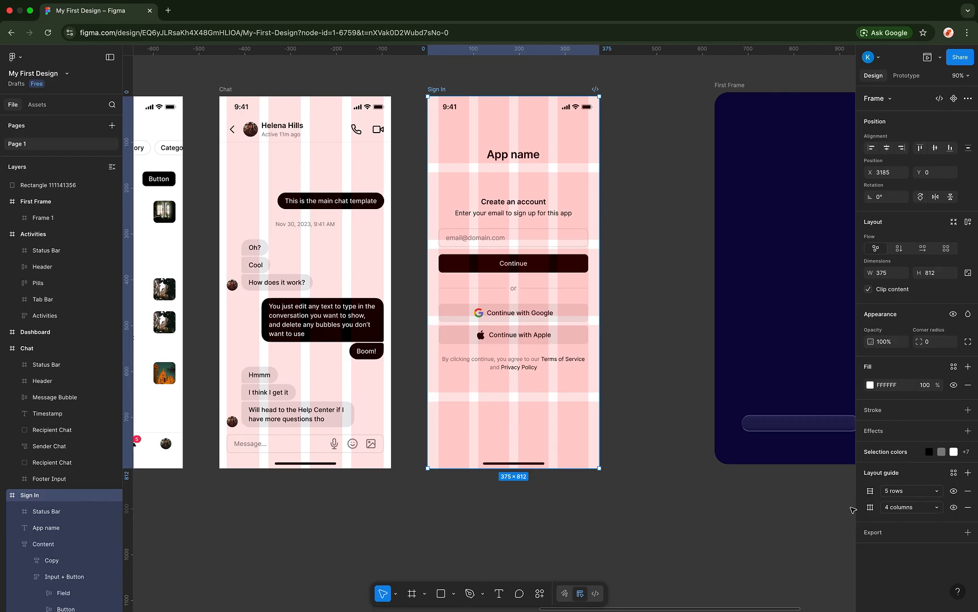
pyautogui.click(869, 491)
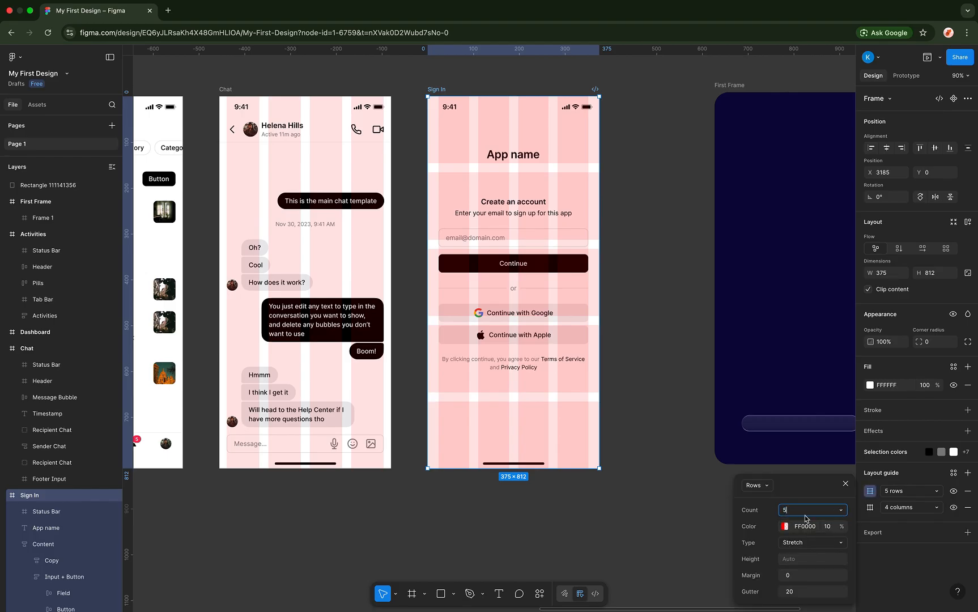
pyautogui.click(840, 513)
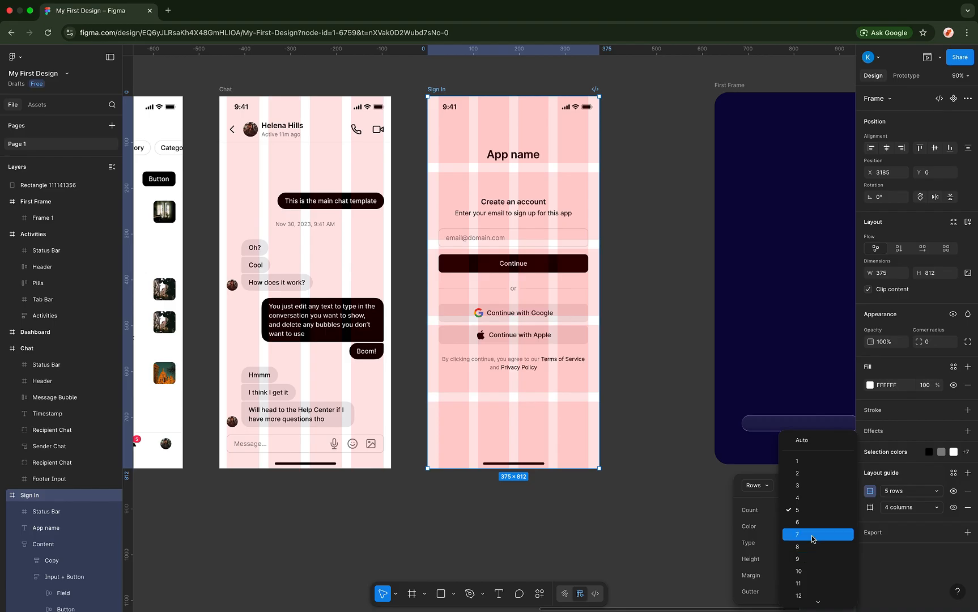
pyautogui.click(809, 571)
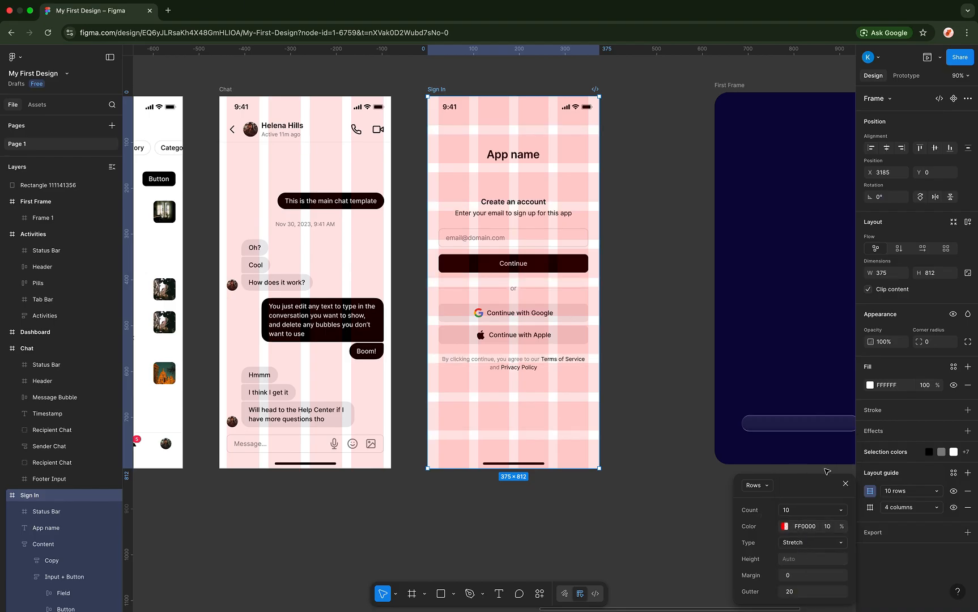
pyautogui.click(846, 484)
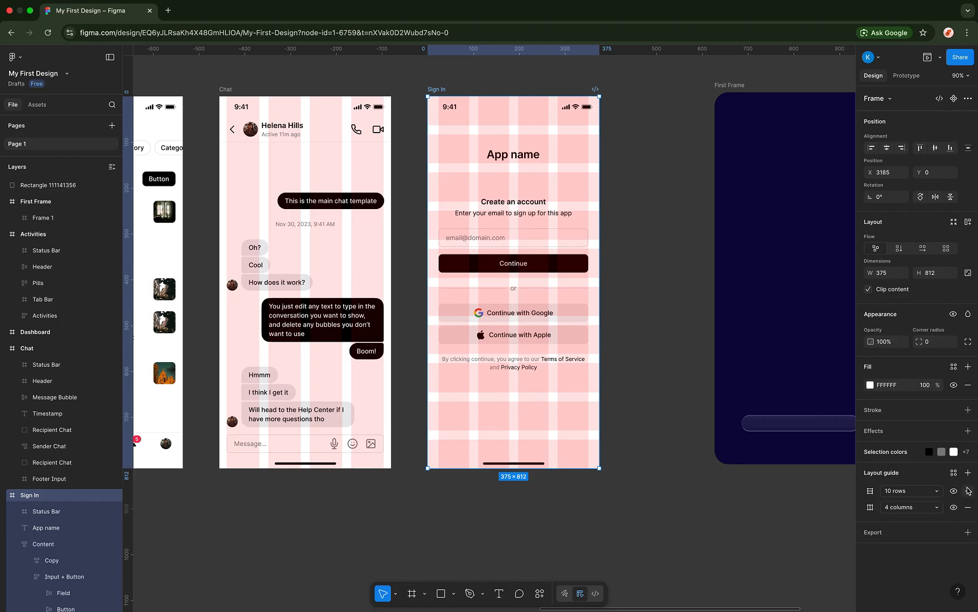
pyautogui.click(968, 491)
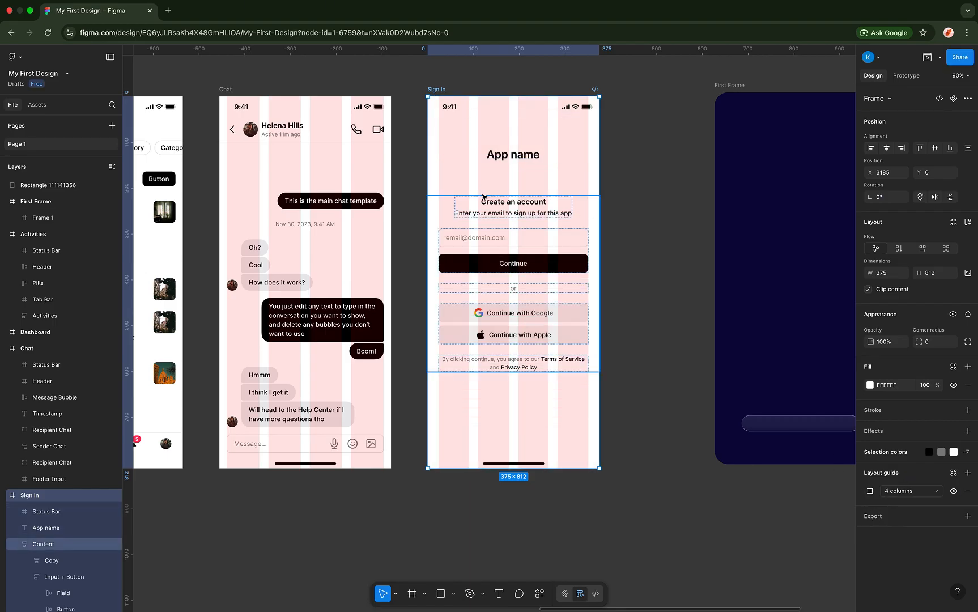
# - Add a PNG export at 1x scale to Sign In and expand its preview
pyautogui.click(875, 518)
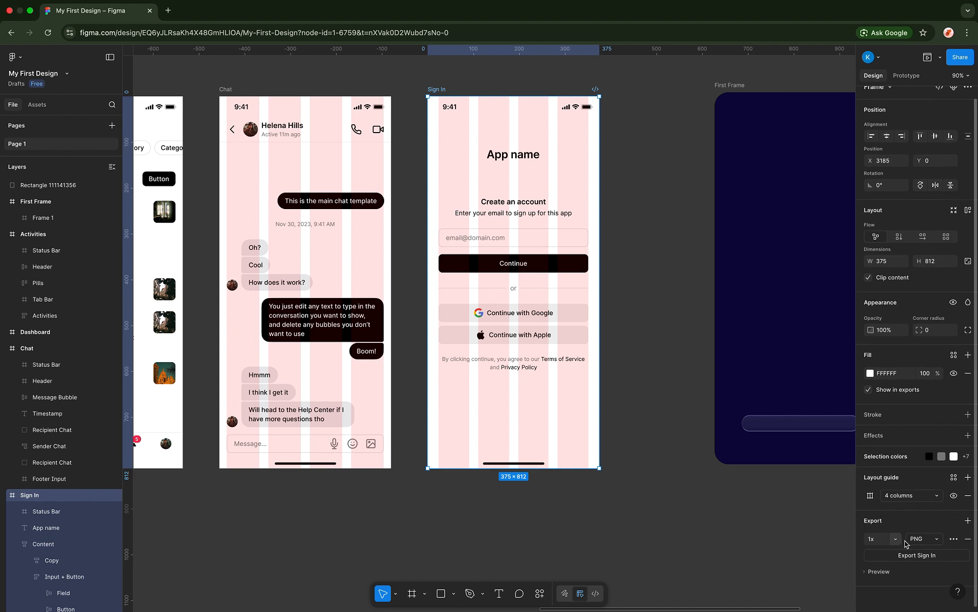
pyautogui.click(936, 538)
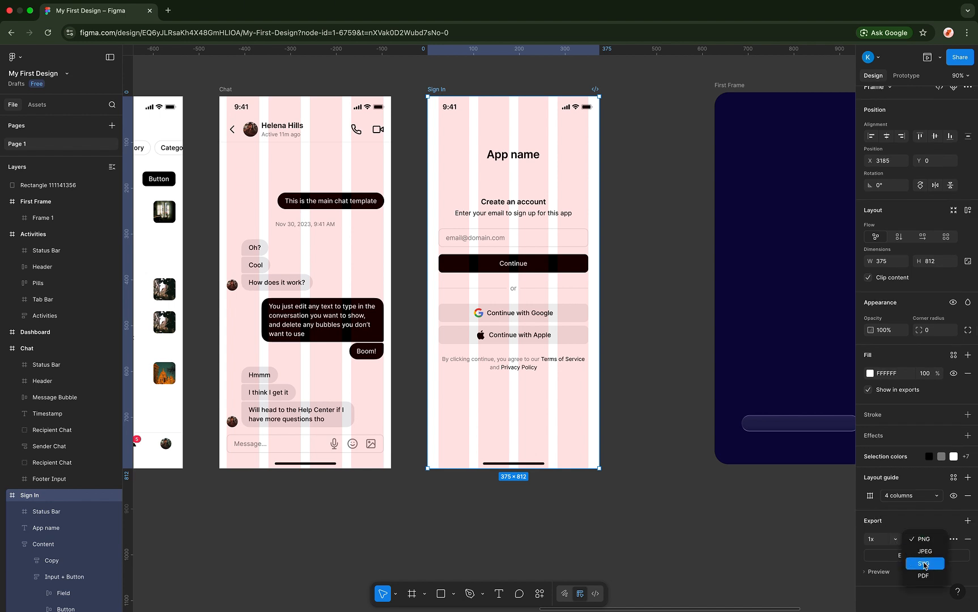
pyautogui.click(896, 539)
pyautogui.click(895, 540)
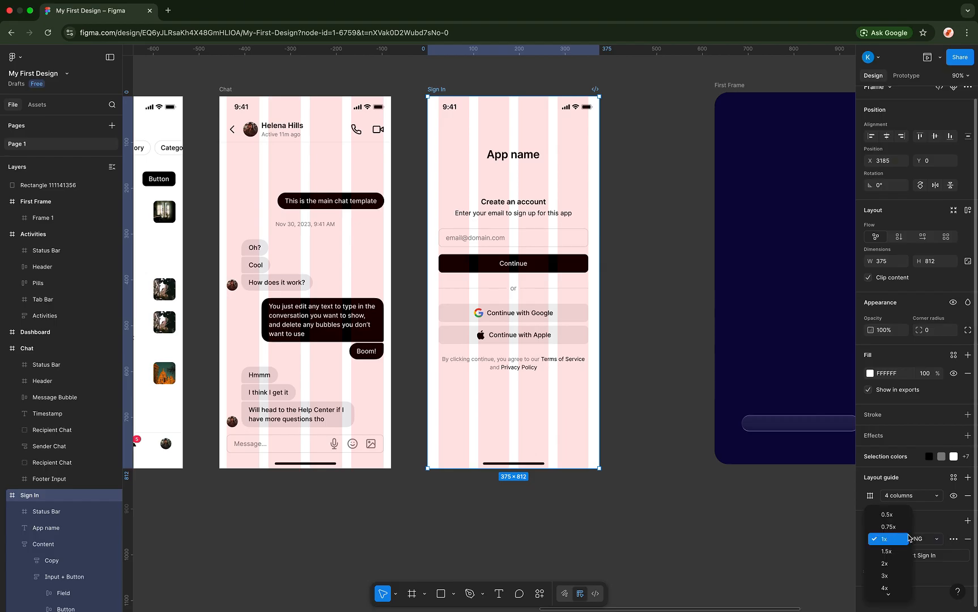
pyautogui.click(921, 527)
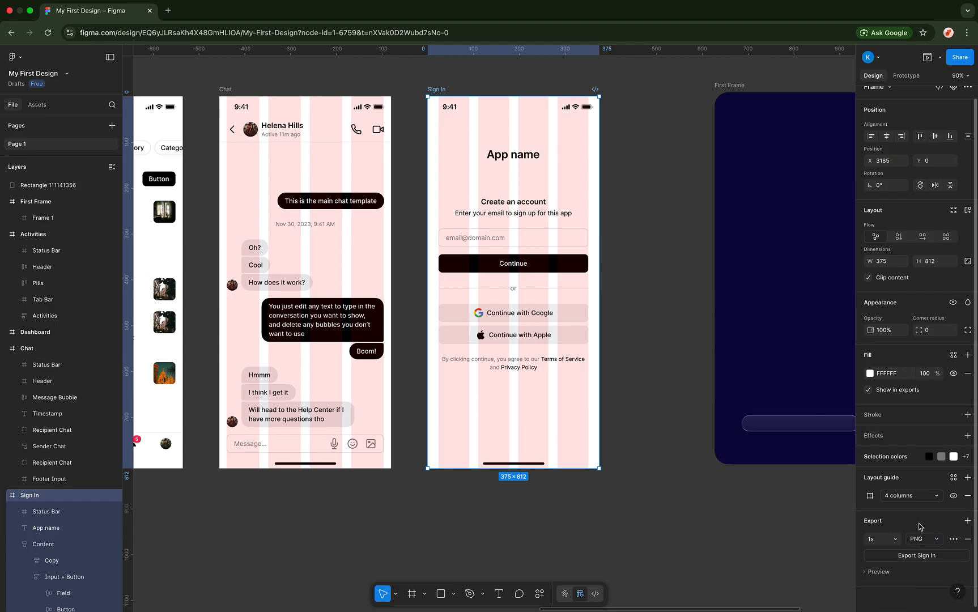
pyautogui.click(876, 571)
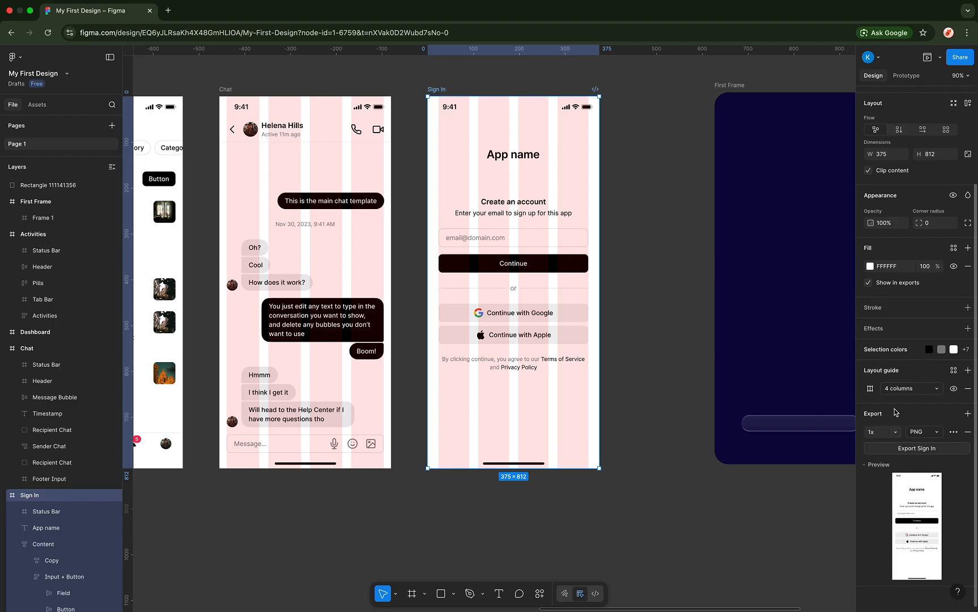
pyautogui.click(896, 433)
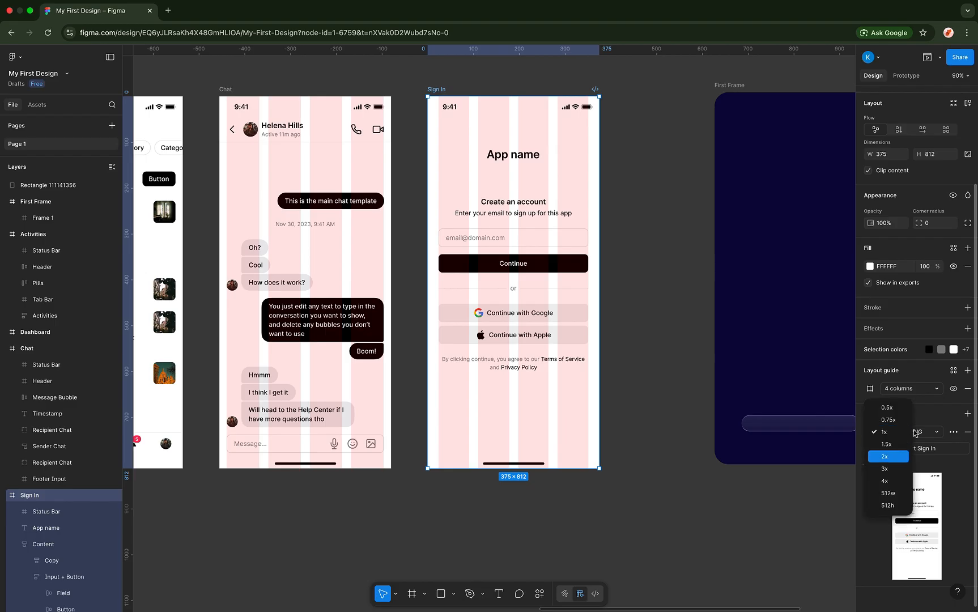
pyautogui.click(893, 436)
pyautogui.click(896, 435)
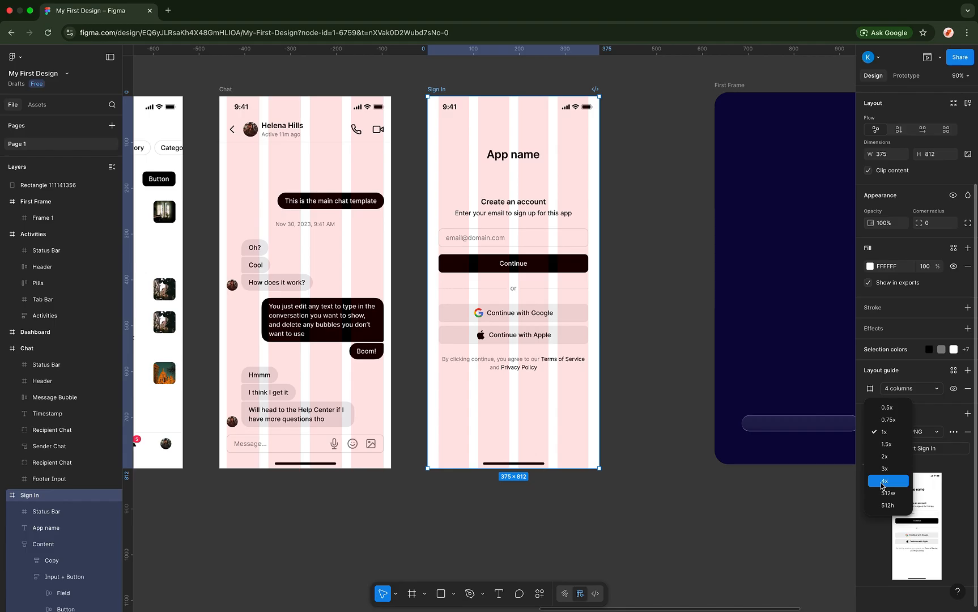
# - Export the Sign In frame as a 1x PNG and show Sign In.png in Downloads
pyautogui.click(958, 519)
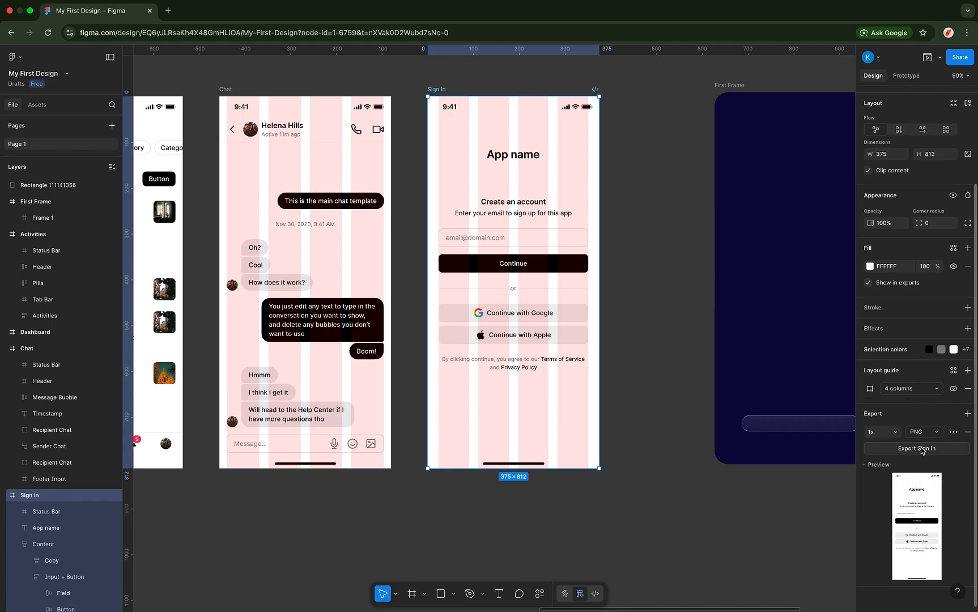
pyautogui.click(920, 449)
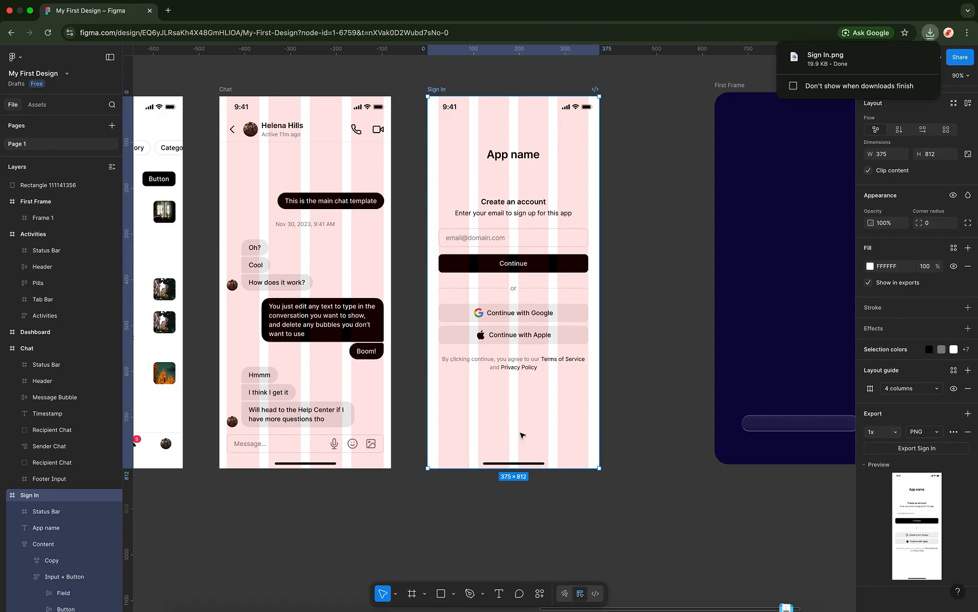
pyautogui.click(909, 63)
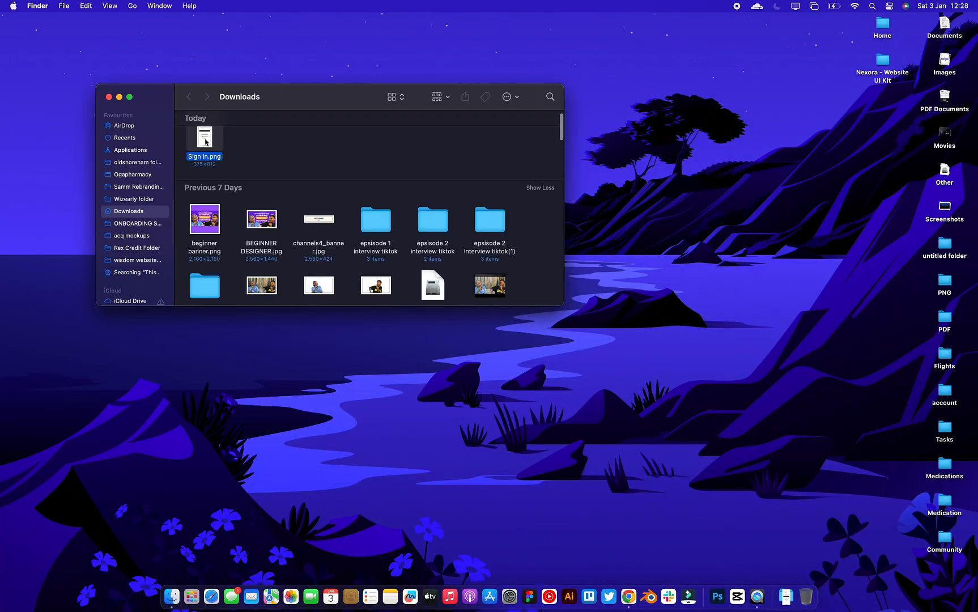
# - Preview Sign In.png, then return to the Figma design in Chrome via Mission Control
pyautogui.doubleClick(206, 142)
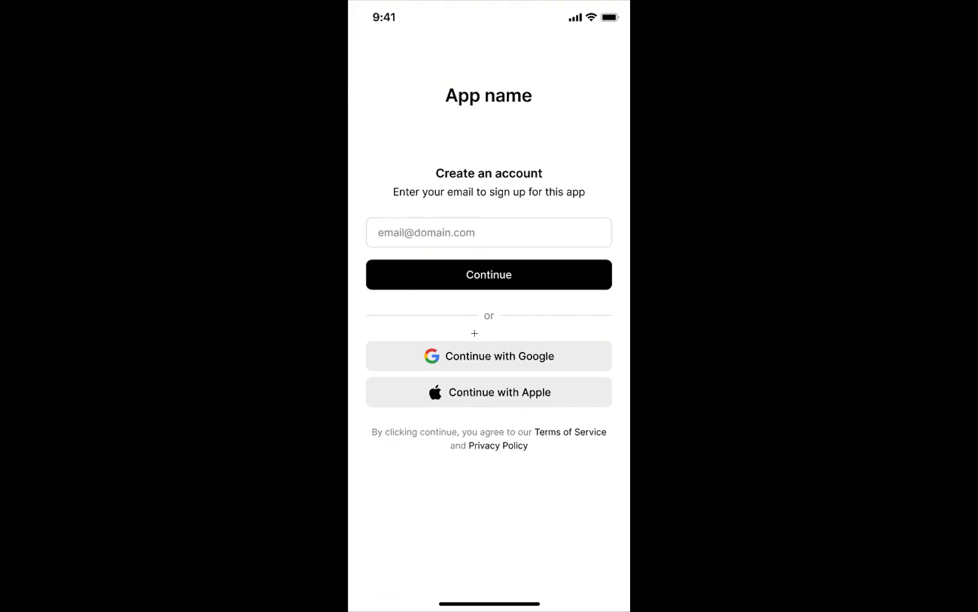
pyautogui.hotkey('ctrl', 'Up')
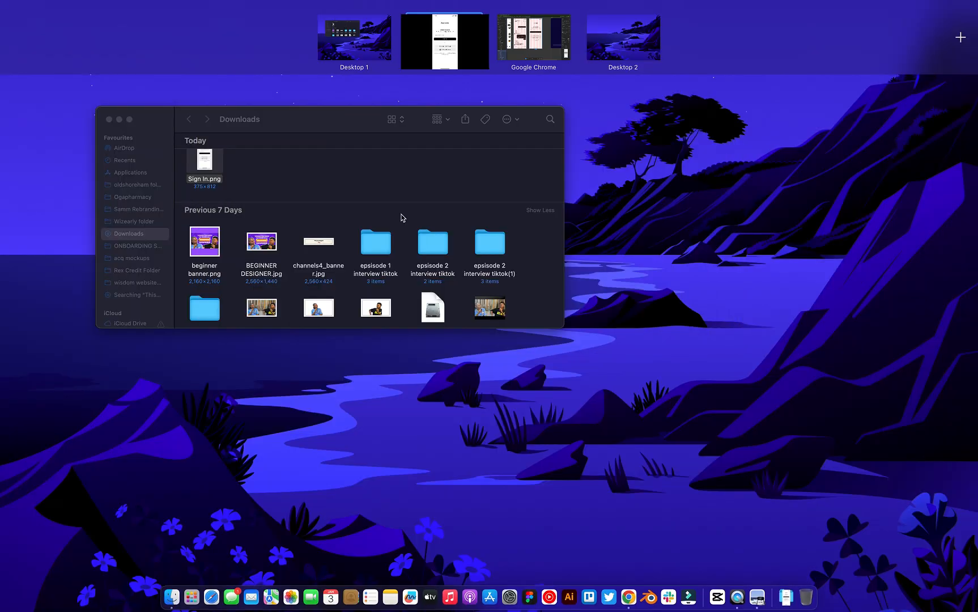
pyautogui.click(527, 67)
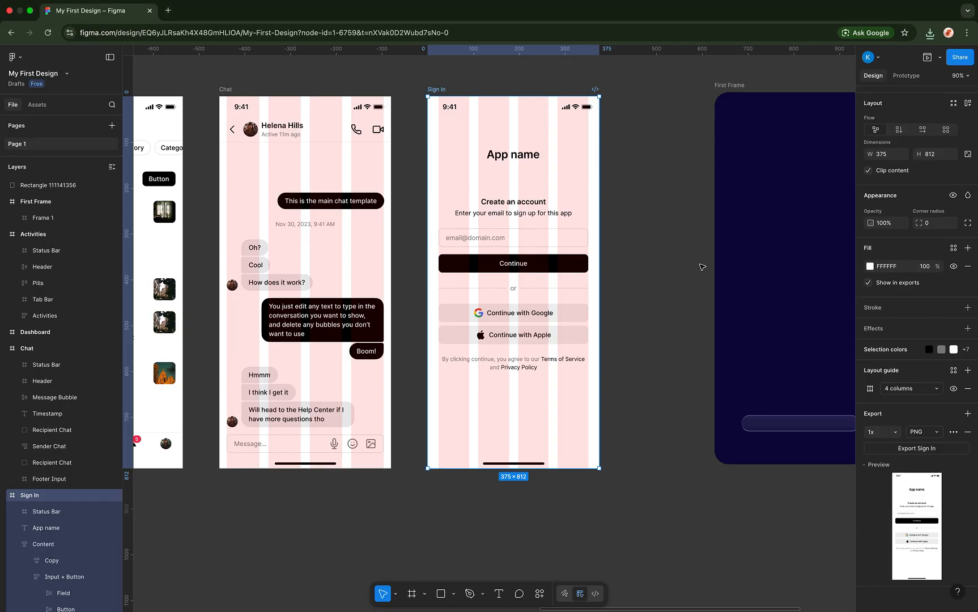
# - Re-export the Sign In frame as PNG at 4x scale, producing Sign In (1).png
pyautogui.click(895, 432)
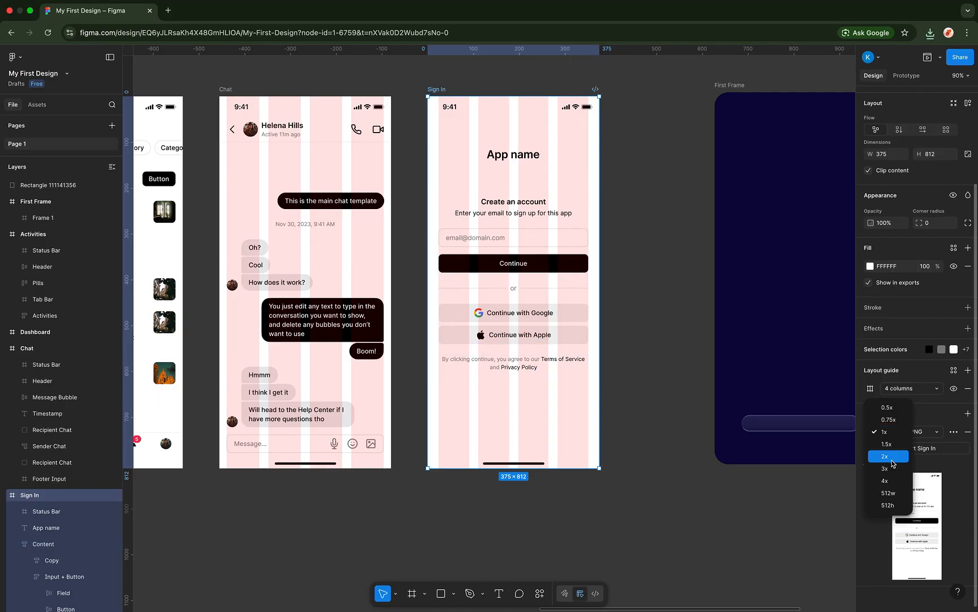
pyautogui.click(890, 481)
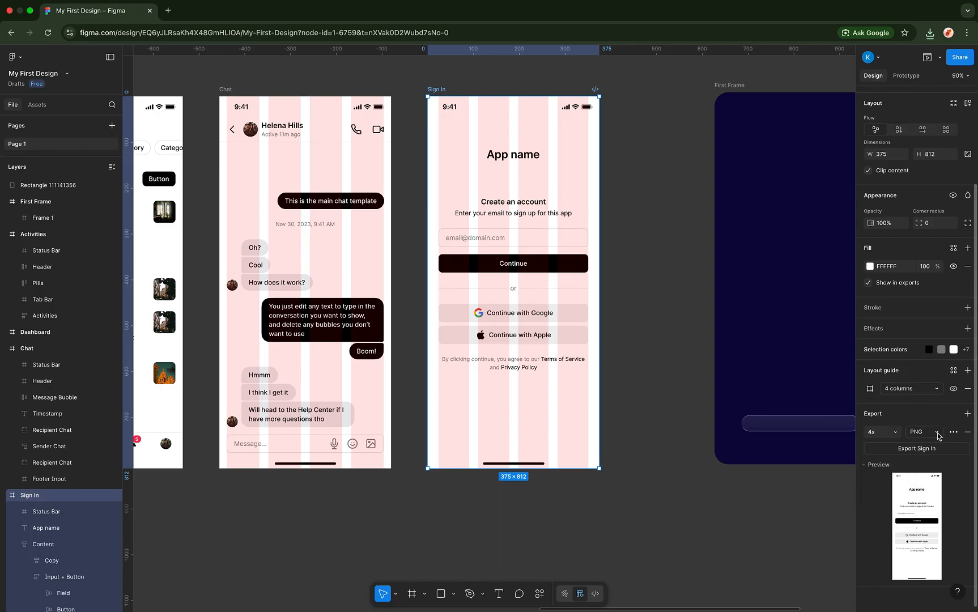
pyautogui.click(937, 435)
pyautogui.click(924, 436)
pyautogui.click(918, 448)
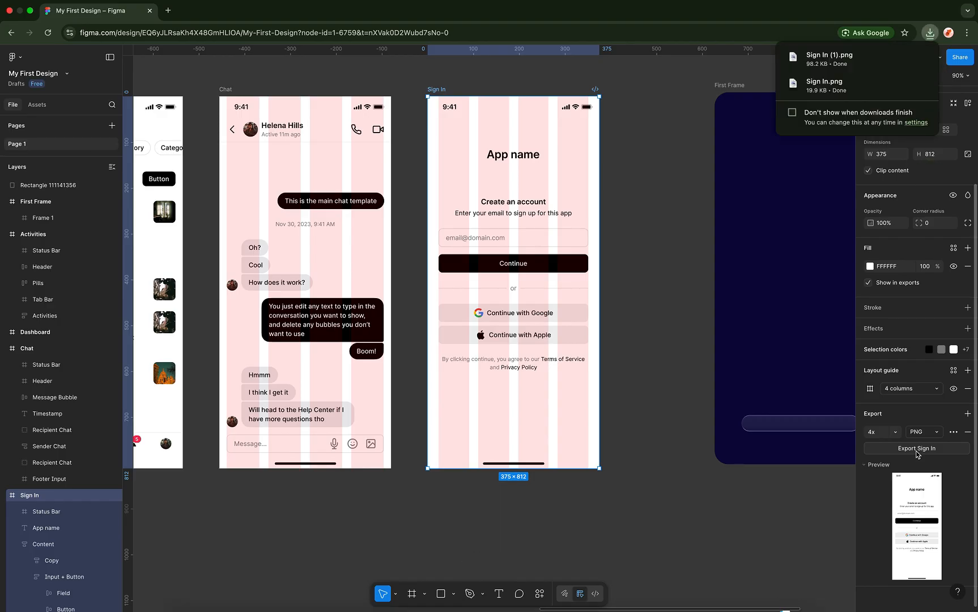
# - View the 1,500×3,248 Sign In (1).png full screen in Preview, then exit full screen
pyautogui.click(904, 62)
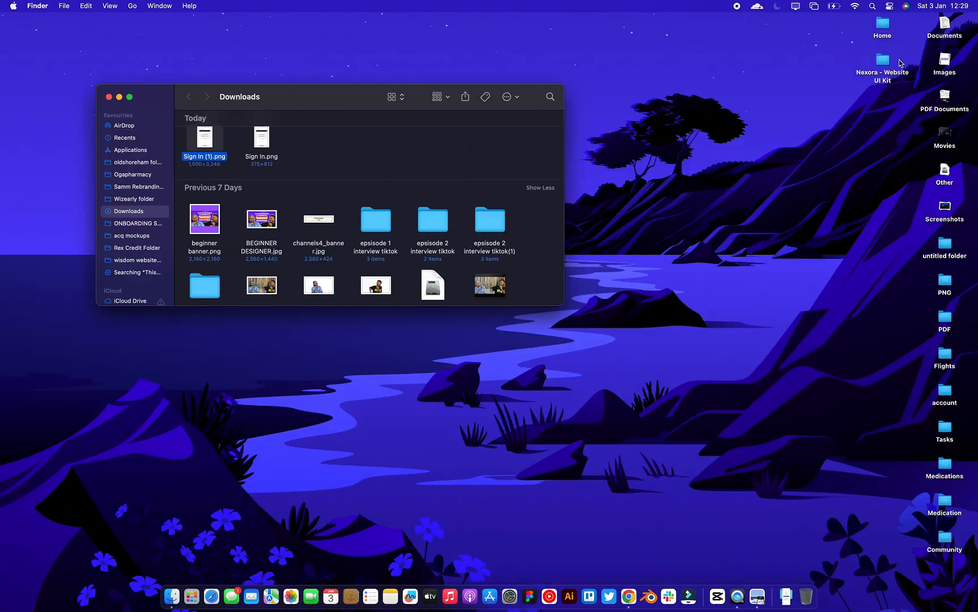
pyautogui.doubleClick(207, 157)
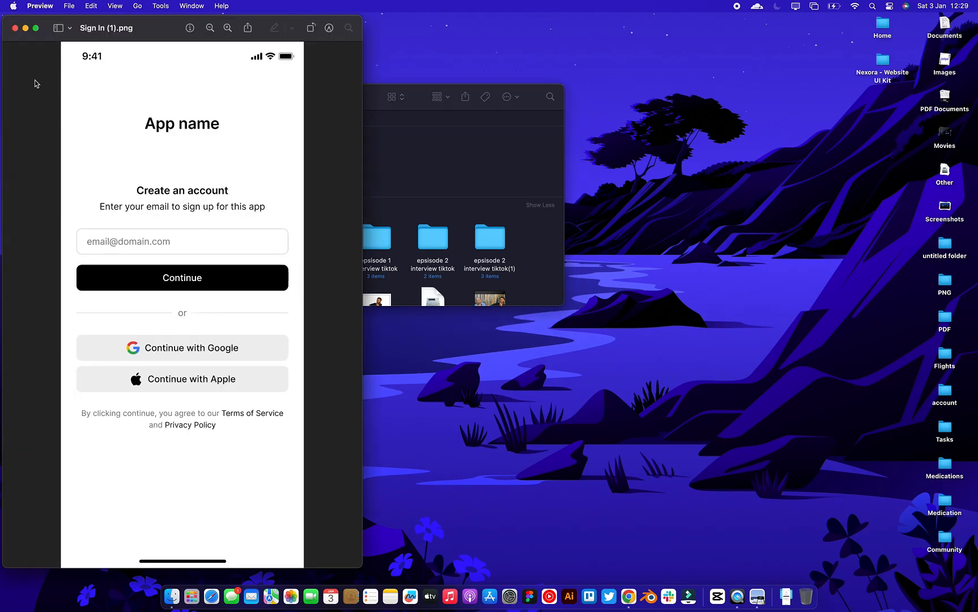
pyautogui.click(36, 28)
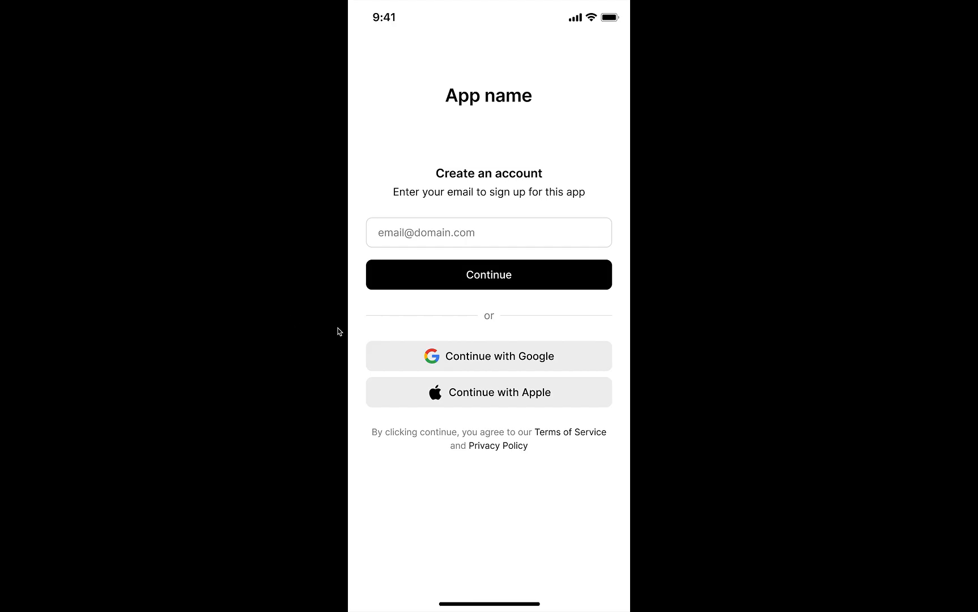
pyautogui.click(13, 26)
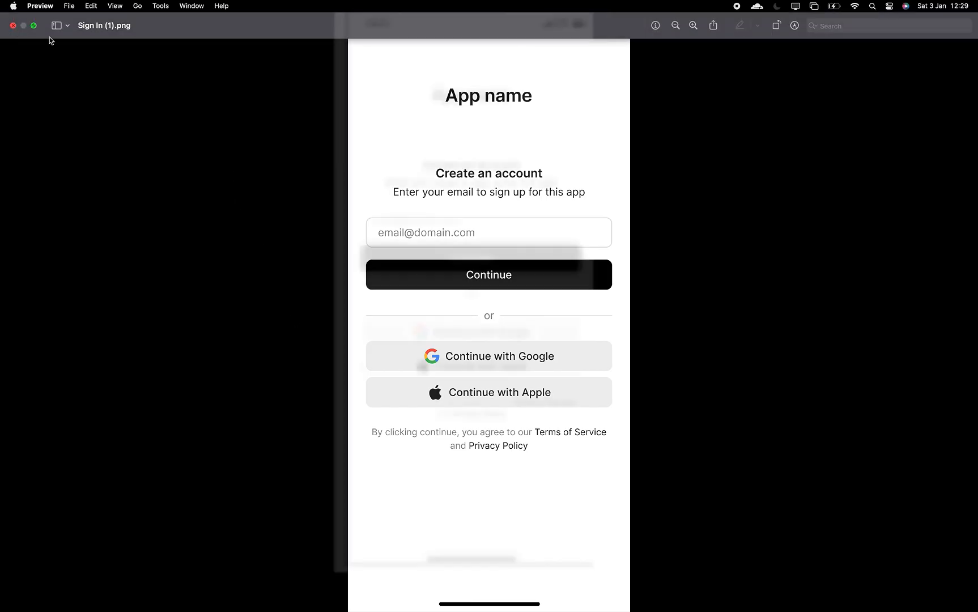
# - Return to the Figma design in the Chrome space via Mission Control
pyautogui.hotkey('ctrl', 'Up')
pyautogui.moveTo(448, 27)
pyautogui.click(490, 43)
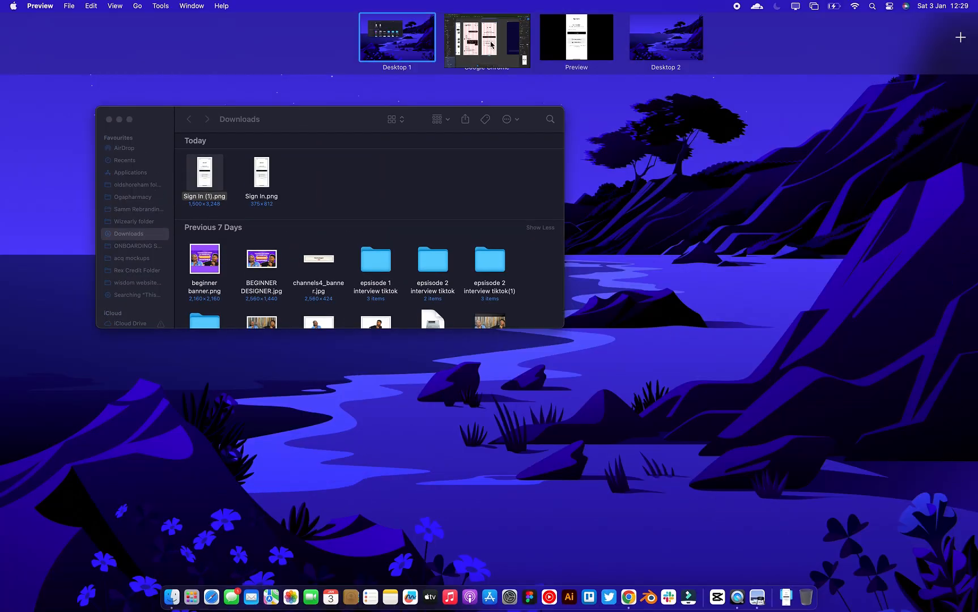
# - Deselect the Sign In frame and move the view to empty canvas below the screens
pyautogui.scroll(-10, 456, 358)
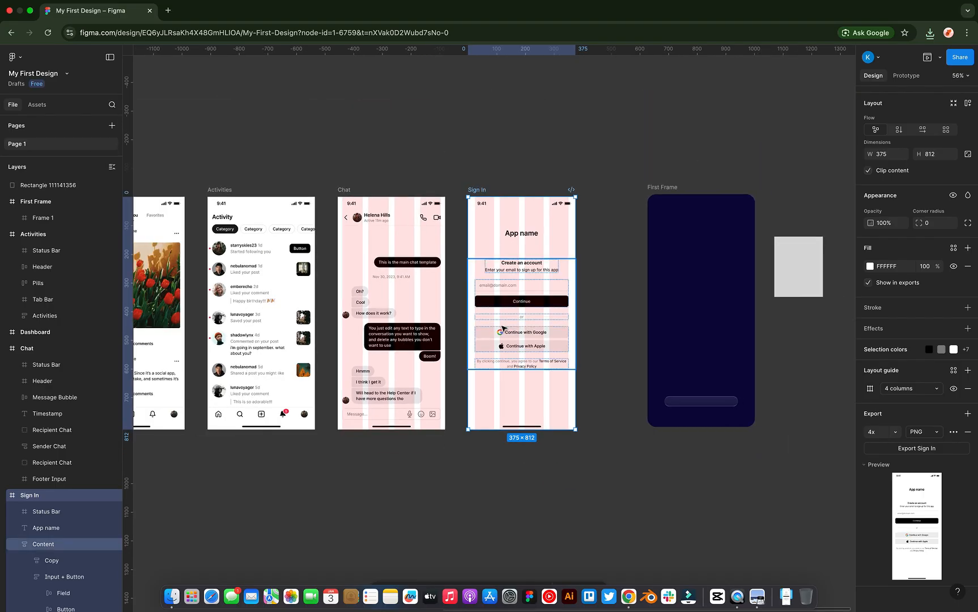
pyautogui.hscroll(-8, 503, 327)
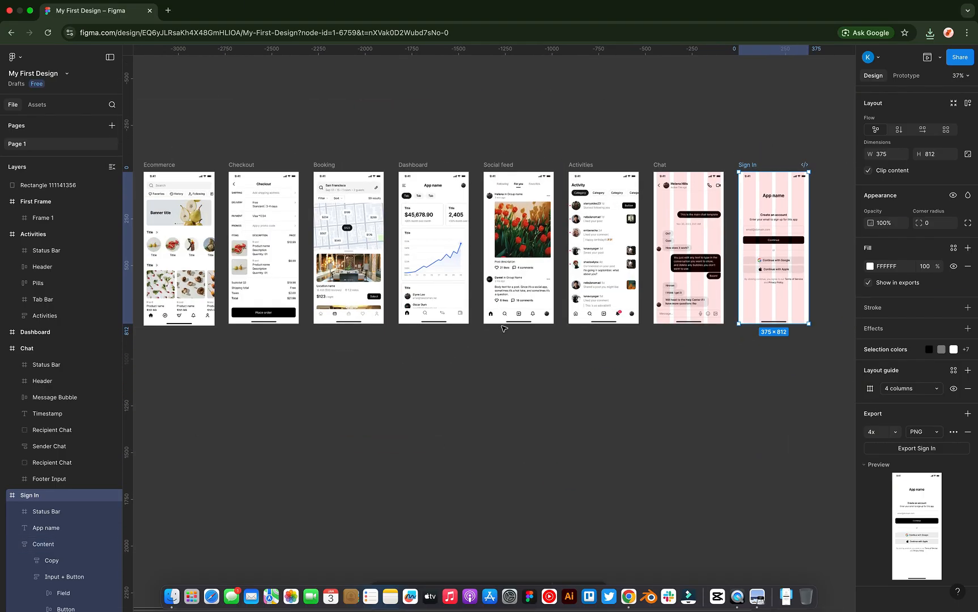
pyautogui.click(405, 405)
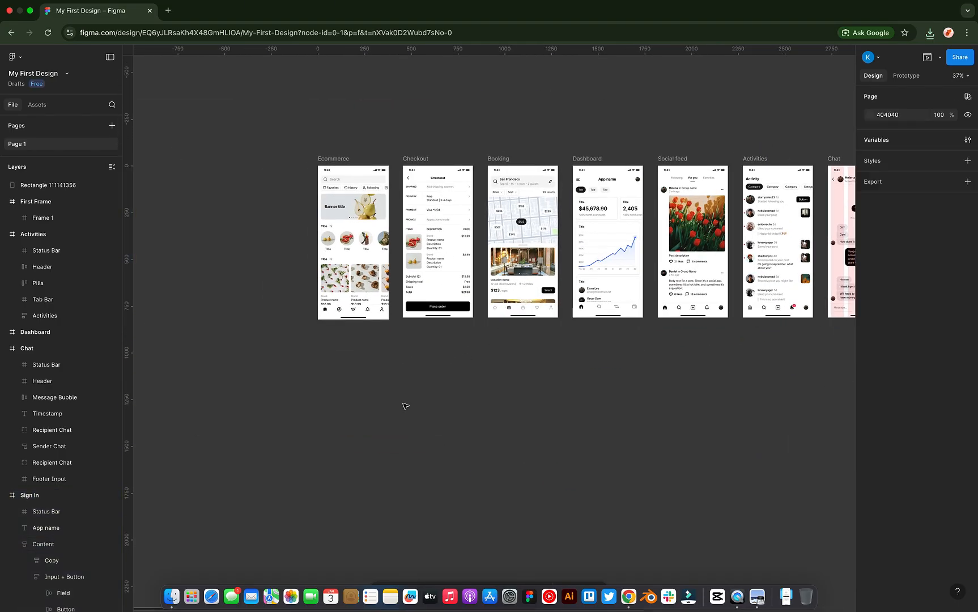
pyautogui.scroll(3, 404, 405)
pyautogui.hscroll(2, 404, 406)
pyautogui.scroll(-5, 463, 506)
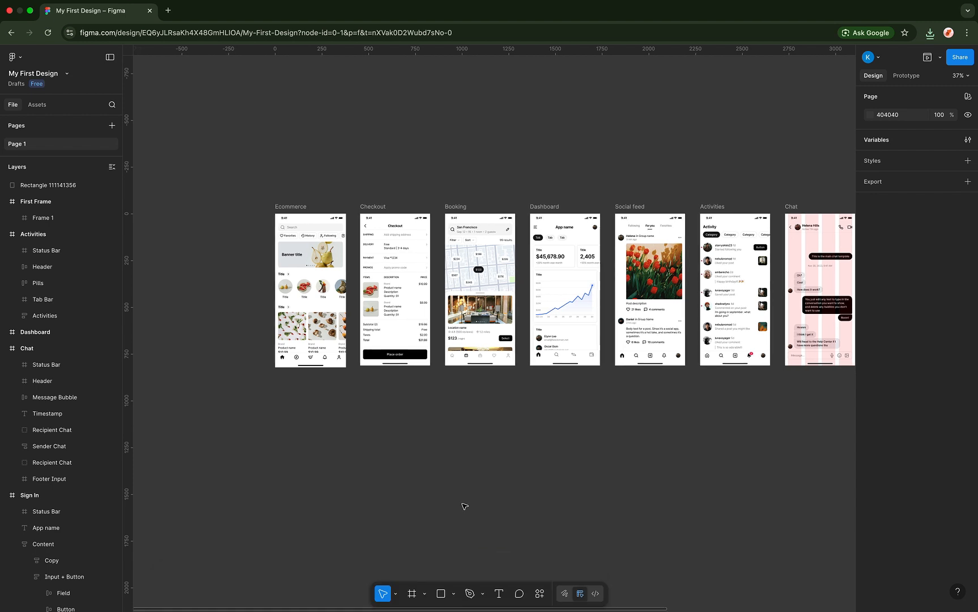
# - Choose the Line tool from the shape tools list next to Rectangle
pyautogui.click(453, 593)
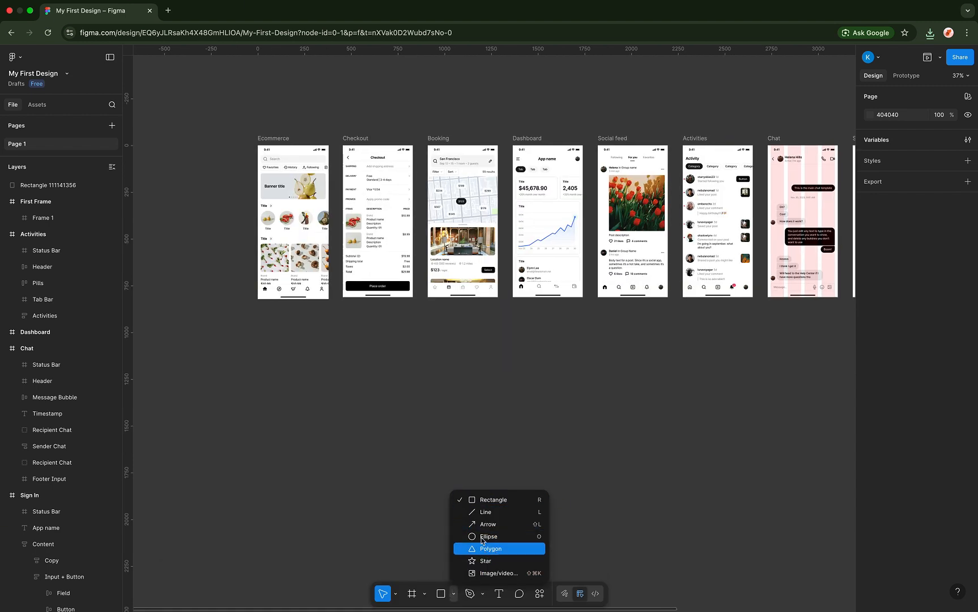
pyautogui.press('Escape')
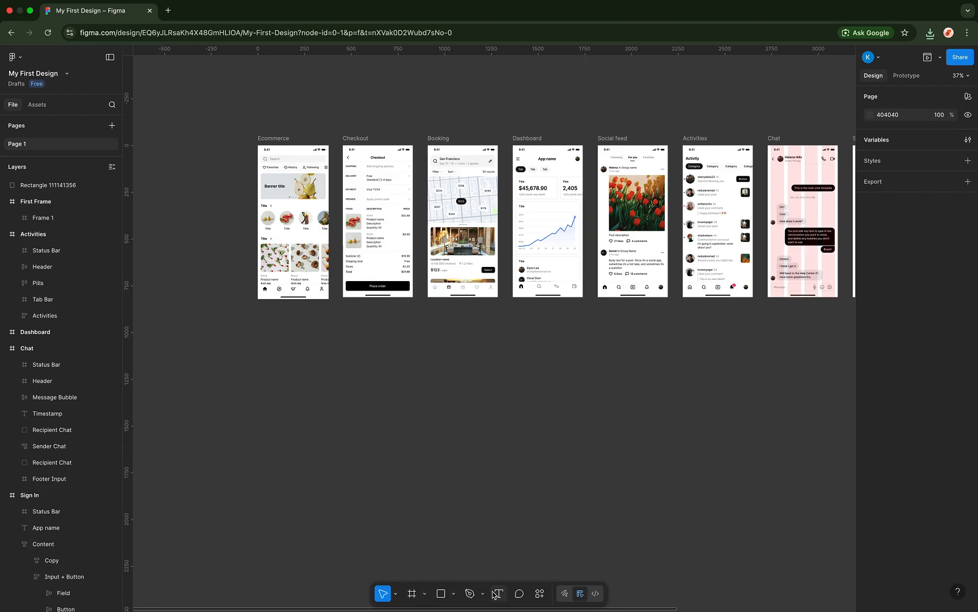
pyautogui.click(453, 593)
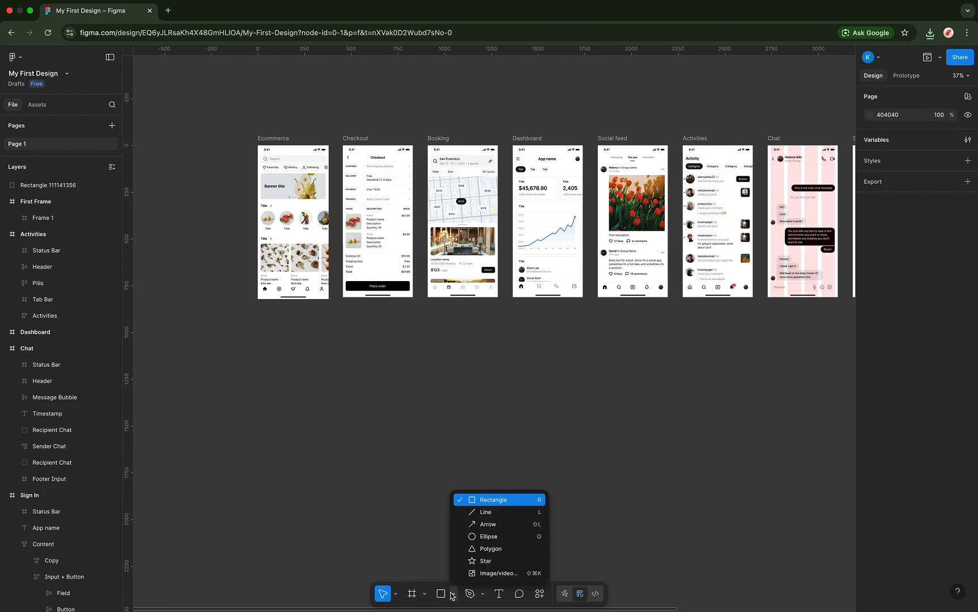
pyautogui.click(486, 512)
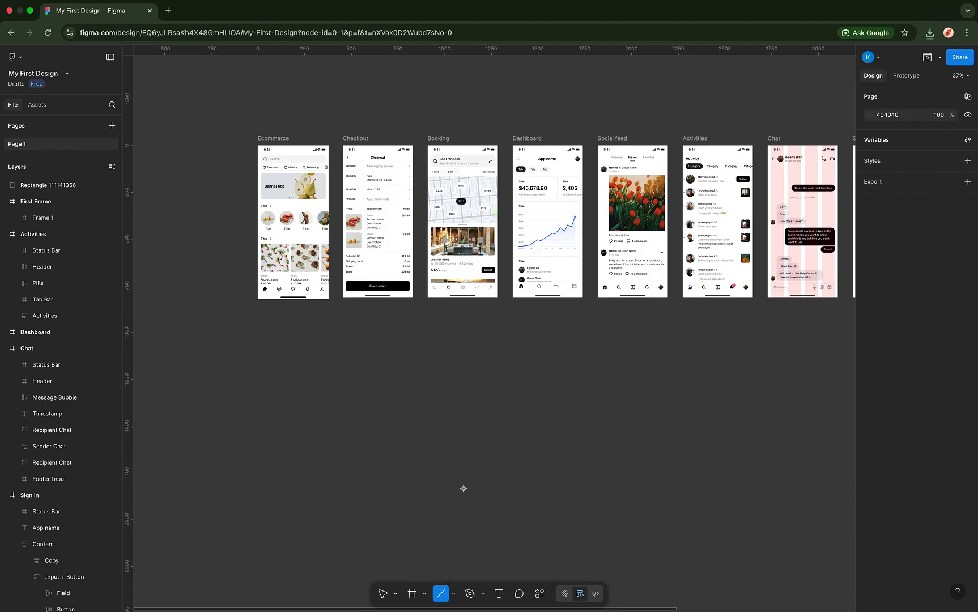
pyautogui.scroll(5, 421, 371)
pyautogui.scroll(-5, 422, 372)
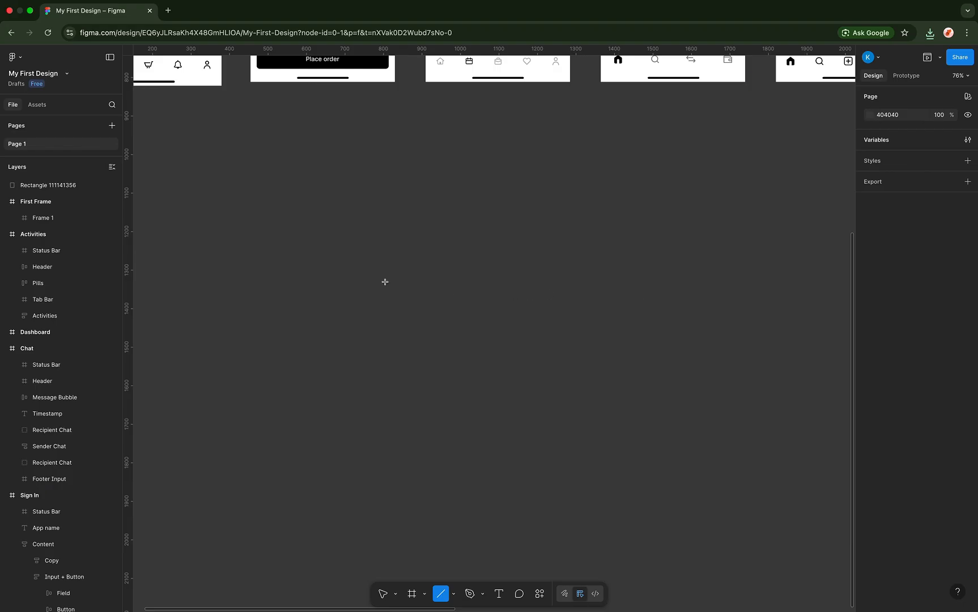
pyautogui.moveTo(385, 283); pyautogui.dragTo(564, 284)
pyautogui.scroll(2, 565, 285)
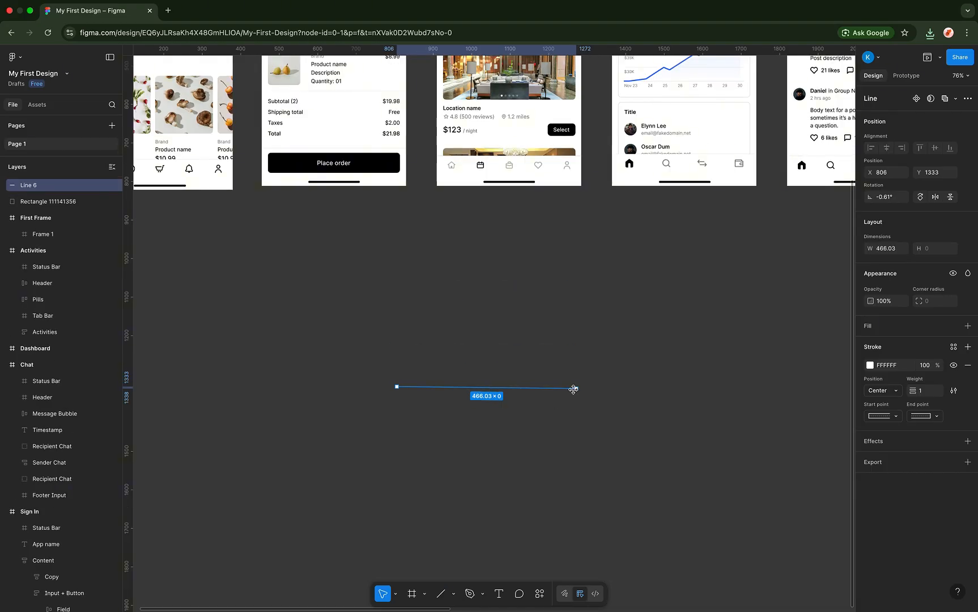
pyautogui.press('Delete')
pyautogui.scroll(-4, 366, 347)
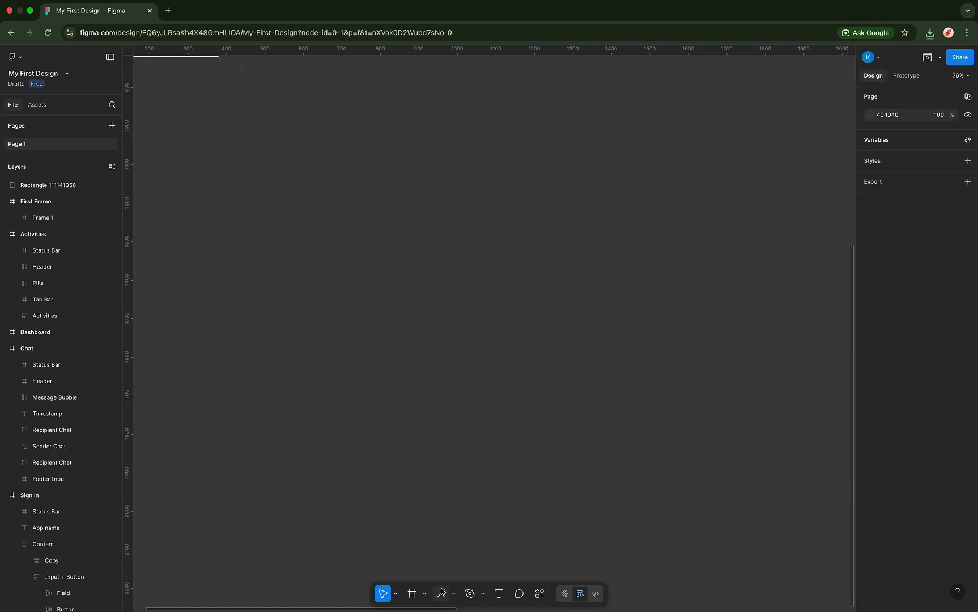
pyautogui.press('l')
pyautogui.scroll(5, 411, 291)
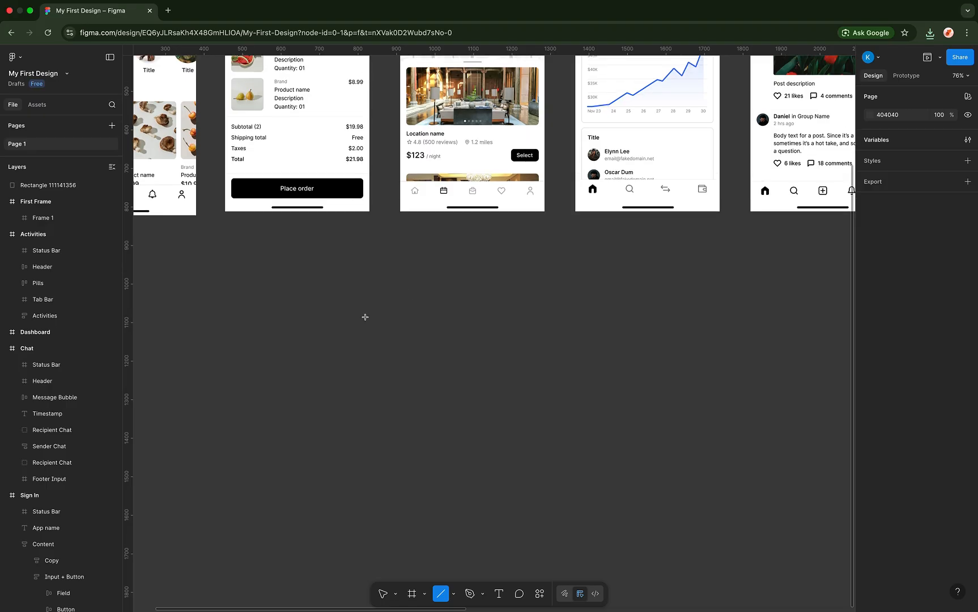
pyautogui.moveTo(365, 318); pyautogui.dragTo(638, 322)
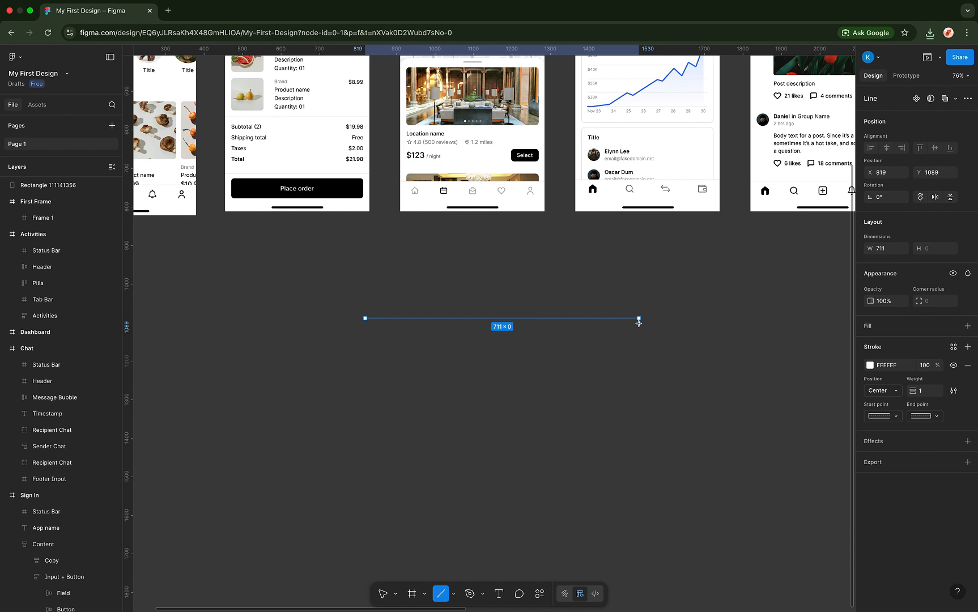
pyautogui.moveTo(638, 322)
pyautogui.mouseDown()
pyautogui.moveTo(434, 320)
pyautogui.moveTo(655, 317)
pyautogui.mouseUp()
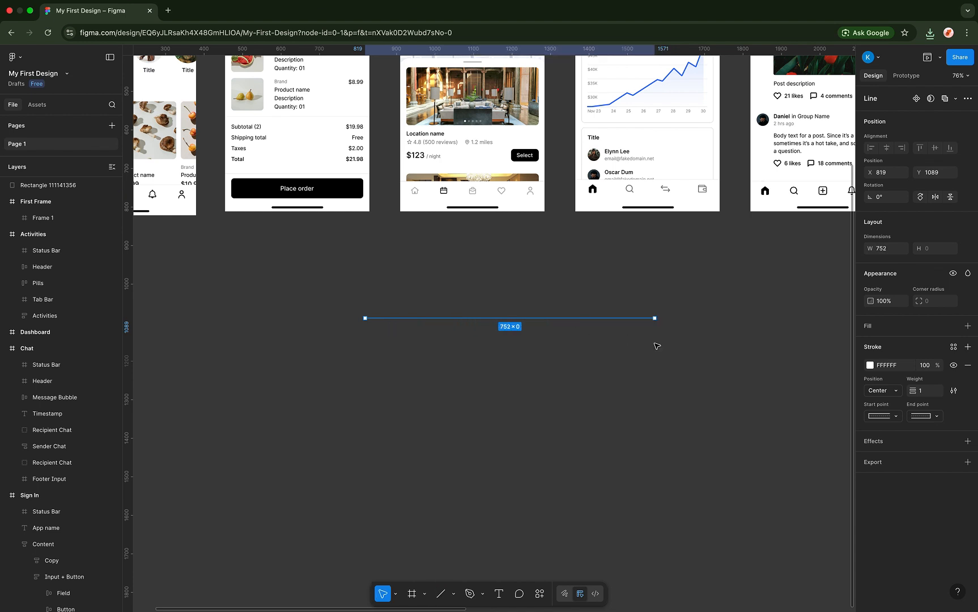
pyautogui.click(444, 440)
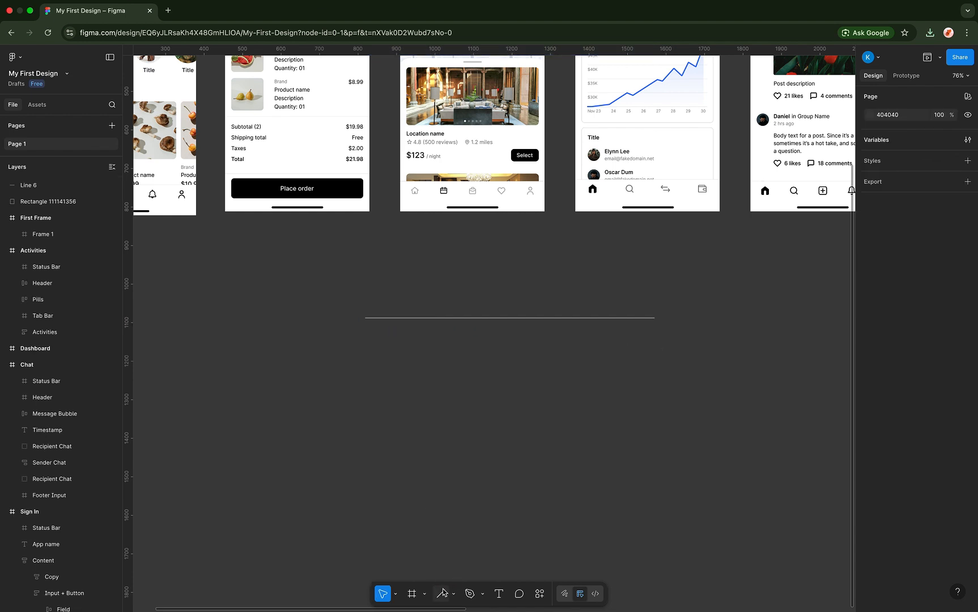
pyautogui.click(443, 593)
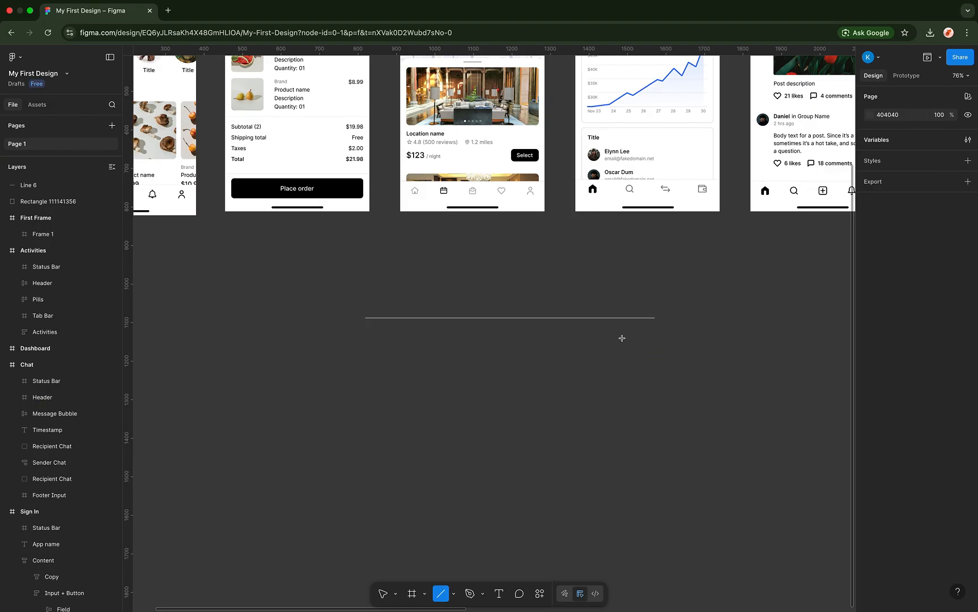
pyautogui.moveTo(369, 354)
pyautogui.mouseDown()
pyautogui.moveTo(641, 370)
pyautogui.moveTo(461, 380)
pyautogui.moveTo(611, 347)
pyautogui.moveTo(616, 409)
pyautogui.moveTo(581, 436)
pyautogui.moveTo(598, 367)
pyautogui.moveTo(633, 341)
pyautogui.moveTo(654, 345)
pyautogui.moveTo(644, 380)
pyautogui.moveTo(497, 368)
pyautogui.moveTo(635, 363)
pyautogui.moveTo(648, 417)
pyautogui.moveTo(661, 357)
pyautogui.moveTo(665, 496)
pyautogui.moveTo(577, 381)
pyautogui.moveTo(484, 433)
pyautogui.moveTo(321, 449)
pyautogui.mouseUp()
pyautogui.moveTo(286, 392)
pyautogui.mouseDown()
pyautogui.moveTo(284, 382)
pyautogui.moveTo(383, 462)
pyautogui.moveTo(433, 356)
pyautogui.mouseUp()
pyautogui.press('Delete')
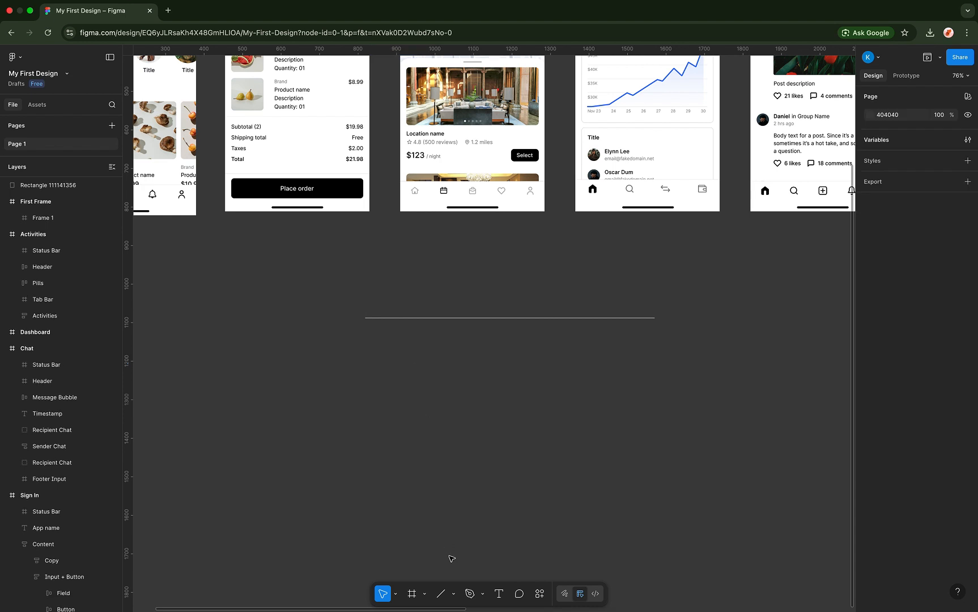
pyautogui.click(453, 593)
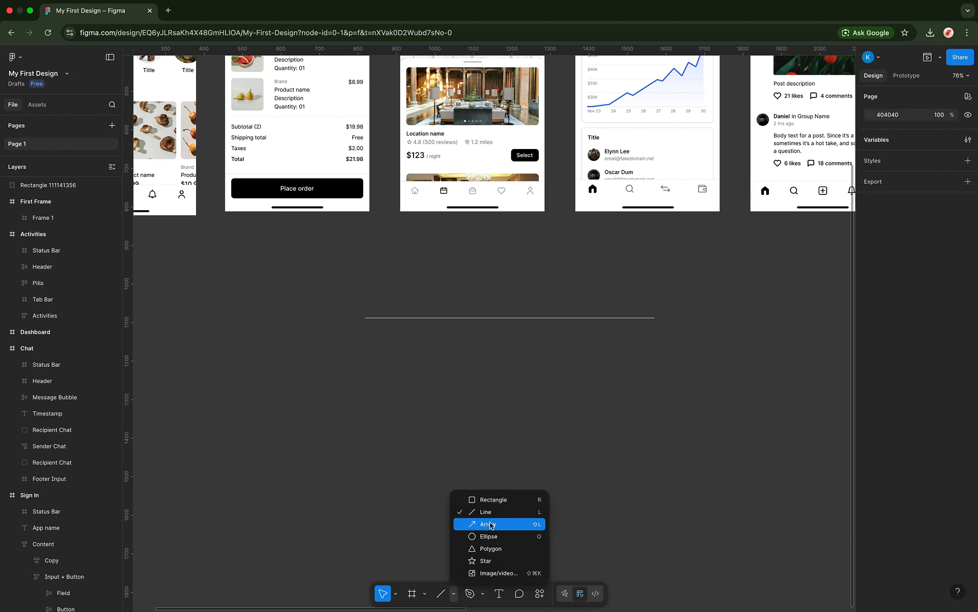
pyautogui.click(490, 499)
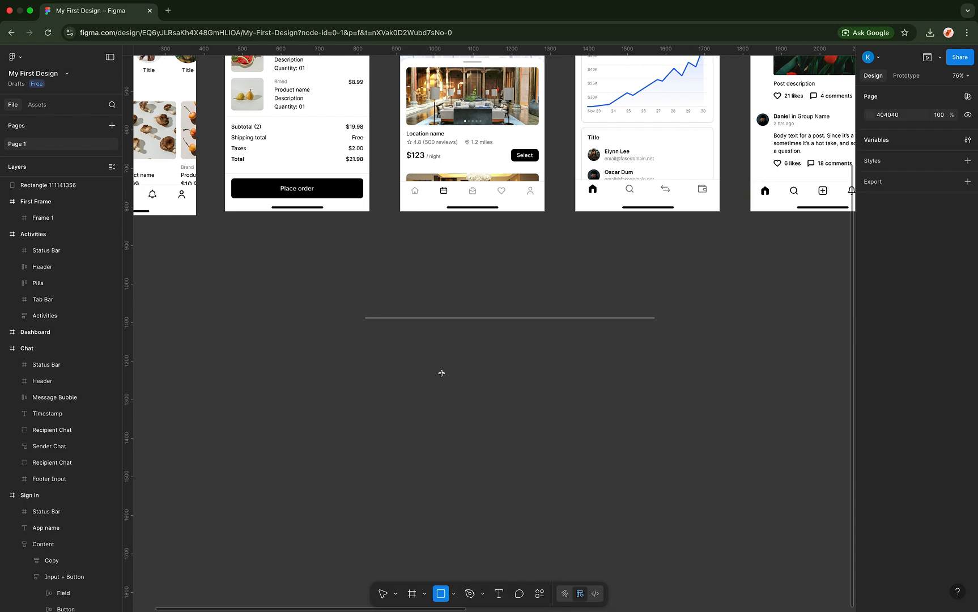
pyautogui.moveTo(441, 374); pyautogui.dragTo(633, 447)
pyautogui.press('Delete')
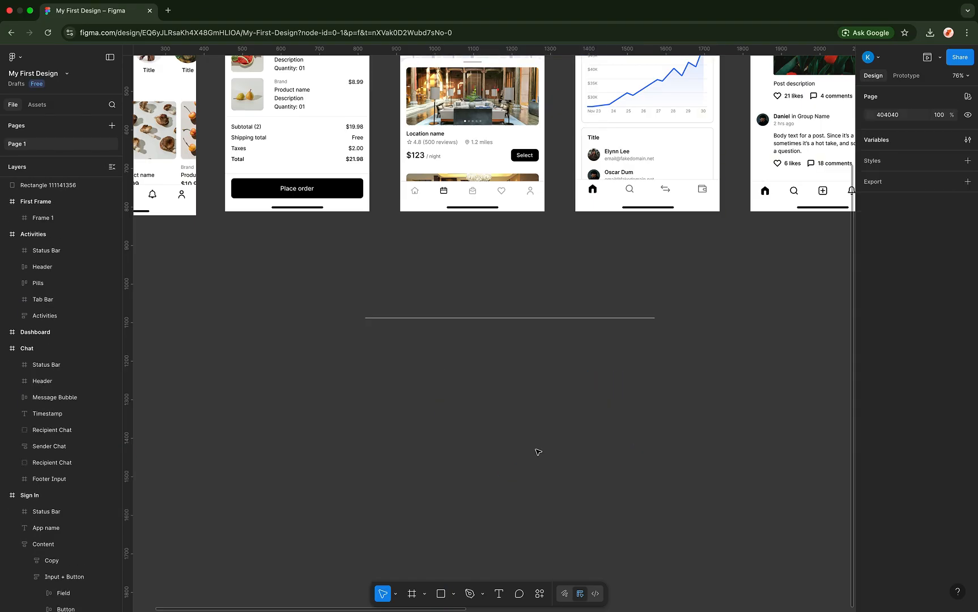
pyautogui.click(441, 593)
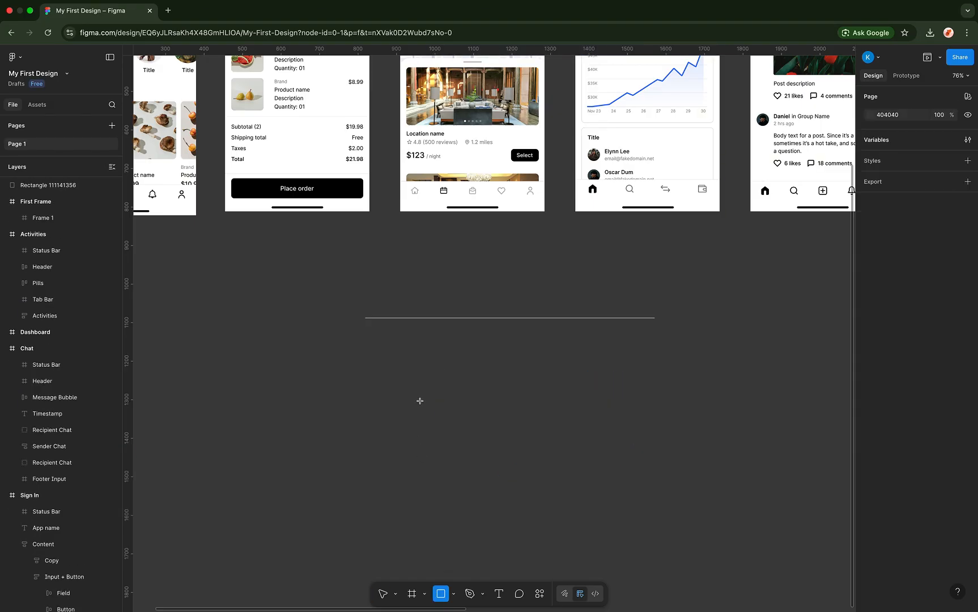
pyautogui.moveTo(420, 401); pyautogui.dragTo(606, 447)
pyautogui.scroll(-3, 606, 447)
pyautogui.moveTo(567, 310); pyautogui.dragTo(583, 299)
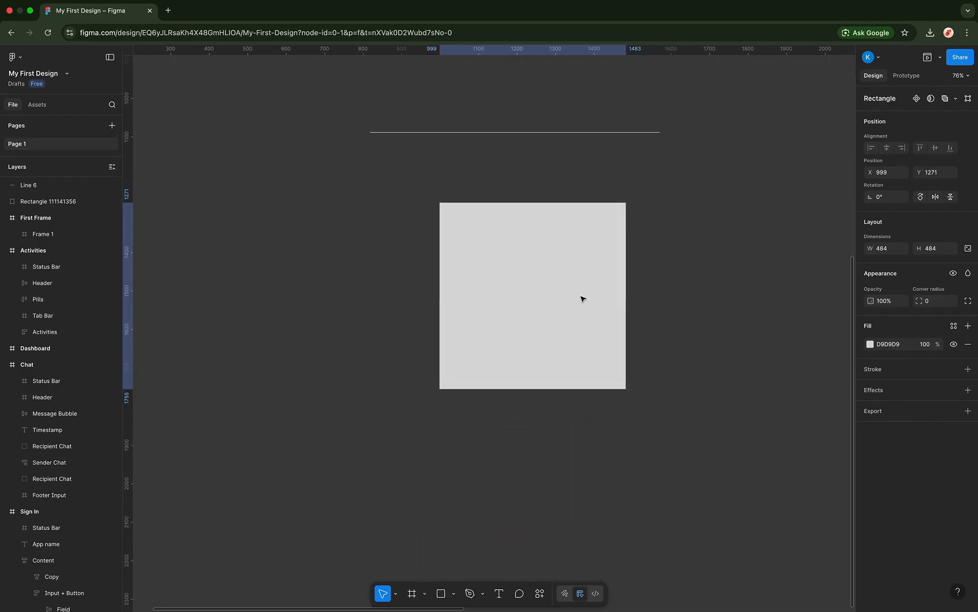
pyautogui.press('Delete')
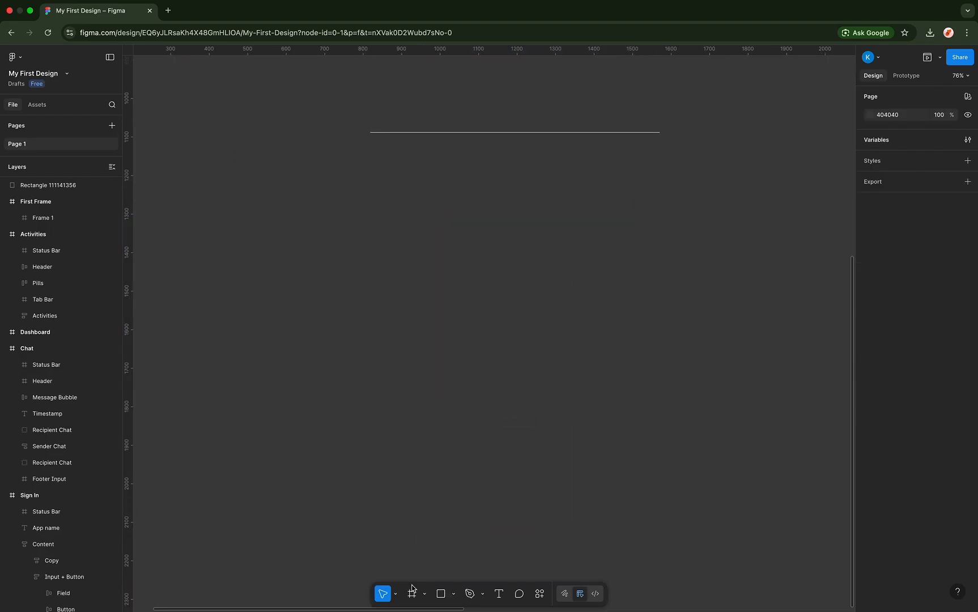
pyautogui.click(441, 593)
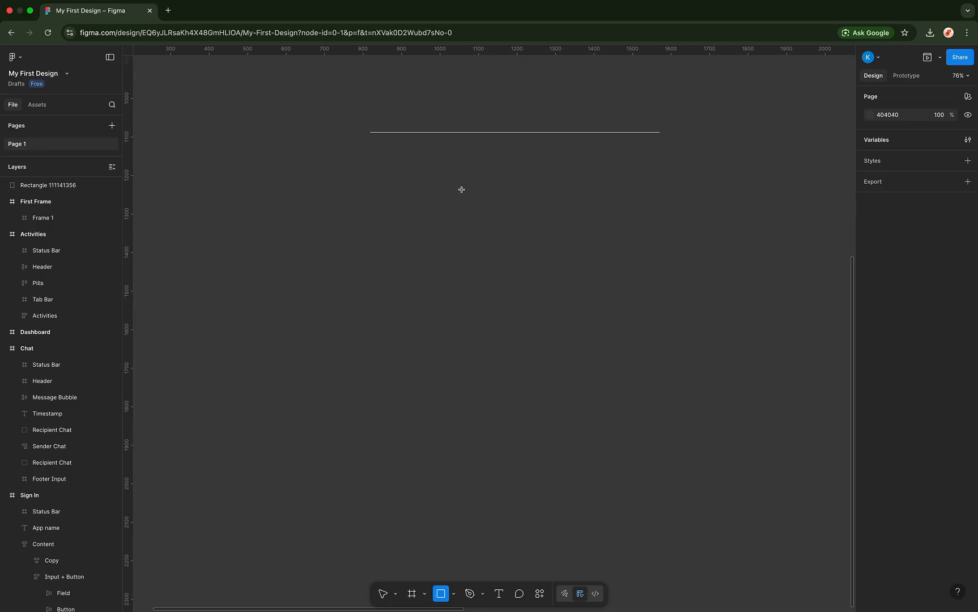
pyautogui.moveTo(436, 191)
pyautogui.mouseDown()
pyautogui.moveTo(549, 194)
pyautogui.moveTo(570, 205)
pyautogui.moveTo(572, 273)
pyautogui.mouseUp()
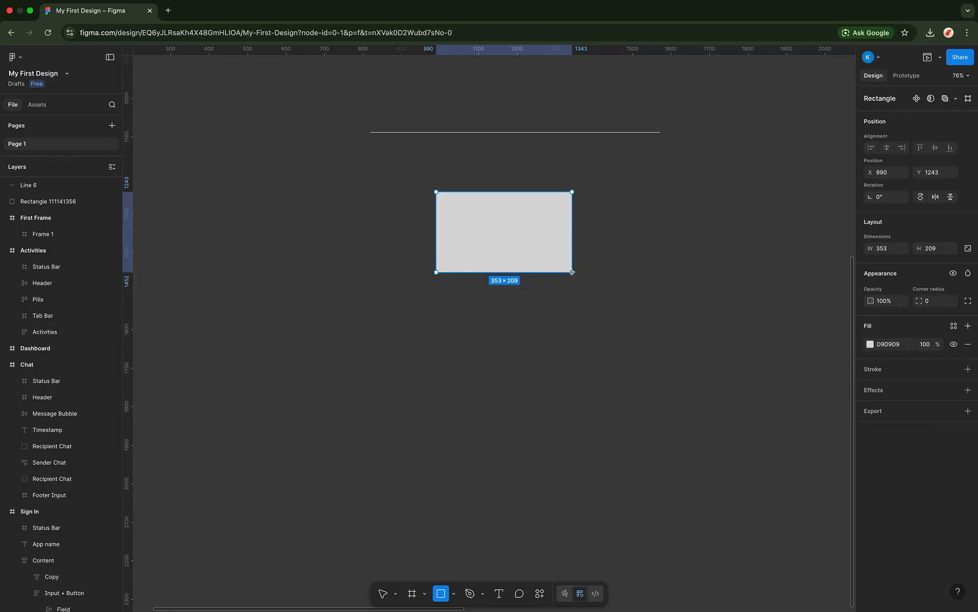
pyautogui.press('shift')
pyautogui.moveTo(571, 272); pyautogui.dragTo(571, 271)
pyautogui.press('shift')
pyautogui.press('shift')
pyautogui.press('shift')
pyautogui.press('shift')
pyautogui.press('shift')
pyautogui.press('BackSpace')
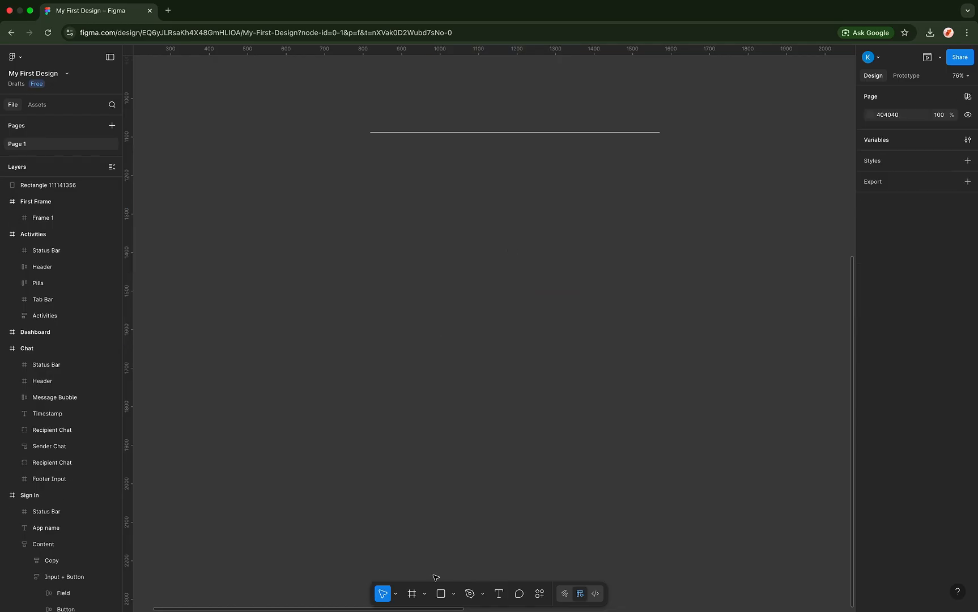
pyautogui.click(440, 593)
pyautogui.click(453, 593)
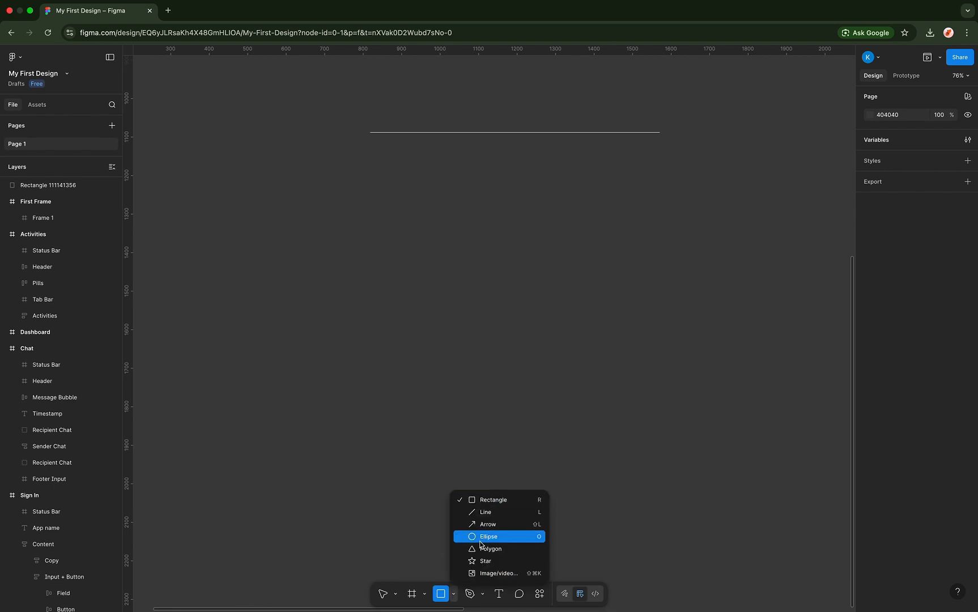
pyautogui.click(486, 525)
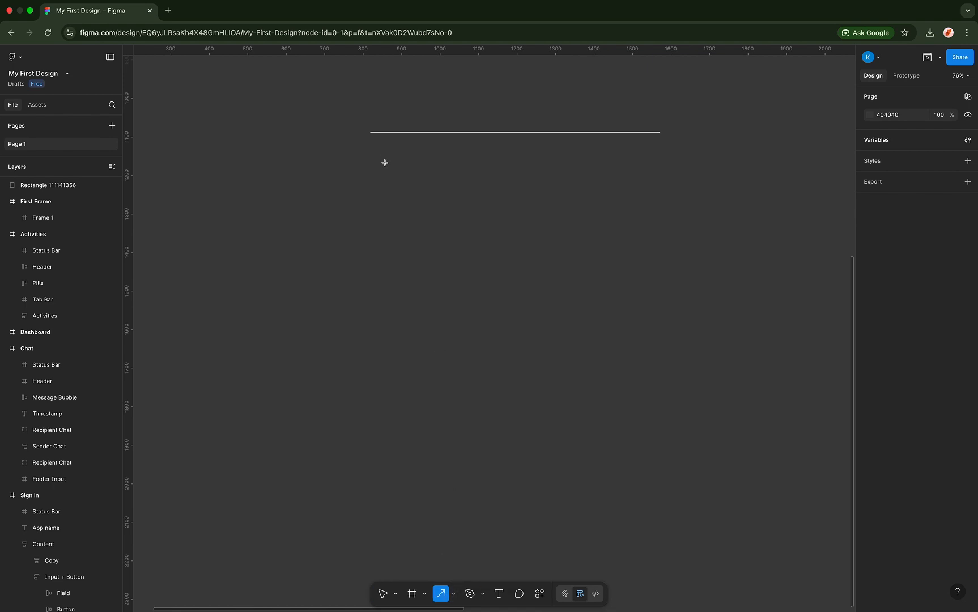
pyautogui.click(370, 173)
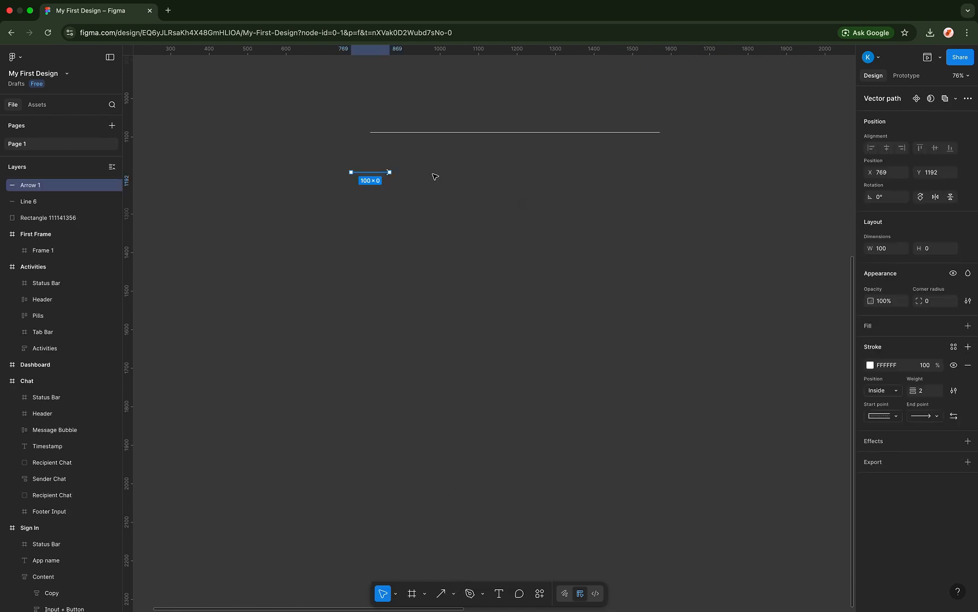
pyautogui.moveTo(378, 176); pyautogui.dragTo(611, 198)
pyautogui.press('BackSpace')
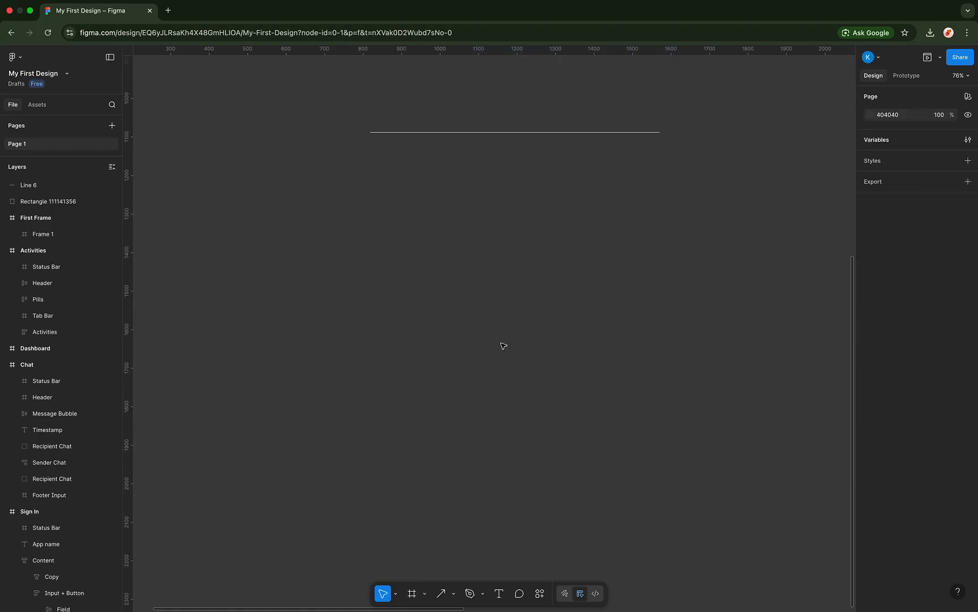
pyautogui.click(453, 594)
pyautogui.click(477, 531)
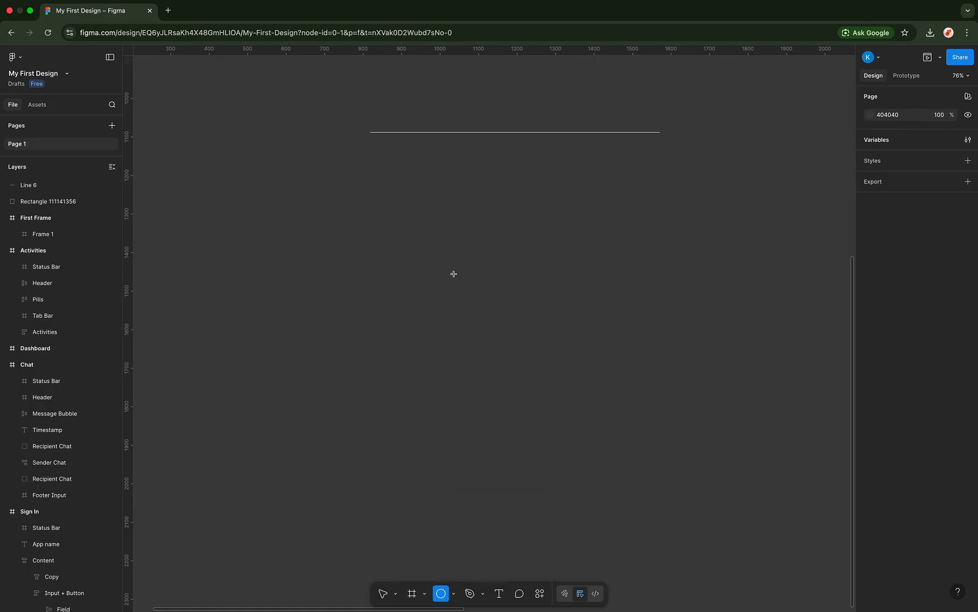
pyautogui.moveTo(467, 211)
pyautogui.mouseDown()
pyautogui.moveTo(692, 333)
pyautogui.moveTo(648, 334)
pyautogui.moveTo(648, 367)
pyautogui.moveTo(674, 282)
pyautogui.moveTo(628, 324)
pyautogui.moveTo(674, 260)
pyautogui.moveTo(661, 341)
pyautogui.moveTo(627, 325)
pyautogui.moveTo(623, 342)
pyautogui.mouseUp()
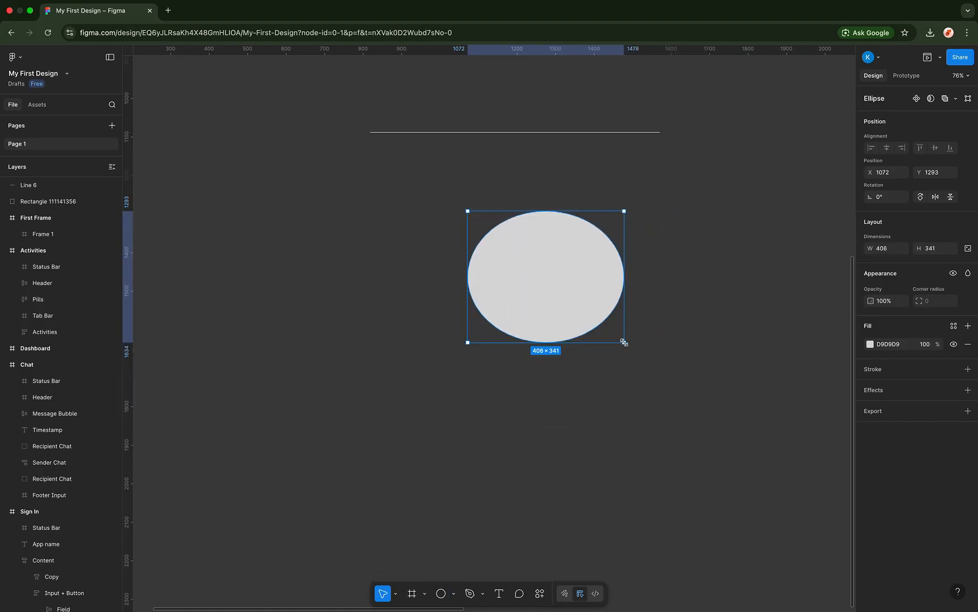
pyautogui.press('Delete')
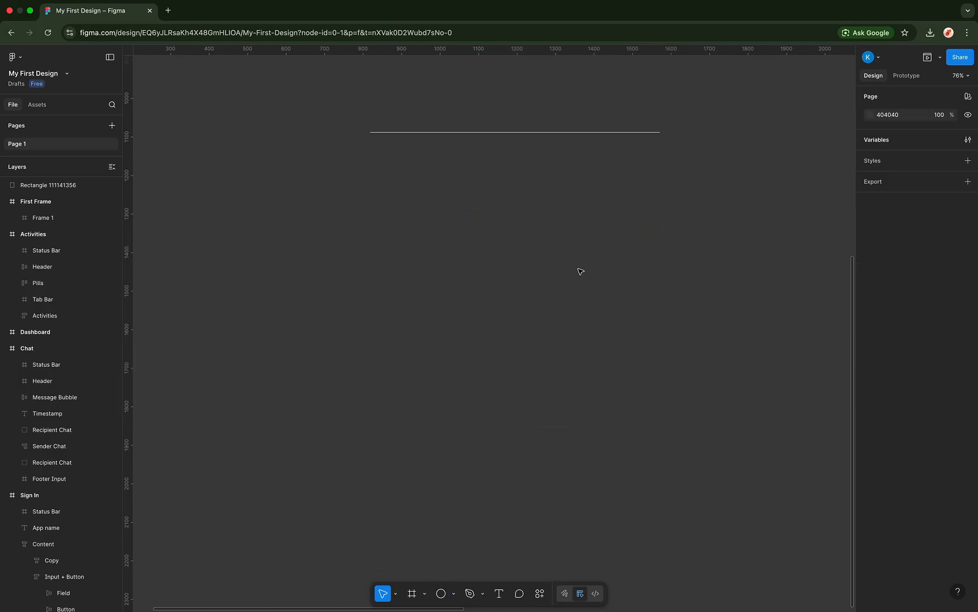
pyautogui.click(440, 593)
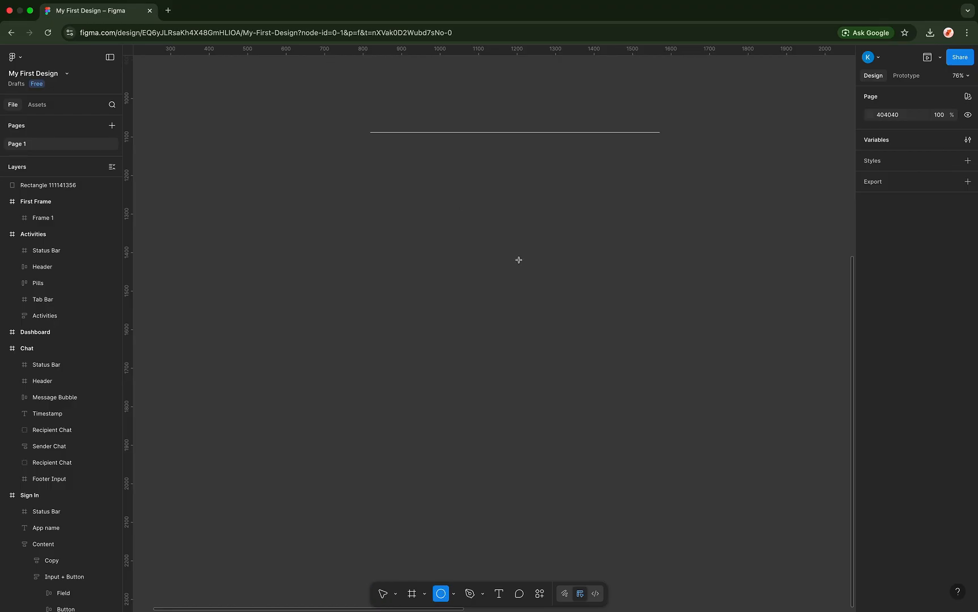
pyautogui.moveTo(460, 204); pyautogui.dragTo(618, 373)
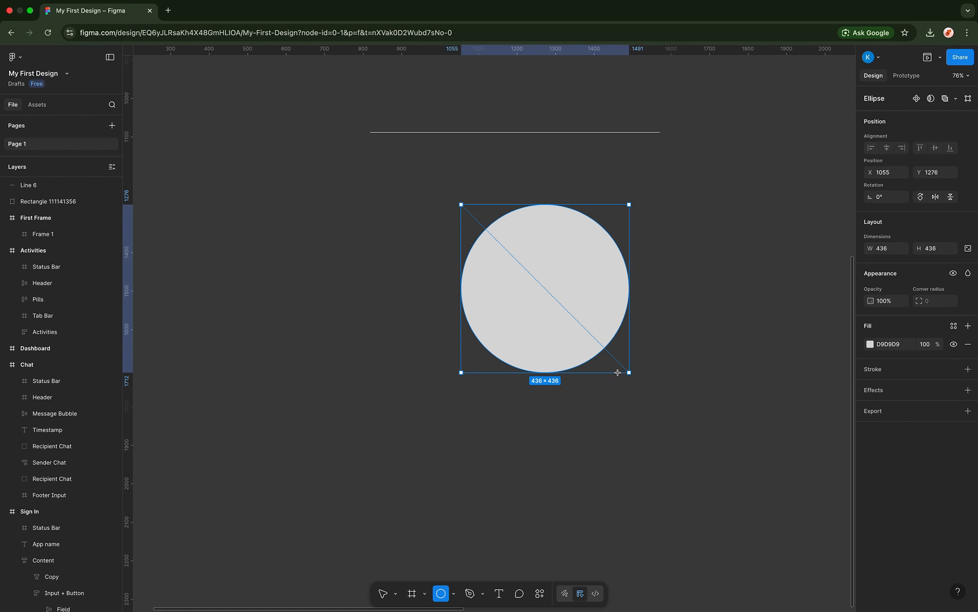
pyautogui.moveTo(617, 373); pyautogui.dragTo(617, 372)
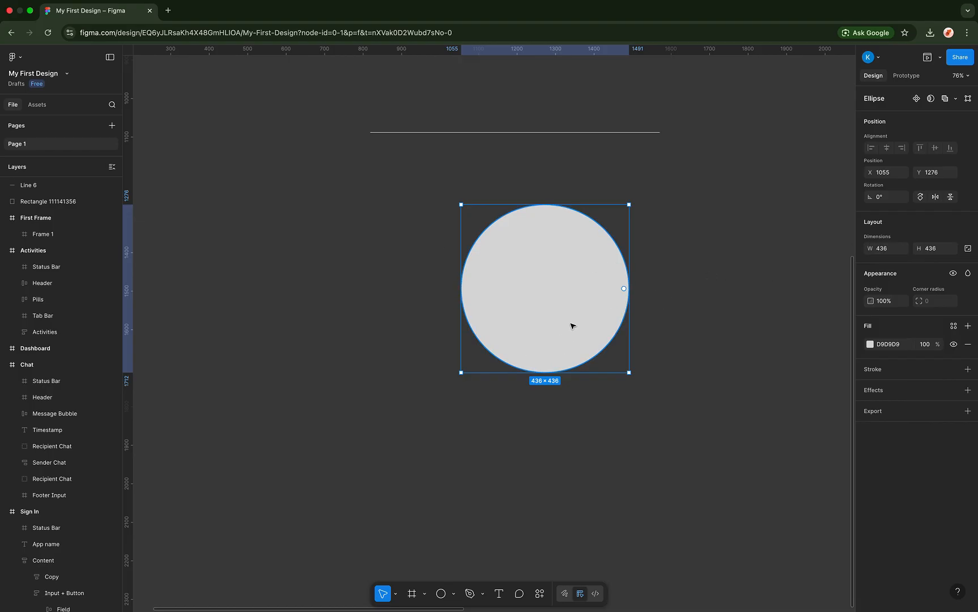
pyautogui.moveTo(582, 318); pyautogui.dragTo(557, 304)
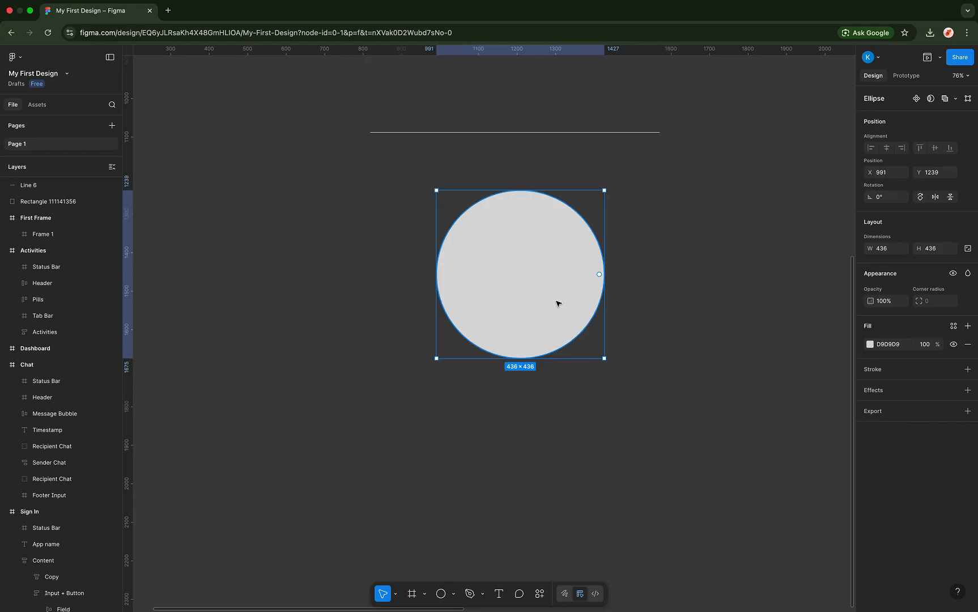
pyautogui.press('Delete')
pyautogui.click(453, 593)
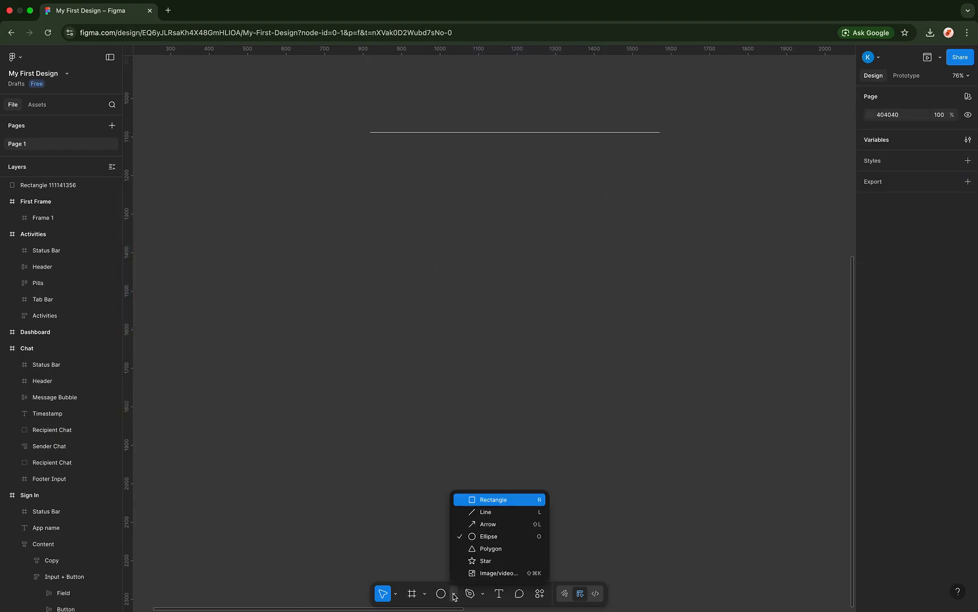
# - Draw a trial 494×494 polygon, vary its sides and corner radius up to nine sides, then delete it
pyautogui.click(487, 548)
pyautogui.moveTo(436, 215); pyautogui.dragTo(613, 405)
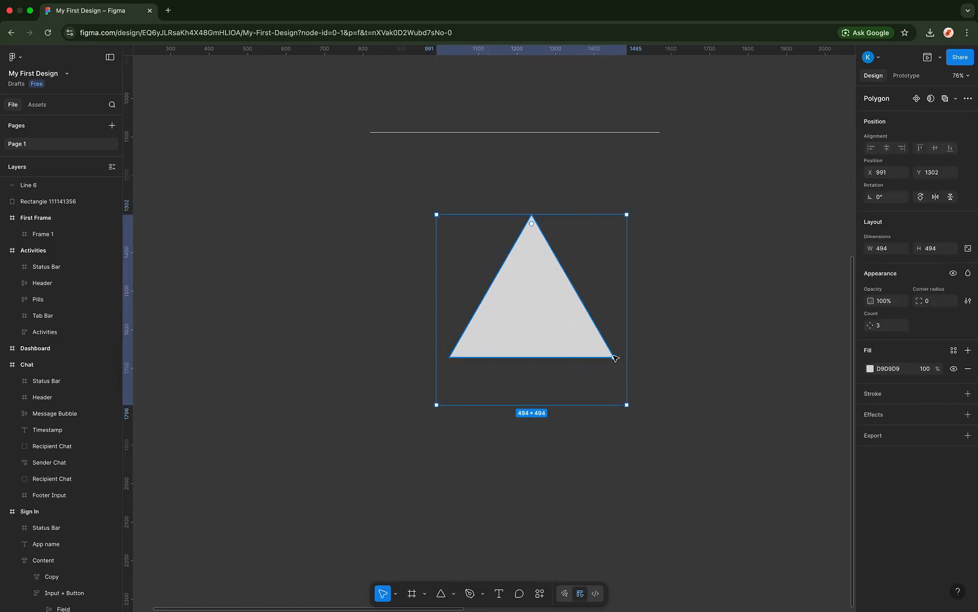
pyautogui.moveTo(614, 357)
pyautogui.mouseDown()
pyautogui.moveTo(616, 272)
pyautogui.moveTo(607, 267)
pyautogui.moveTo(616, 351)
pyautogui.mouseUp()
pyautogui.moveTo(617, 346); pyautogui.dragTo(571, 280)
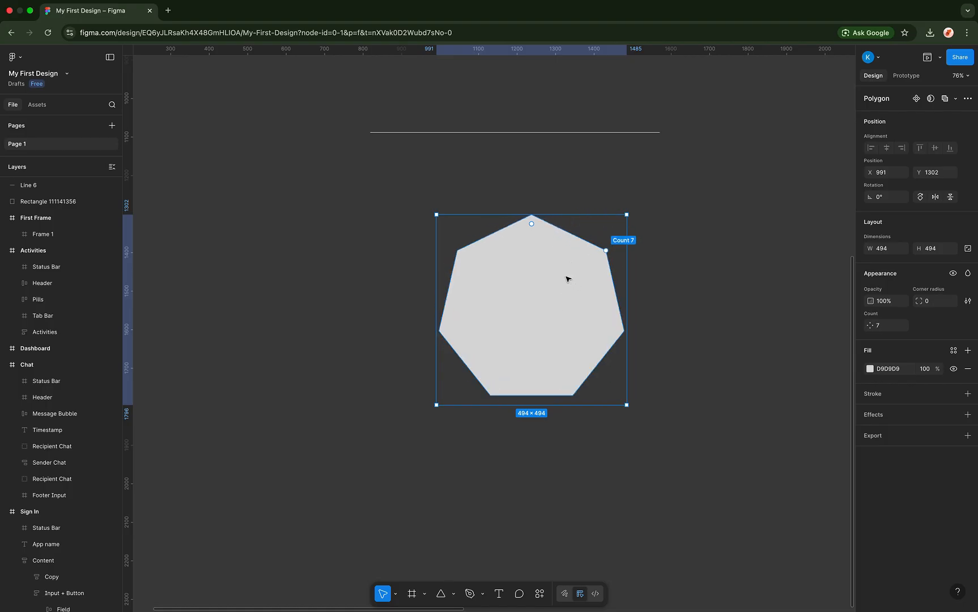
pyautogui.moveTo(533, 224)
pyautogui.mouseDown()
pyautogui.moveTo(549, 292)
pyautogui.moveTo(543, 240)
pyautogui.mouseUp()
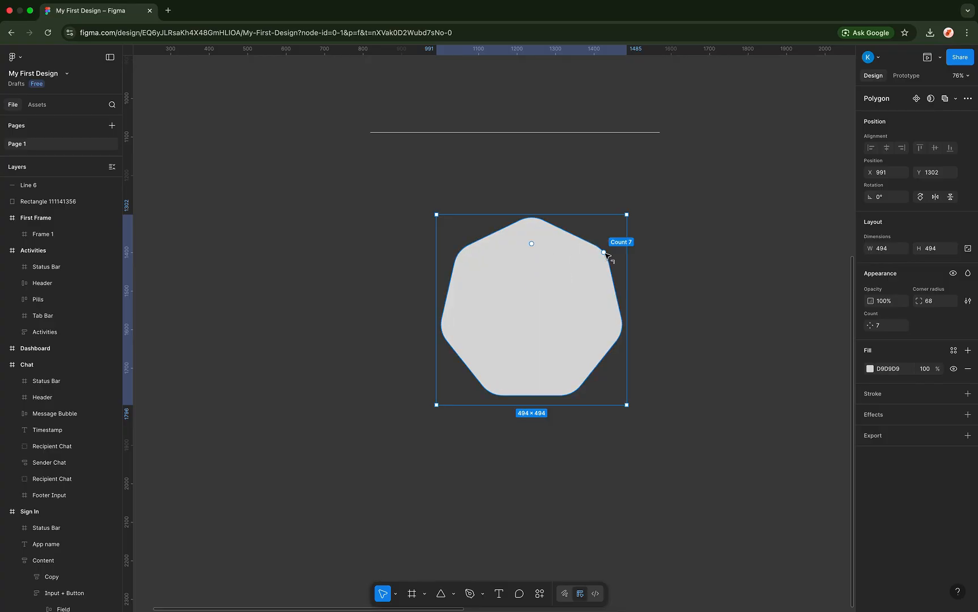
pyautogui.moveTo(604, 252); pyautogui.dragTo(601, 379)
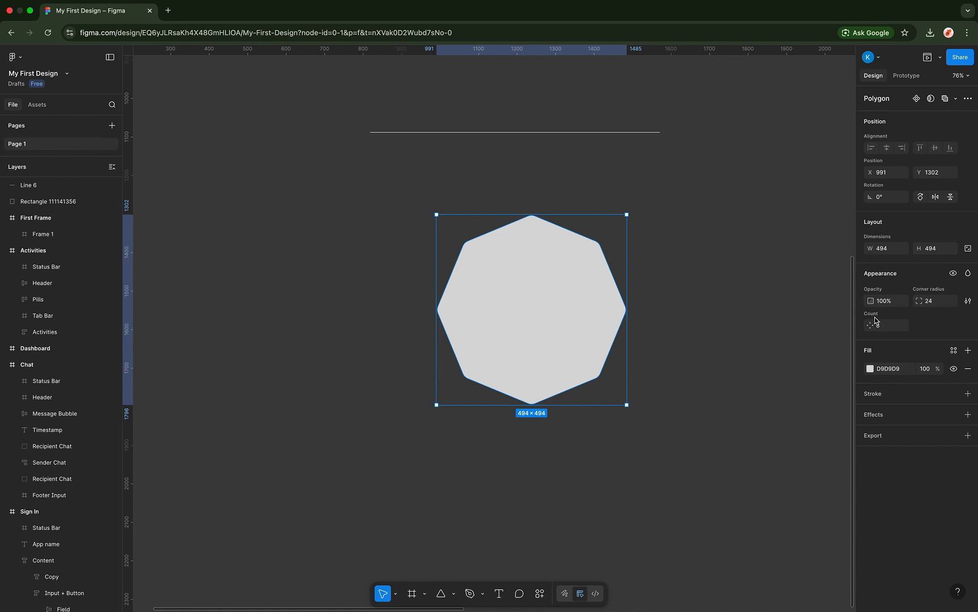
pyautogui.moveTo(870, 325); pyautogui.dragTo(818, 336)
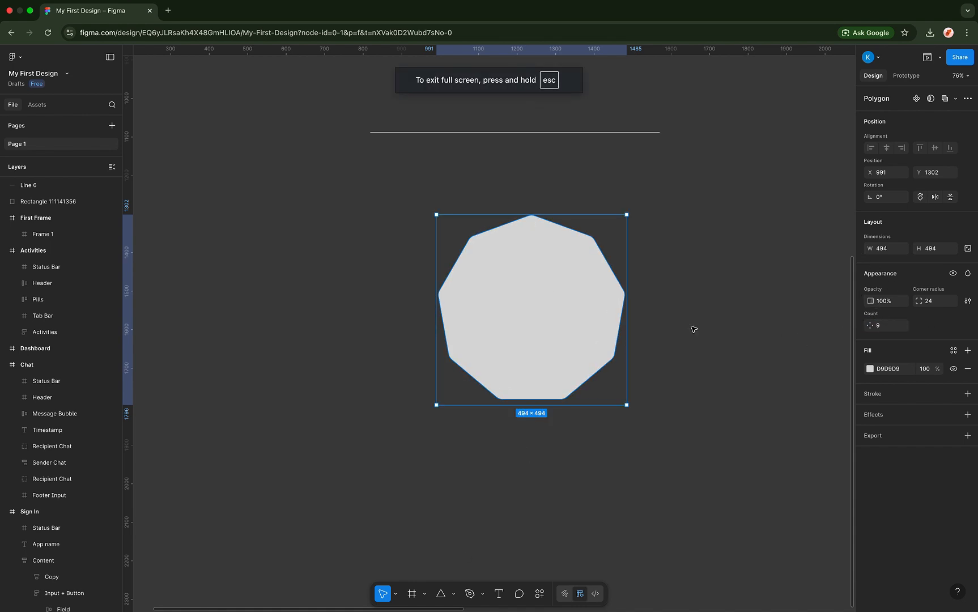
pyautogui.press('Delete')
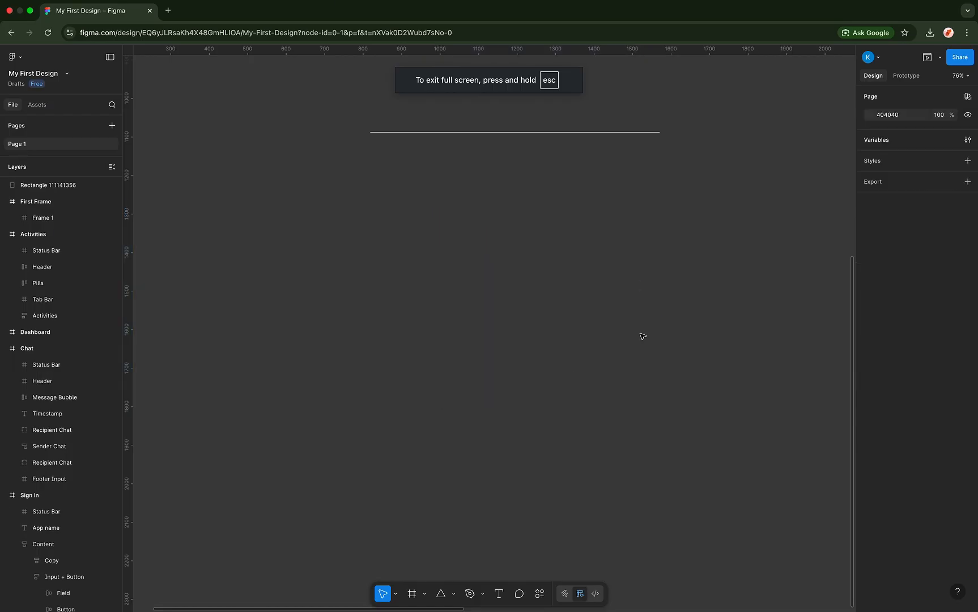
pyautogui.click(453, 593)
pyautogui.click(490, 561)
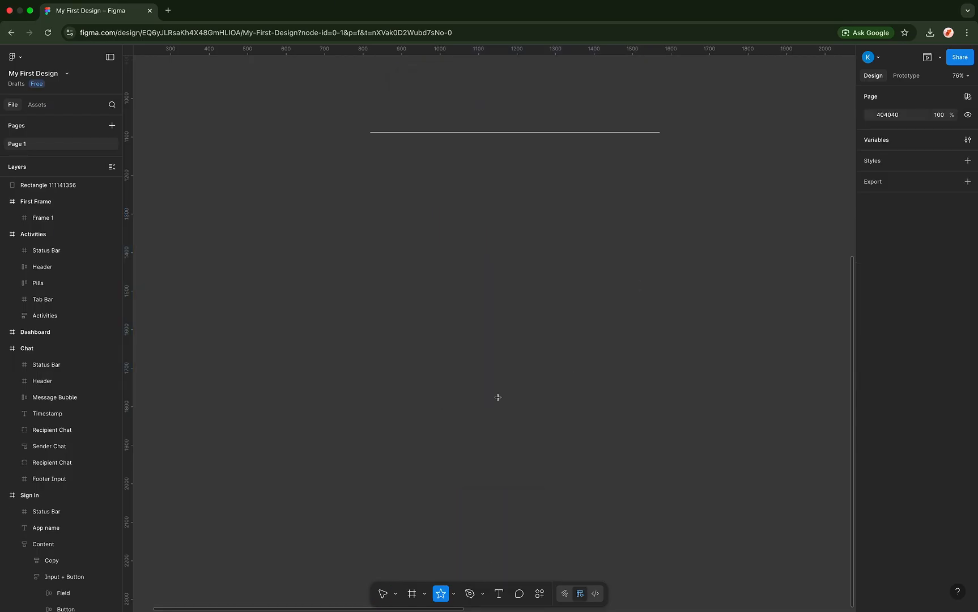
pyautogui.moveTo(458, 249); pyautogui.dragTo(636, 427)
pyautogui.moveTo(568, 311)
pyautogui.mouseDown()
pyautogui.moveTo(552, 343)
pyautogui.moveTo(596, 292)
pyautogui.moveTo(574, 322)
pyautogui.moveTo(585, 306)
pyautogui.moveTo(572, 321)
pyautogui.moveTo(565, 313)
pyautogui.mouseUp()
pyautogui.moveTo(548, 261); pyautogui.dragTo(574, 327)
pyautogui.click(651, 285)
pyautogui.click(559, 324)
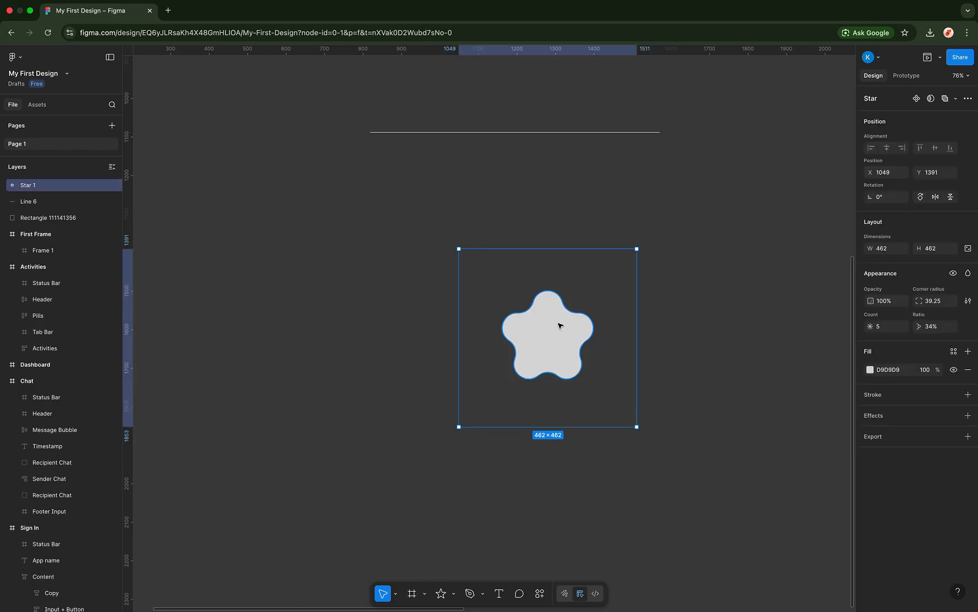
pyautogui.press('Delete')
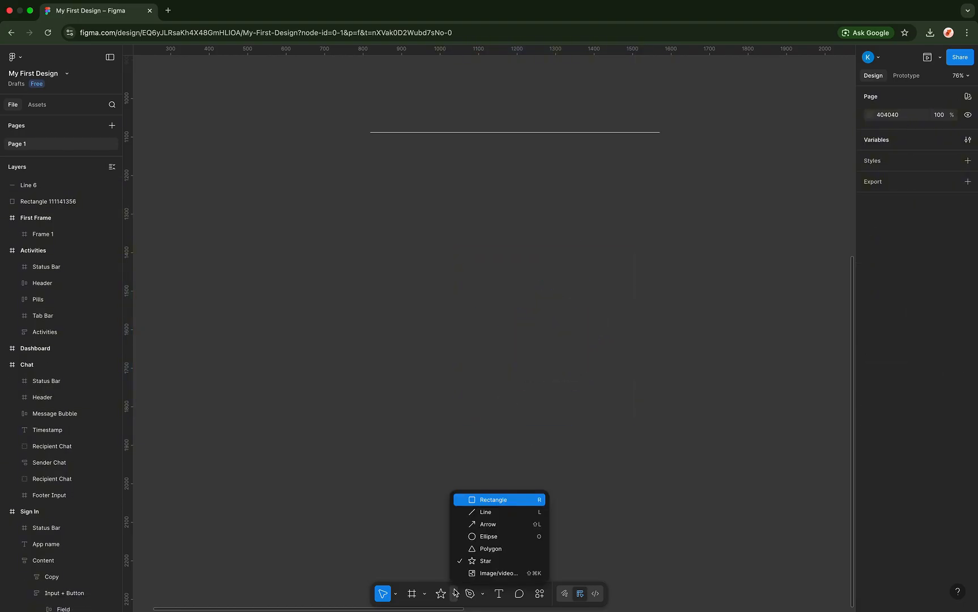
pyautogui.click(453, 593)
pyautogui.click(493, 574)
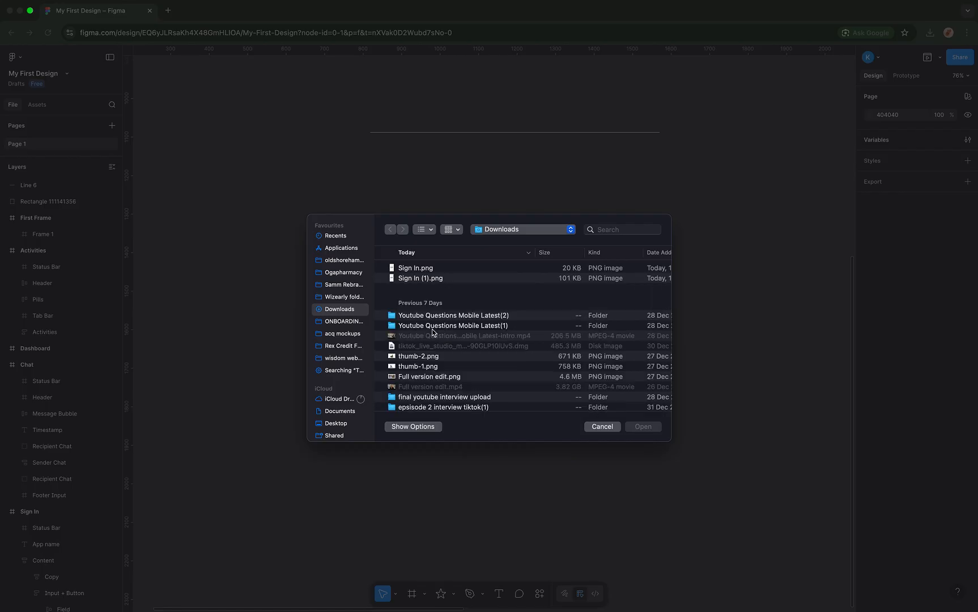
pyautogui.scroll(-3, 426, 373)
pyautogui.scroll(-1, 426, 375)
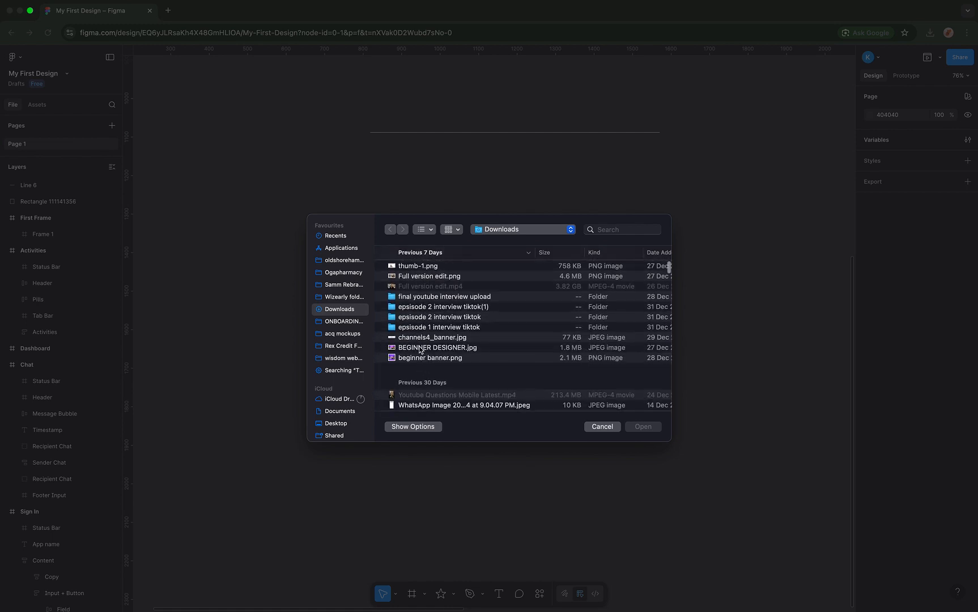
pyautogui.click(421, 347)
pyautogui.click(643, 425)
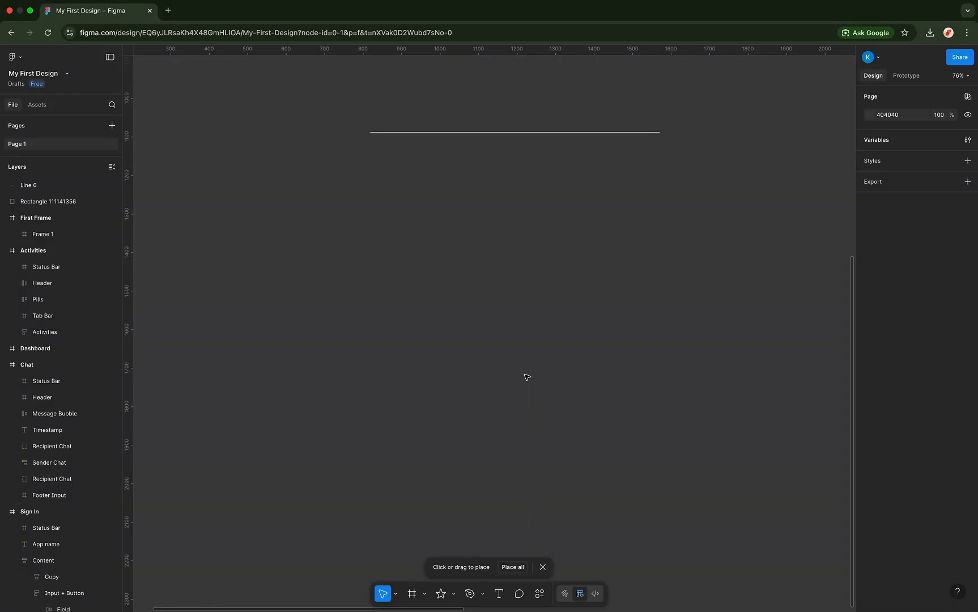
pyautogui.click(479, 309)
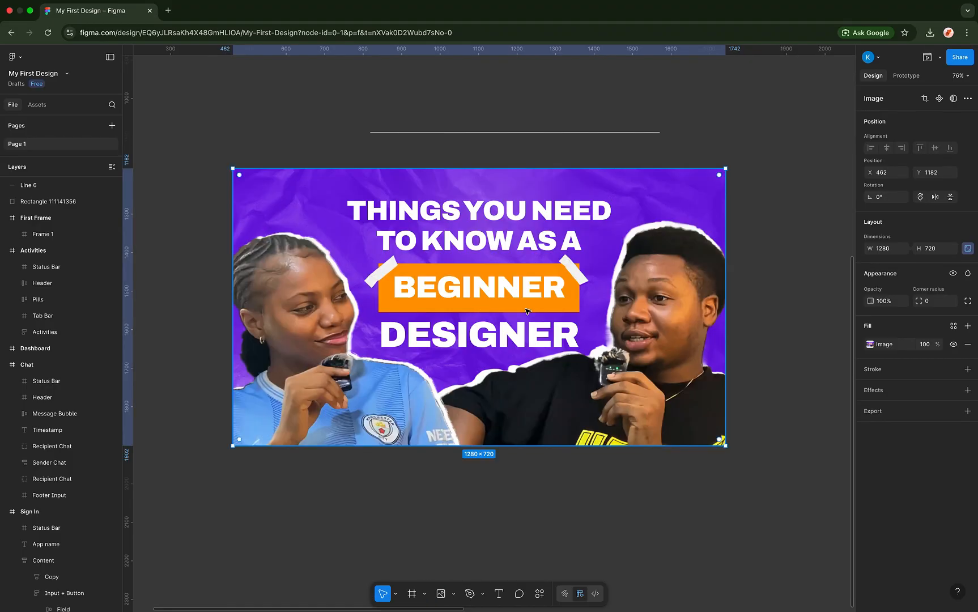
pyautogui.press('Delete')
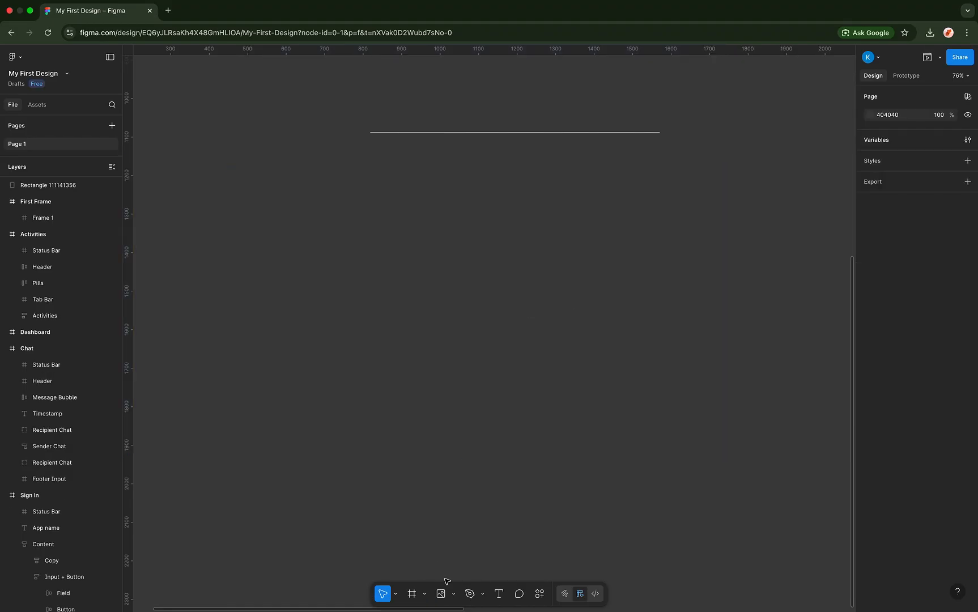
# - Try a test text box with 'teeeh', then erase it and discard the empty box
pyautogui.click(498, 593)
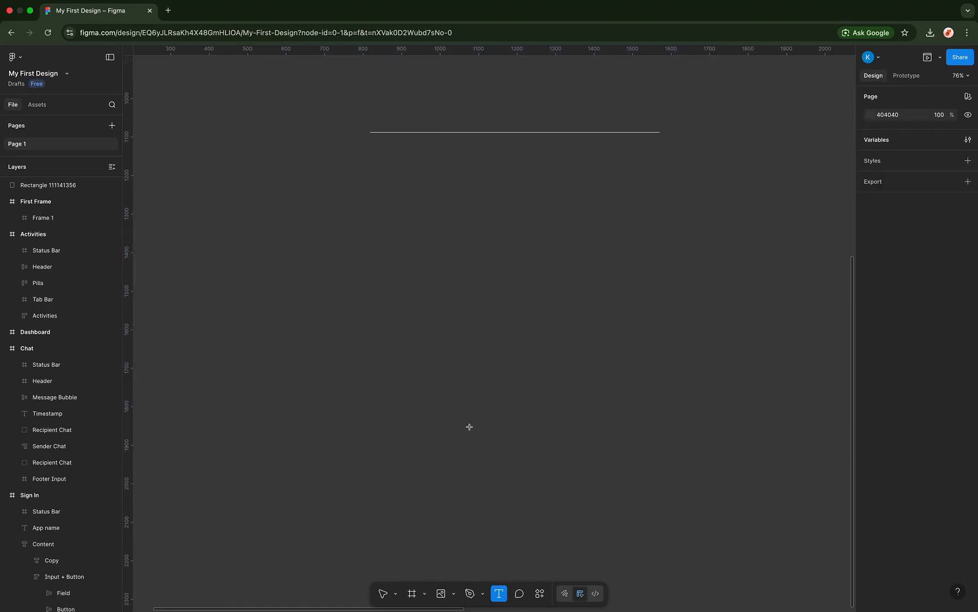
pyautogui.click(437, 242)
pyautogui.write('teeeh')
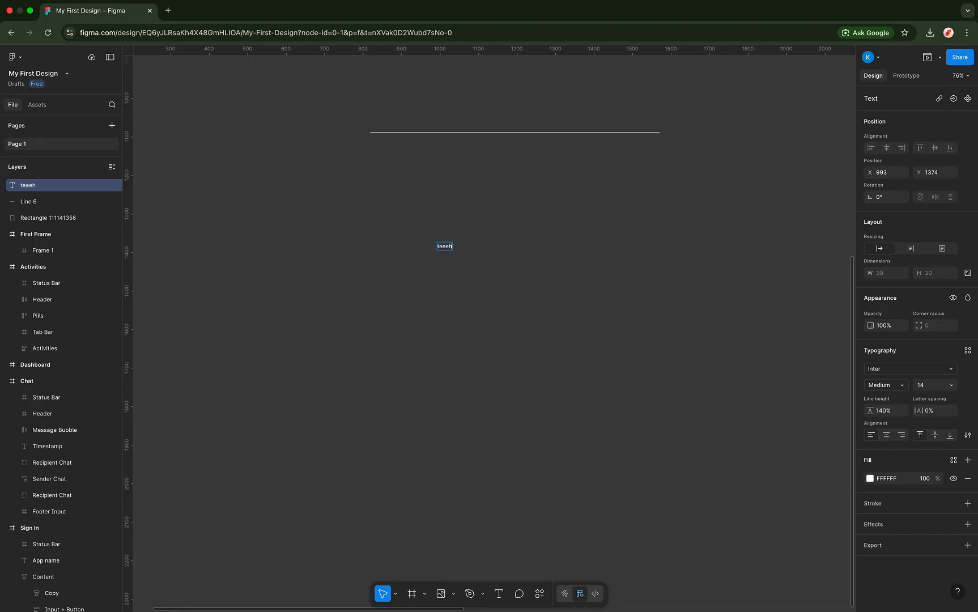
pyautogui.press('BackSpace')
pyautogui.press('BackSpace')
pyautogui.press('BackSpace')
pyautogui.press('BackSpace')
pyautogui.press('BackSpace')
pyautogui.scroll(10, 579, 209)
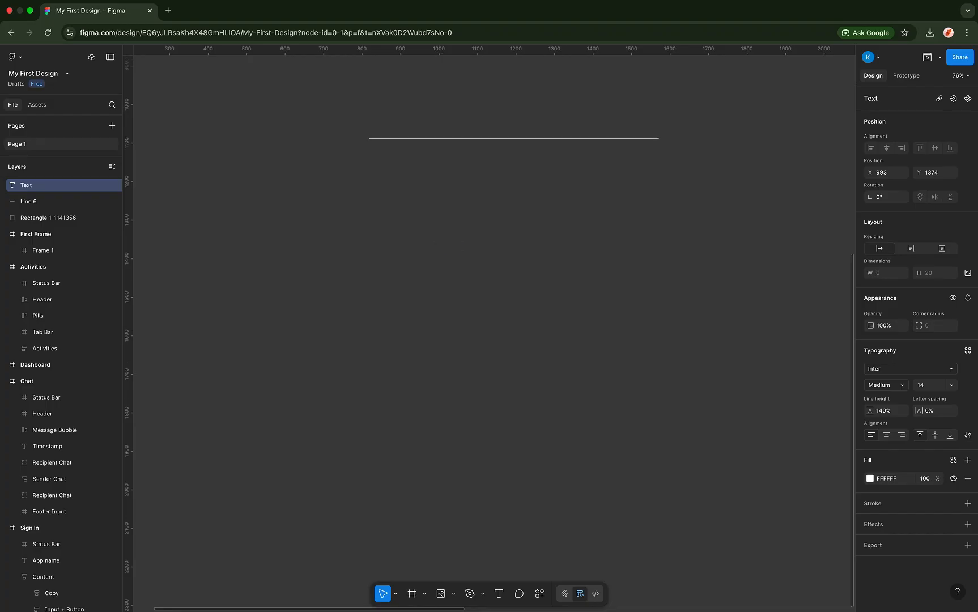
pyautogui.hscroll(10, 589, 215)
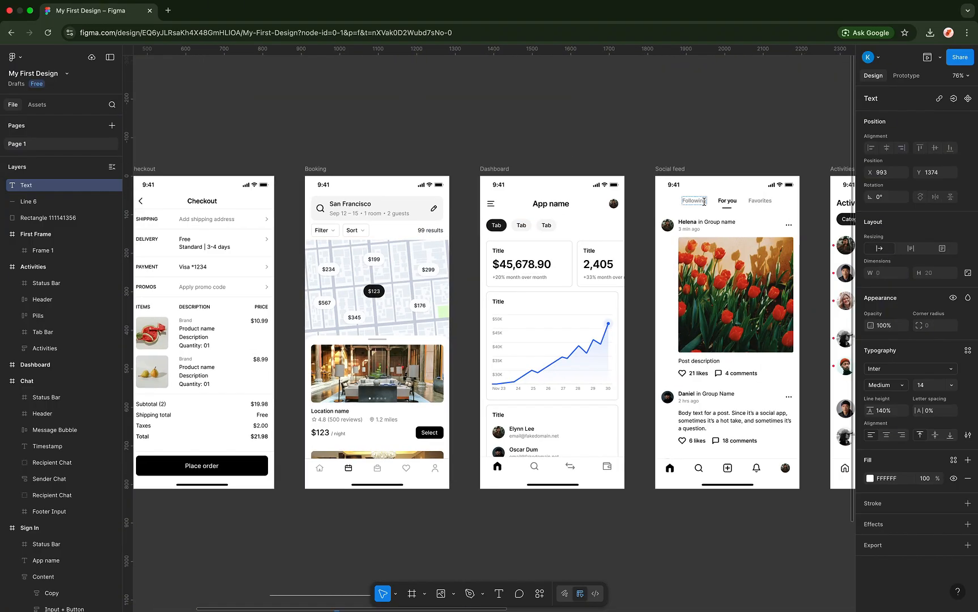
pyautogui.hscroll(15, 673, 218)
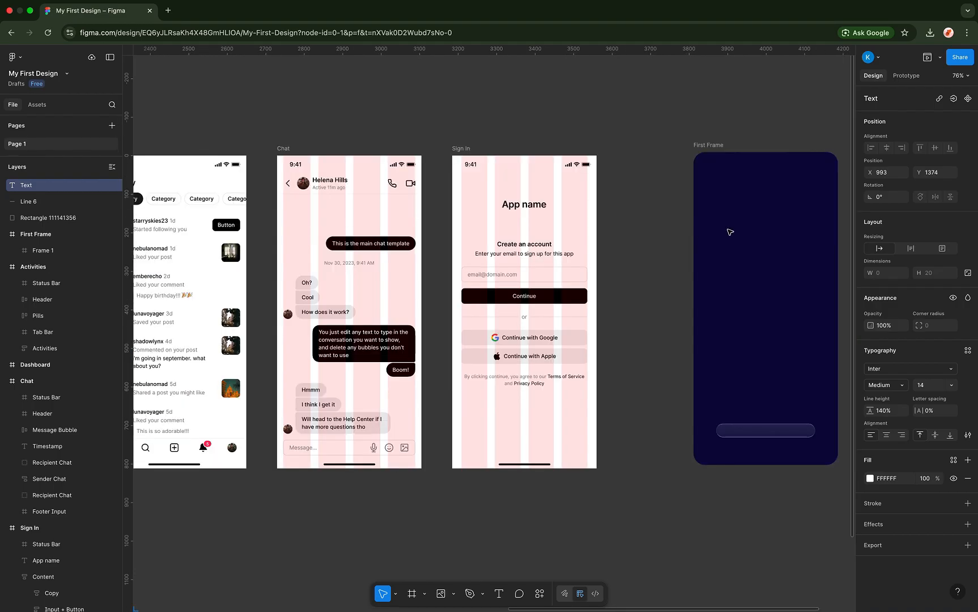
pyautogui.click(749, 287)
# - Add the text 'Hellooooooo' inside First Frame
pyautogui.click(540, 593)
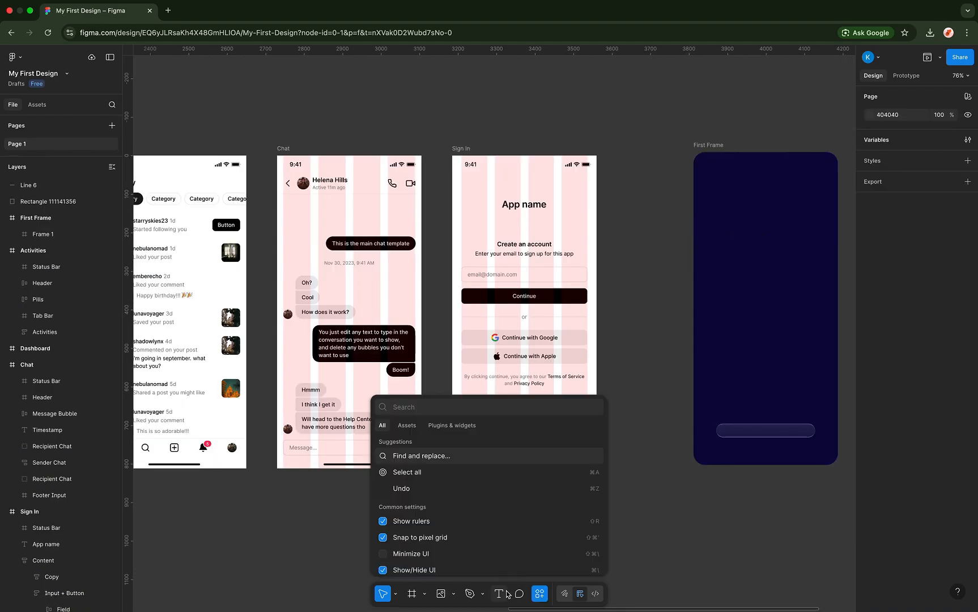
pyautogui.click(499, 594)
pyautogui.click(730, 277)
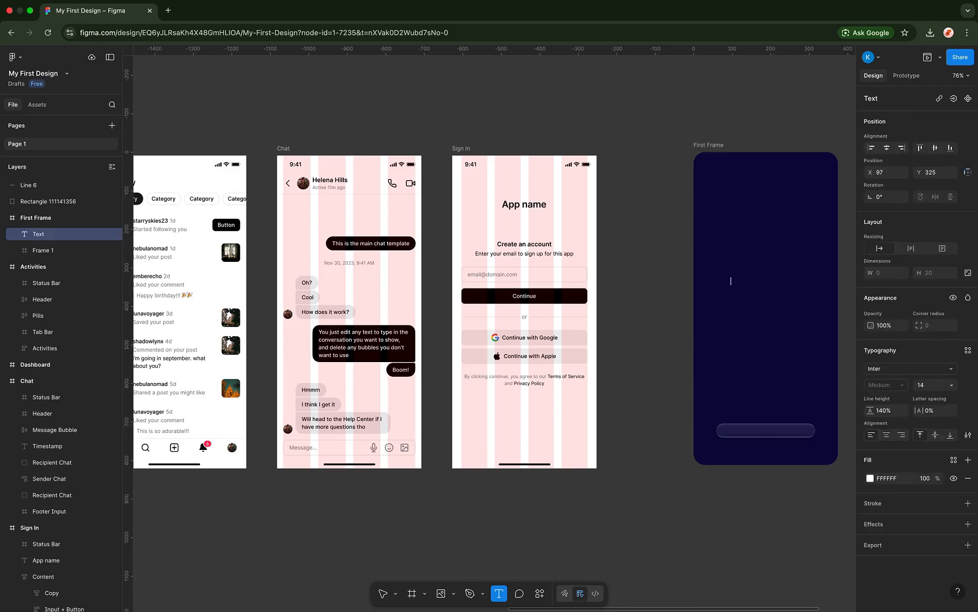
pyautogui.write('h')
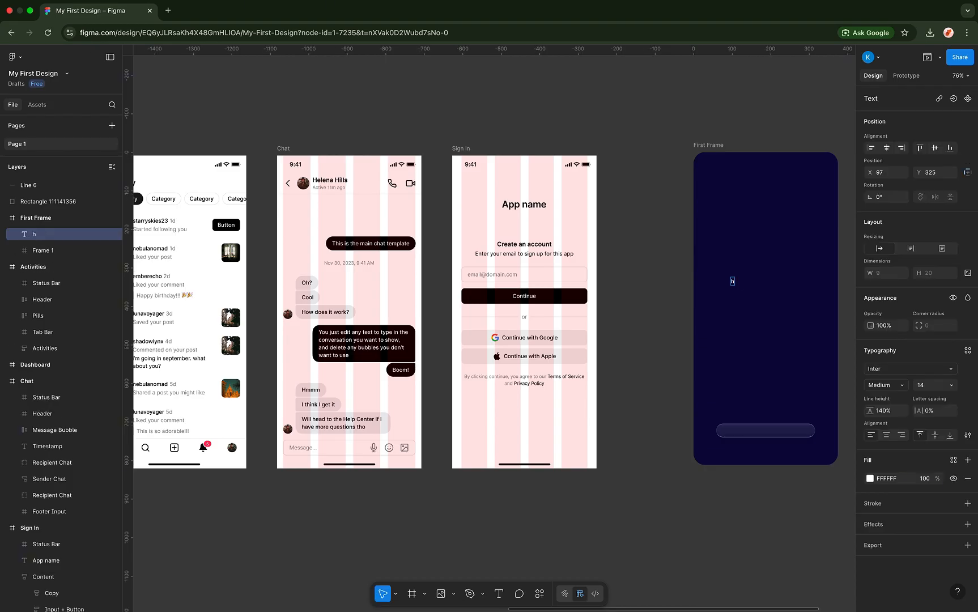
pyautogui.press('BackSpace')
pyautogui.write('h')
pyautogui.press('BackSpace')
pyautogui.write('Hellooooooo')
pyautogui.press('Escape')
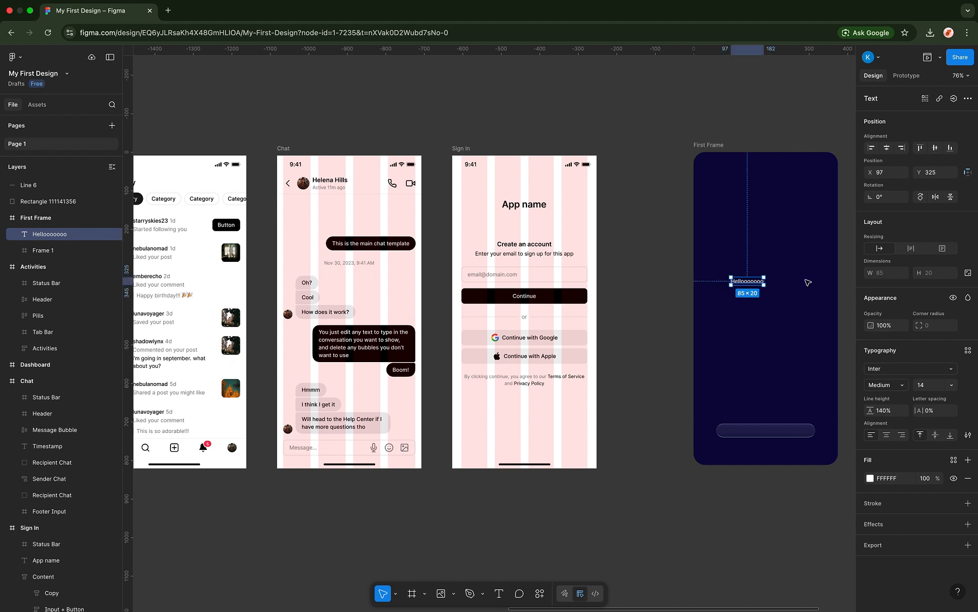
# - Centre the Hellooooooo text horizontally and move it up near the top of First Frame
pyautogui.click(886, 148)
pyautogui.click(935, 147)
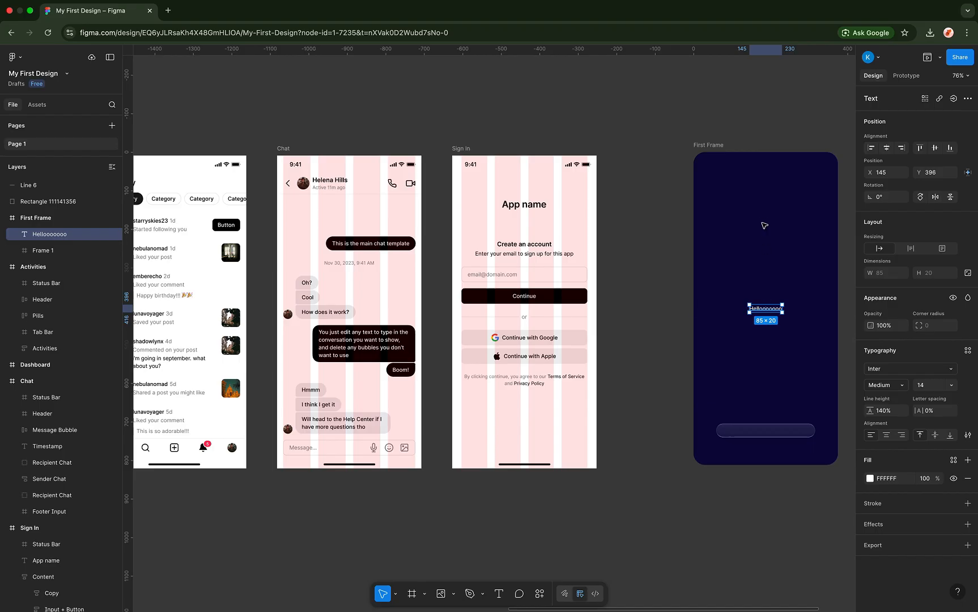
pyautogui.moveTo(763, 225); pyautogui.dragTo(768, 156)
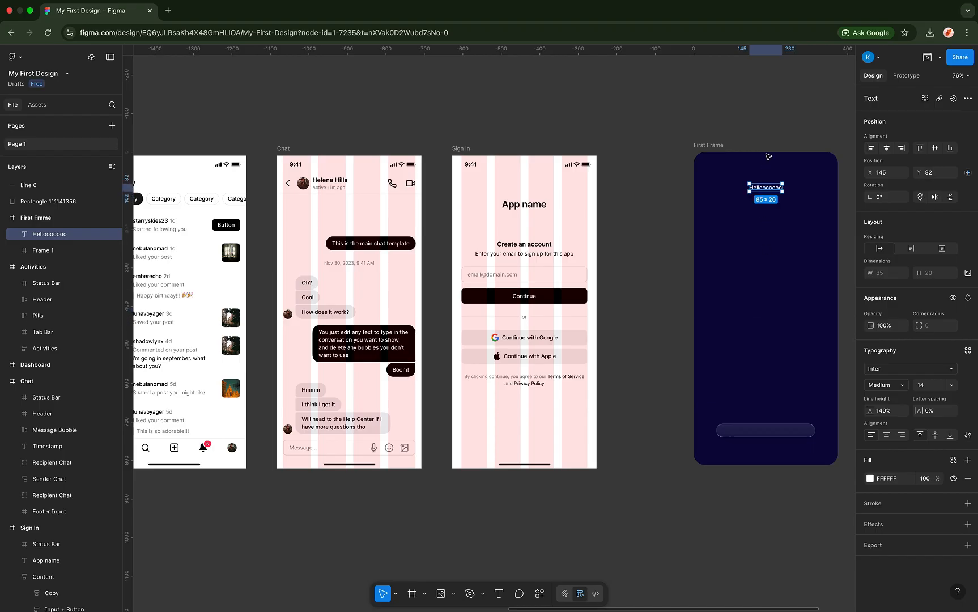
pyautogui.scroll(5, 768, 156)
pyautogui.click(842, 171)
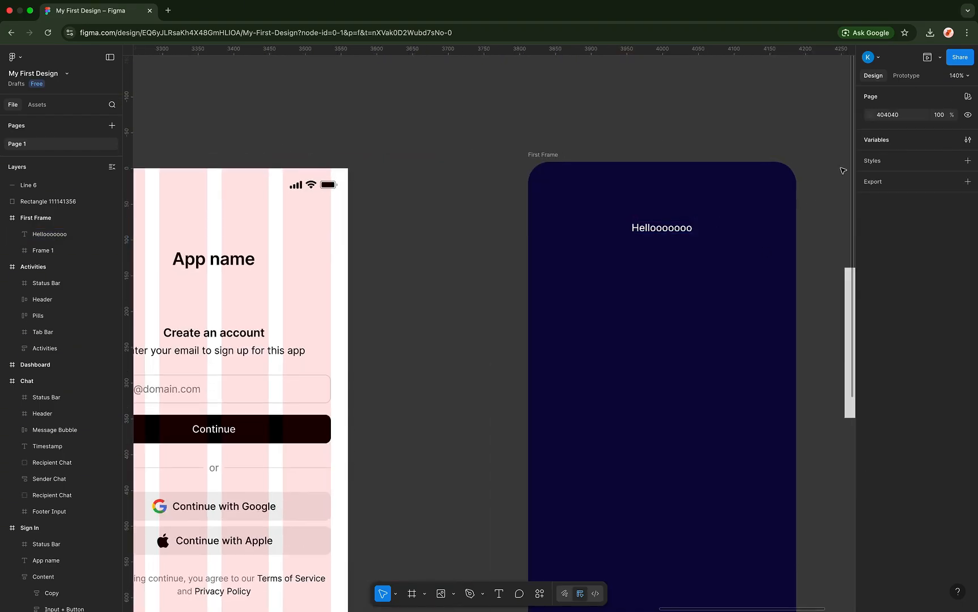
pyautogui.click(672, 225)
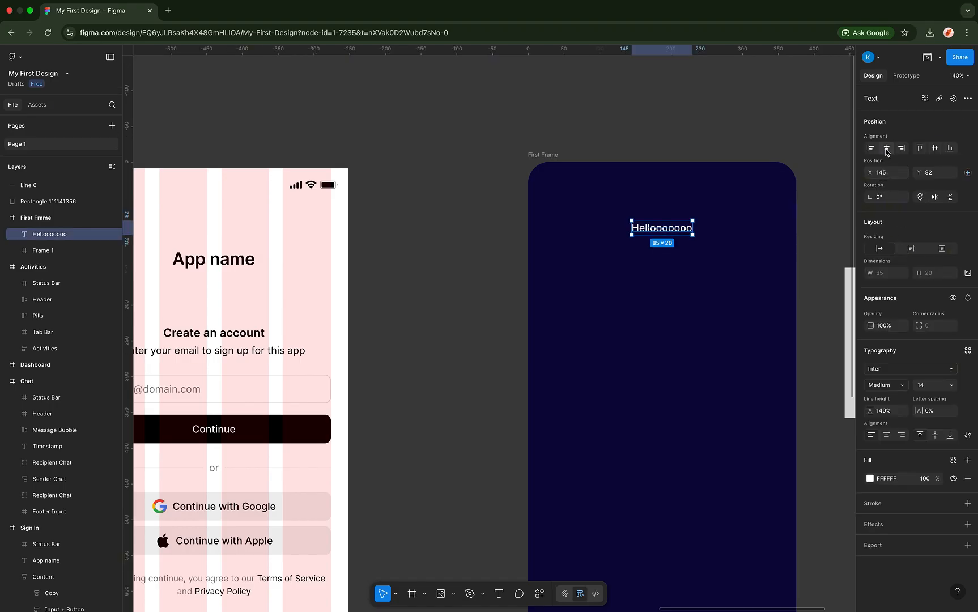
# - Try the alignment options, leaving the text centred horizontally in First Frame
pyautogui.click(873, 149)
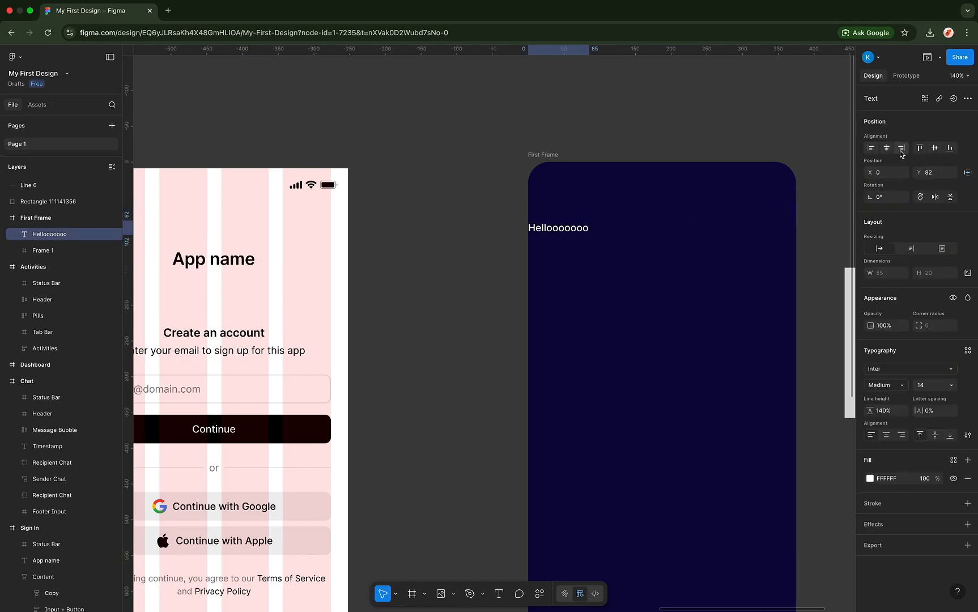
pyautogui.click(901, 149)
pyautogui.click(935, 149)
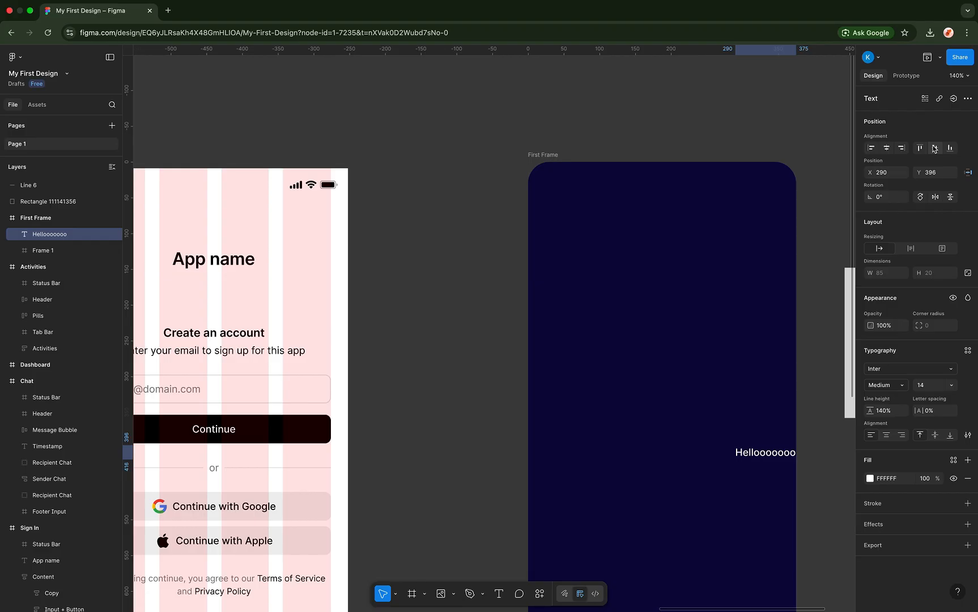
pyautogui.click(887, 148)
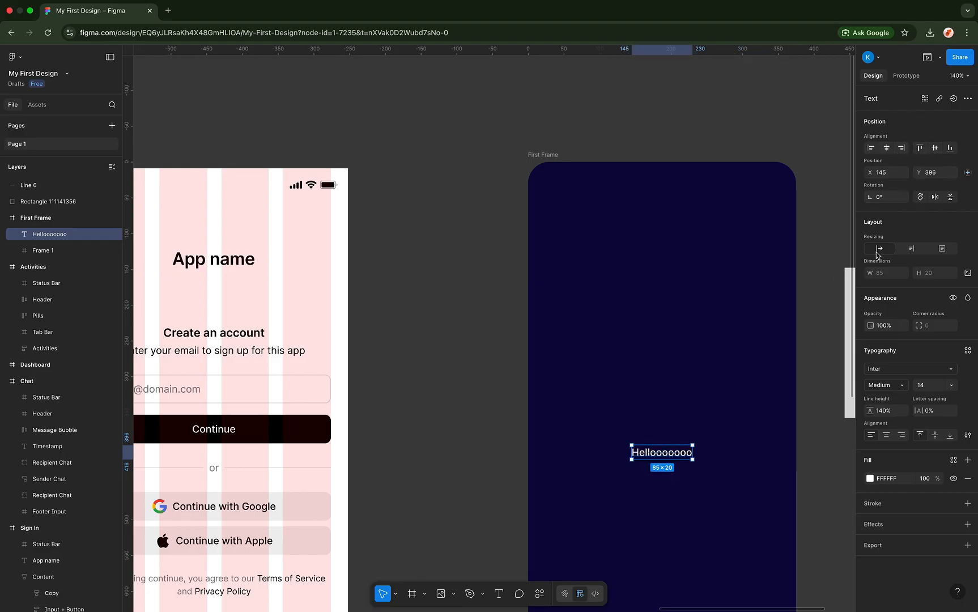
pyautogui.scroll(-5, 757, 309)
pyautogui.scroll(-4, 756, 310)
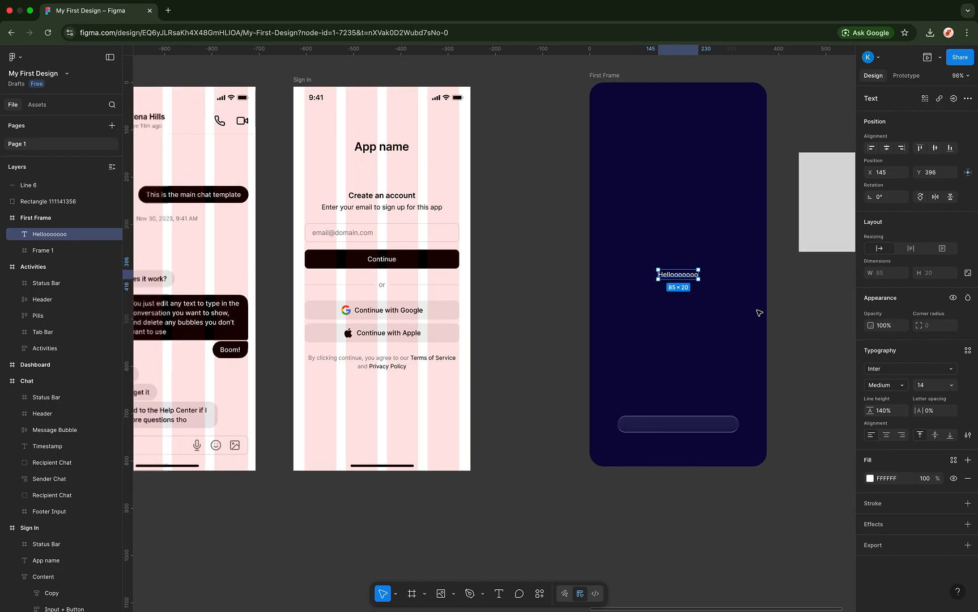
pyautogui.scroll(-2, 759, 313)
pyautogui.scroll(-2, 664, 423)
pyautogui.scroll(1, 664, 424)
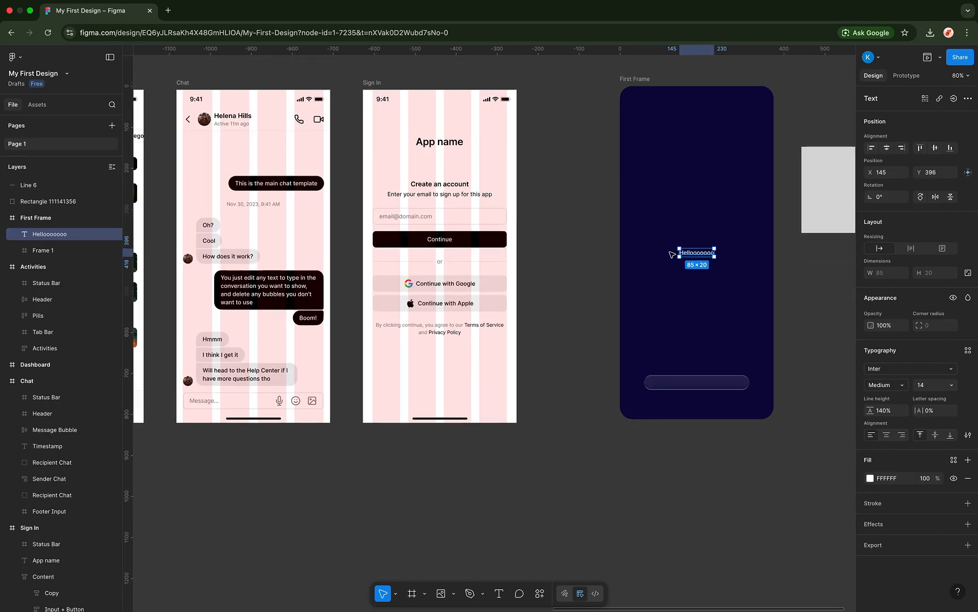
# - Make the Hellooooooo text Bold at 40 px
pyautogui.doubleClick(690, 253)
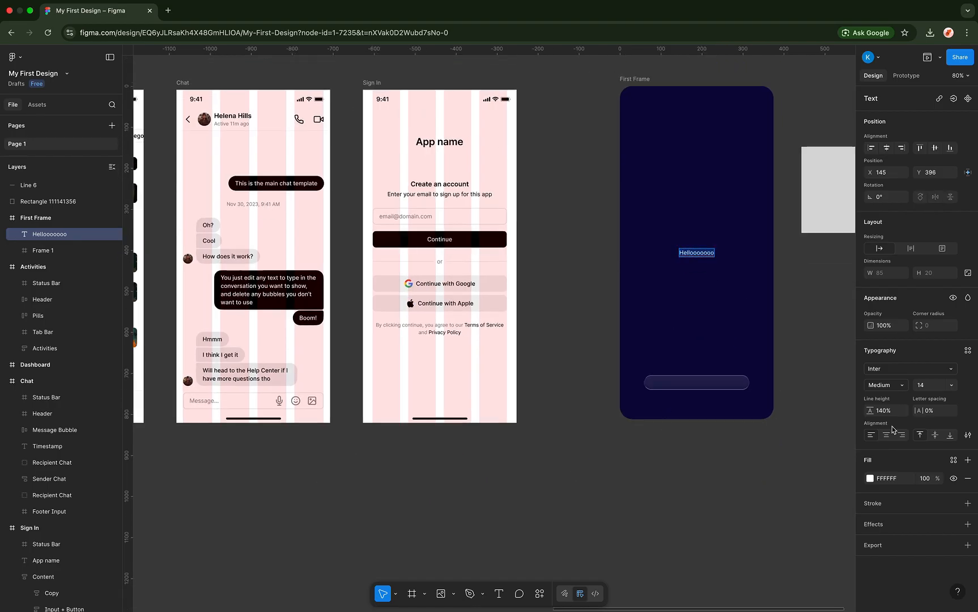
pyautogui.click(903, 385)
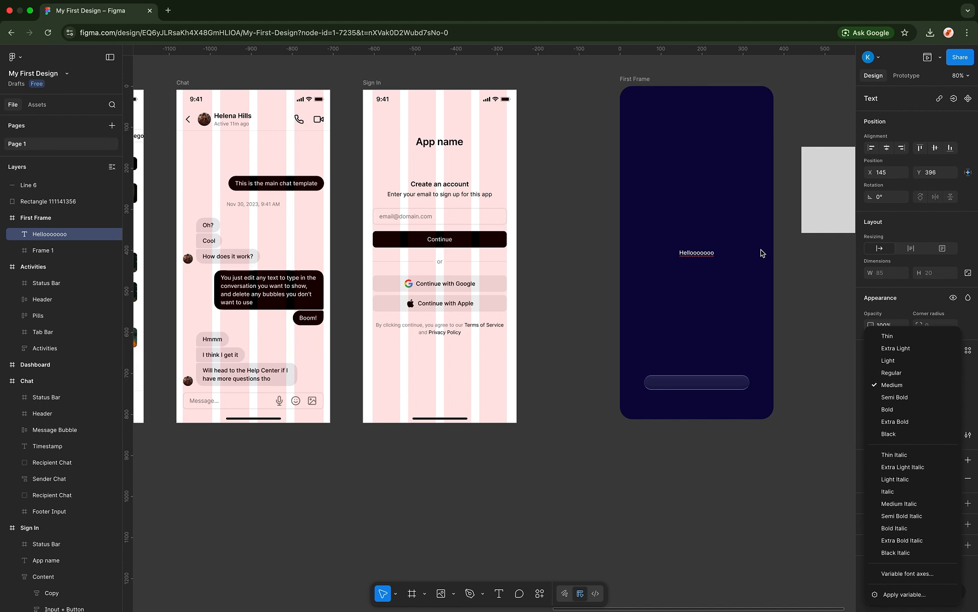
pyautogui.scroll(10, 761, 253)
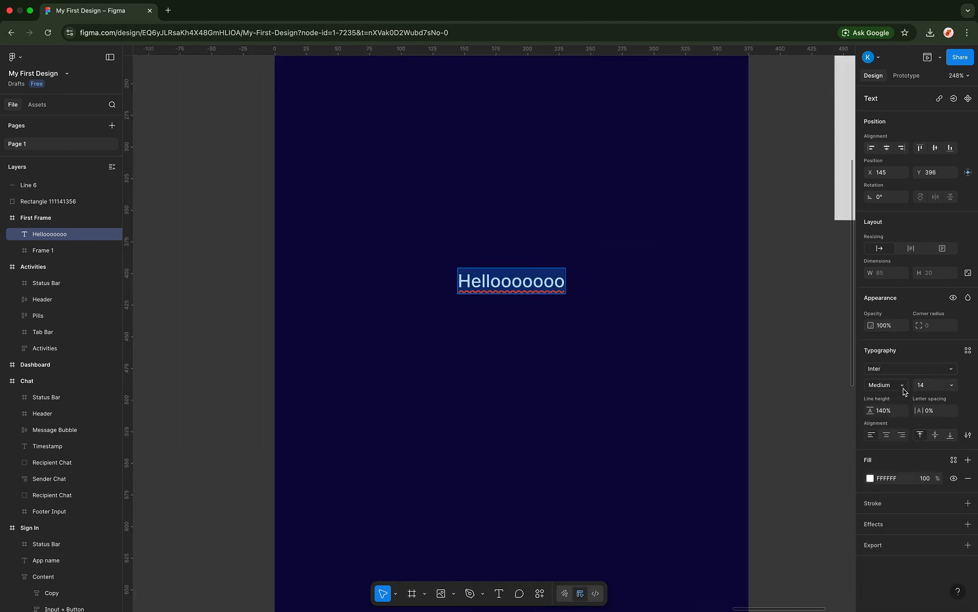
pyautogui.click(903, 386)
pyautogui.click(899, 409)
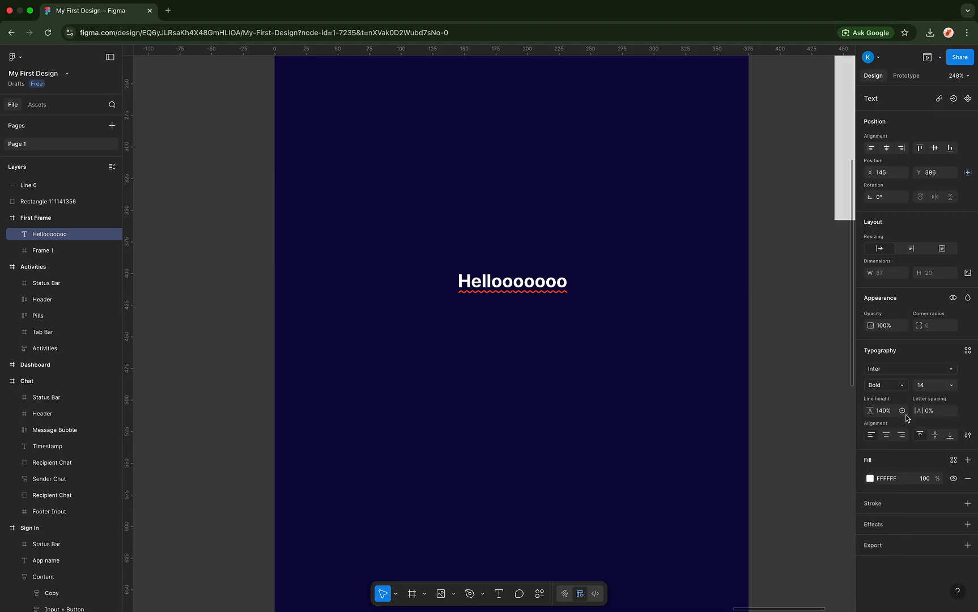
pyautogui.click(946, 386)
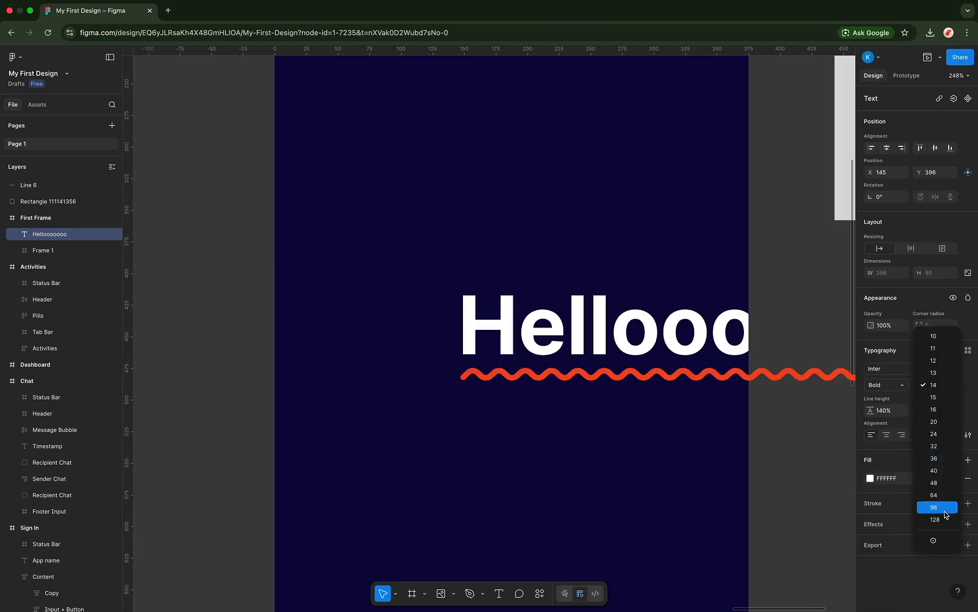
pyautogui.click(941, 472)
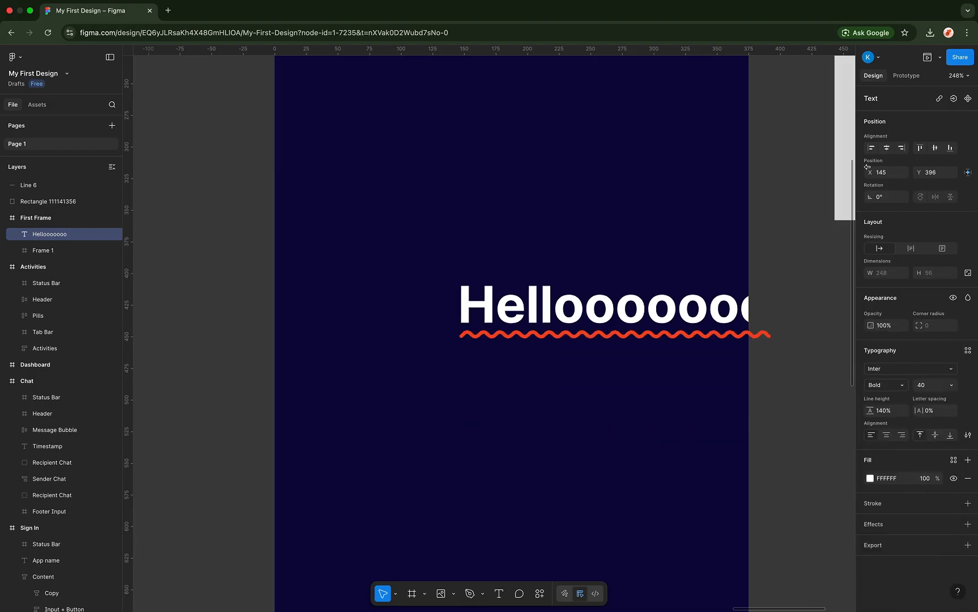
# - Recentre the bold text horizontally and resize its box to fit the content width
pyautogui.click(887, 148)
pyautogui.scroll(-3, 664, 275)
pyautogui.scroll(2, 663, 275)
pyautogui.hscroll(2, 663, 276)
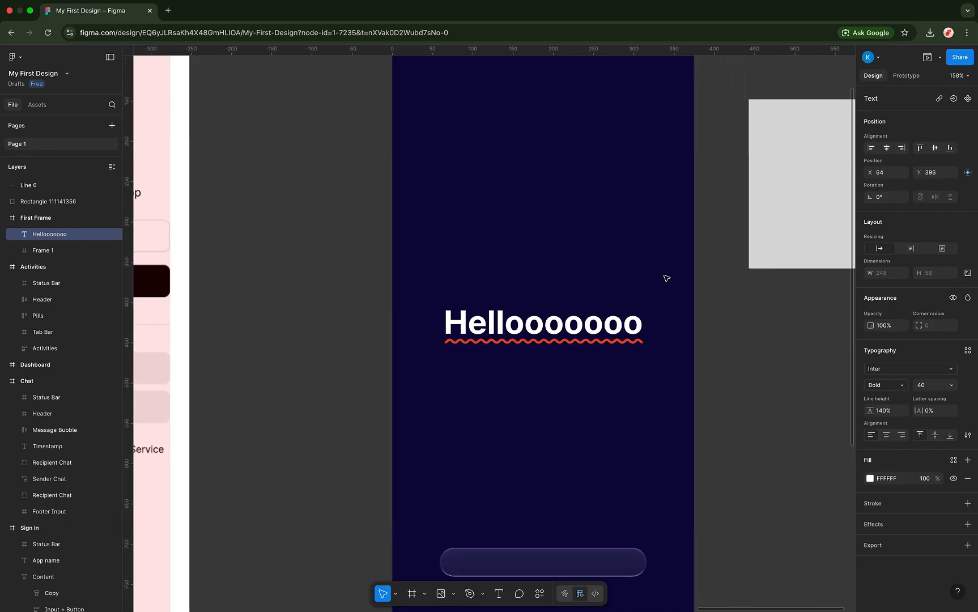
pyautogui.press('Escape')
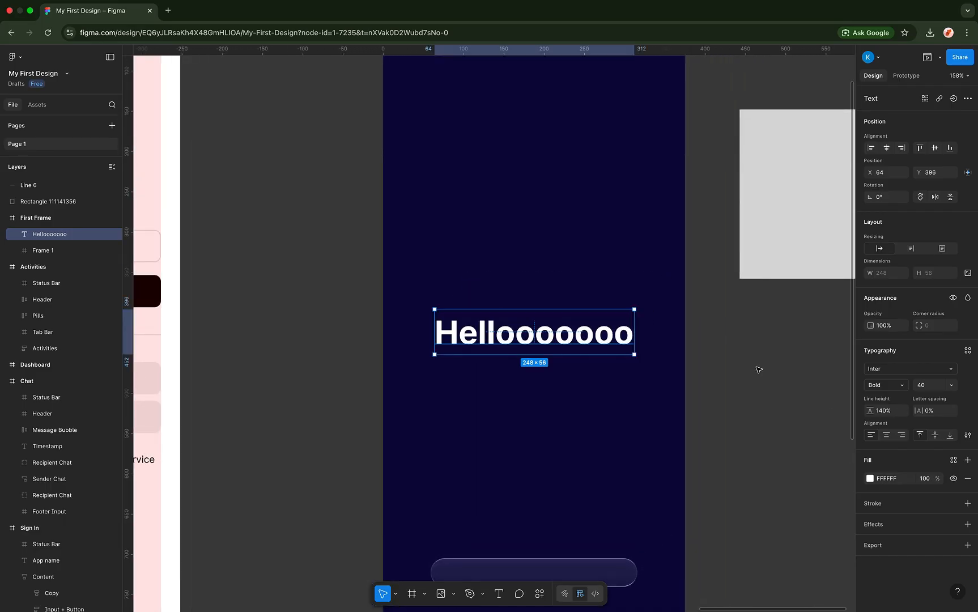
pyautogui.moveTo(633, 335)
pyautogui.mouseDown()
pyautogui.moveTo(545, 338)
pyautogui.moveTo(663, 341)
pyautogui.moveTo(650, 340)
pyautogui.mouseUp()
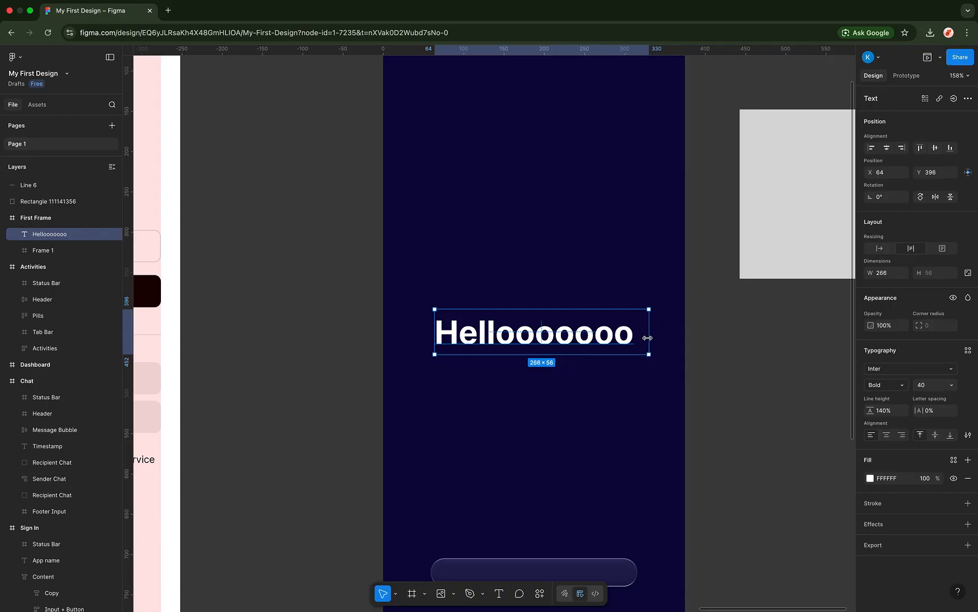
pyautogui.doubleClick(649, 341)
pyautogui.scroll(-5, 650, 341)
pyautogui.click(693, 331)
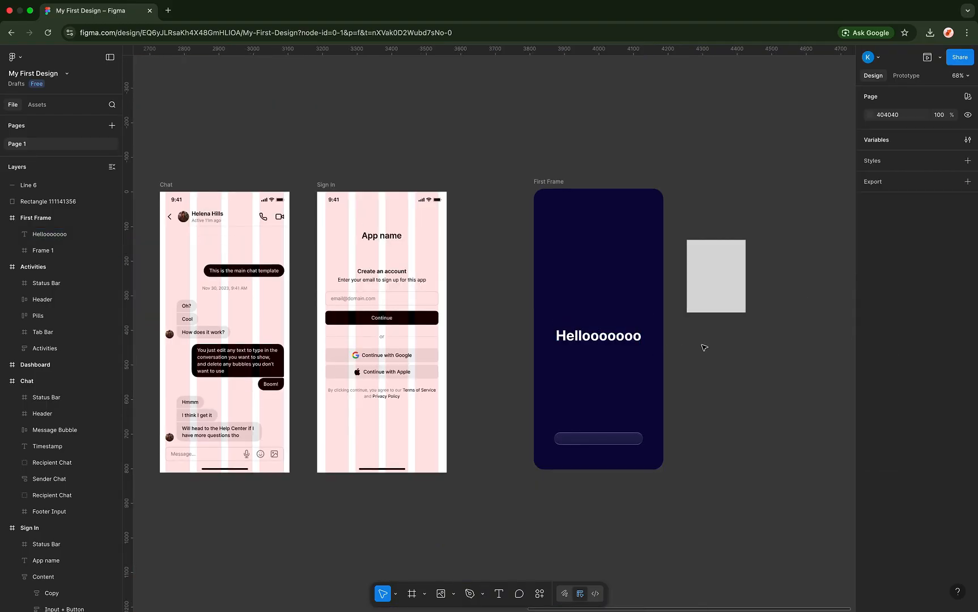
pyautogui.click(586, 343)
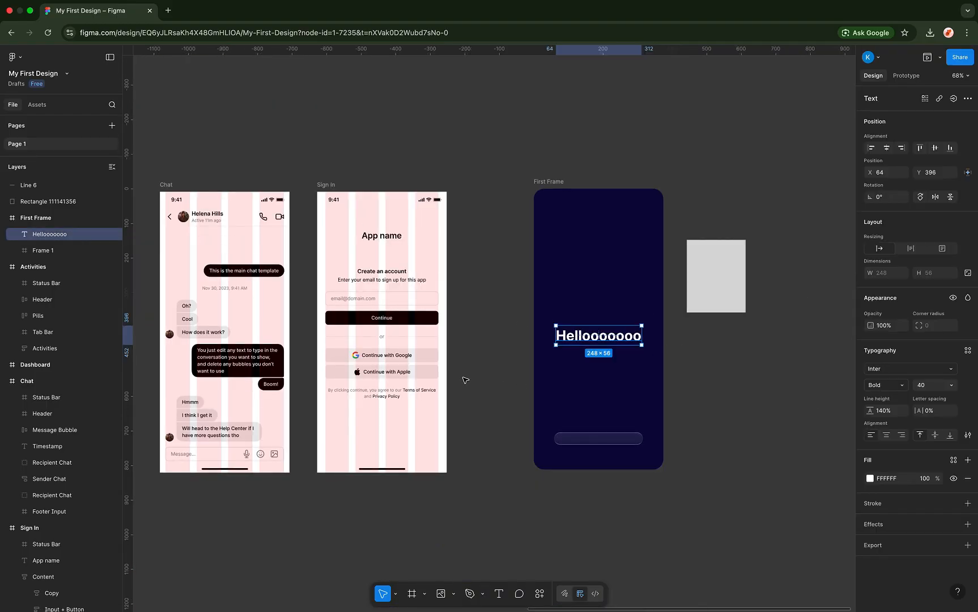
pyautogui.click(519, 593)
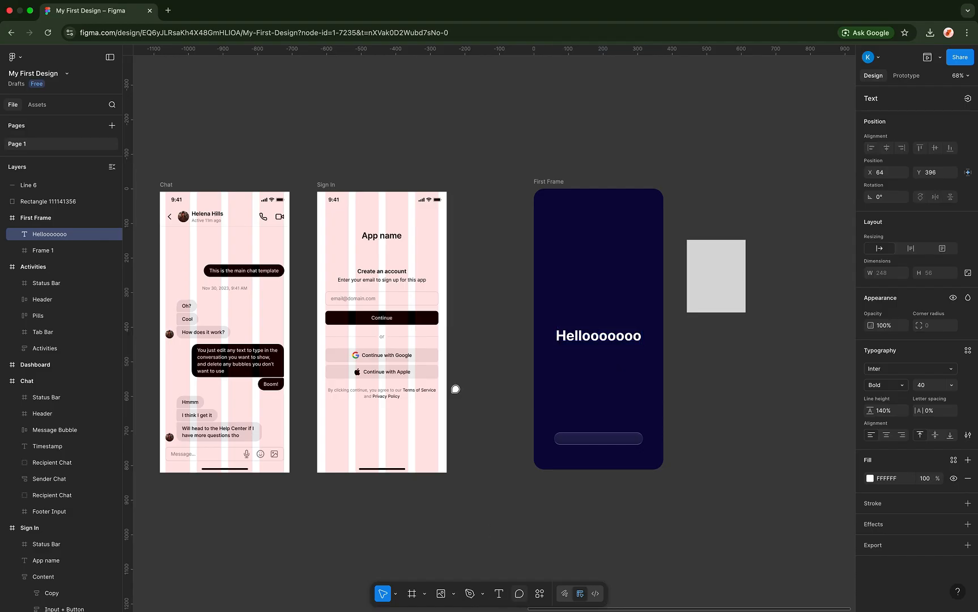
# - Pin a 'please remove' comment on the Dashboard Title card
pyautogui.hscroll(-15, 412, 332)
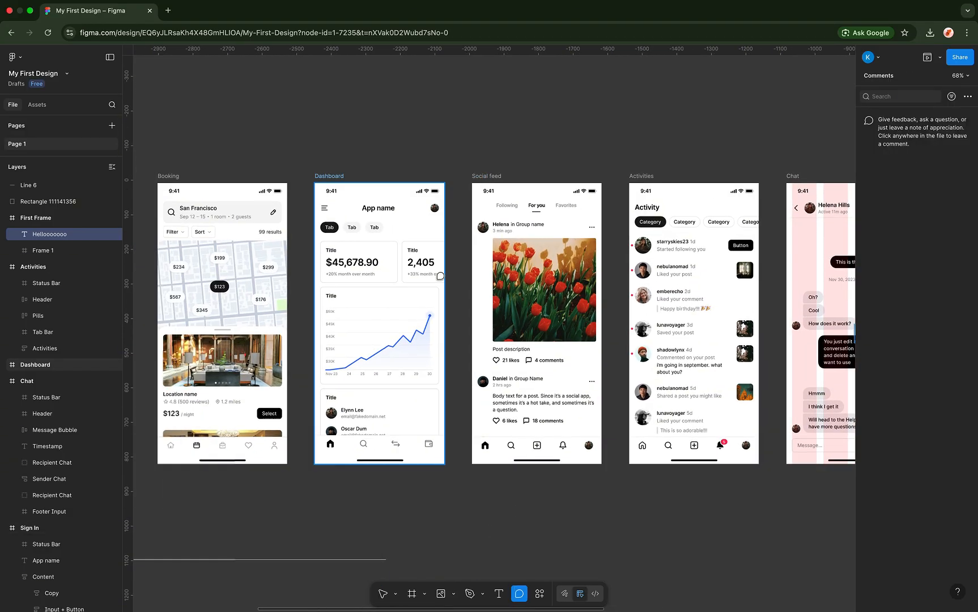
pyautogui.click(369, 256)
pyautogui.write('please rem')
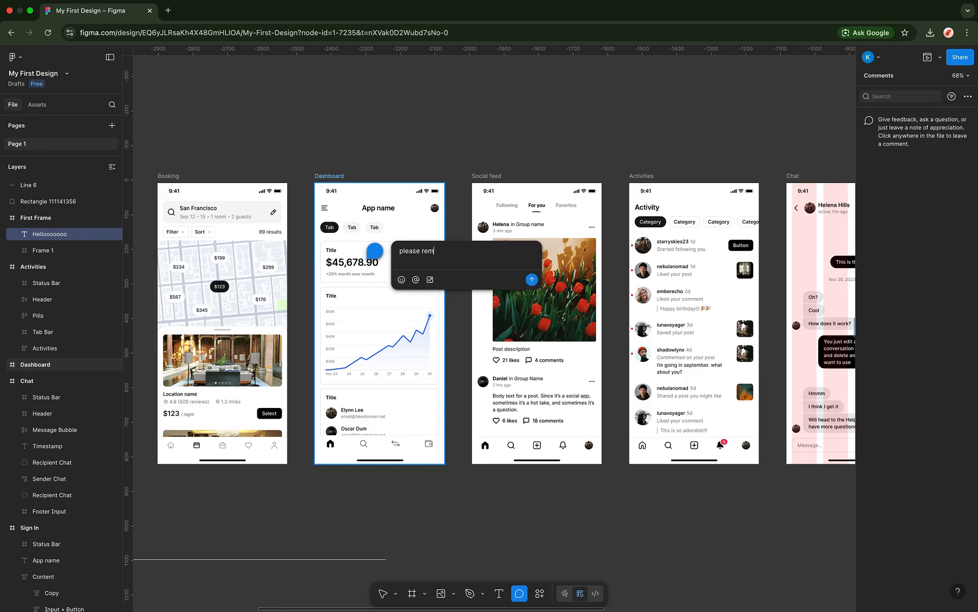
pyautogui.write('ove')
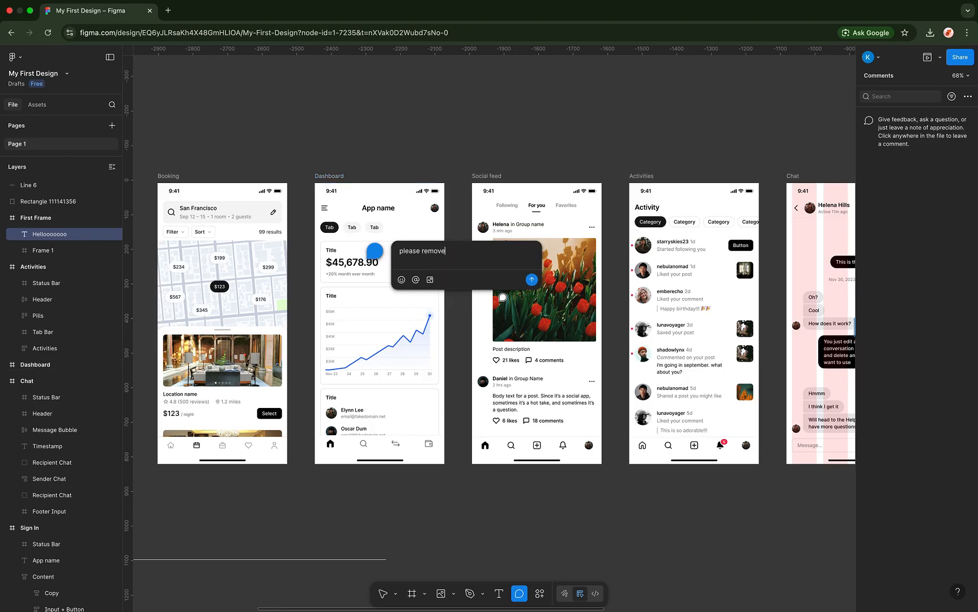
pyautogui.press('Return')
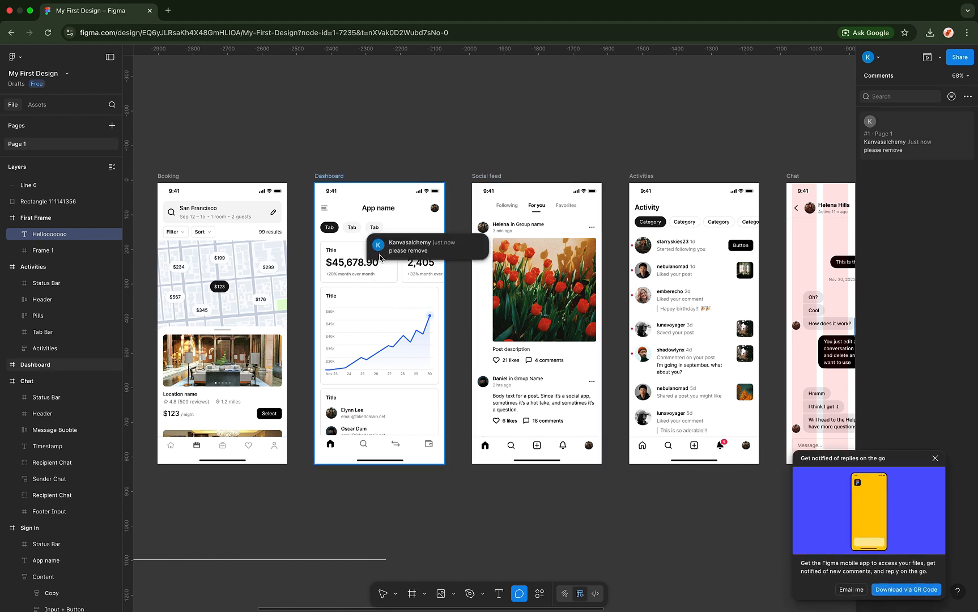
# - Dismiss the mobile app notification, then open and close the comment thread
pyautogui.click(934, 459)
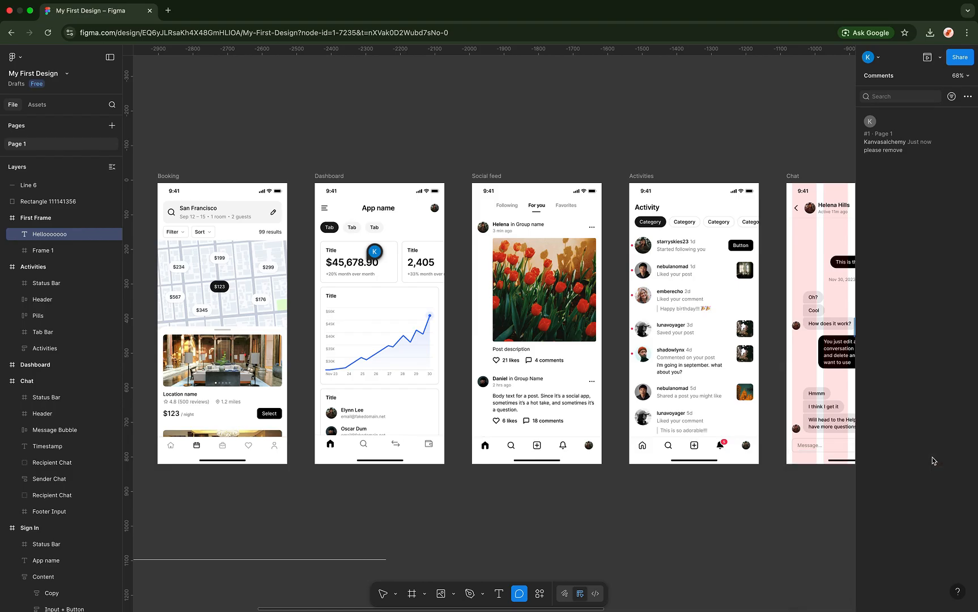
pyautogui.click(376, 252)
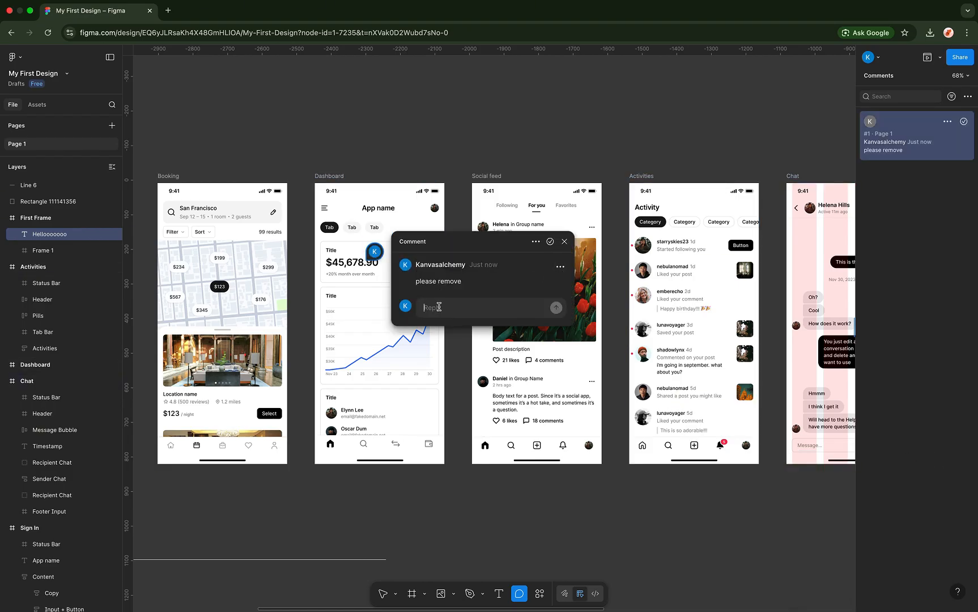
pyautogui.click(565, 240)
pyautogui.hscroll(8, 567, 238)
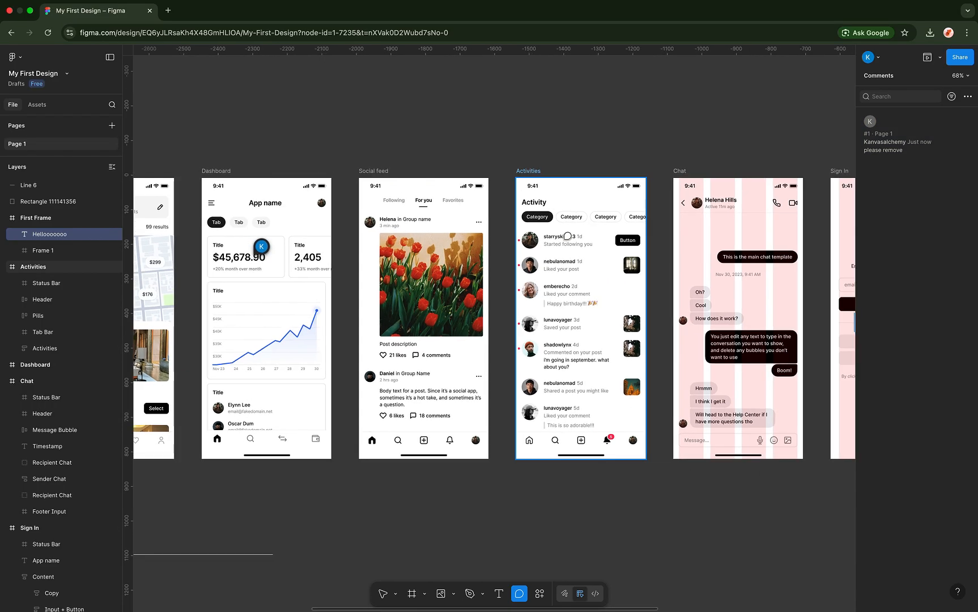
pyautogui.hscroll(5, 567, 236)
pyautogui.scroll(-5, 567, 236)
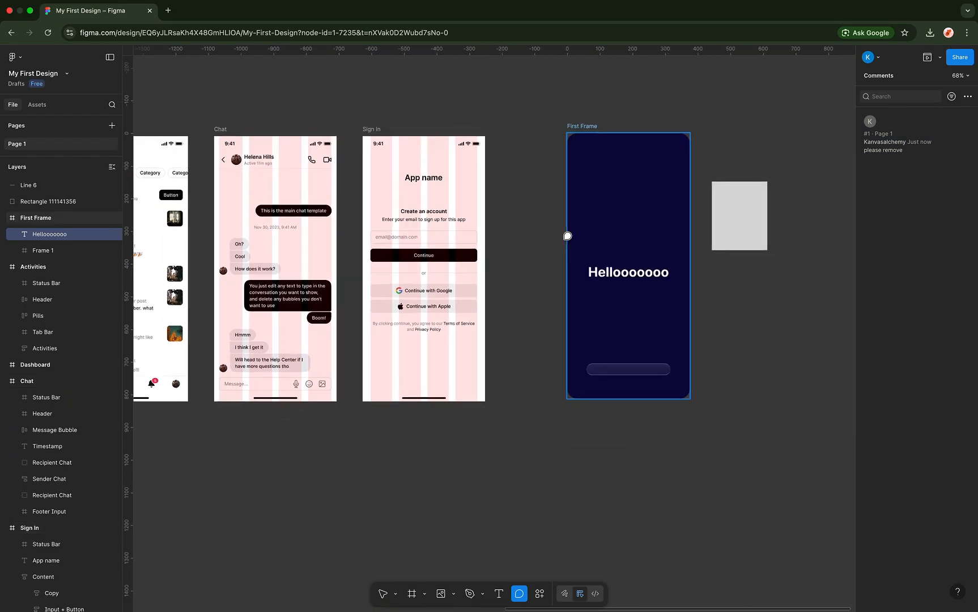
pyautogui.scroll(-3, 567, 236)
pyautogui.hscroll(1, 567, 235)
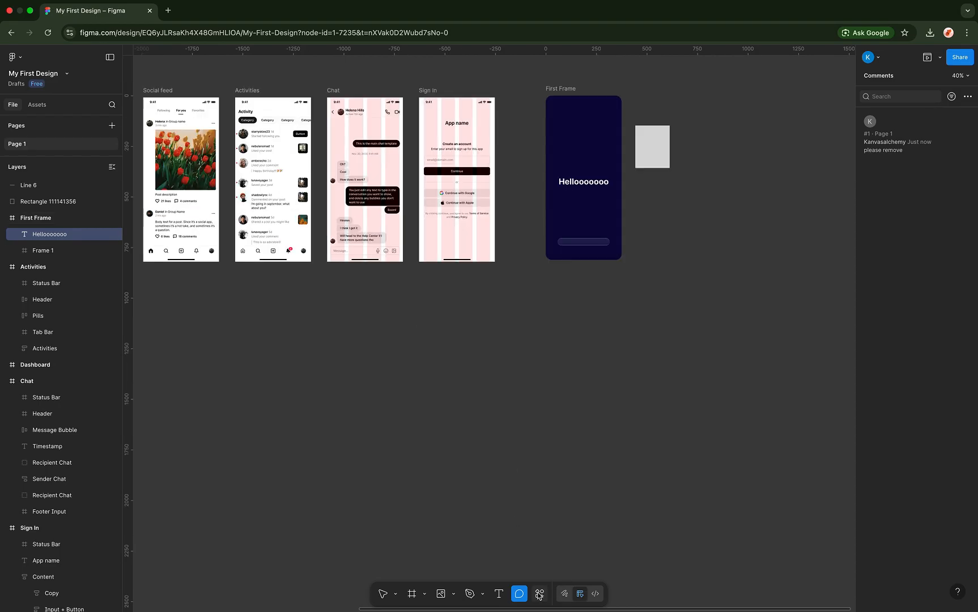
# - Browse the quick-actions Assets and Plugins & widgets tabs, then switch to Draw mode
pyautogui.click(538, 593)
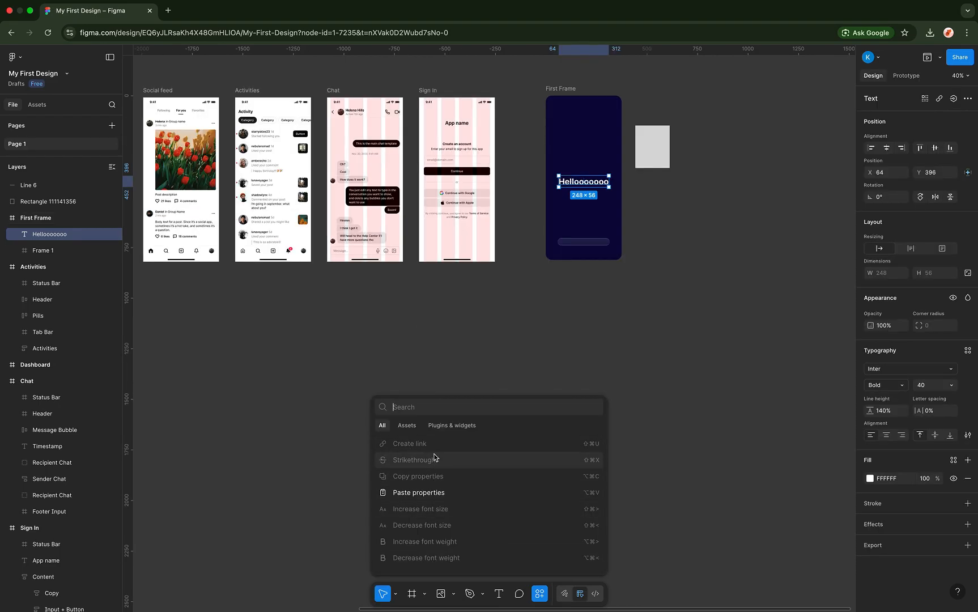
pyautogui.click(405, 429)
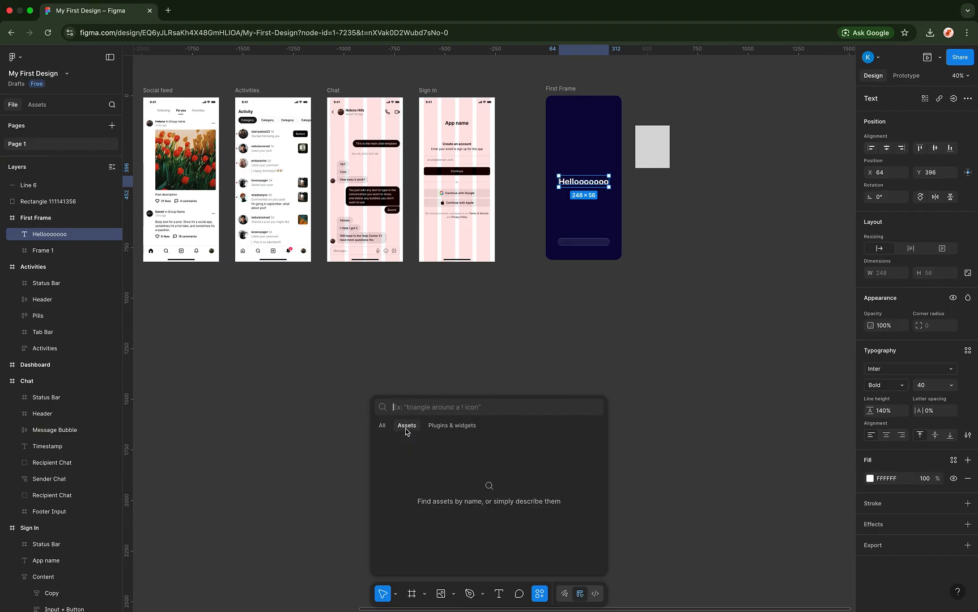
pyautogui.click(458, 428)
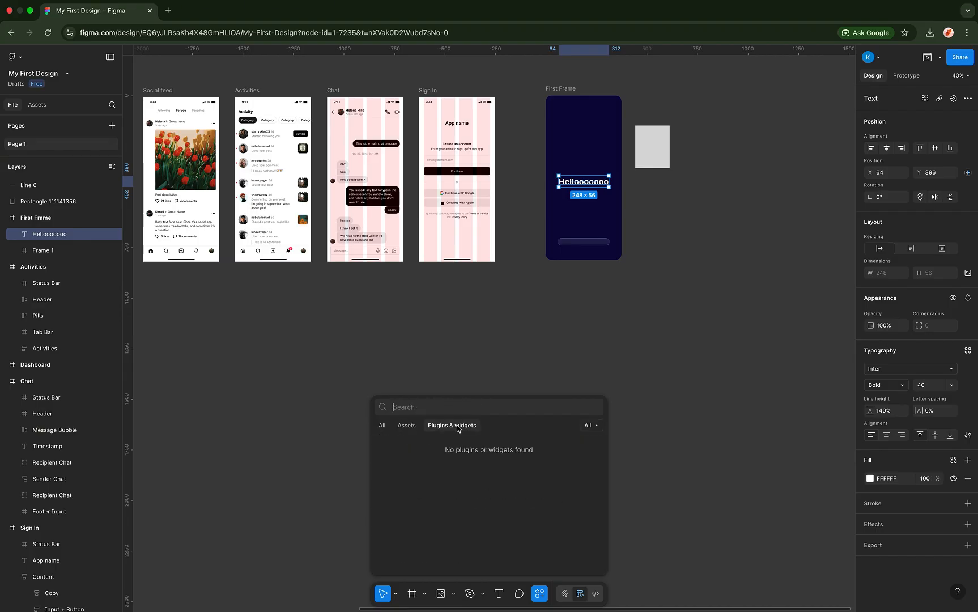
pyautogui.click(407, 427)
pyautogui.click(380, 426)
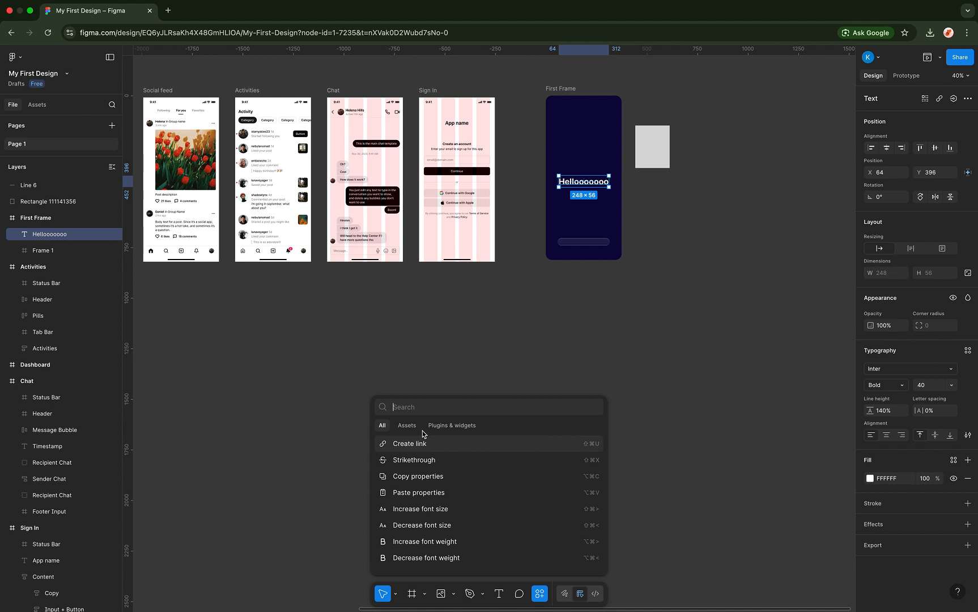
pyautogui.click(564, 595)
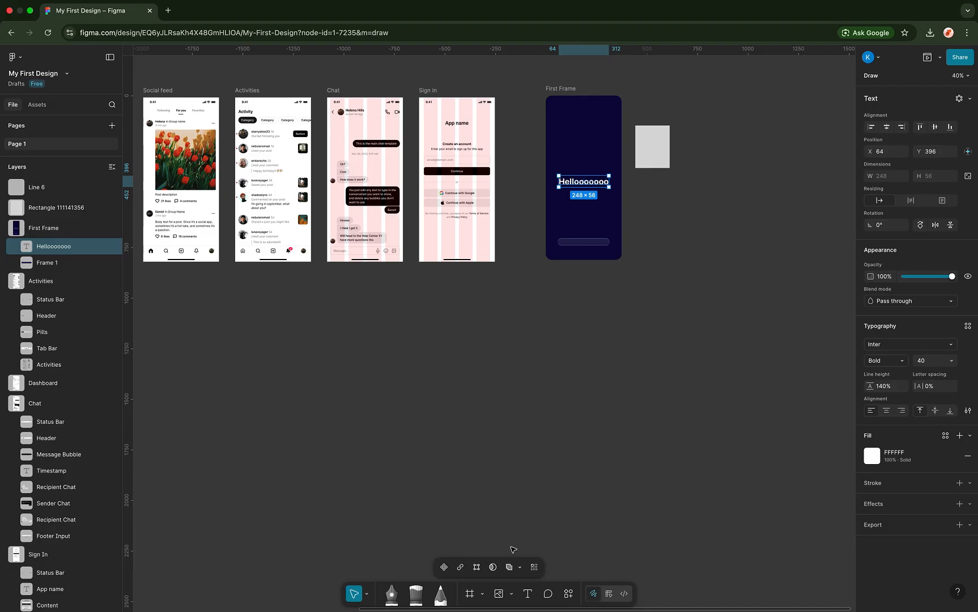
# - Preview the Frame dropdown's frame, section and slice options, then try Dev Mode and return to Design mode
pyautogui.click(483, 594)
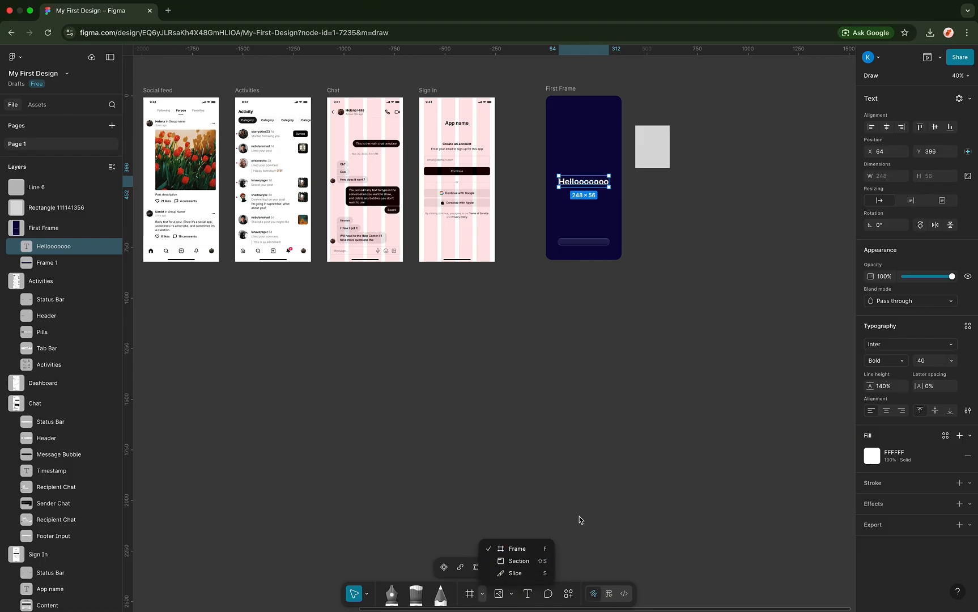
pyautogui.click(608, 594)
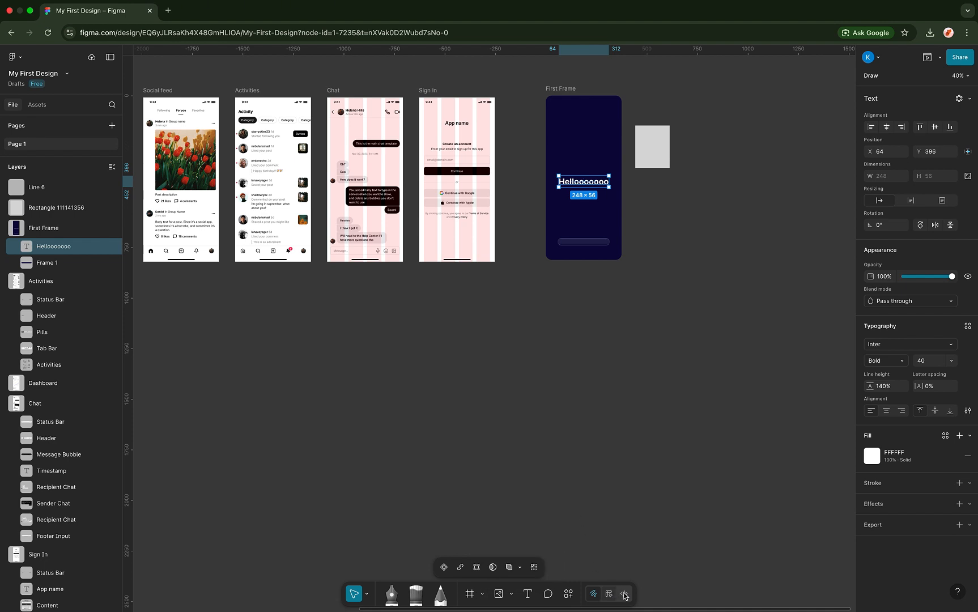
pyautogui.click(624, 593)
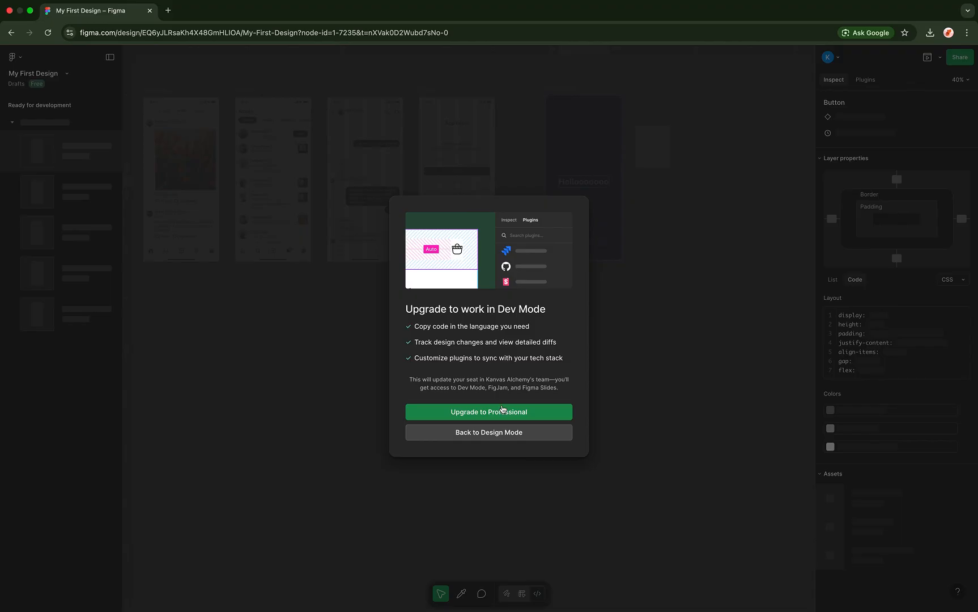
pyautogui.click(452, 426)
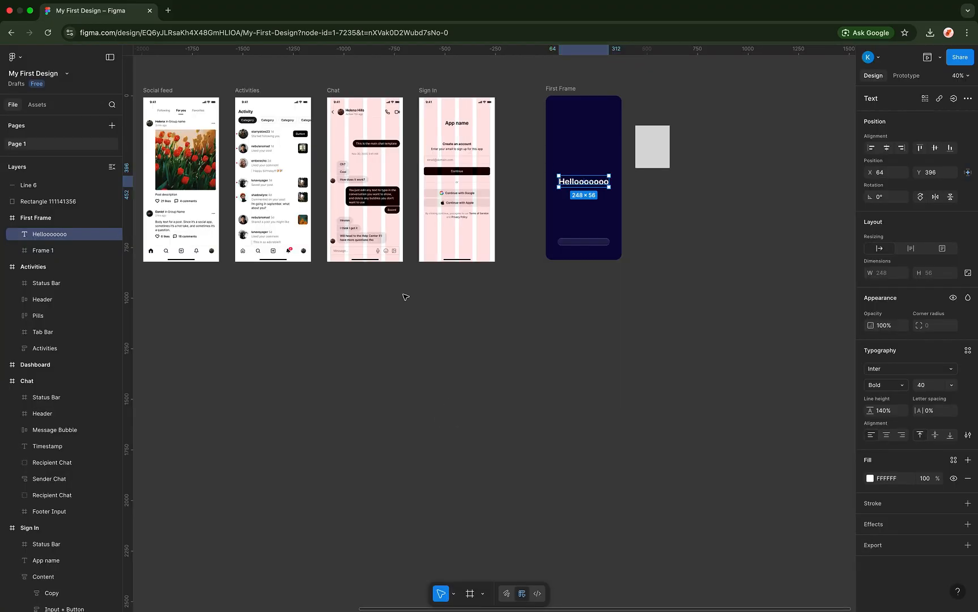
pyautogui.hscroll(-5, 405, 297)
pyautogui.scroll(2, 405, 297)
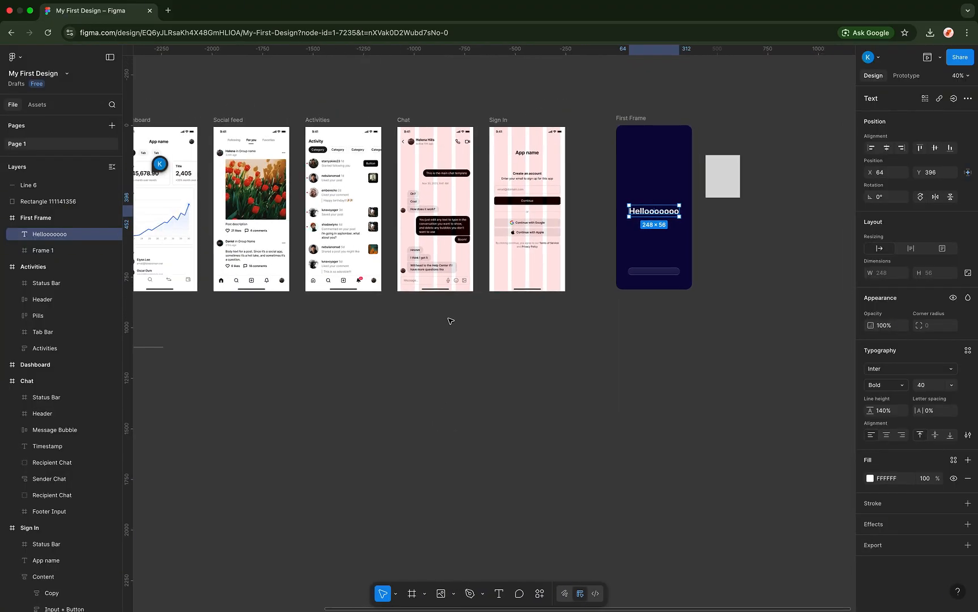
pyautogui.hscroll(-3, 451, 321)
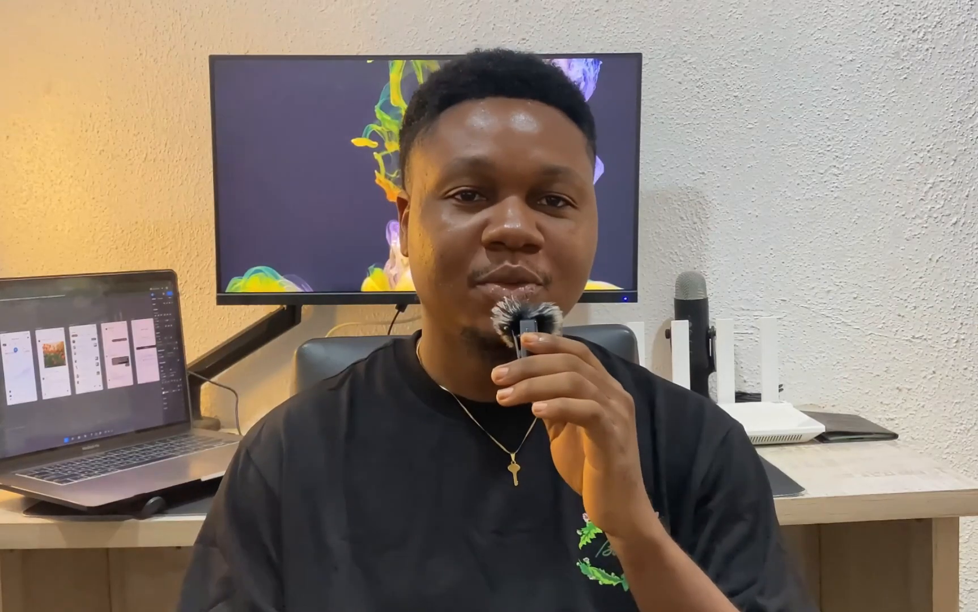